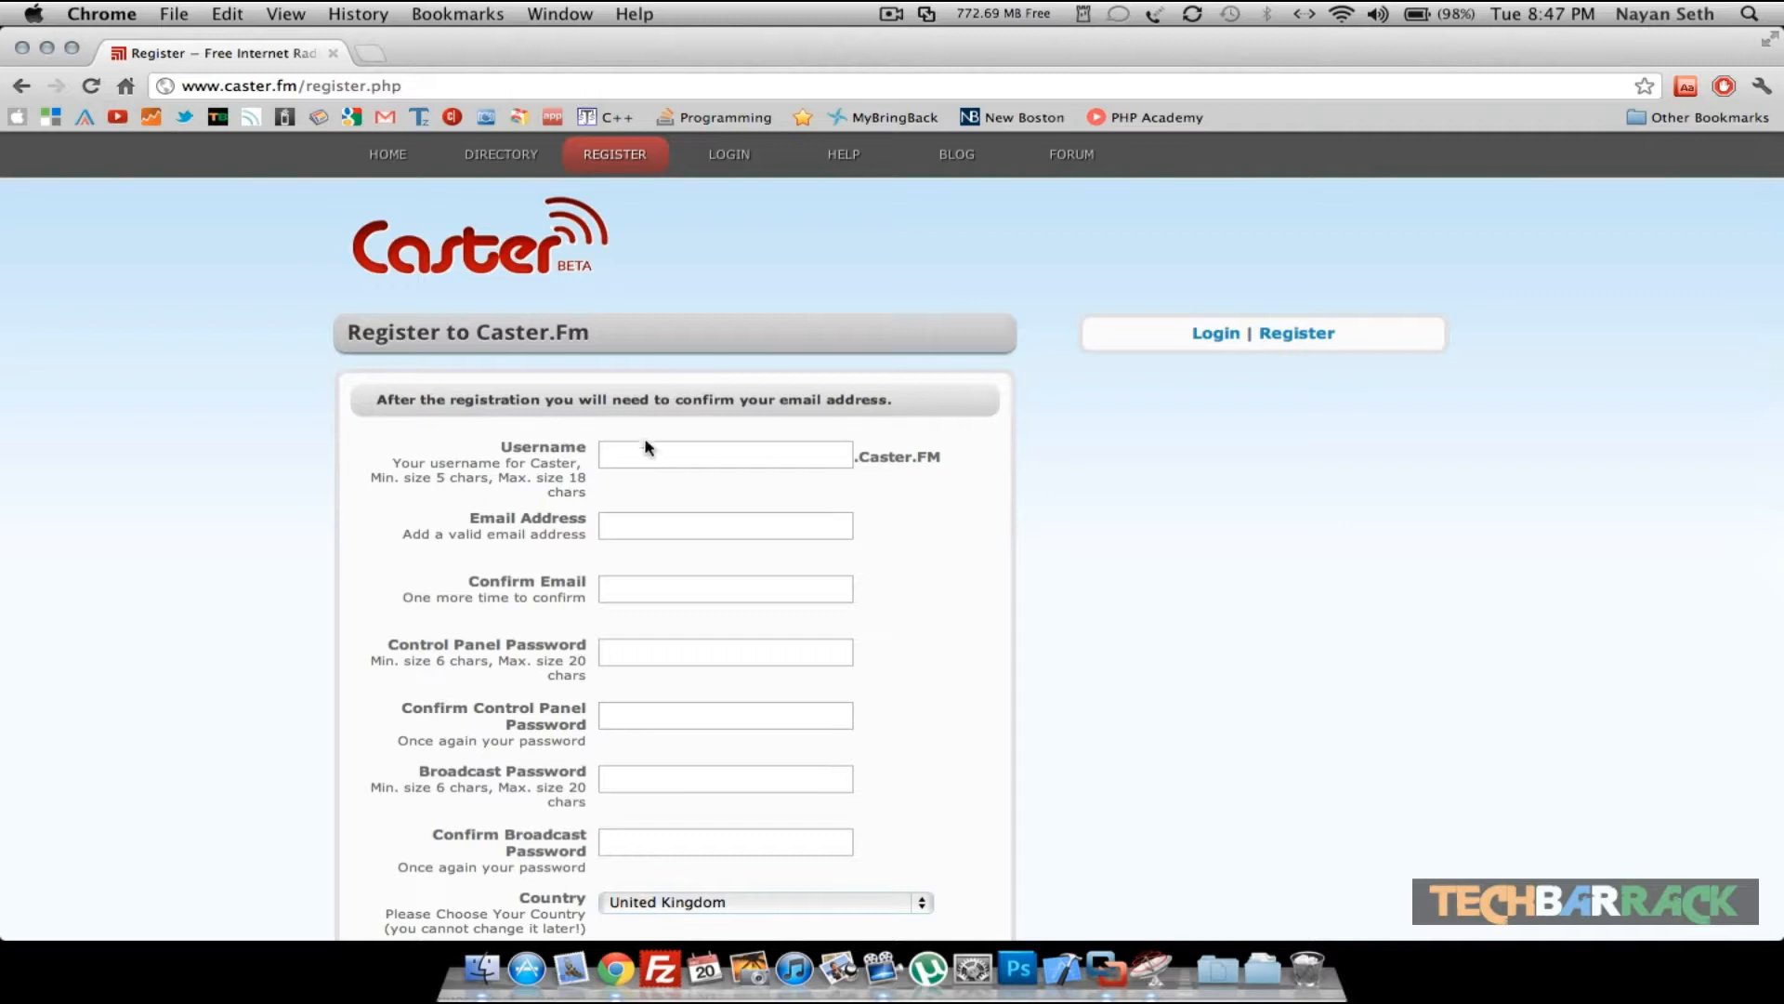
- Open the Caster.FM login page from the registration page
{"action": "left_click", "coordinate": [644, 446]}
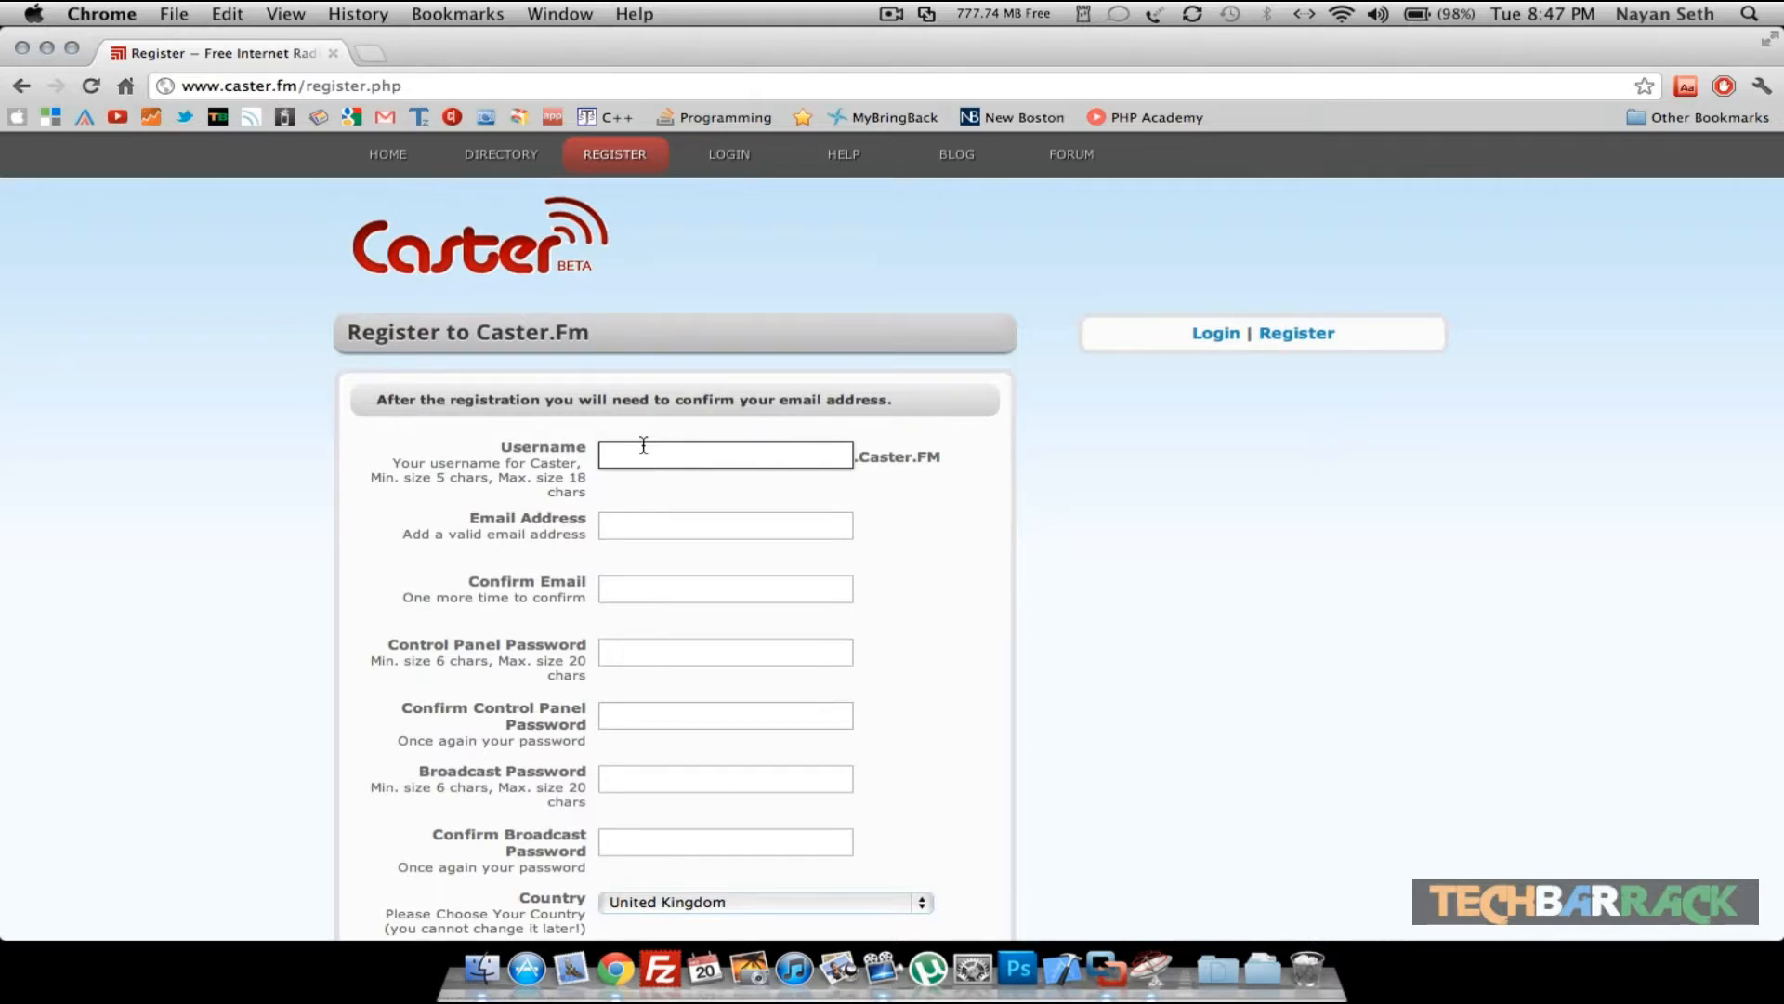
{"action": "left_click", "coordinate": [665, 472]}
{"action": "left_click", "coordinate": [661, 463]}
{"action": "left_click", "coordinate": [741, 151]}
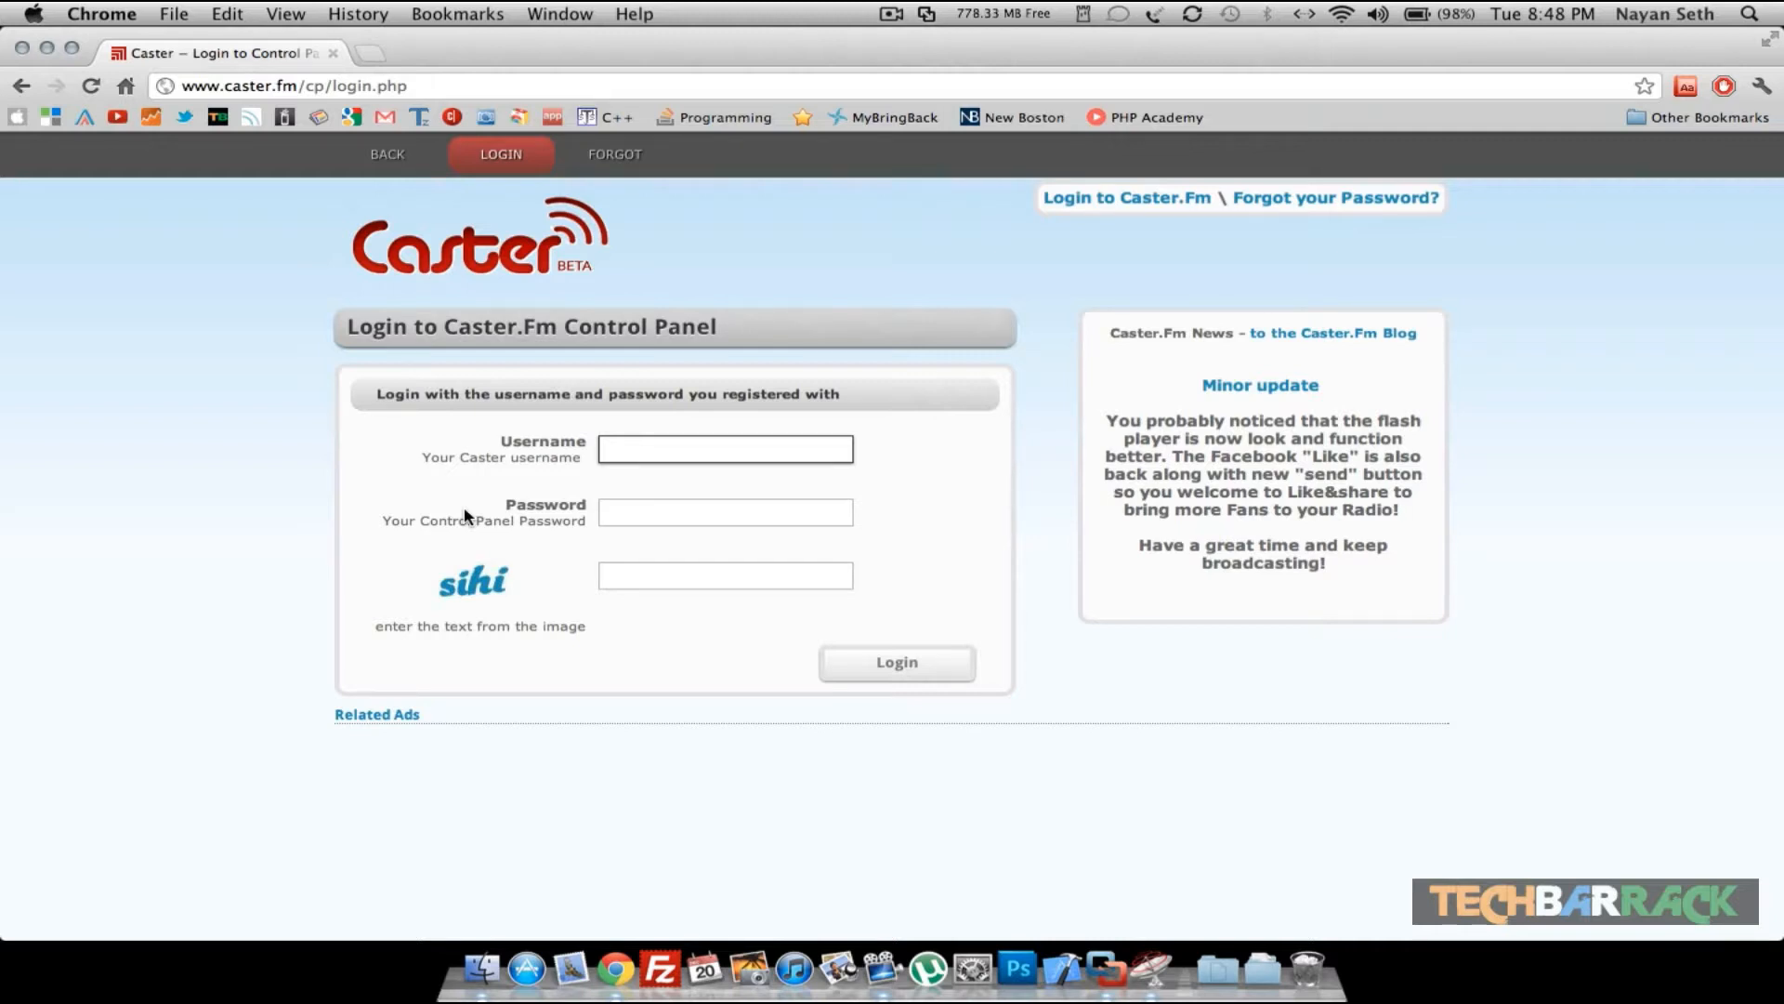
- Log in to the control panel with the account username, the account password and the captcha text sihi
{"action": "type", "text": "test"}
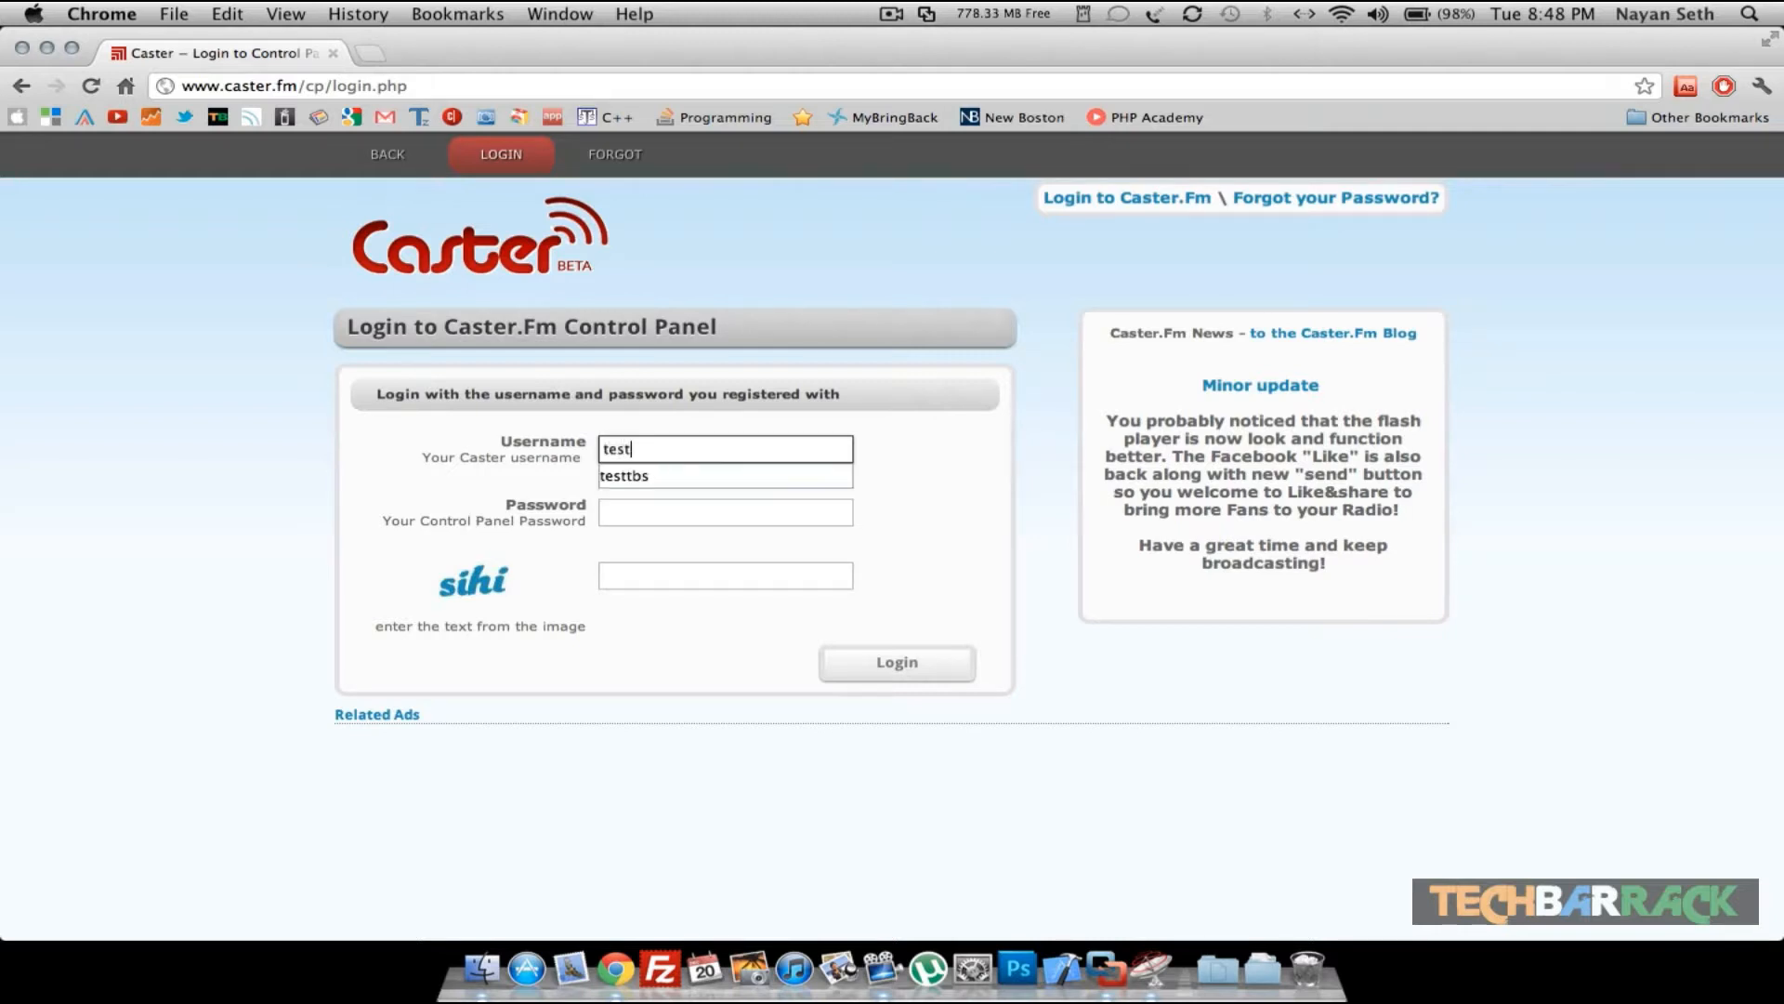
{"action": "type", "text": "tbs"}
{"action": "key", "text": "Tab"}
{"action": "type", "text": "••••"}
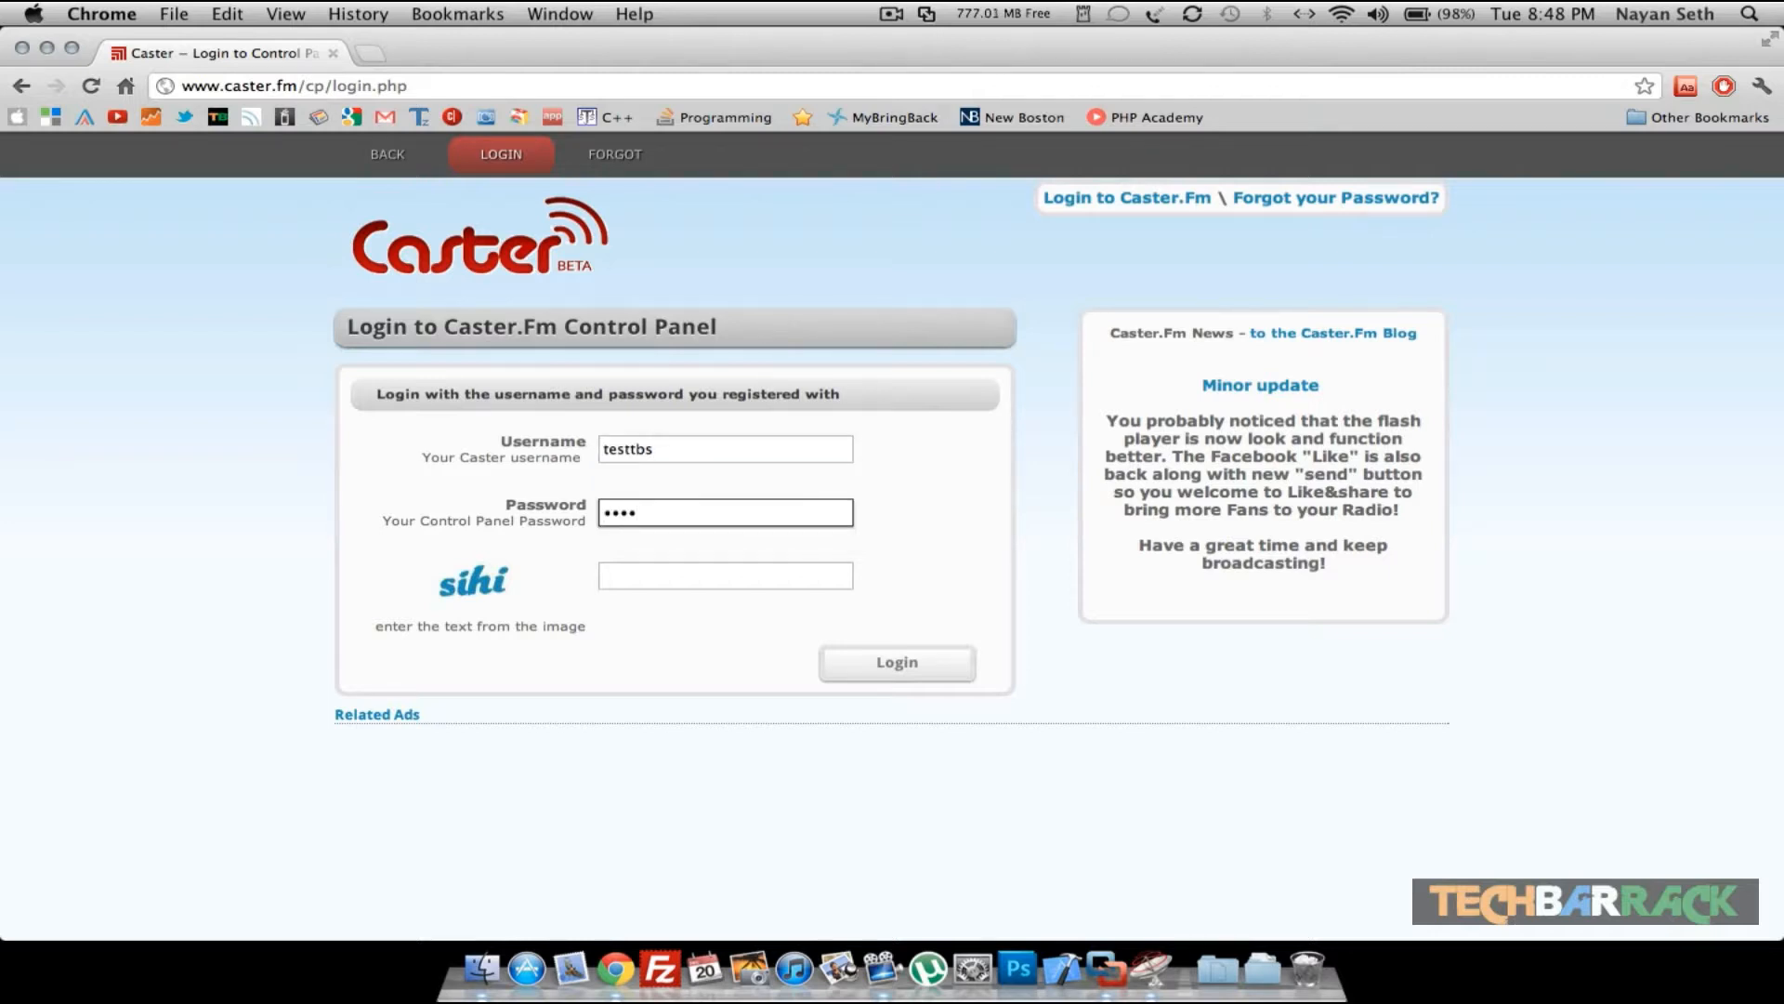
{"action": "type", "text": "••"}
{"action": "key", "text": "Tab"}
{"action": "type", "text": "sihi"}
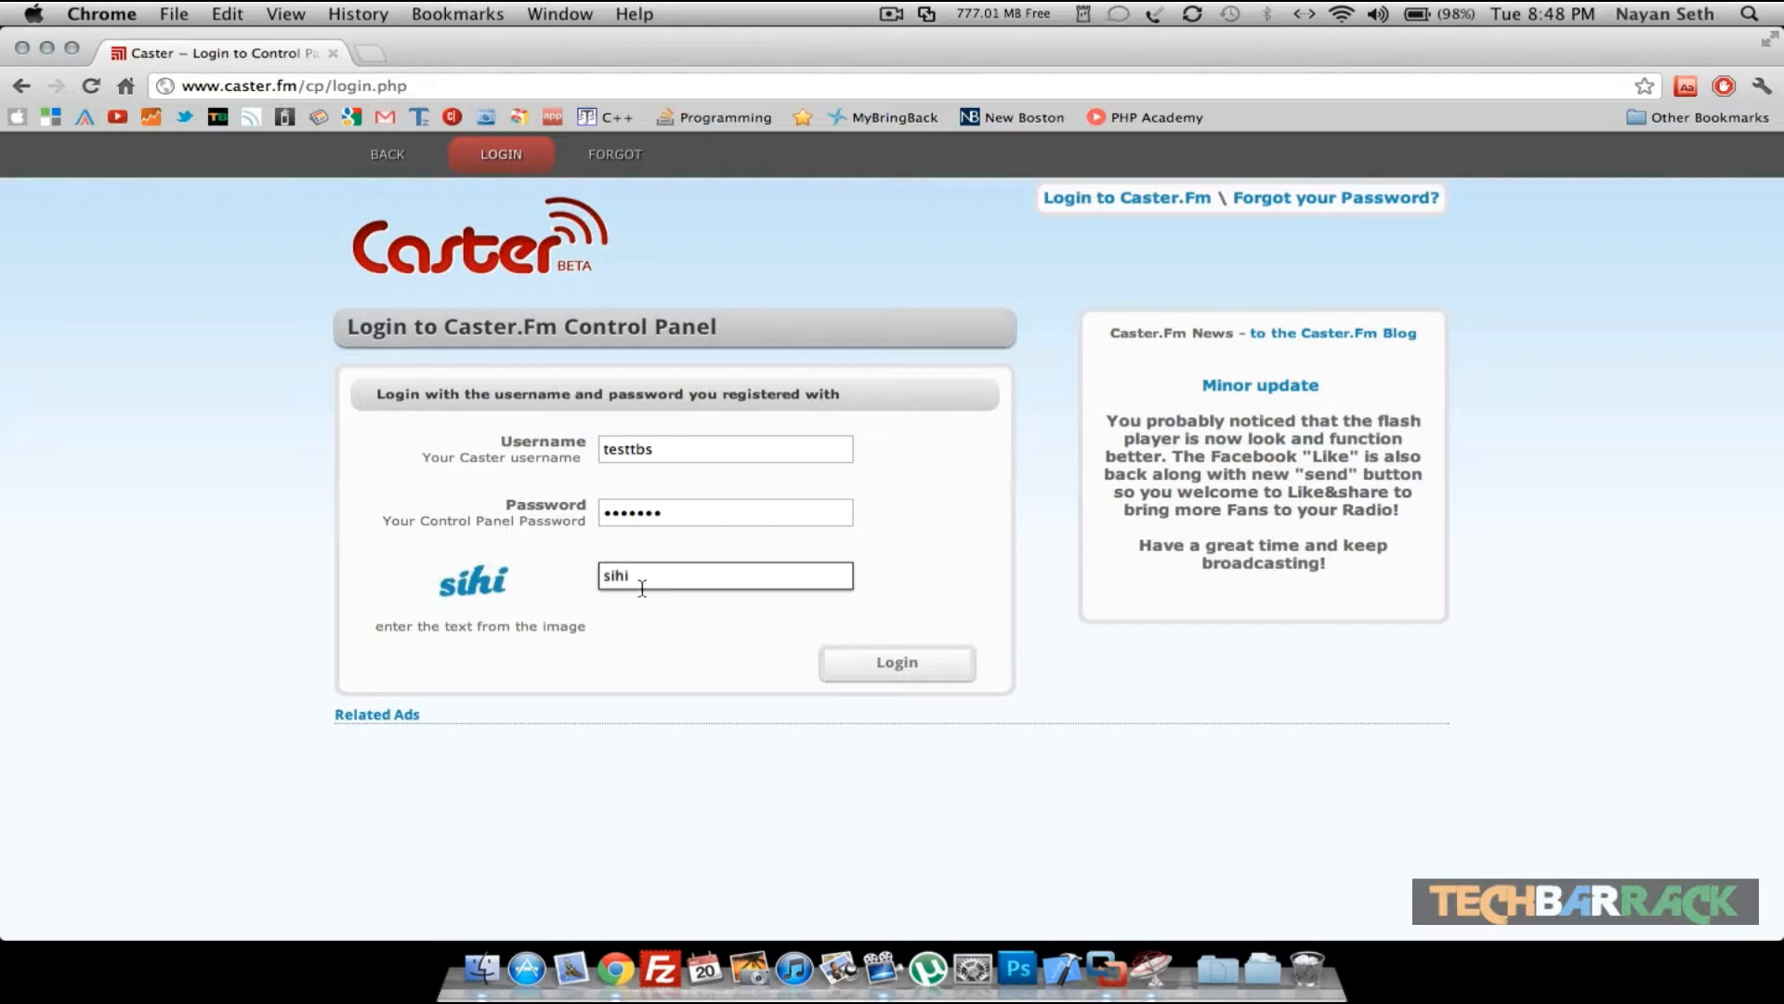
{"action": "left_click", "coordinate": [929, 663]}
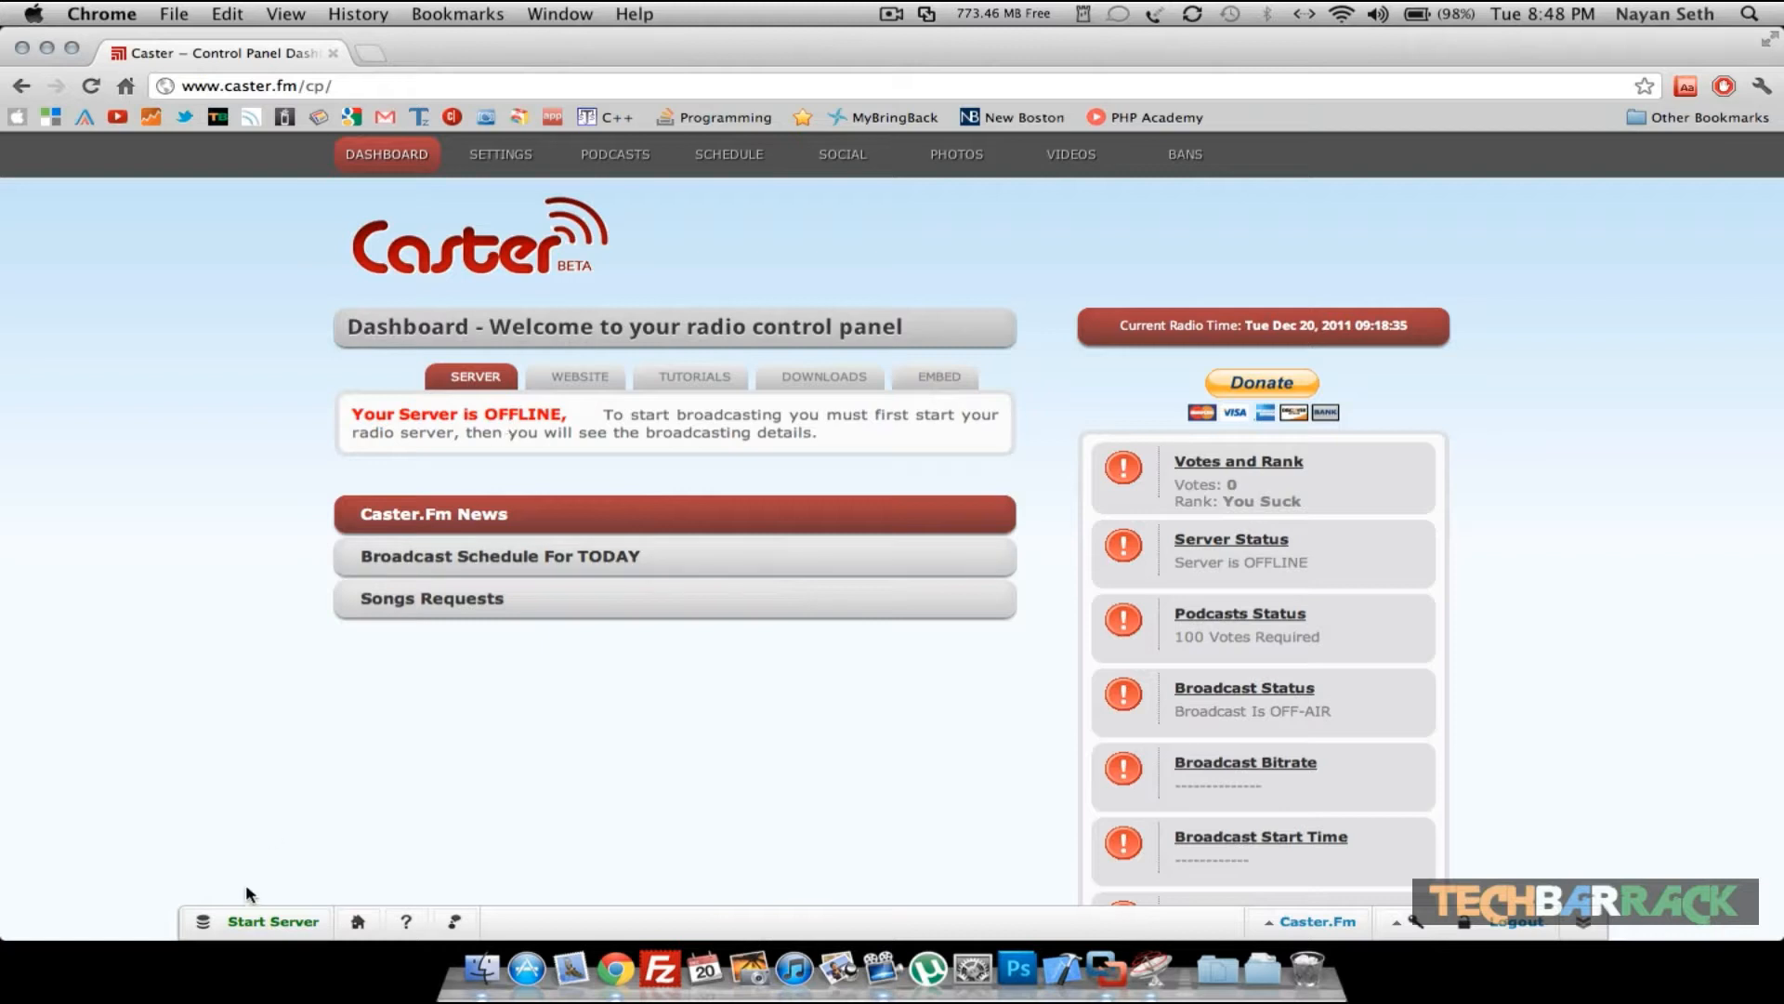
- Start the radio server, entering the captcha text aqej
{"action": "left_click", "coordinate": [257, 925]}
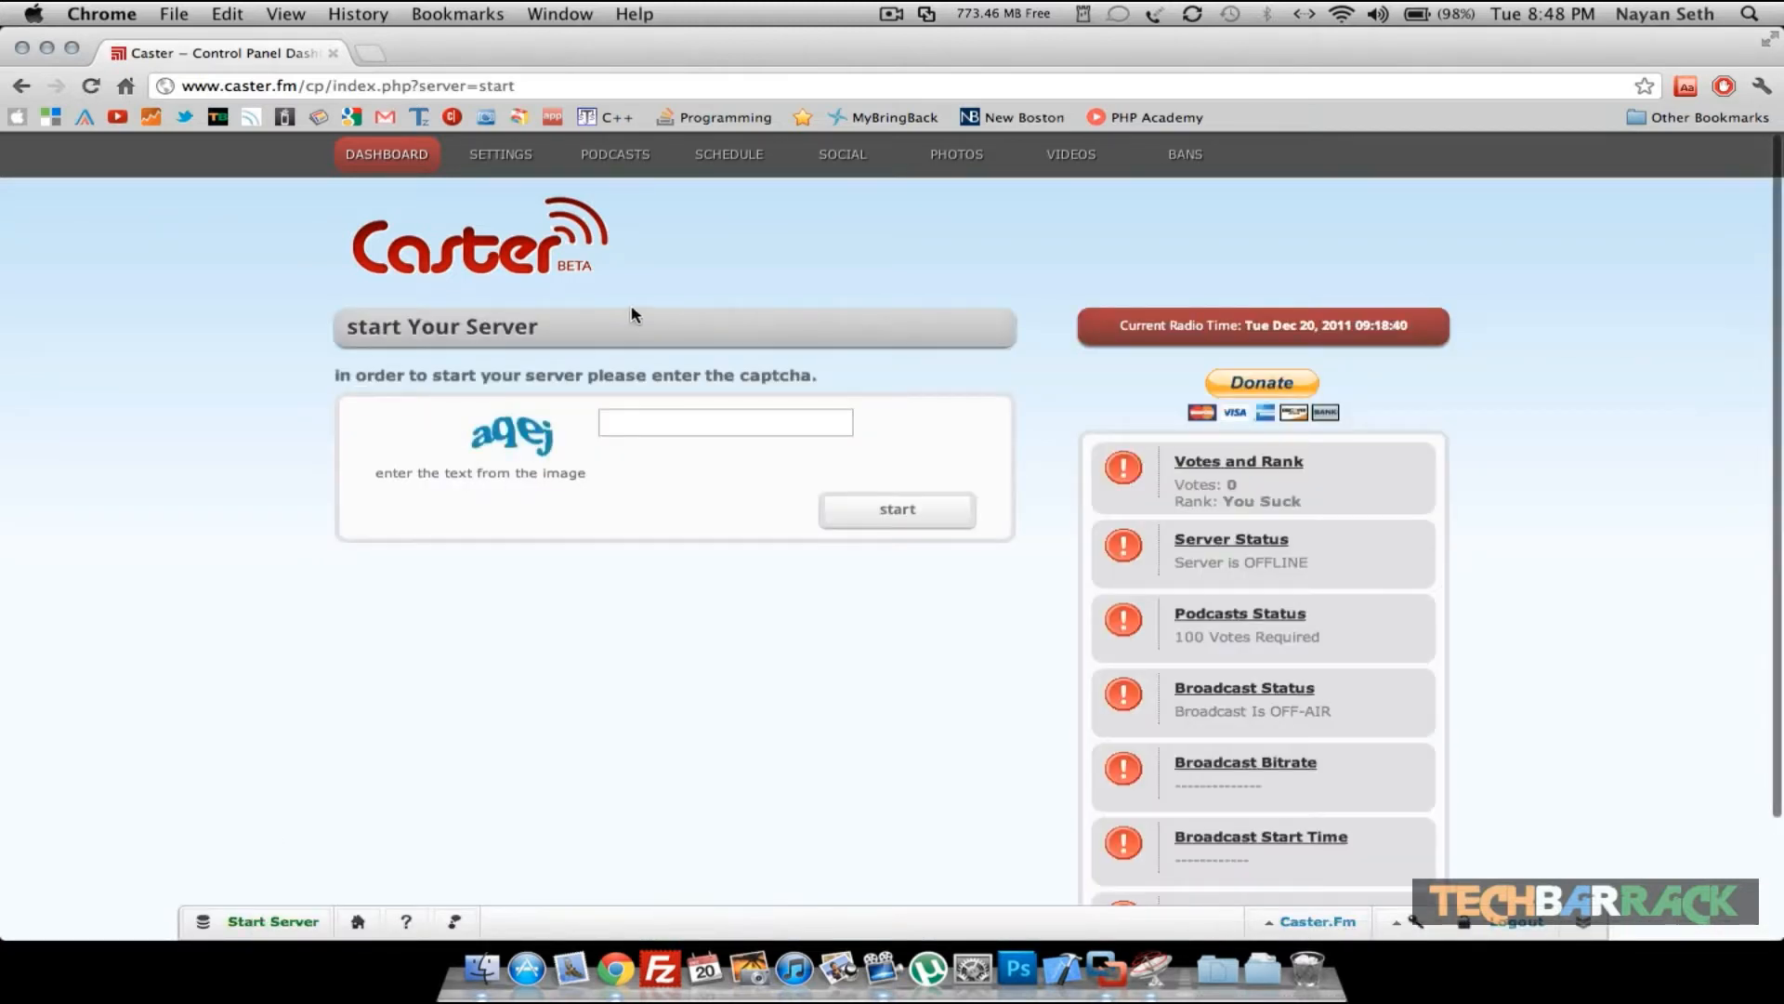
{"action": "left_click", "coordinate": [627, 425]}
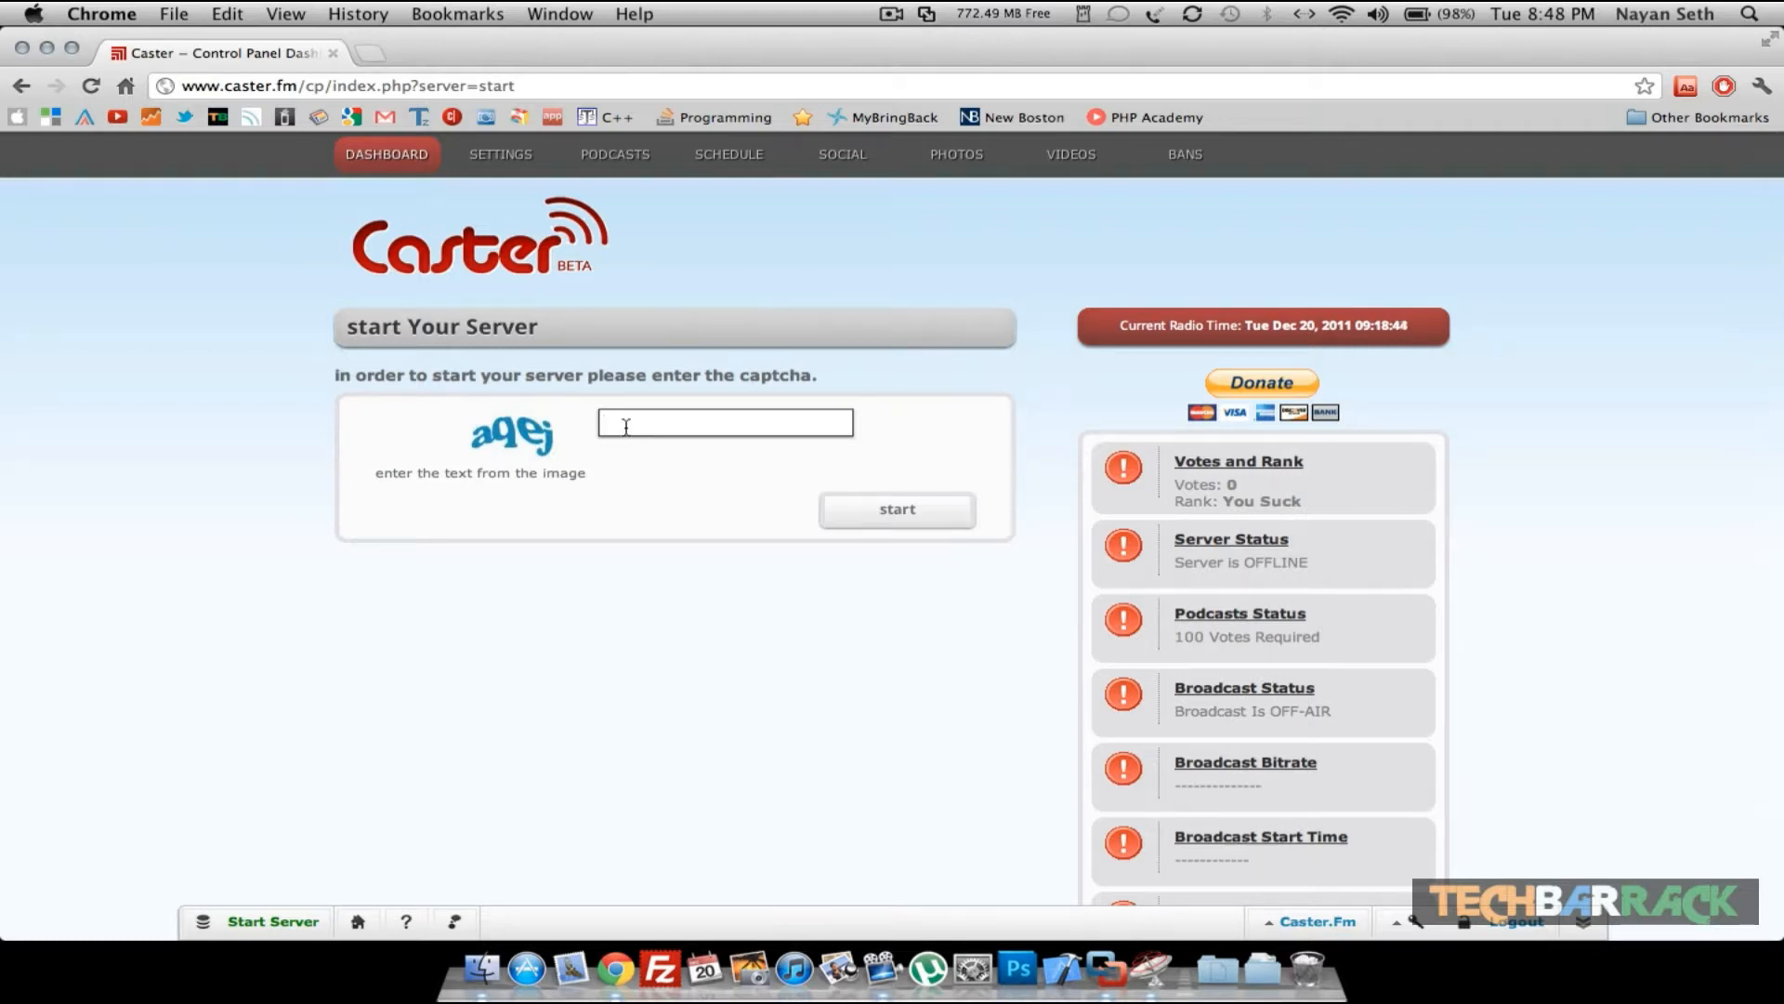
{"action": "type", "text": "aqej"}
{"action": "key", "text": "Return"}
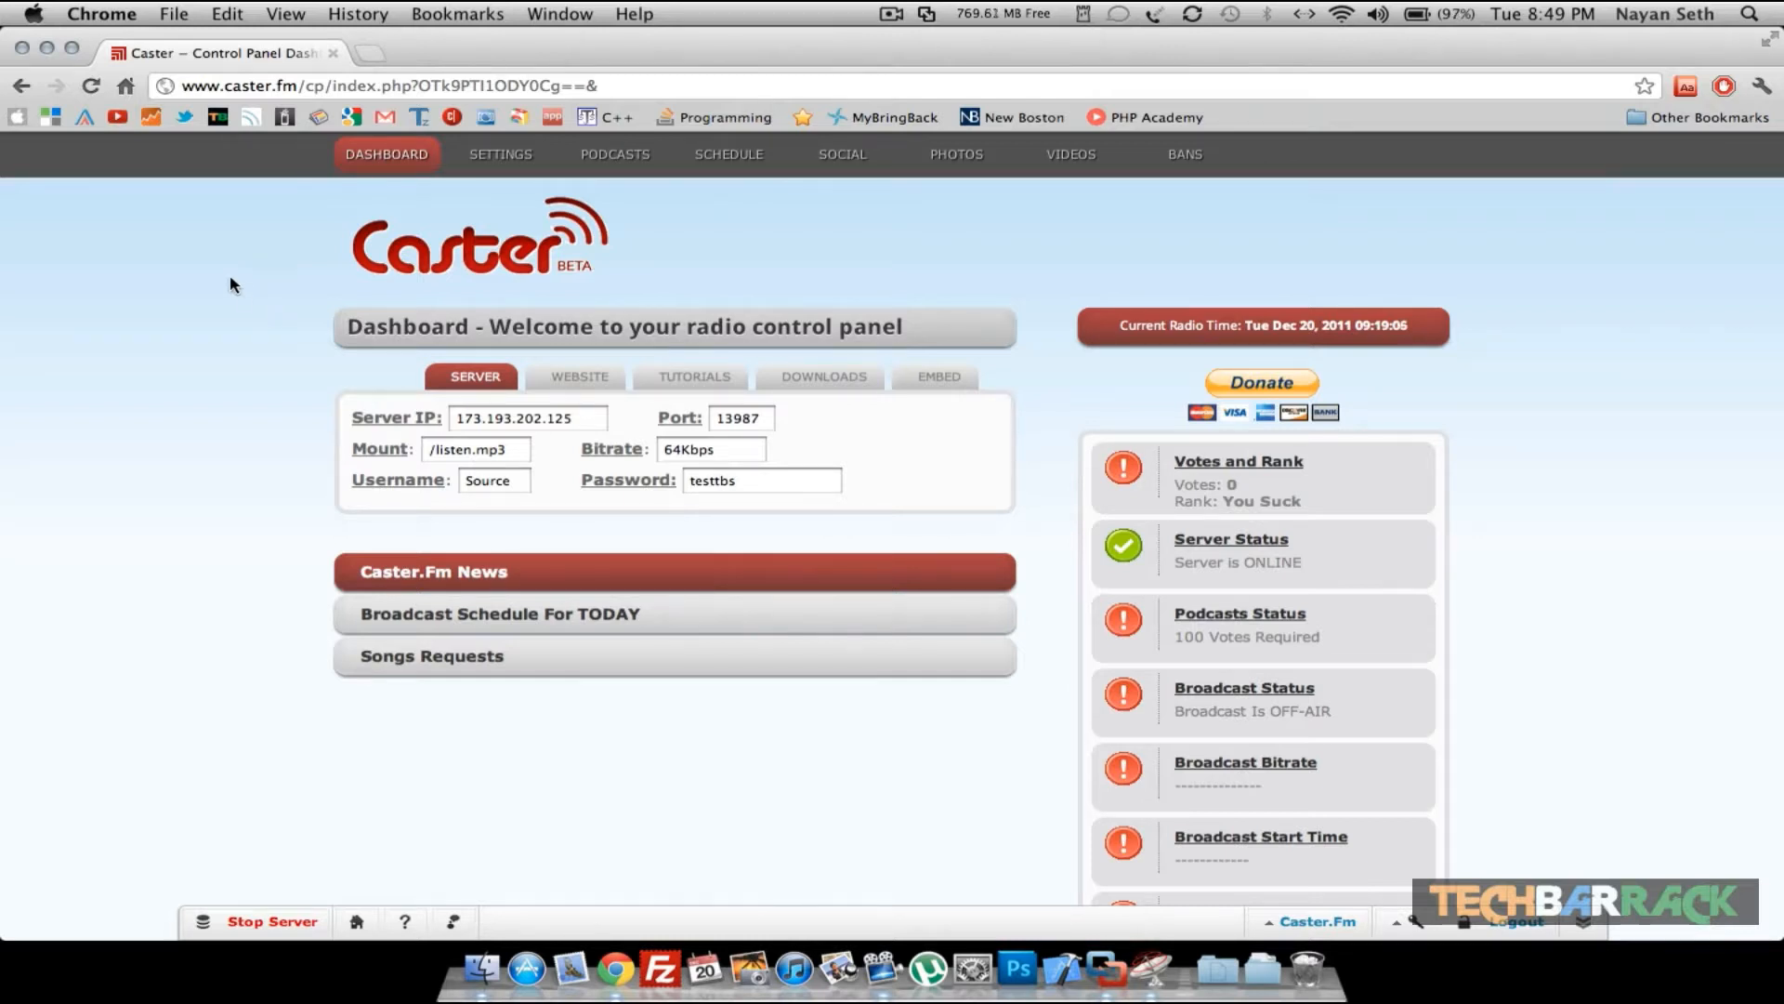
- In a new tab, search Google for butt broadcaster
{"action": "key", "text": "super+t"}
{"action": "type", "text": "butt b"}
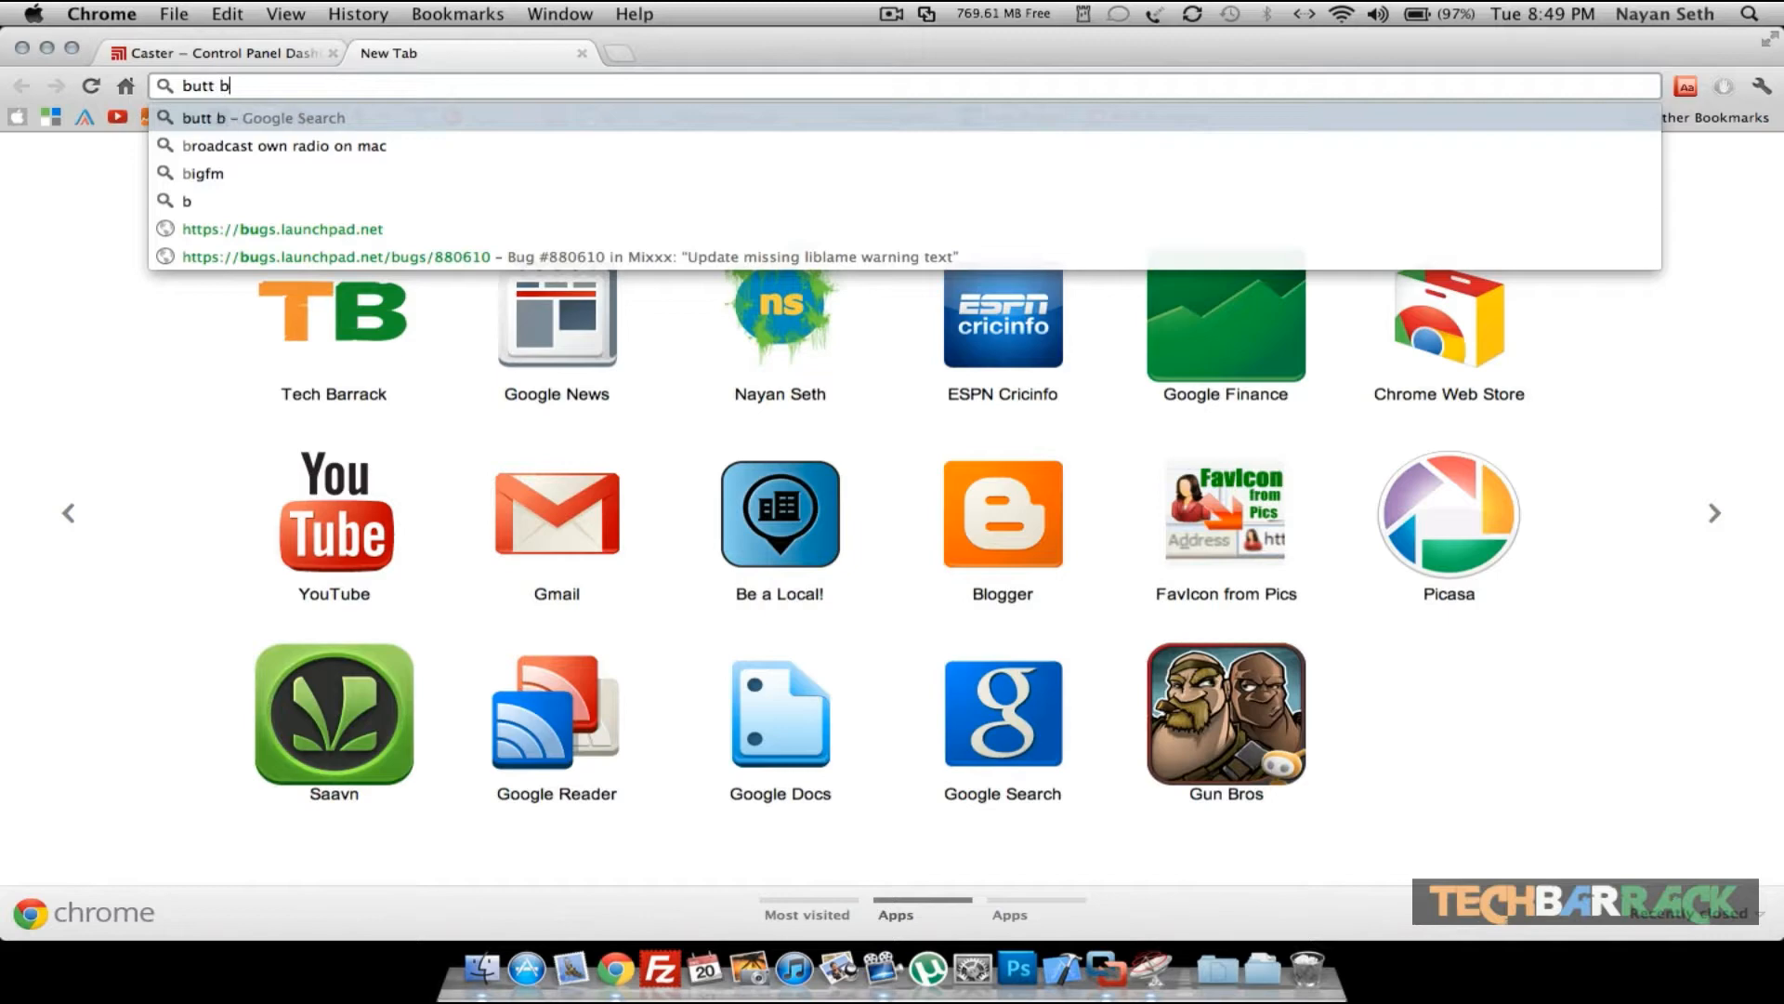
{"action": "type", "text": "road"}
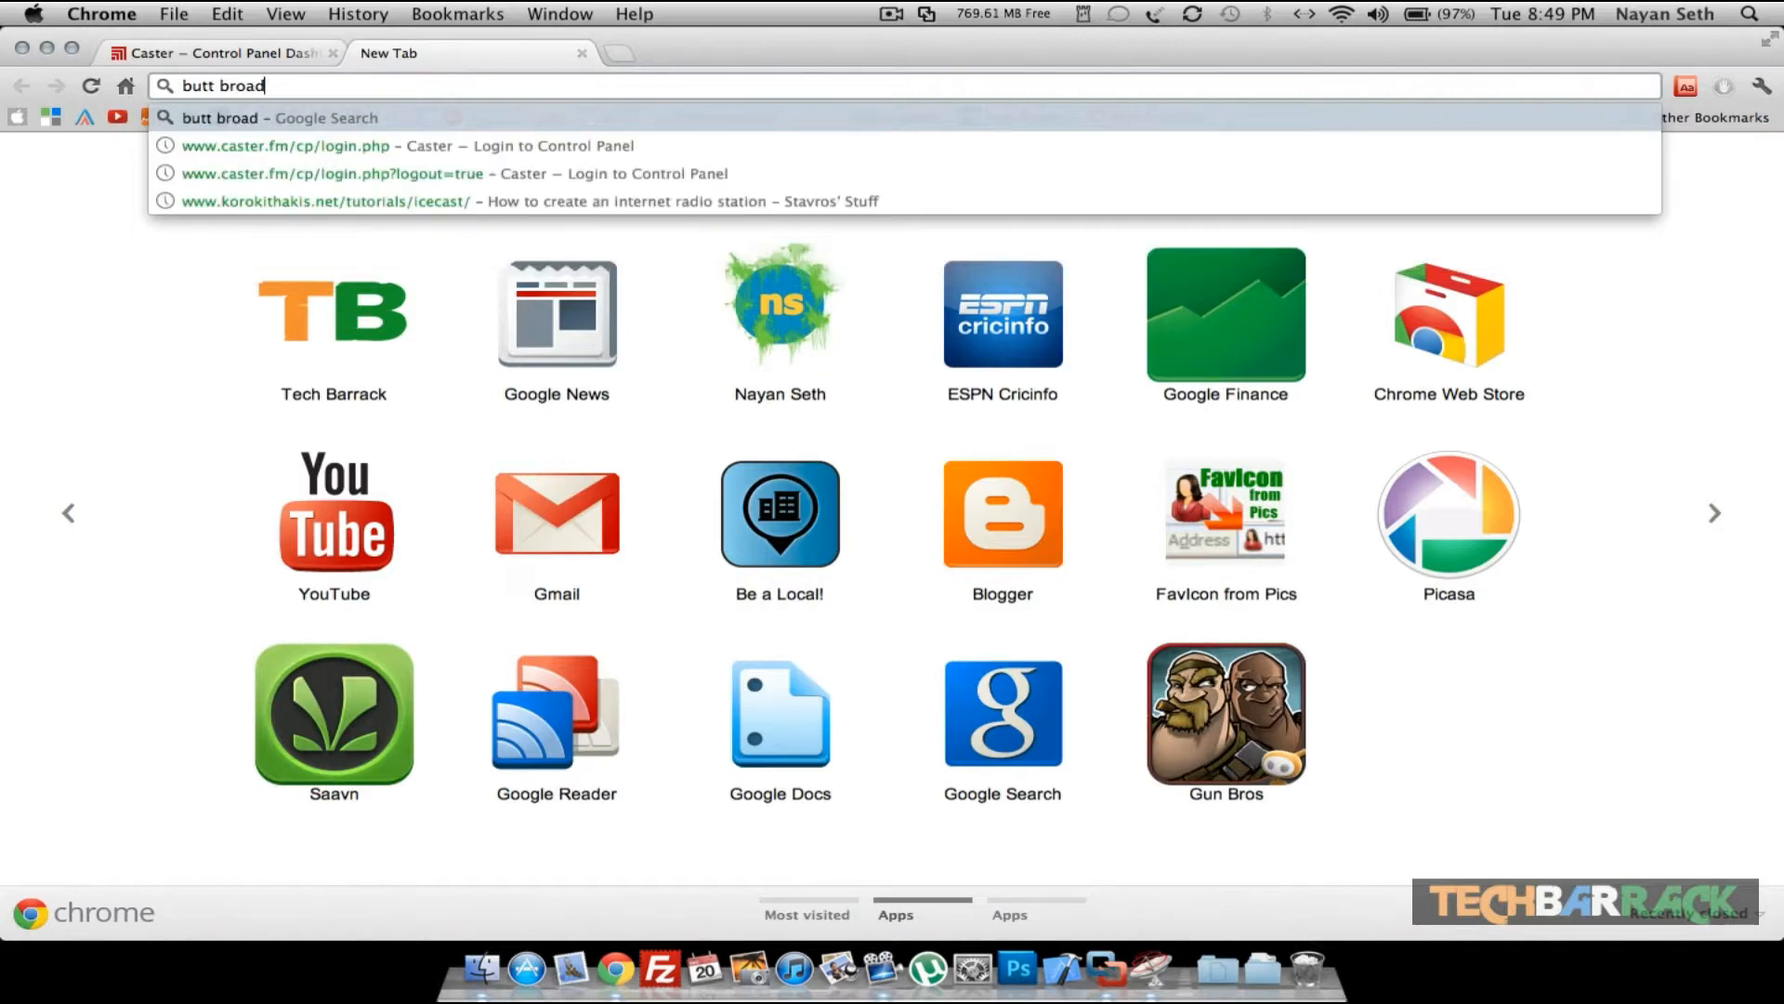
{"action": "type", "text": "caster"}
{"action": "key", "text": "Return"}
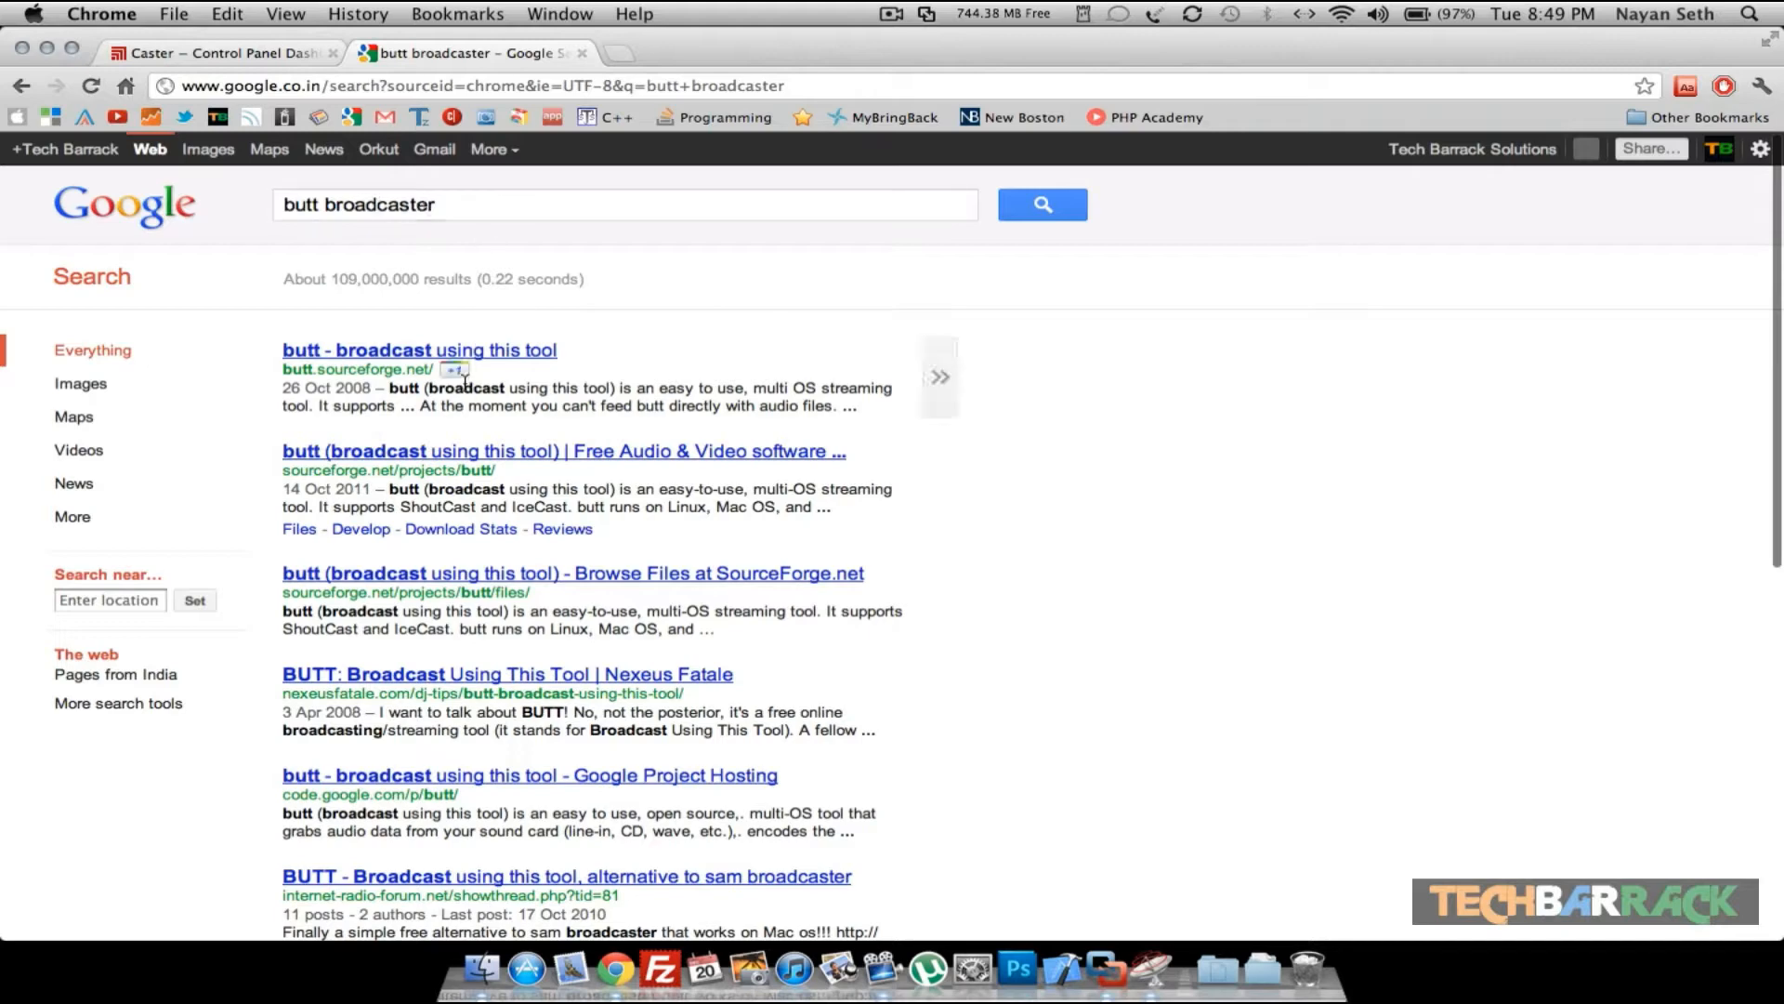
- Open the butt project page and scroll through its description and download section
{"action": "left_click", "coordinate": [417, 354]}
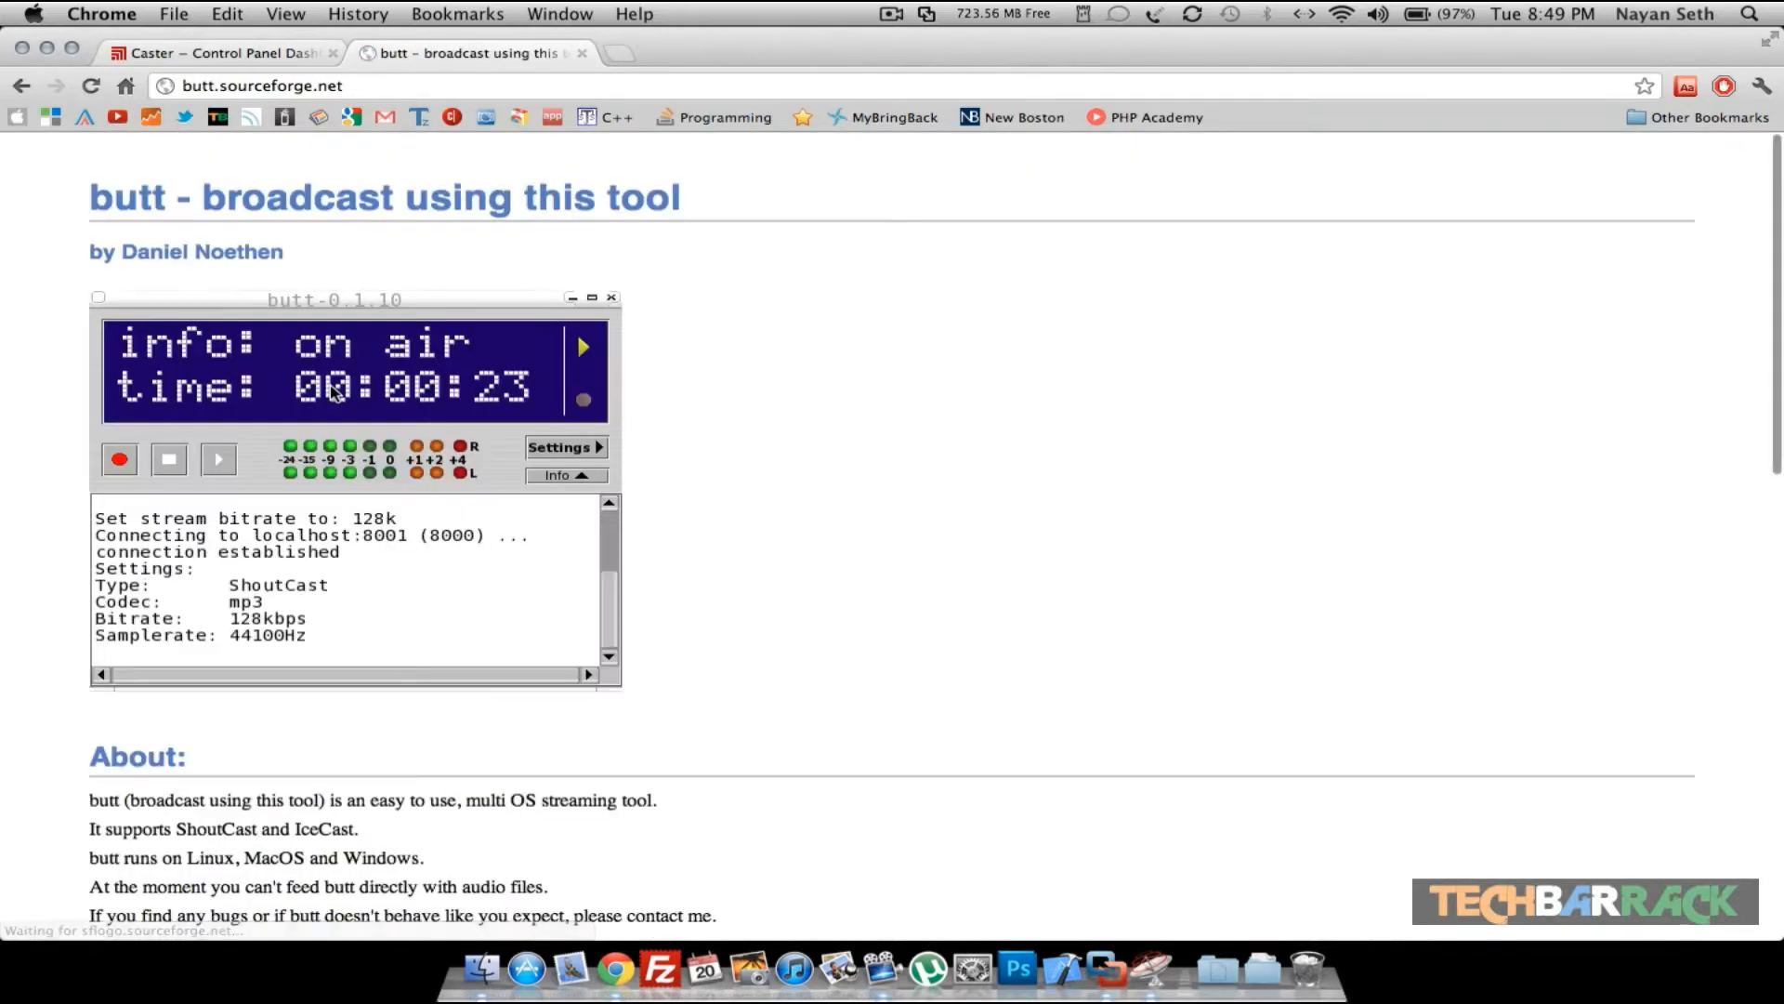
{"action": "scroll", "coordinate": [334, 391], "scroll_direction": "down", "scroll_amount": 5}
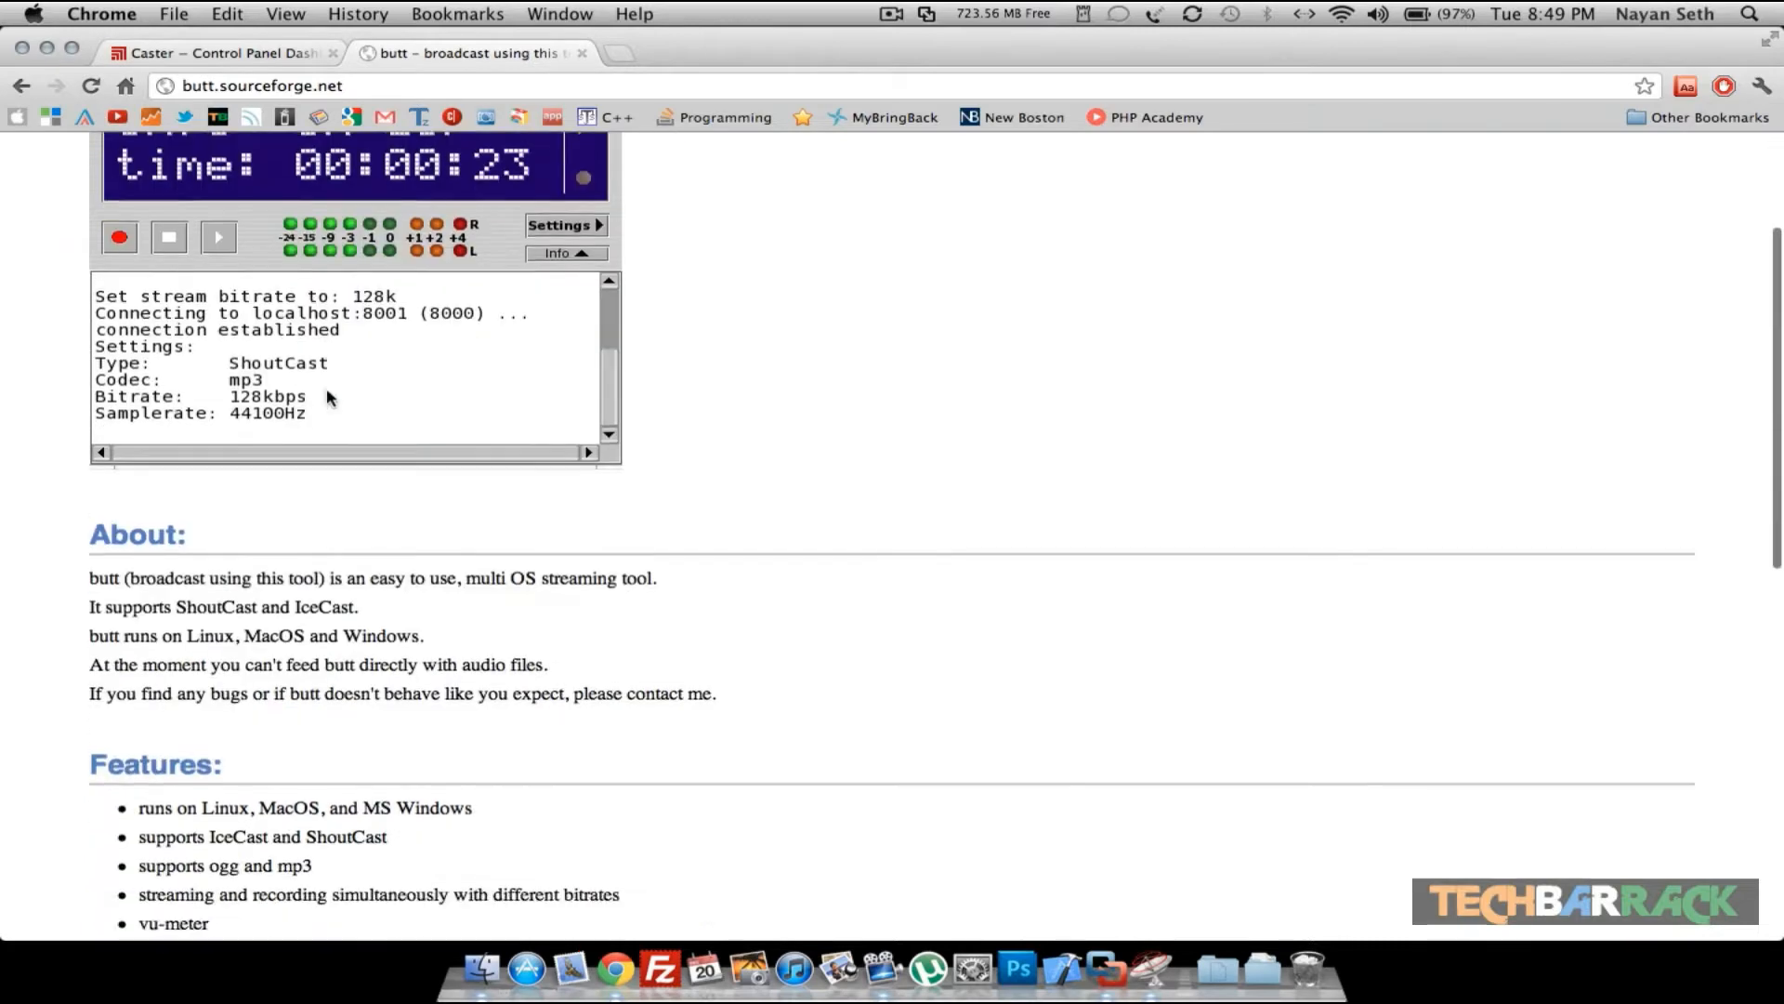
{"action": "scroll", "coordinate": [330, 391], "scroll_direction": "up", "scroll_amount": 5}
{"action": "scroll", "coordinate": [357, 321], "scroll_direction": "down", "scroll_amount": 12}
{"action": "scroll", "coordinate": [365, 321], "scroll_direction": "down", "scroll_amount": 3}
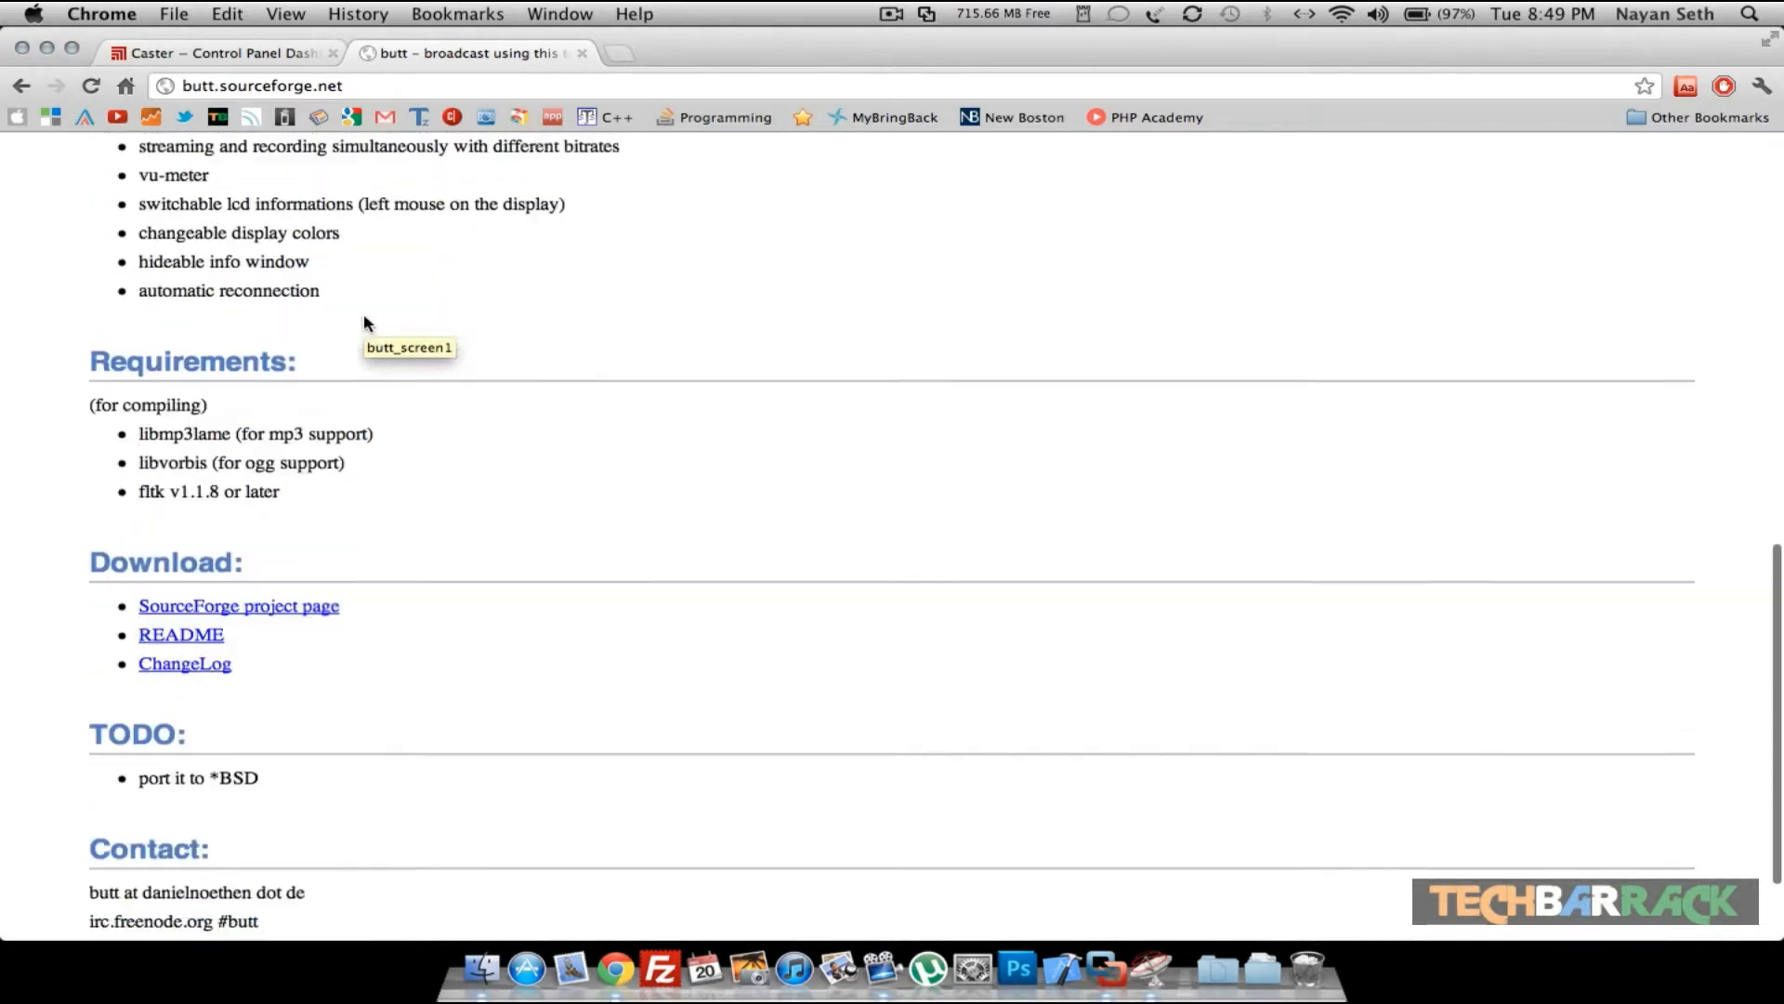
{"action": "scroll", "coordinate": [365, 322], "scroll_direction": "up", "scroll_amount": 15}
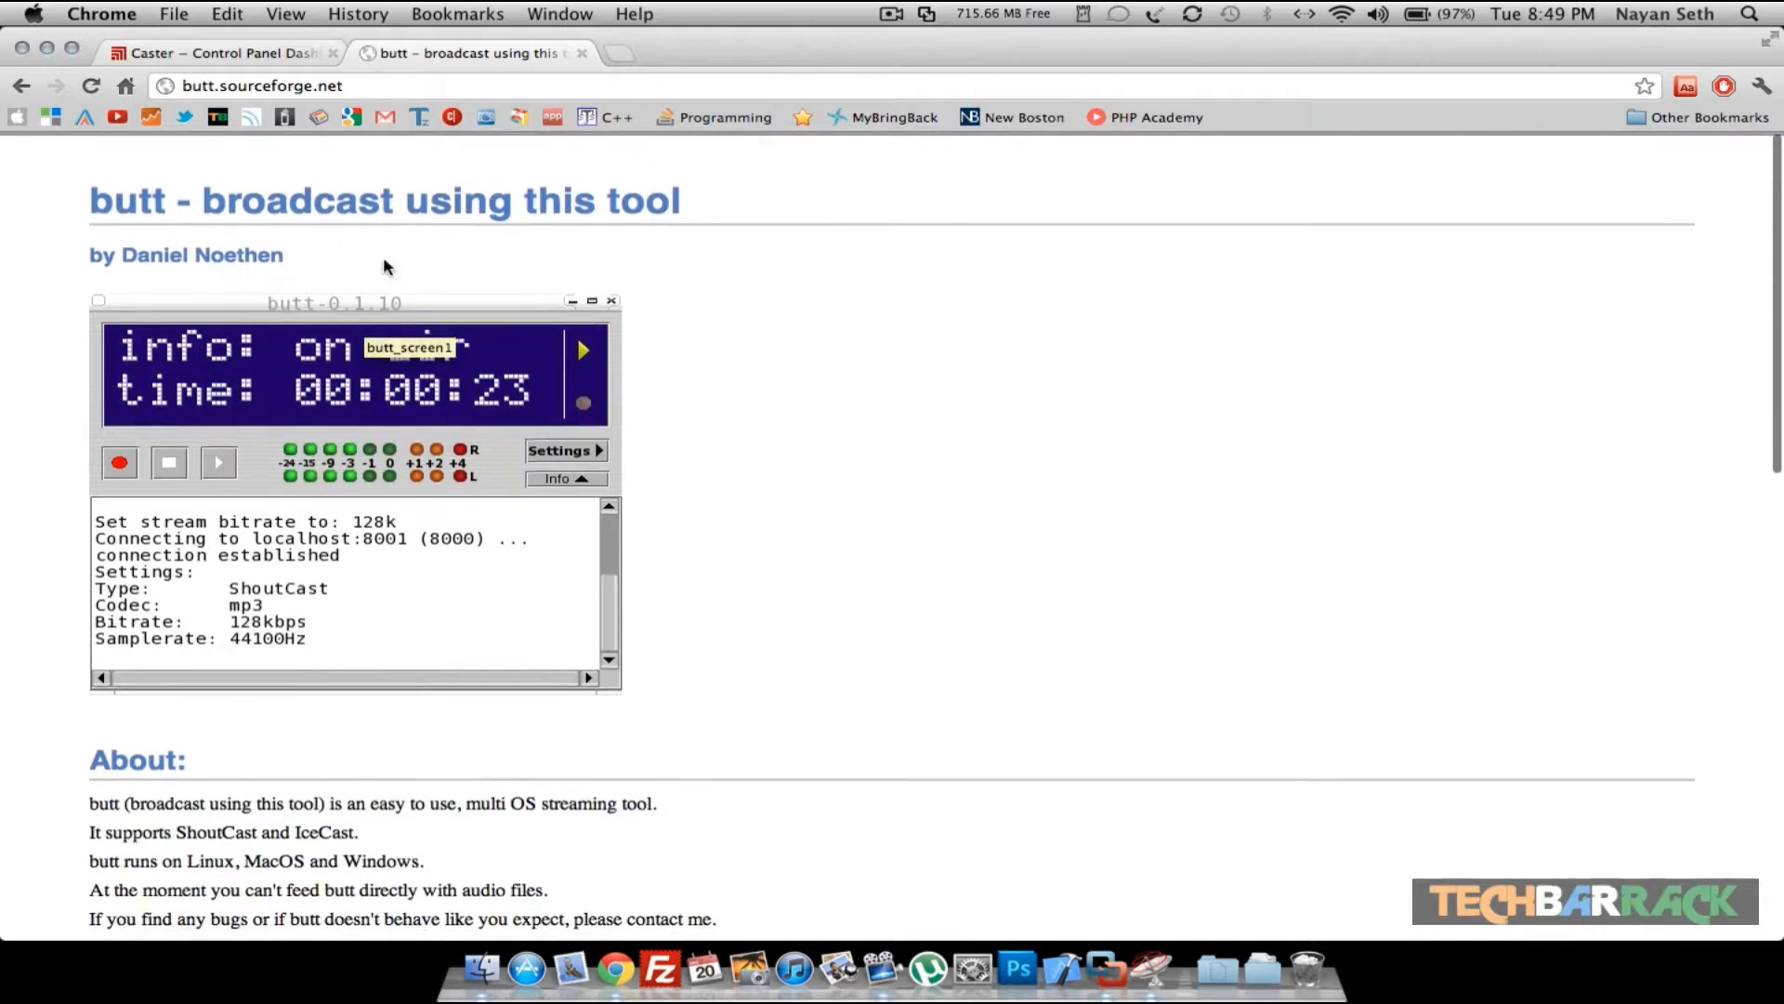
- Visit nicecast.com in the current tab
{"action": "left_click", "coordinate": [386, 84]}
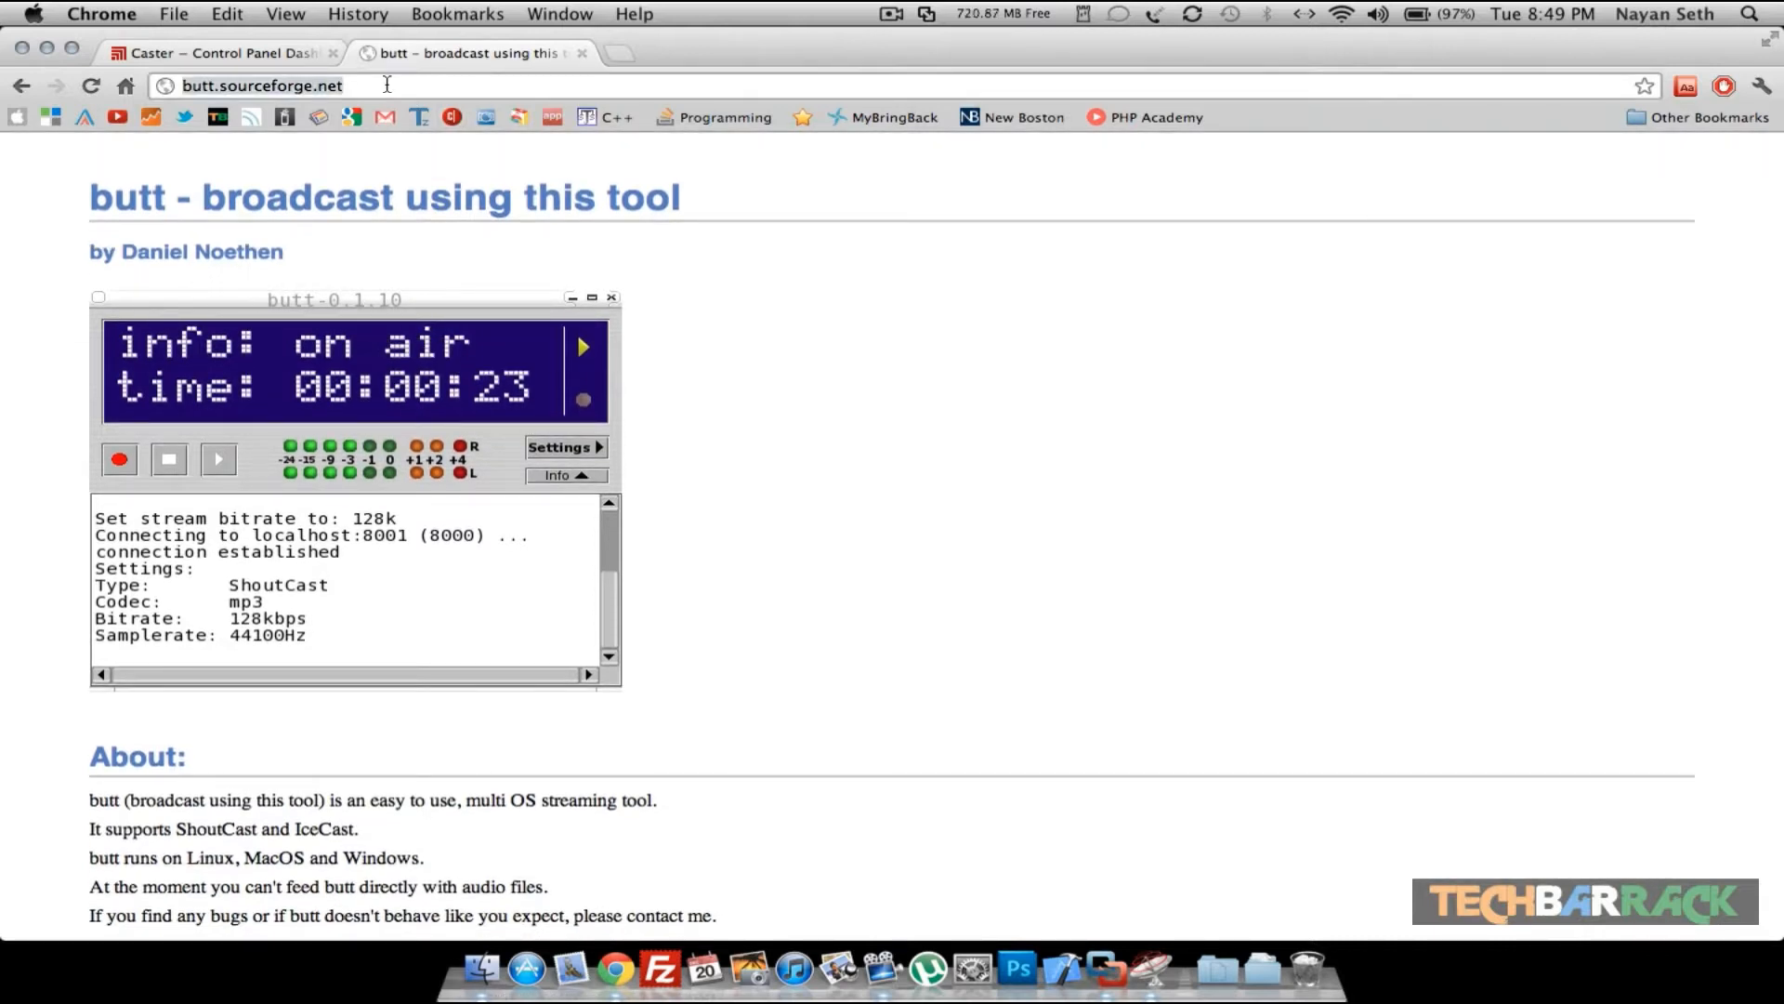
{"action": "type", "text": "nicecasr"}
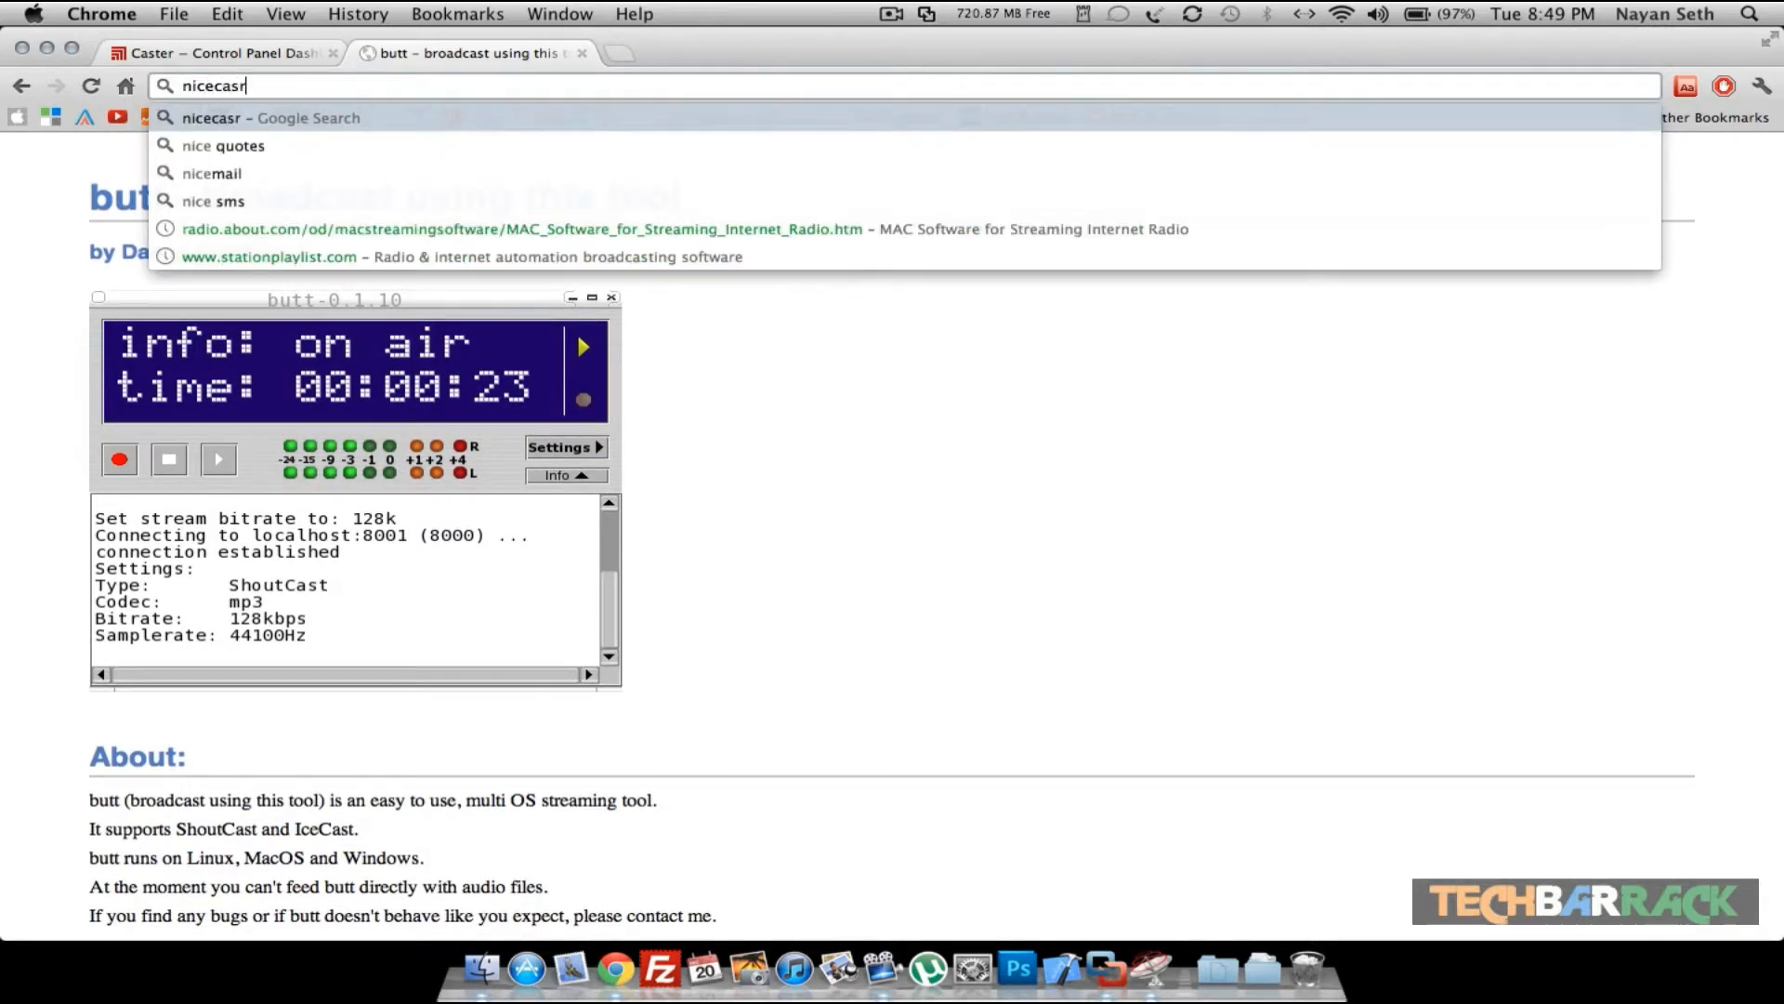
{"action": "key", "text": "BackSpace"}
{"action": "type", "text": "t.com"}
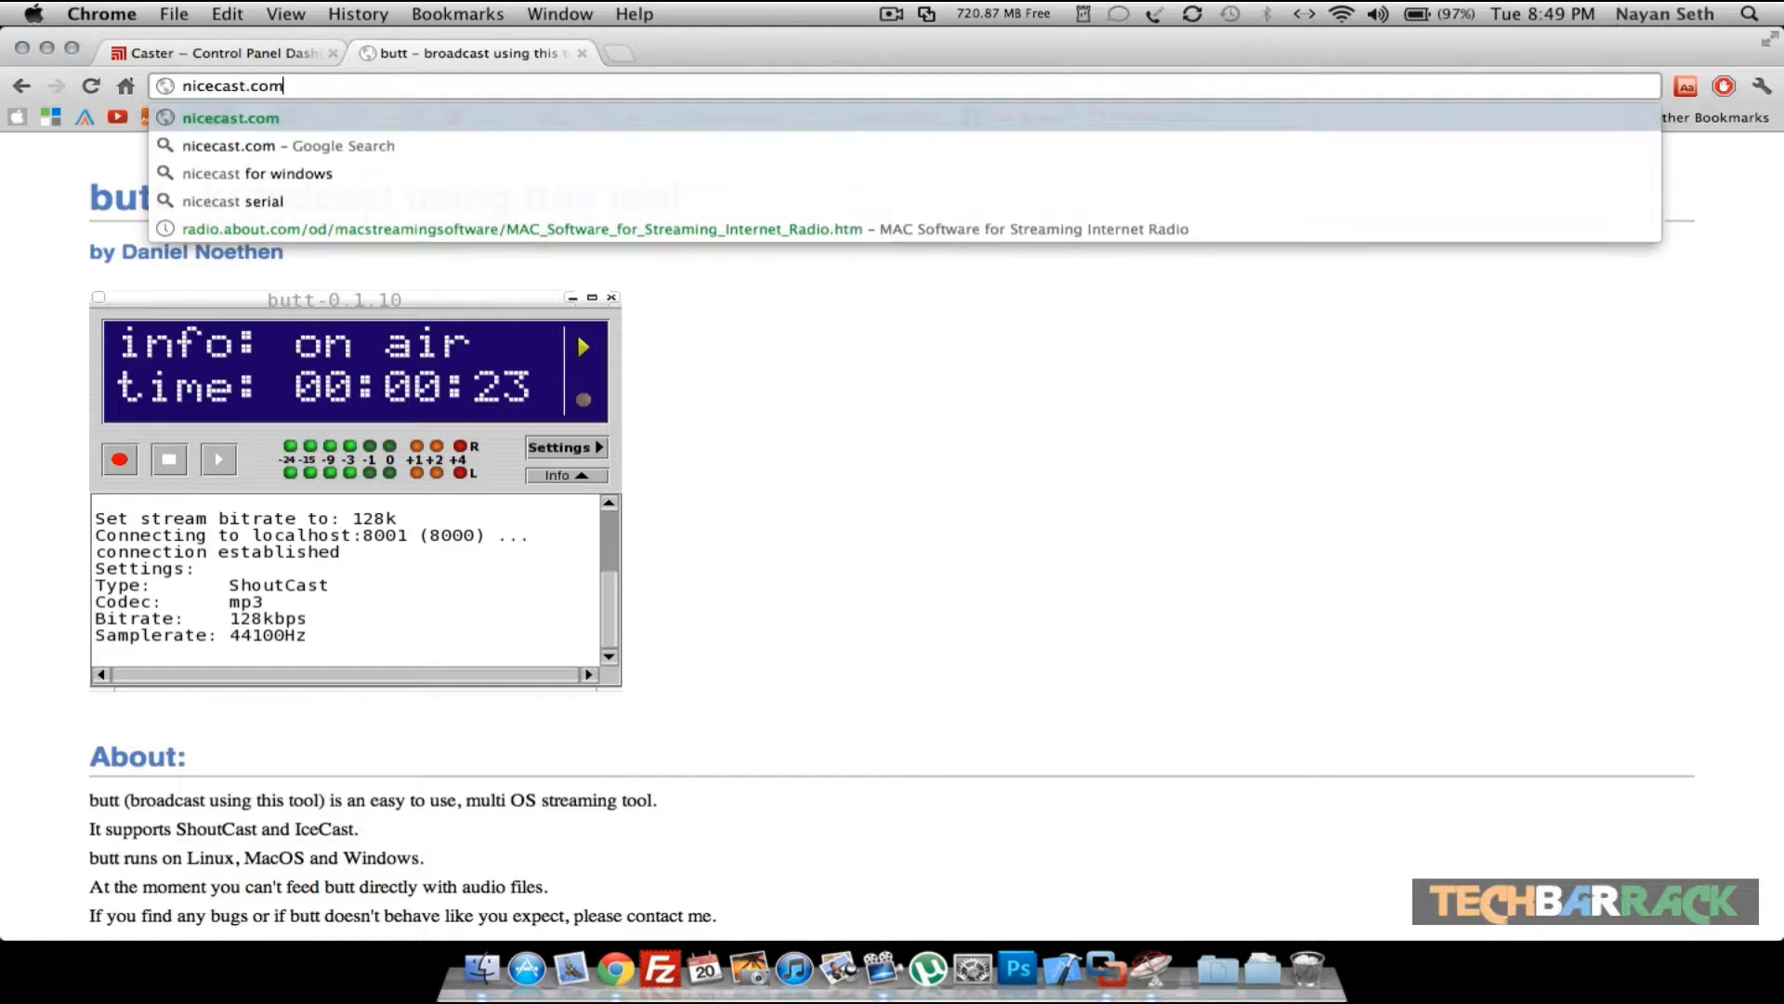
{"action": "key", "text": "Return"}
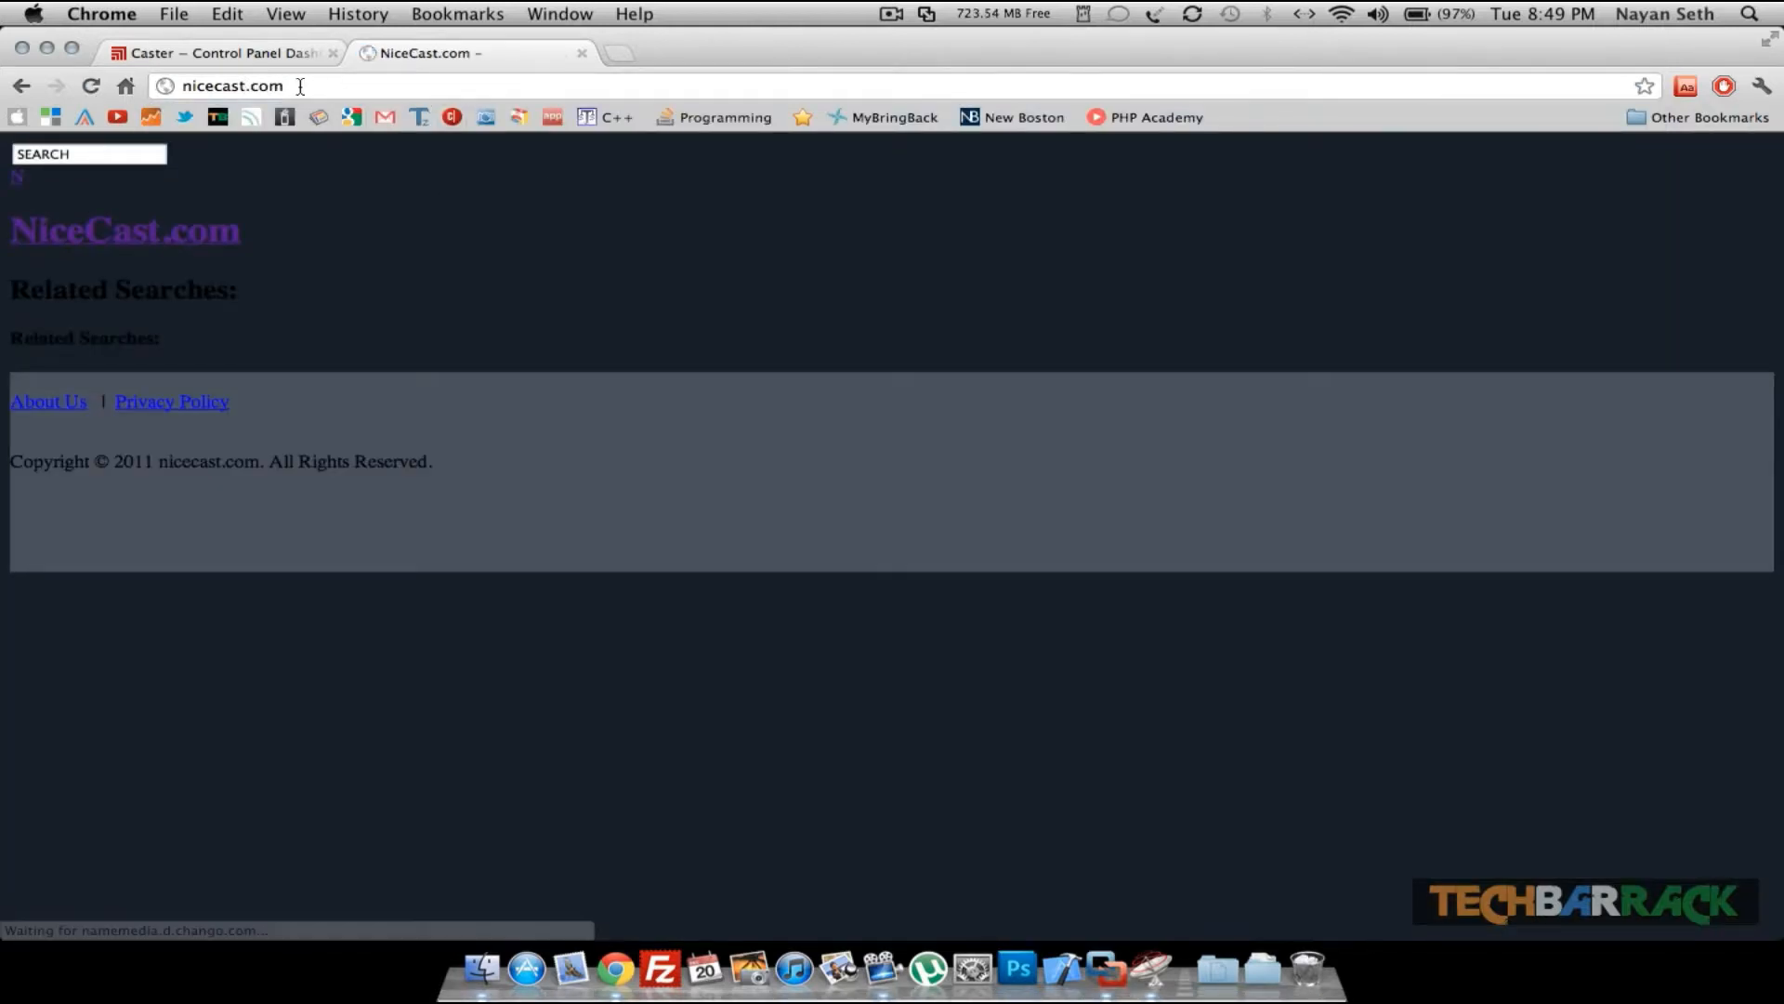
- Search Google for nicecast
{"action": "left_click", "coordinate": [300, 86]}
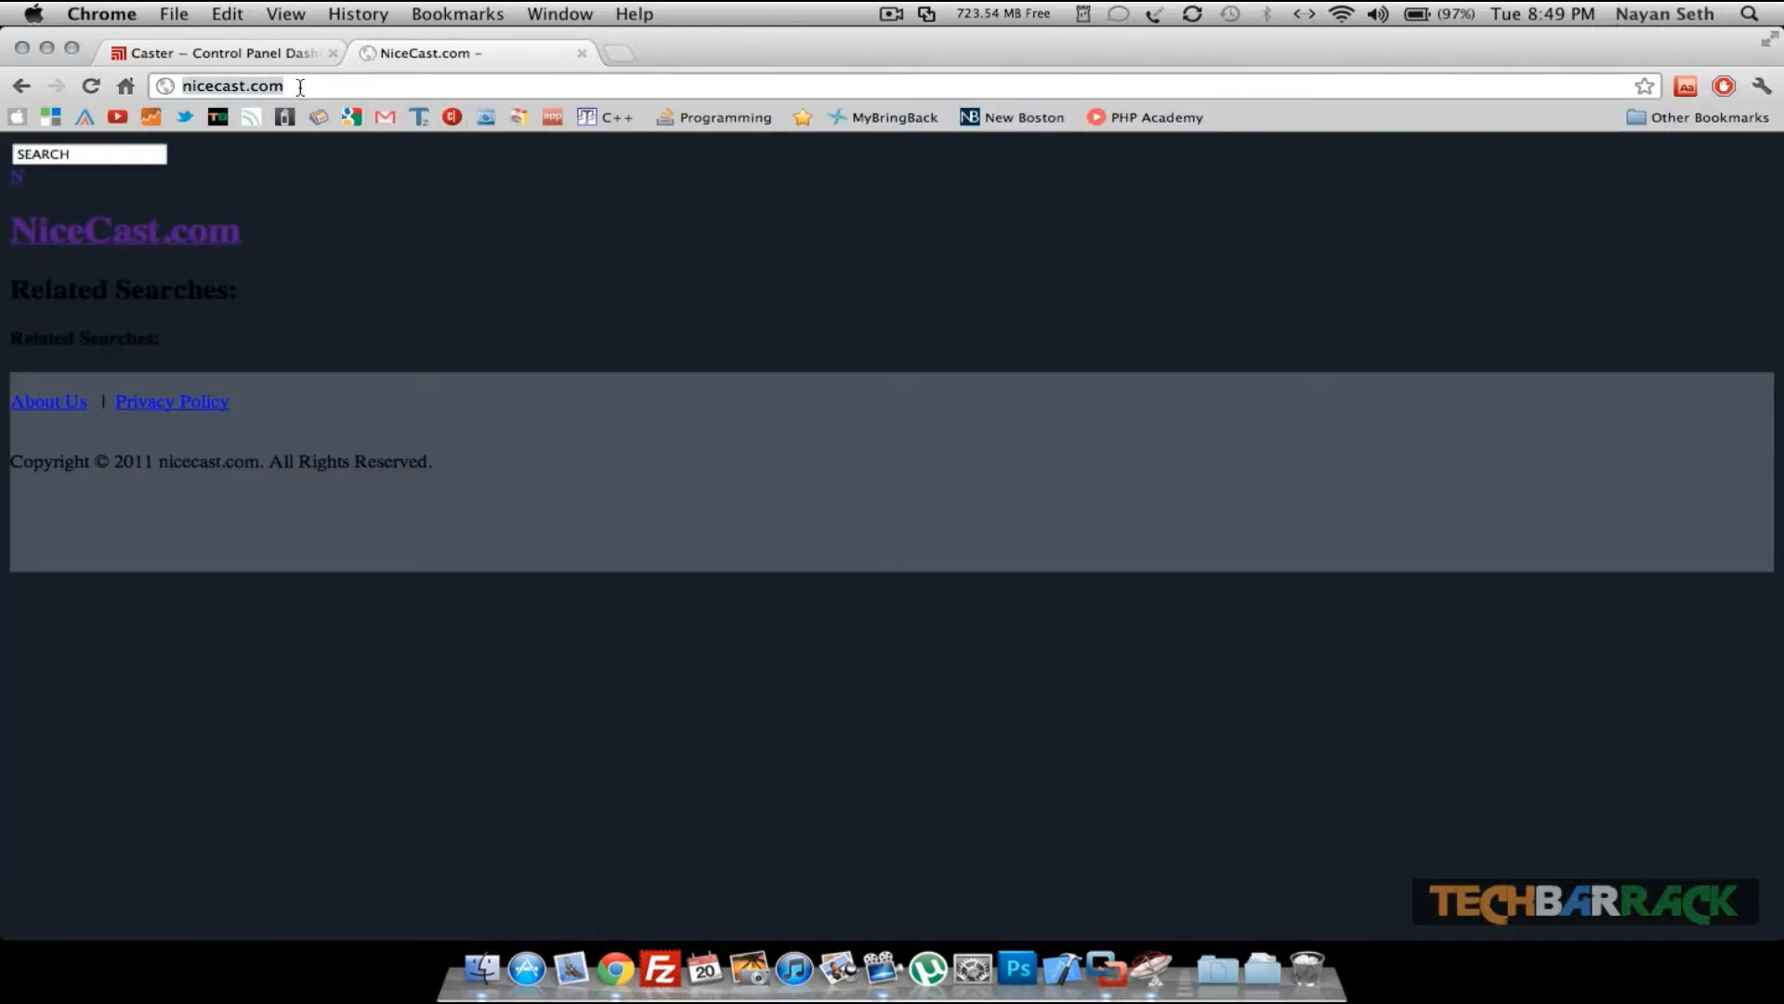
{"action": "type", "text": "nicecas"}
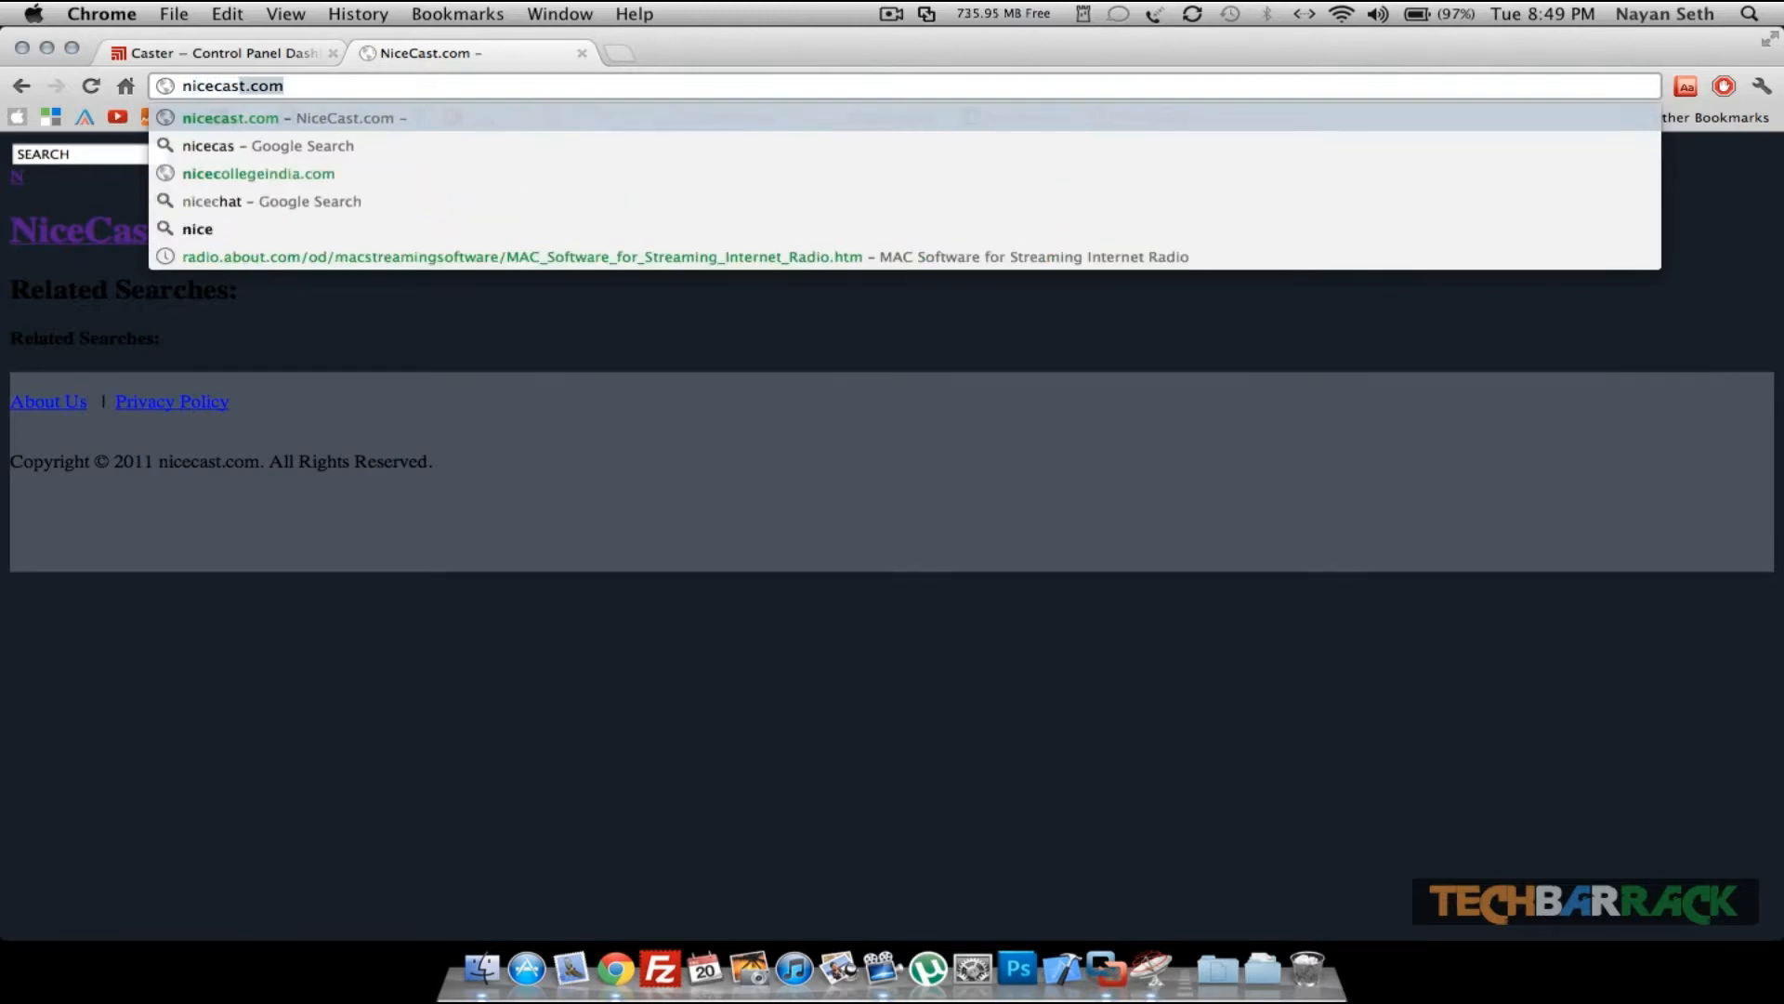
{"action": "type", "text": "t"}
{"action": "key", "text": "Return"}
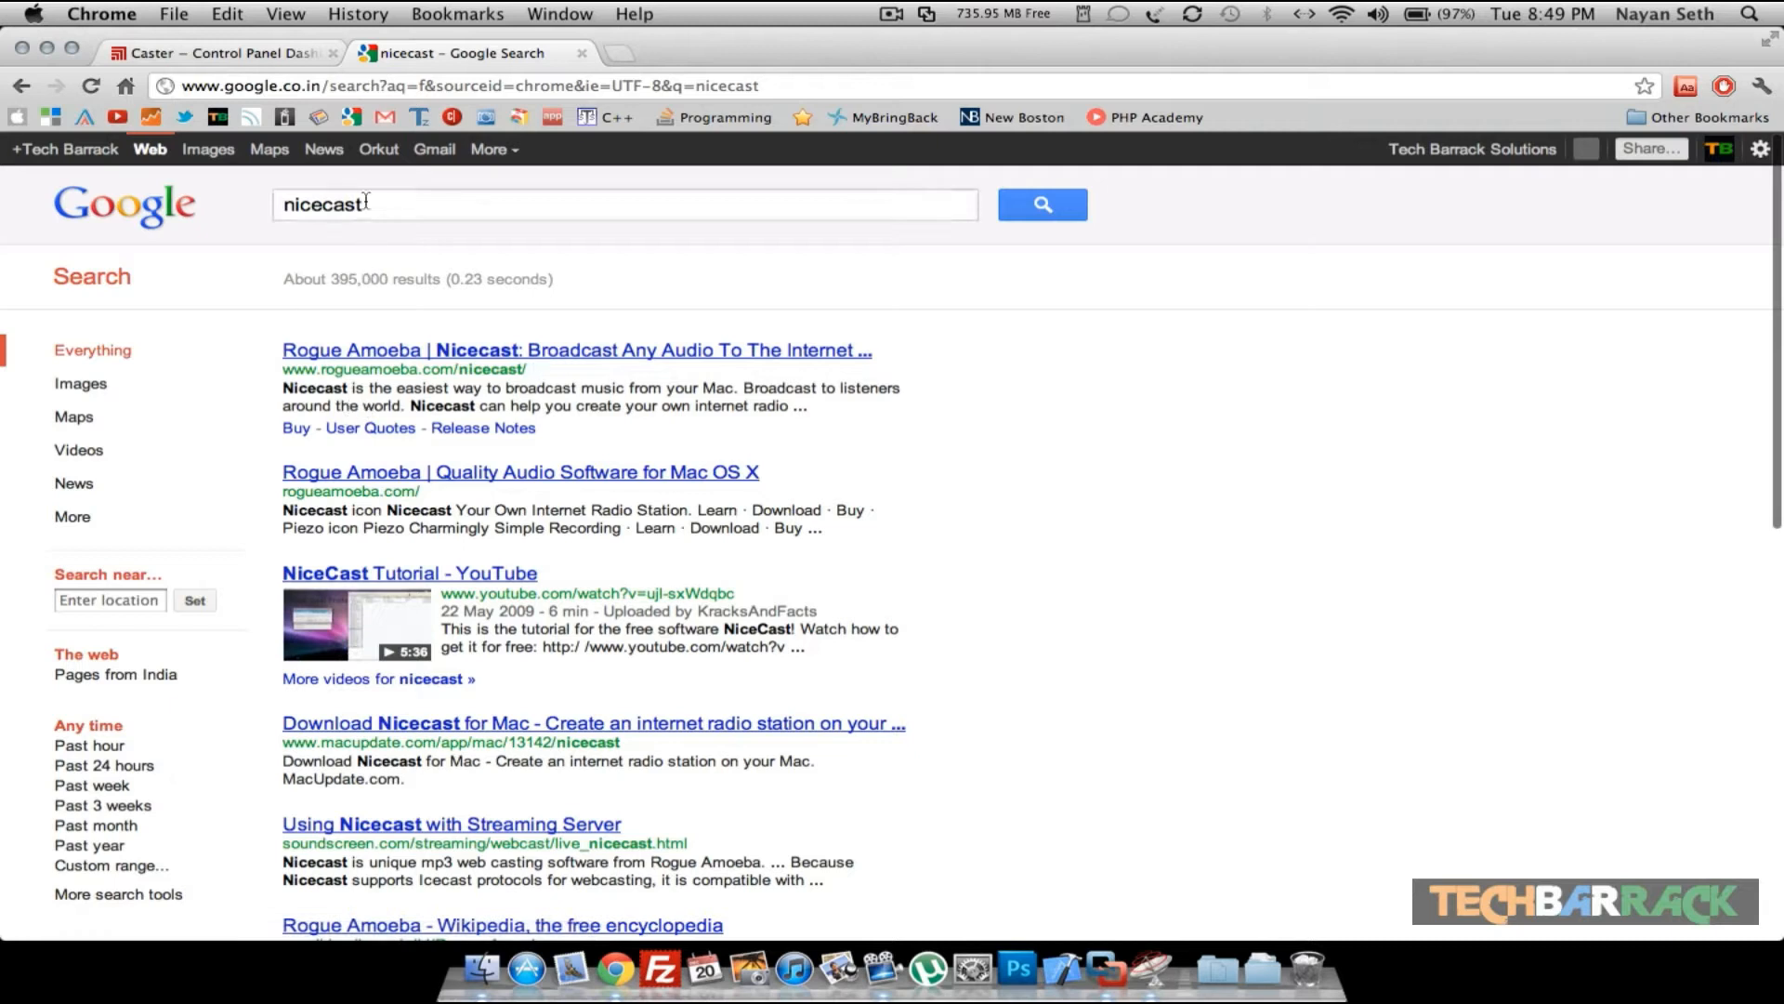
- Open the Rogue Amoeba Nicecast page and scroll through its features
{"action": "left_click", "coordinate": [381, 353]}
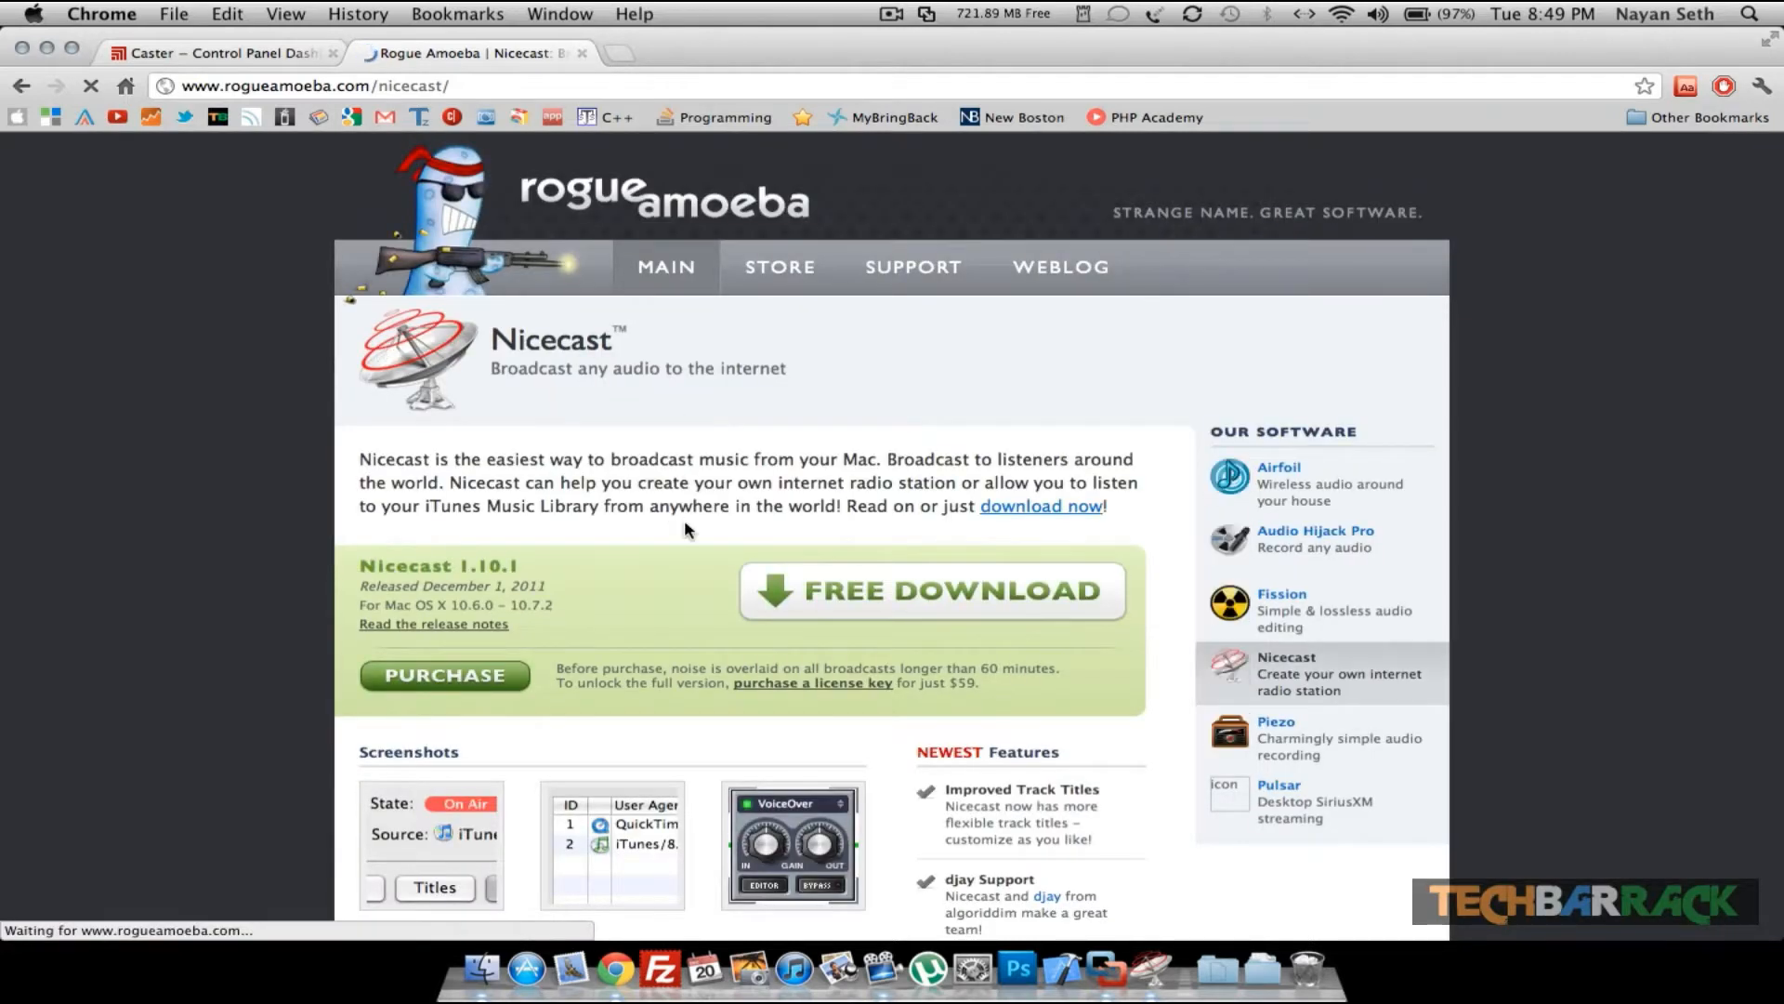
{"action": "scroll", "coordinate": [685, 523], "scroll_direction": "down", "scroll_amount": 5}
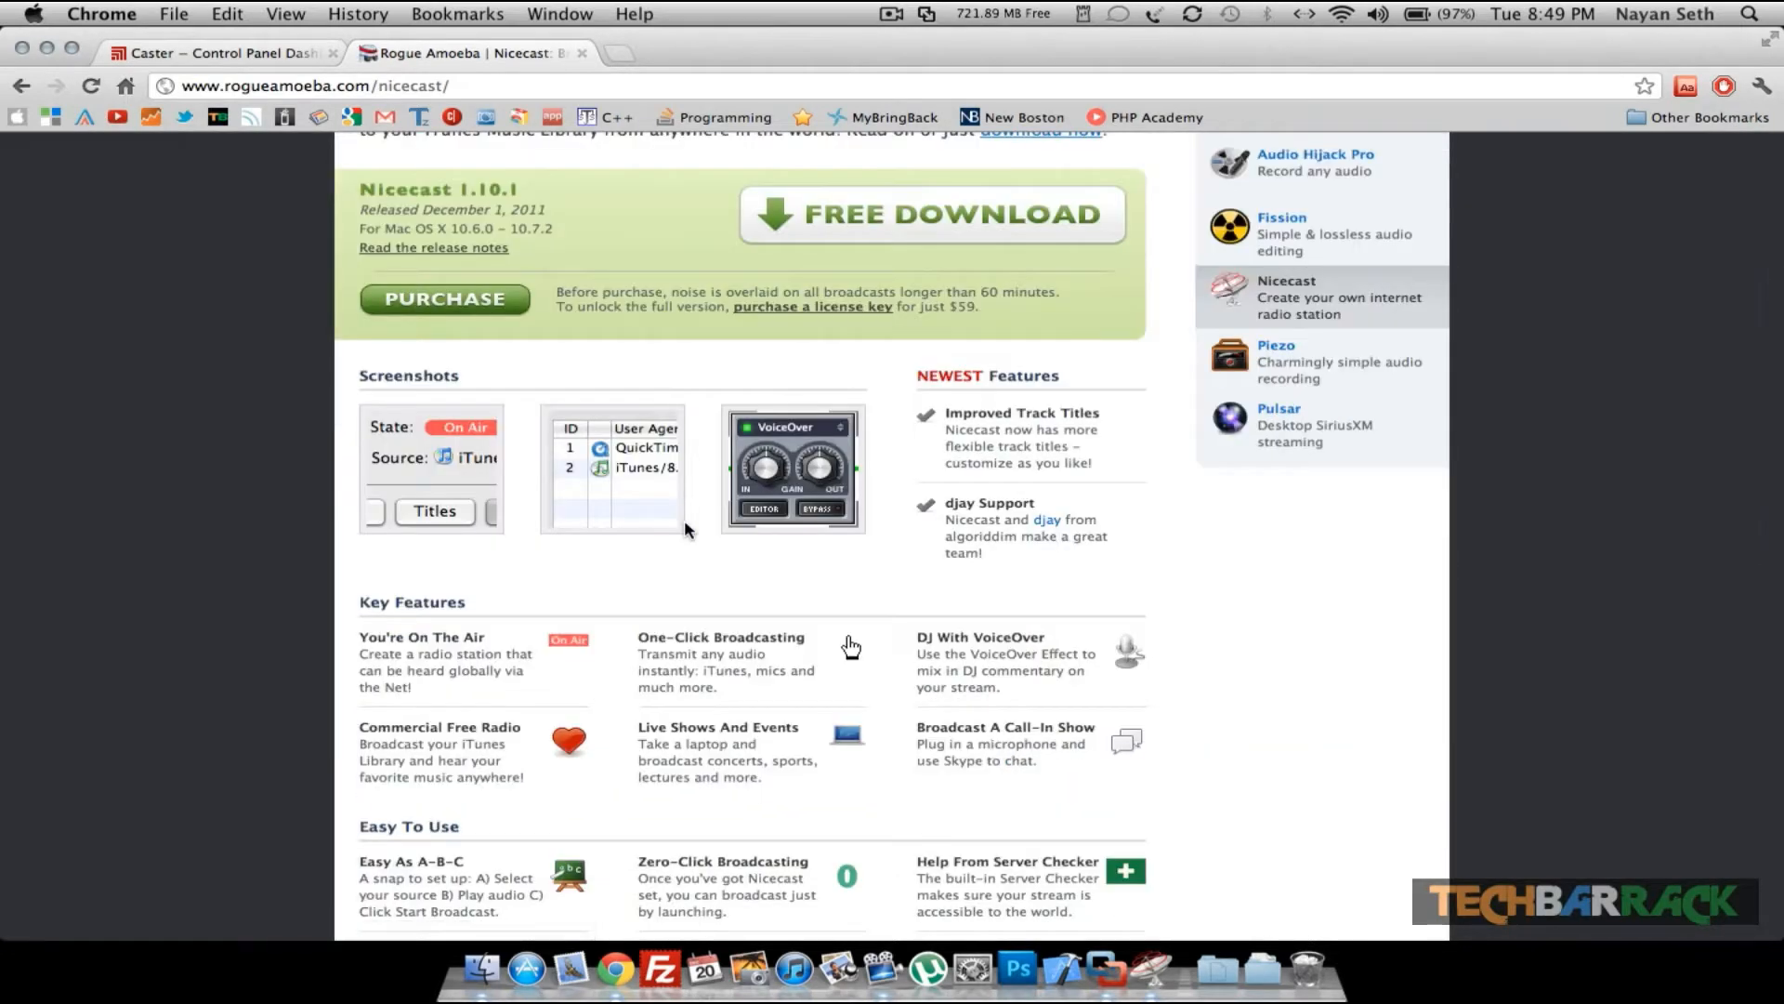
{"action": "scroll", "coordinate": [684, 526], "scroll_direction": "up", "scroll_amount": 3}
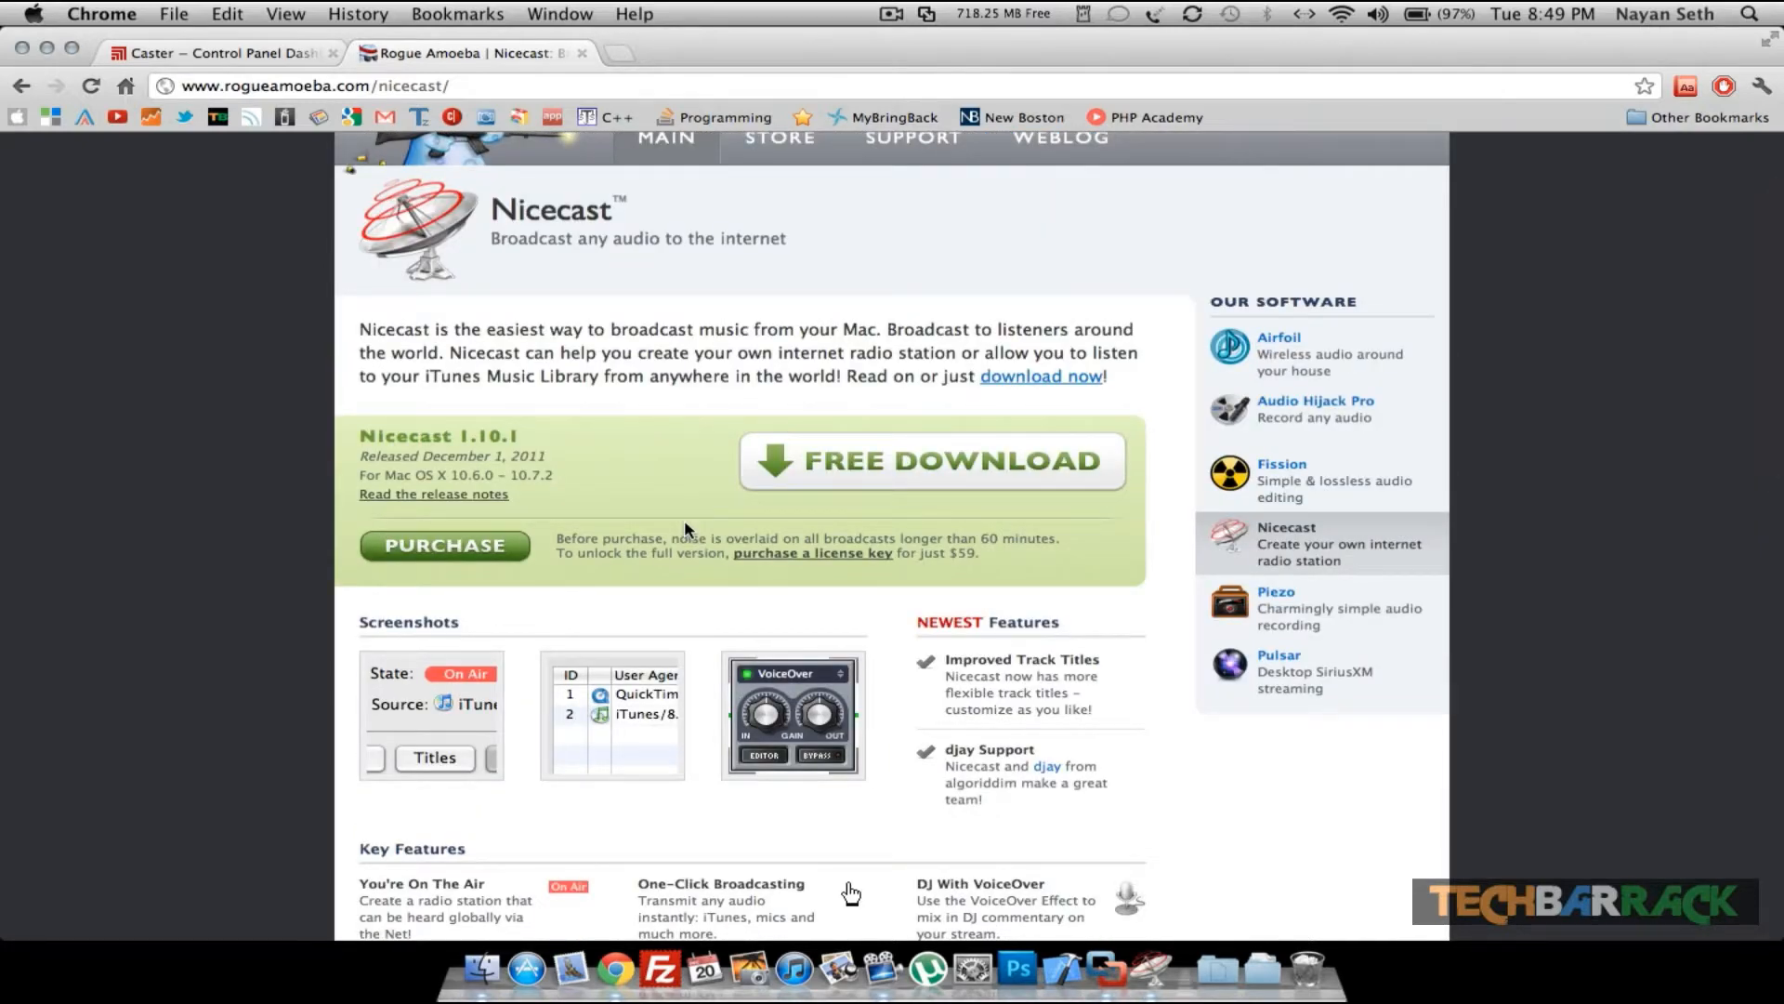
{"action": "scroll", "coordinate": [684, 528], "scroll_direction": "up", "scroll_amount": 1}
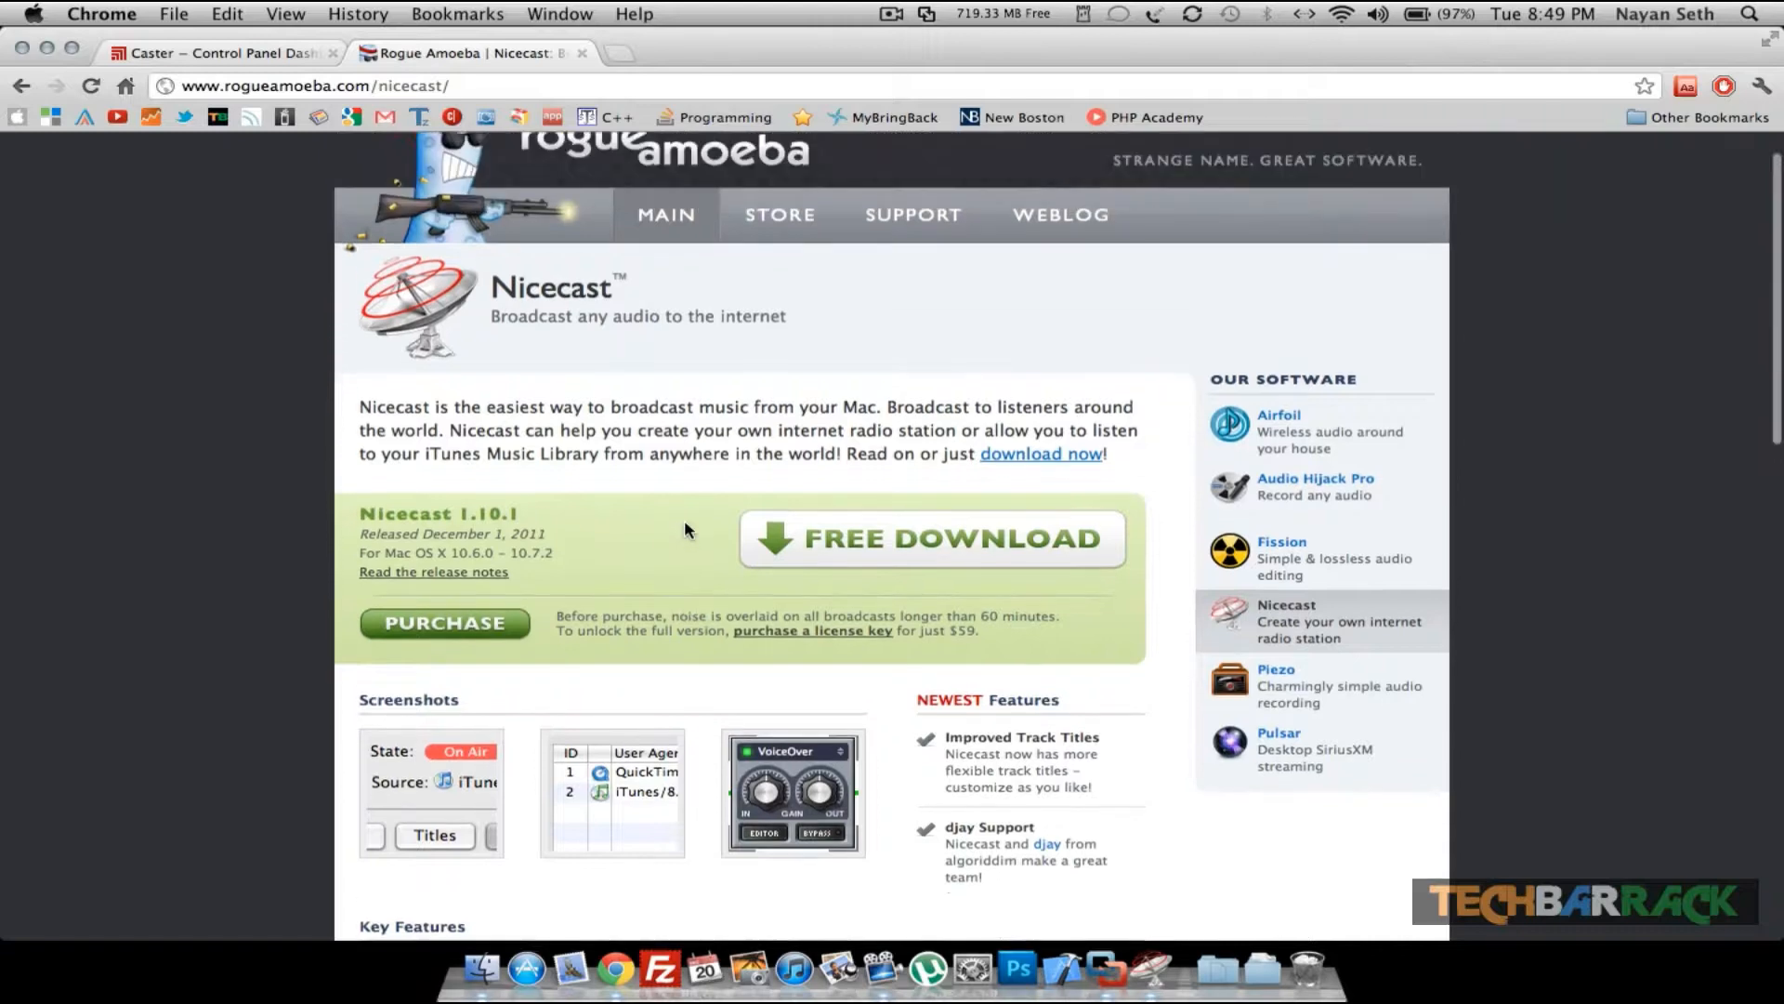
{"action": "scroll", "coordinate": [684, 528], "scroll_direction": "down", "scroll_amount": 3}
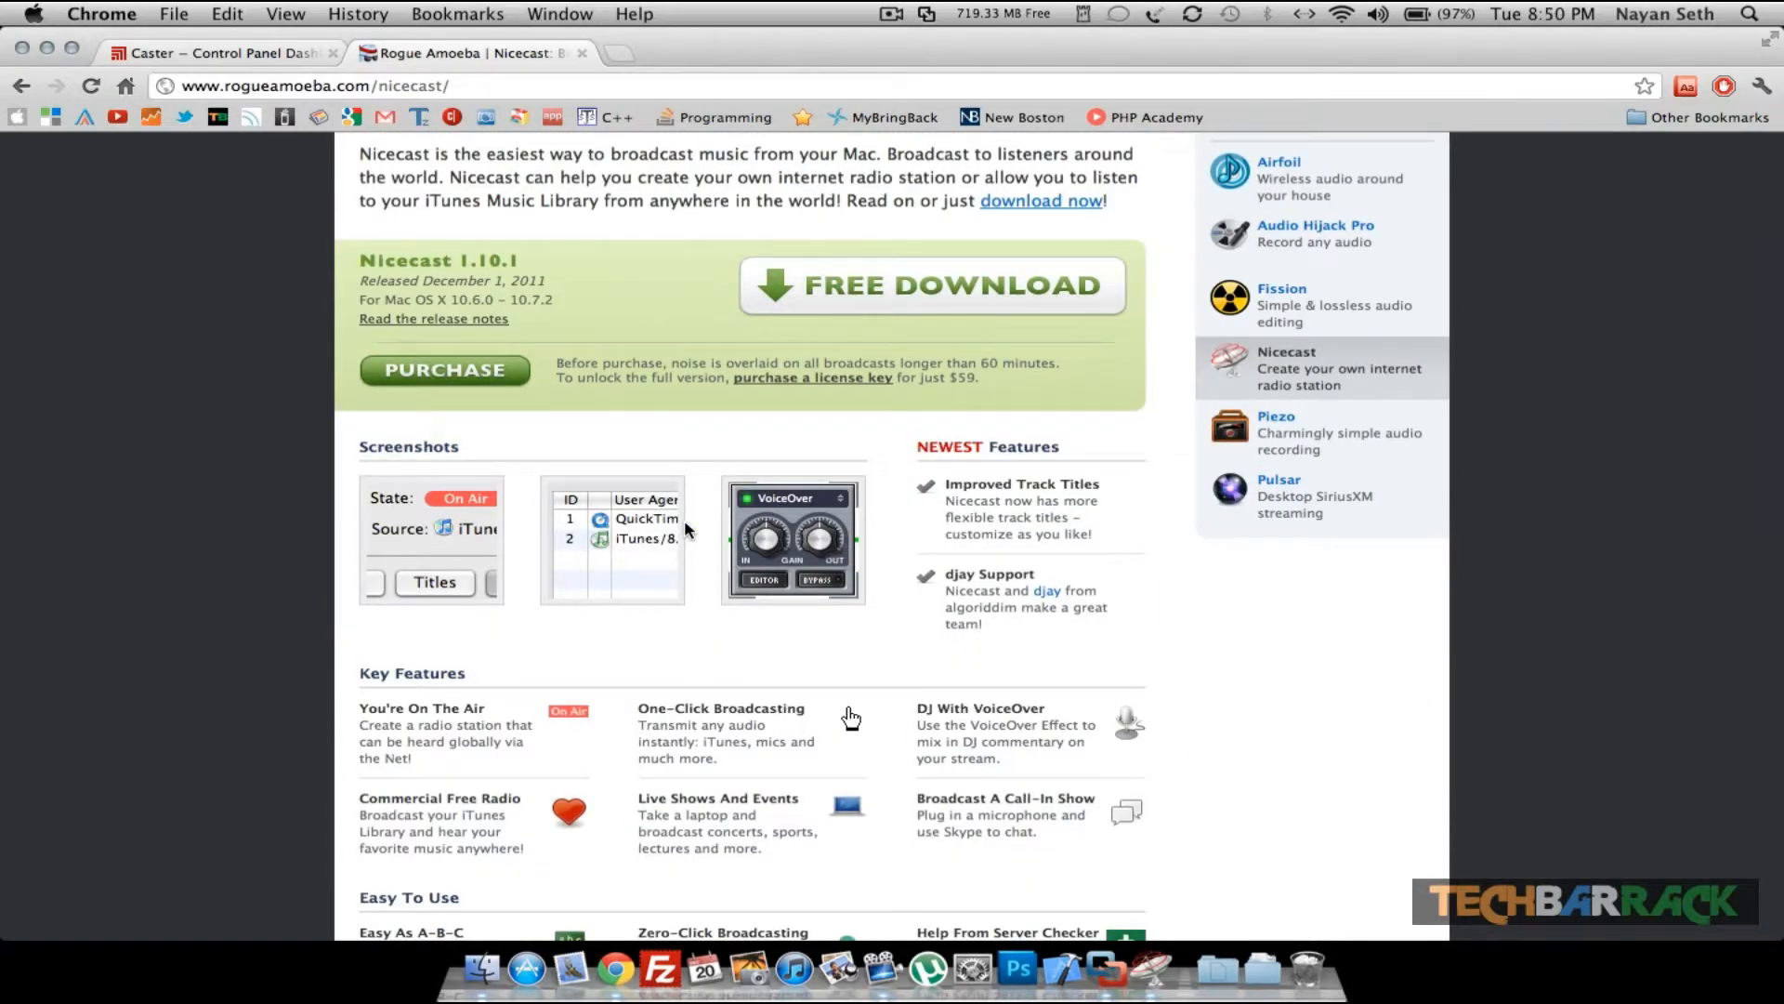
- Return to the Caster dashboard tab and launch the butt application via Spotlight
{"action": "left_click", "coordinate": [275, 54]}
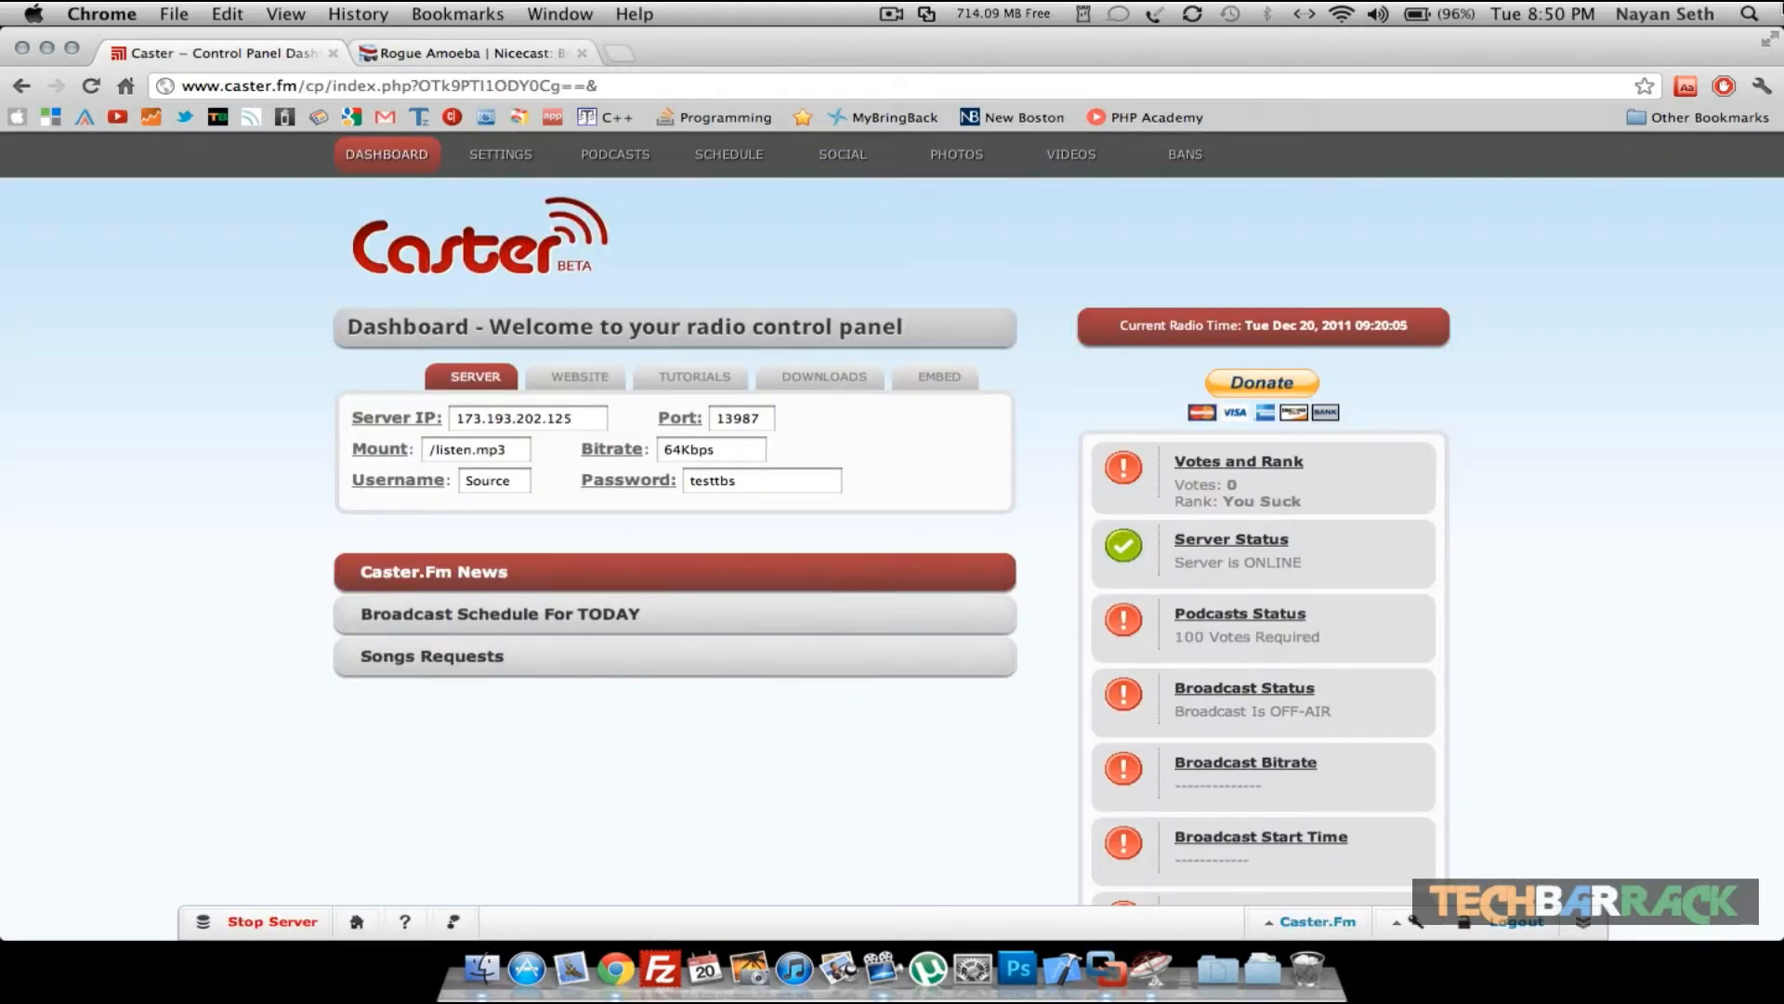
{"action": "left_click", "coordinate": [1769, 8]}
{"action": "type", "text": "b"}
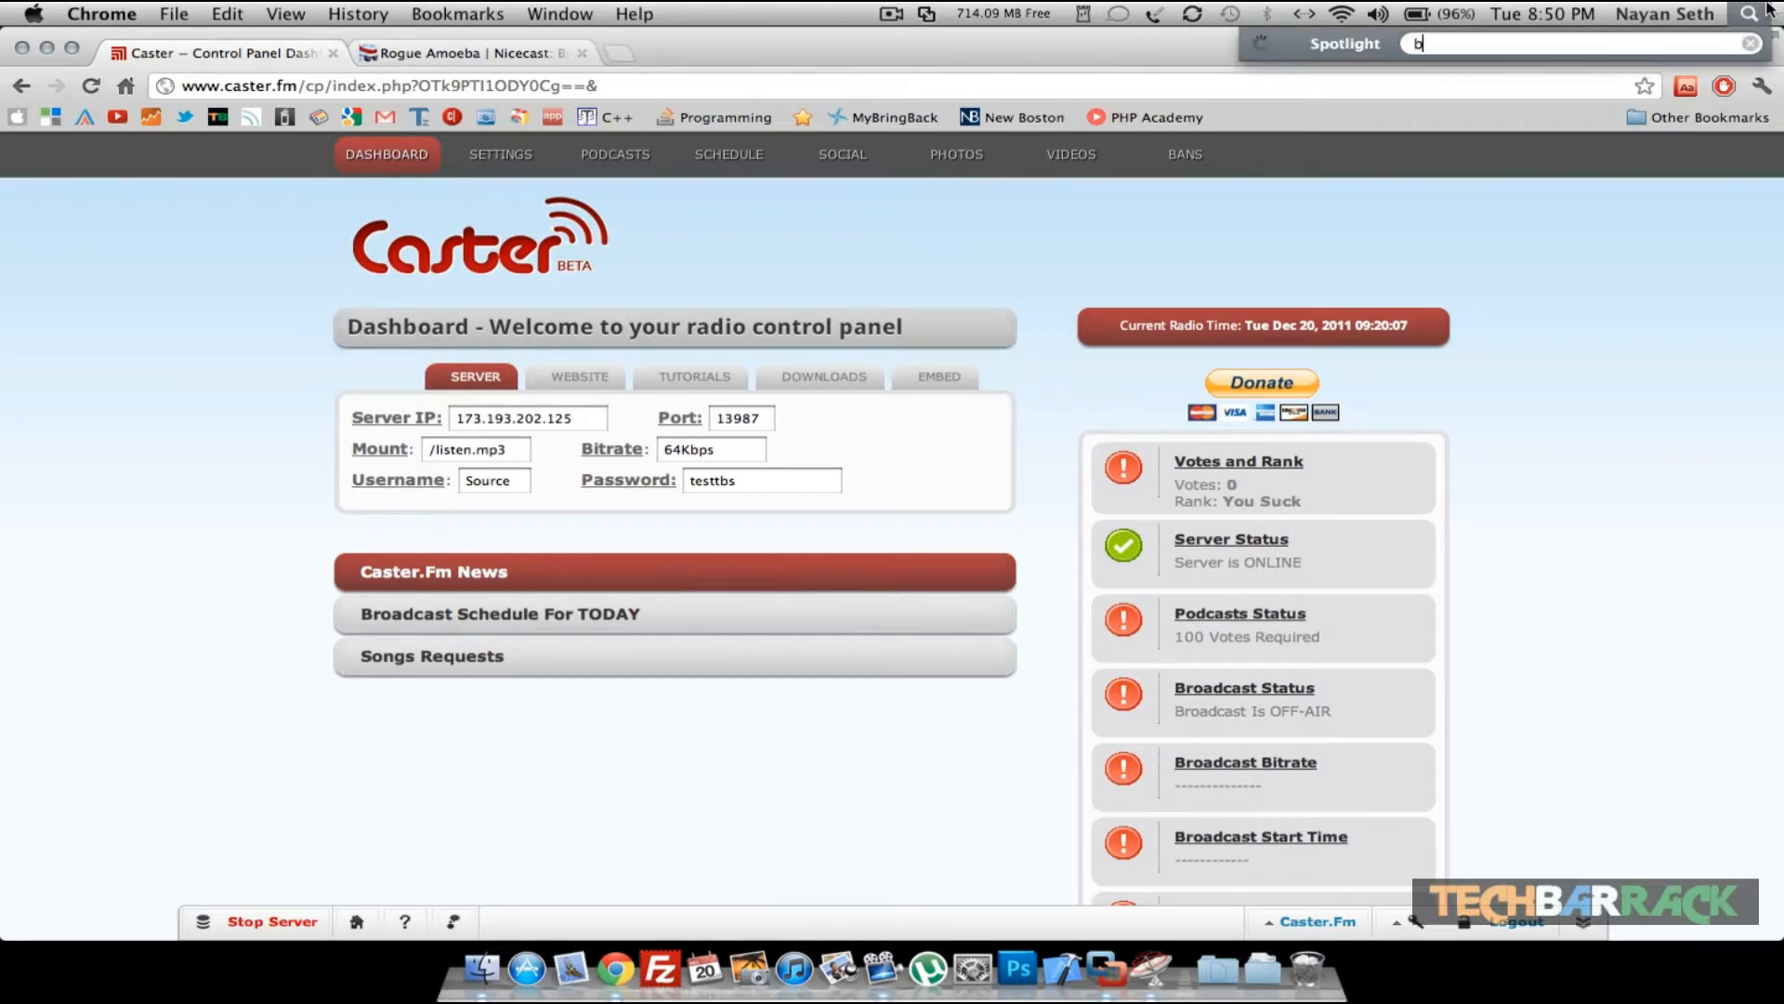
{"action": "type", "text": "utt"}
{"action": "key", "text": "Return"}
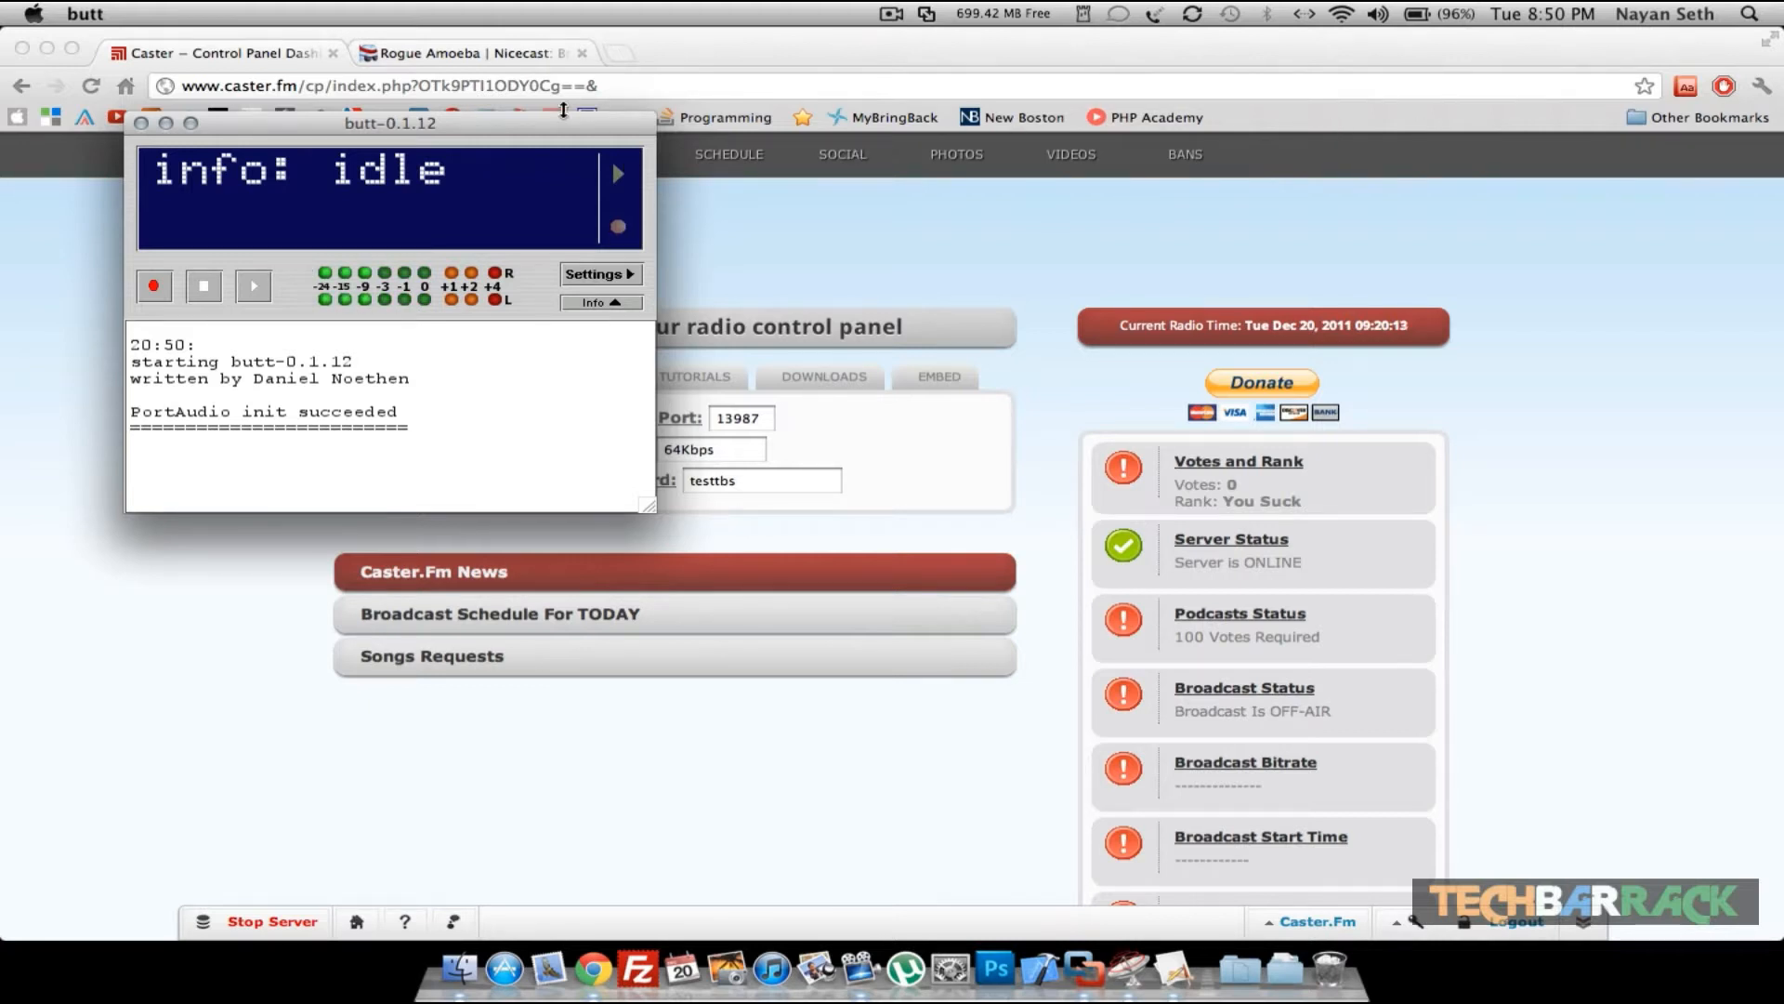
- Open the butt settings and start adding a new IceCast server
{"action": "left_click_drag", "start_coordinate": [565, 123], "coordinate": [1480, 138]}
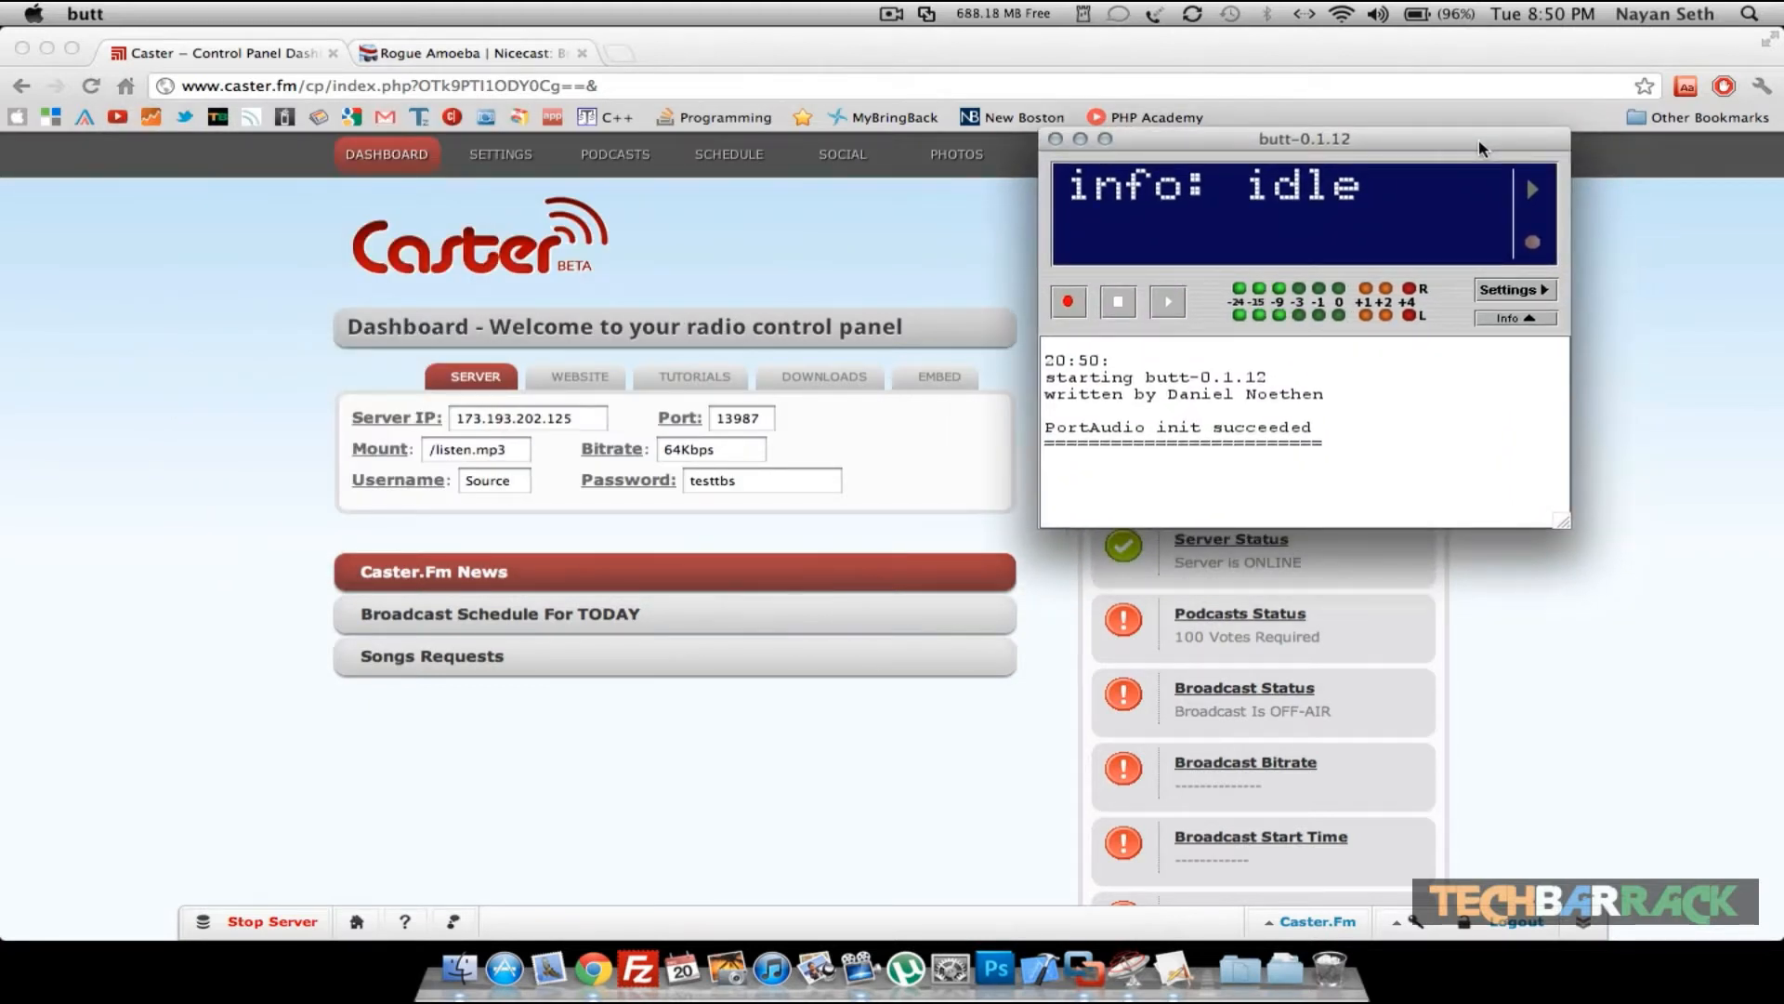
{"action": "left_click", "coordinate": [1491, 291]}
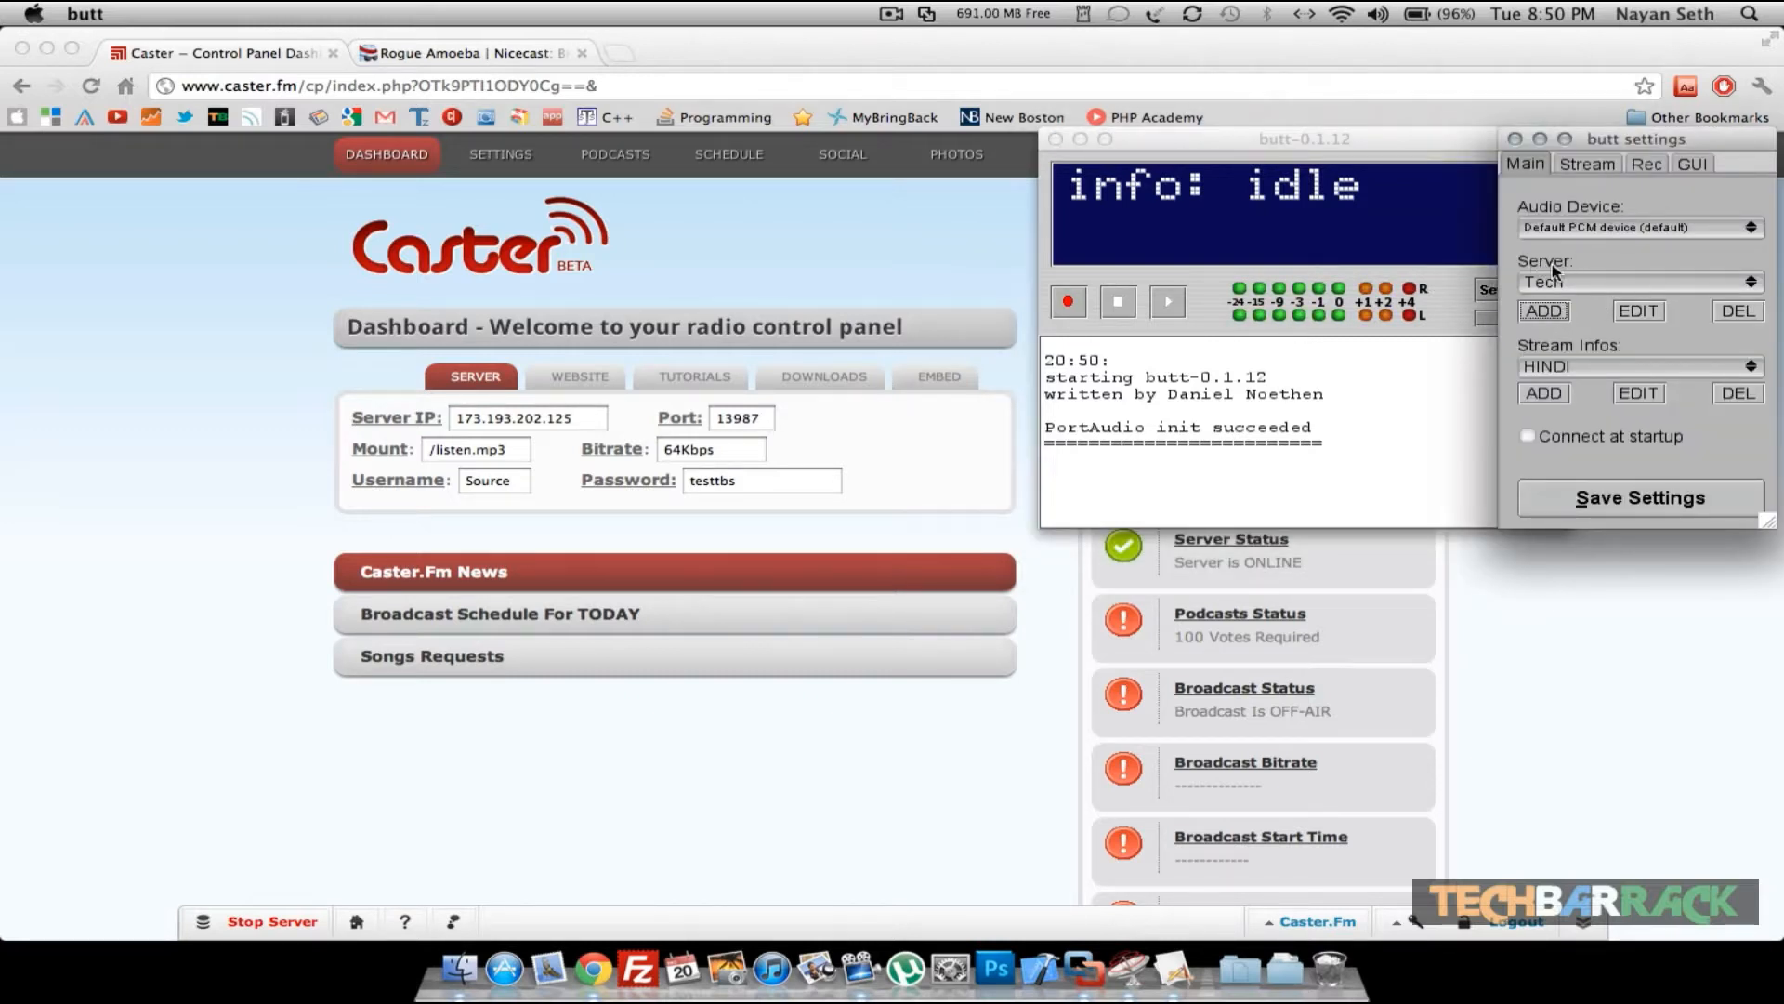
{"action": "left_click", "coordinate": [1543, 311]}
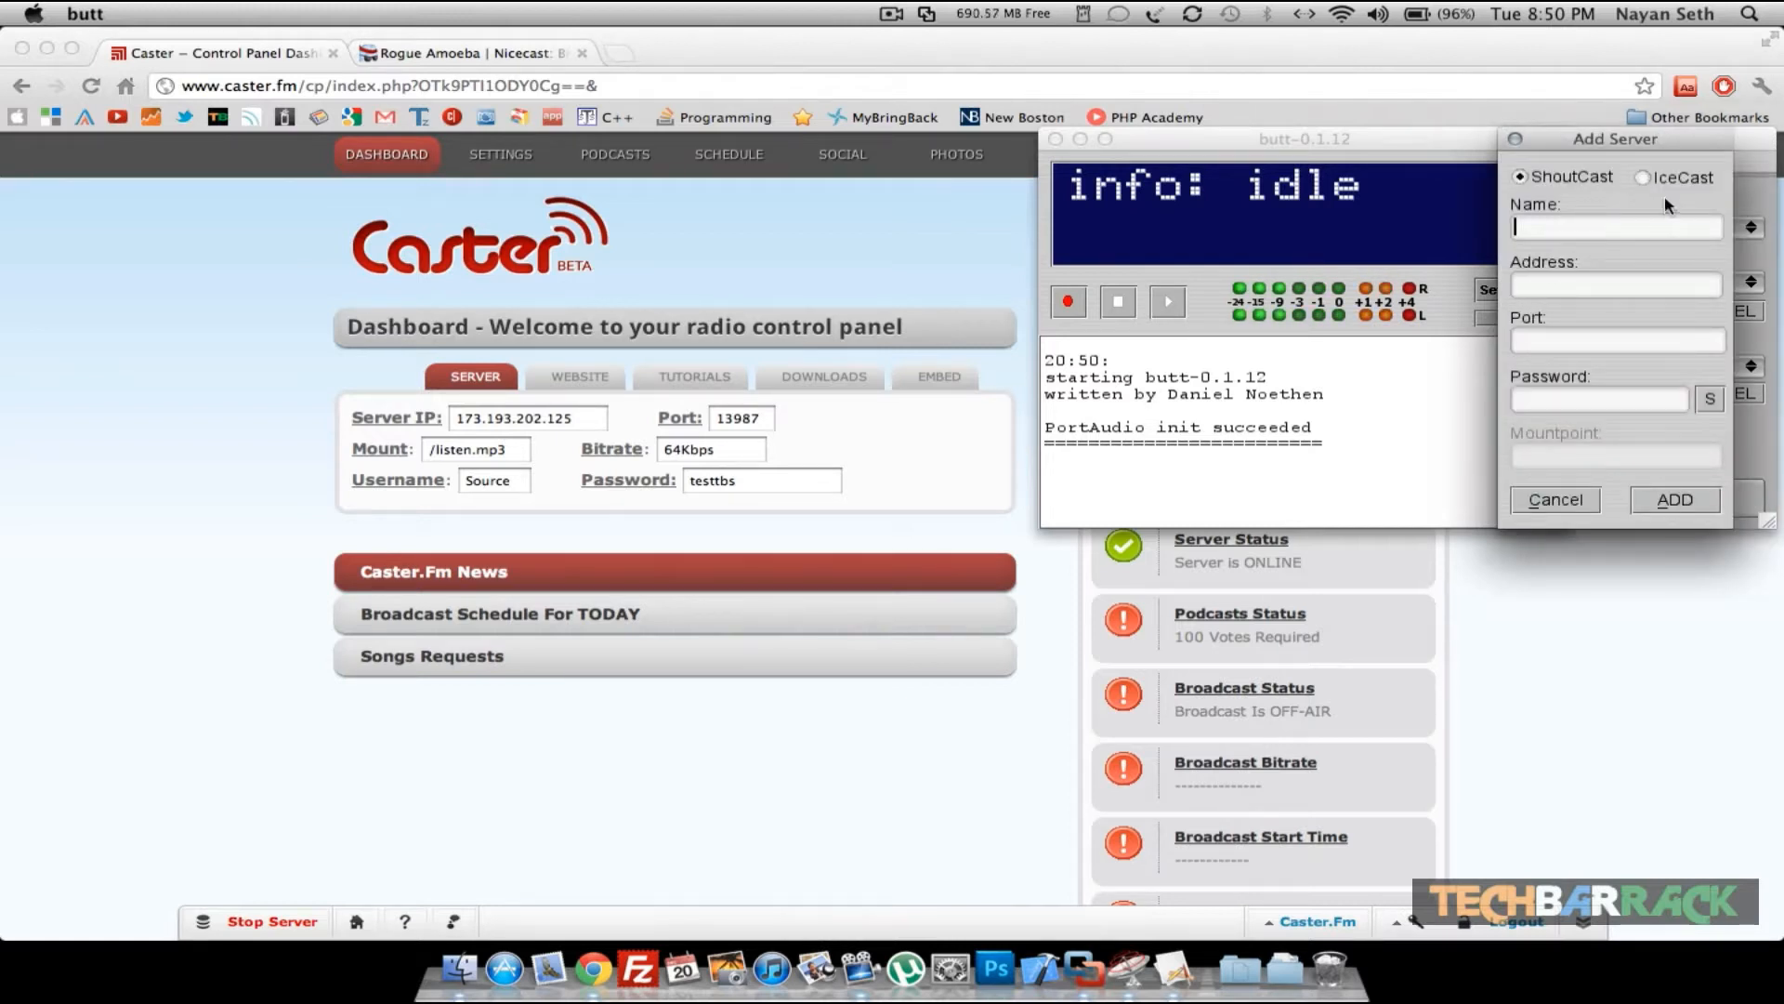
{"action": "left_click", "coordinate": [1647, 176]}
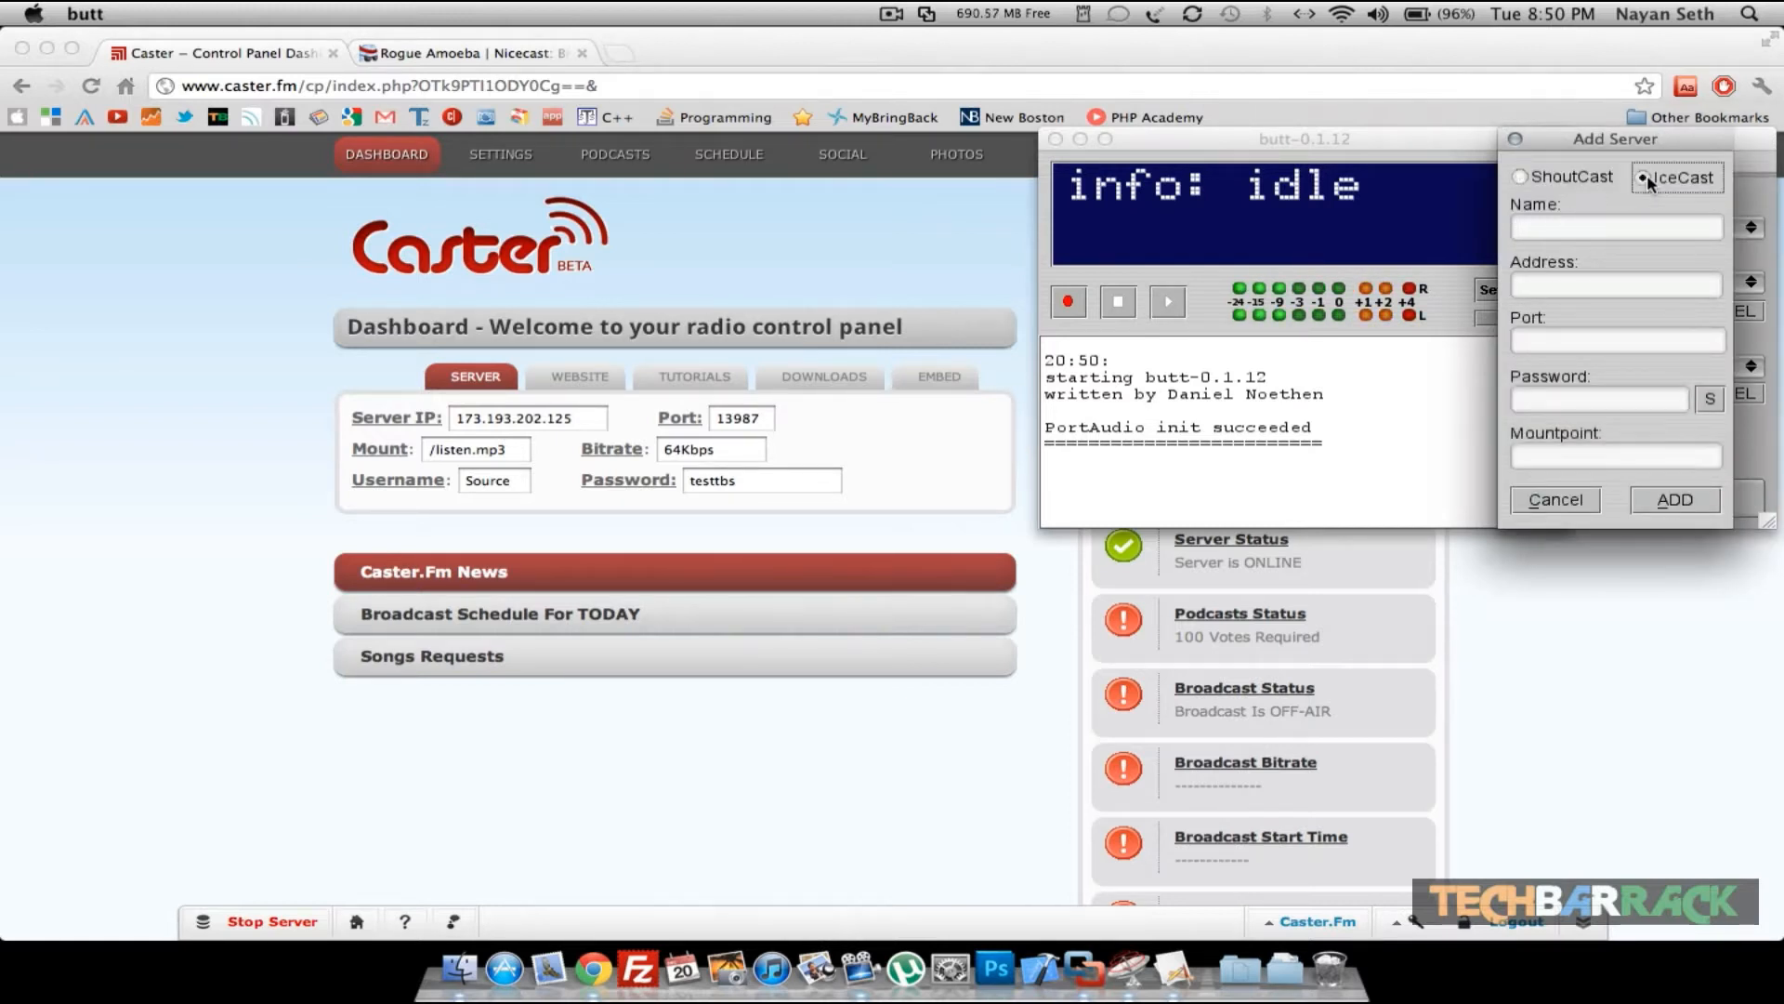
- Name the new server Test TBS
{"action": "left_click", "coordinate": [1570, 237]}
{"action": "type", "text": "Tec"}
{"action": "key", "text": "BackSpace"}
{"action": "type", "text": "st TBS"}
- Copy the server IP 173.193.202.125 and port 13987 from the Caster dashboard into the server's Address and Port fields
{"action": "left_click", "coordinate": [1621, 289]}
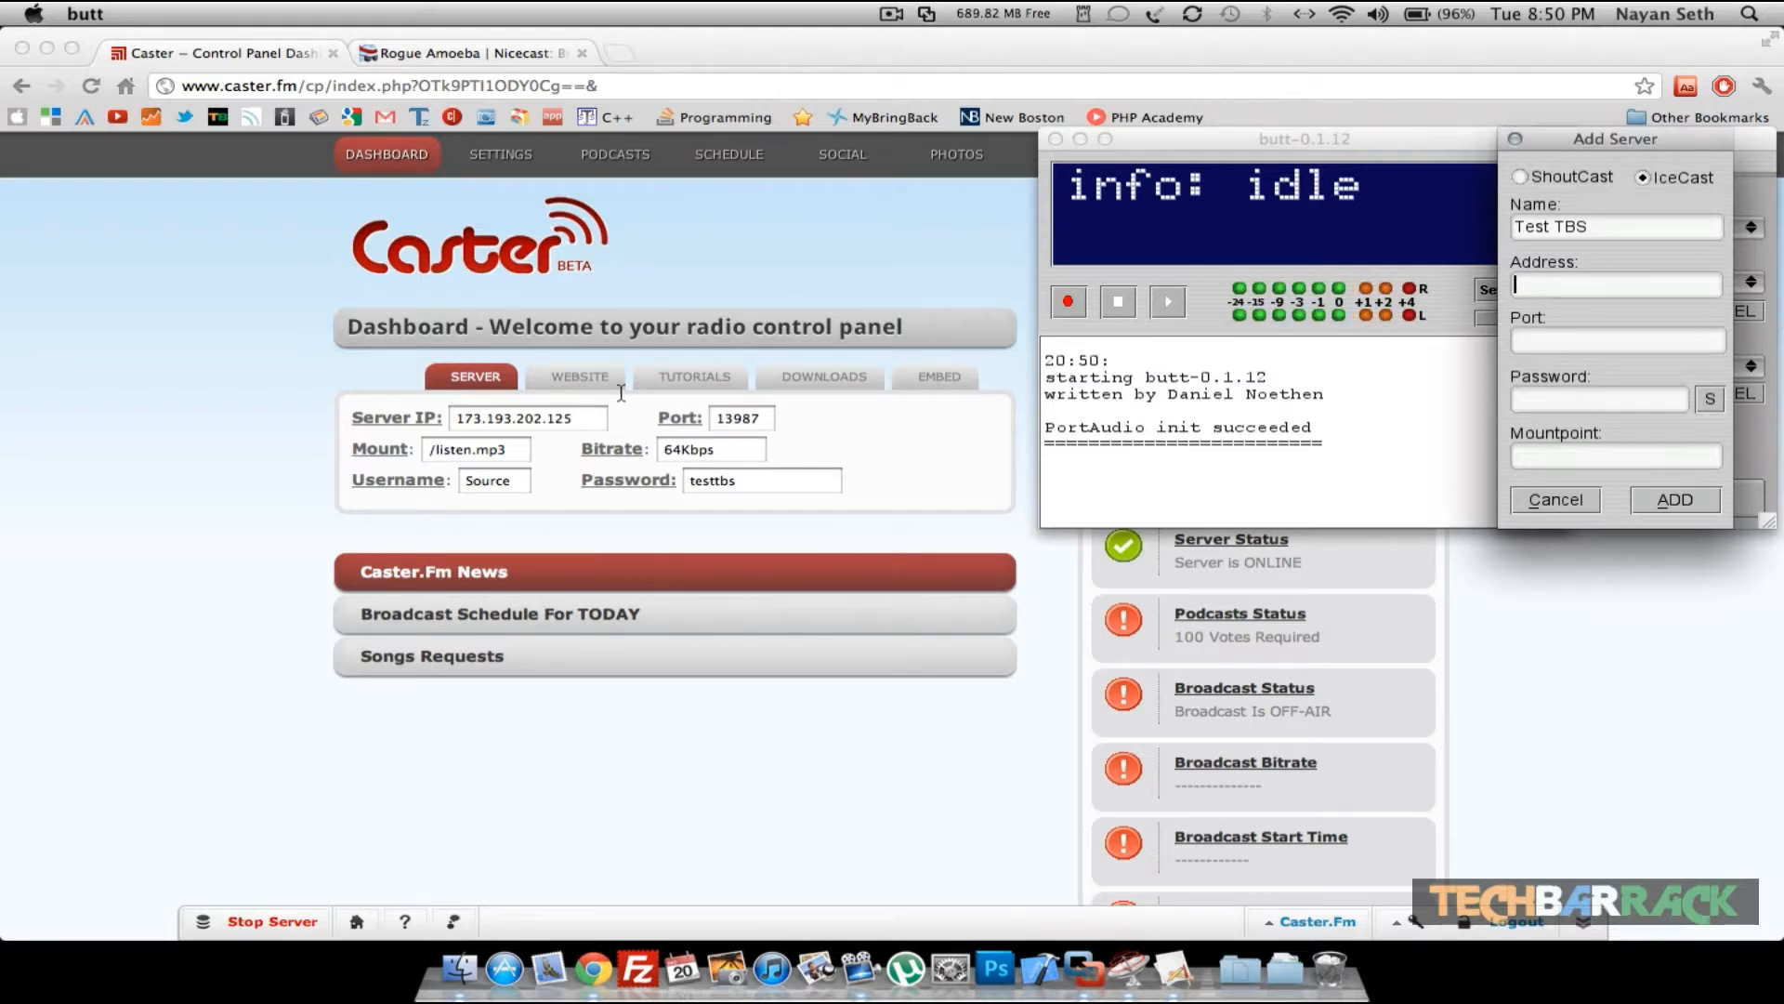
{"action": "double_click", "coordinate": [539, 420]}
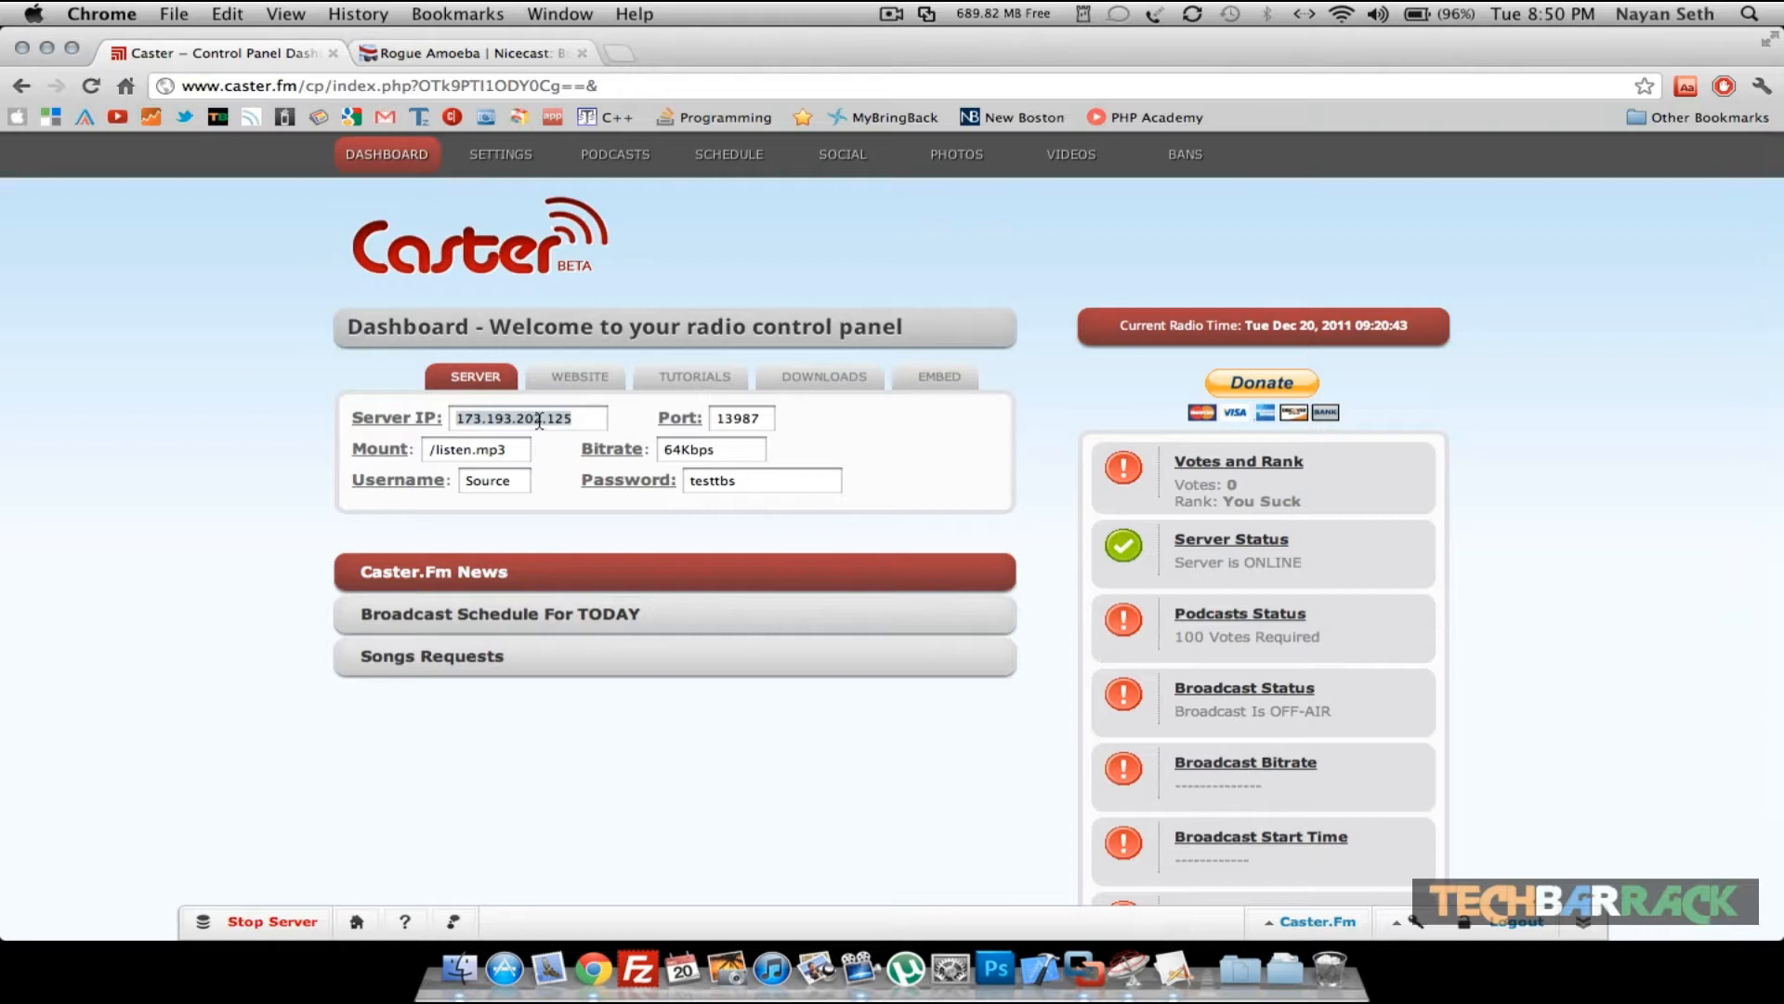
{"action": "key", "text": "super+c"}
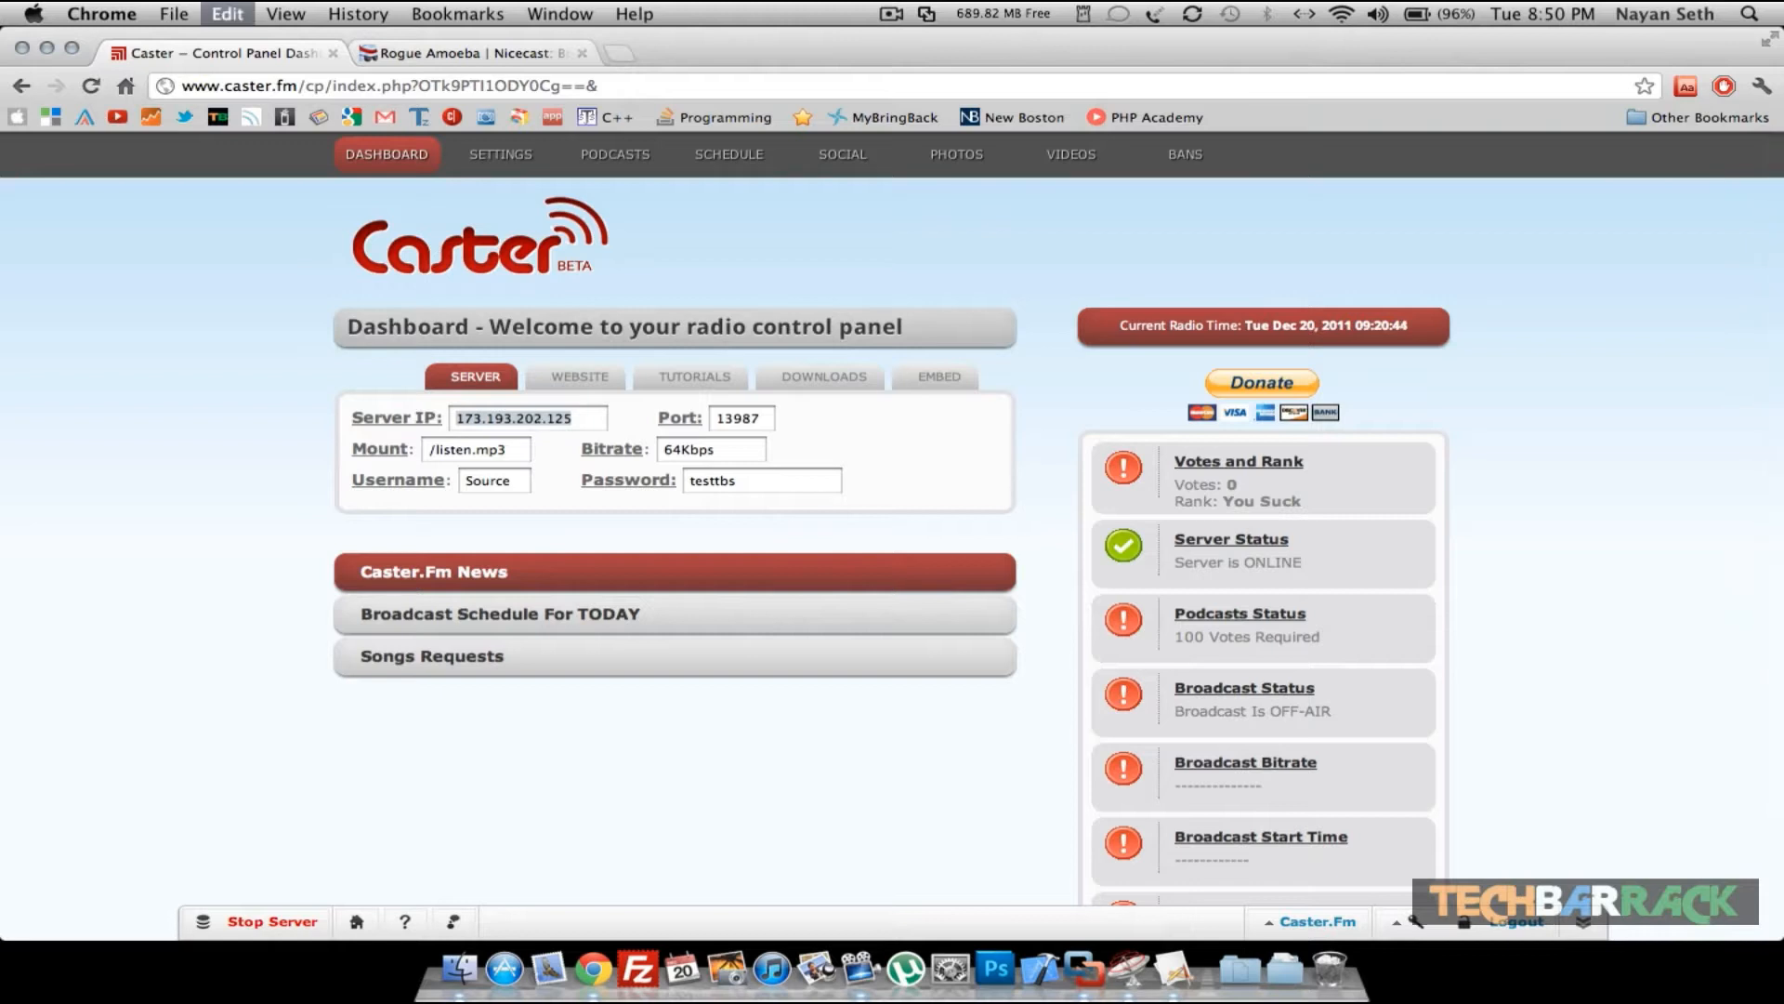
{"action": "left_click", "coordinate": [1189, 954]}
{"action": "key", "text": "super+v"}
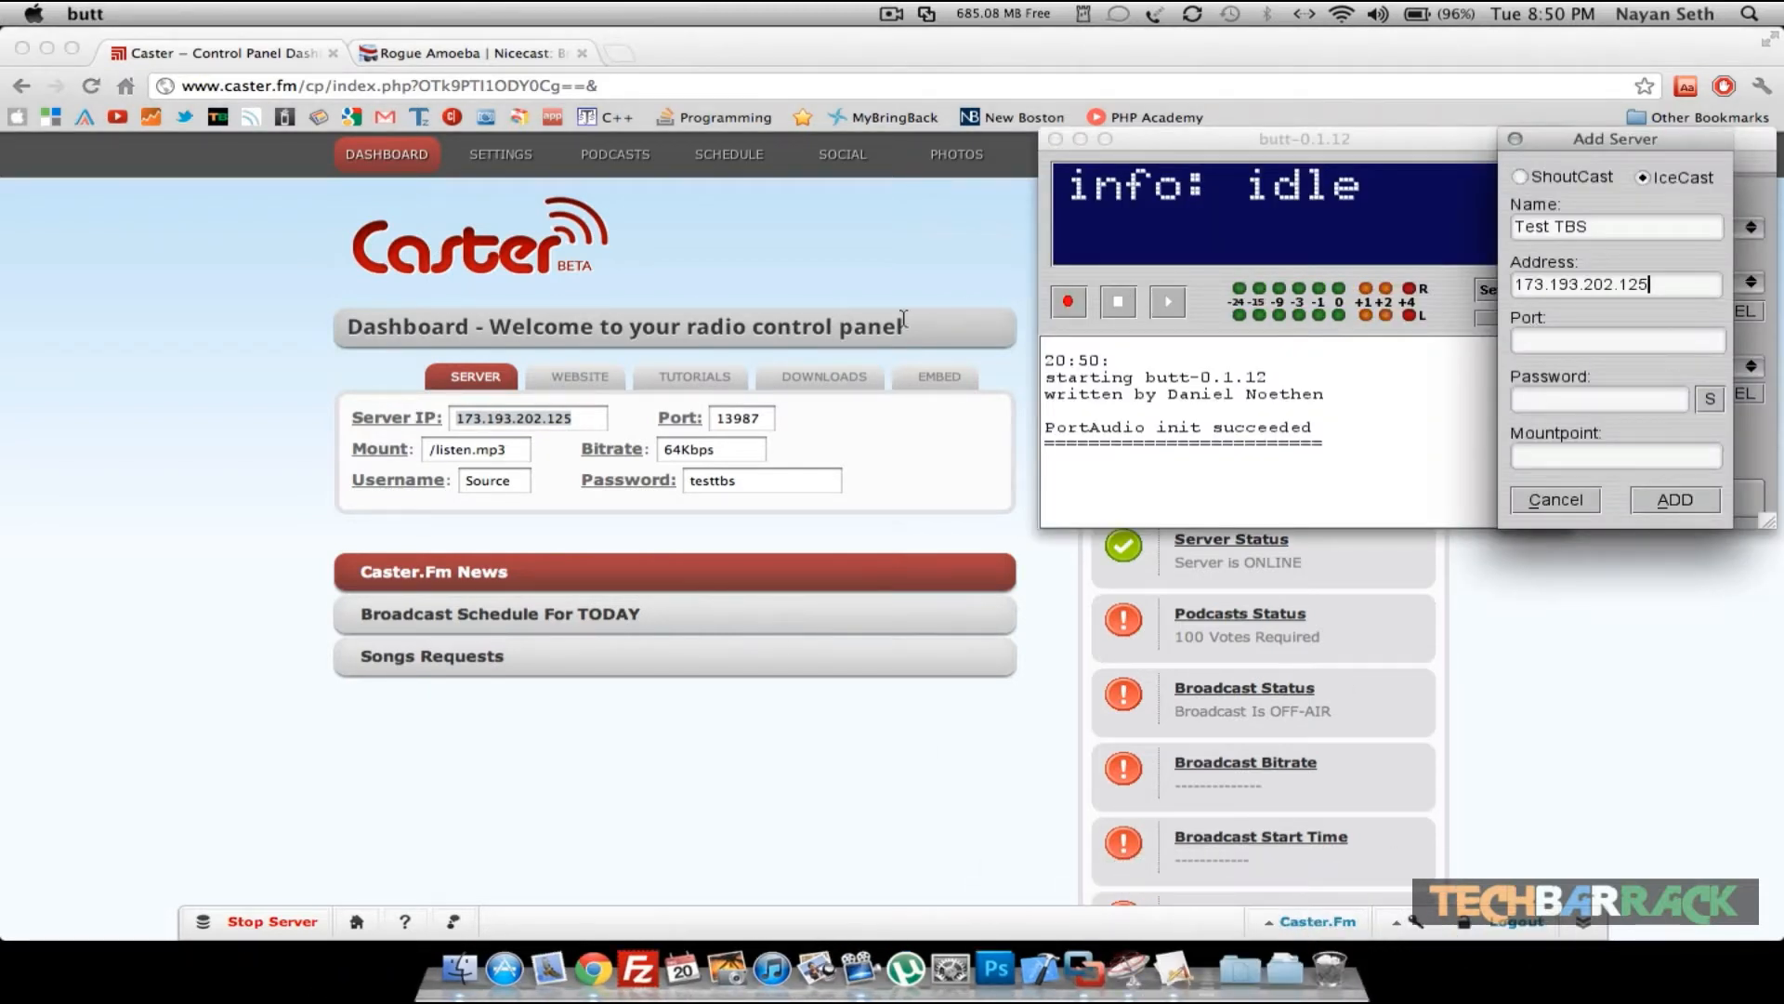
{"action": "left_click", "coordinate": [731, 419]}
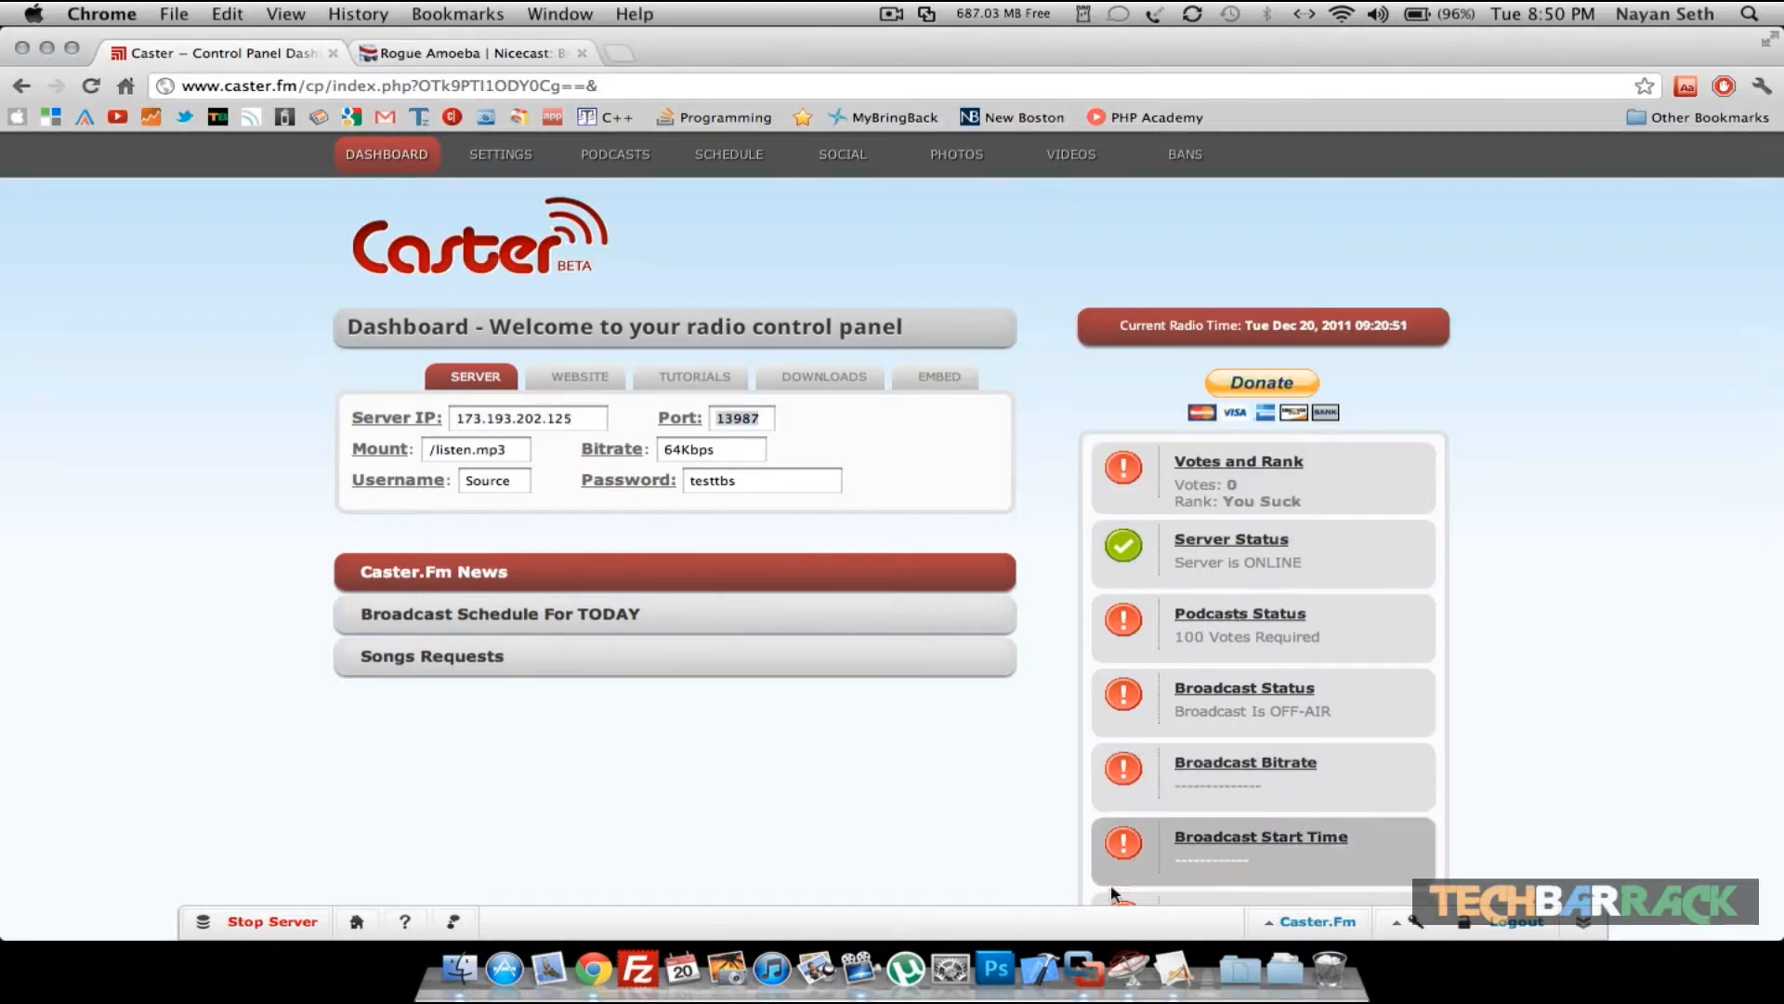
{"action": "left_click", "coordinate": [1132, 967]}
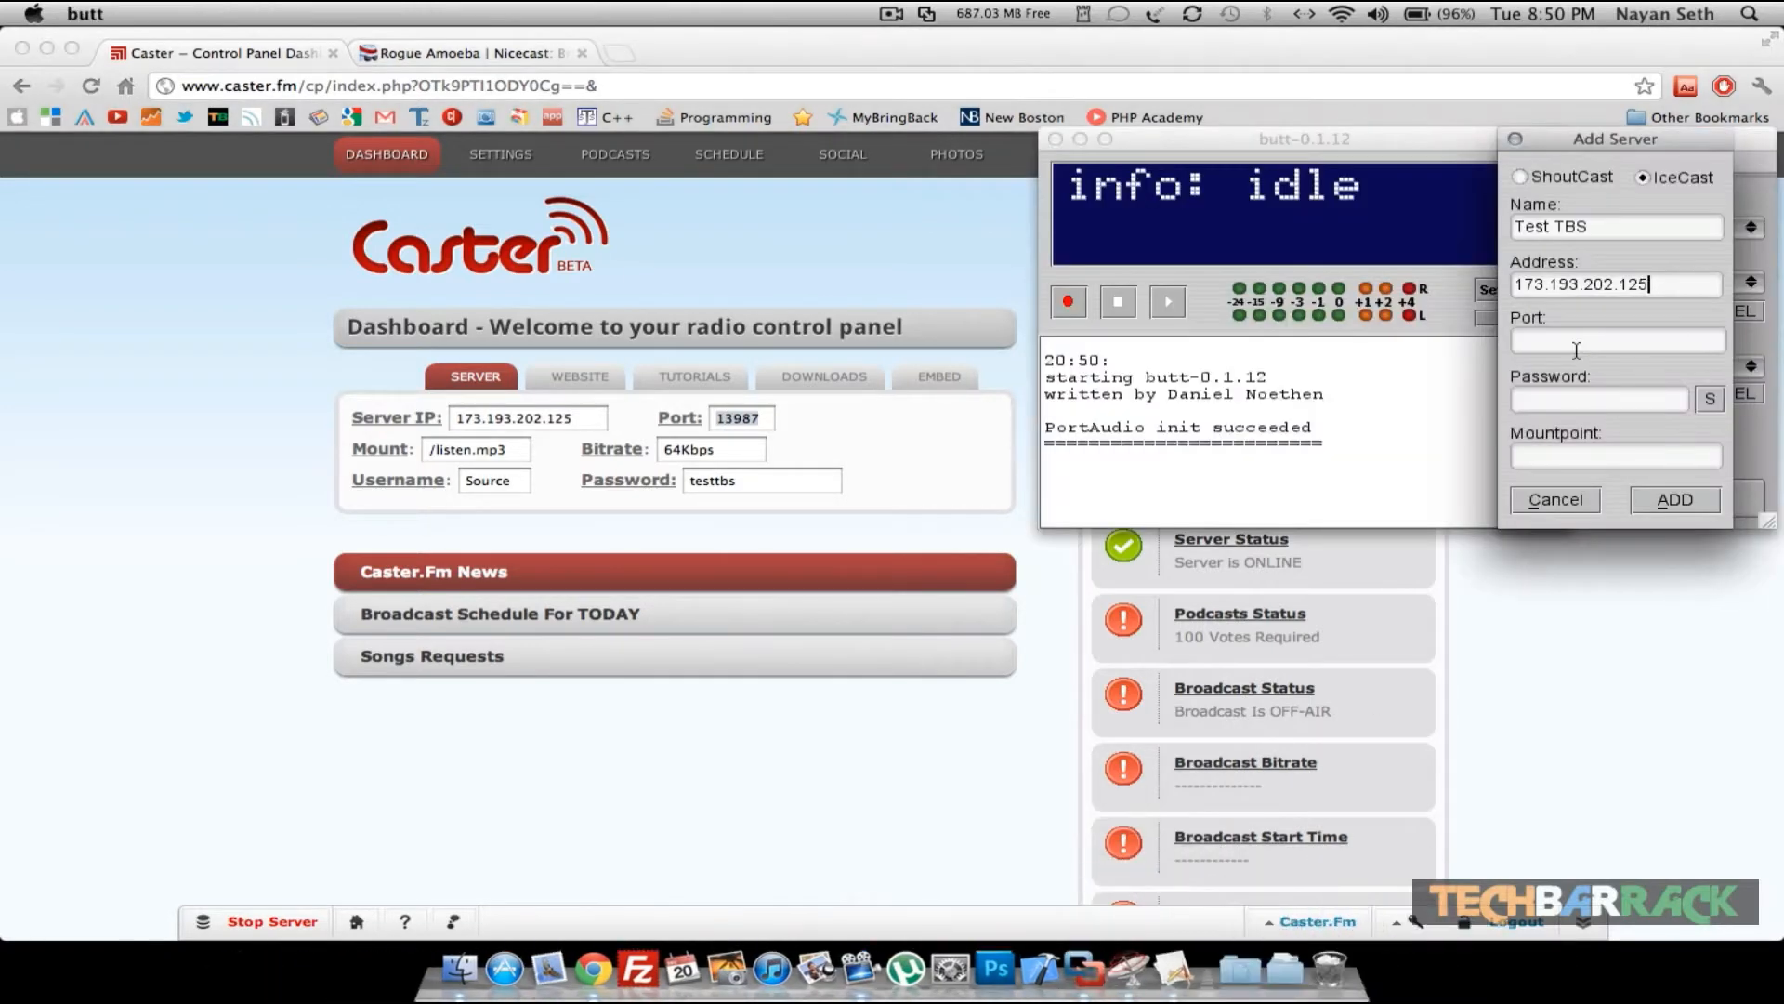
{"action": "key", "text": "super+v"}
- Enter the Caster source password and the mountpoint /listen.mp3, then add the server
{"action": "left_click", "coordinate": [1534, 394]}
{"action": "type", "text": "tes"}
{"action": "left_click", "coordinate": [702, 482]}
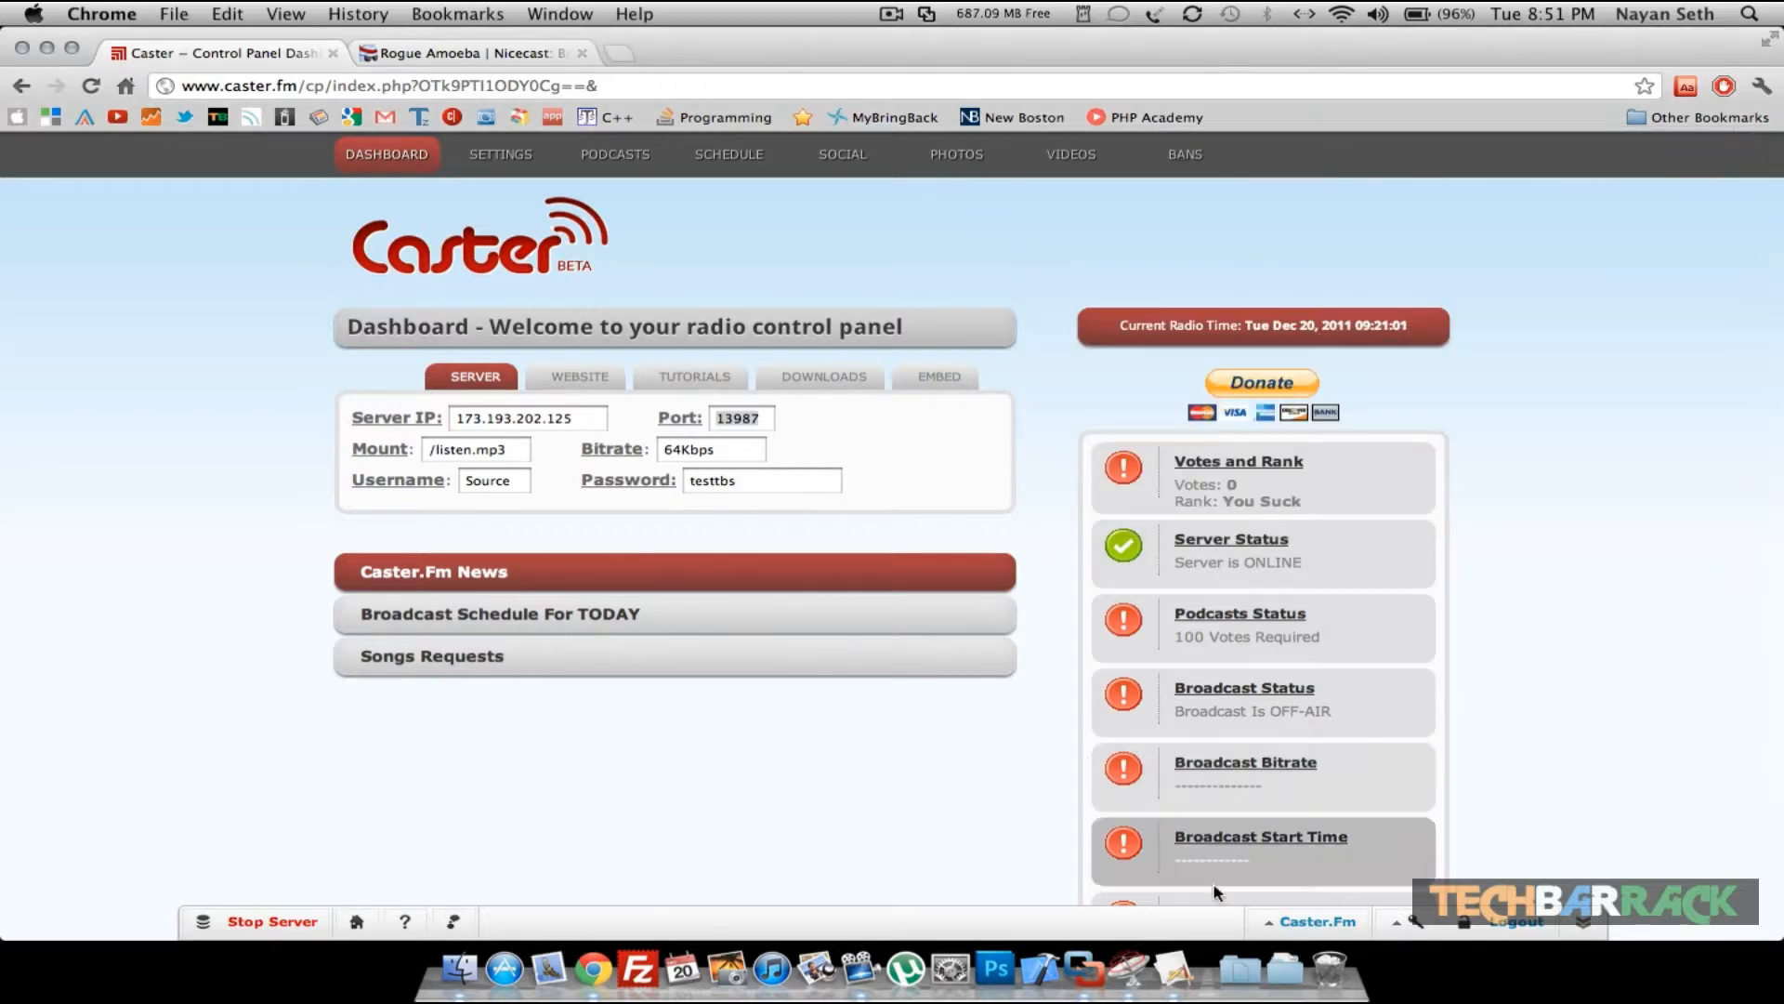
{"action": "left_click", "coordinate": [1171, 967]}
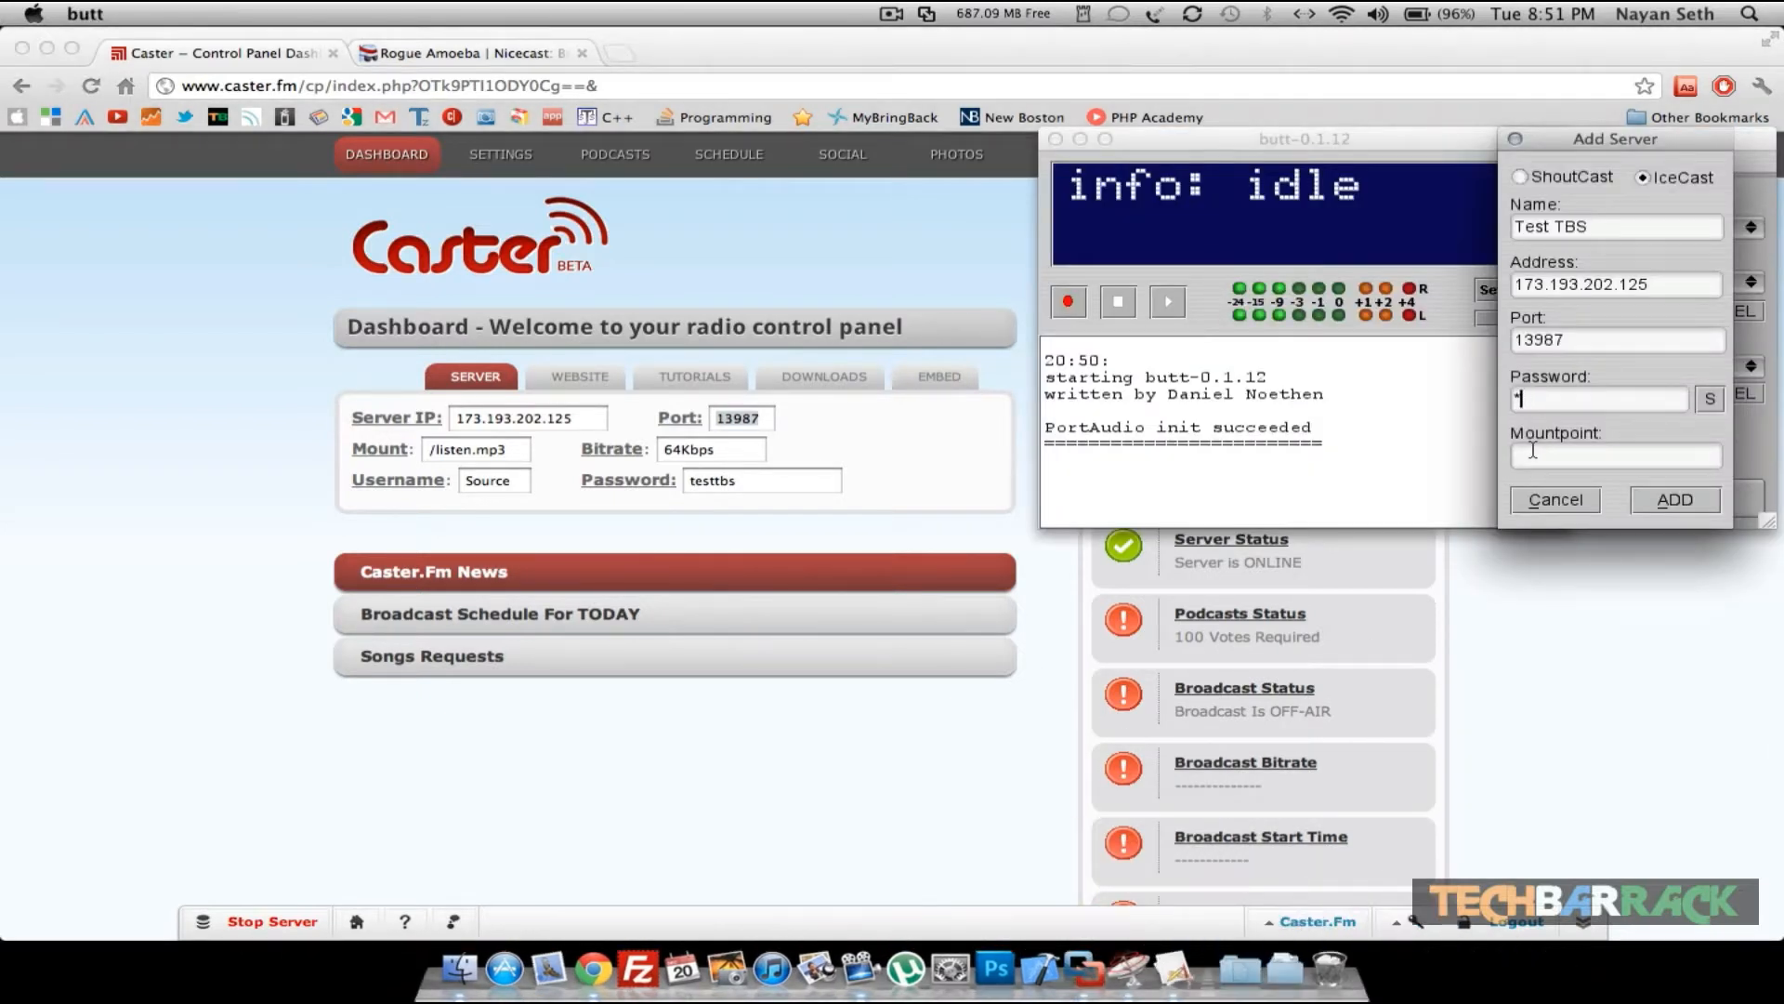
{"action": "type", "text": "testtb"}
{"action": "type", "text": "/list"}
{"action": "type", "text": "en"}
{"action": "type", "text": ".mp3"}
{"action": "left_click", "coordinate": [1666, 505]}
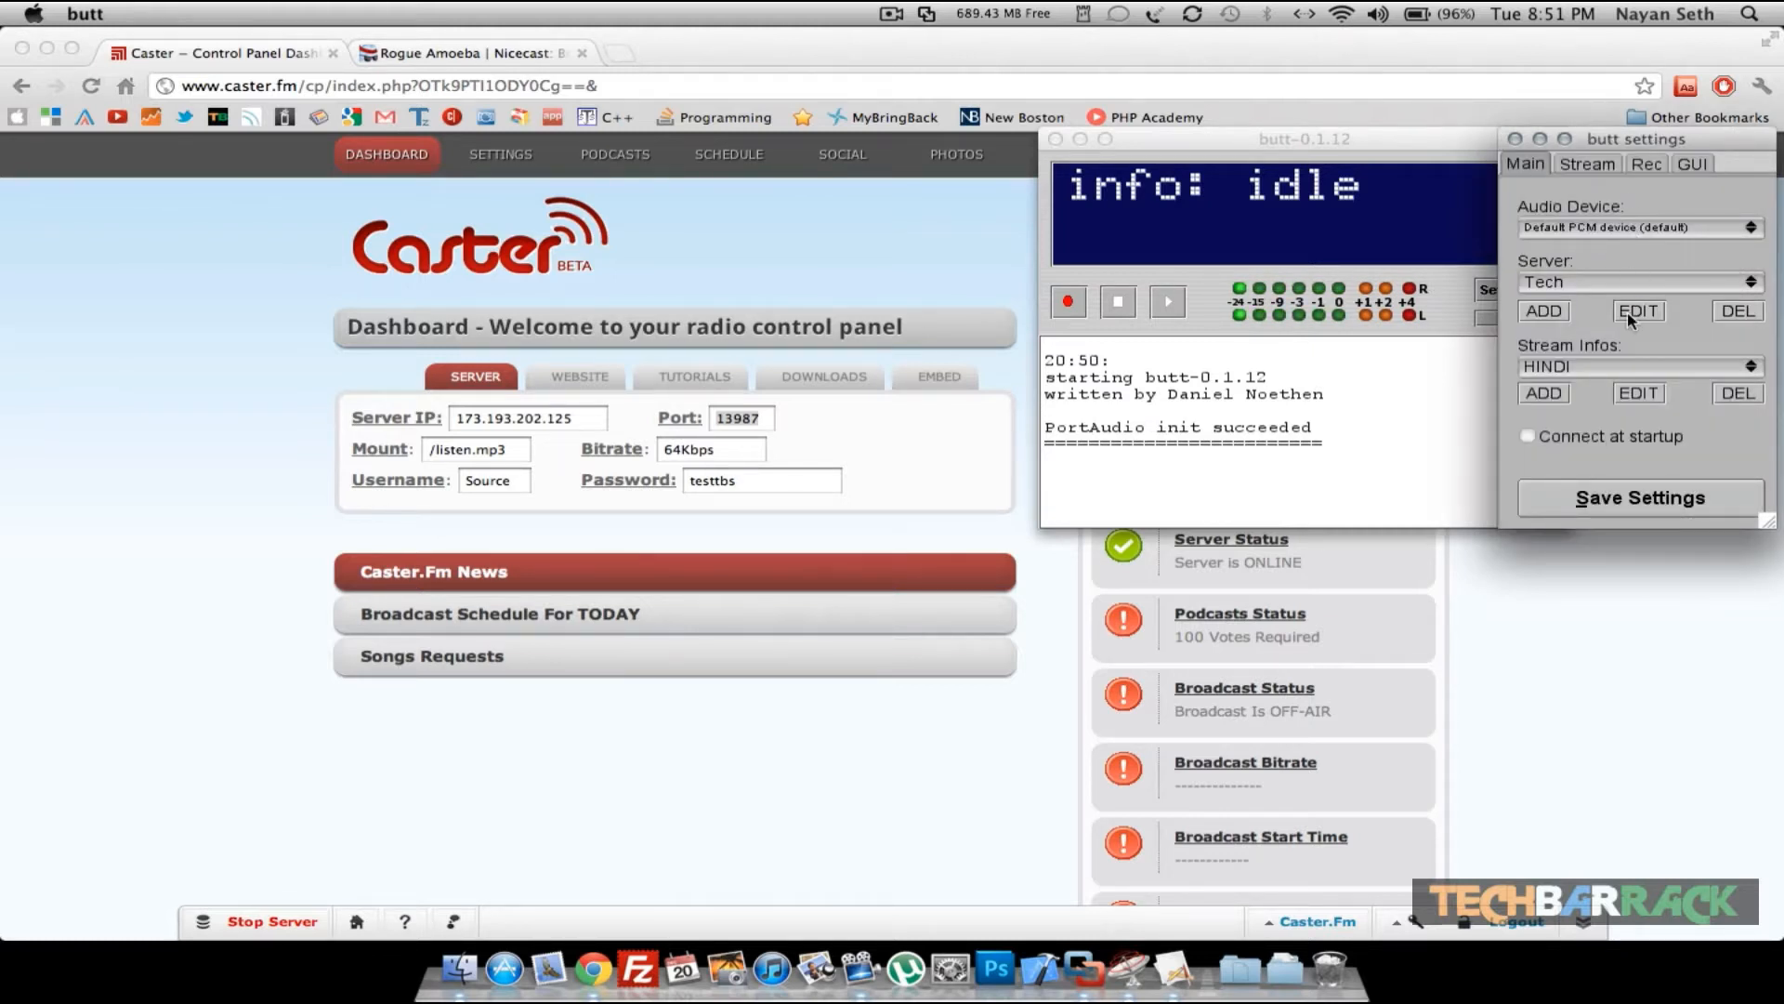
- Review the stream info and the Stream, Rec and GUI settings pages
{"action": "left_click", "coordinate": [1640, 394]}
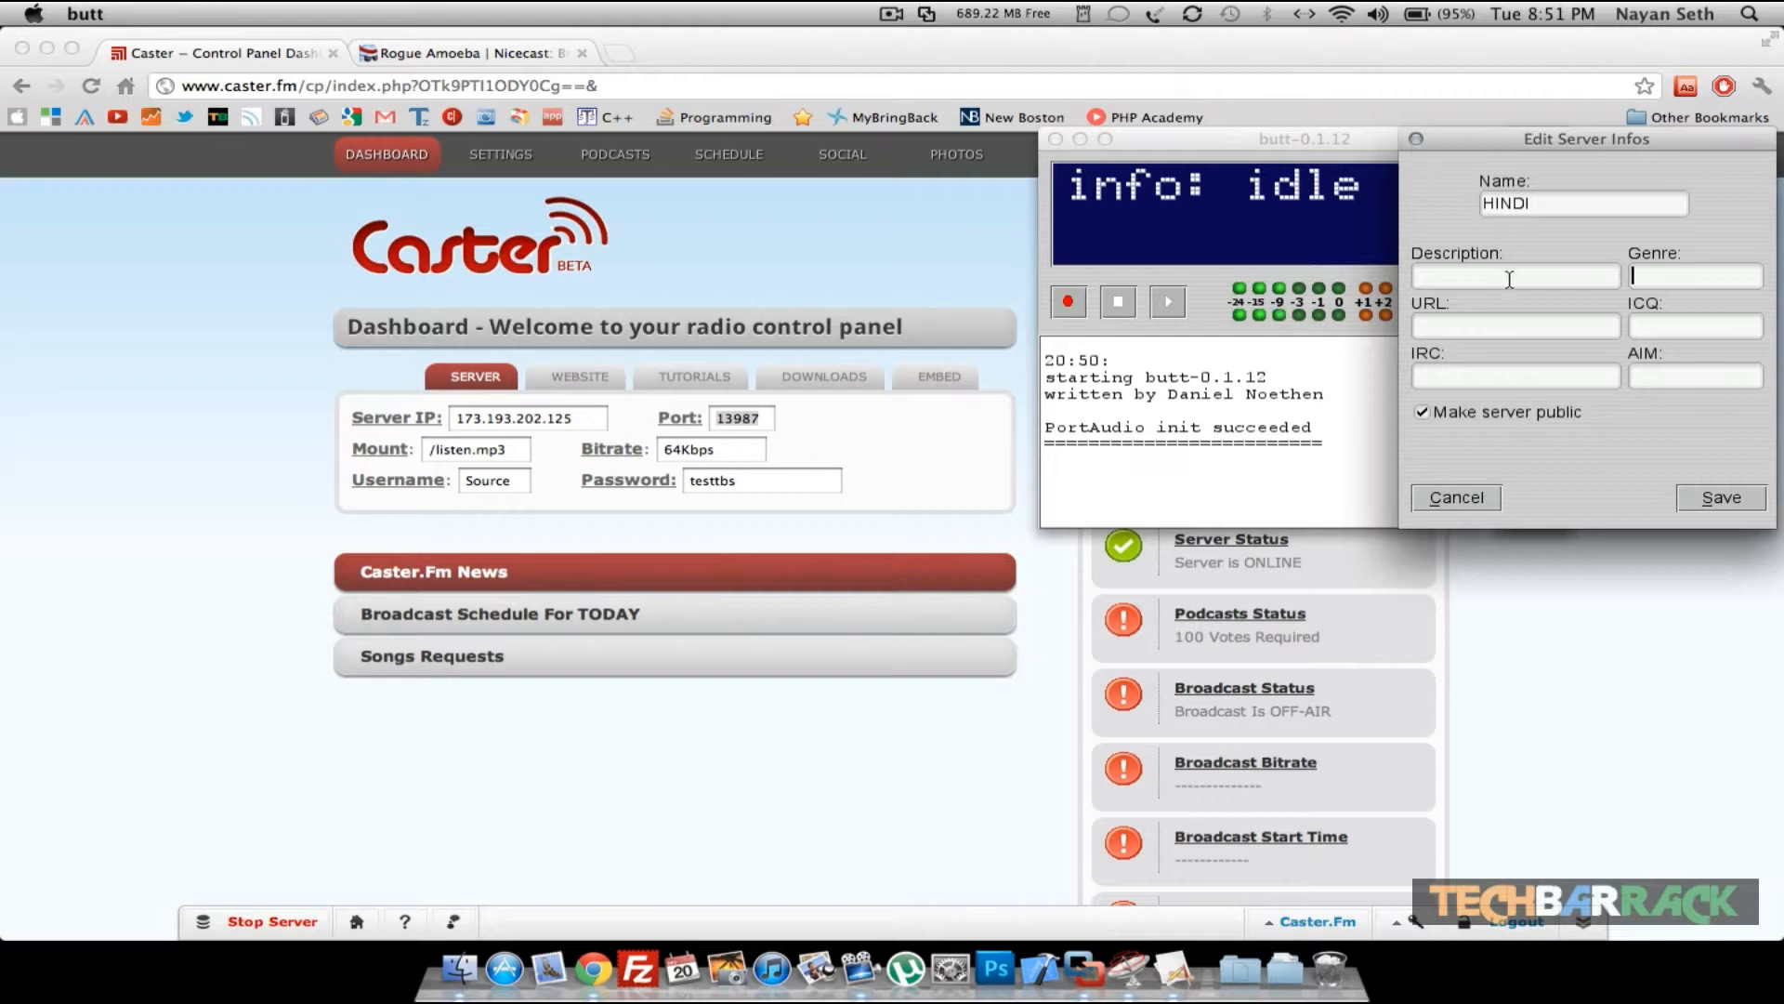
{"action": "left_click", "coordinate": [1718, 502]}
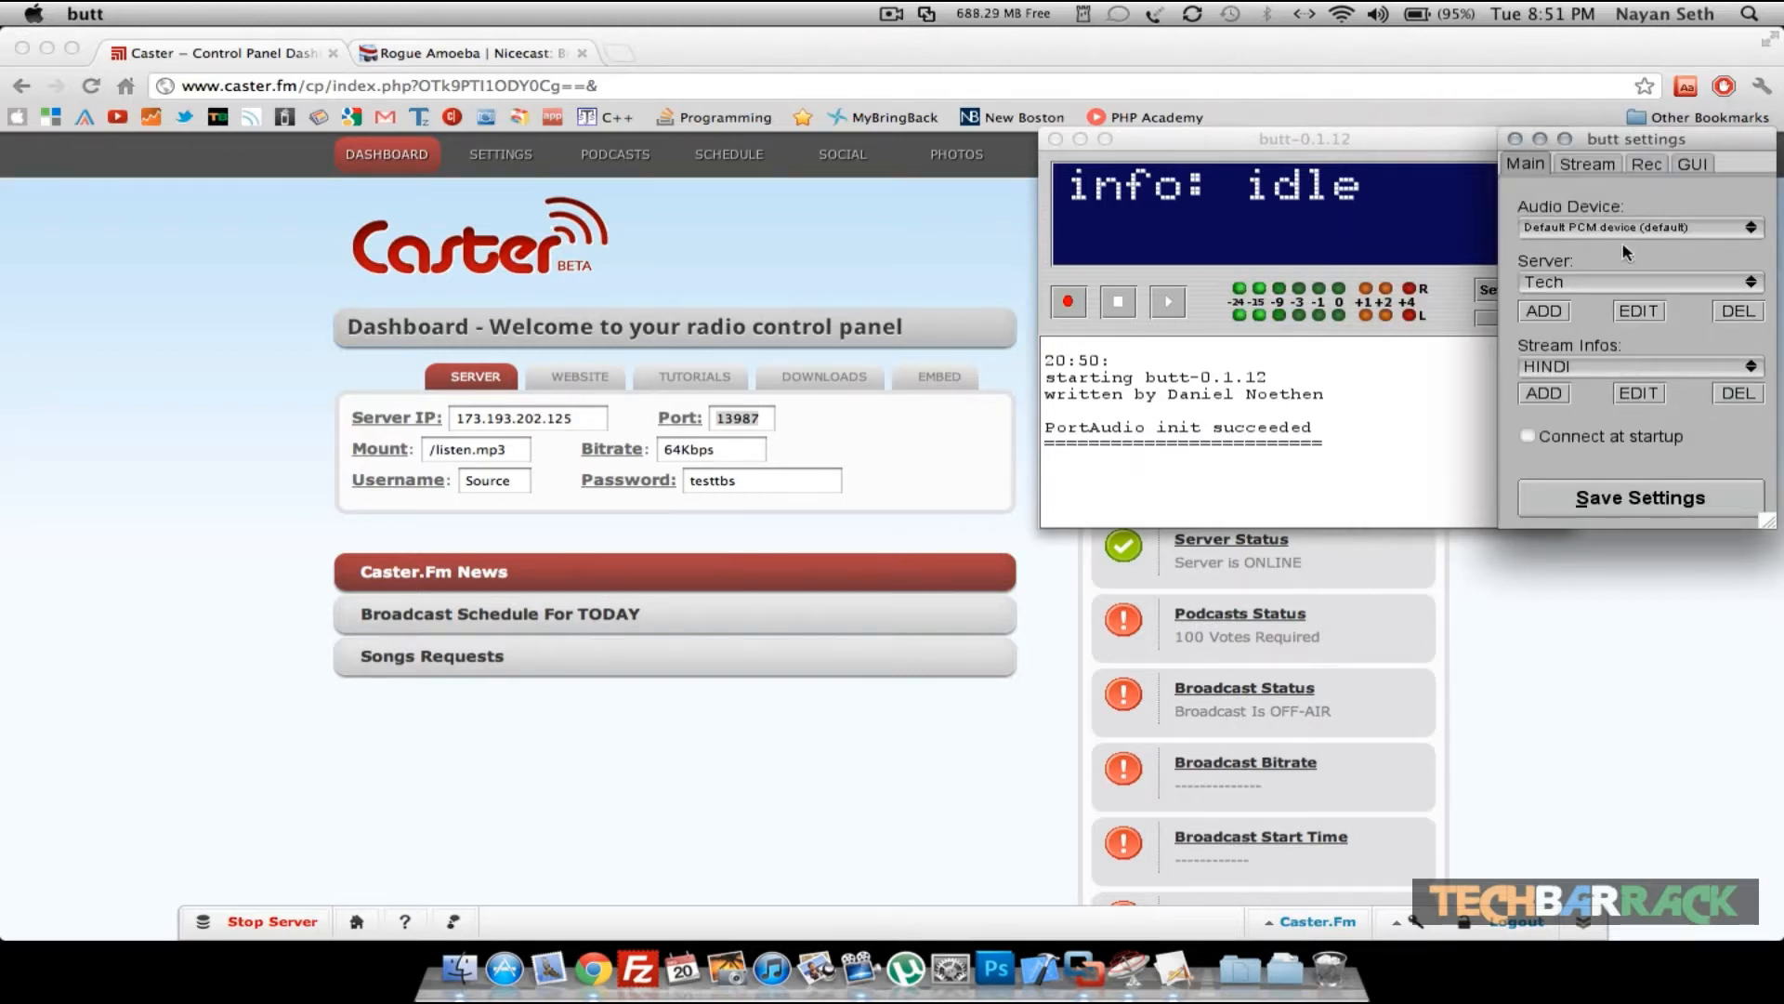
{"action": "left_click", "coordinate": [1584, 163]}
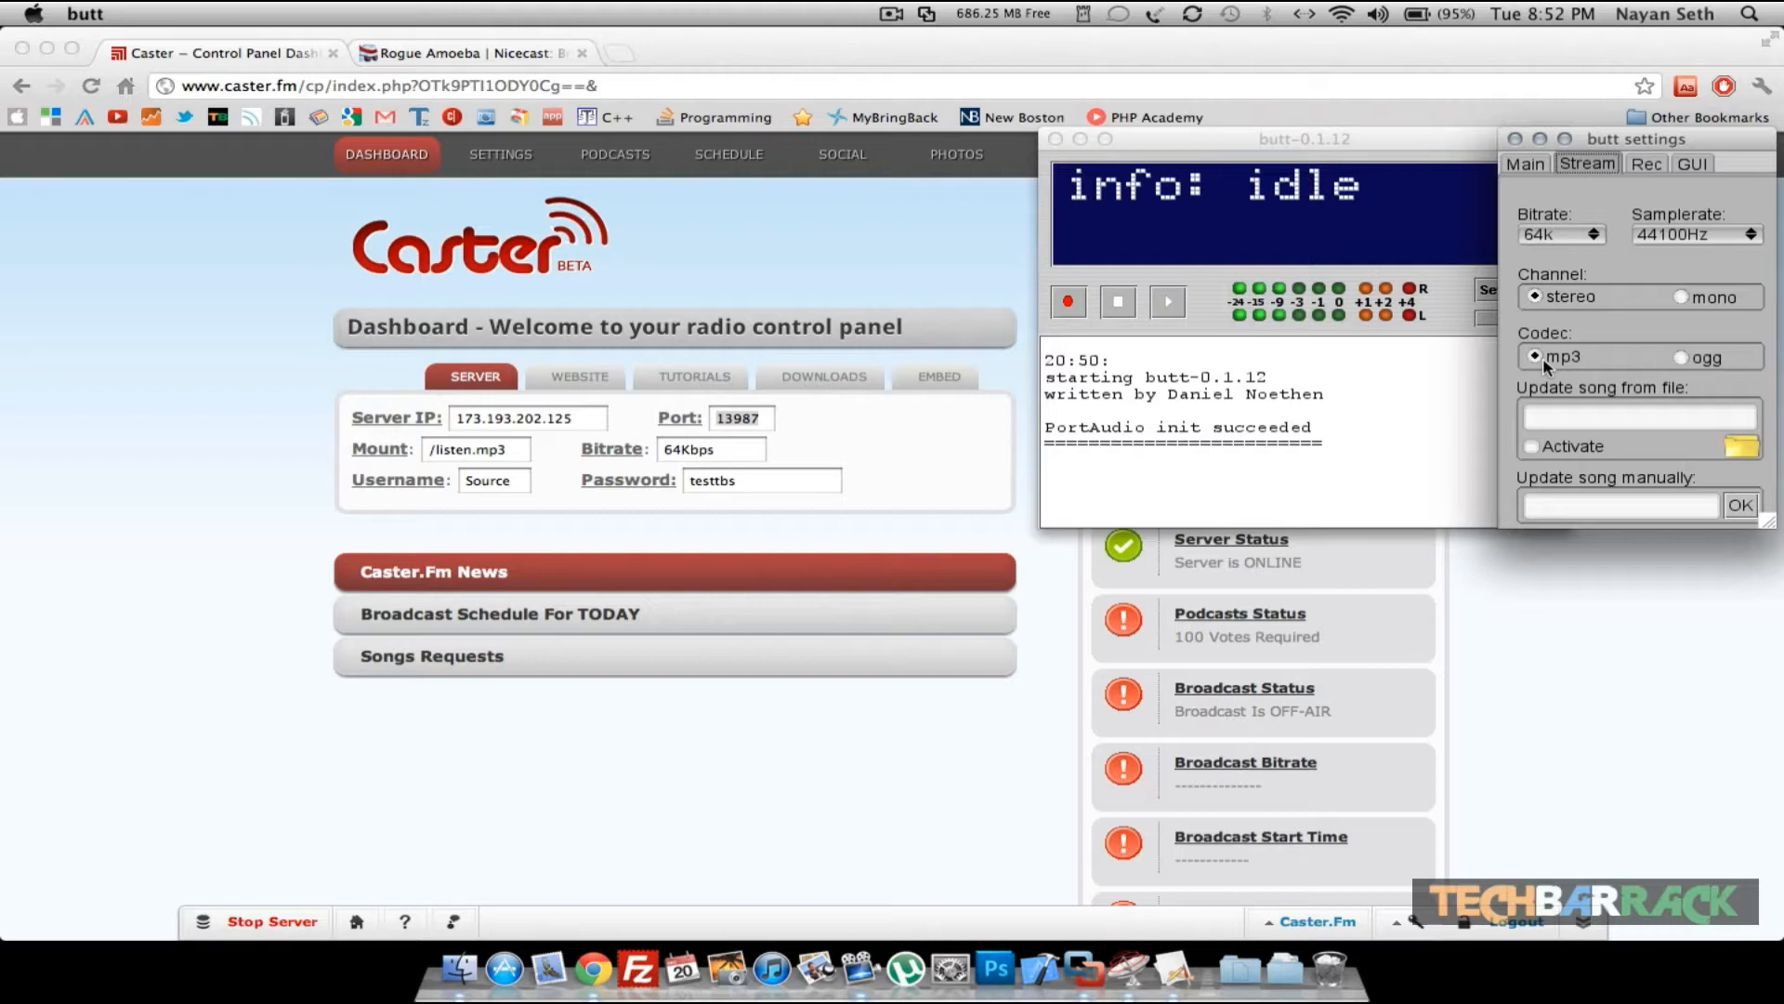
{"action": "left_click", "coordinate": [1643, 167]}
{"action": "left_click", "coordinate": [1674, 164]}
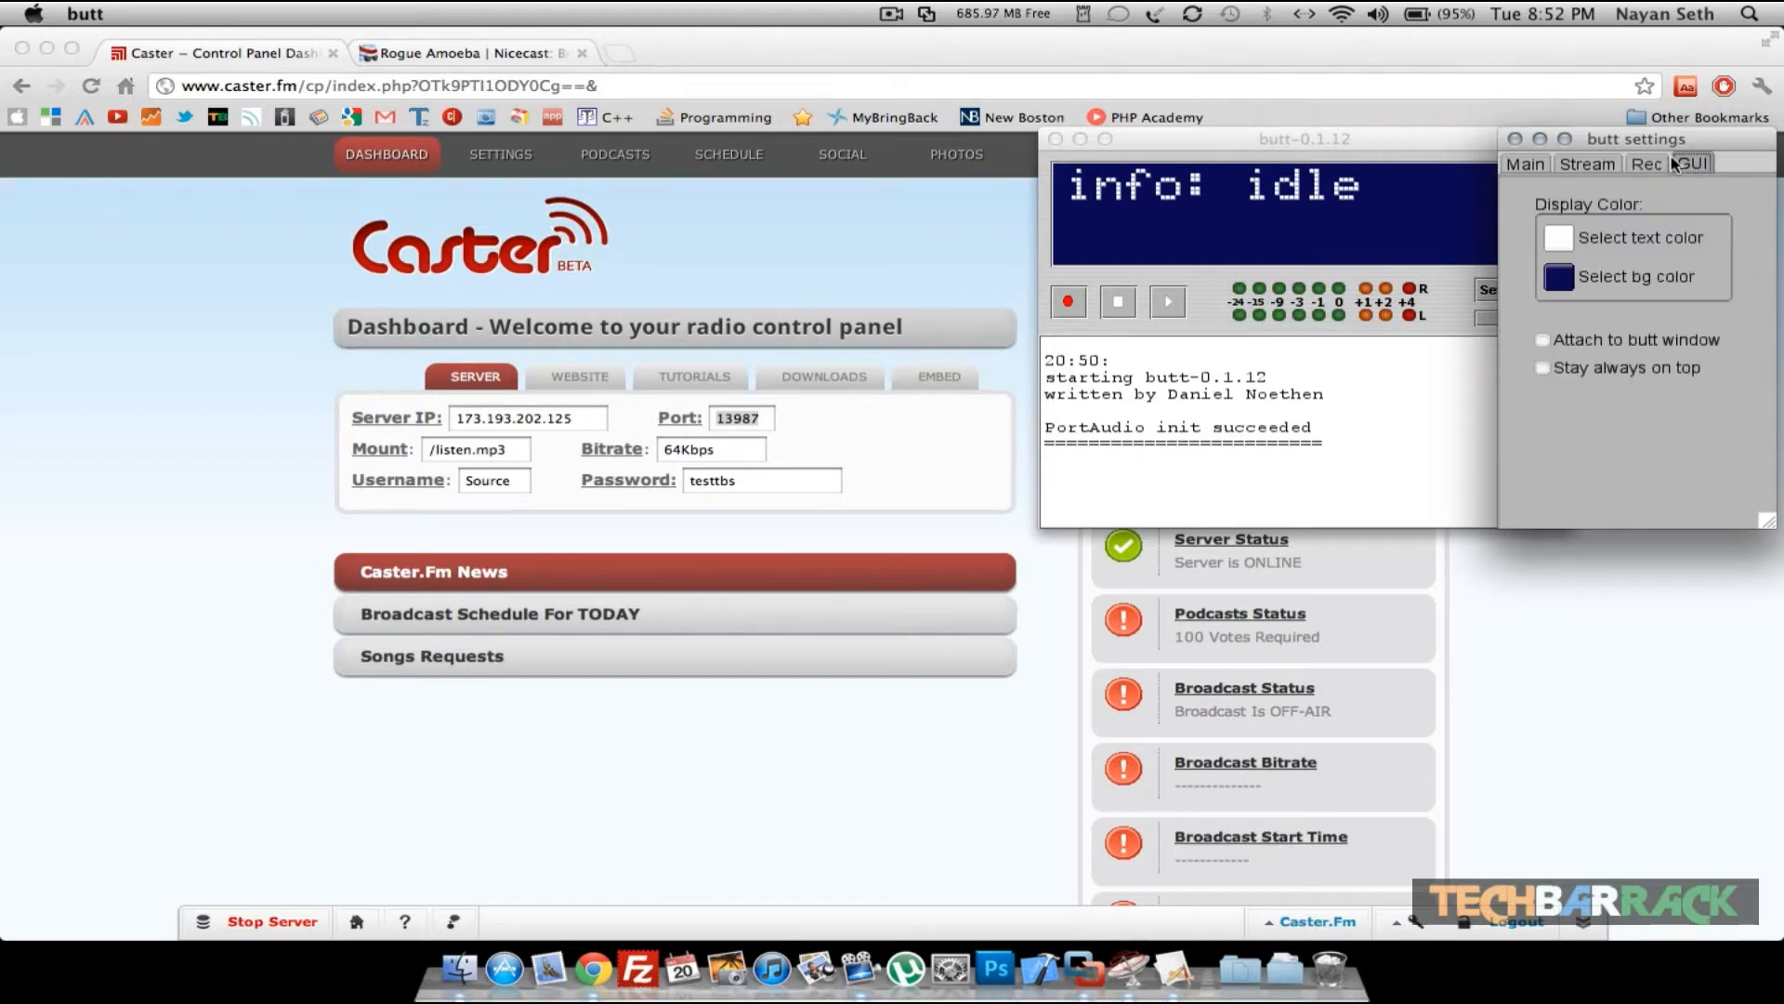
{"action": "left_click", "coordinate": [1584, 166]}
{"action": "left_click", "coordinate": [1529, 165]}
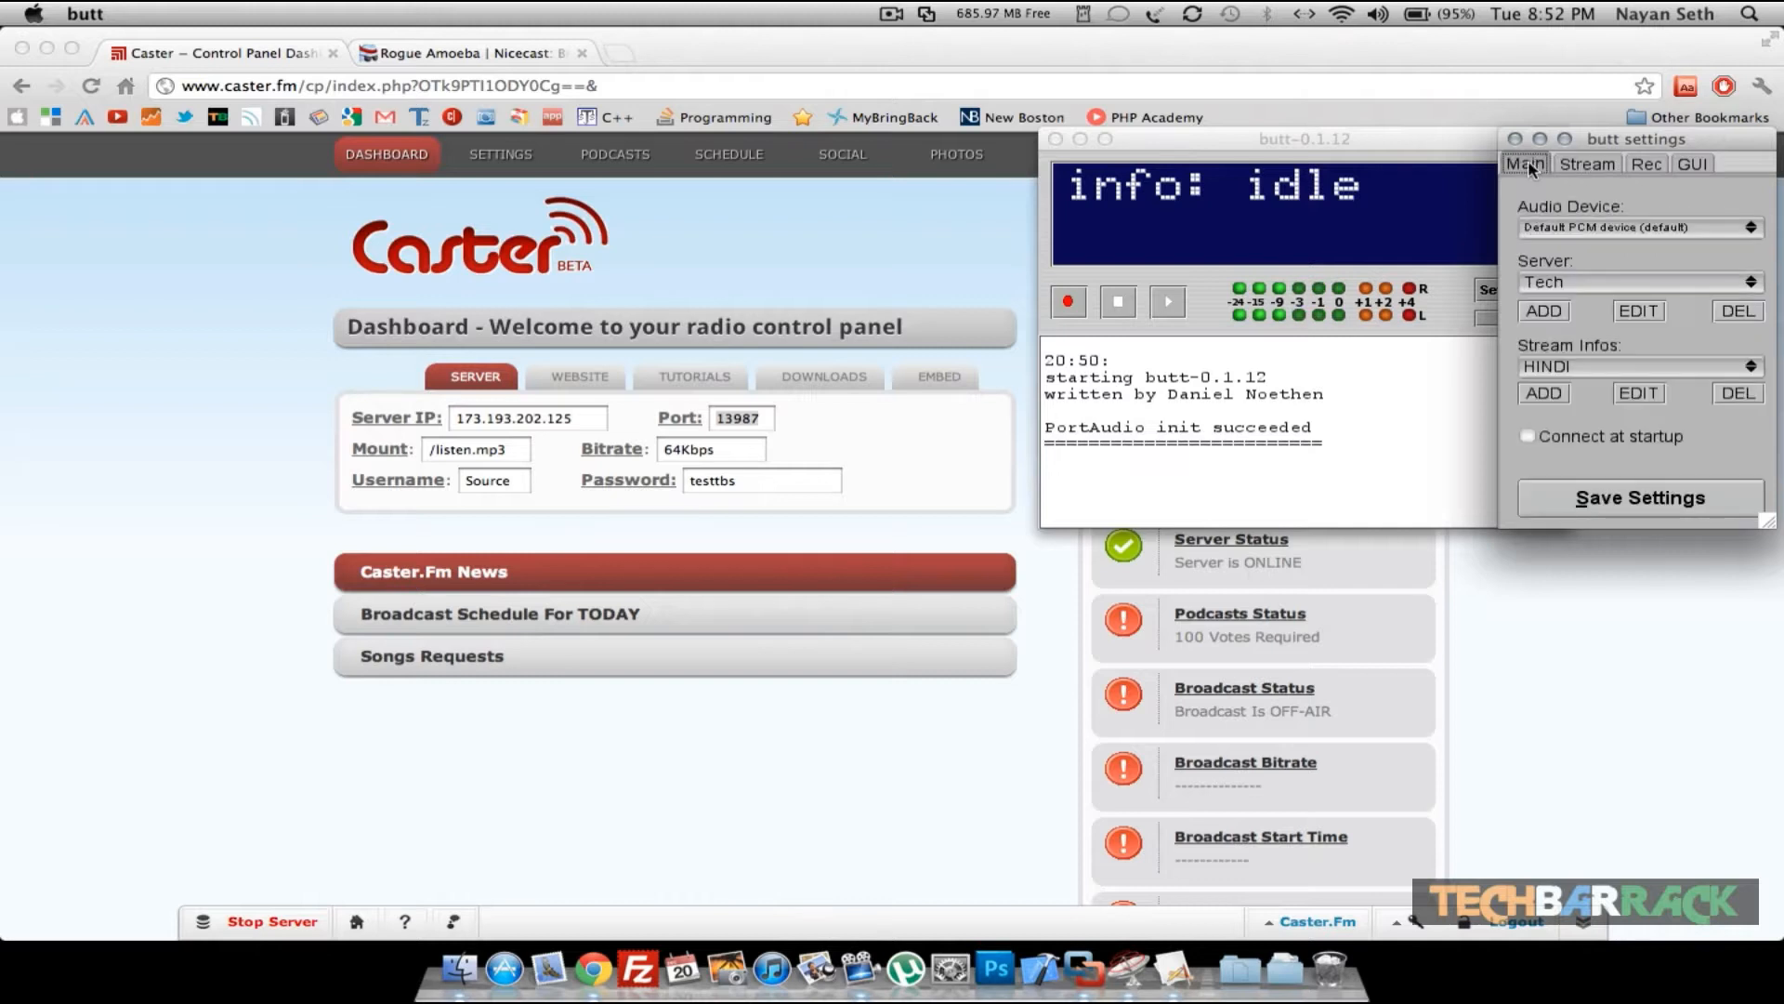
- Save the settings with Test TBS selected as the server and start the broadcast
{"action": "left_click", "coordinate": [1637, 507]}
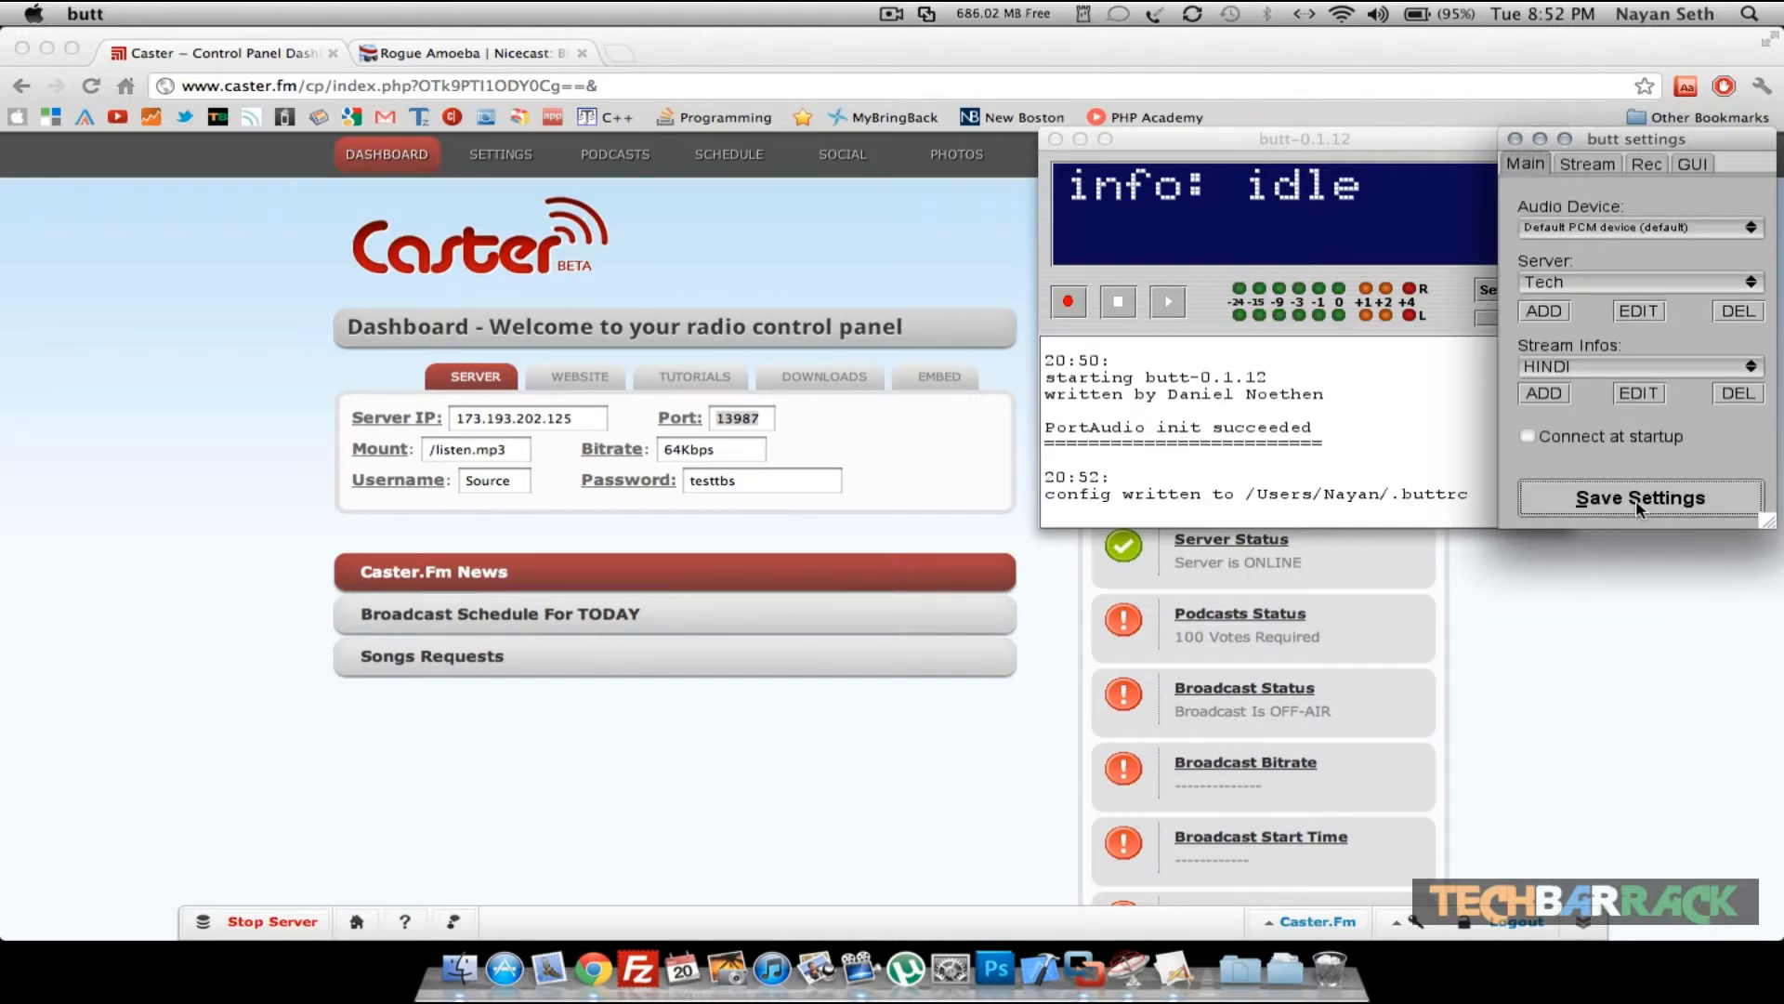
{"action": "left_click", "coordinate": [1594, 285]}
{"action": "left_click", "coordinate": [1587, 305]}
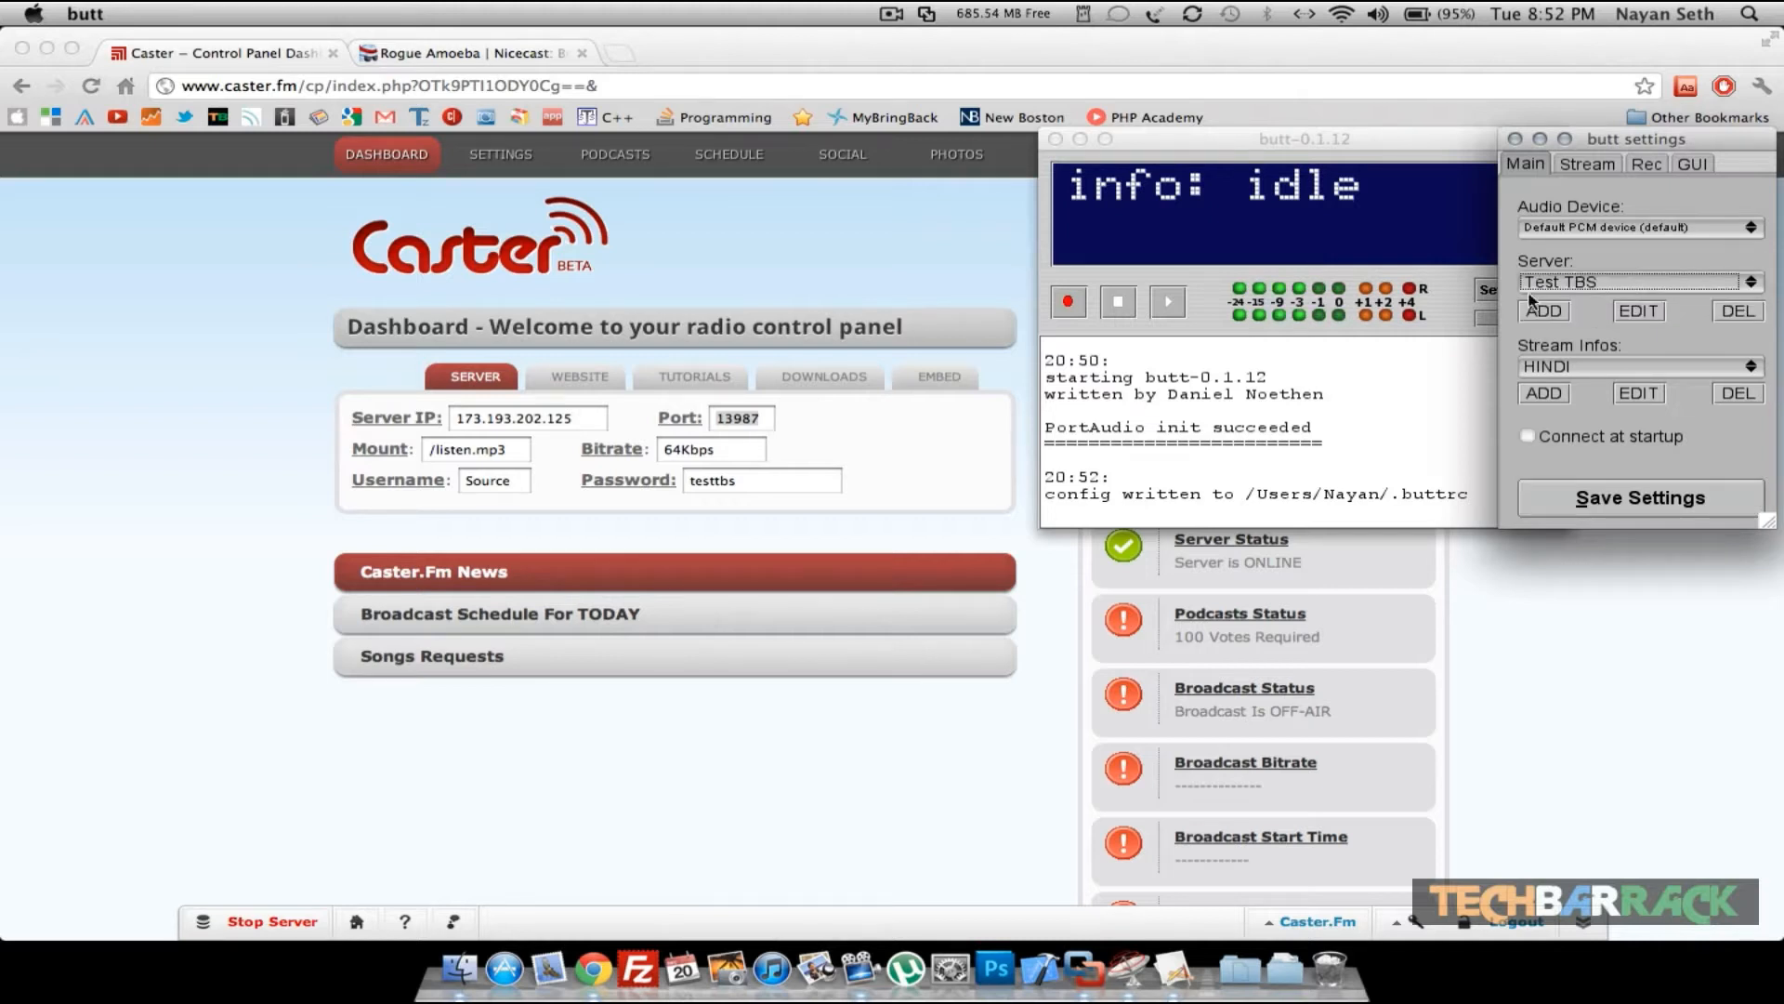
{"action": "left_click", "coordinate": [1169, 309]}
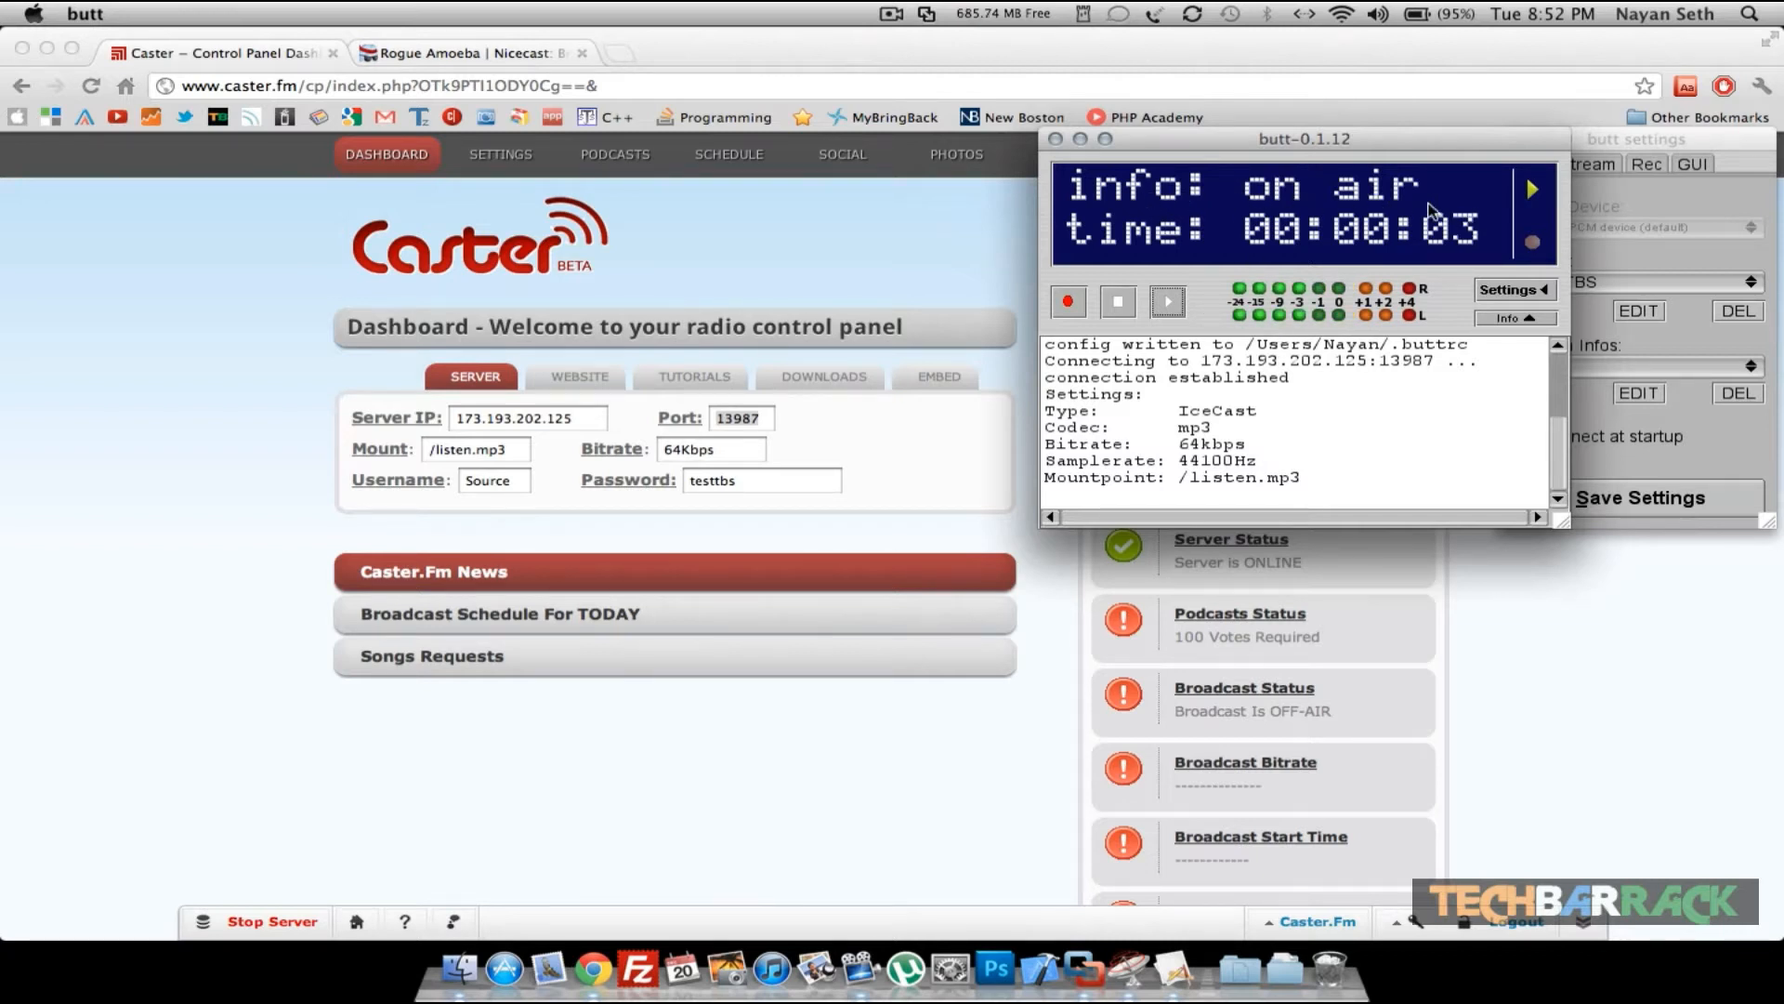
- Open testtbs.caster.fm in a new browser tab
{"action": "left_click", "coordinate": [715, 298]}
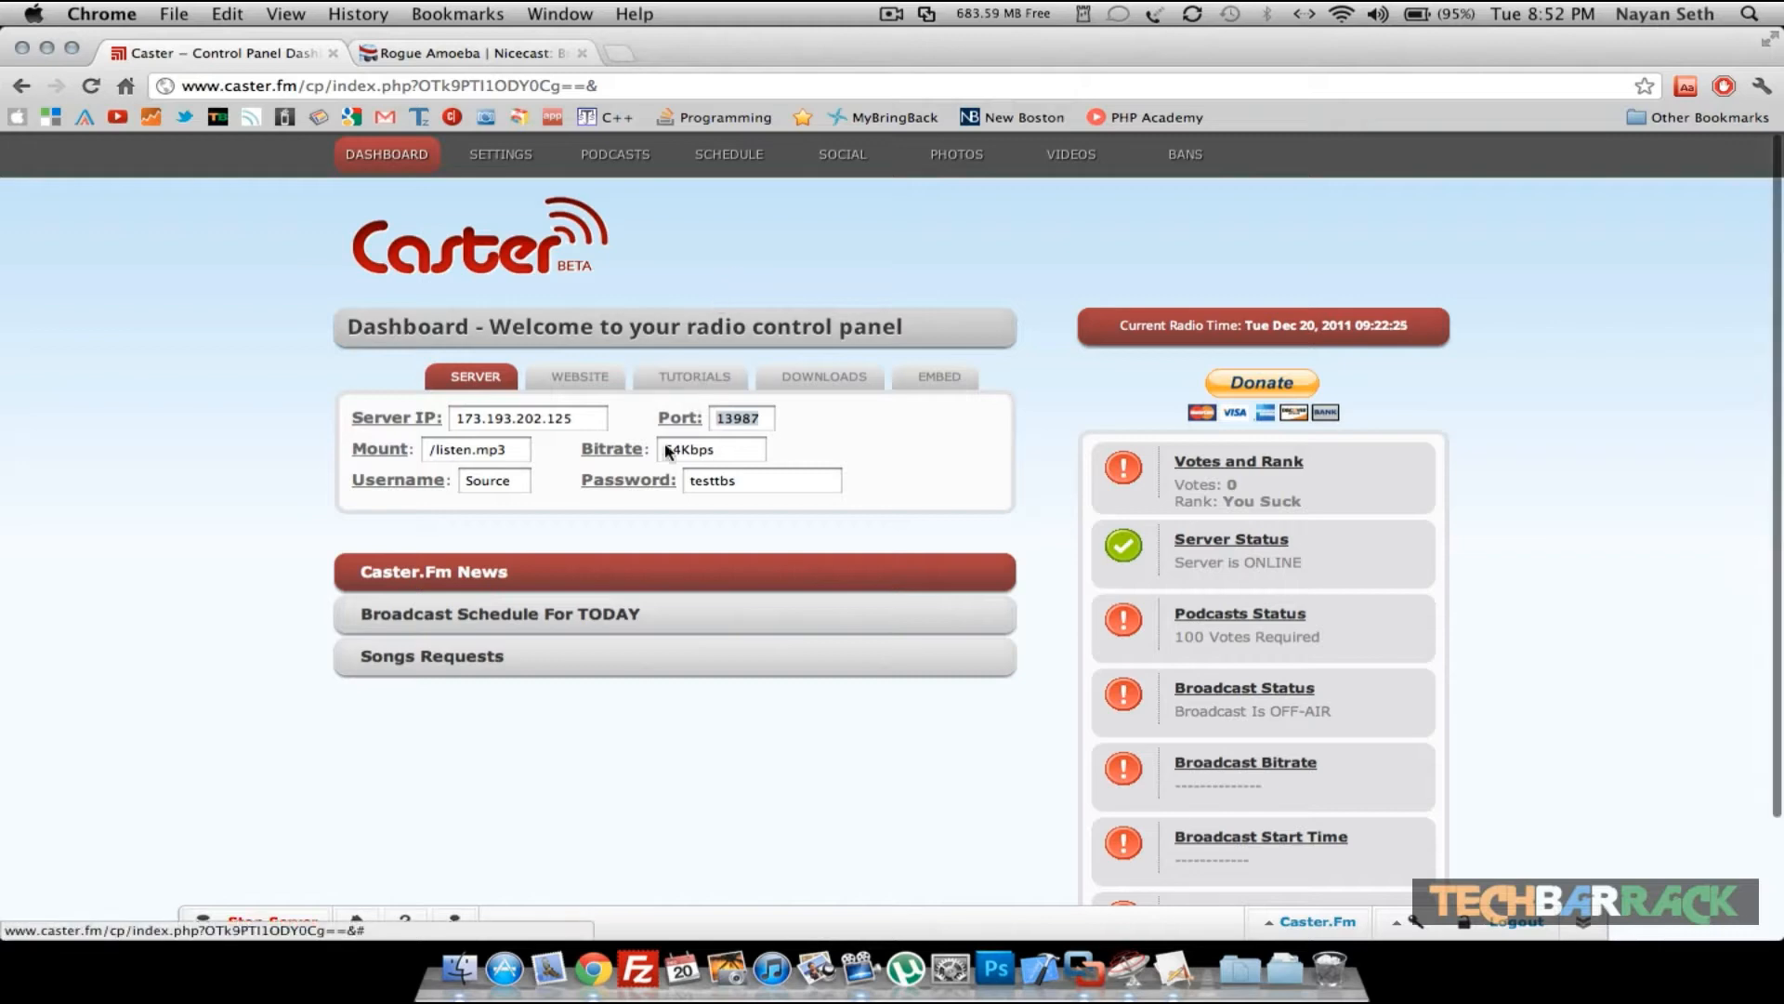
{"action": "key", "text": "super+t"}
{"action": "type", "text": "tes"}
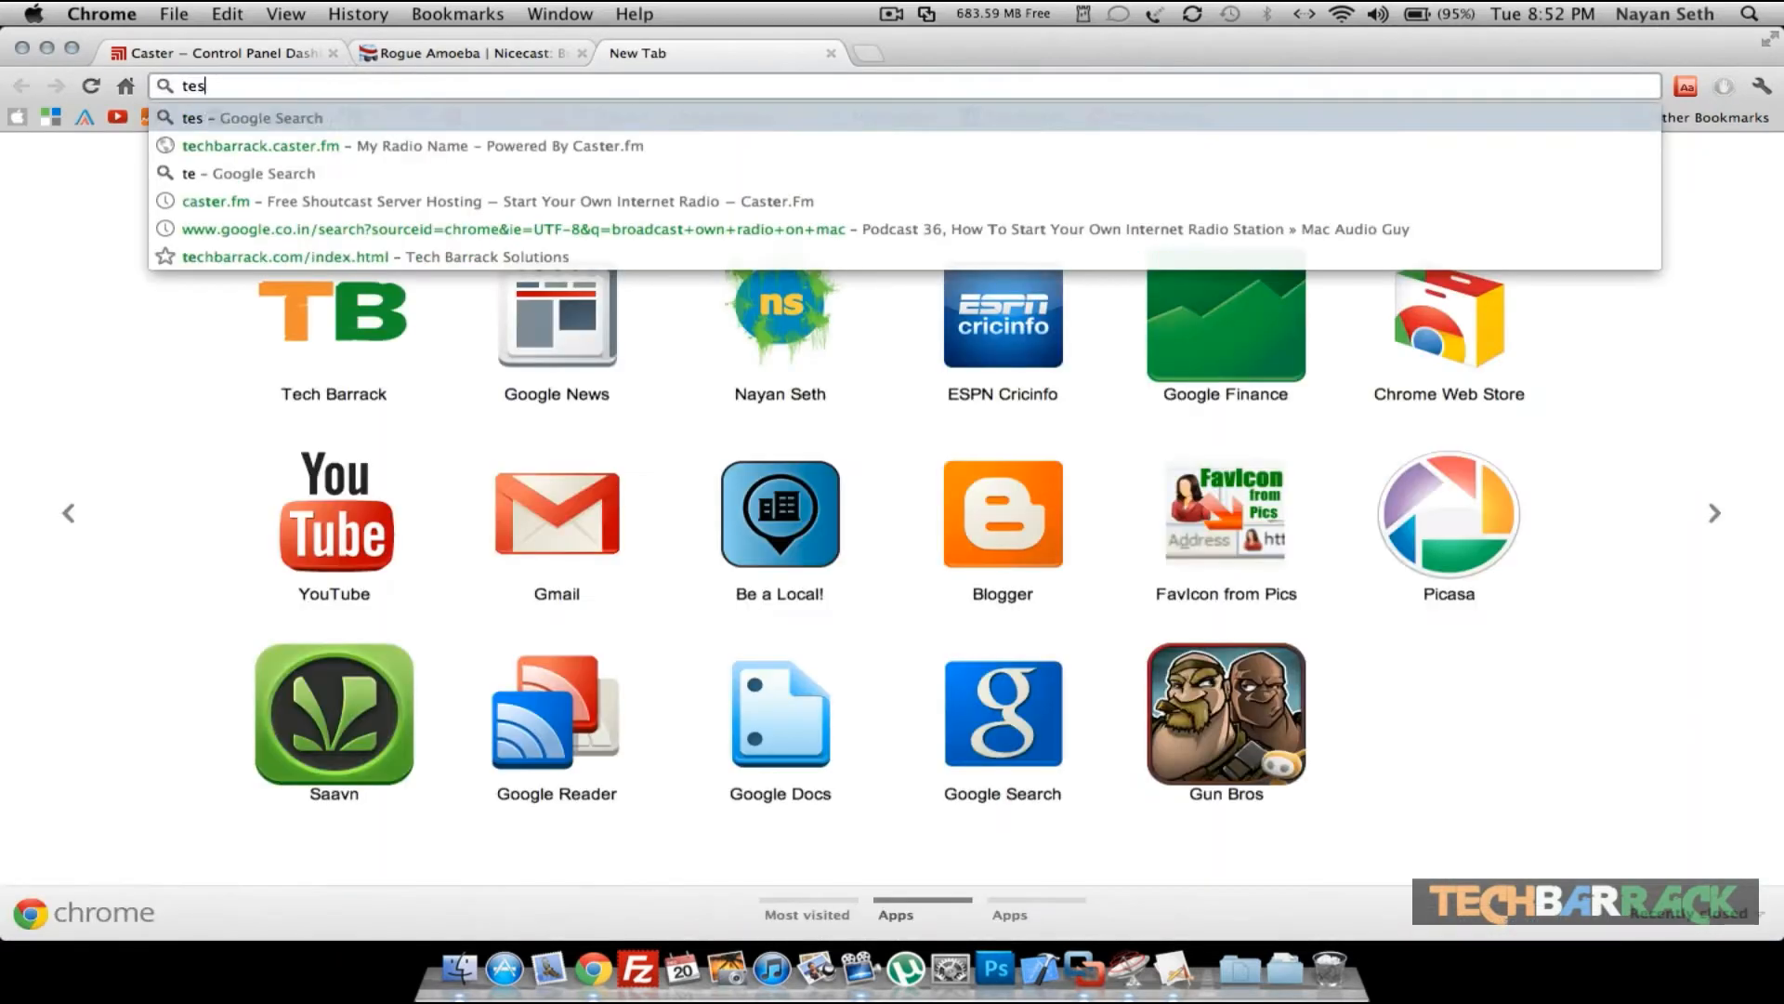
{"action": "type", "text": "ttbs.cast"}
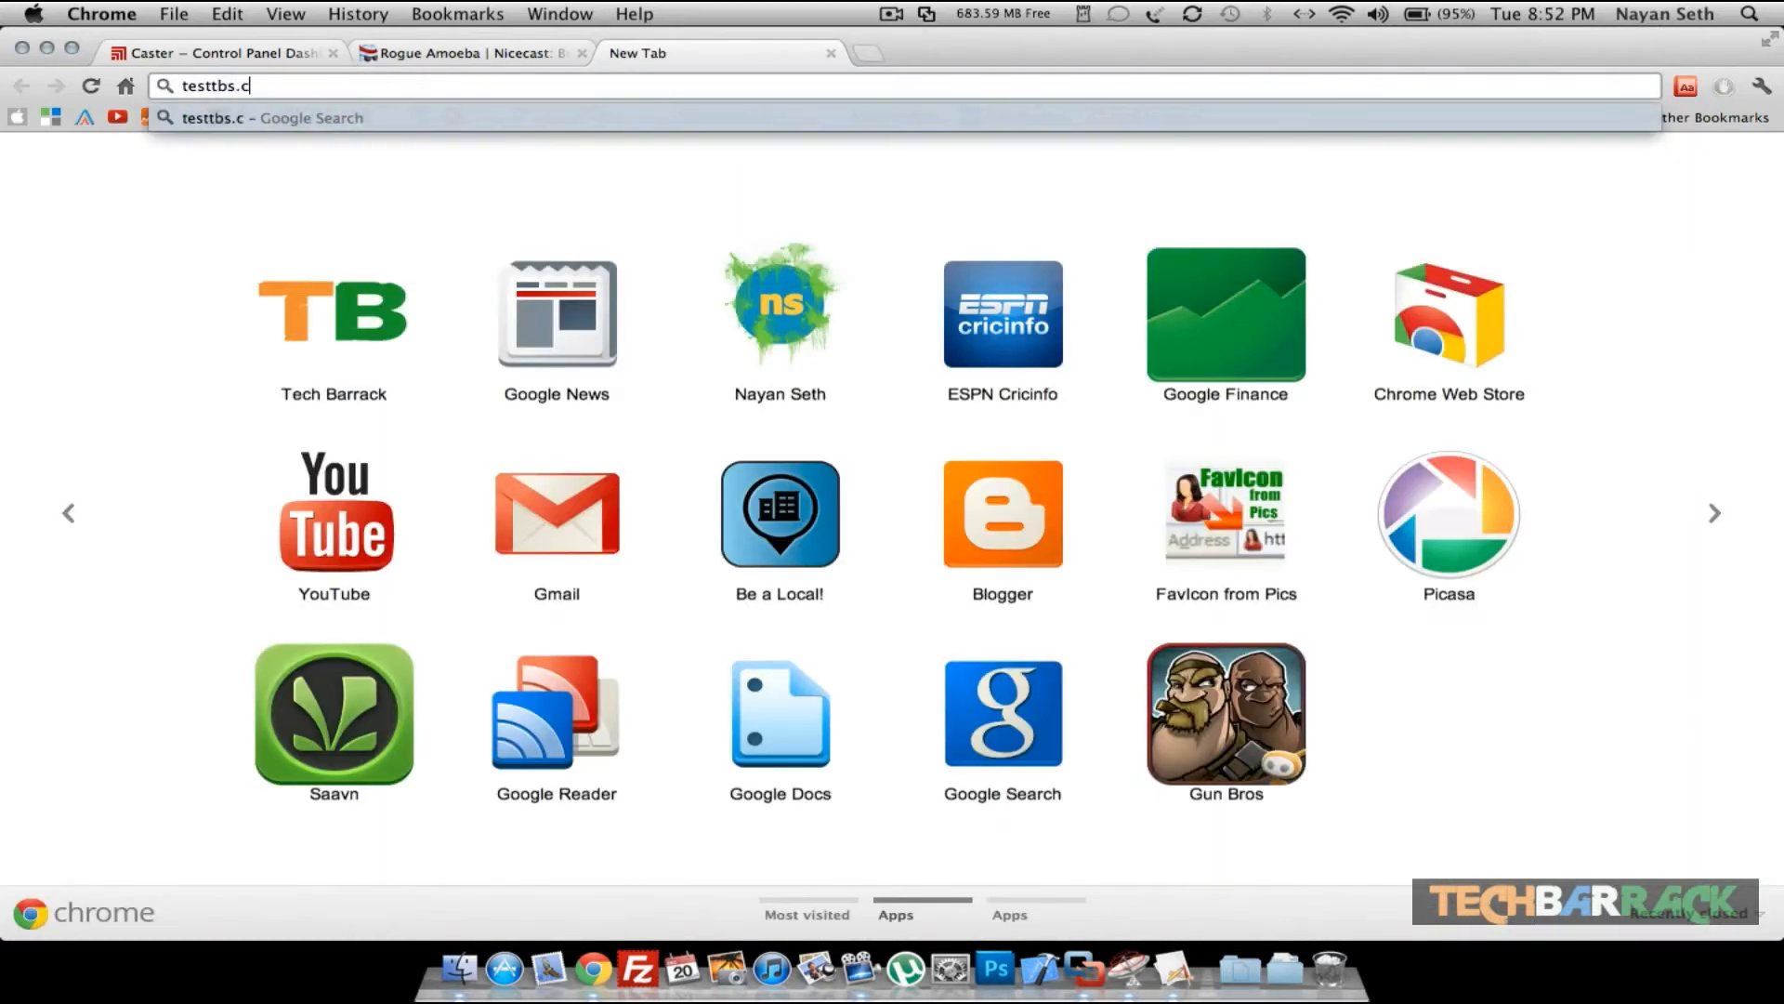
{"action": "type", "text": "er.fm"}
{"action": "key", "text": "Return"}
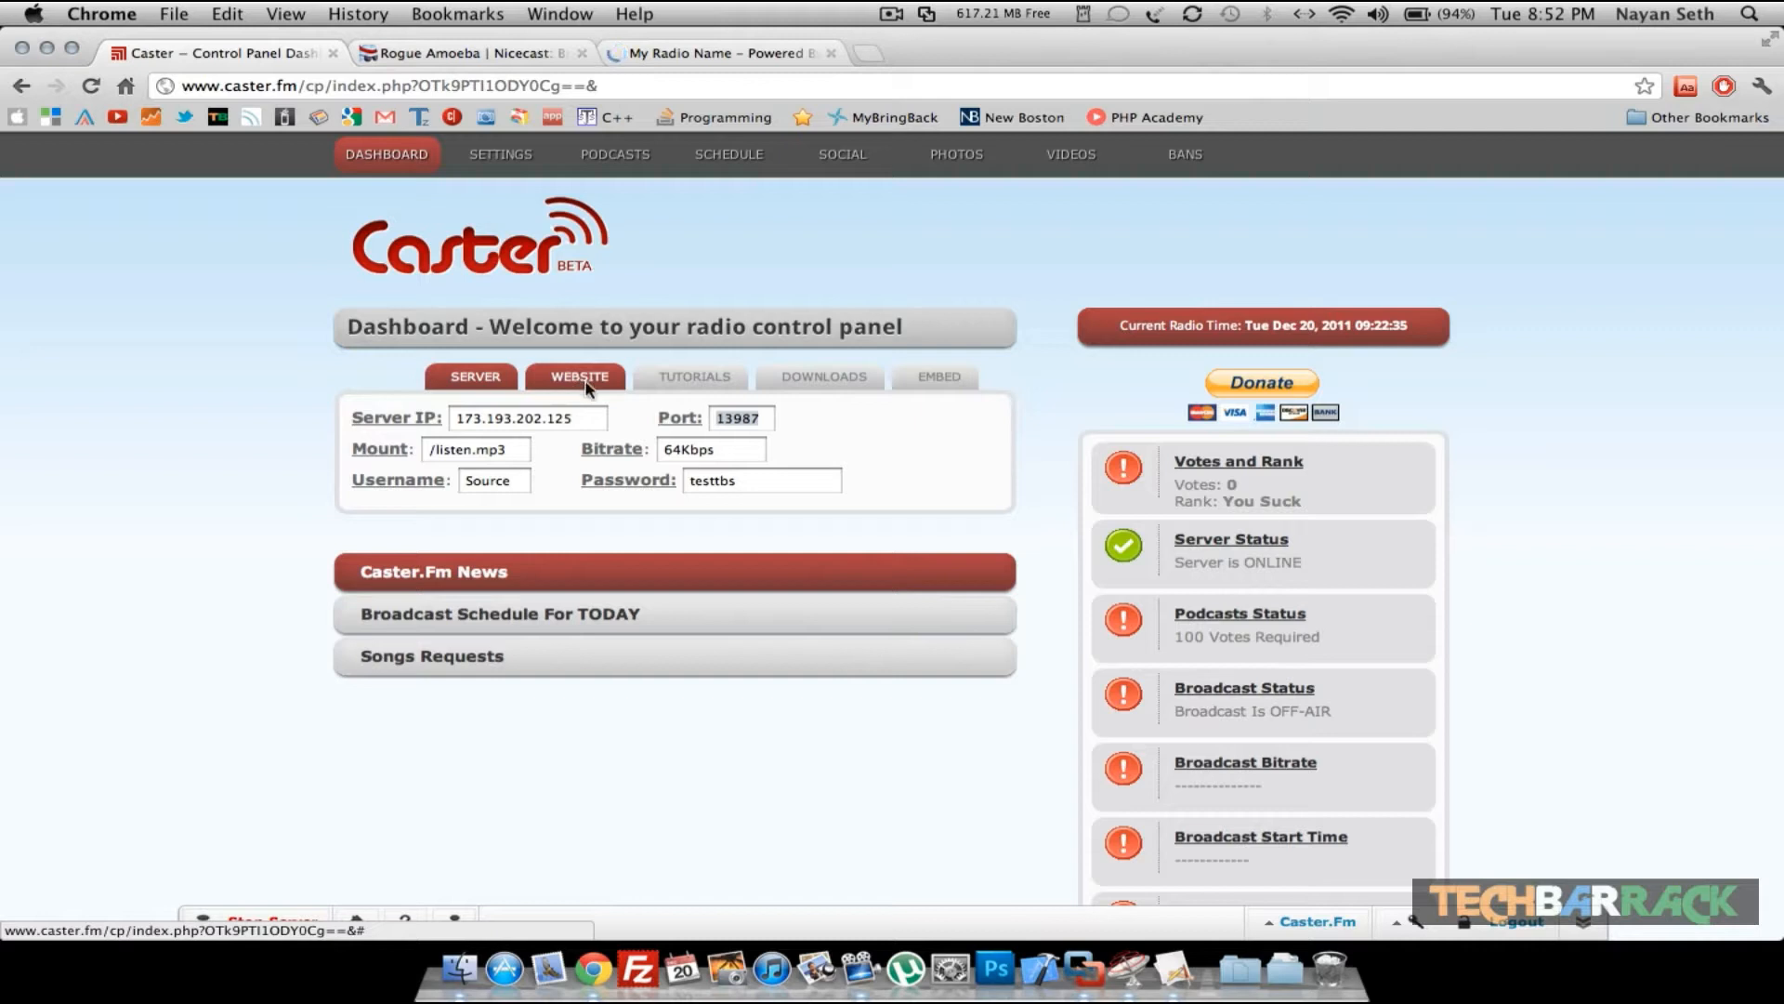
- Check the station's website address on the dashboard and switch to the station page tab
{"action": "left_click", "coordinate": [585, 381]}
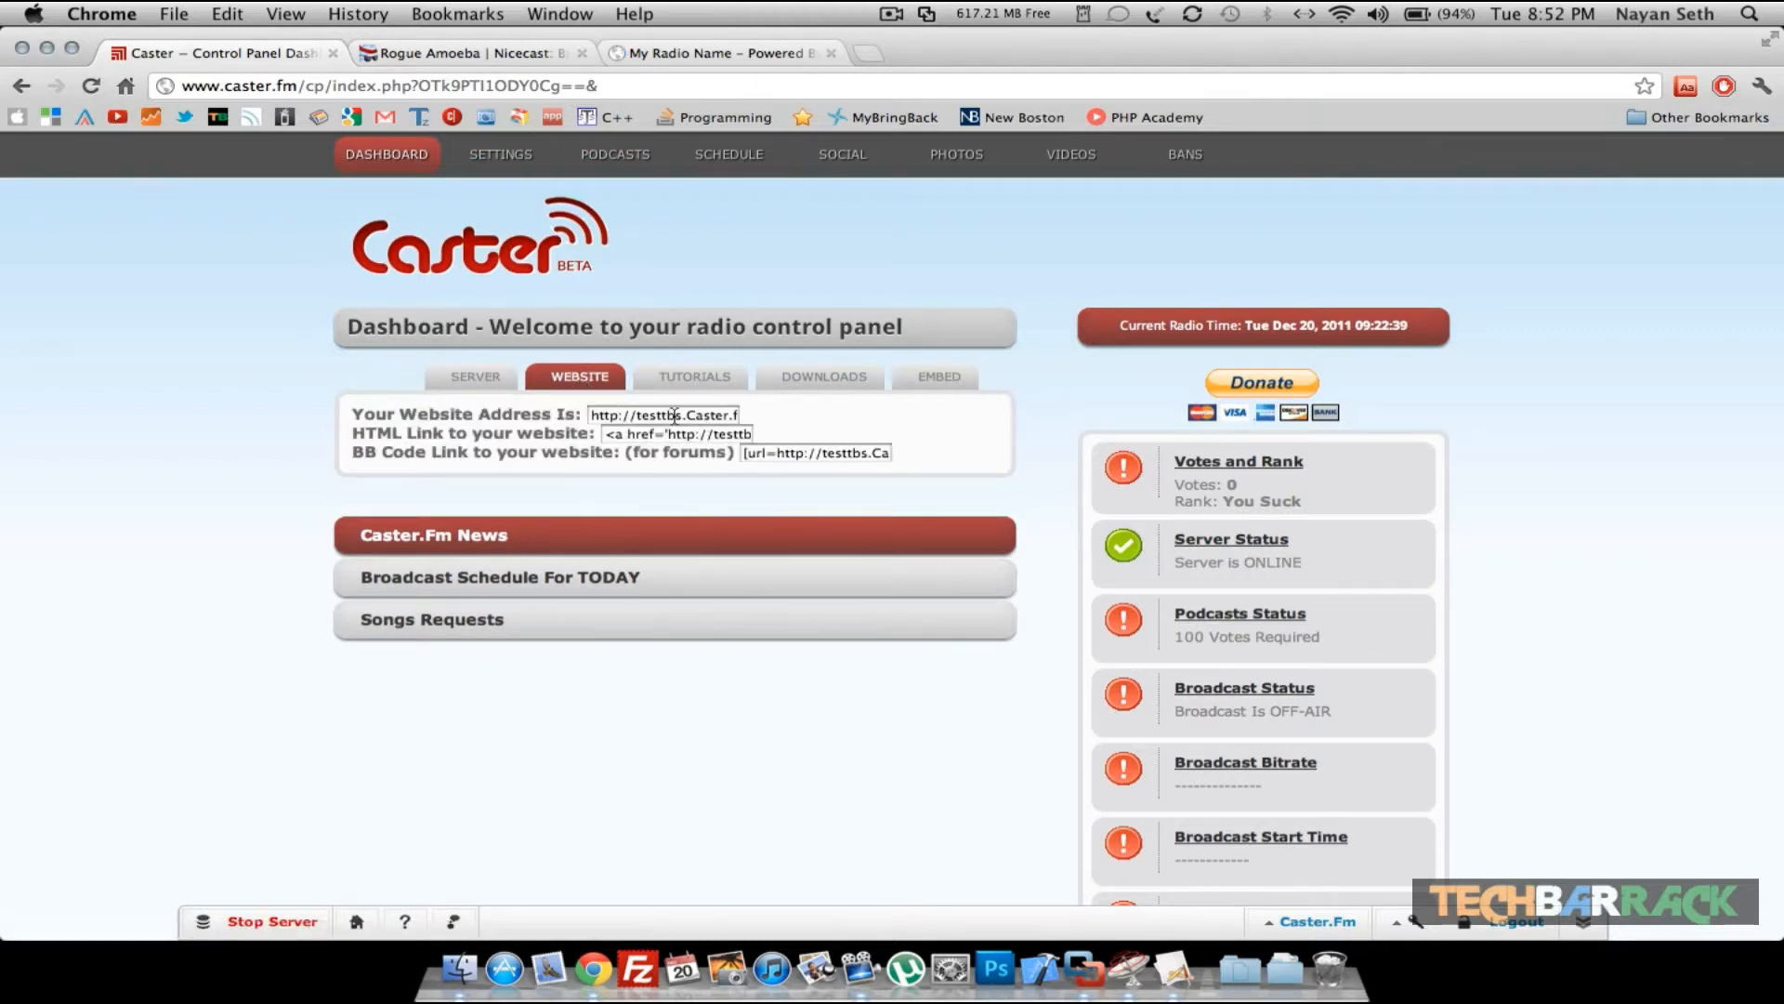
{"action": "left_click_drag", "start_coordinate": [716, 53], "coordinate": [464, 45]}
{"action": "left_click", "coordinate": [465, 45]}
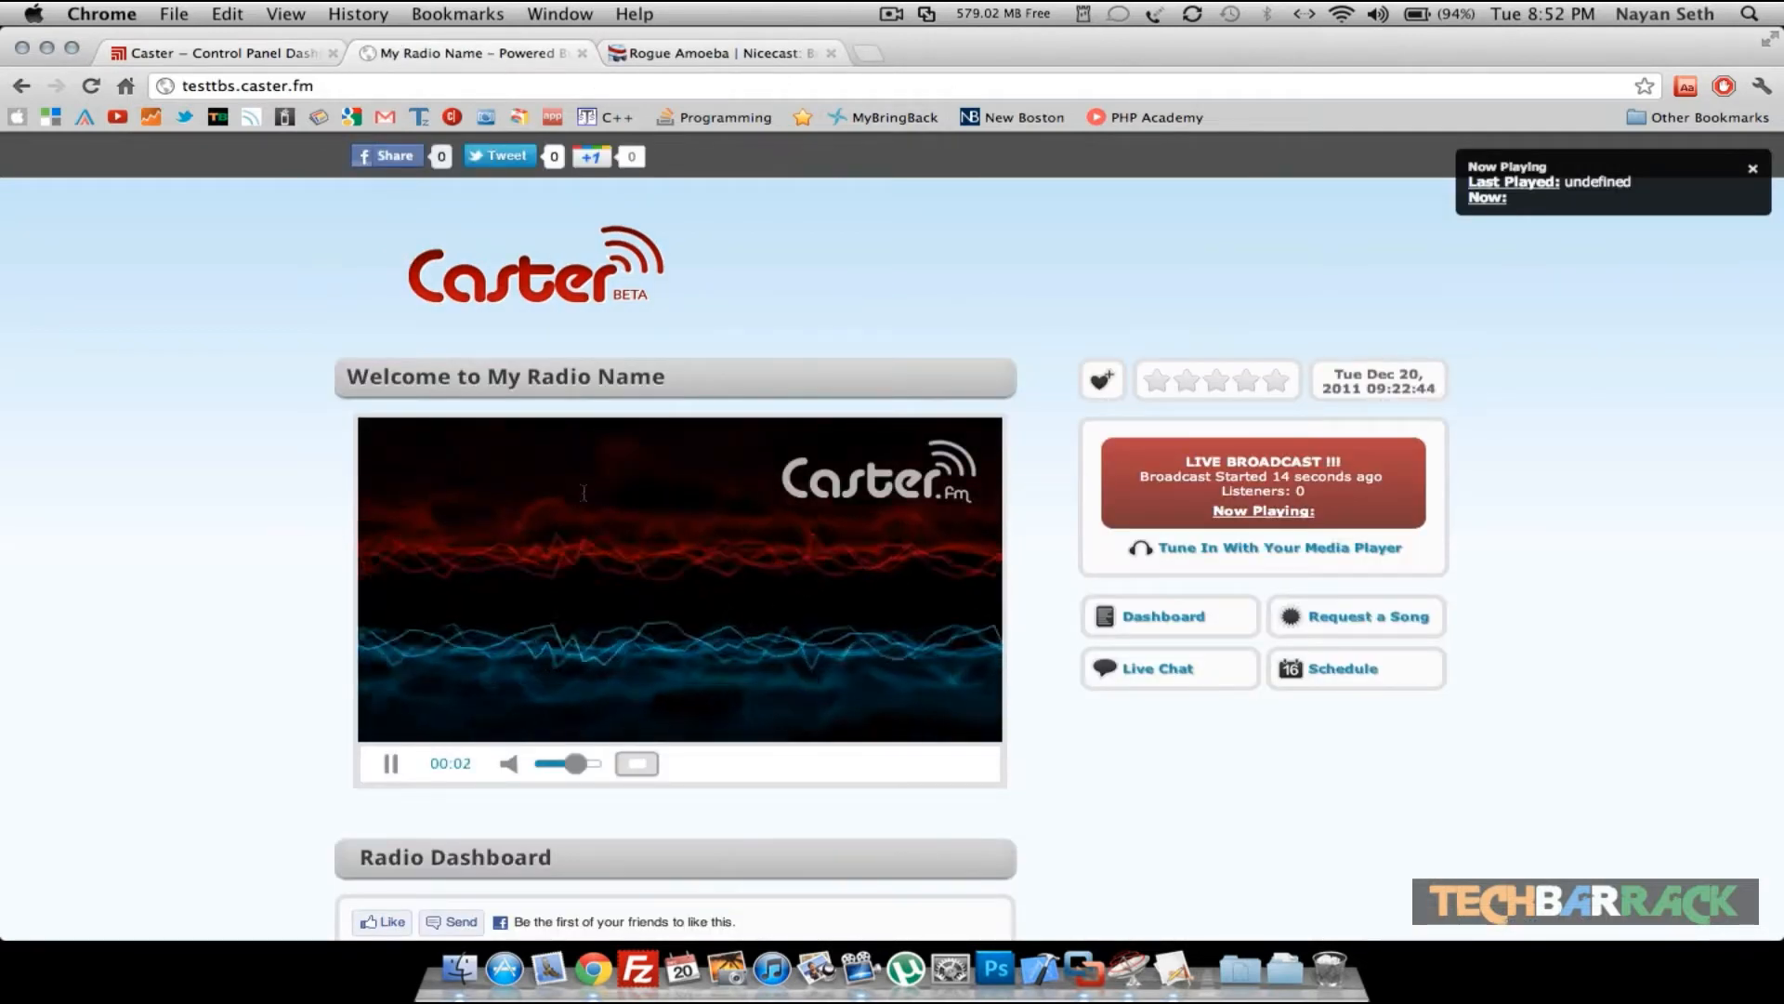
- Turn down the volume of the station page's player
{"action": "left_click", "coordinate": [543, 766]}
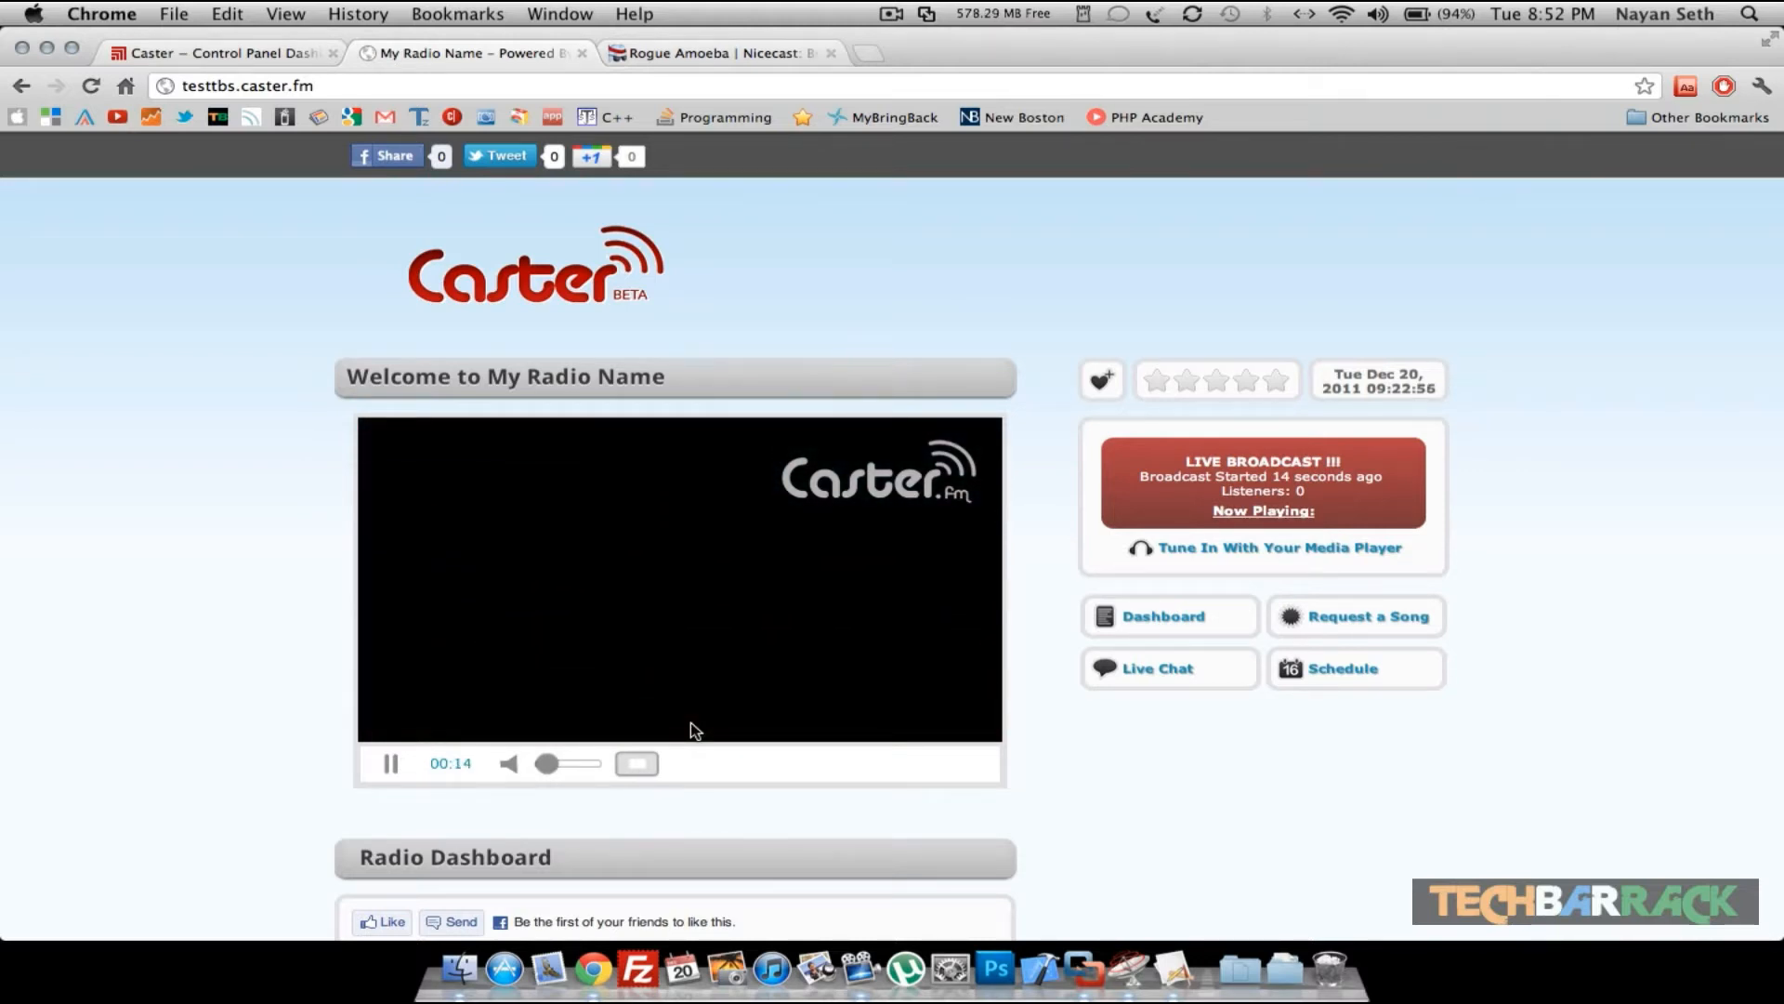
{"action": "scroll", "coordinate": [1007, 659], "scroll_direction": "down", "scroll_amount": 5}
{"action": "scroll", "coordinate": [1007, 659], "scroll_direction": "up", "scroll_amount": 5}
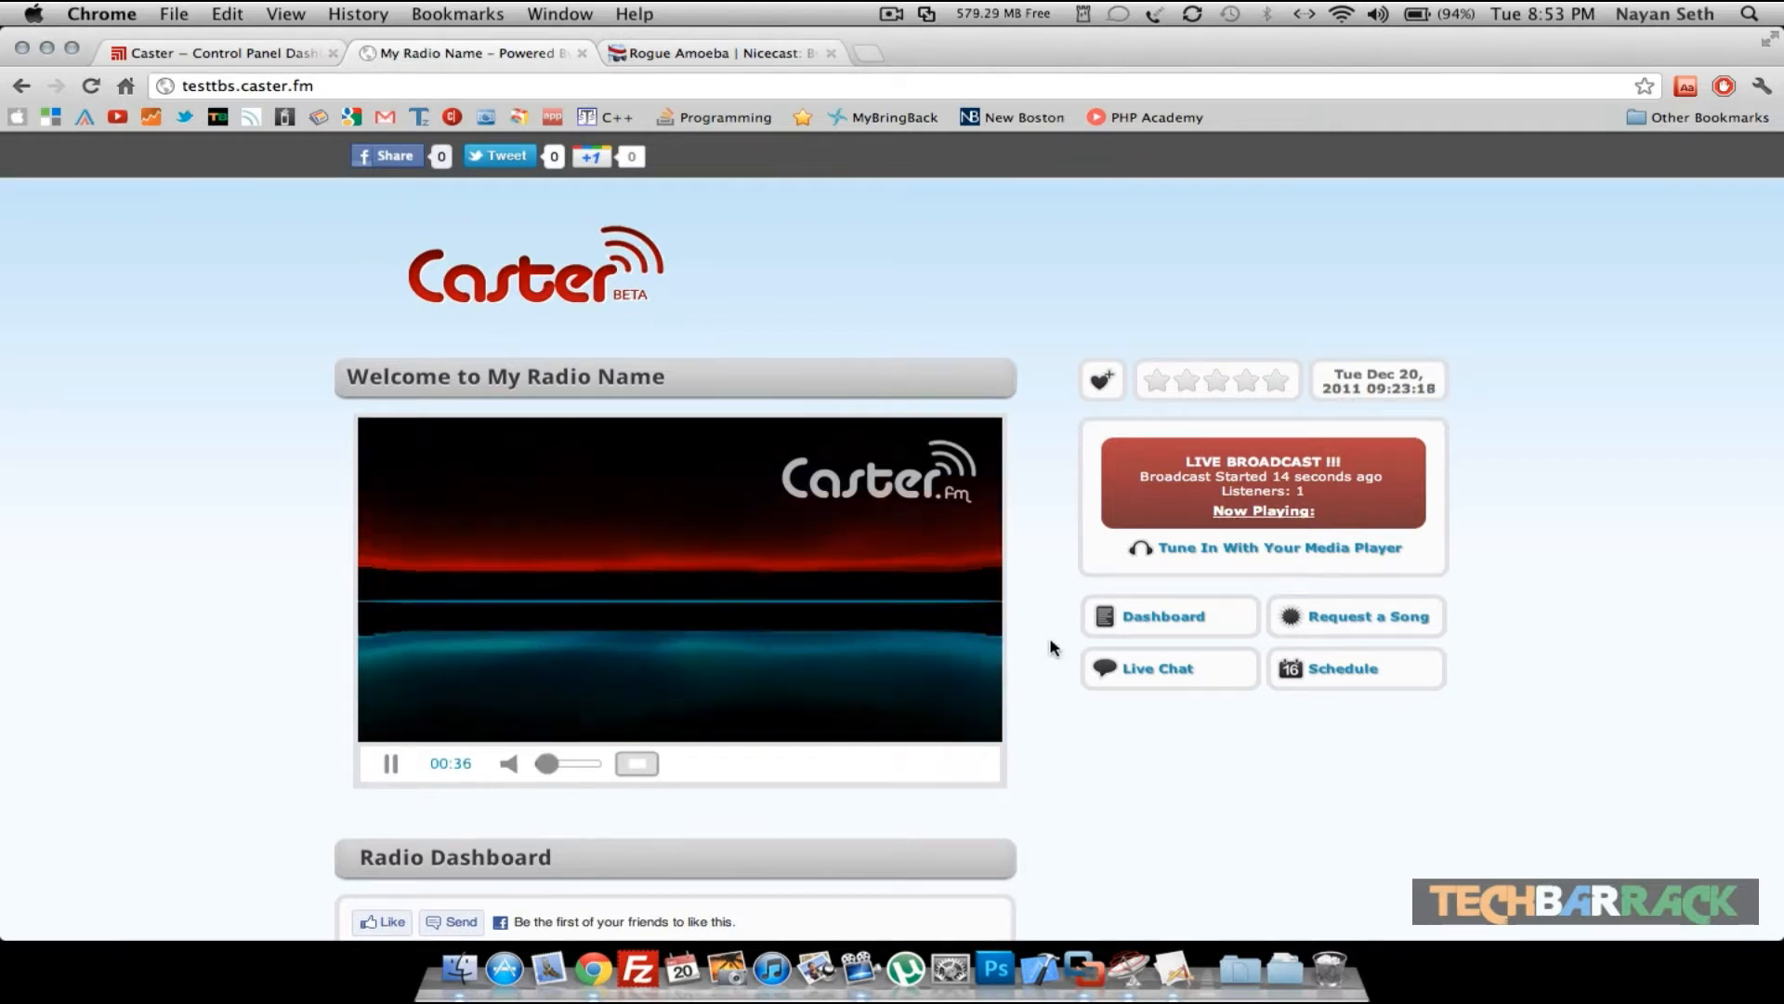
- Stop the broadcast in butt
{"action": "left_click", "coordinate": [1181, 962]}
{"action": "left_click", "coordinate": [1119, 302]}
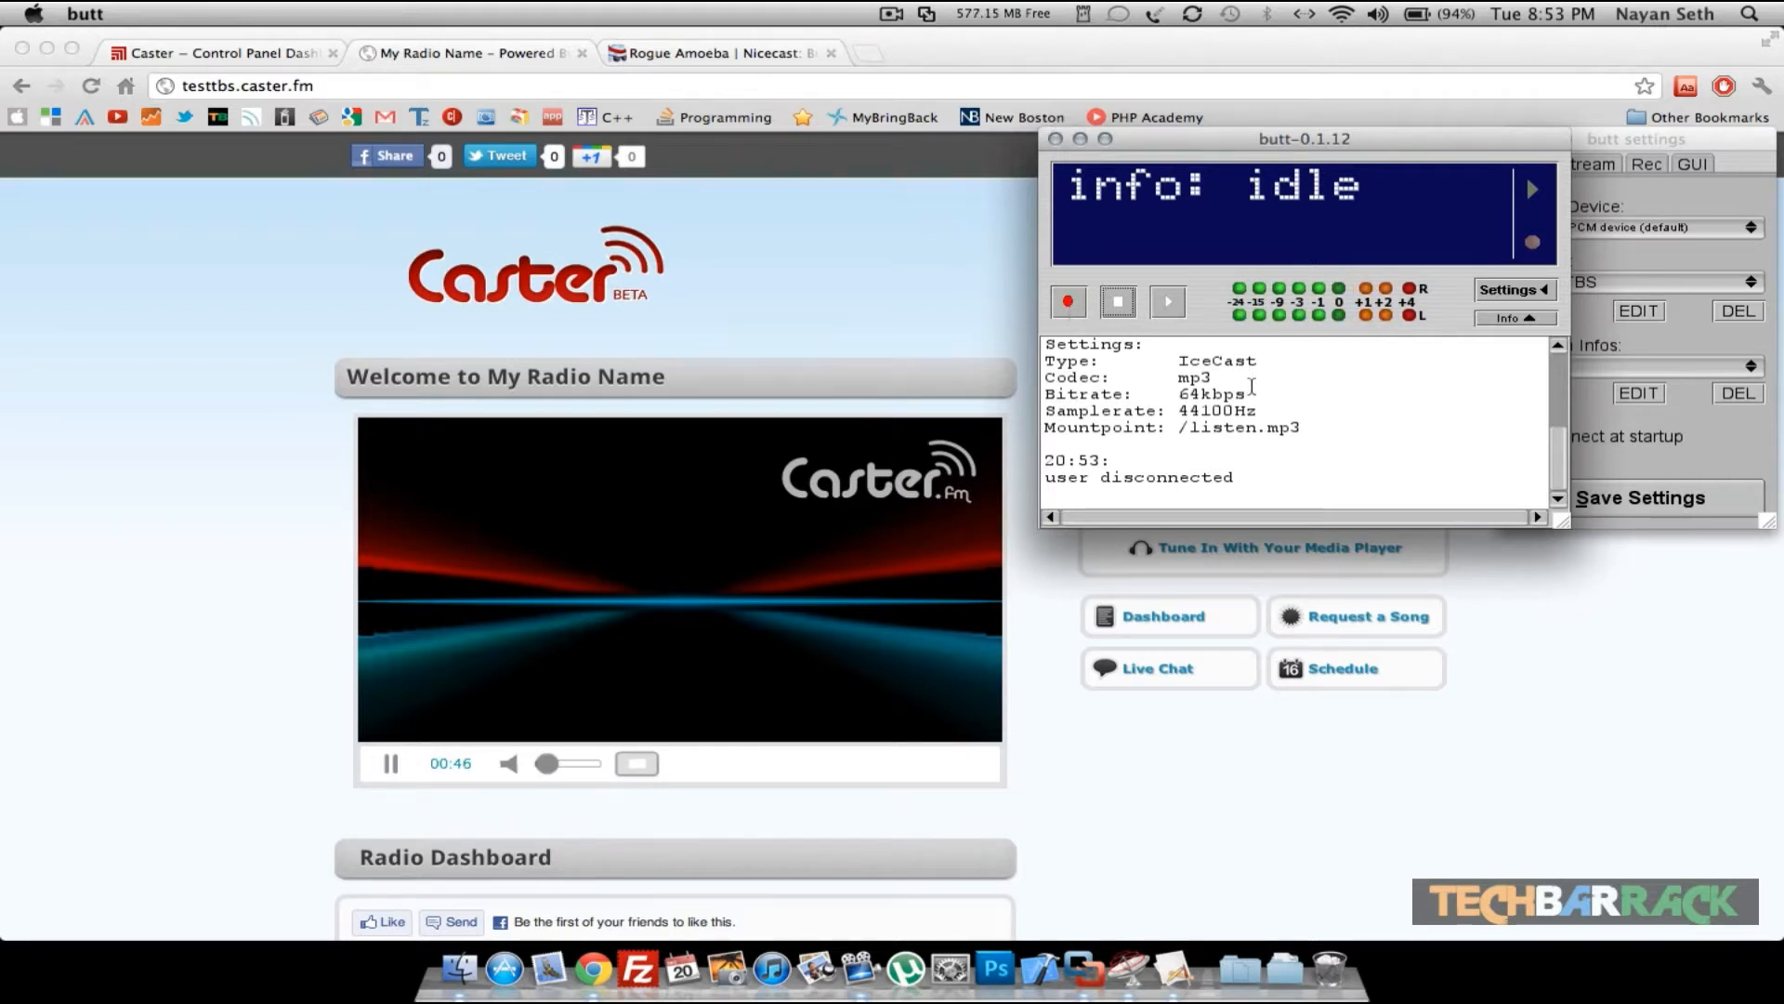
{"action": "left_click_drag", "start_coordinate": [1330, 139], "coordinate": [1255, 140]}
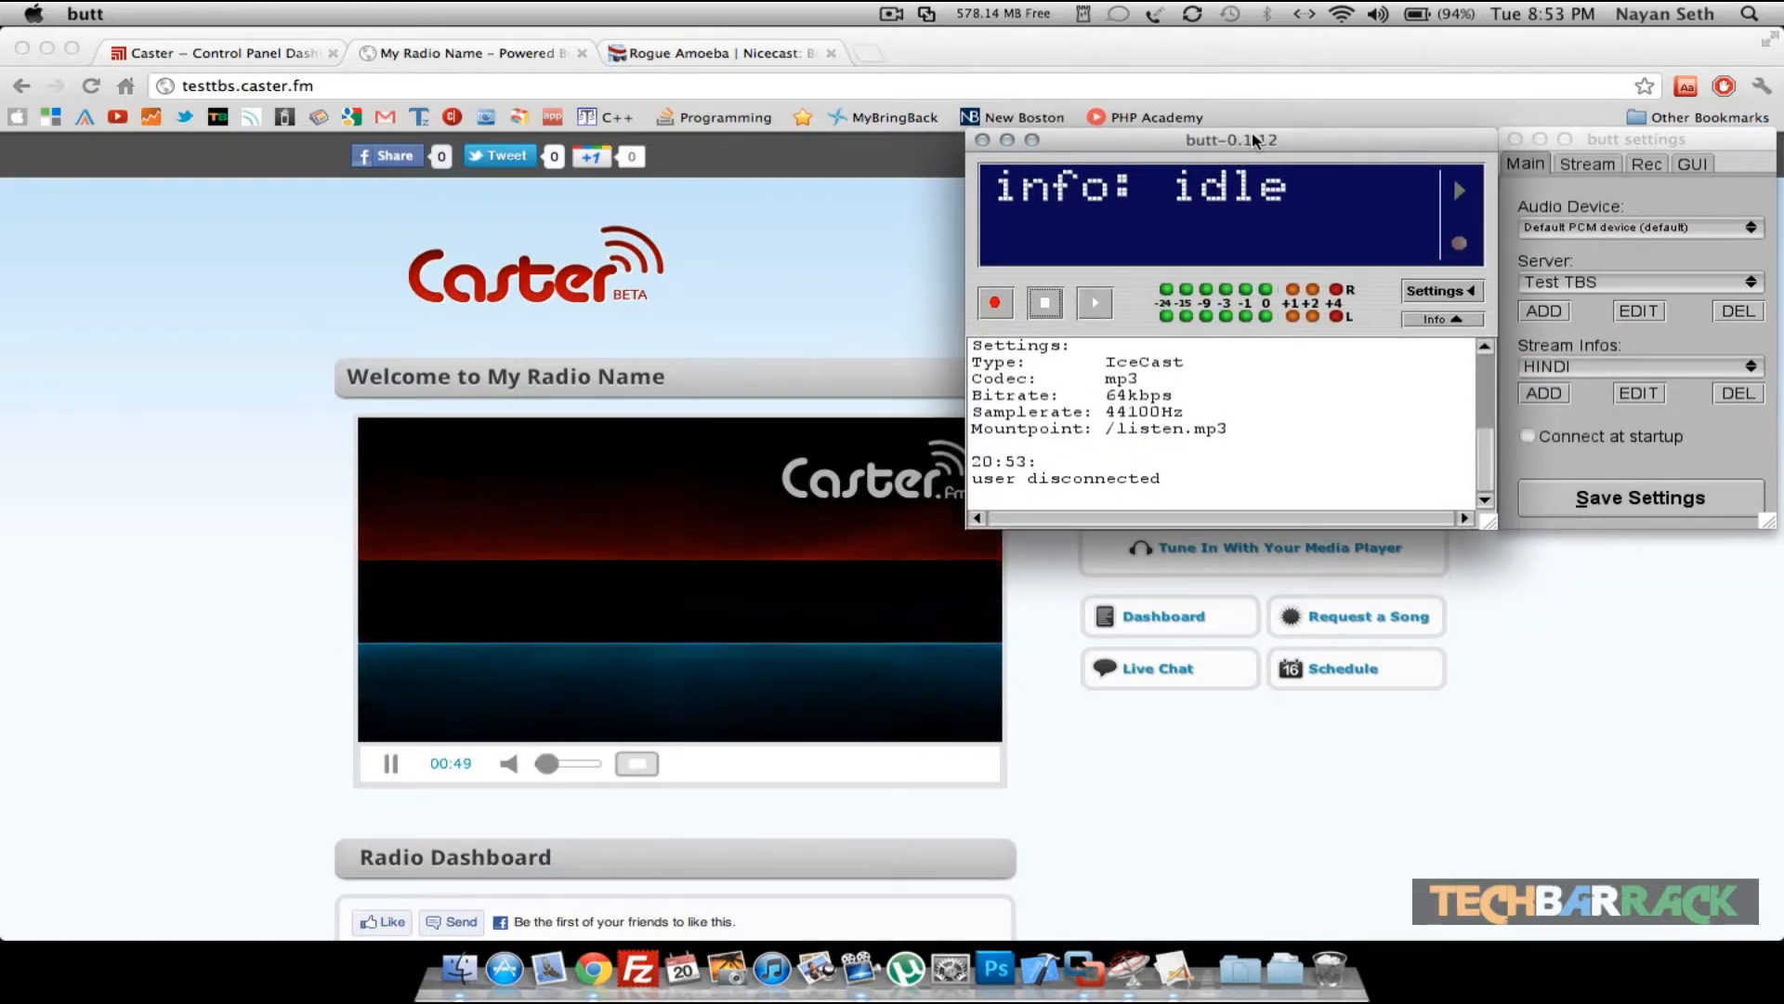
- Quit butt, saving its unsaved changes, and switch to Nicecast
{"action": "right_click", "coordinate": [1174, 970]}
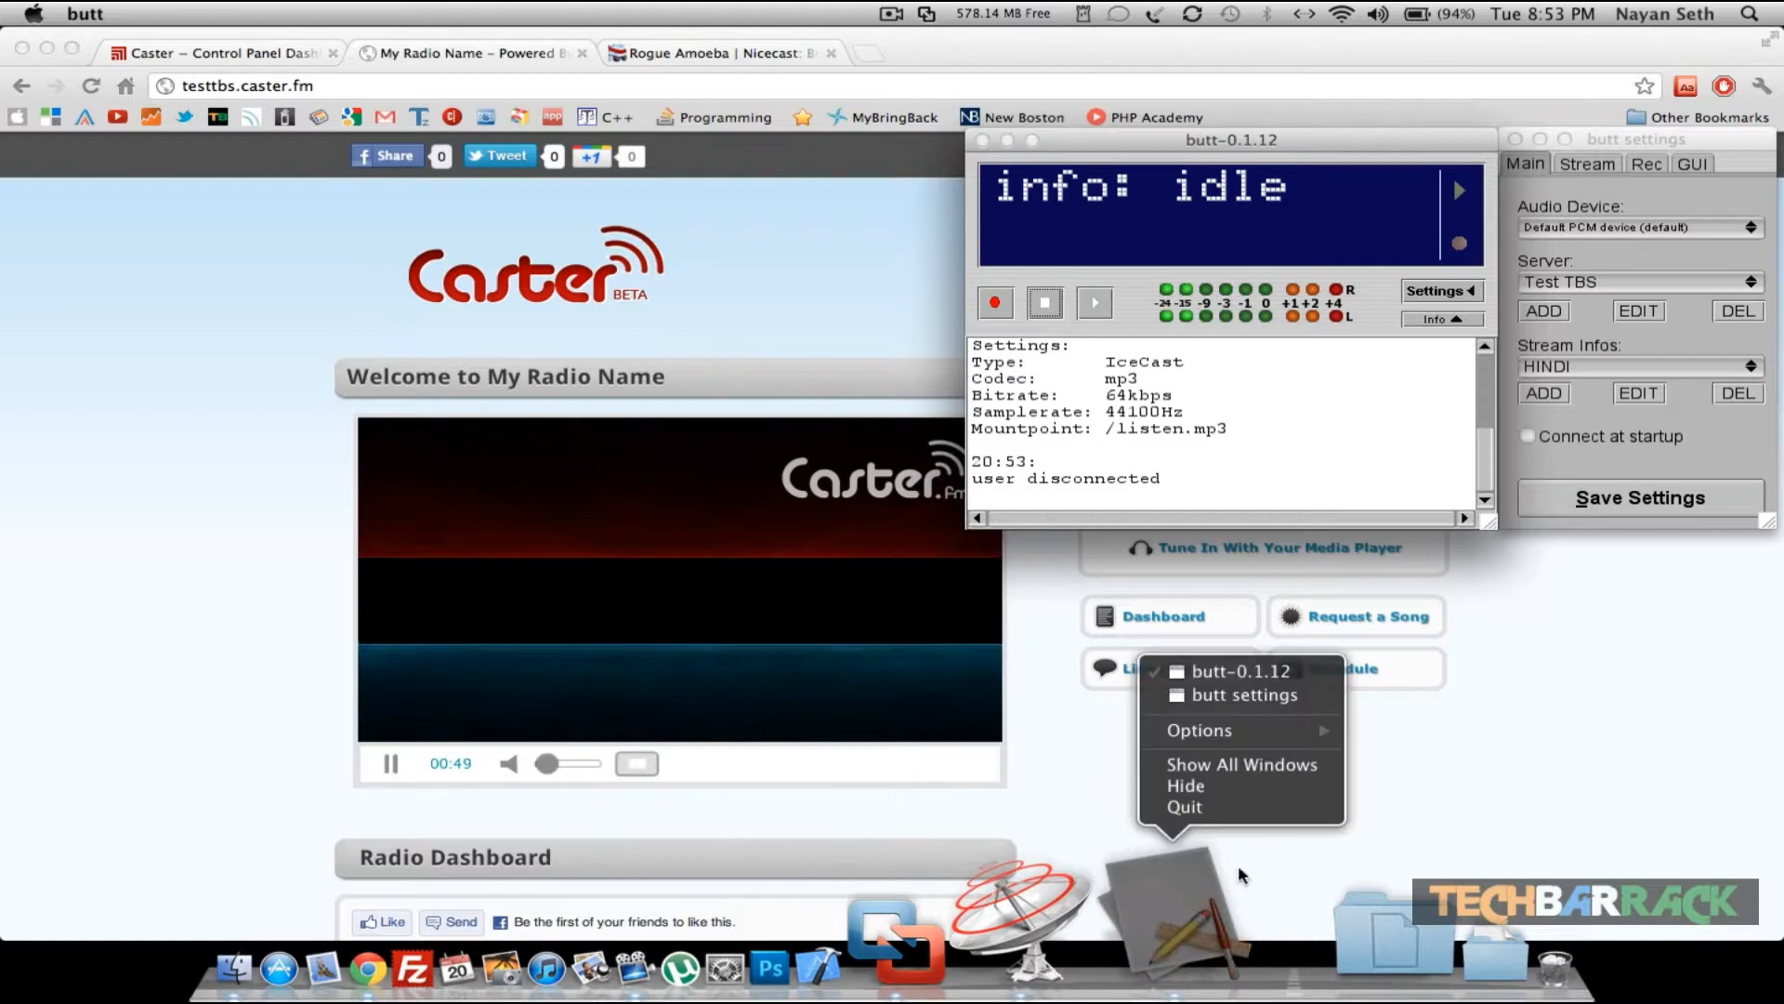
{"action": "left_click", "coordinate": [1207, 809]}
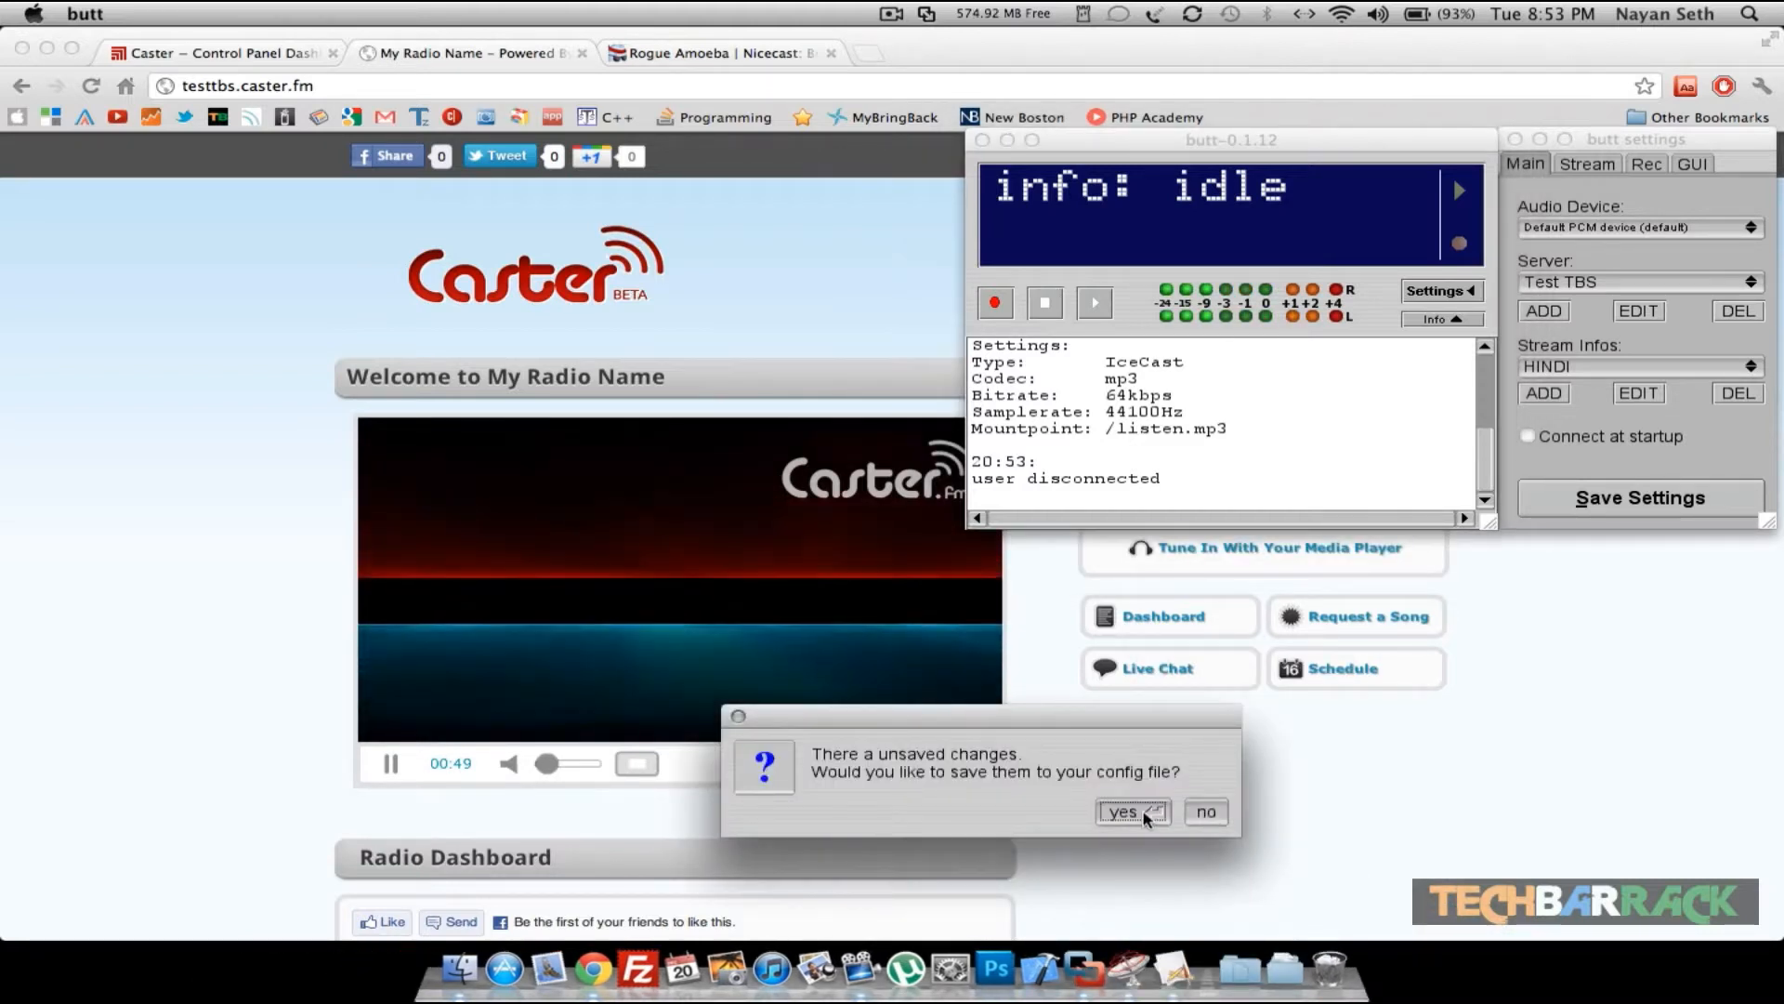
{"action": "left_click", "coordinate": [1147, 815]}
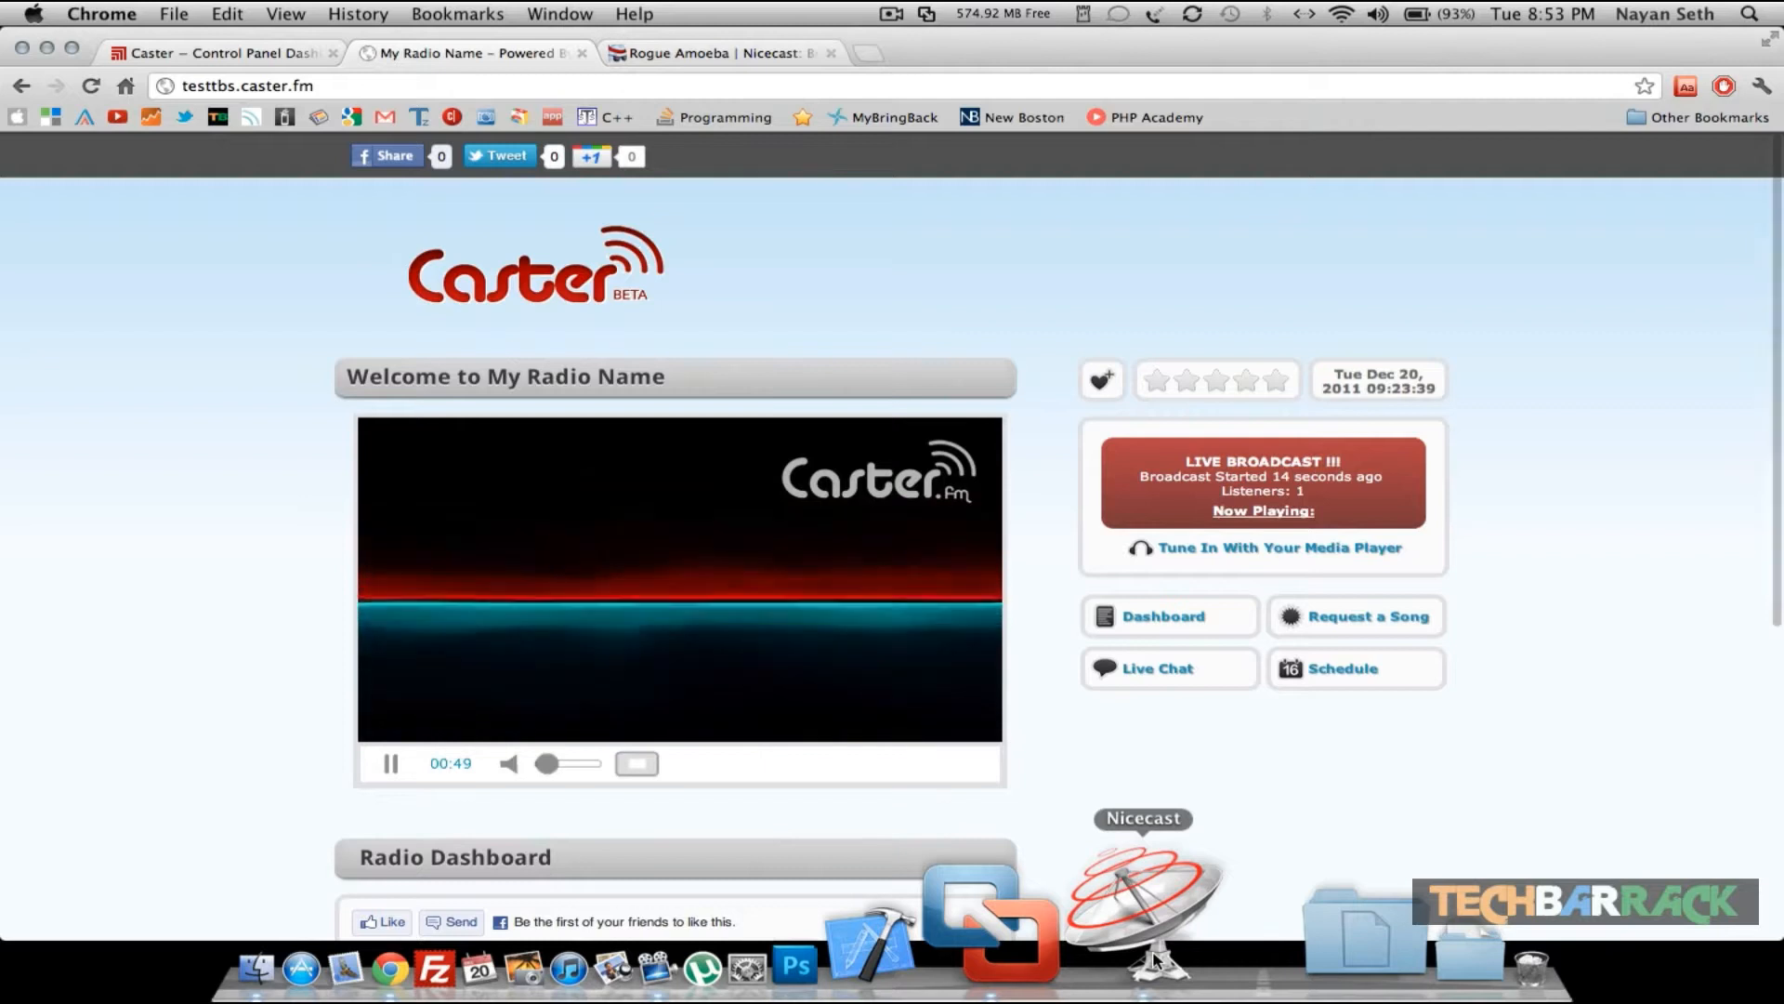
{"action": "left_click", "coordinate": [1153, 961]}
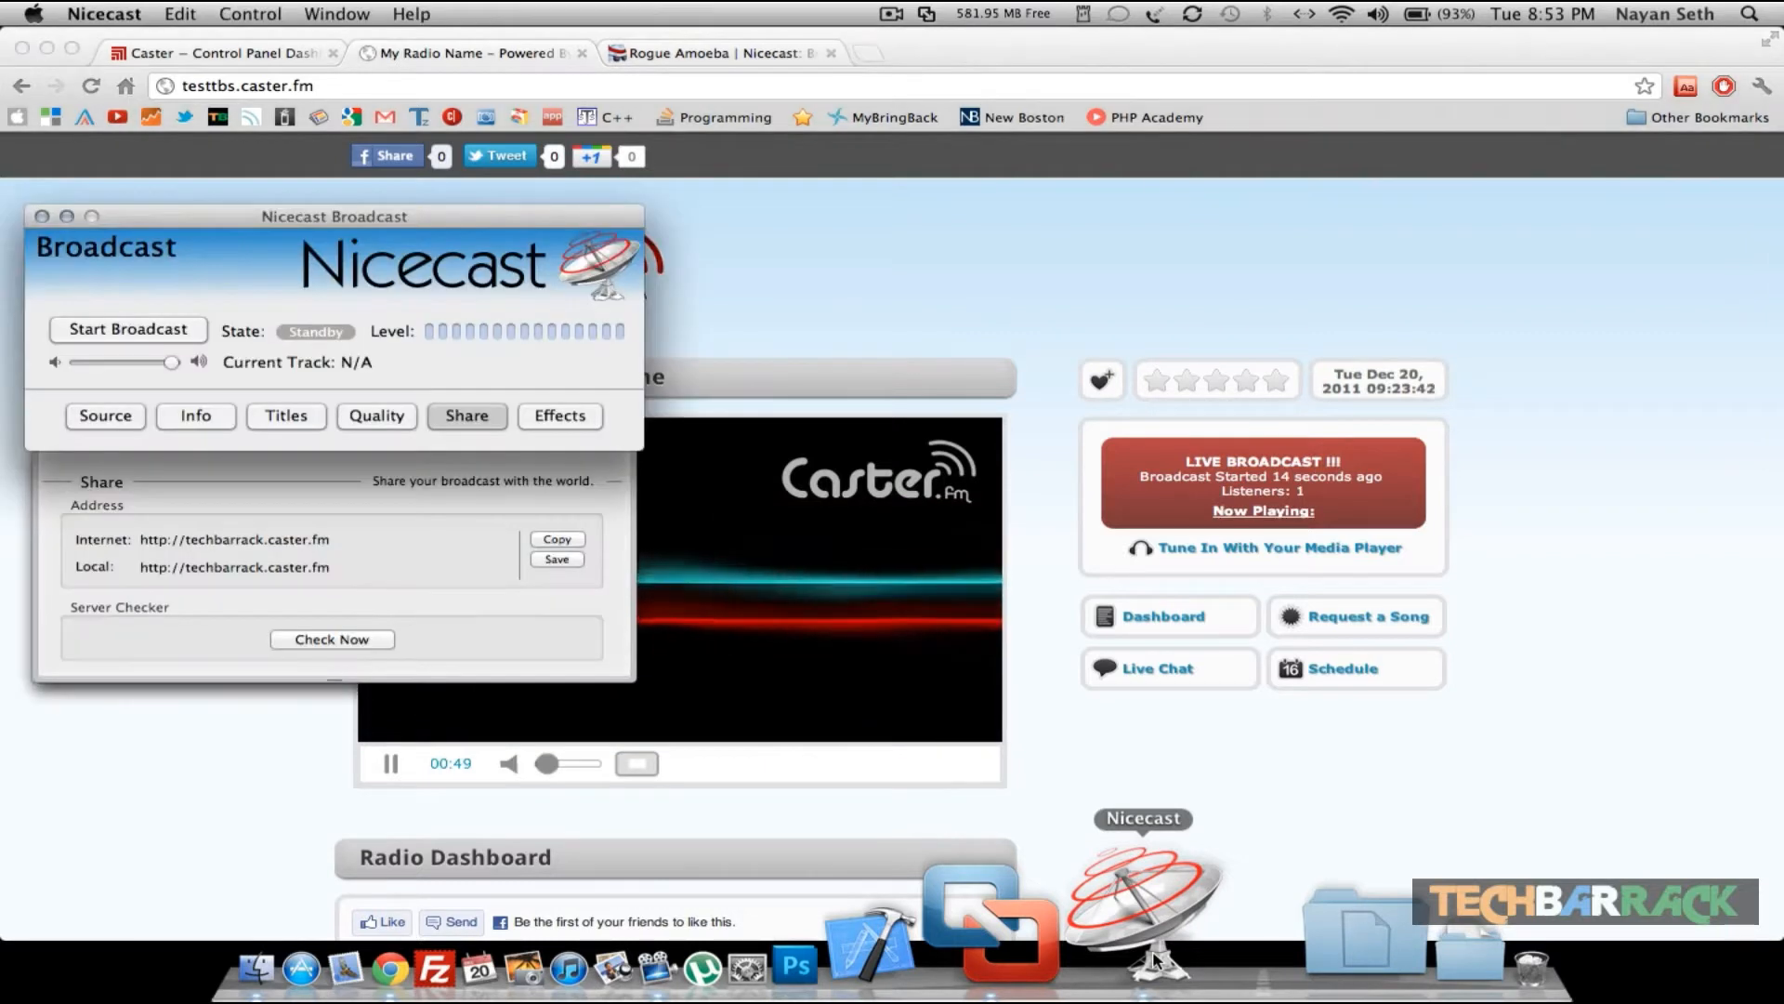
- Open the Nicecast server window and add a new server entry
{"action": "left_click", "coordinate": [328, 11]}
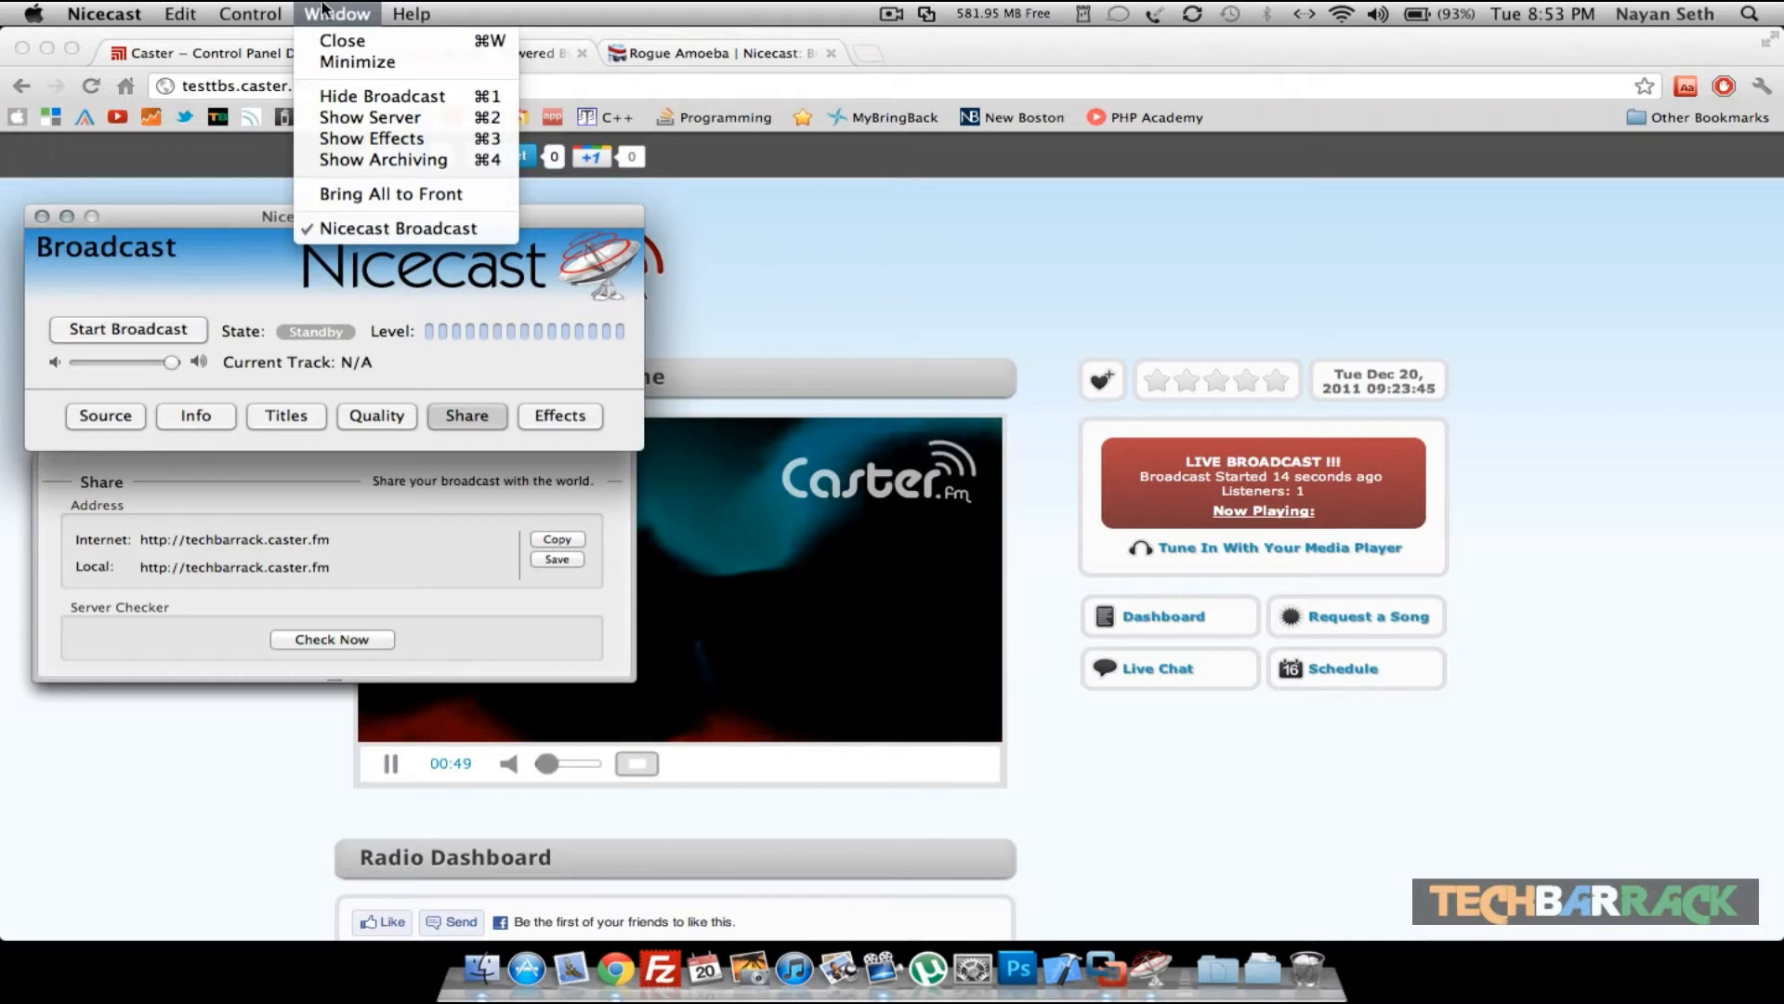
{"action": "left_click", "coordinate": [358, 121]}
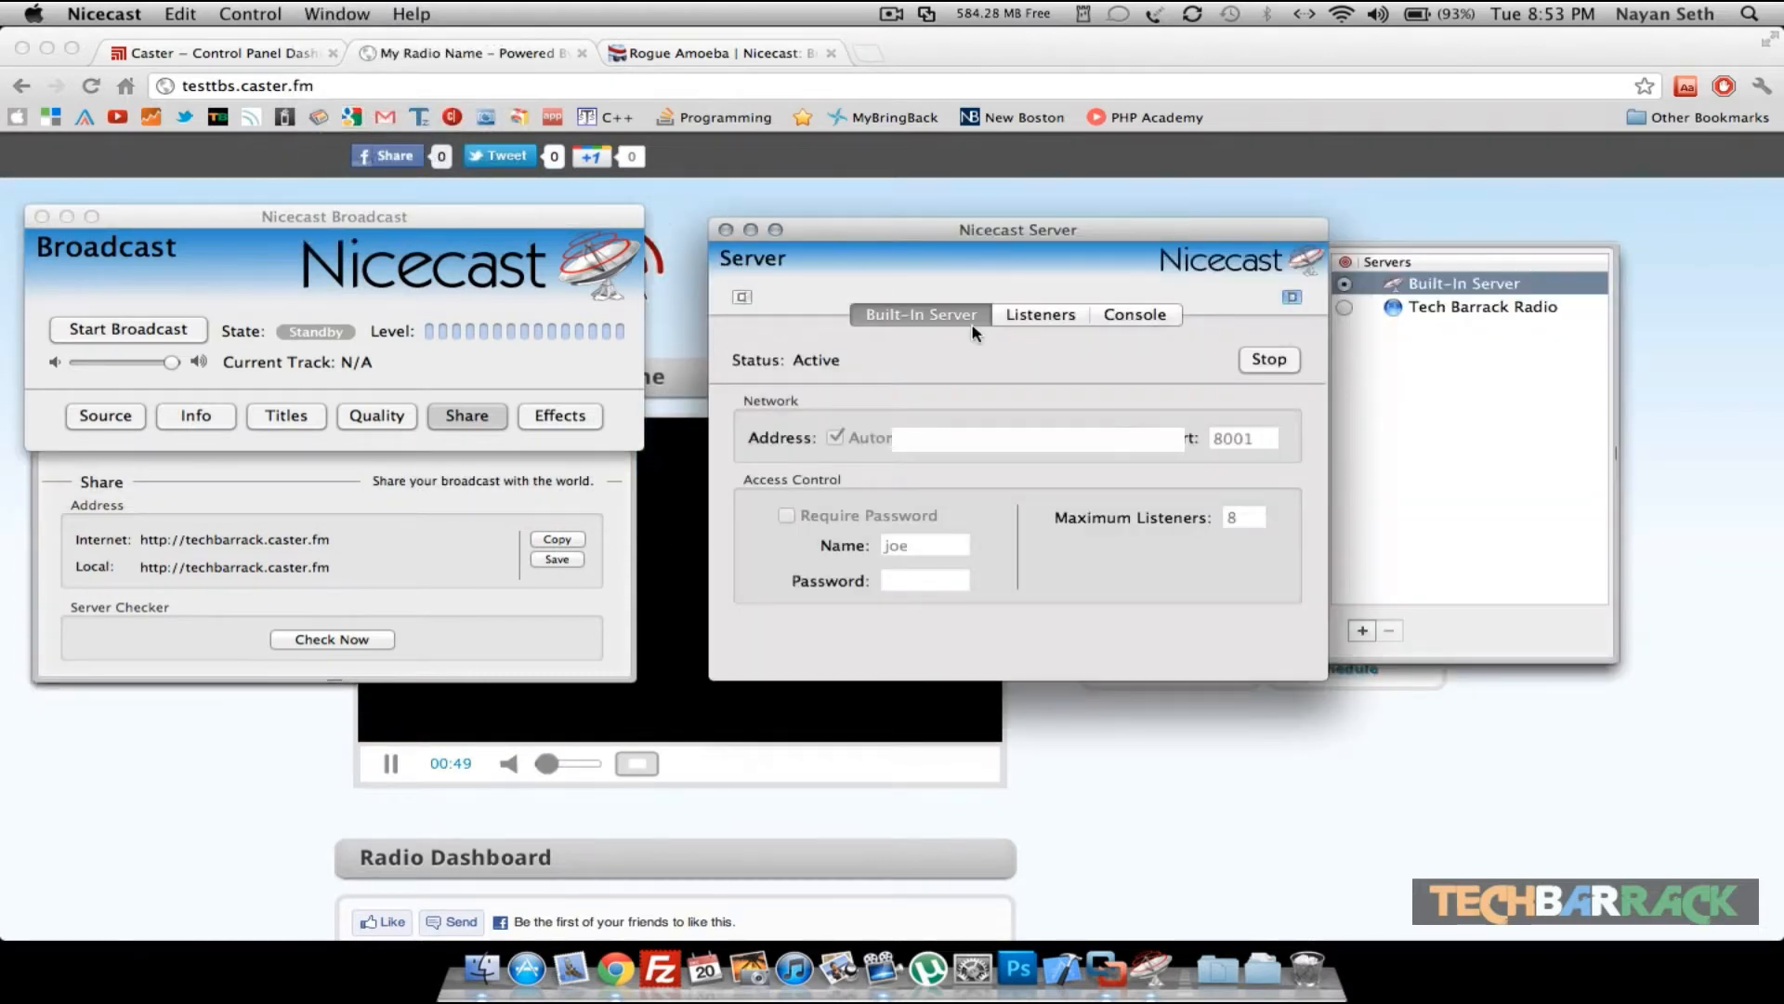
{"action": "left_click", "coordinate": [1362, 631]}
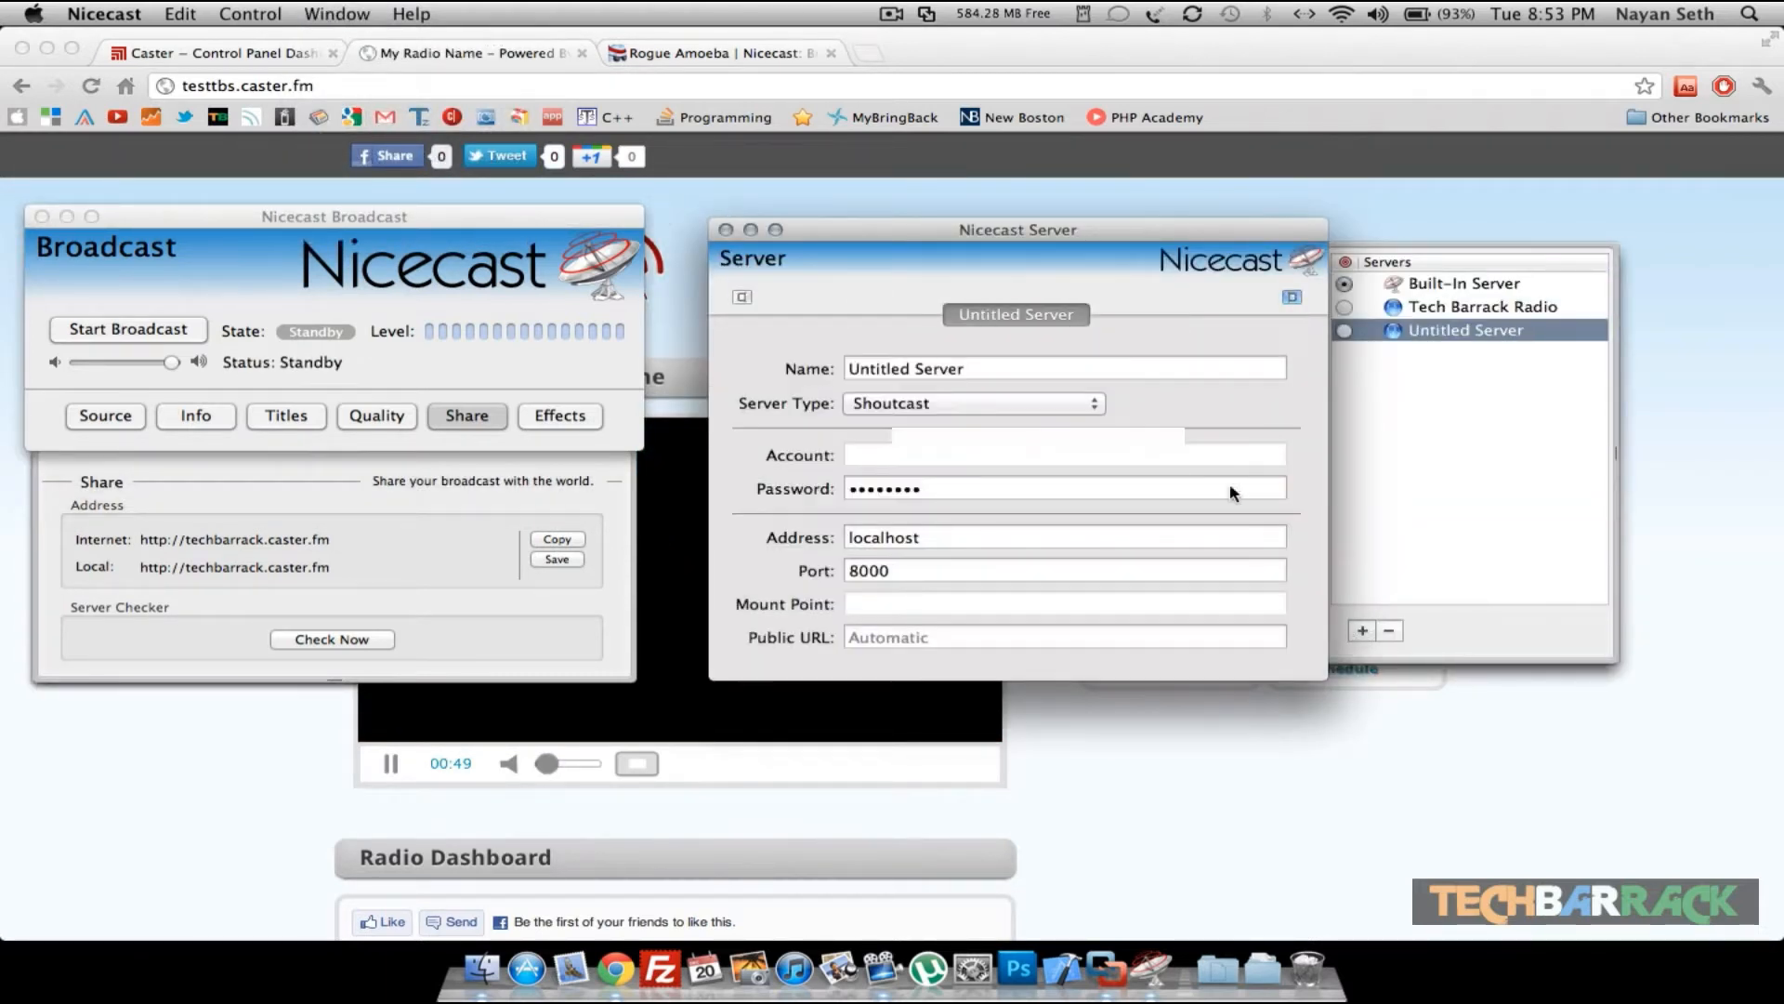
- Name the new server TEST TBS and set its server type to Icecast 2
{"action": "triple_click", "coordinate": [1022, 362]}
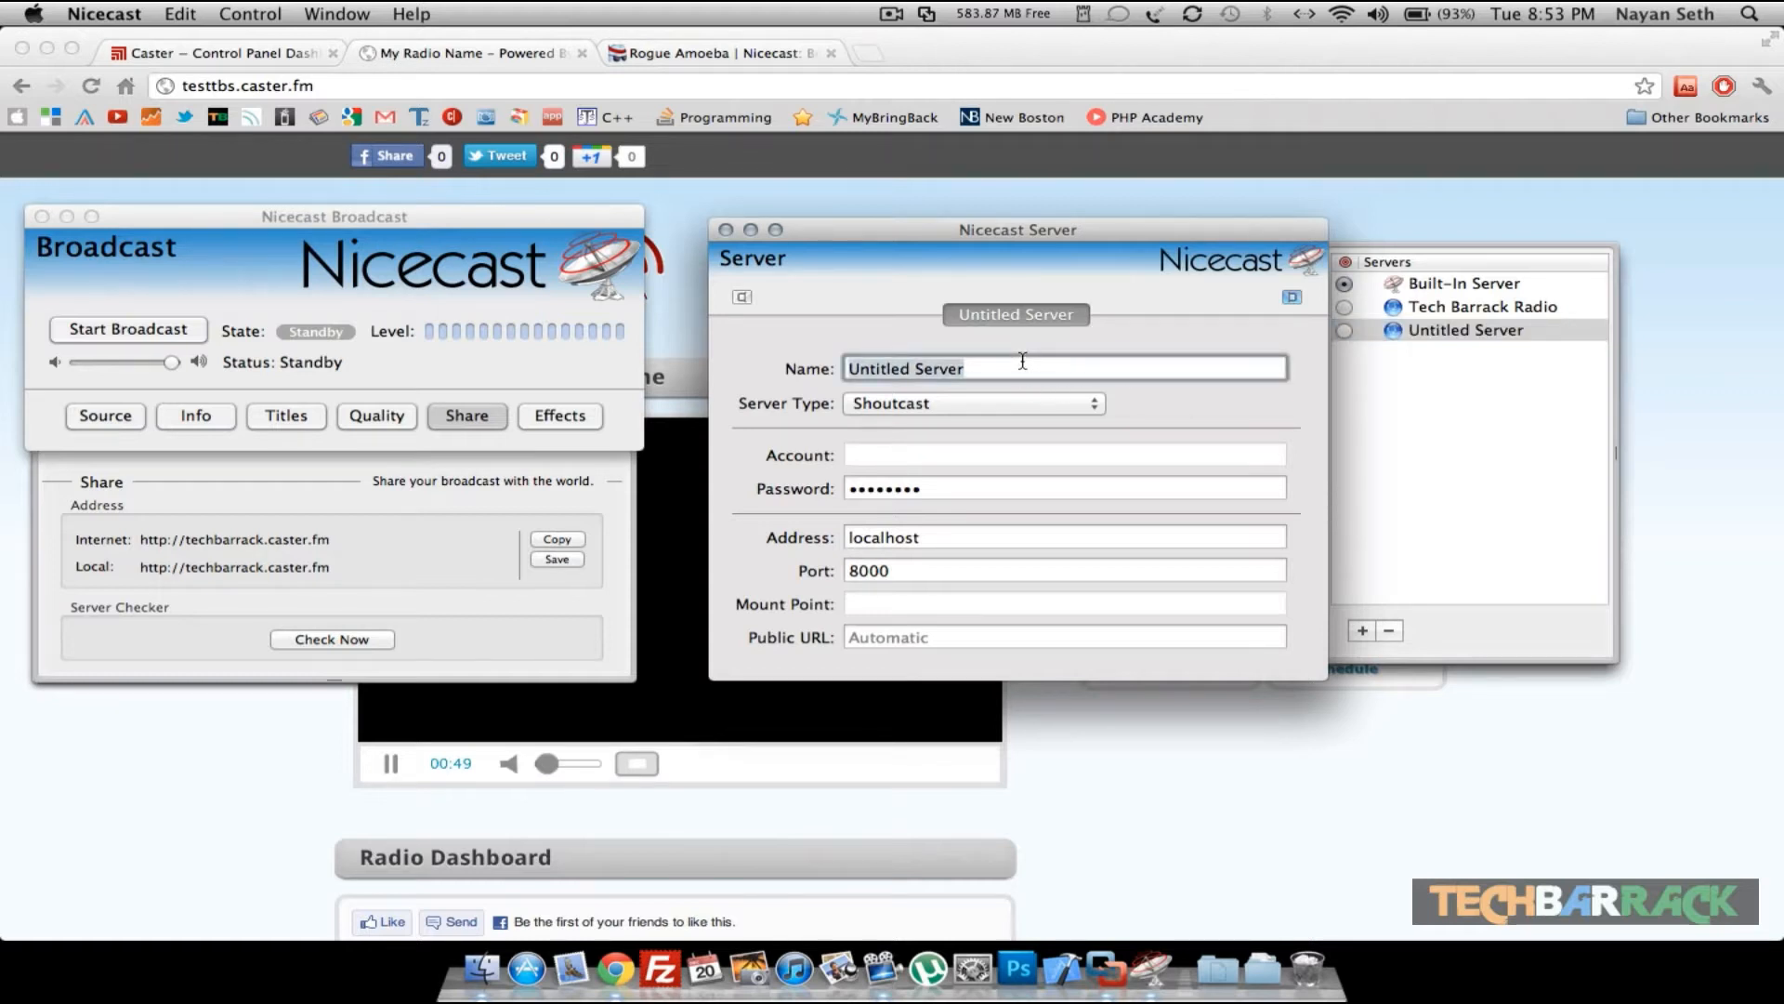
{"action": "type", "text": "TEST TBS"}
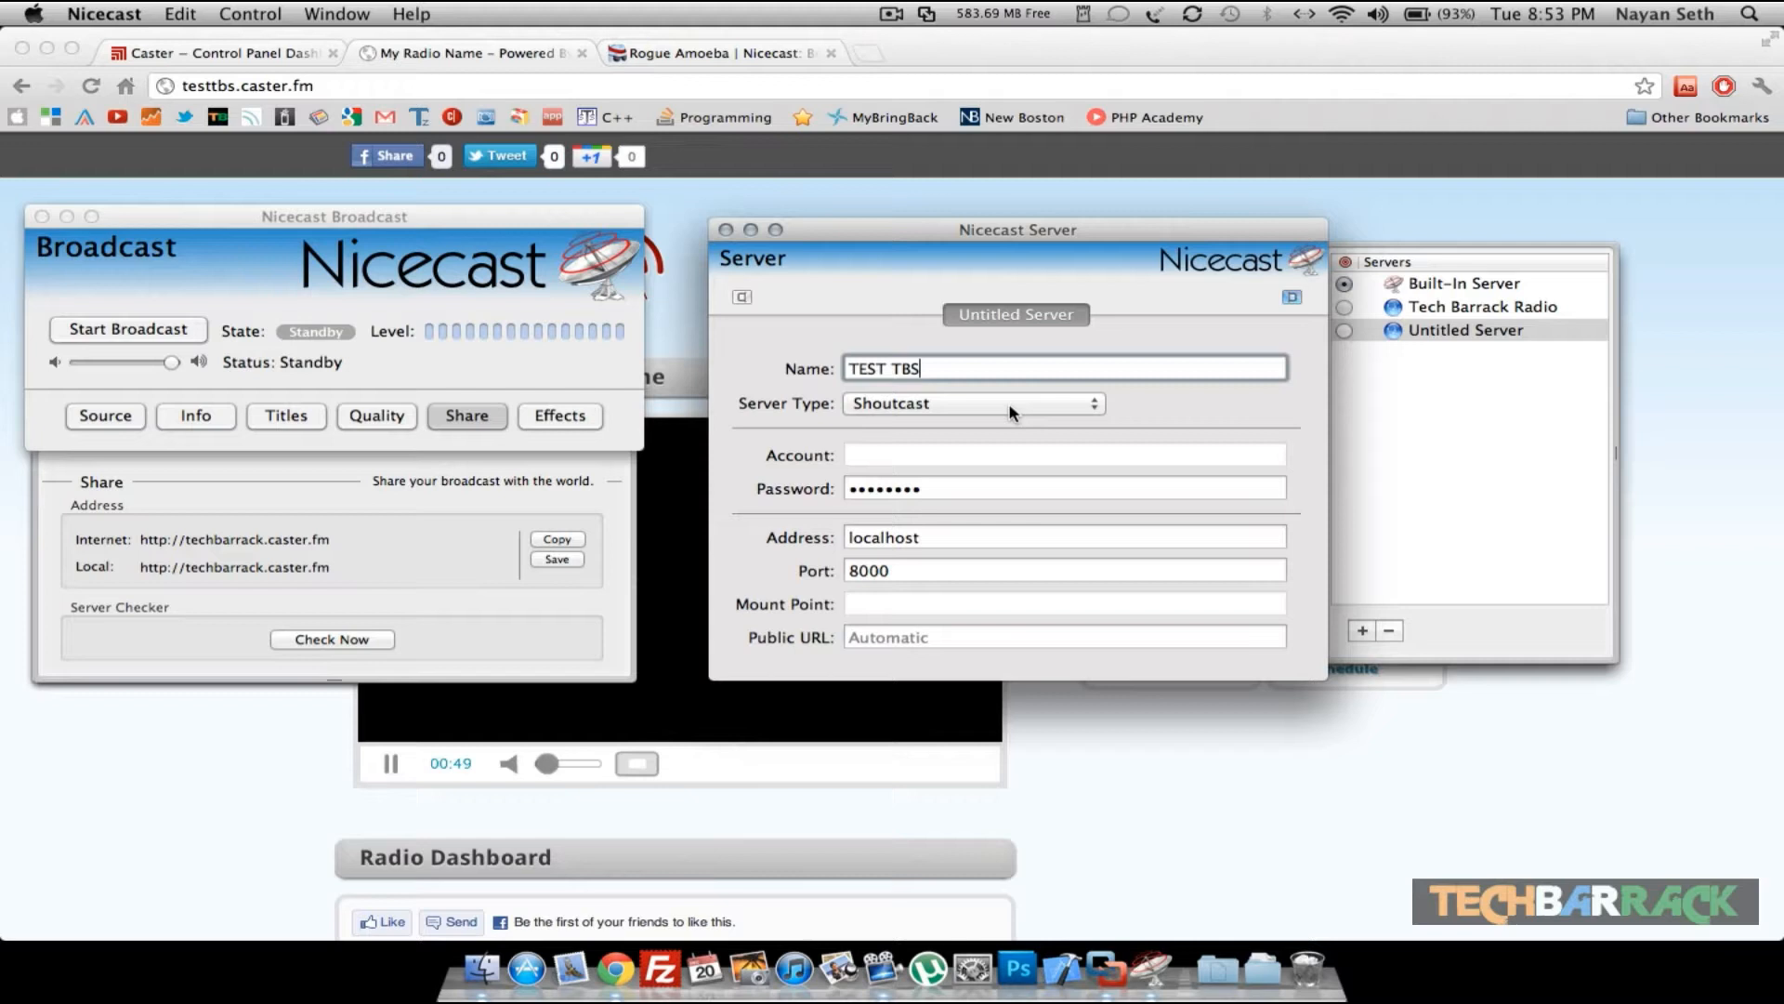
{"action": "left_click", "coordinate": [1013, 405]}
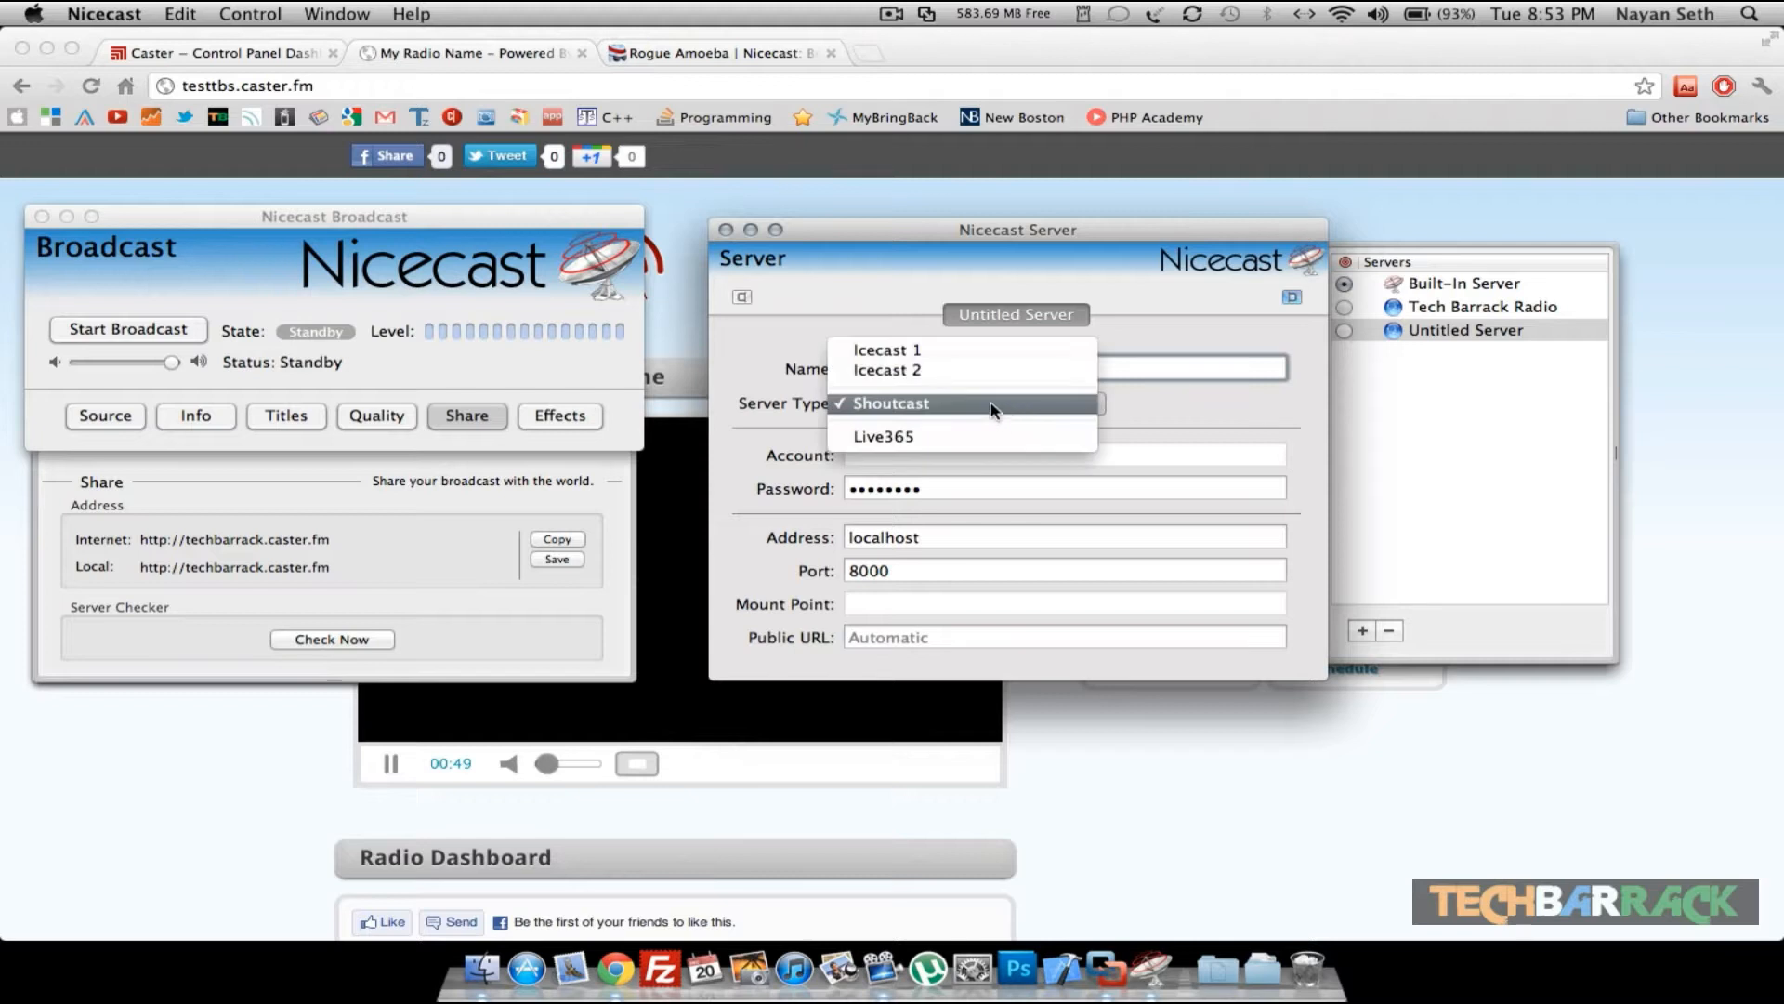
{"action": "left_click", "coordinate": [952, 372]}
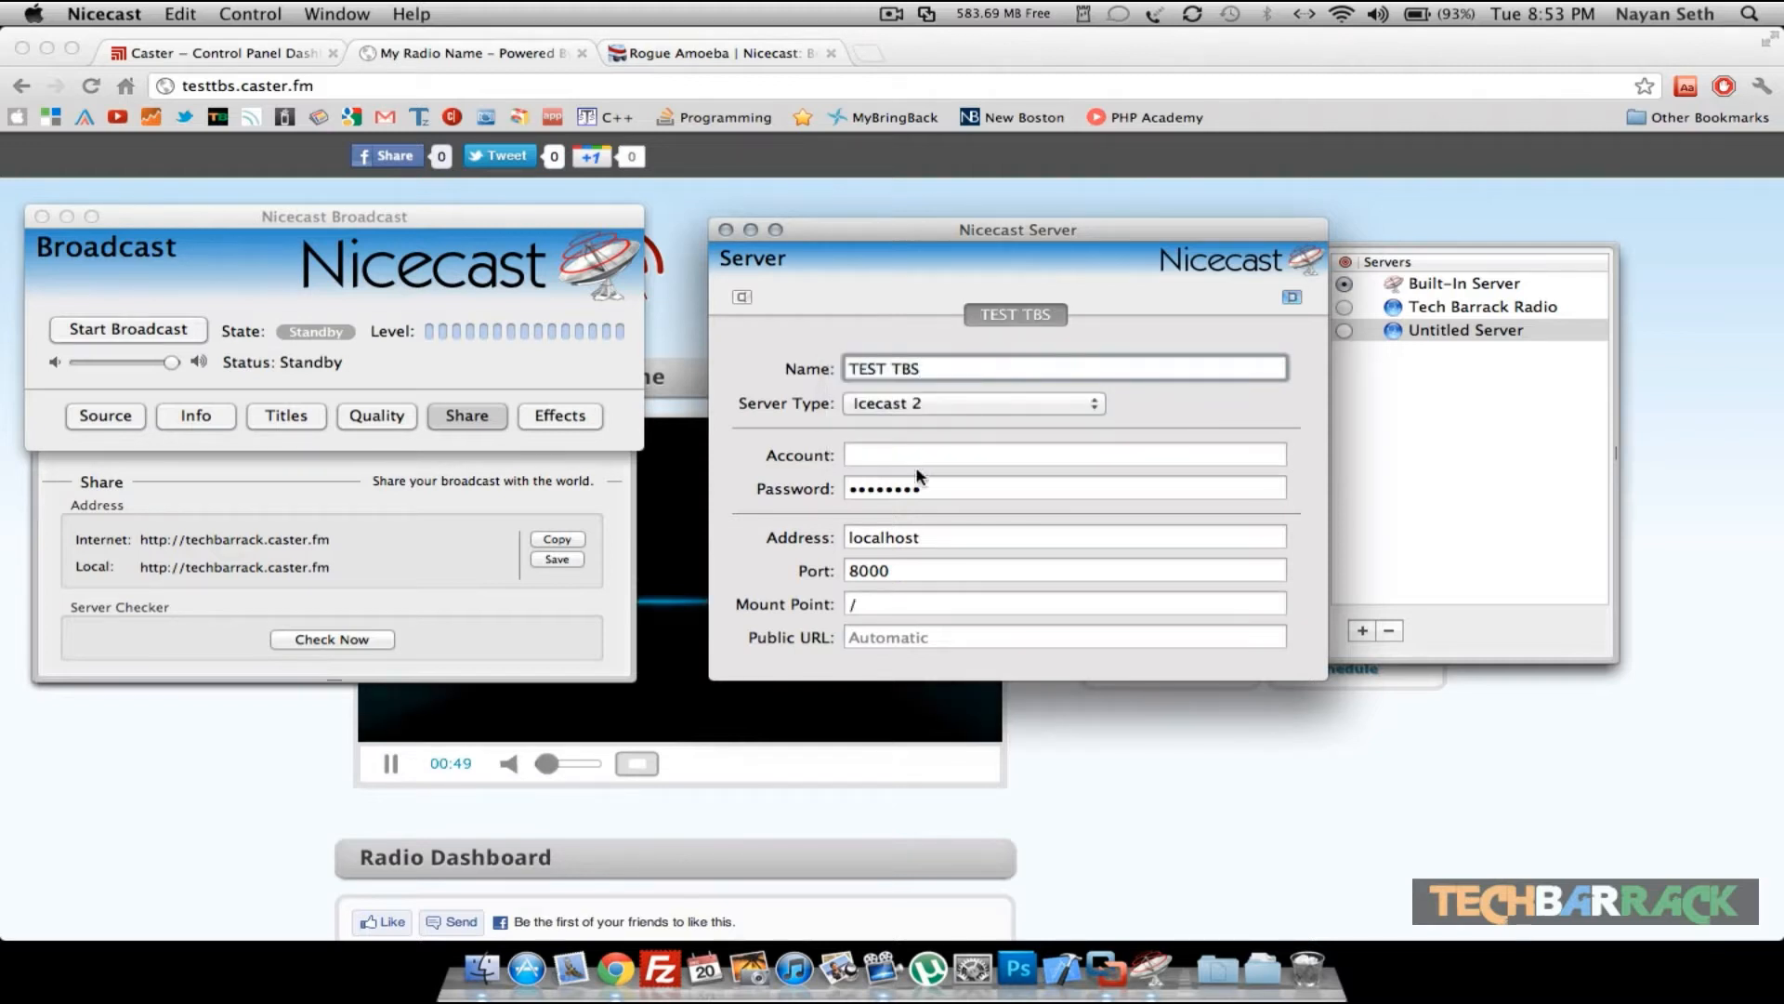
- Enter the station's broadcast password in the server's password field
{"action": "left_click", "coordinate": [888, 456]}
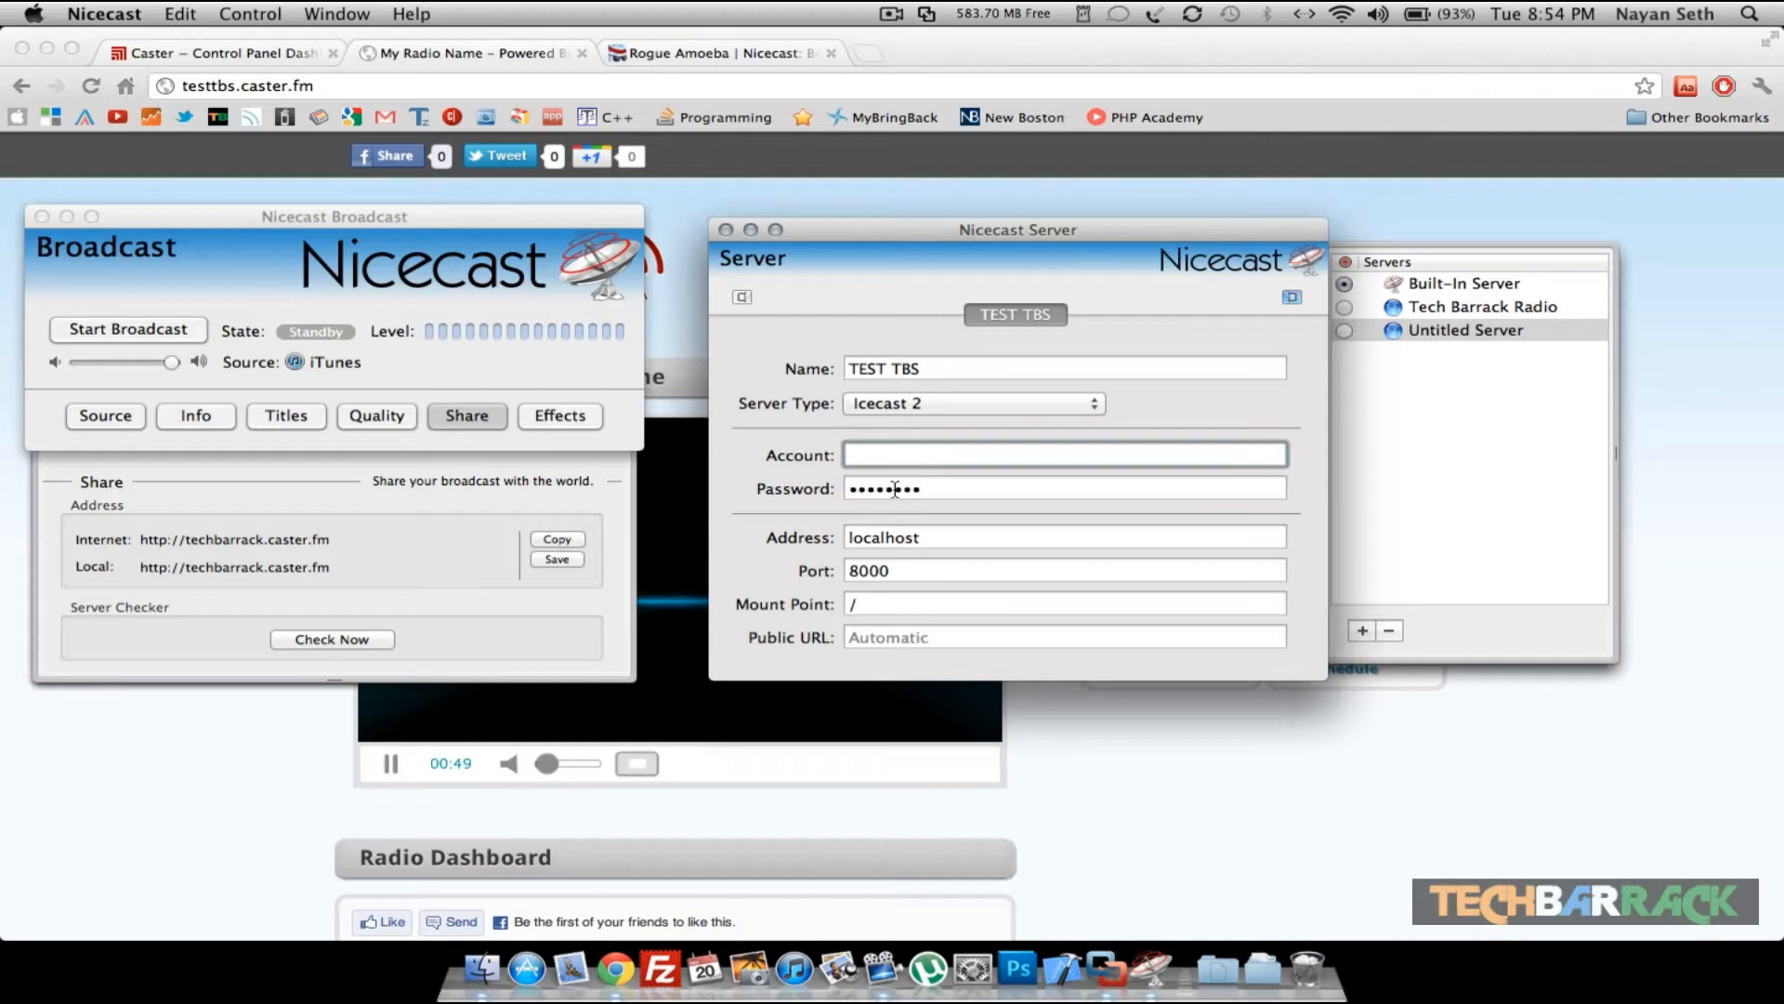
{"action": "key", "text": "Tab"}
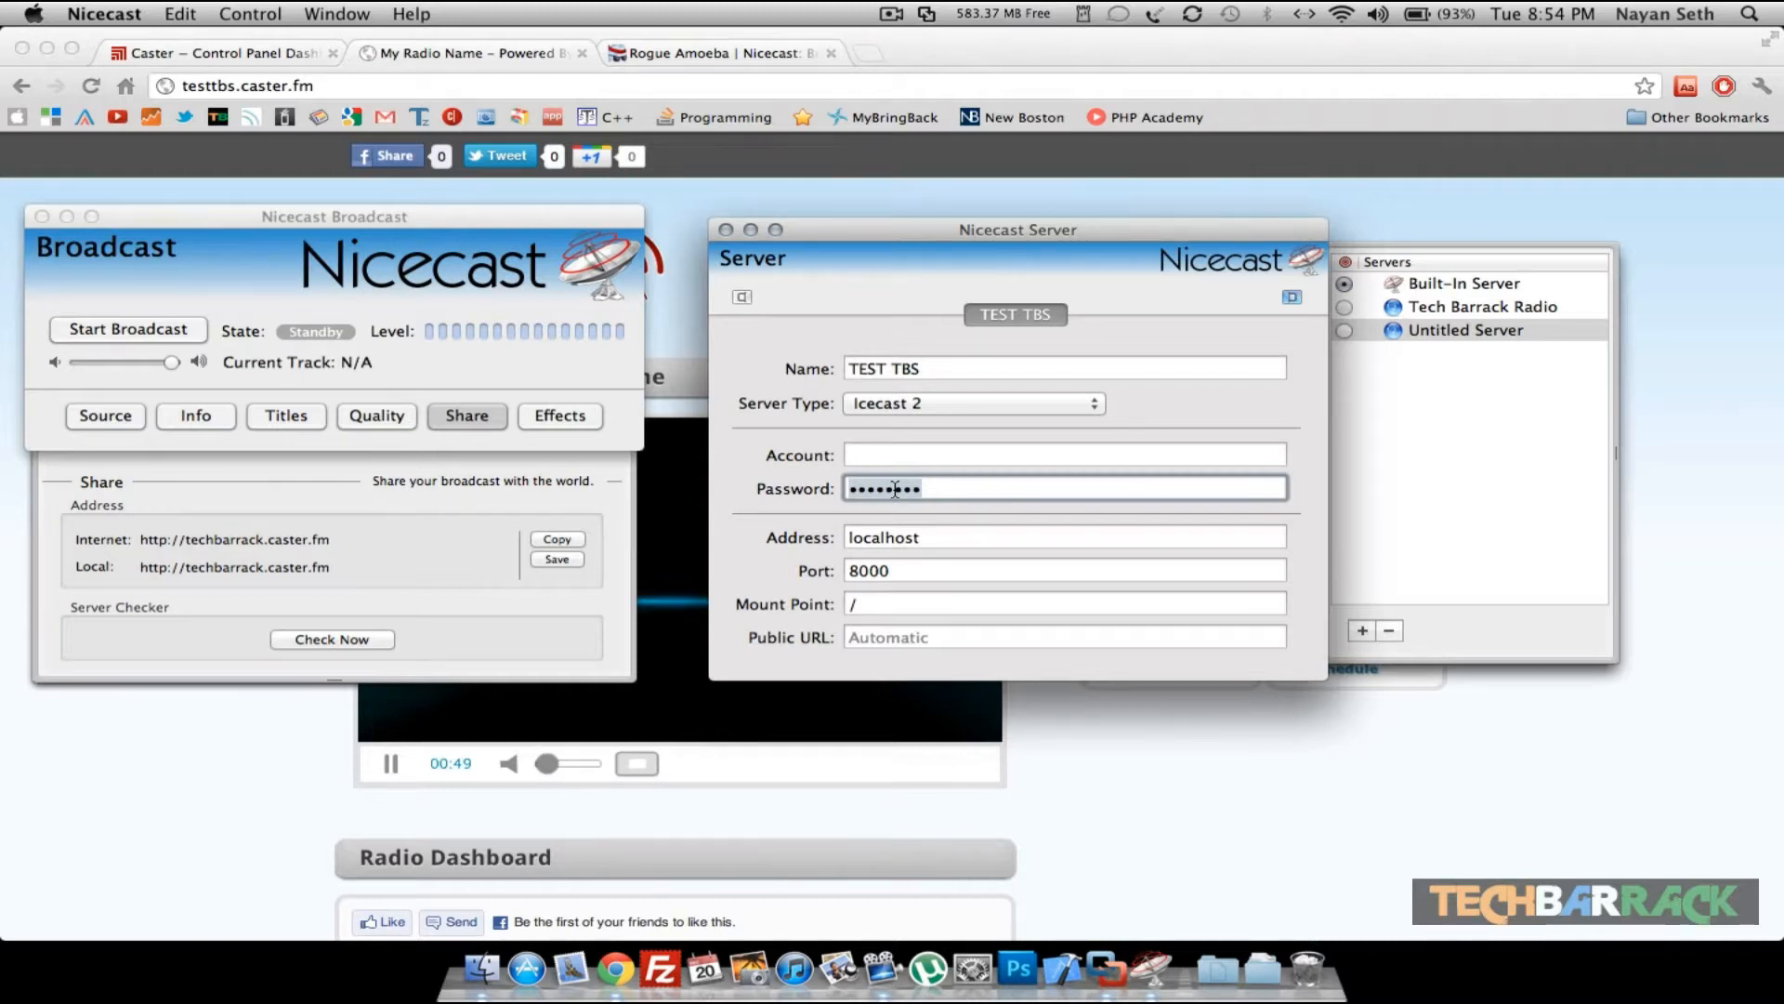
{"action": "type", "text": "•••••"}
- Copy the server IP from the Caster.fm dashboard and paste it as the server address 173.193.202.125
{"action": "left_click", "coordinate": [923, 539]}
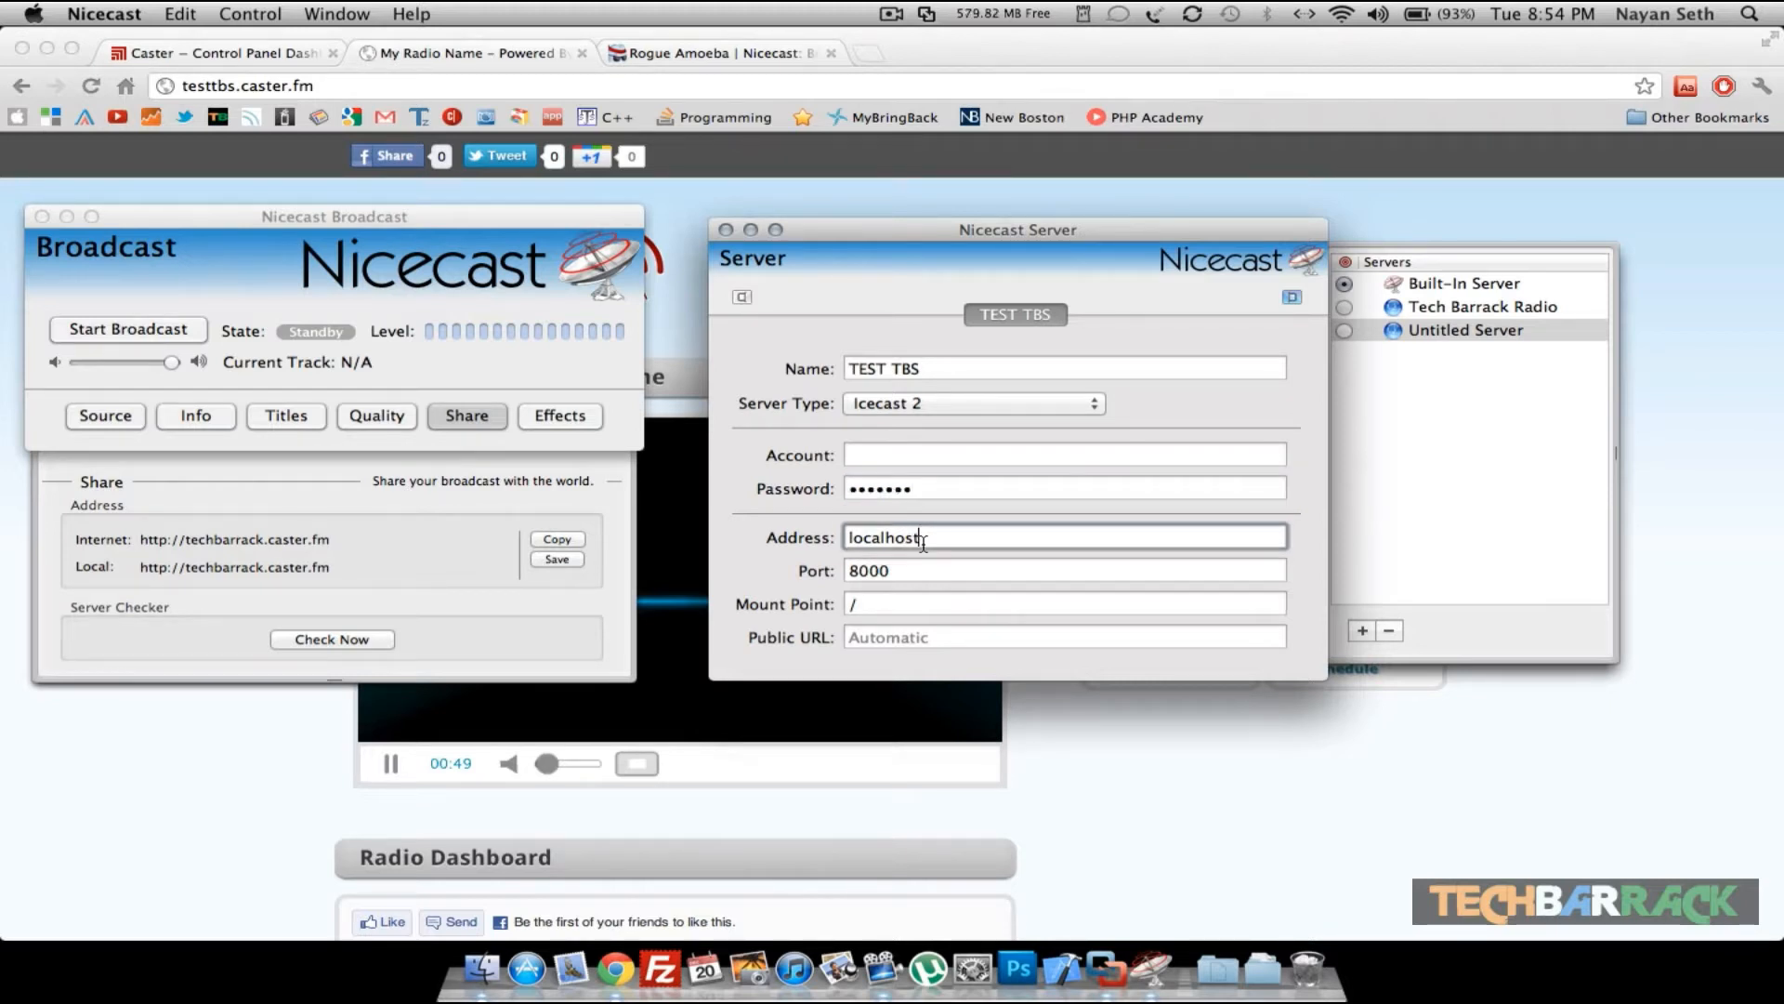
{"action": "double_click", "coordinate": [923, 539]}
{"action": "left_click", "coordinate": [251, 58]}
{"action": "left_click", "coordinate": [490, 382]}
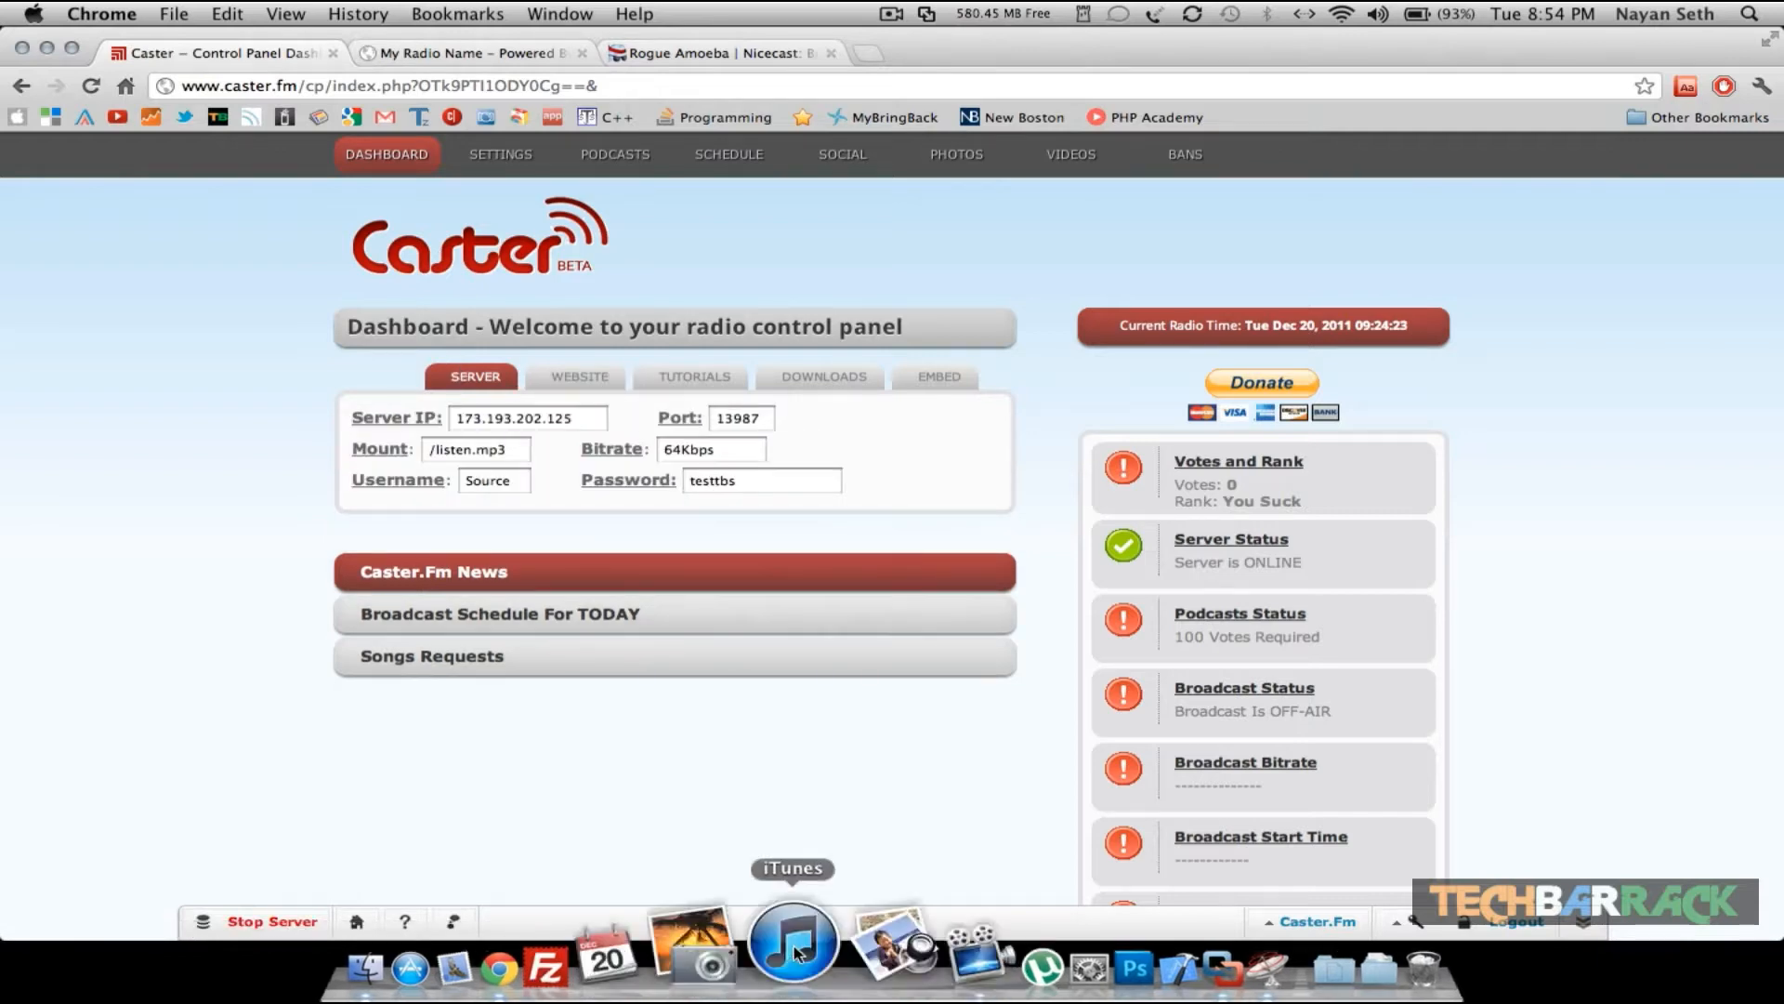
{"action": "left_click", "coordinate": [1159, 965]}
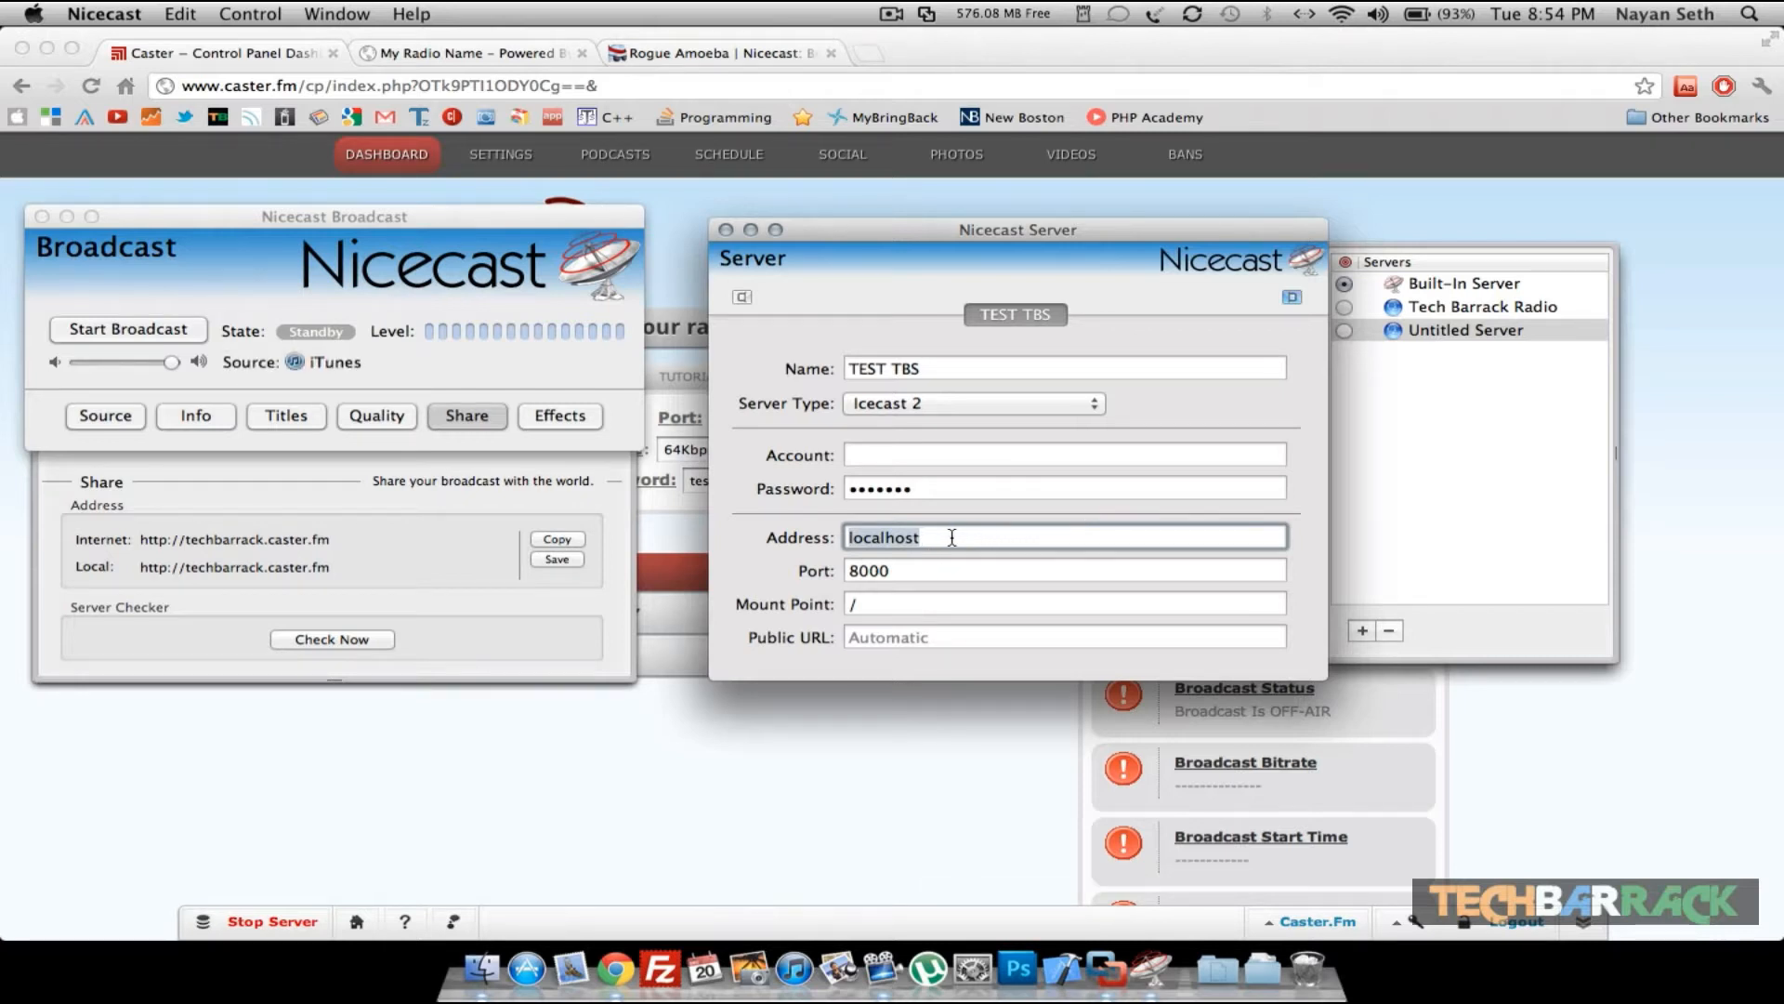
{"action": "left_click", "coordinate": [631, 751]}
{"action": "double_click", "coordinate": [482, 417]}
{"action": "key", "text": "super+c"}
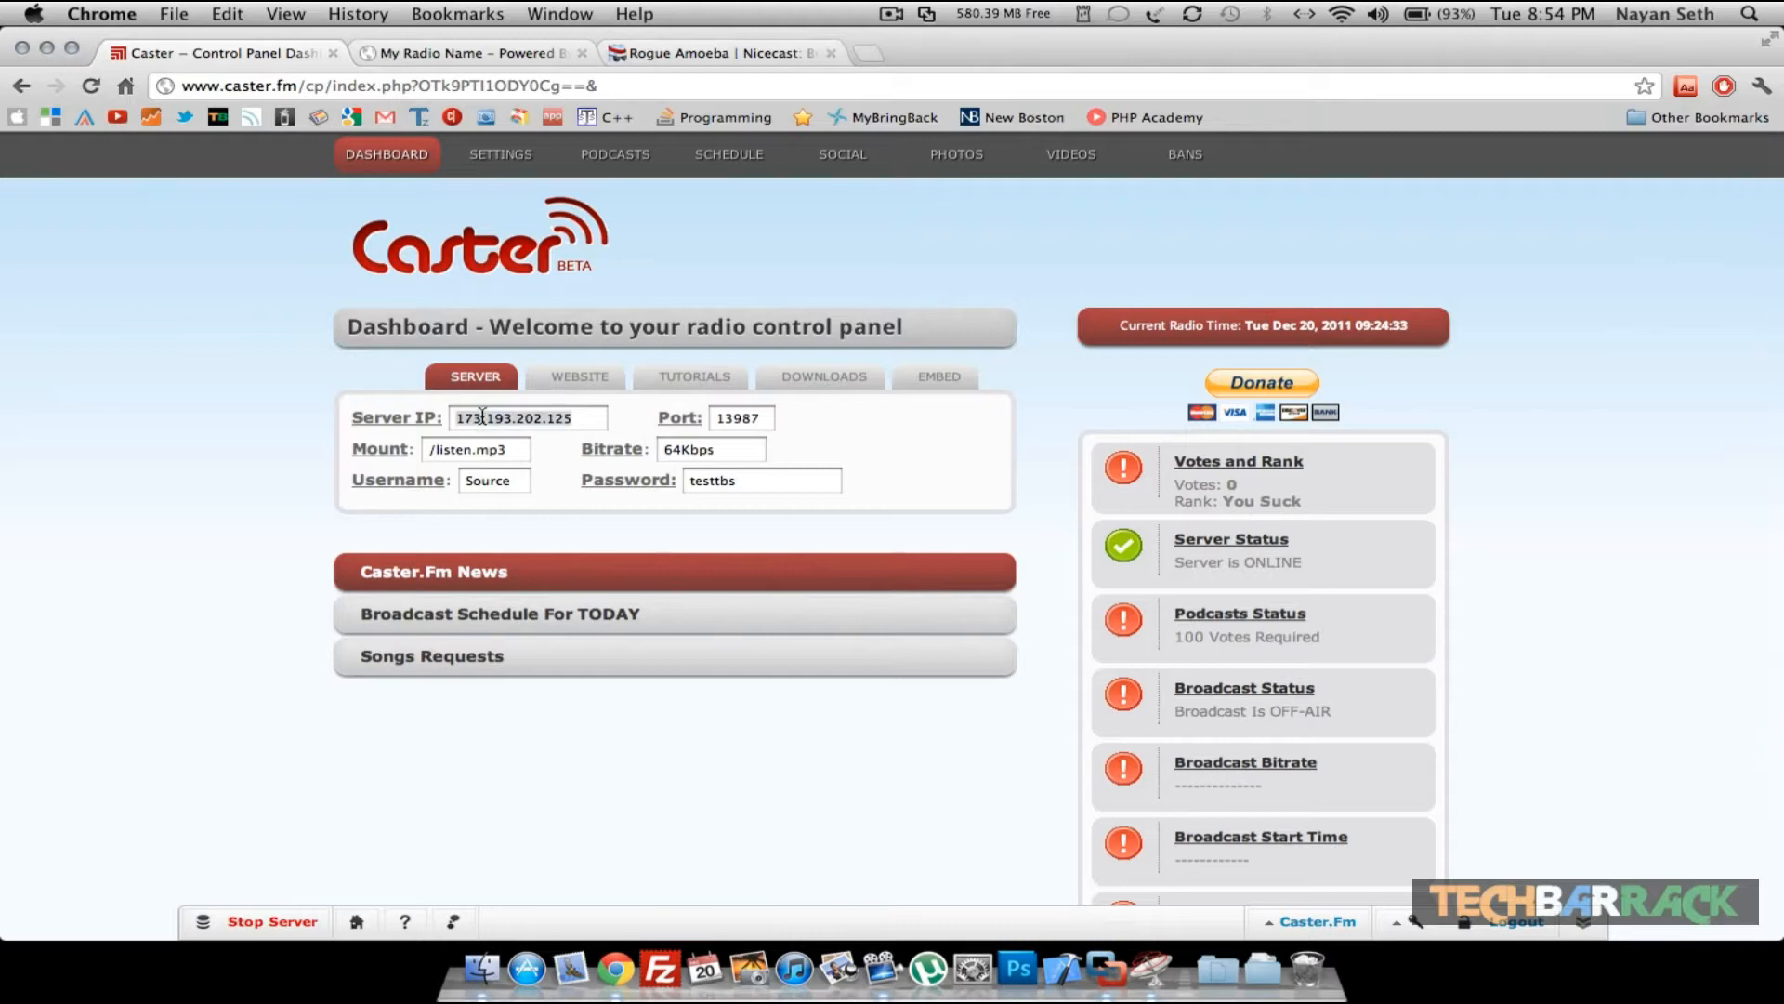
{"action": "left_click", "coordinate": [1150, 978]}
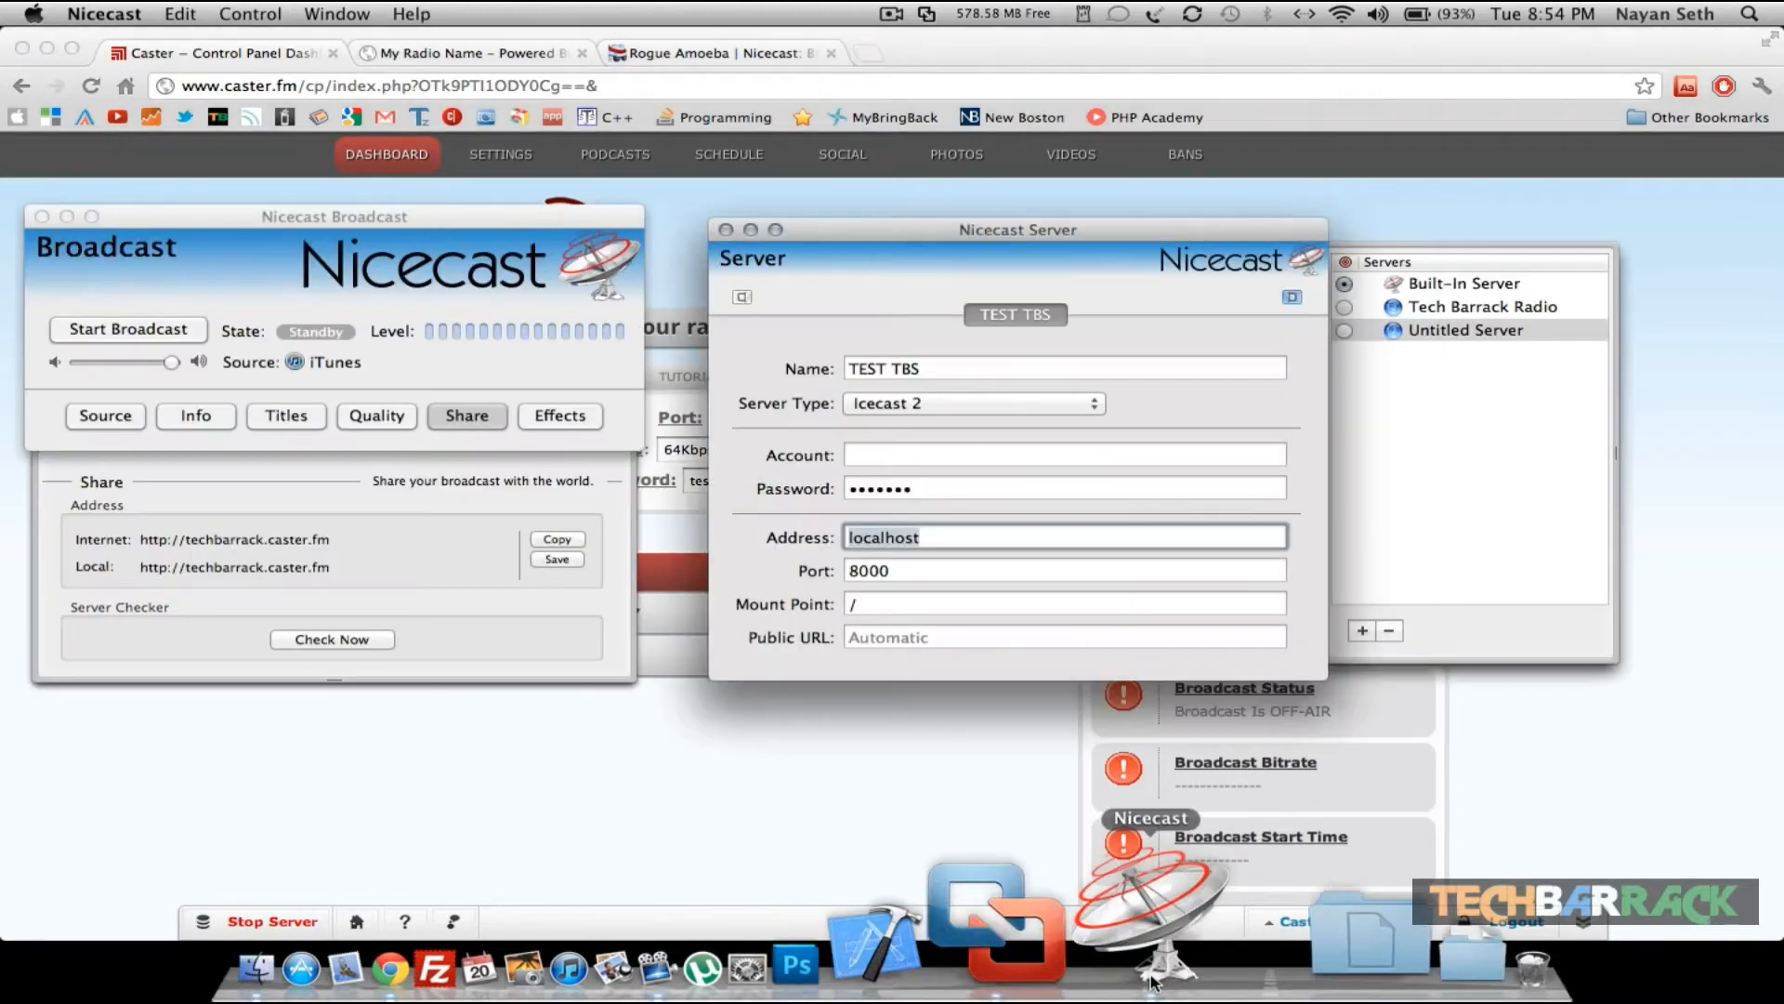
{"action": "key", "text": "super+v"}
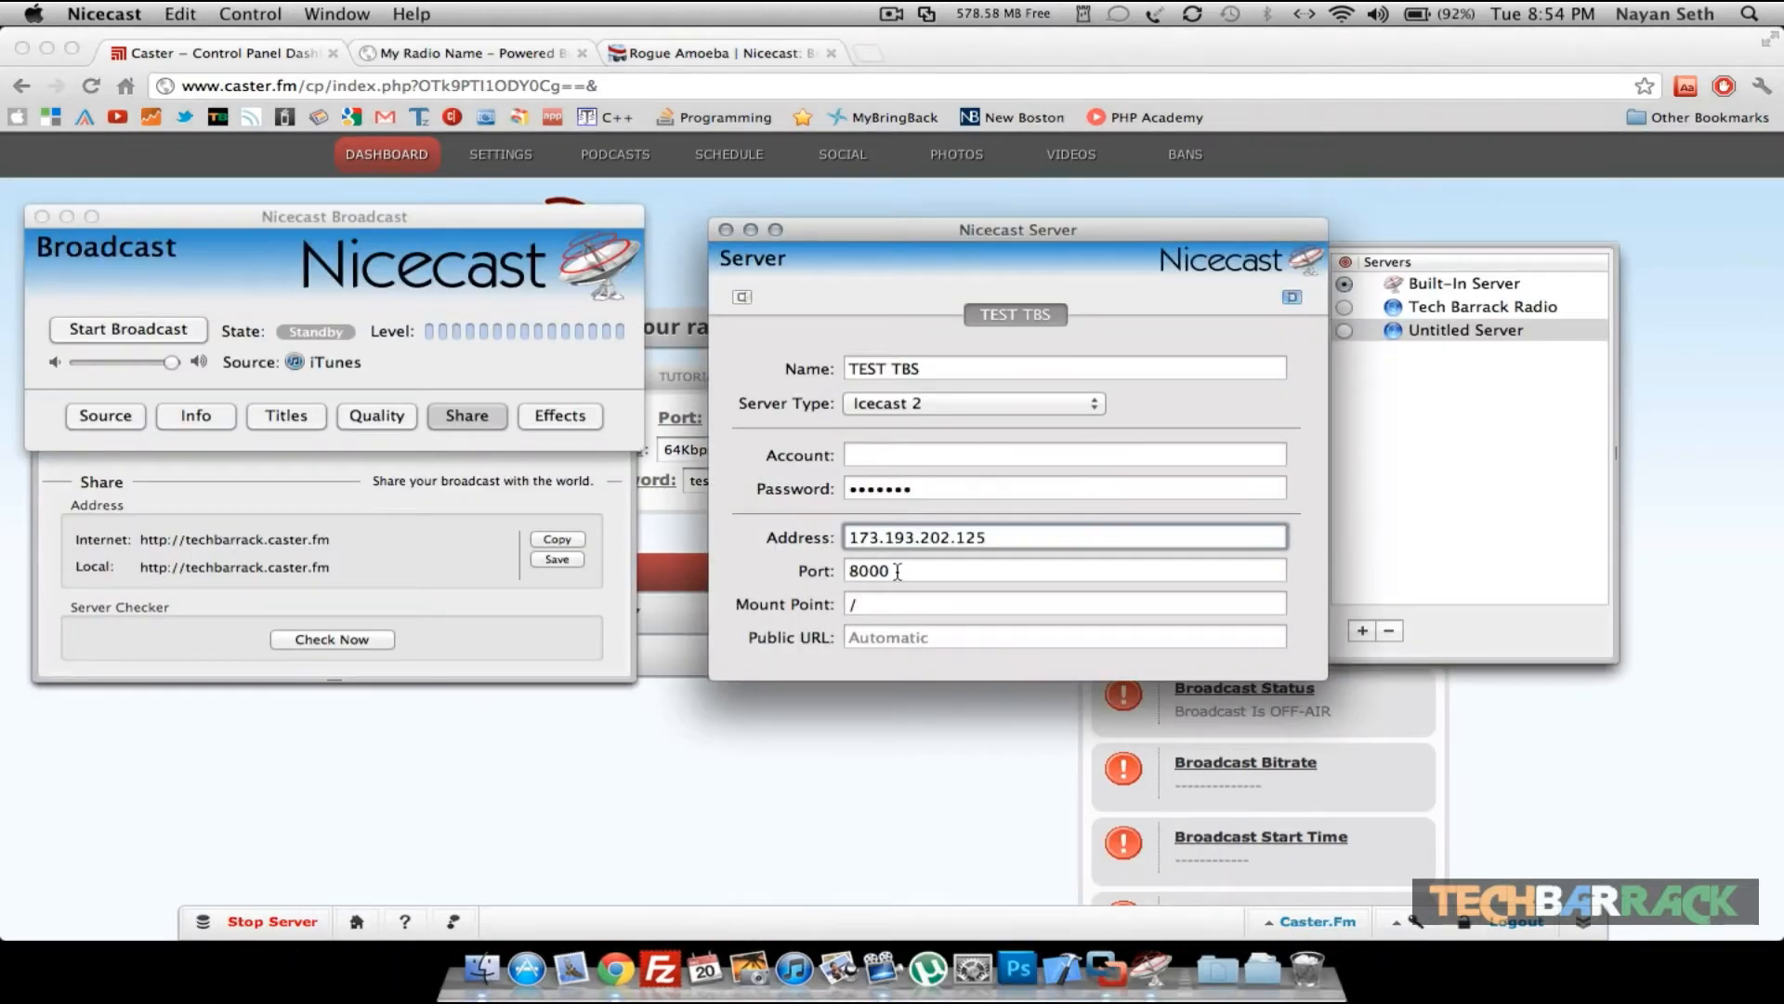
- Copy the port from the Caster.fm dashboard and paste it as the server port 13987
{"action": "left_click", "coordinate": [634, 790]}
{"action": "double_click", "coordinate": [737, 419]}
{"action": "key", "text": "super+c"}
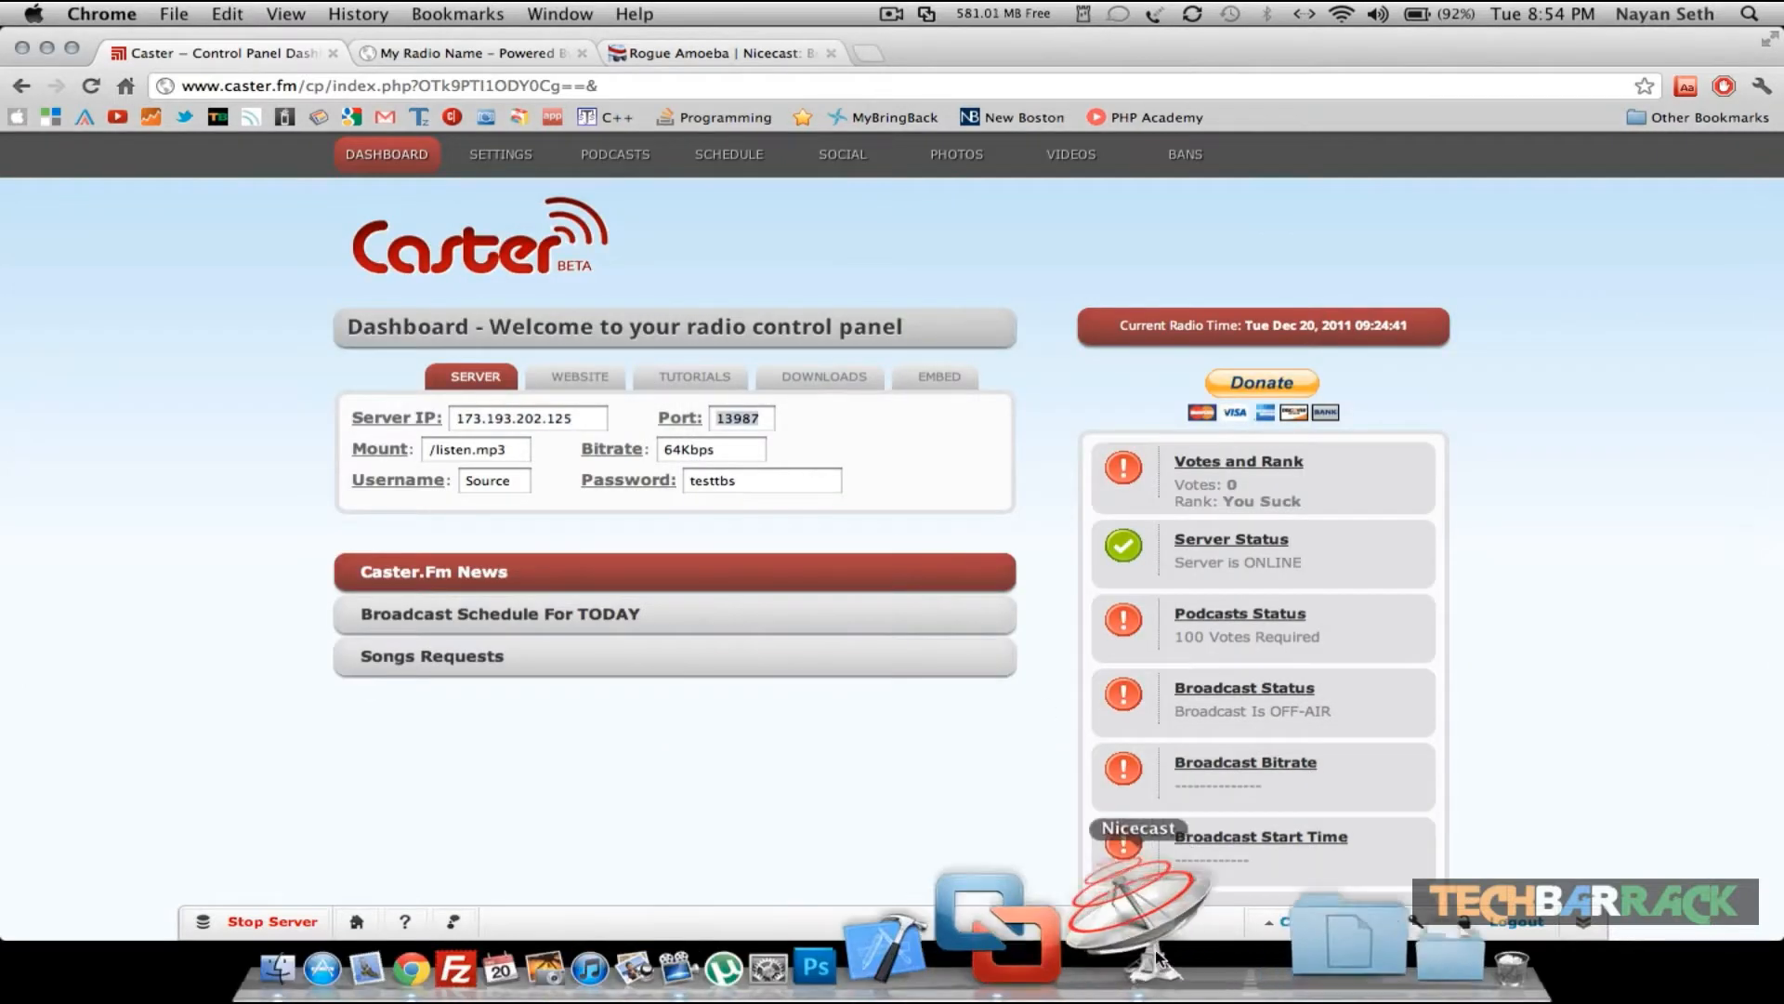
{"action": "left_click", "coordinate": [1151, 976]}
{"action": "double_click", "coordinate": [910, 571]}
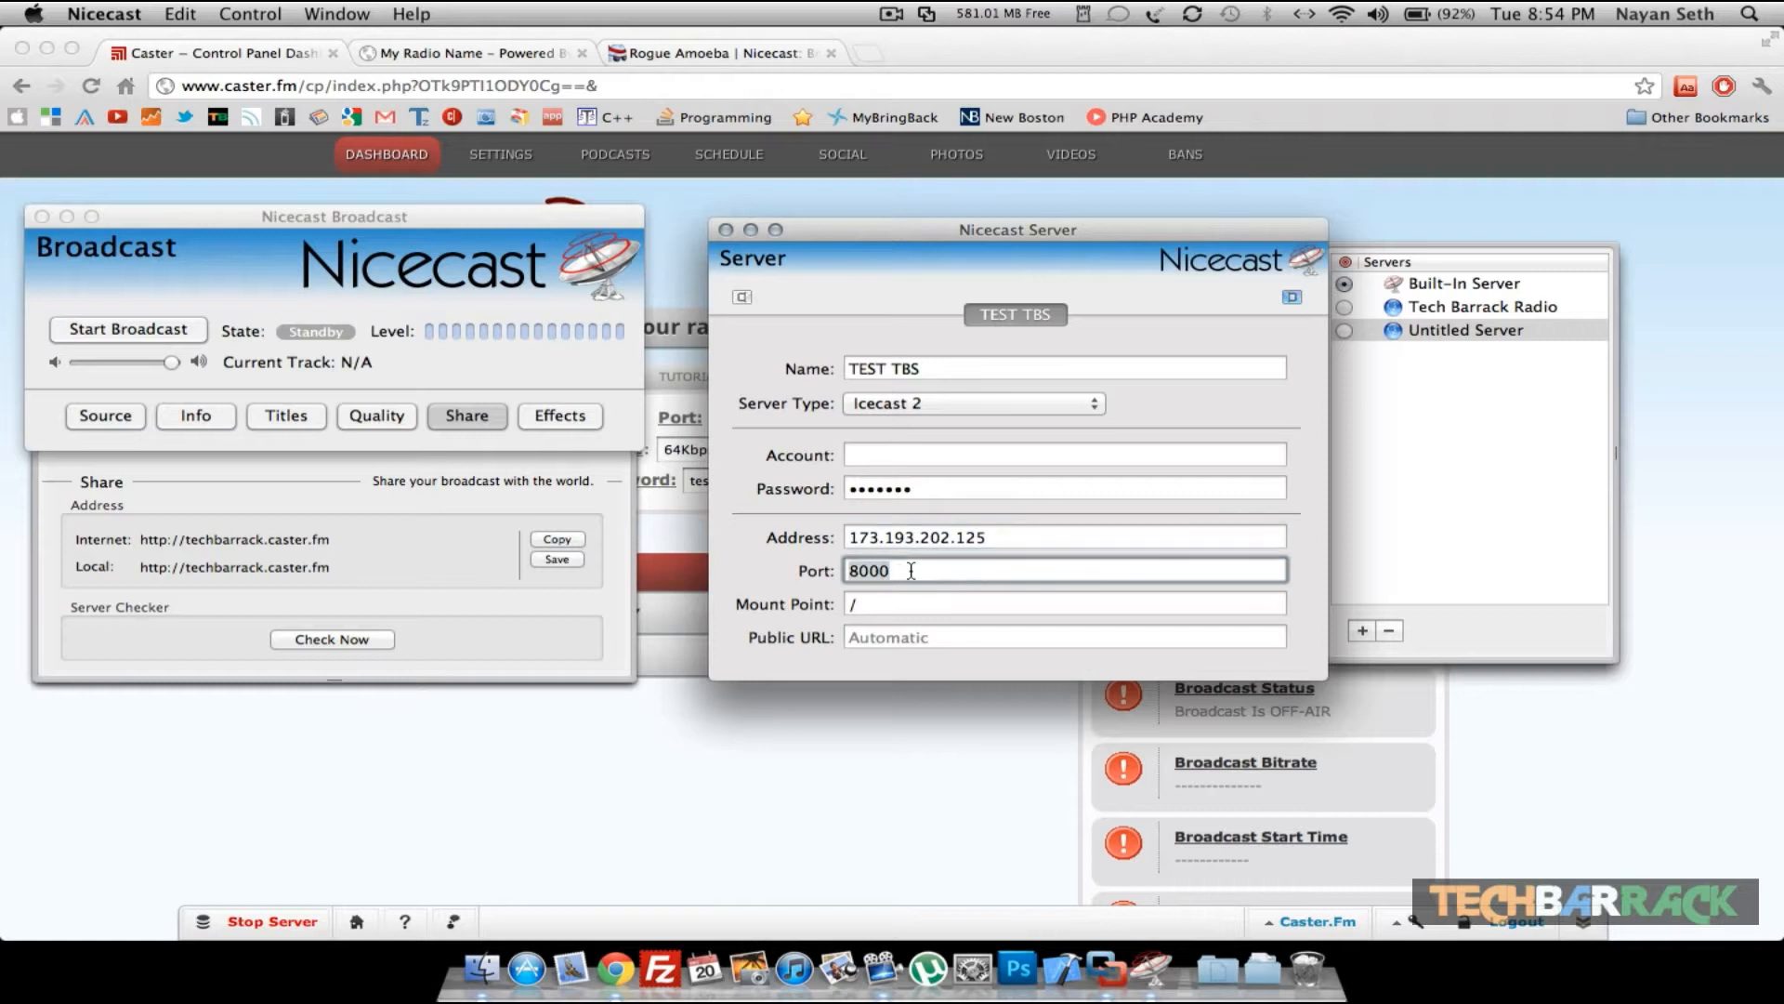
{"action": "key", "text": "super+v"}
- Set the server's mount point to /listen.mp3
{"action": "left_click", "coordinate": [895, 605]}
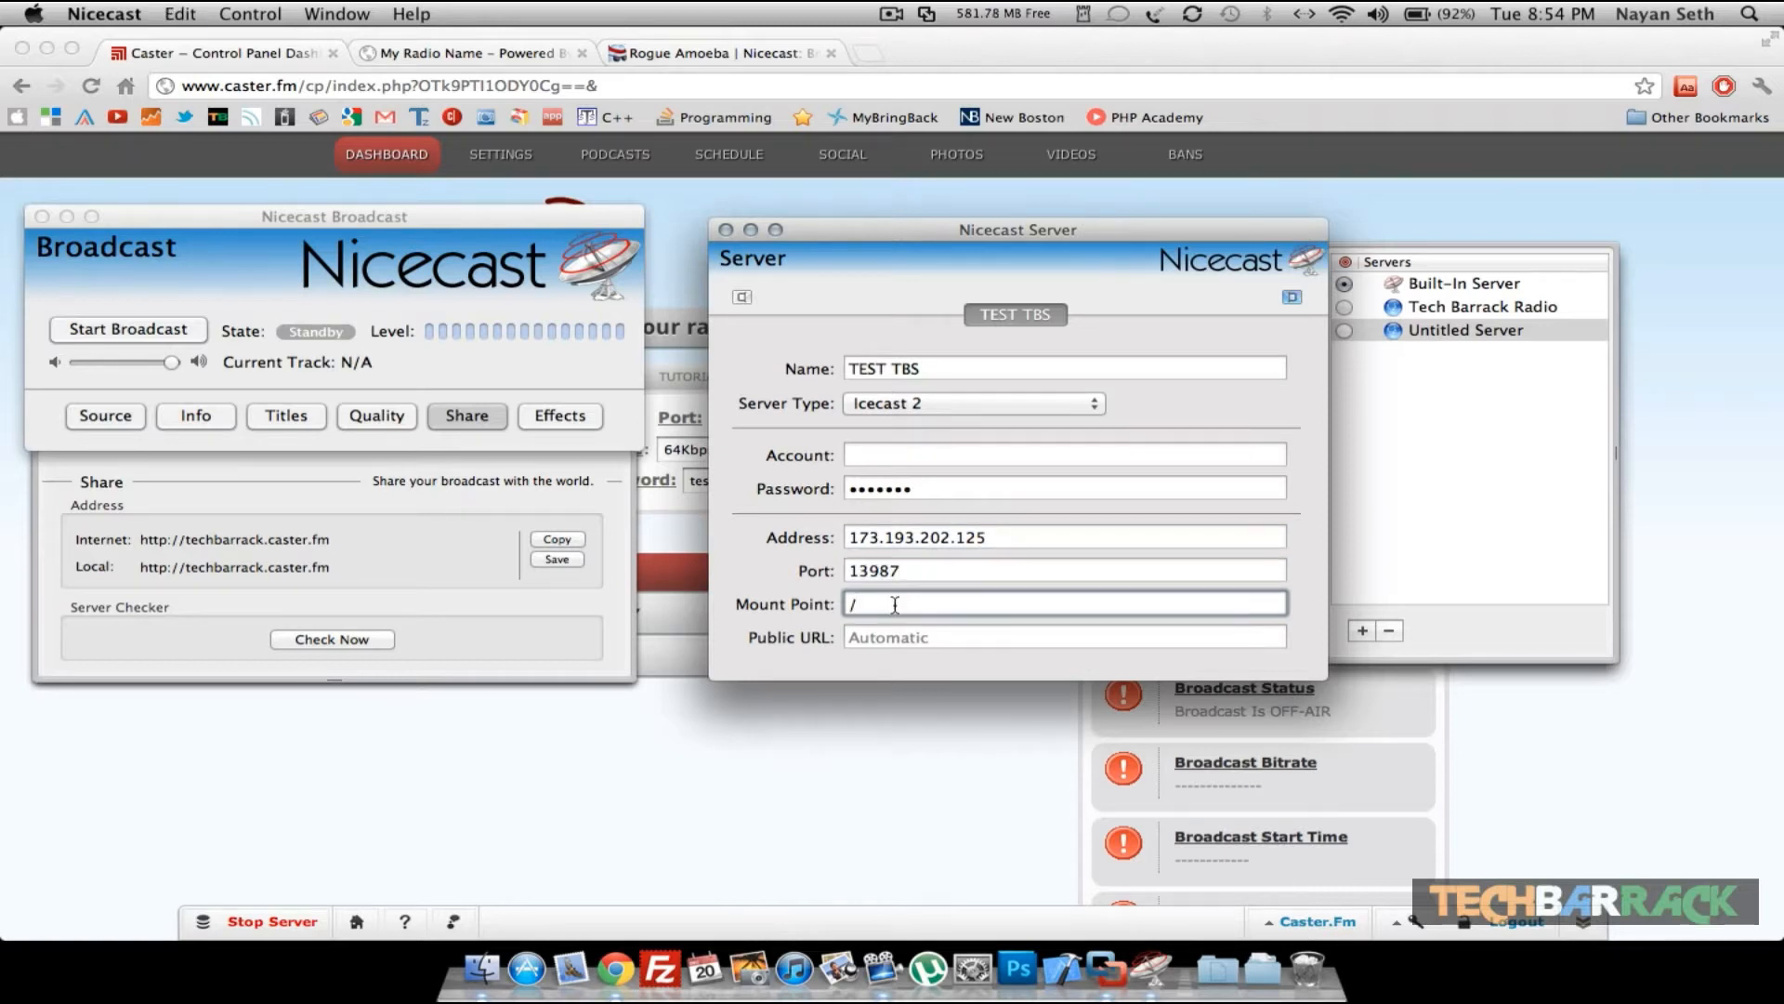
{"action": "type", "text": "listen.mp3"}
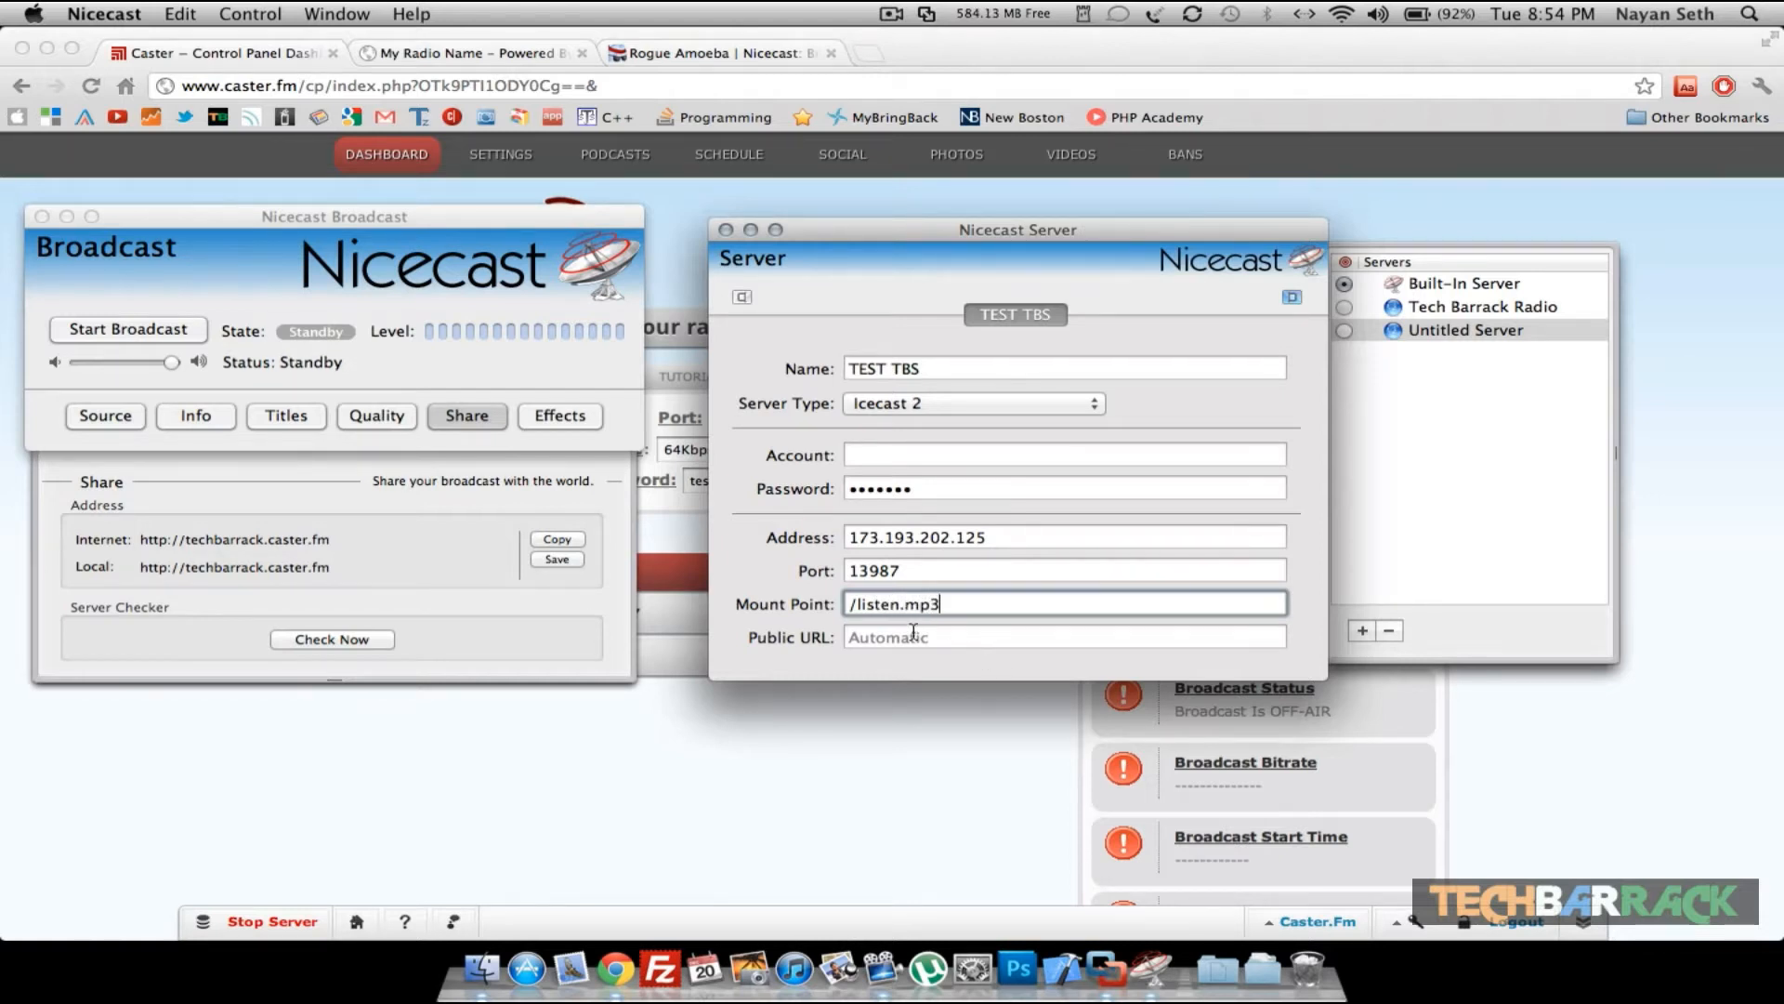
{"action": "left_click", "coordinate": [914, 640]}
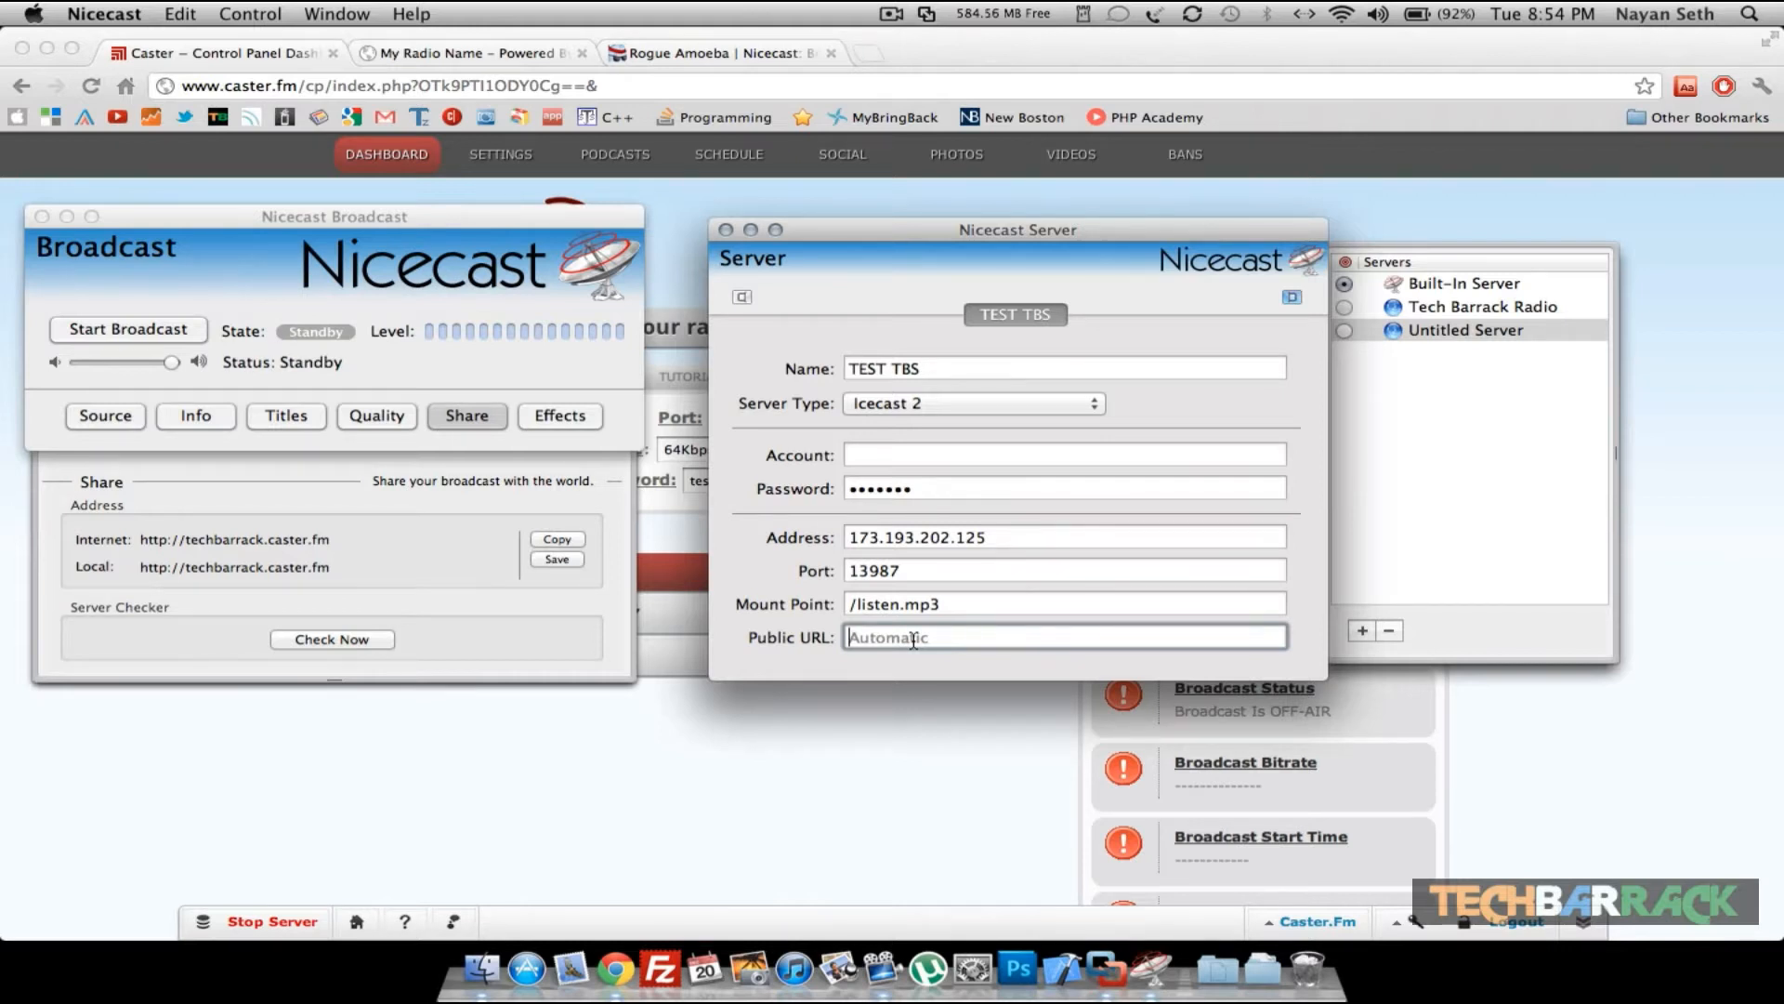
{"action": "type", "text": "htp"}
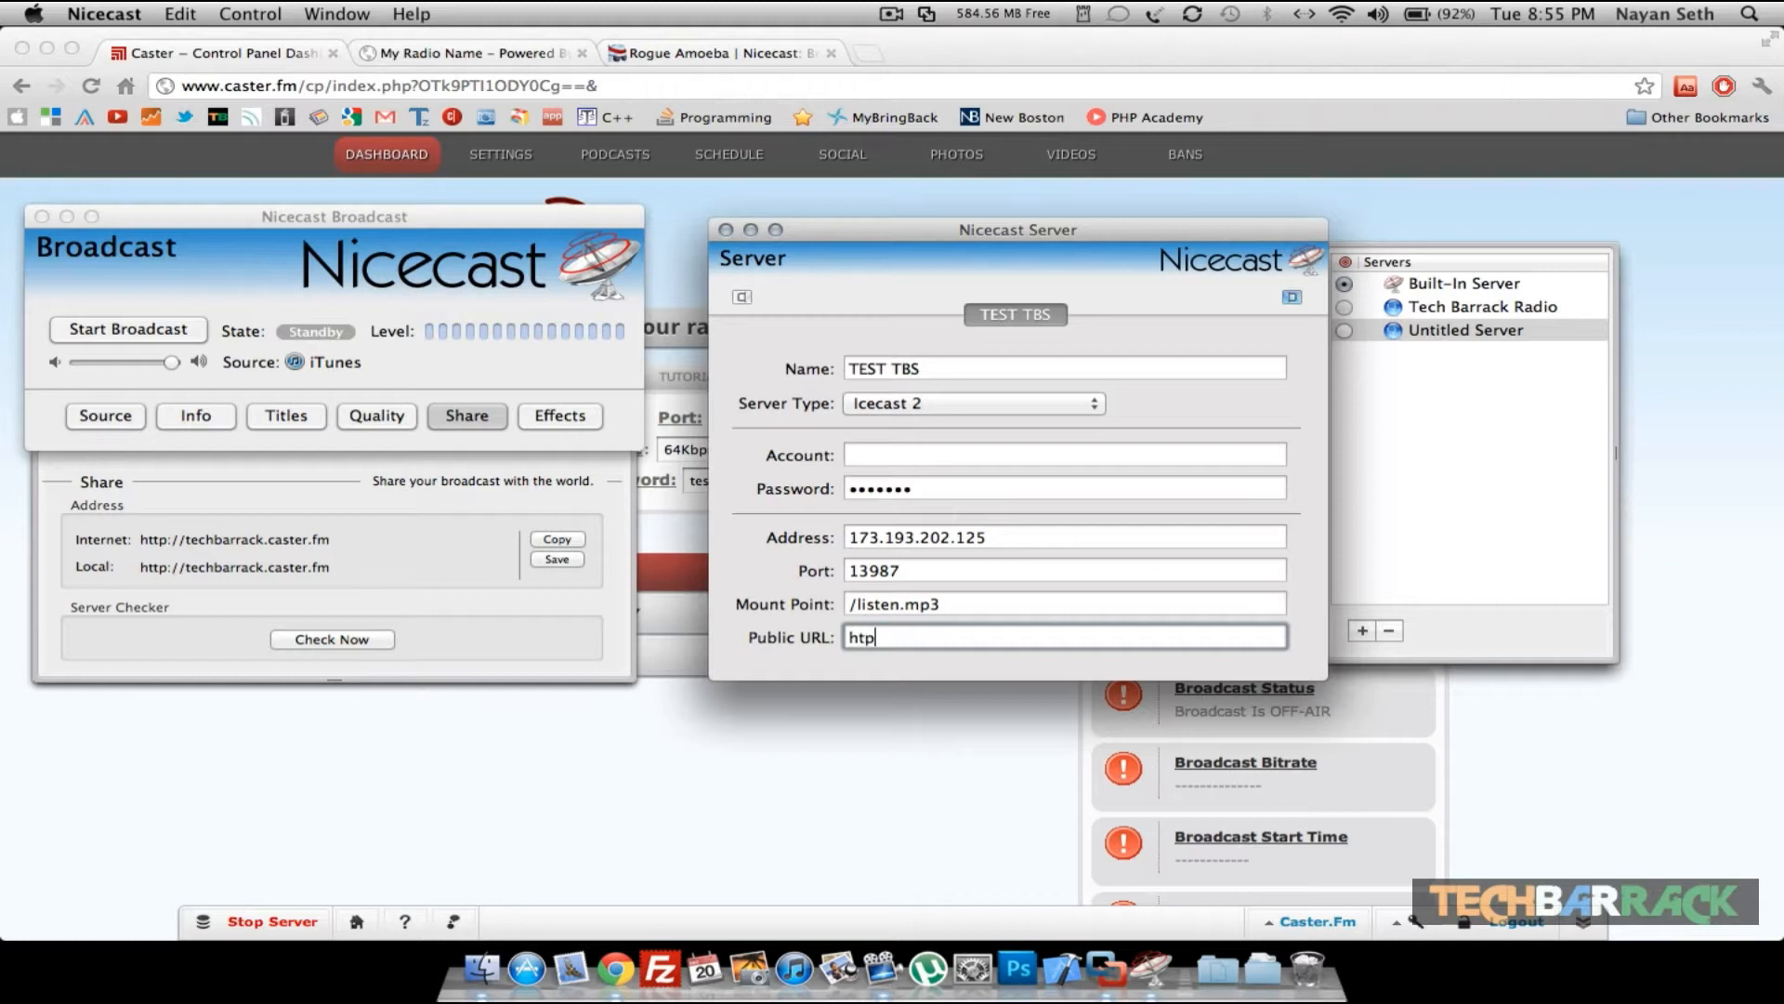
{"action": "type", "text": "tp://testtbs.caster.fm"}
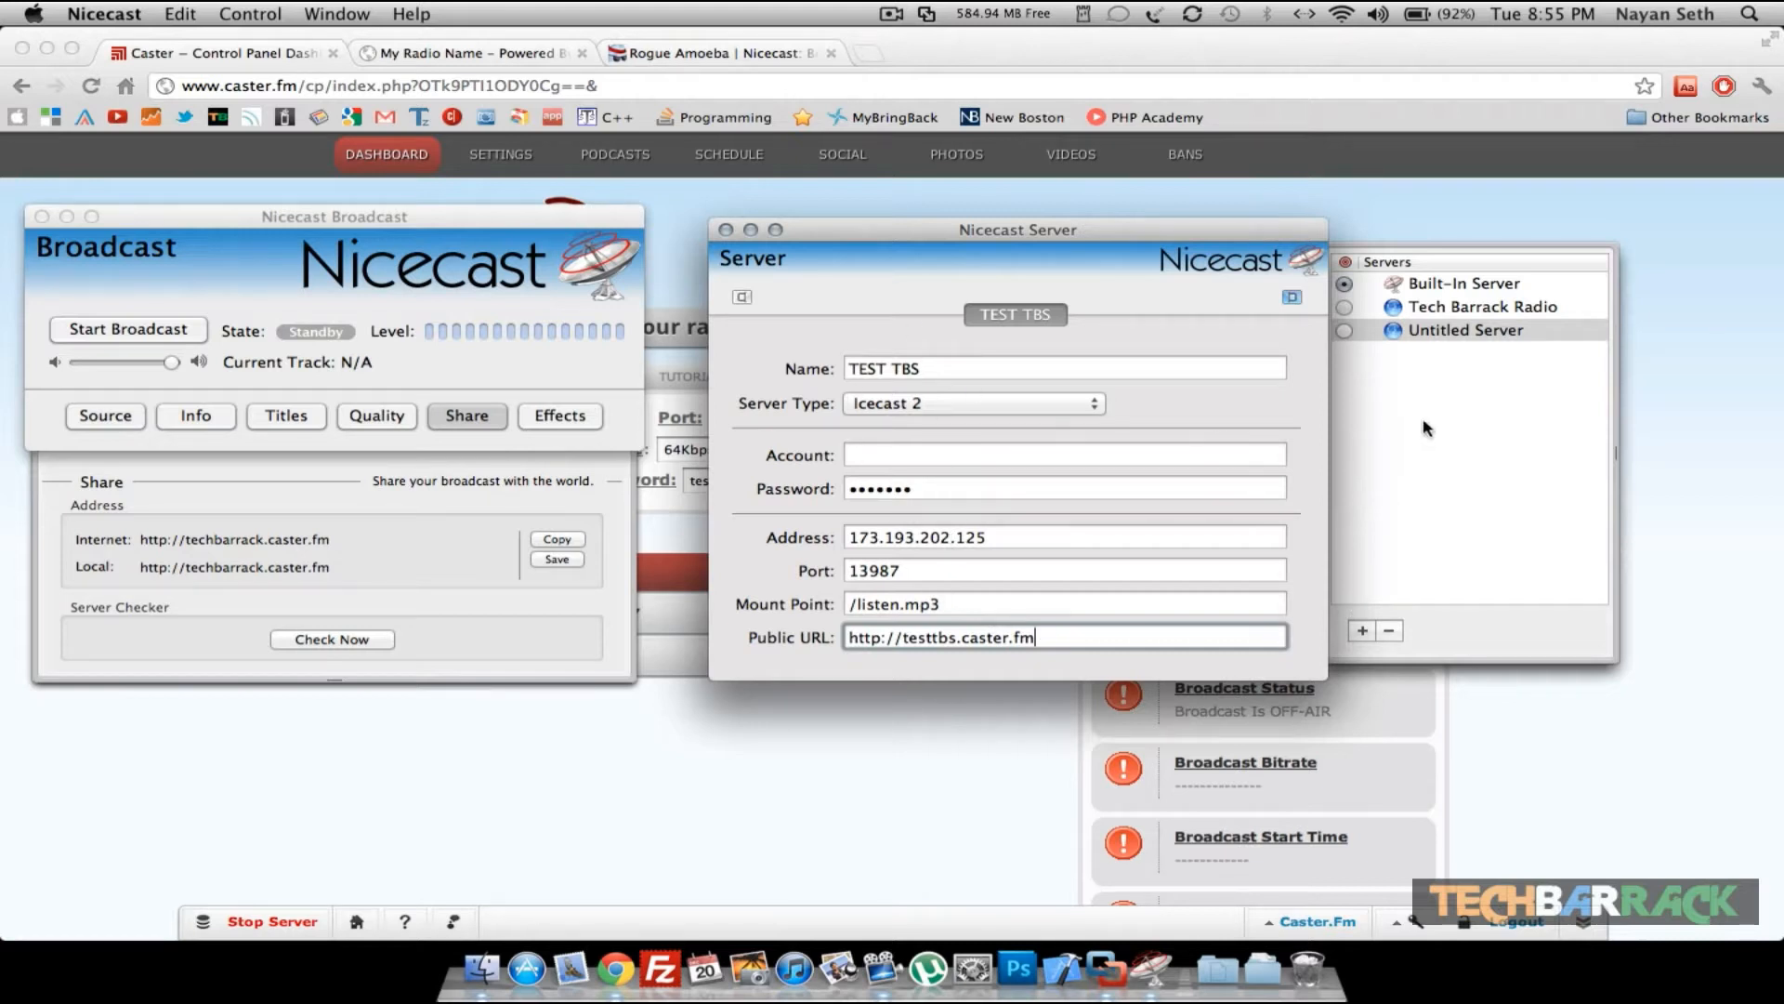
- Select TEST TBS as the active server in the servers list and return to the Broadcast window
{"action": "left_click", "coordinate": [1398, 373]}
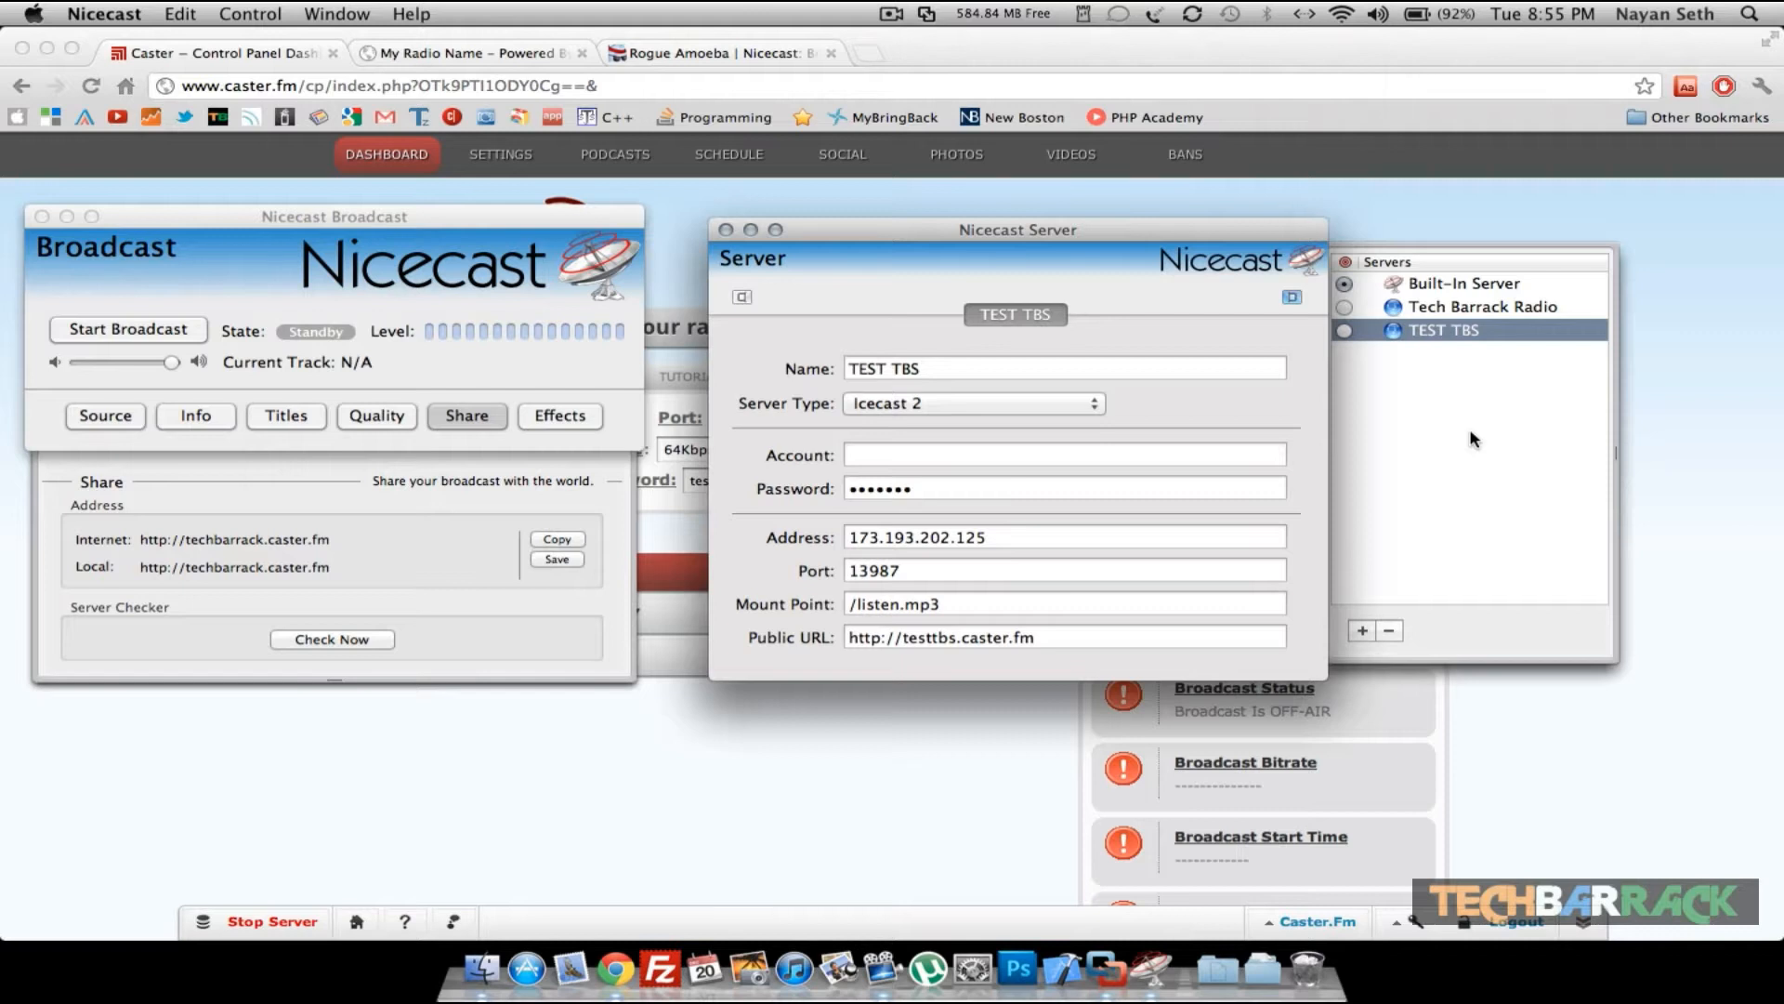
{"action": "left_click", "coordinate": [1343, 330]}
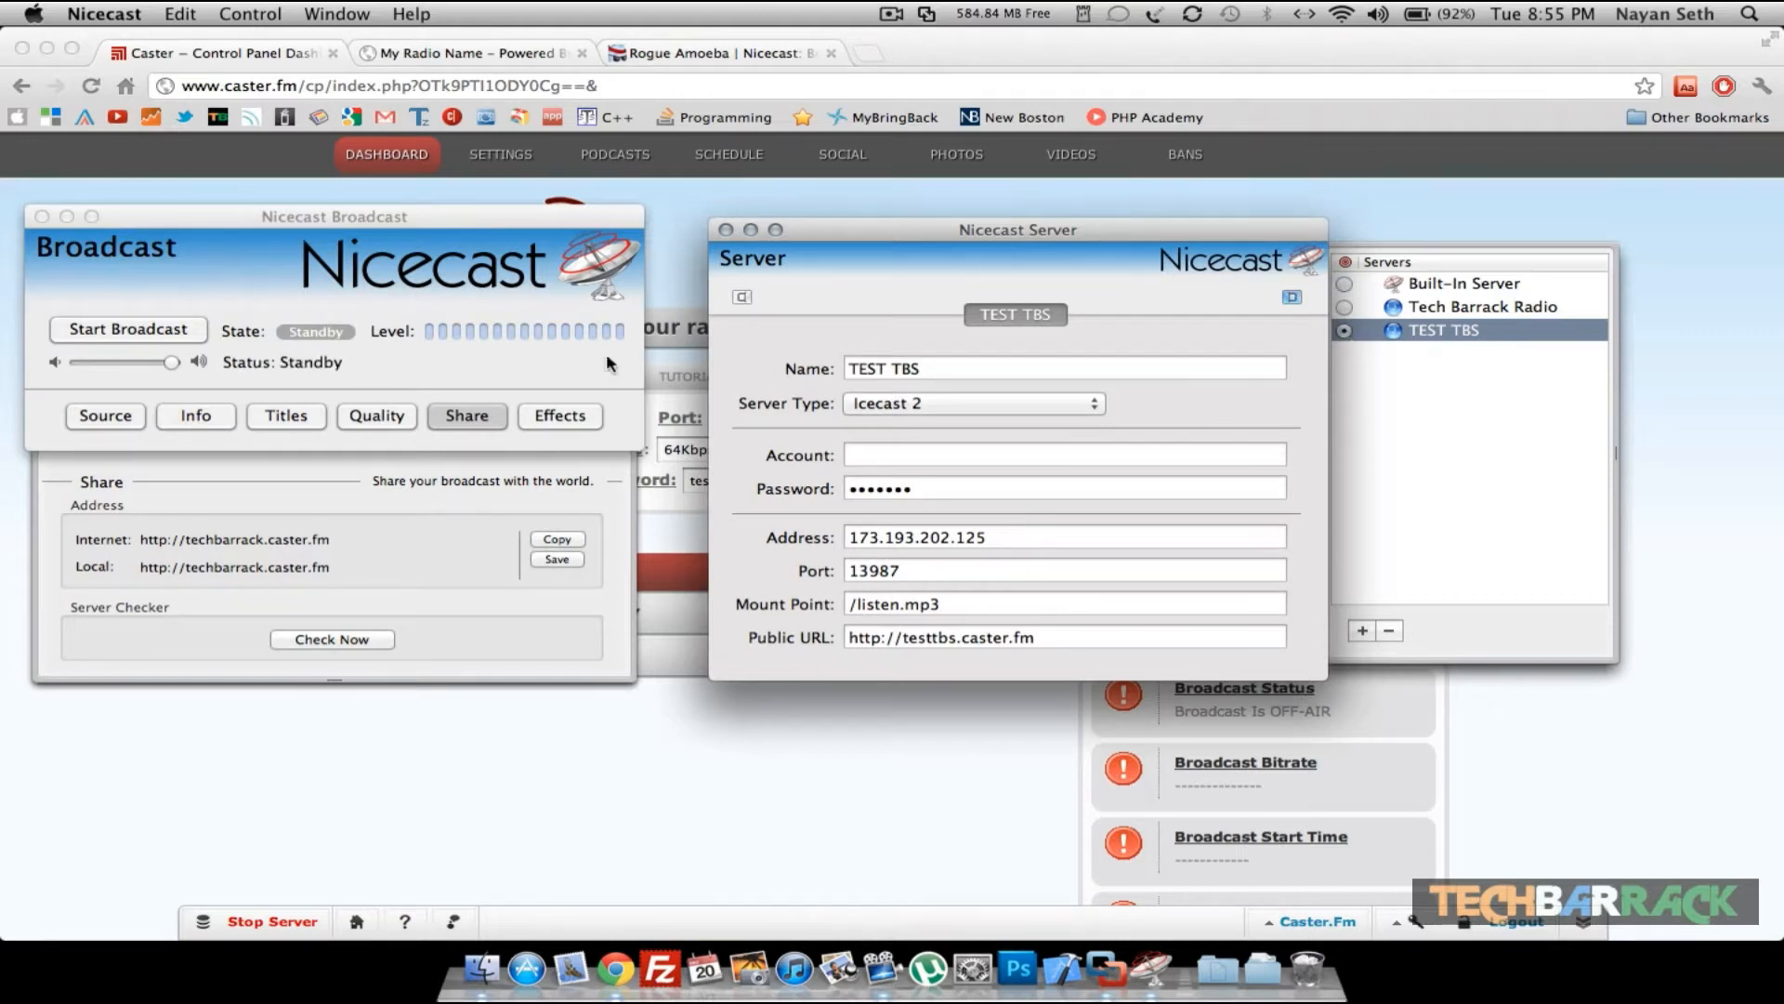
{"action": "left_click", "coordinate": [242, 369]}
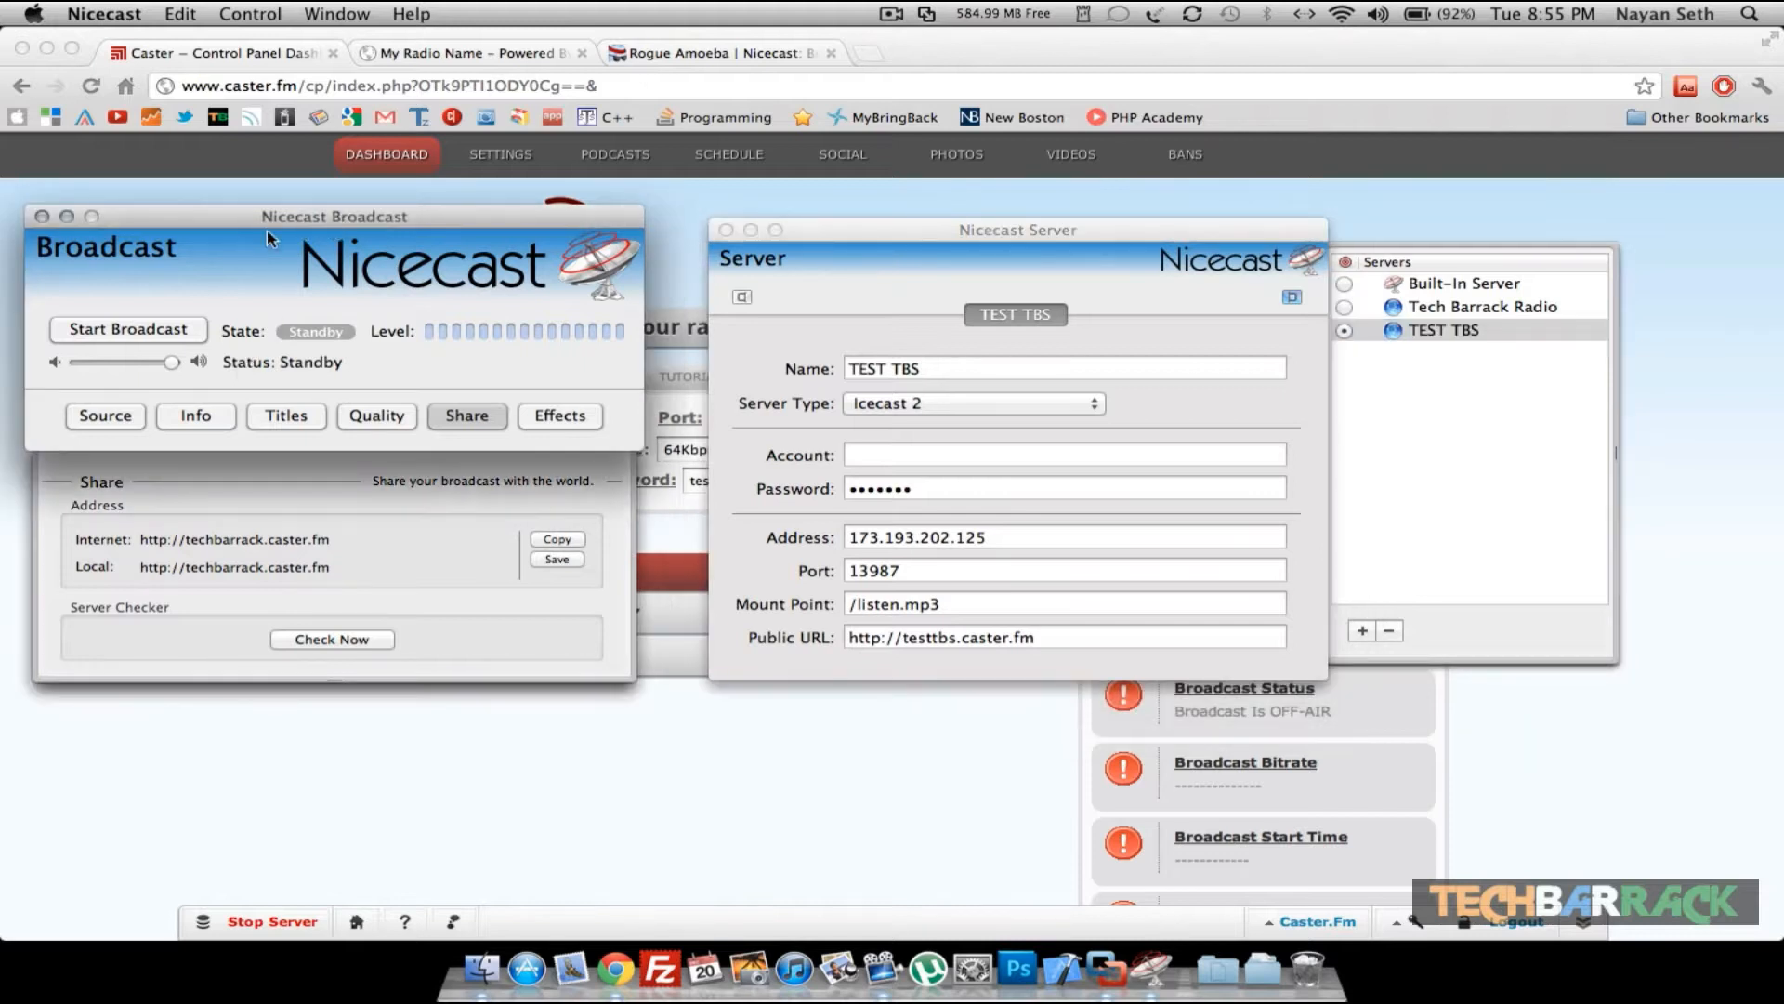
- Review the broadcast window's Source, Info, Titles, Quality, Share and Effects settings
{"action": "left_click", "coordinate": [116, 425]}
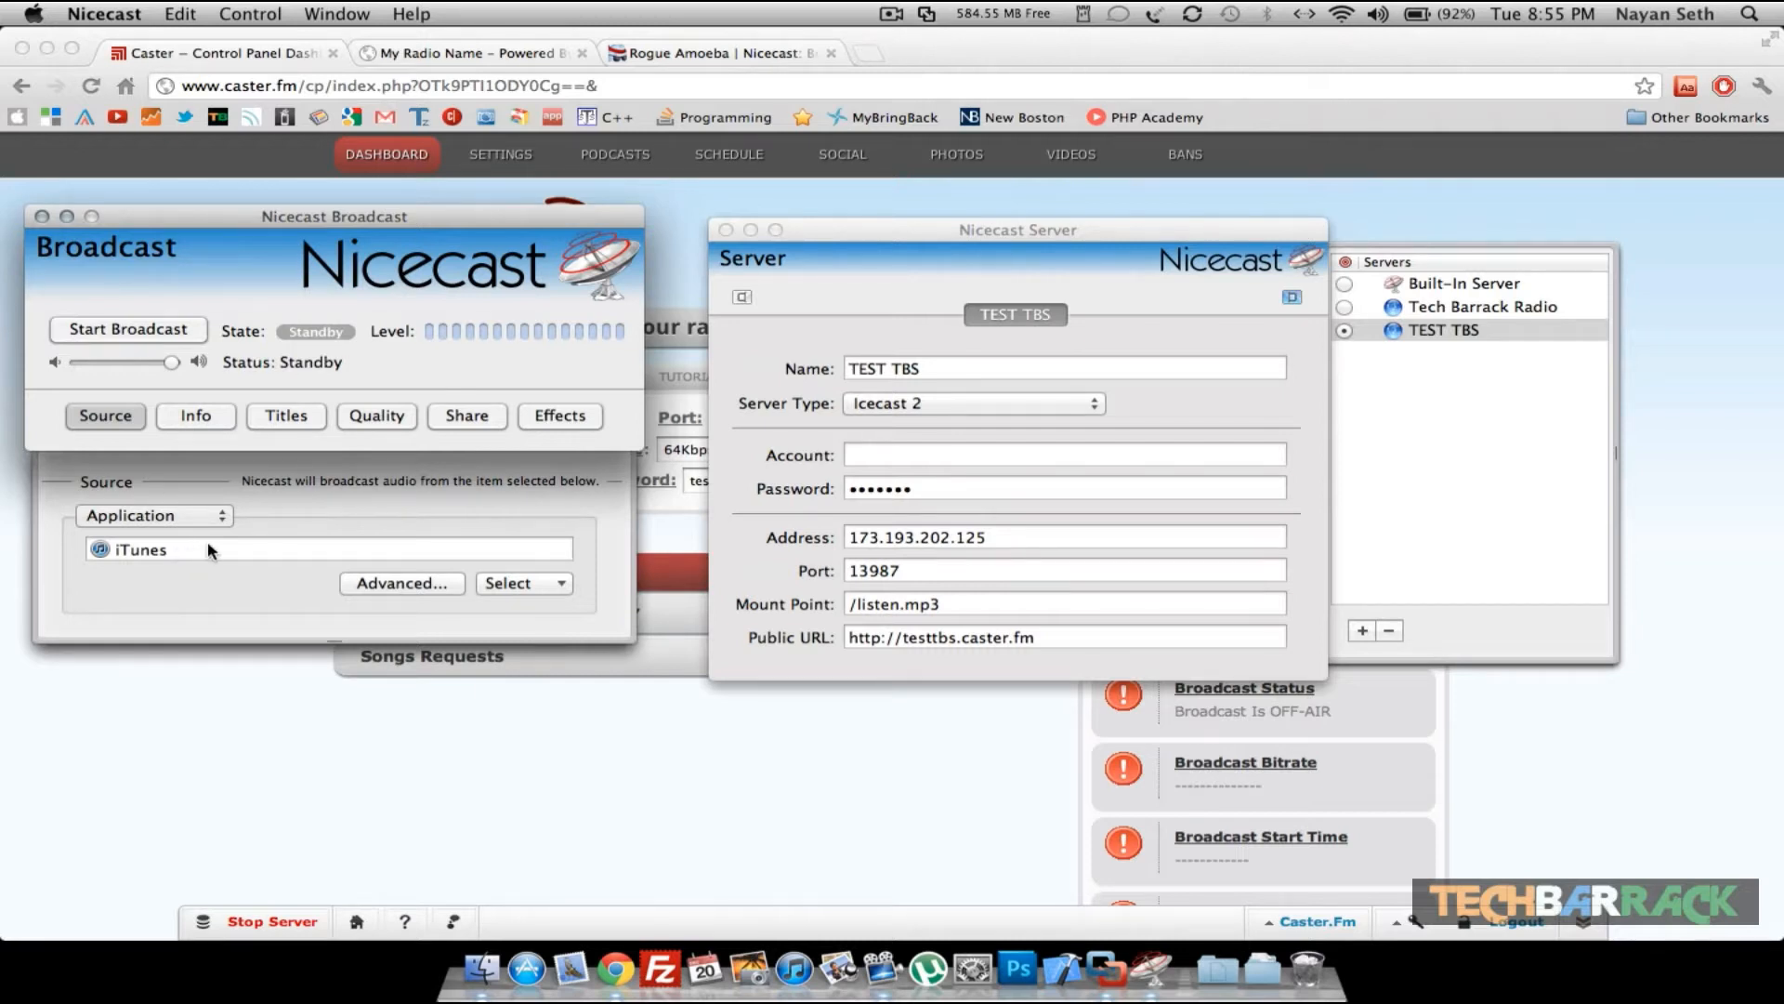
{"action": "left_click", "coordinate": [206, 418]}
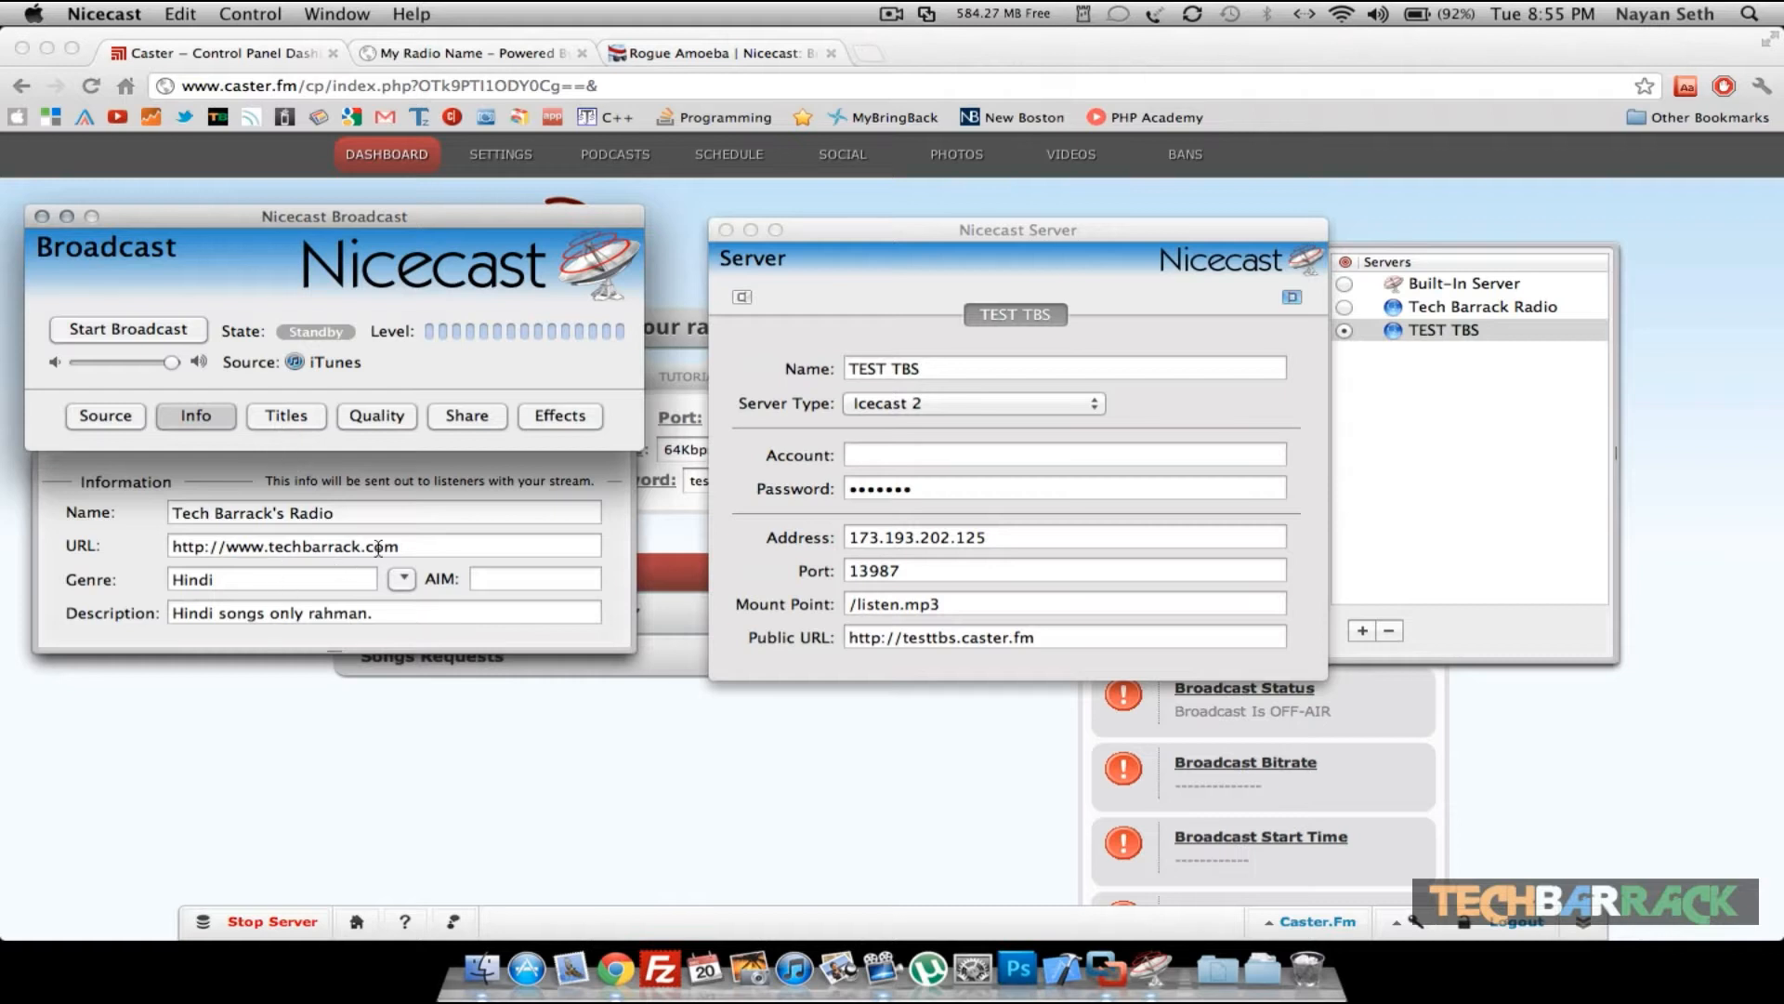
{"action": "left_click", "coordinate": [269, 420]}
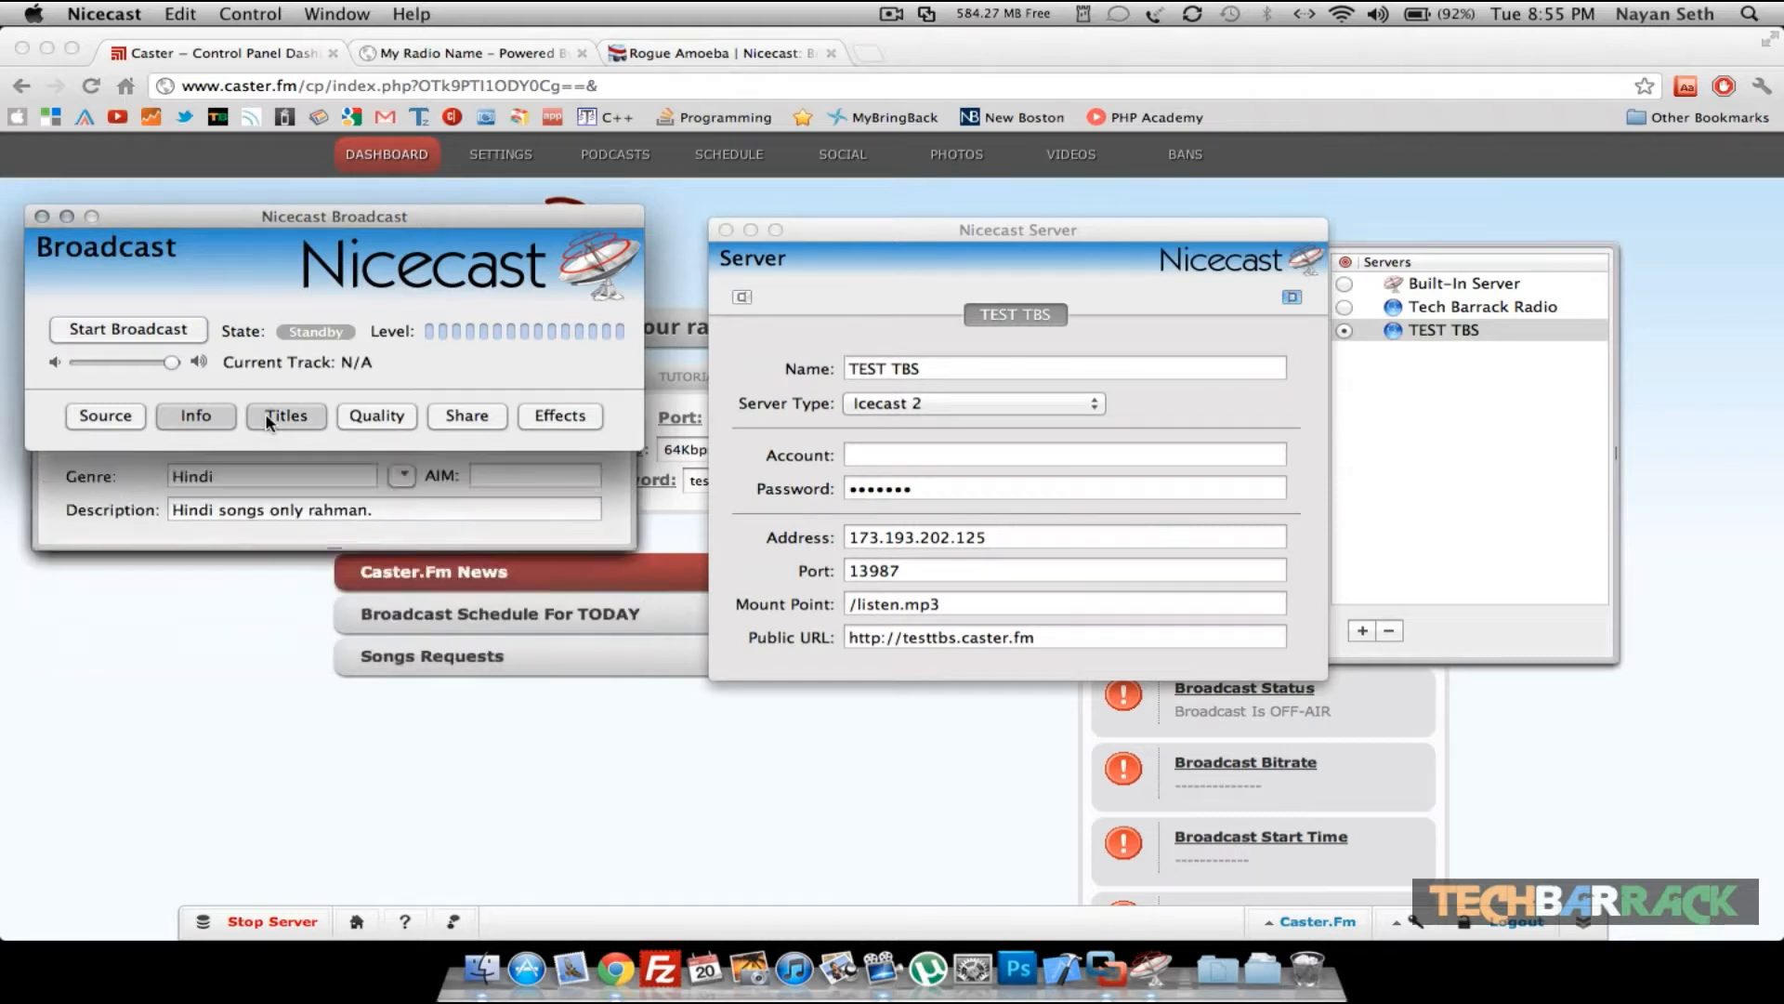
{"action": "left_click", "coordinate": [395, 418]}
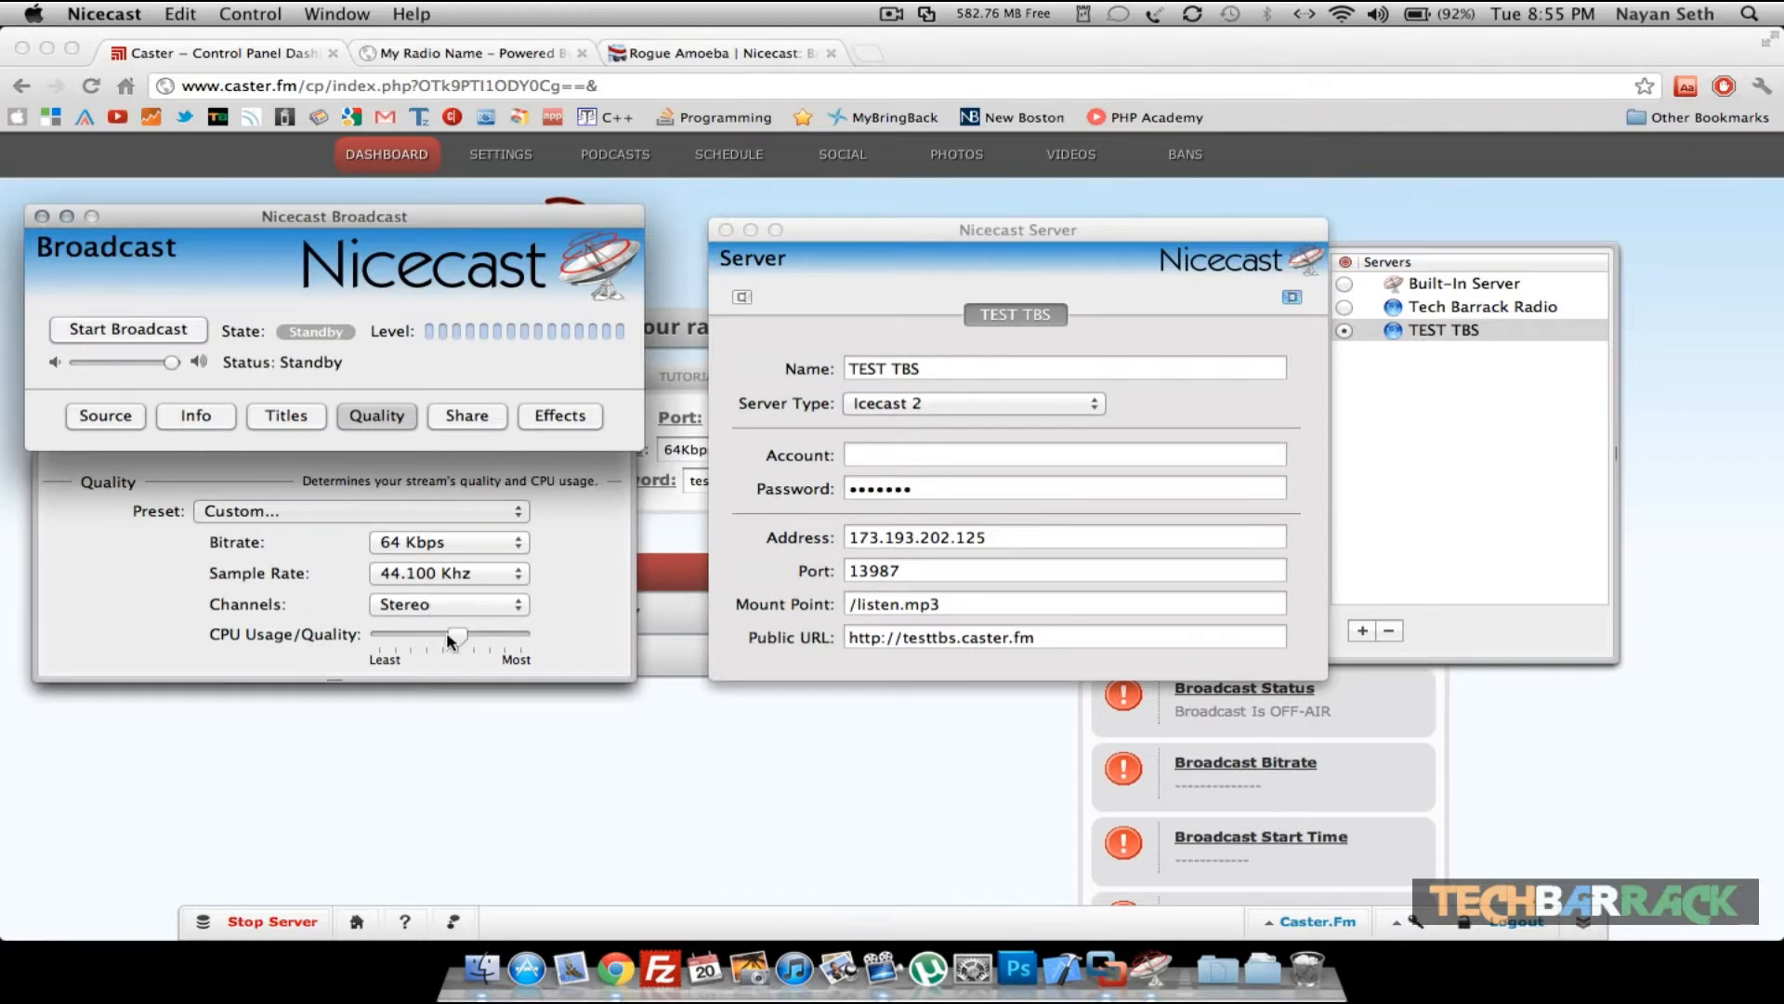
{"action": "left_click", "coordinate": [465, 426]}
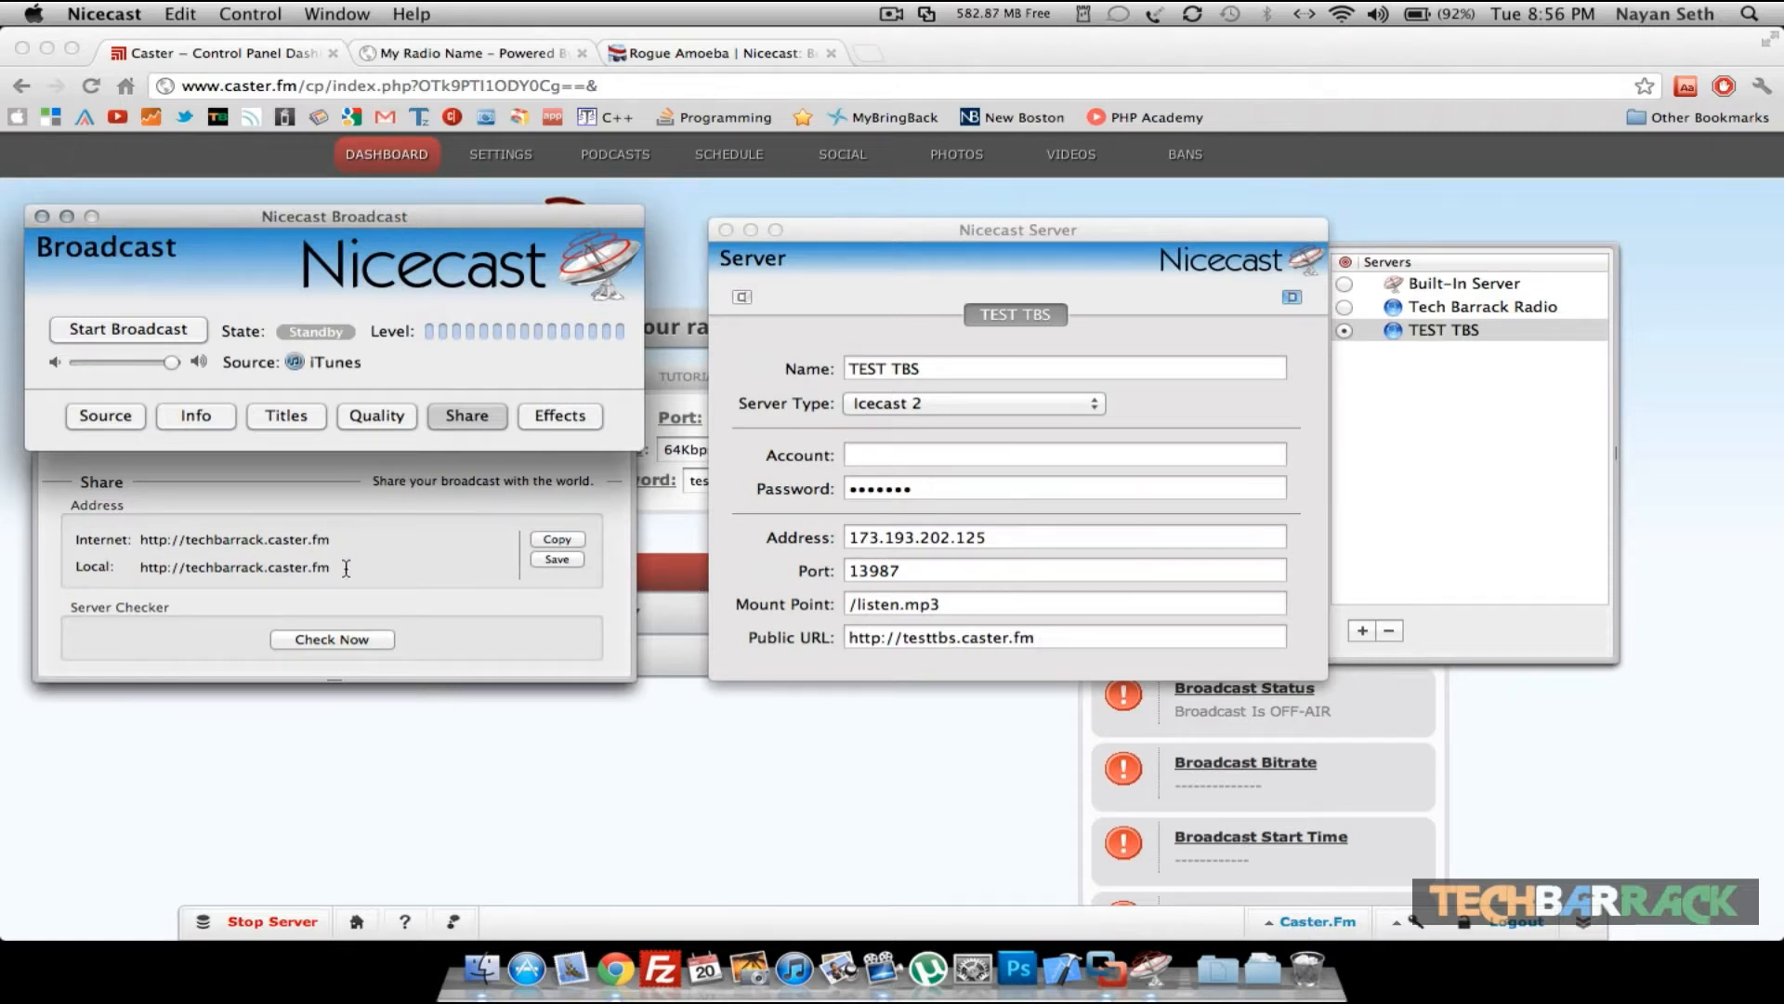
{"action": "left_click", "coordinate": [569, 416]}
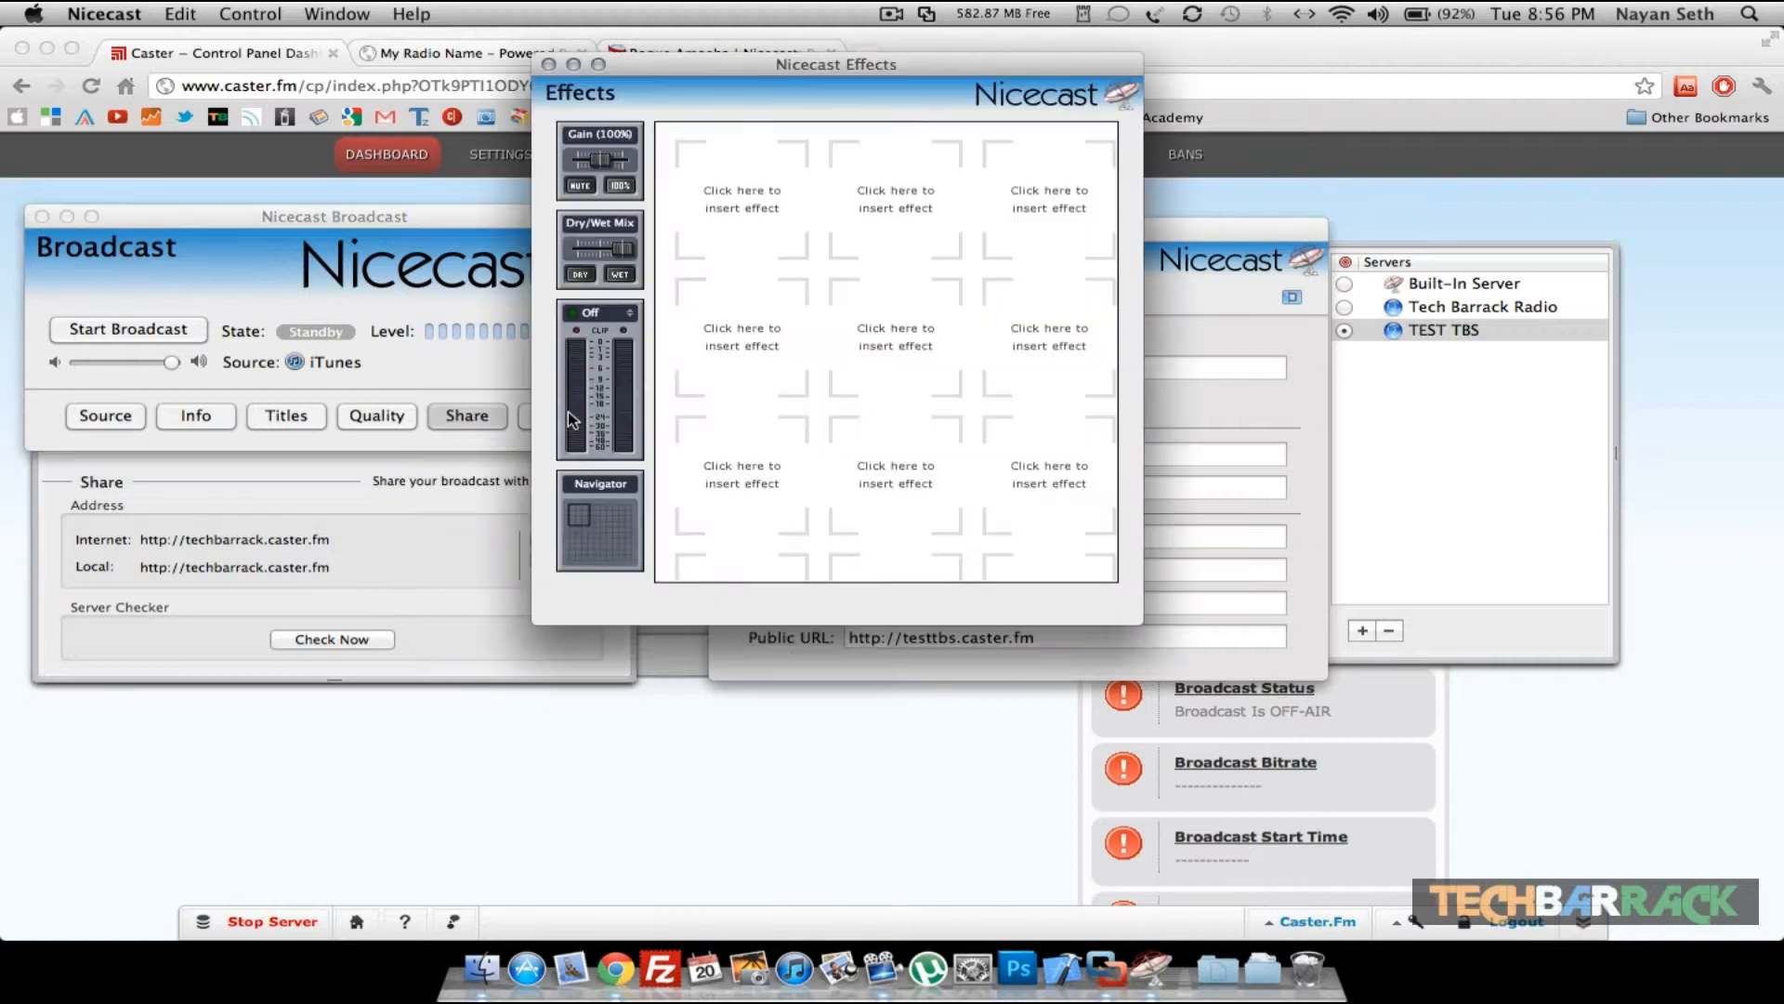
{"action": "left_click", "coordinate": [549, 65]}
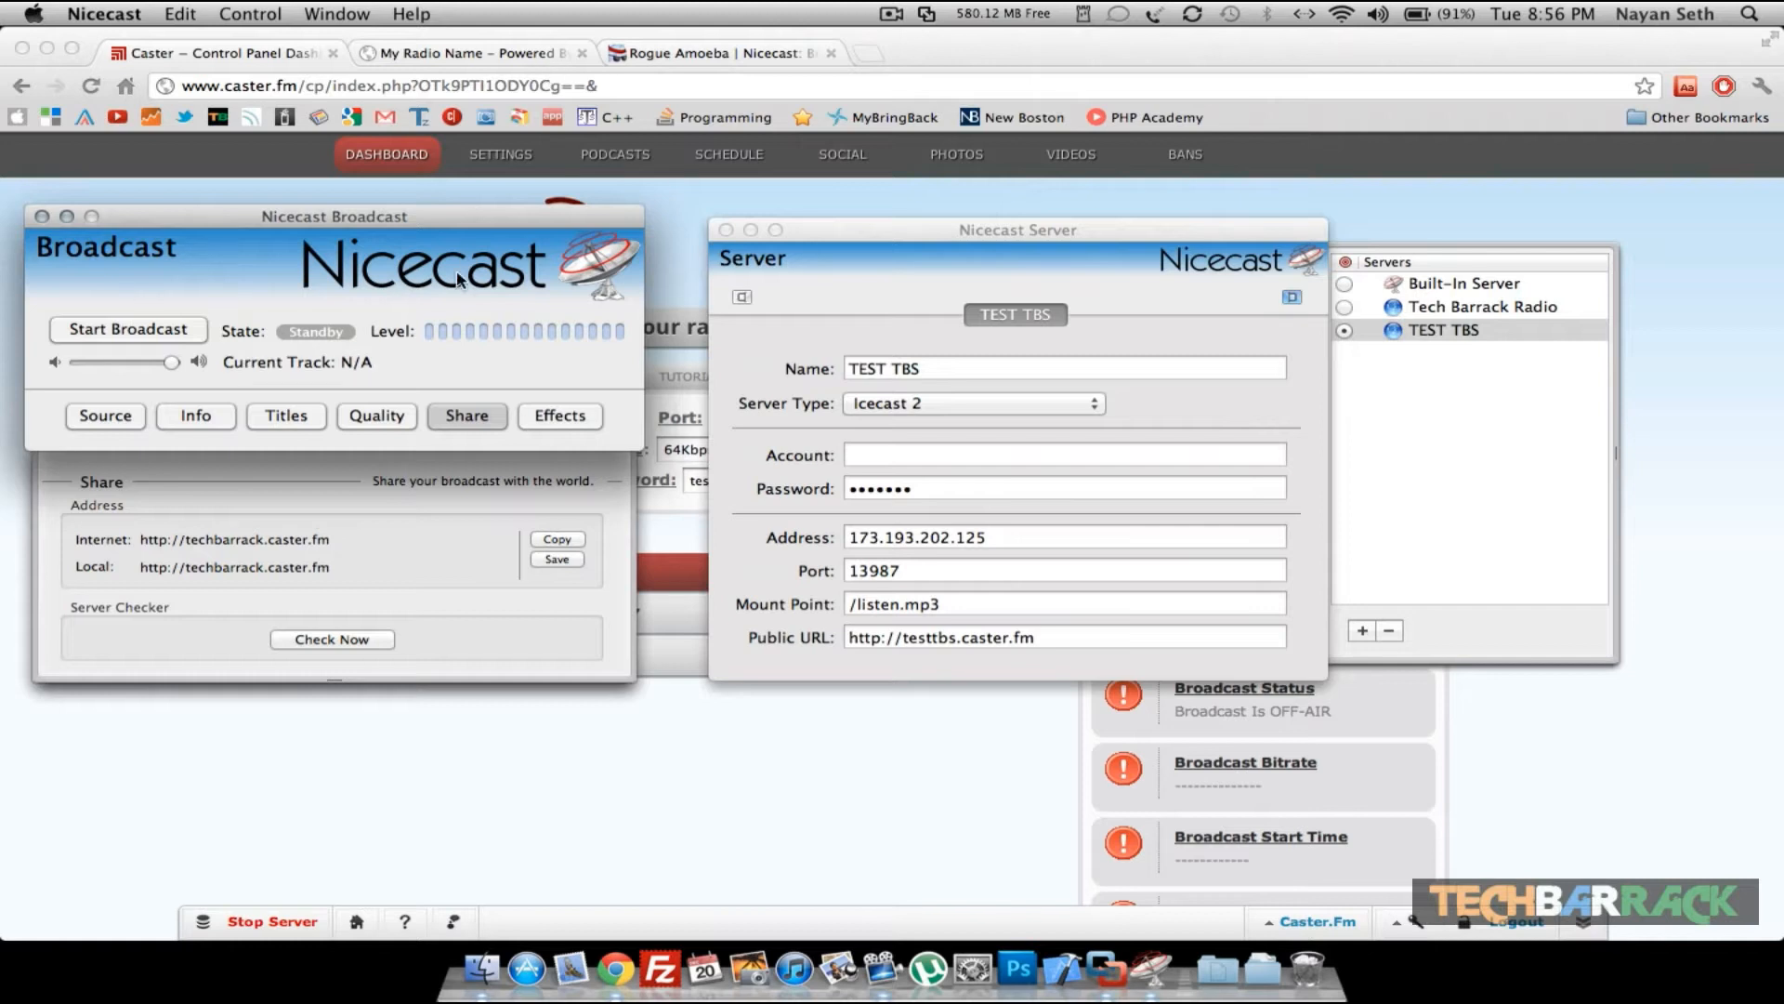
- Start the Nicecast broadcast and play the song Tum Ho in iTunes with system sound muted
{"action": "left_click", "coordinate": [146, 337]}
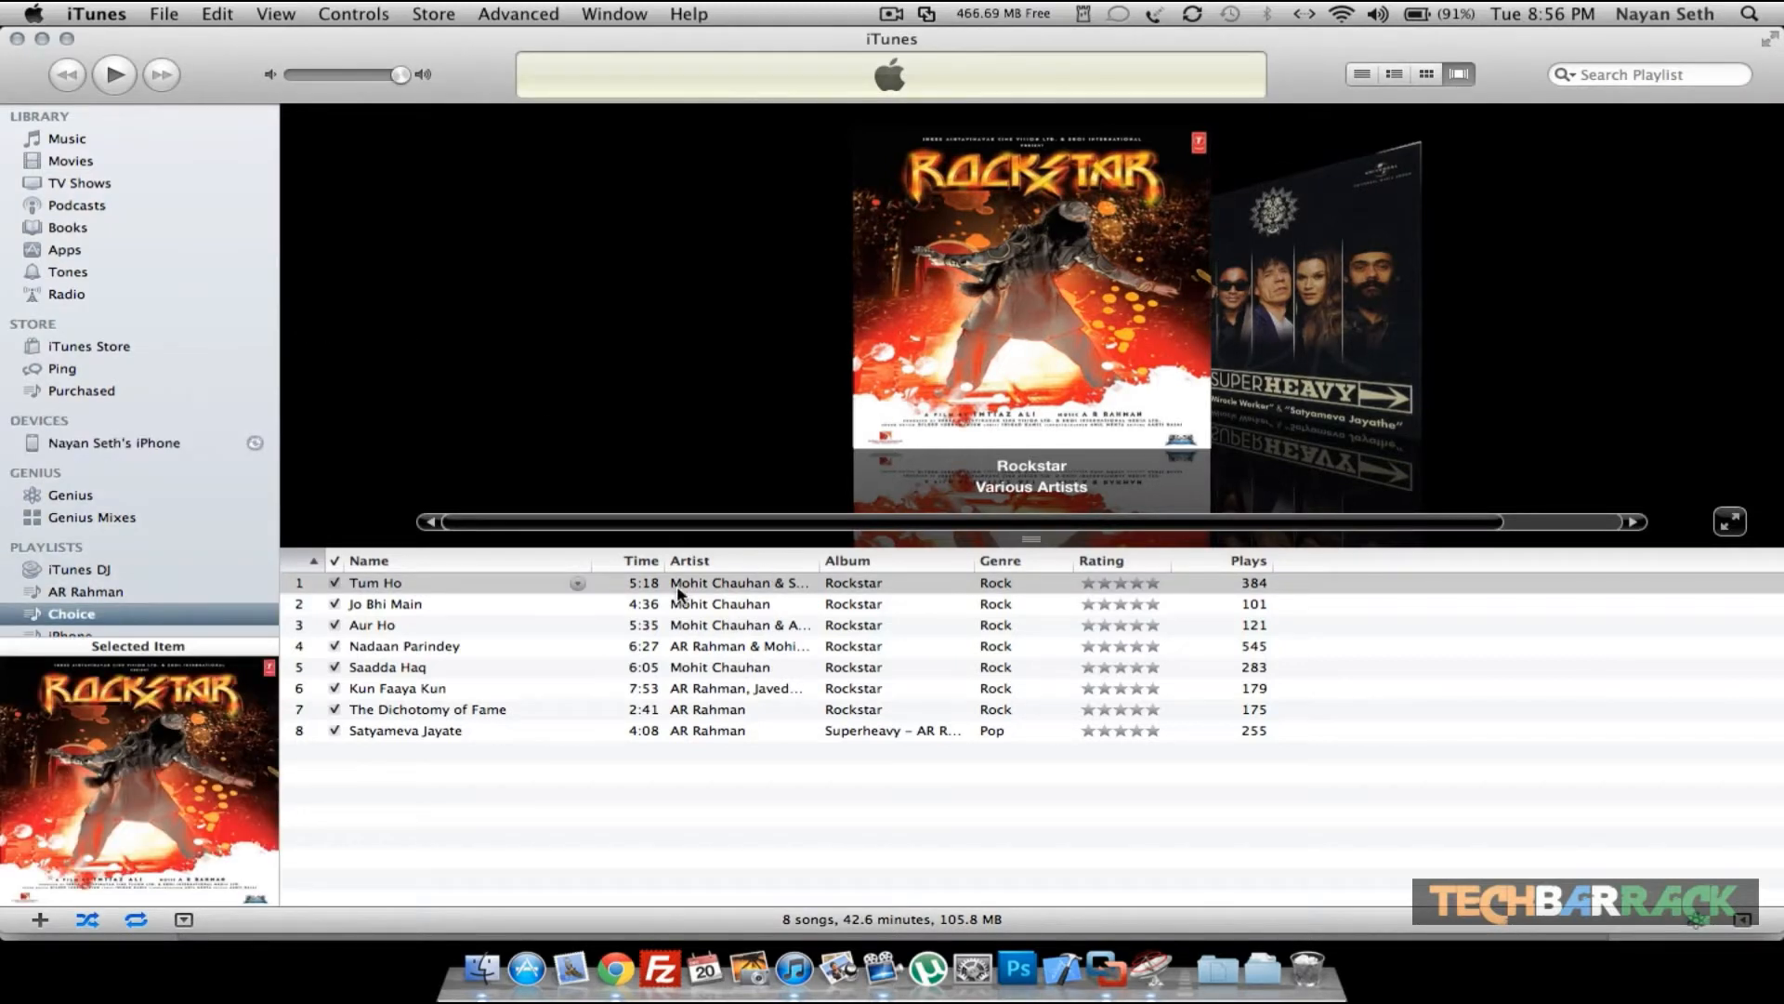
{"action": "double_click", "coordinate": [677, 589]}
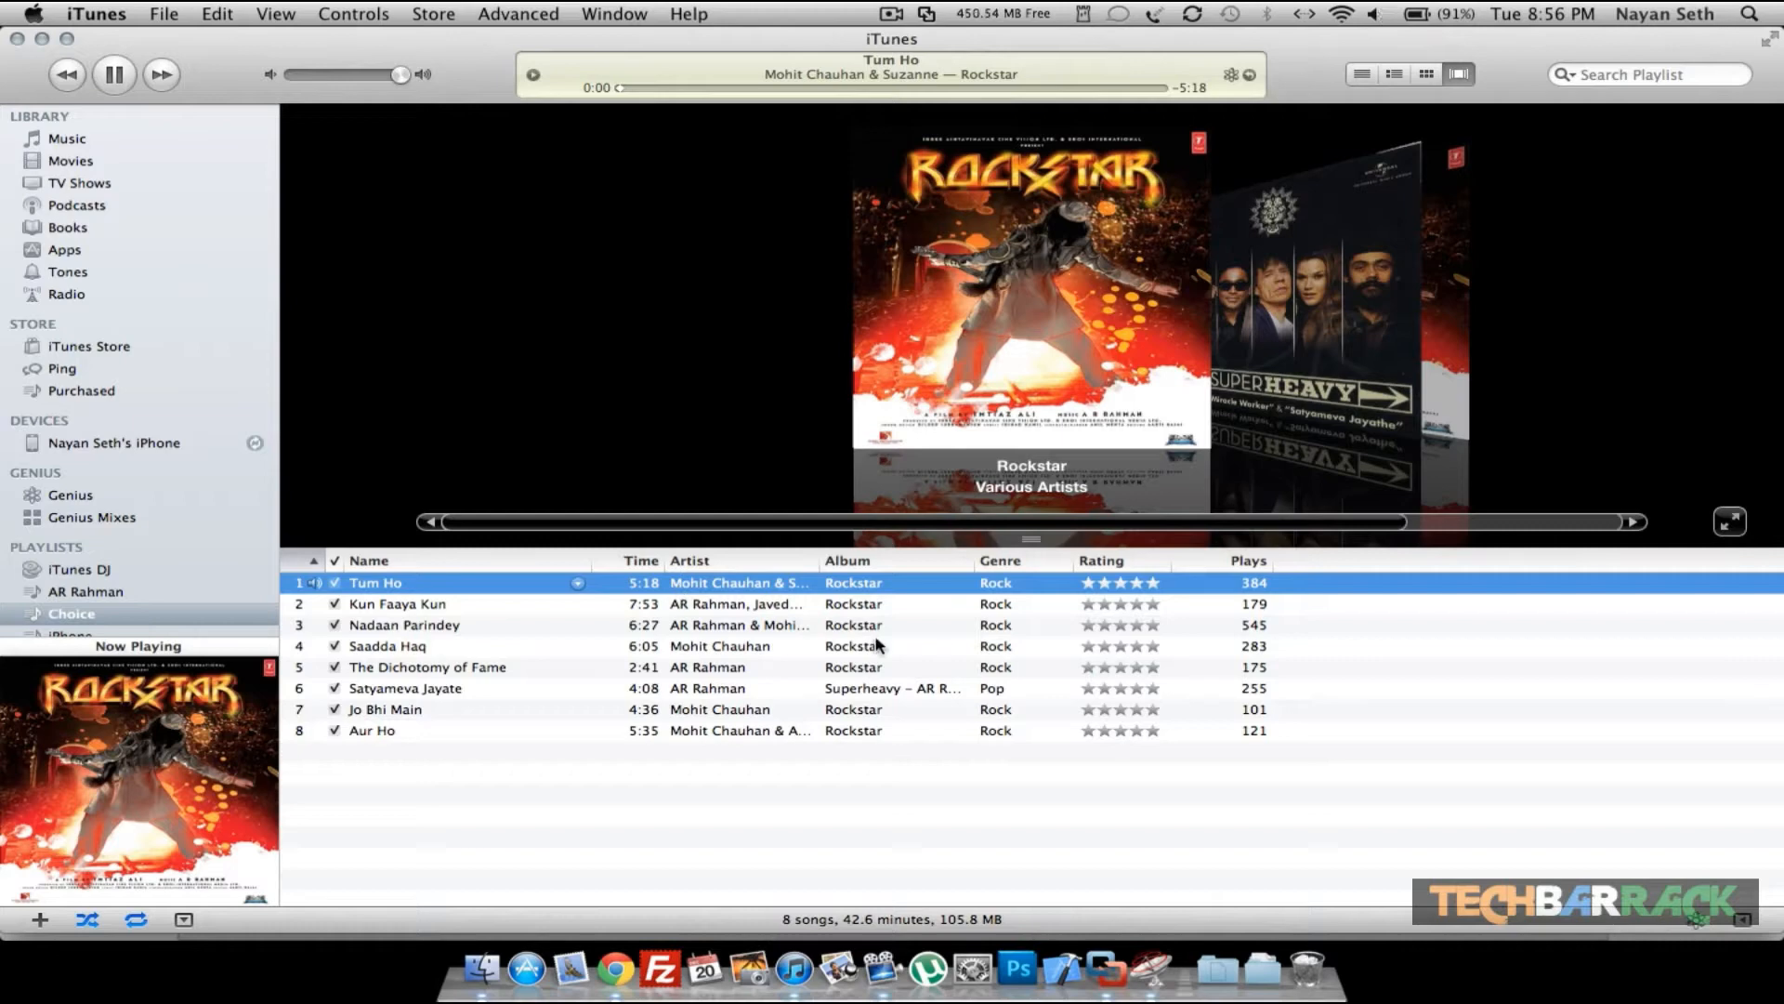
{"action": "key", "text": "XF86AudioMute"}
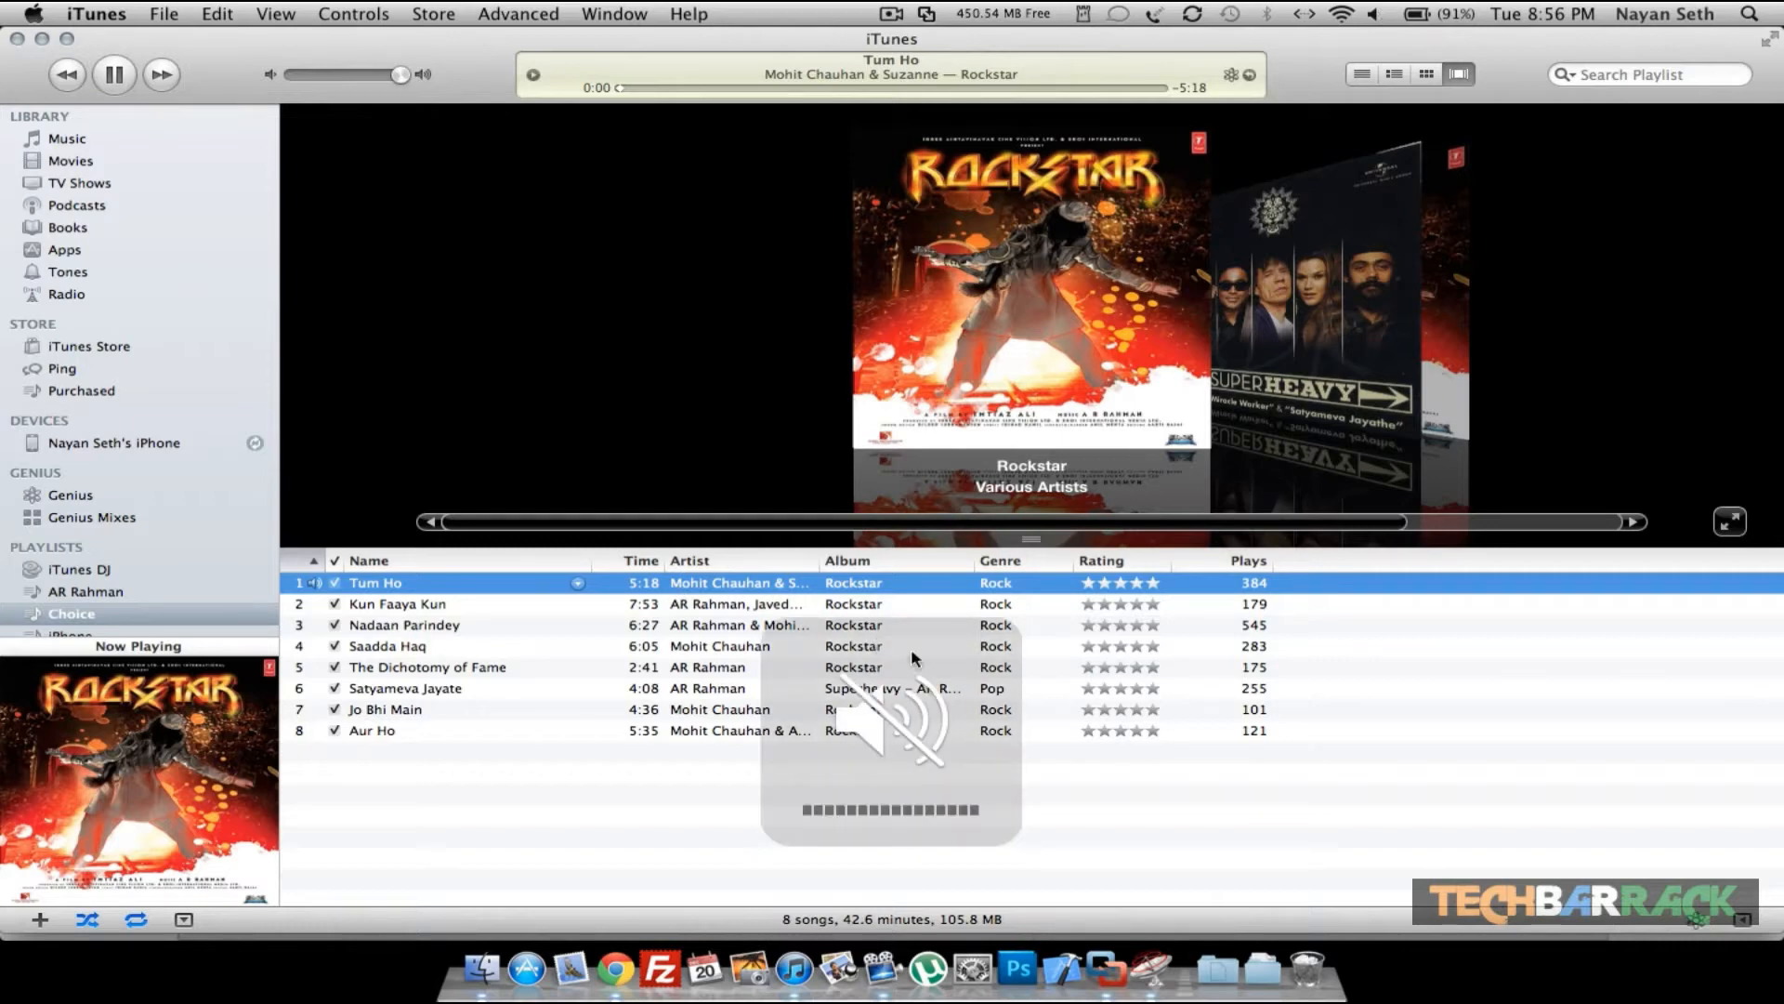
- Open the station's public page testtbs.caster.fm, reload it, and play the live stream with the player volume at about 49%
{"action": "left_click", "coordinate": [1162, 958]}
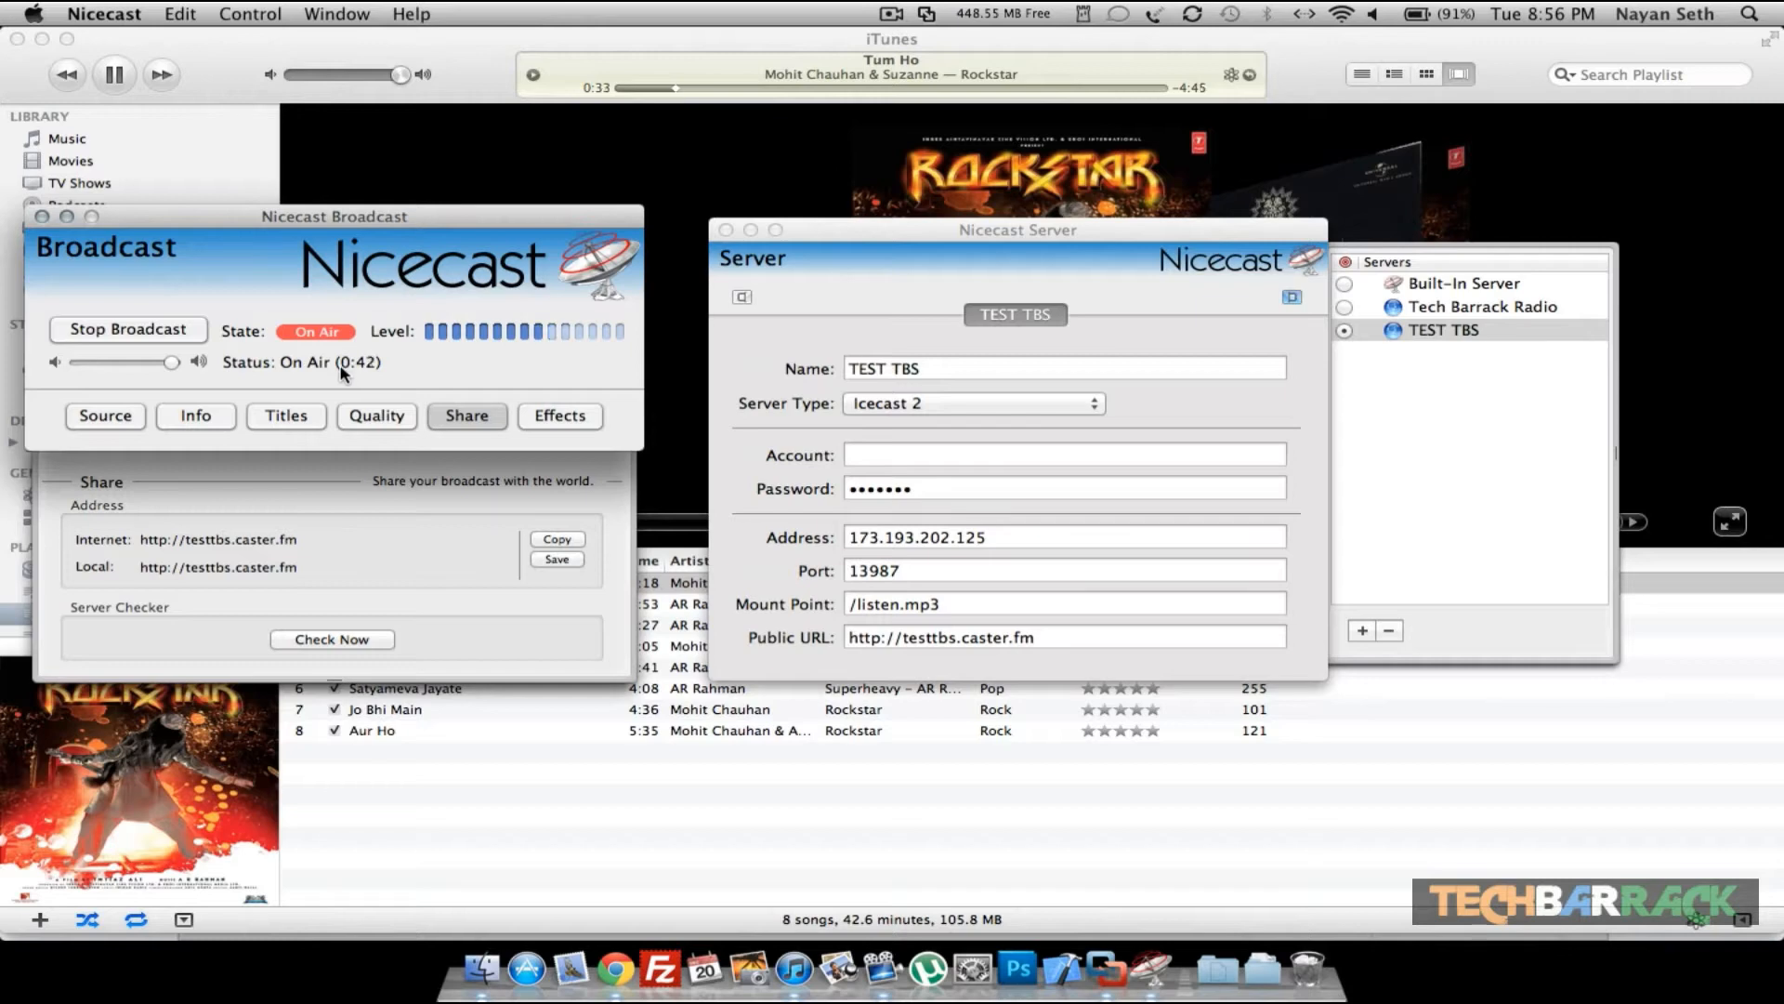
{"action": "left_click", "coordinate": [613, 929]}
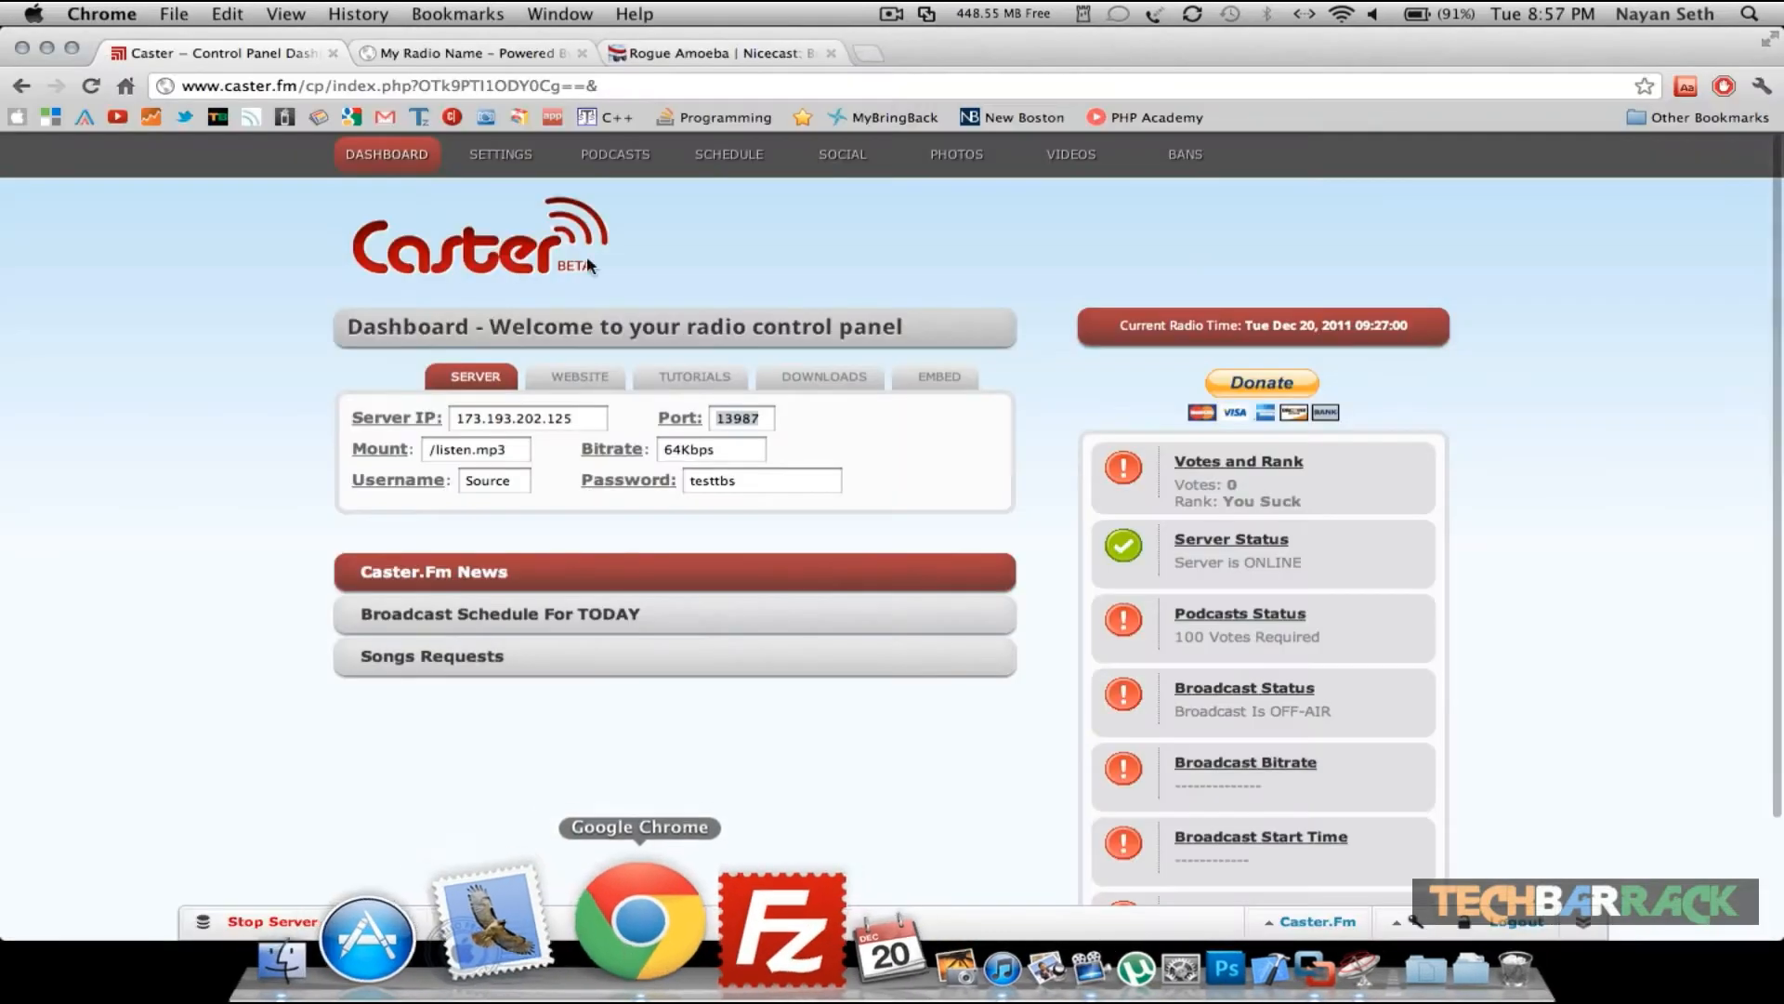
{"action": "left_click", "coordinate": [495, 53]}
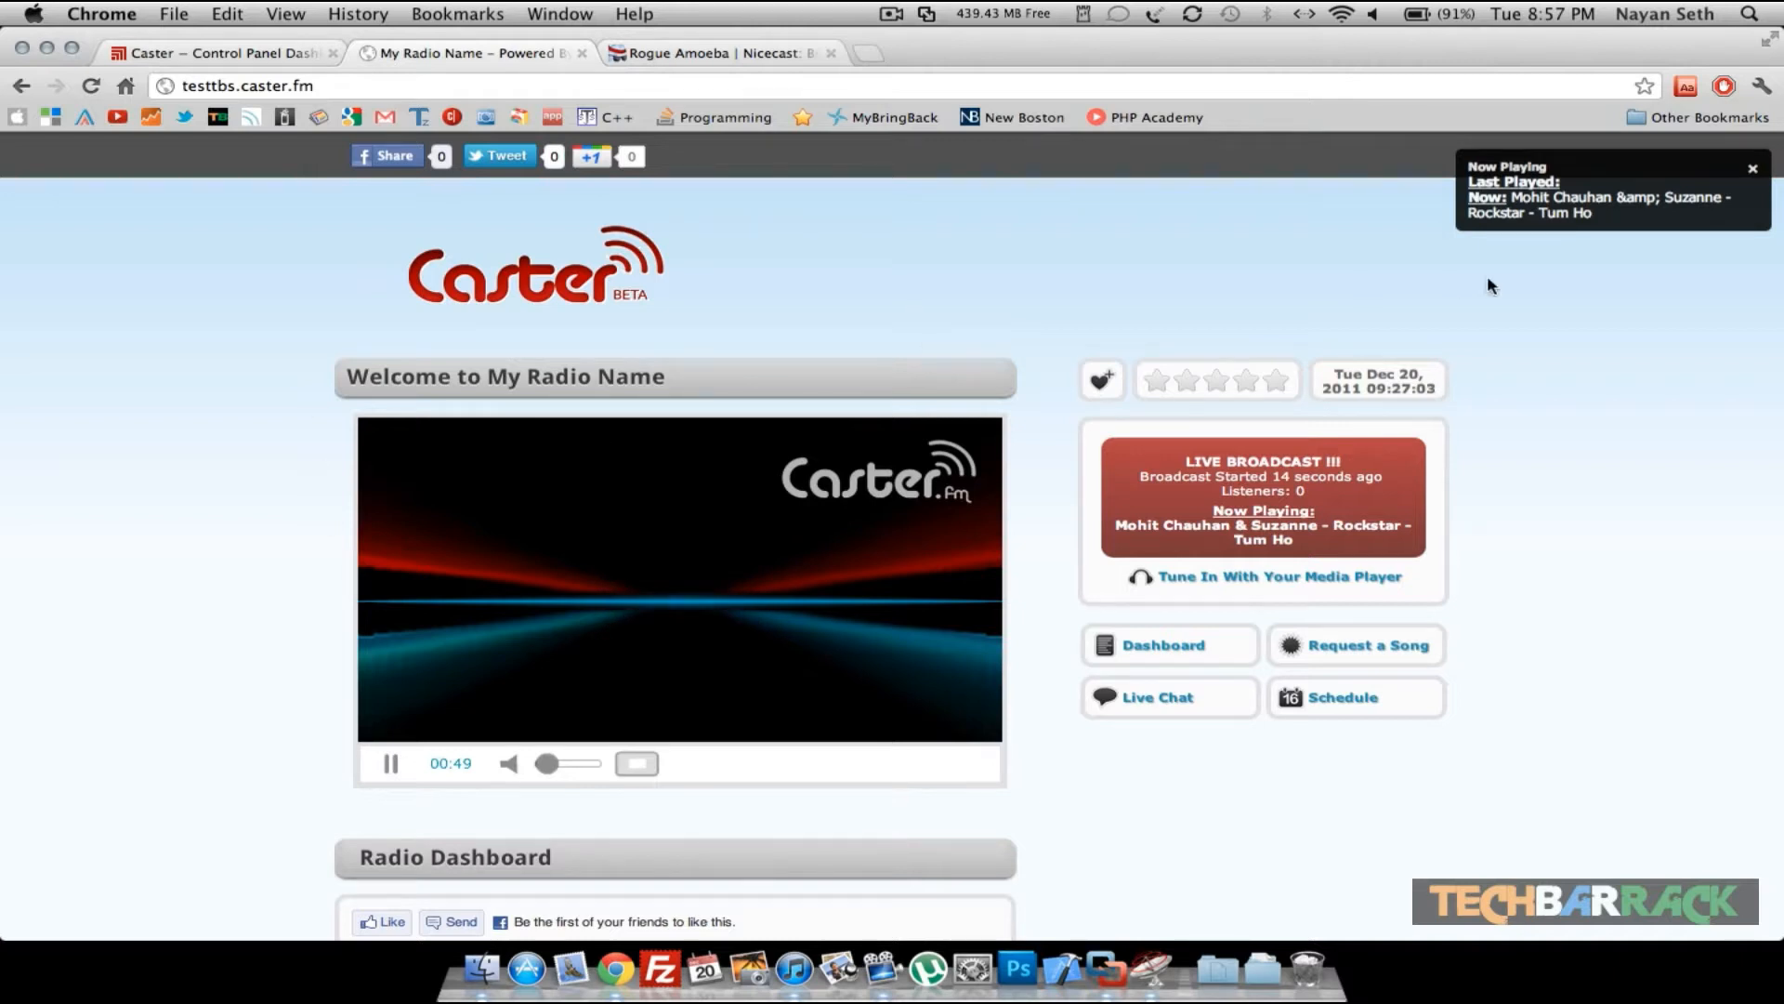
{"action": "left_click", "coordinate": [90, 85]}
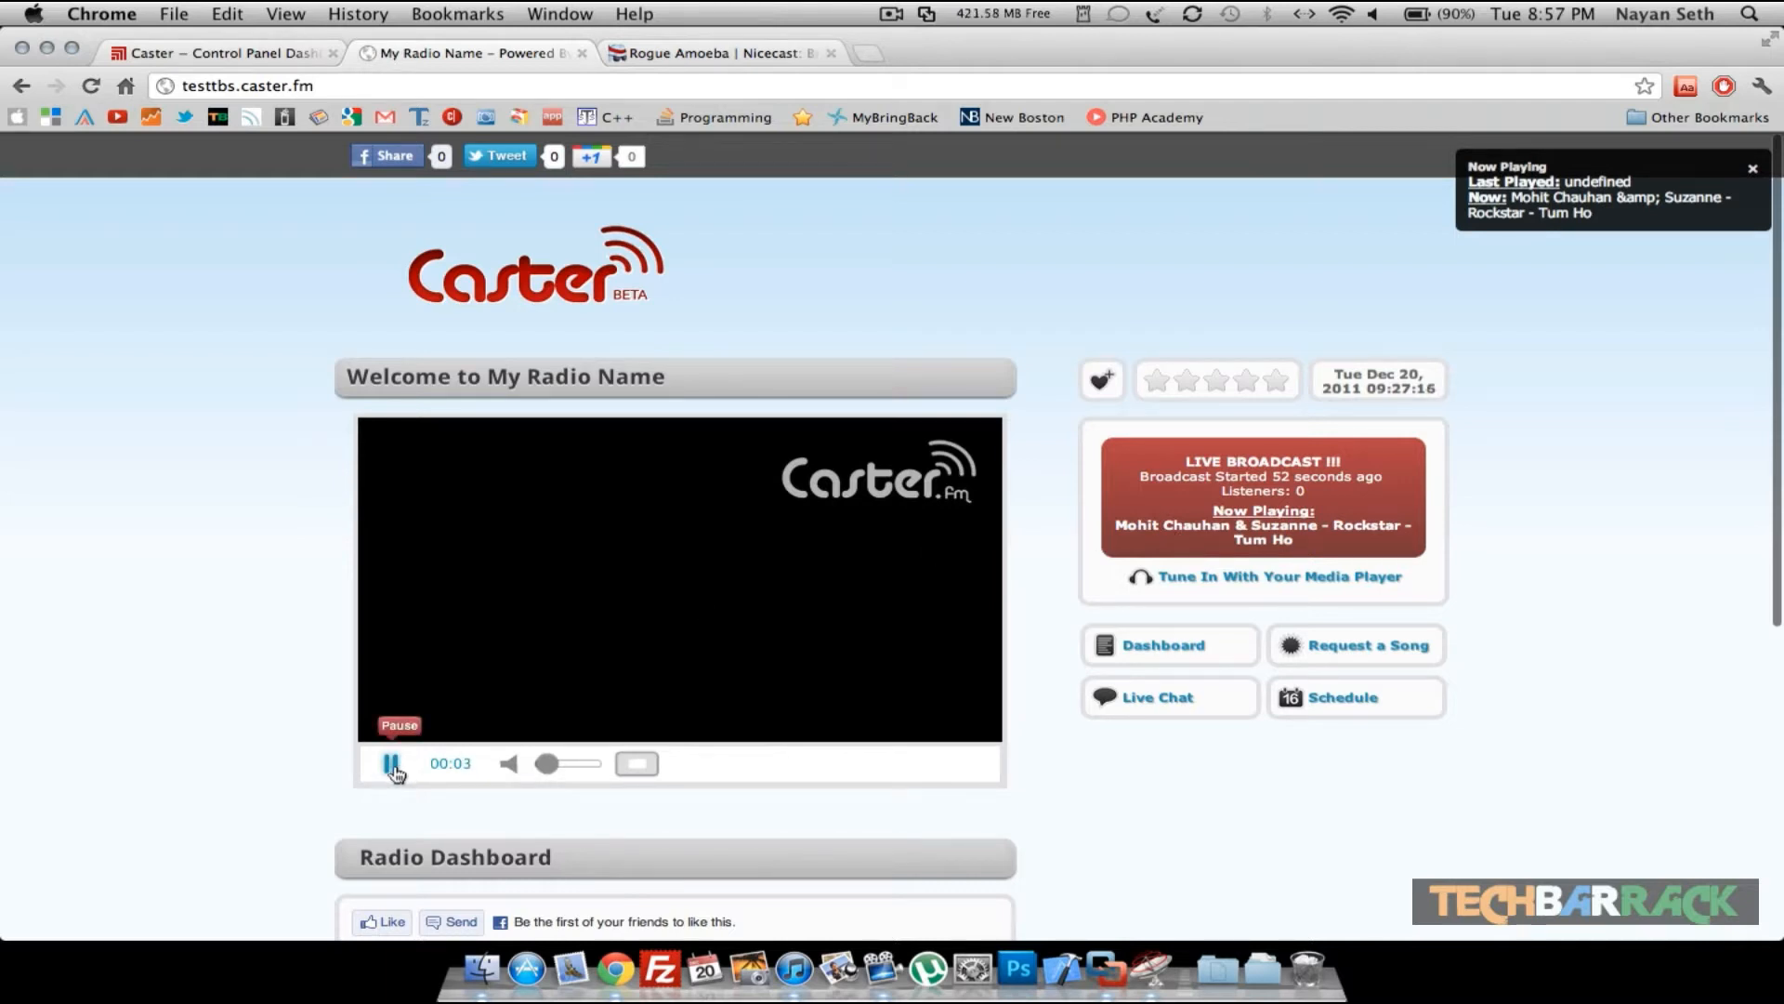
{"action": "left_click", "coordinate": [569, 764]}
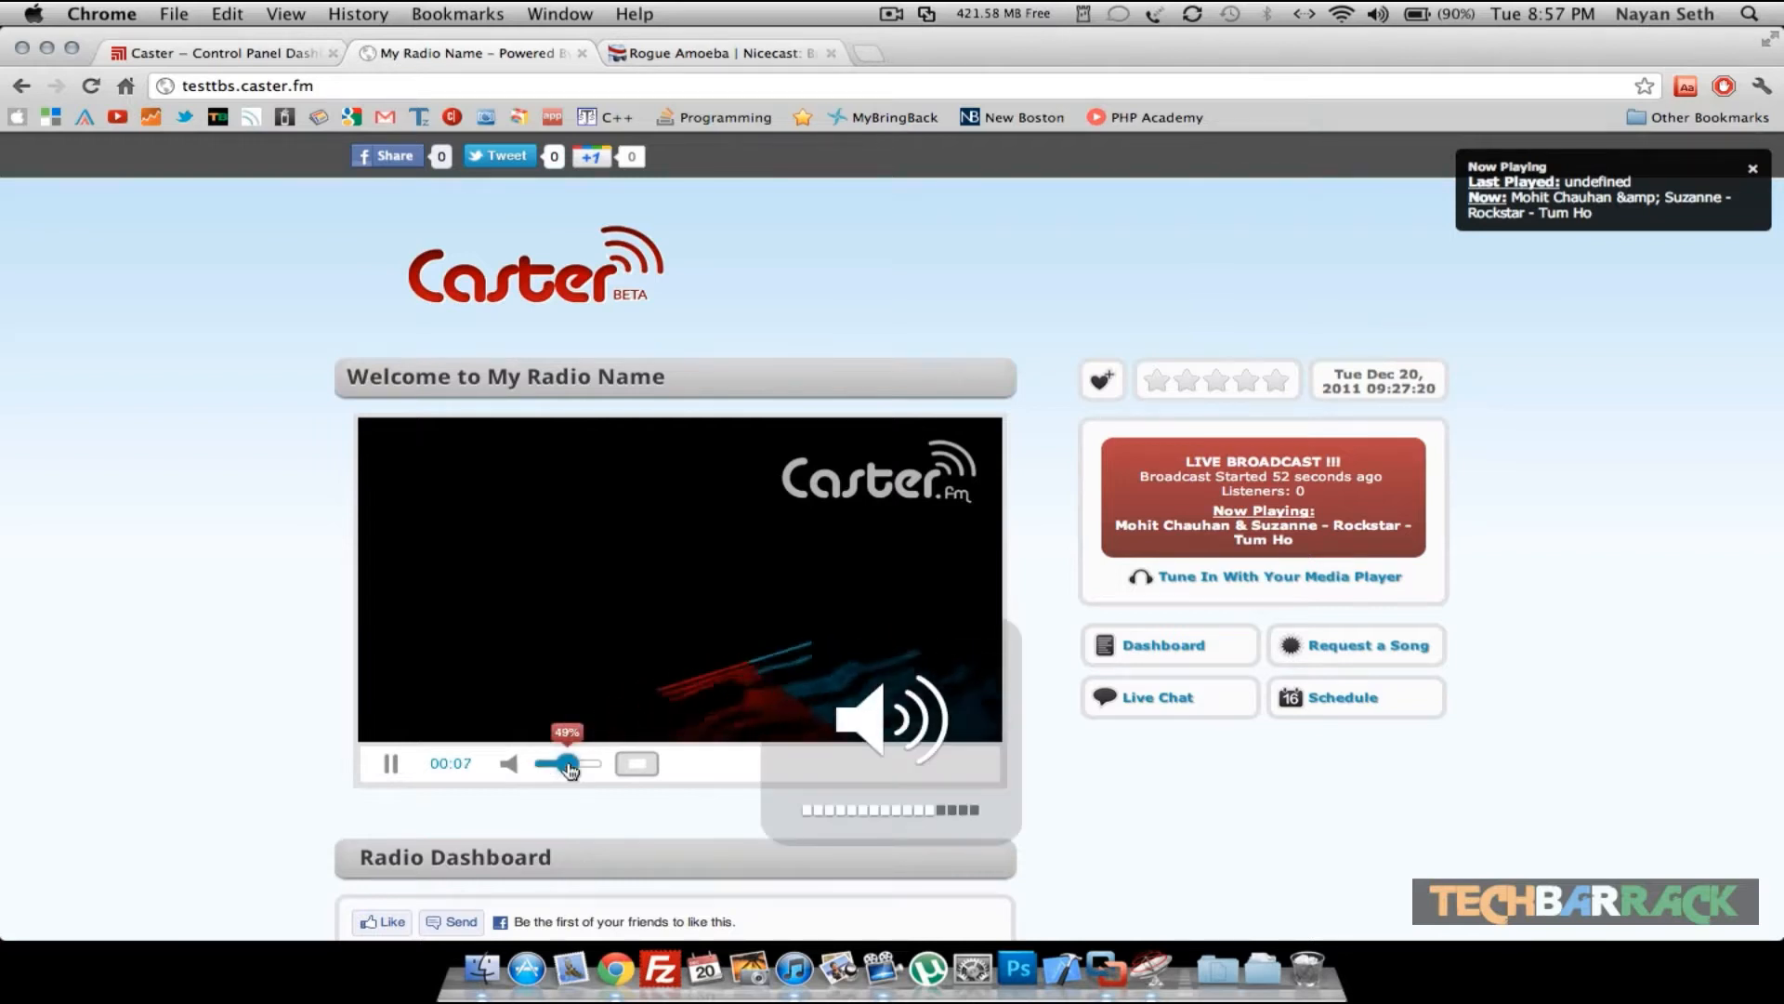
{"action": "key", "text": "XF86AudioMute"}
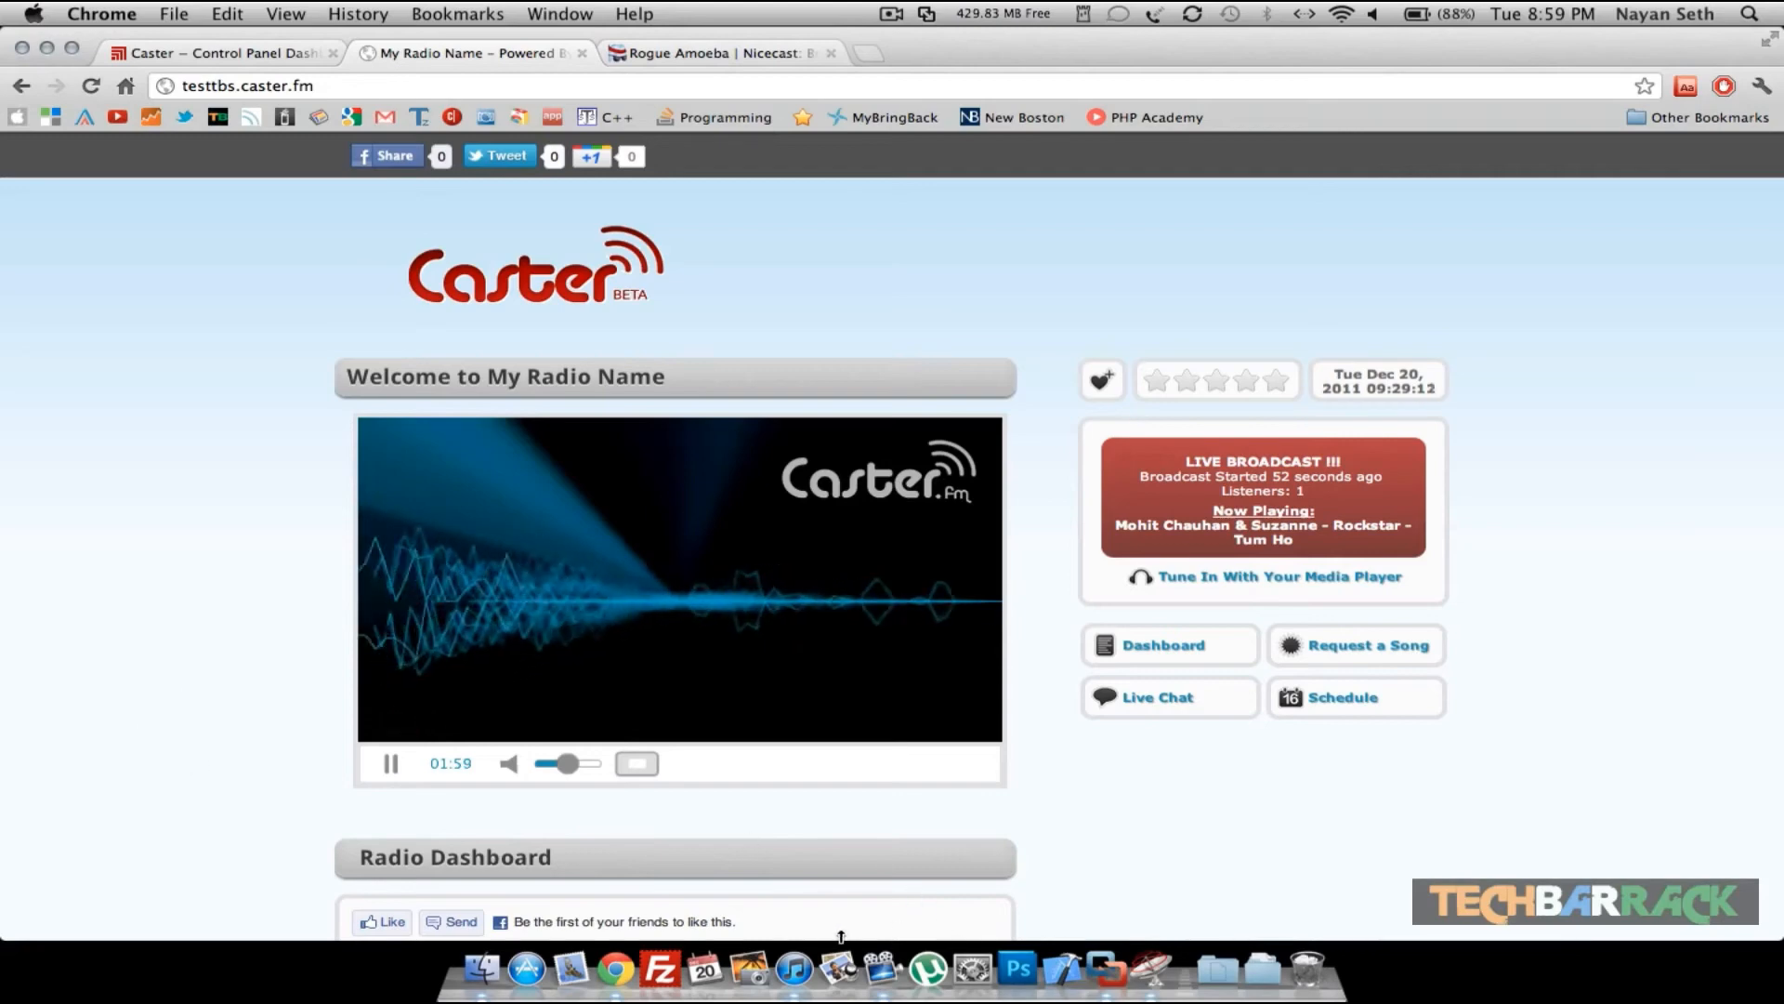
- Stop the Nicecast broadcast and quit Nicecast
{"action": "left_click", "coordinate": [799, 962]}
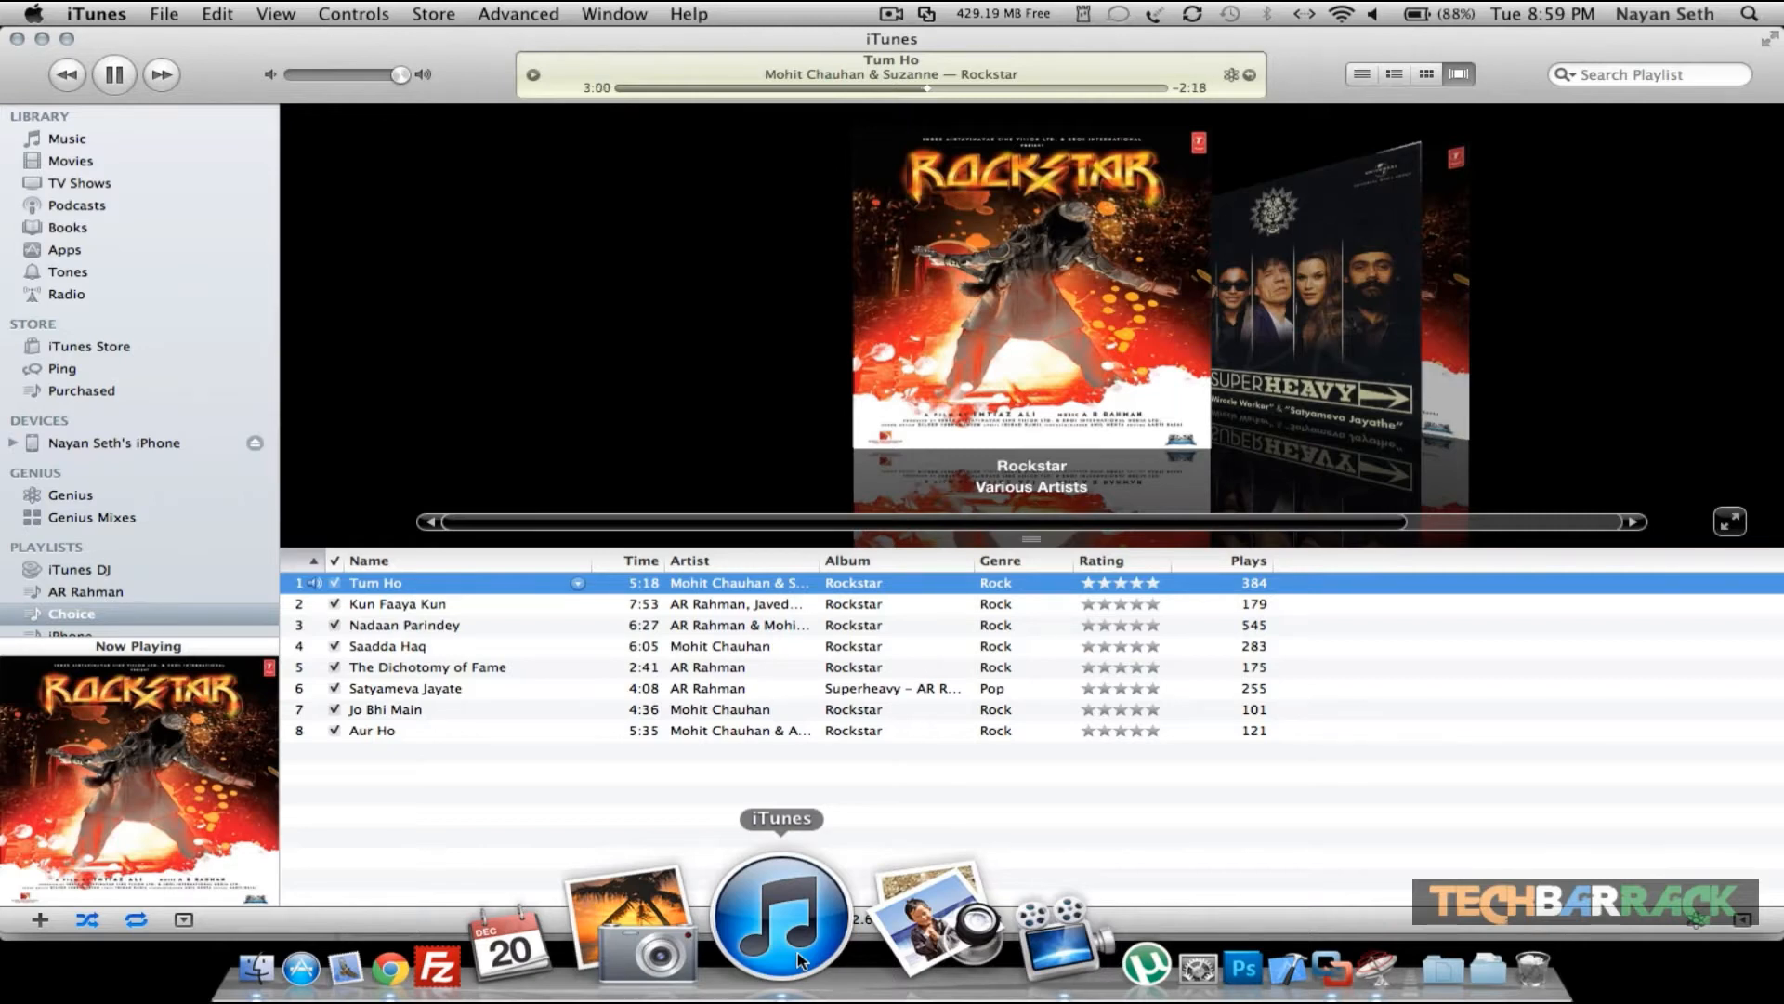
{"action": "left_click", "coordinate": [1153, 957]}
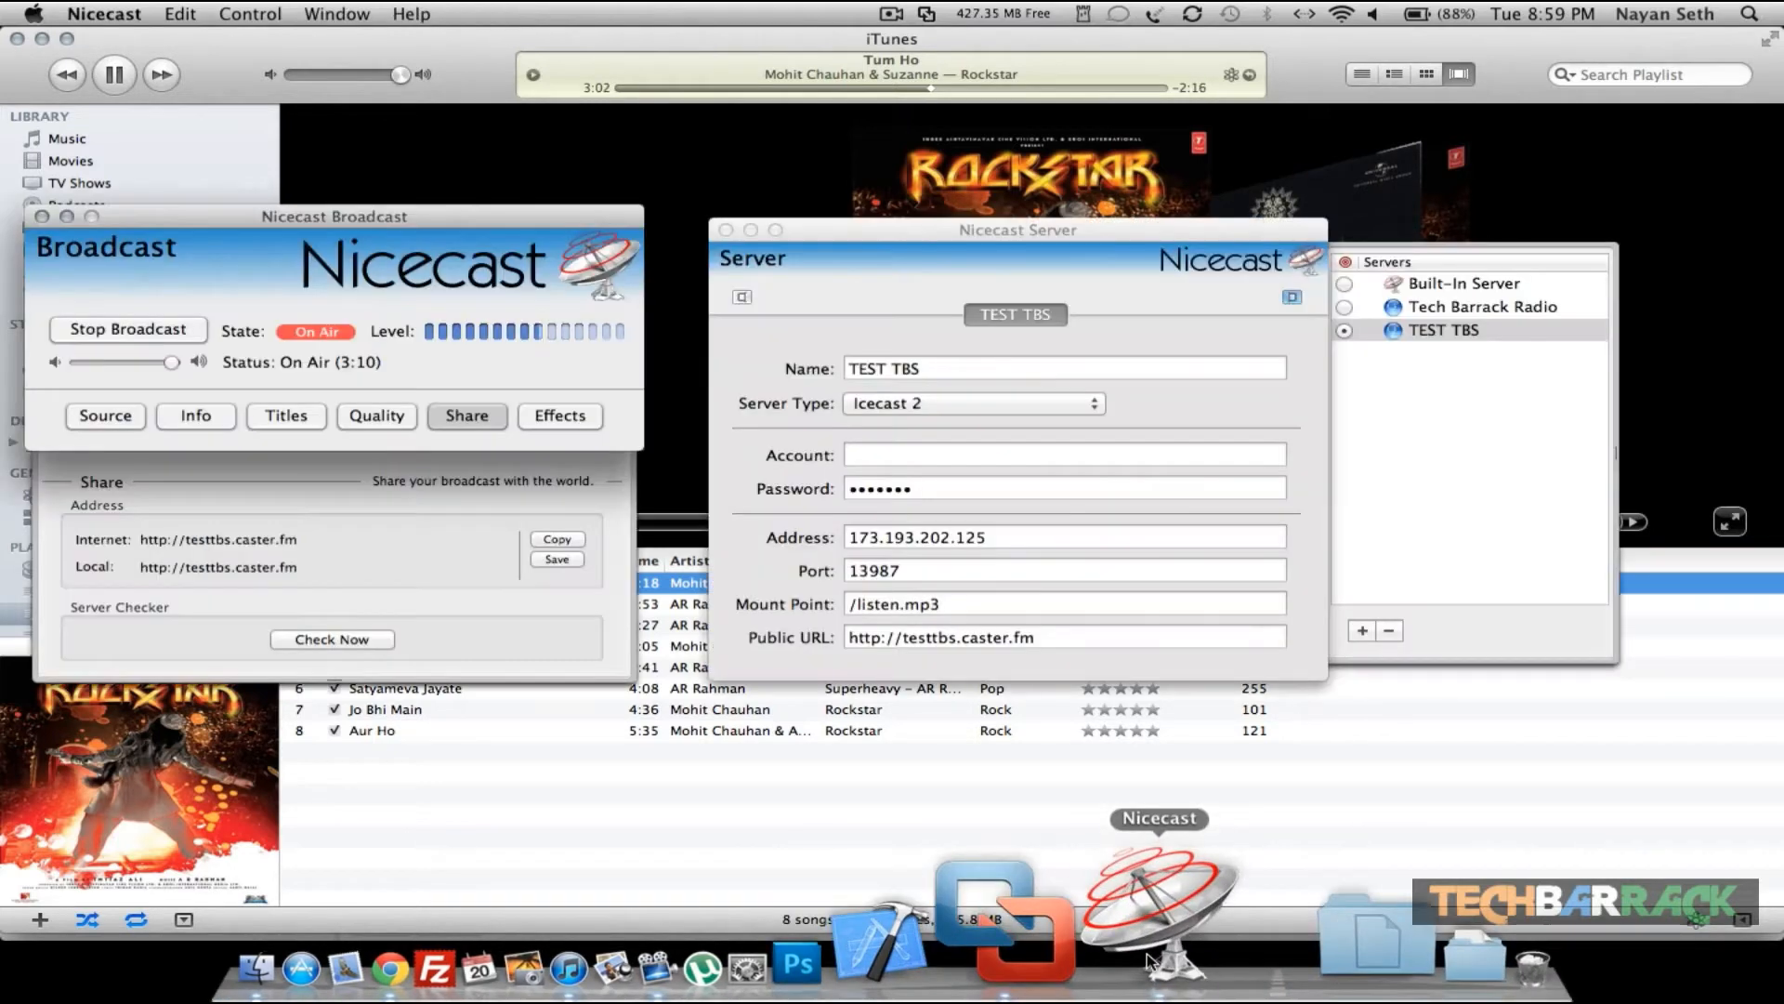
{"action": "left_click", "coordinate": [119, 331]}
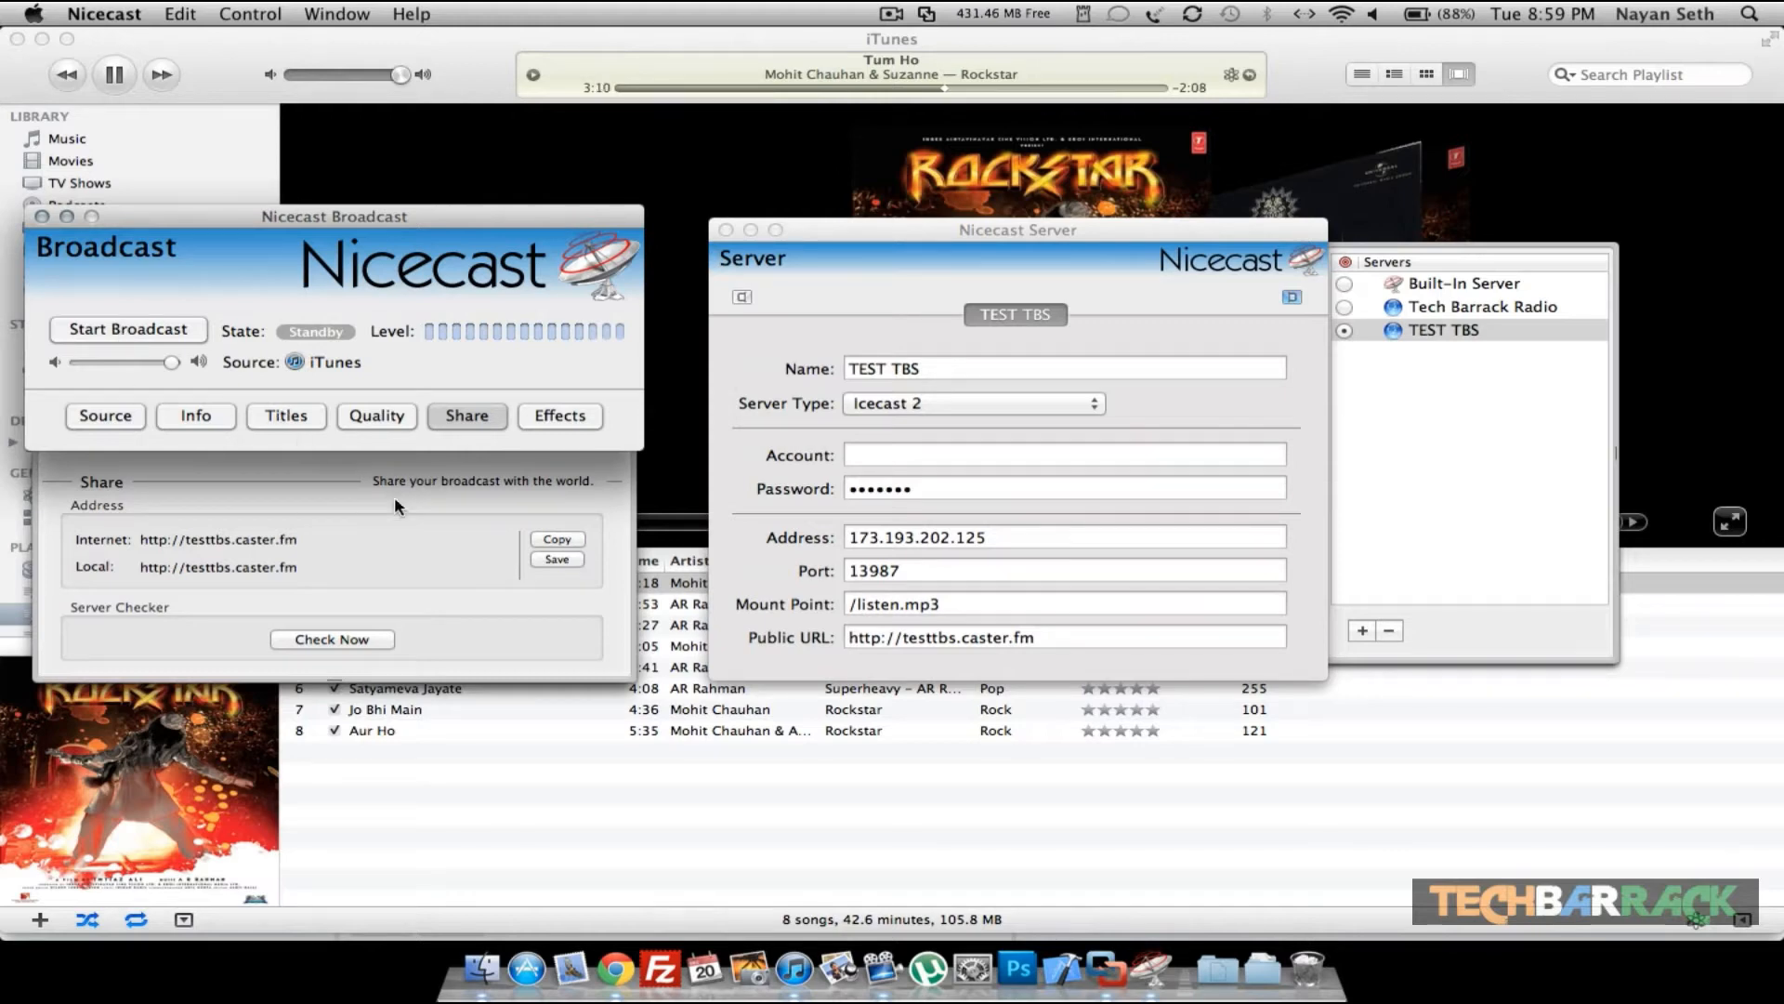
{"action": "key", "text": "super+q"}
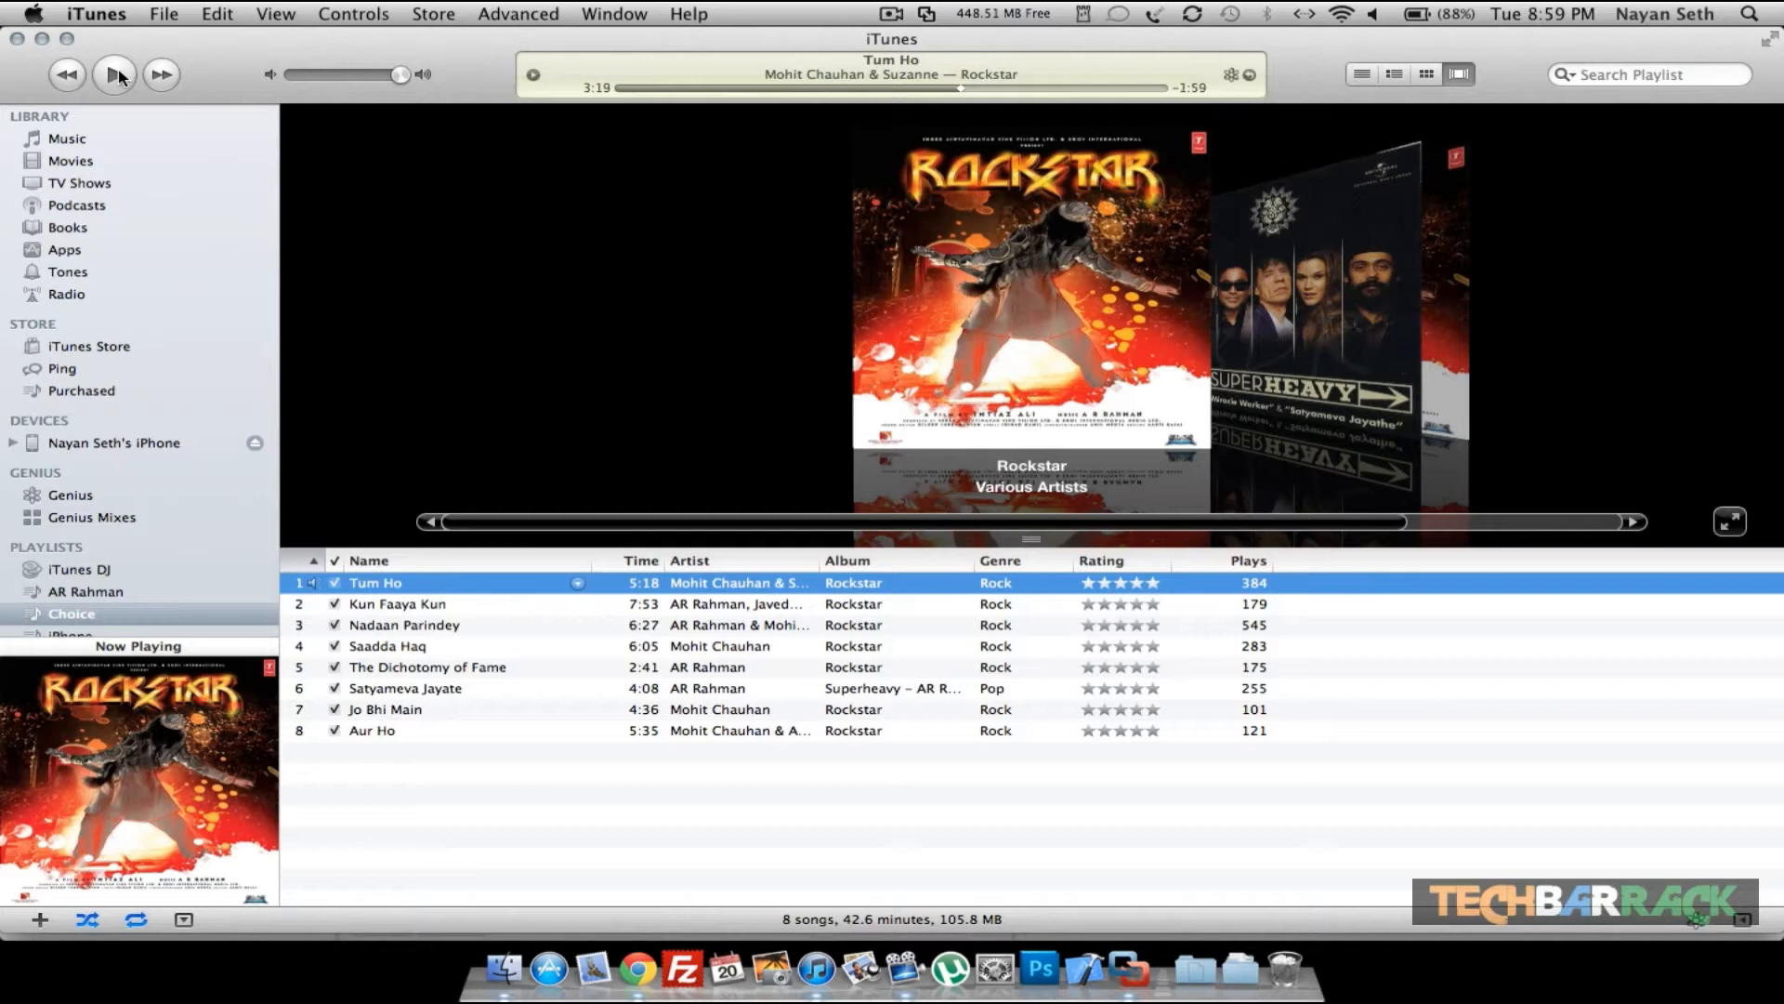
- Hide the open Mac applications and switch to the Windows XP virtual machine
{"action": "key", "text": "super+h"}
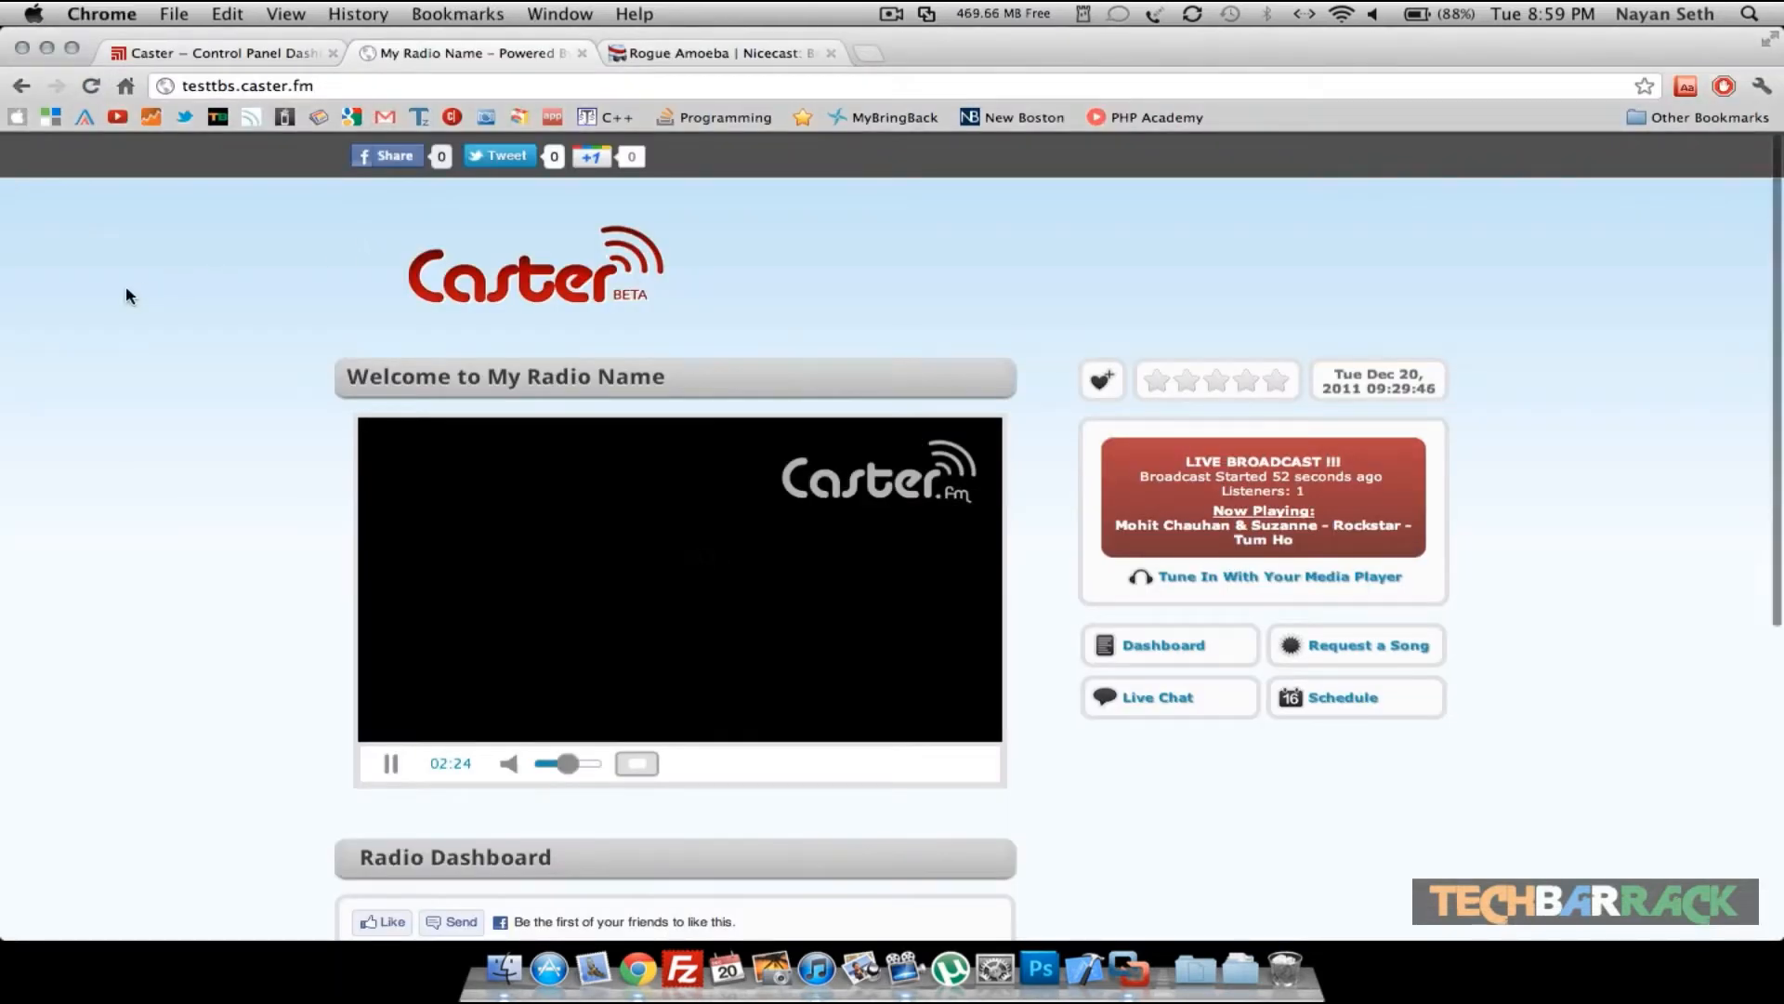
{"action": "key", "text": "super+h"}
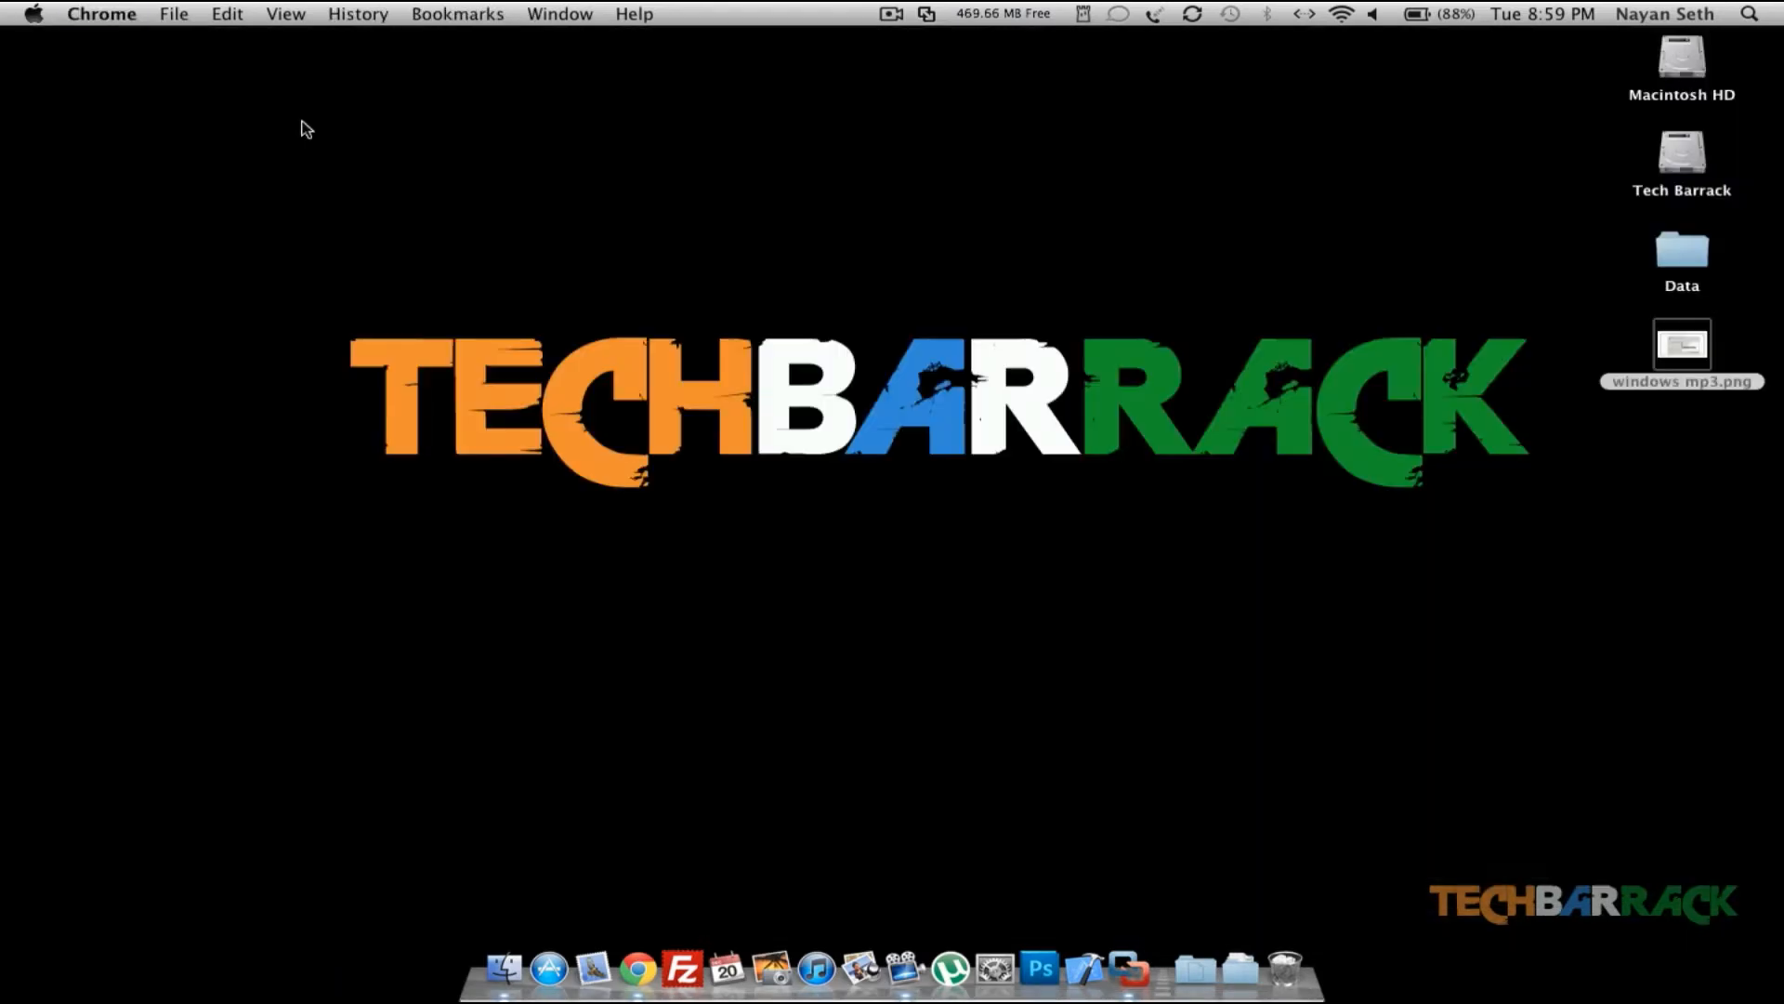
{"action": "key", "text": "ctrl+Right"}
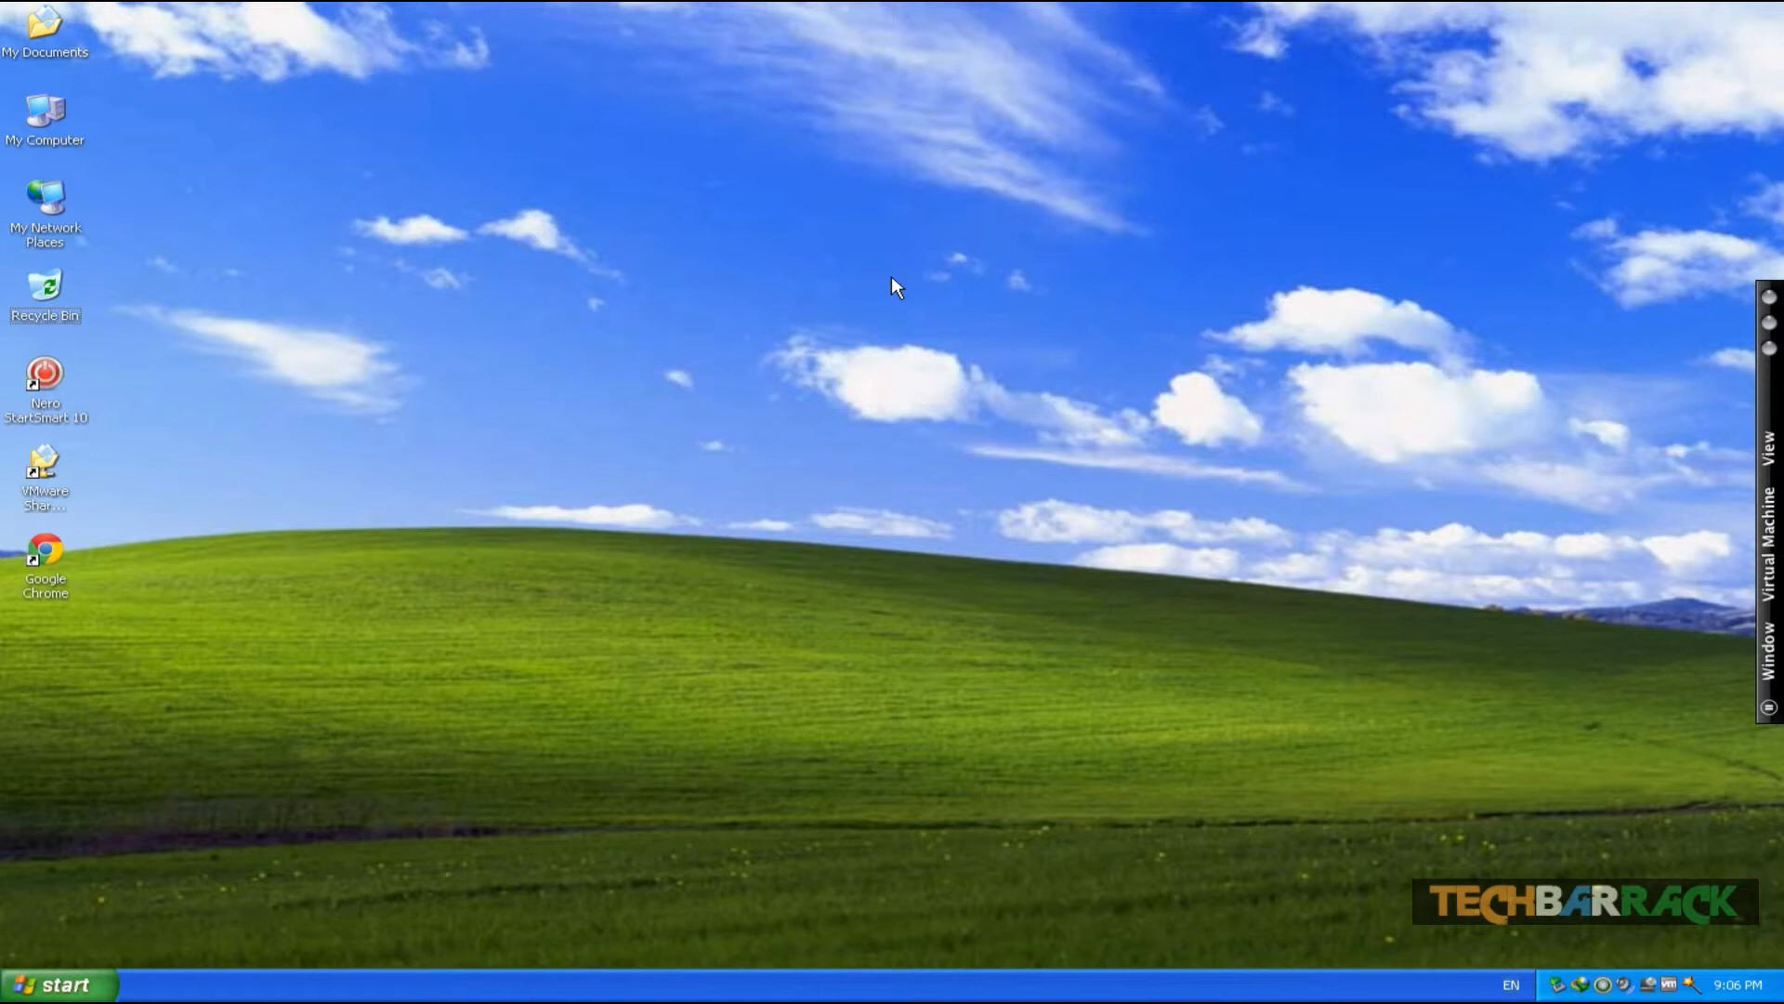
- Launch Google Chrome in the virtual machine and go to caster.fm
{"action": "double_click", "coordinate": [54, 551]}
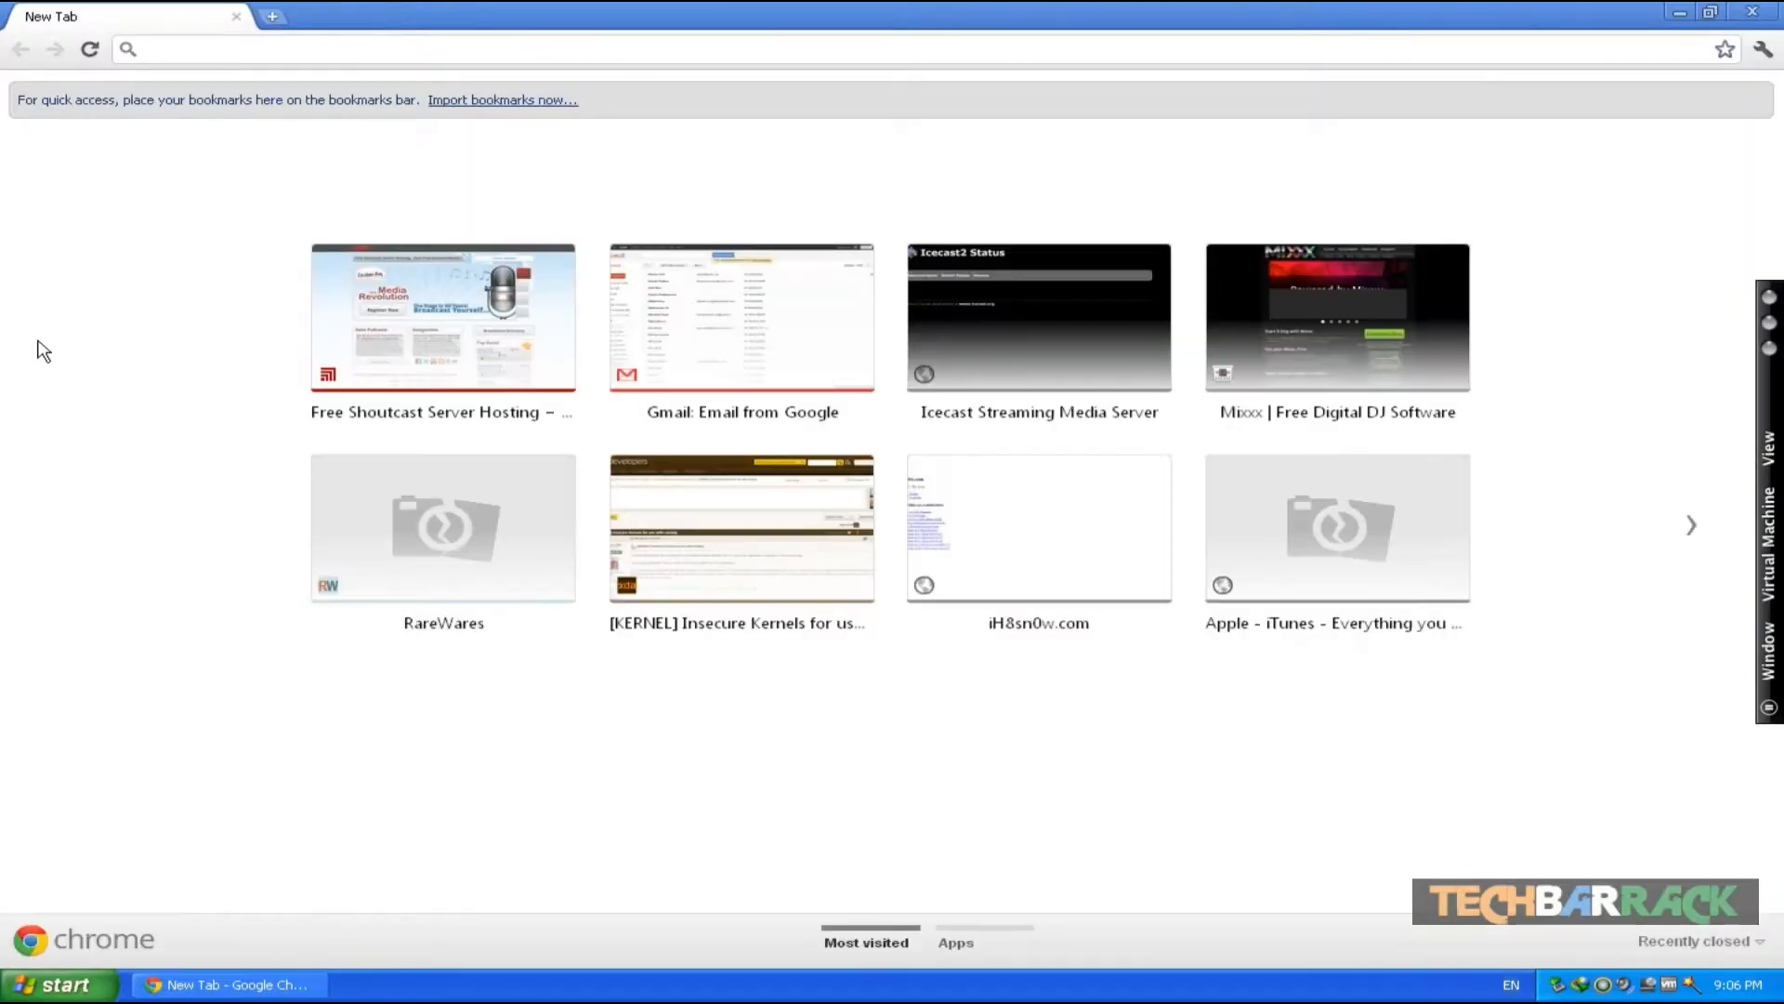
{"action": "type", "text": "caster.fm"}
{"action": "key", "text": "Return"}
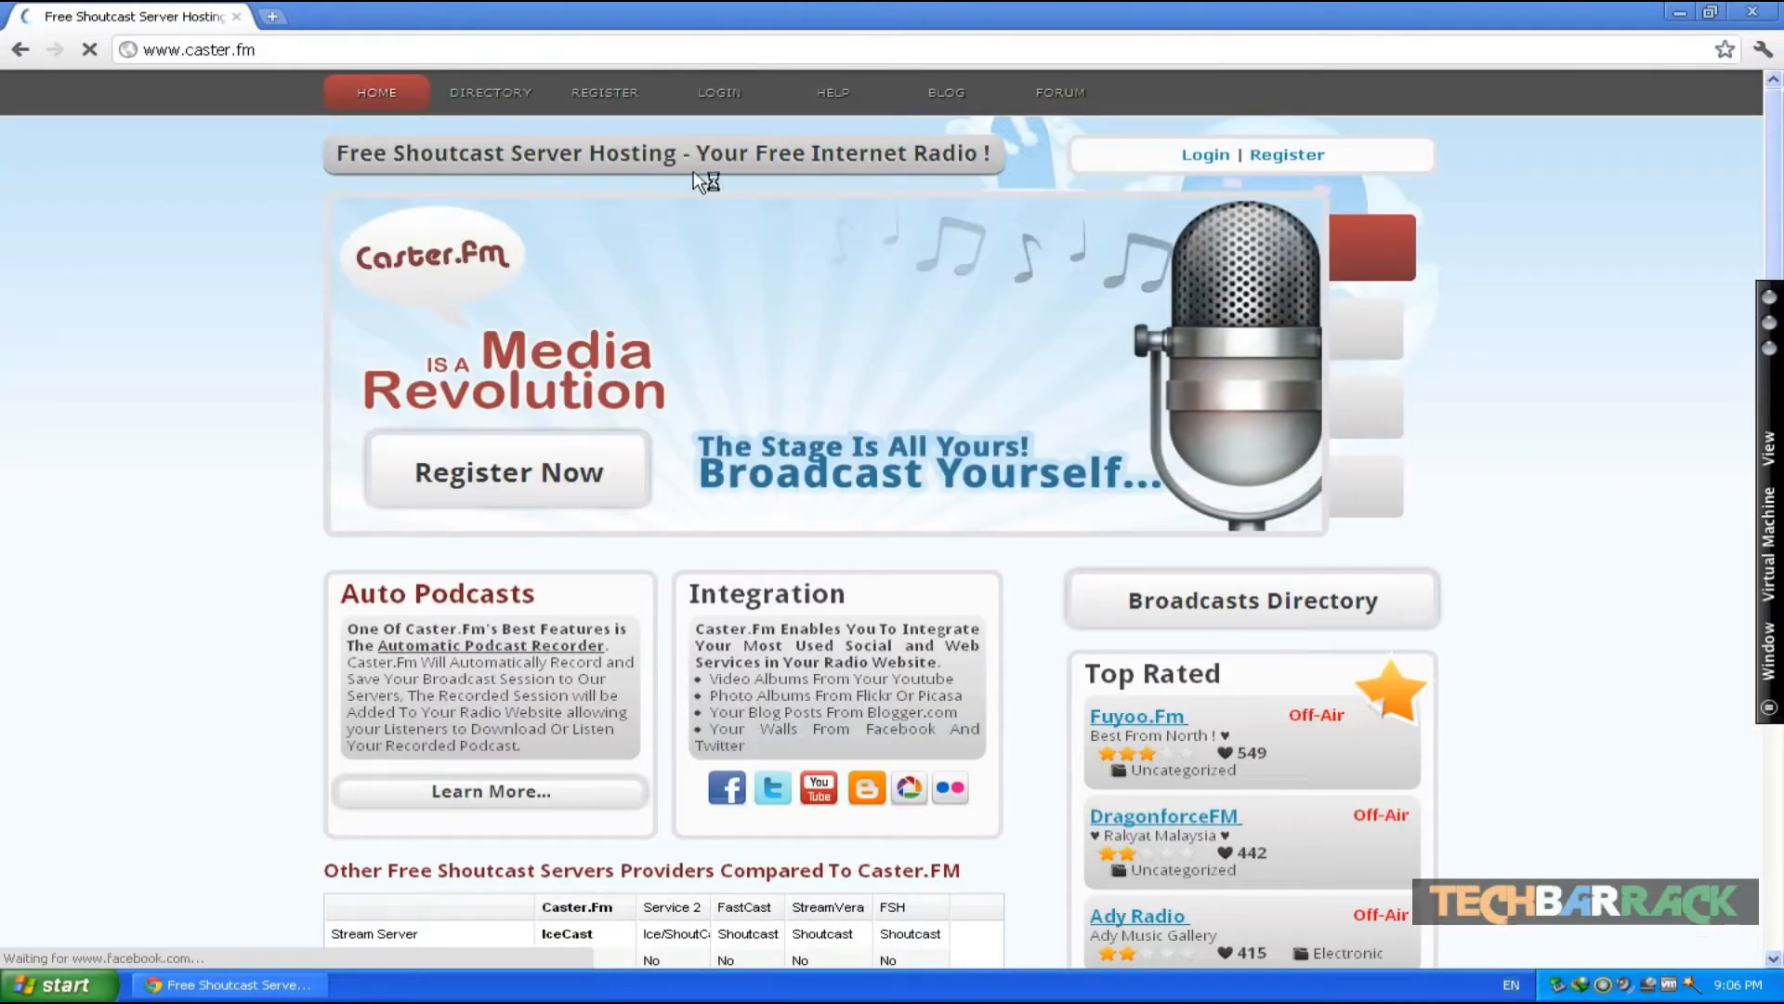
- Open the Caster.fm login and sign in with the saved credentials, entering the image verification text
{"action": "left_click", "coordinate": [708, 91]}
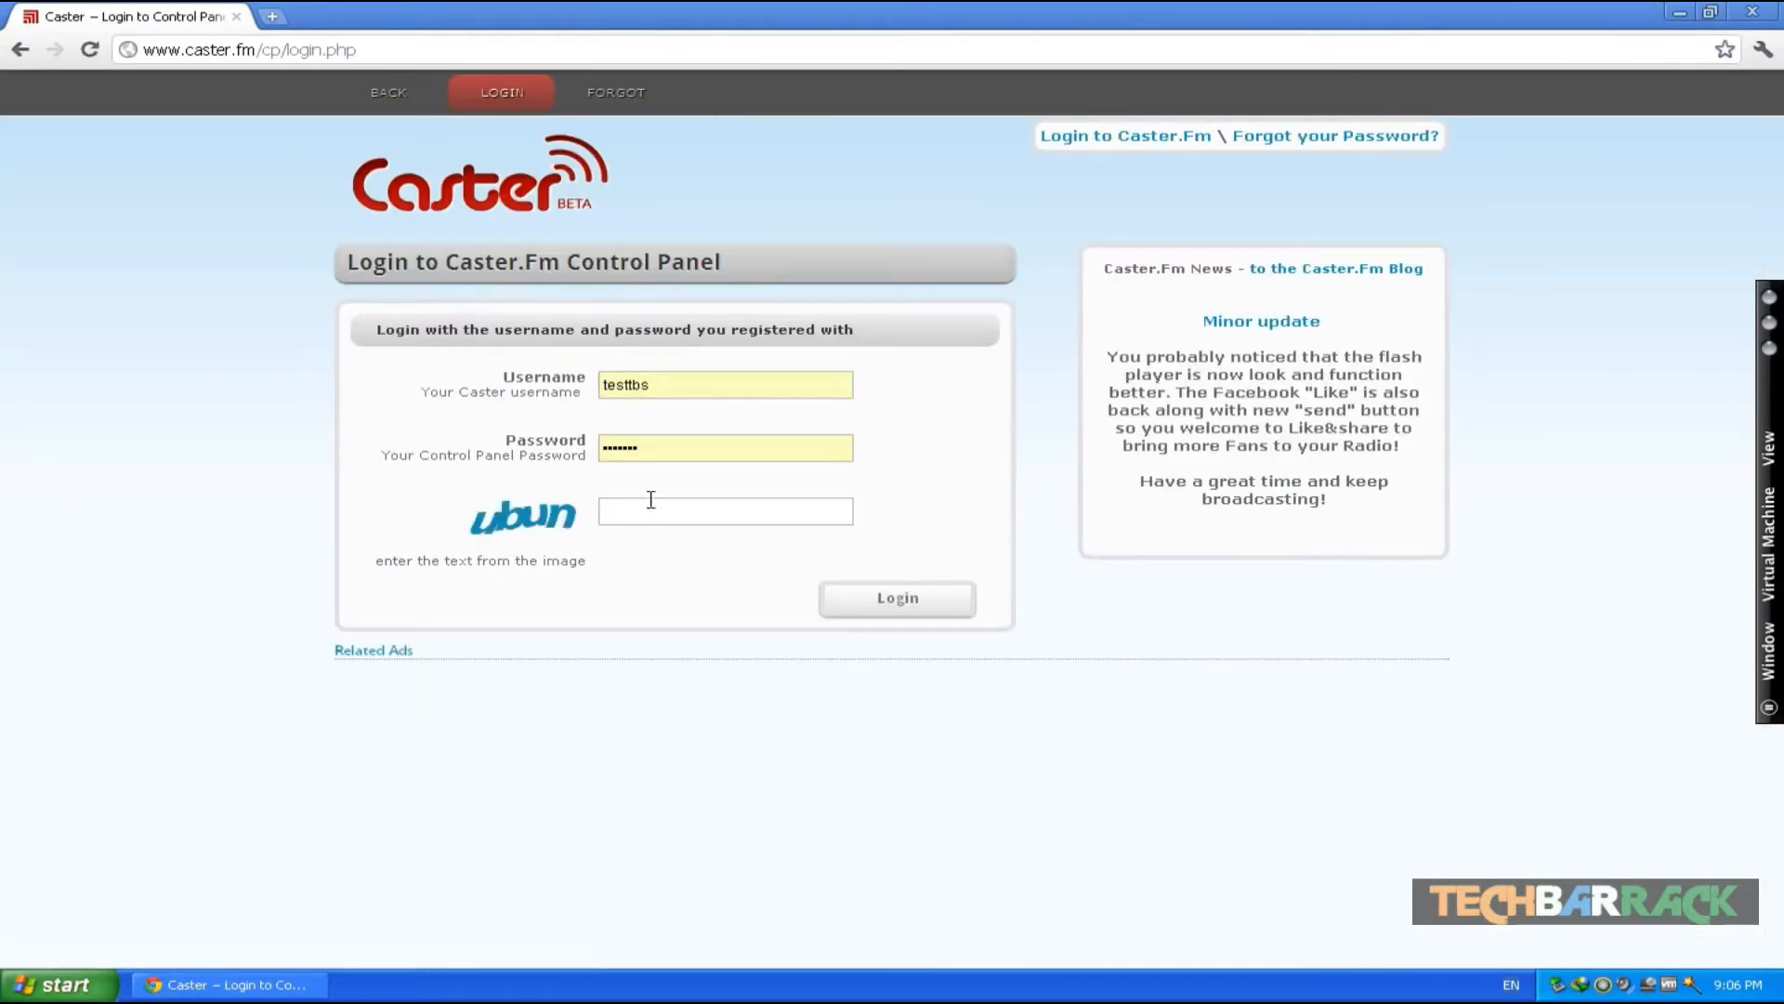
{"action": "left_click", "coordinate": [639, 509]}
{"action": "type", "text": "ubun"}
{"action": "key", "text": "Return"}
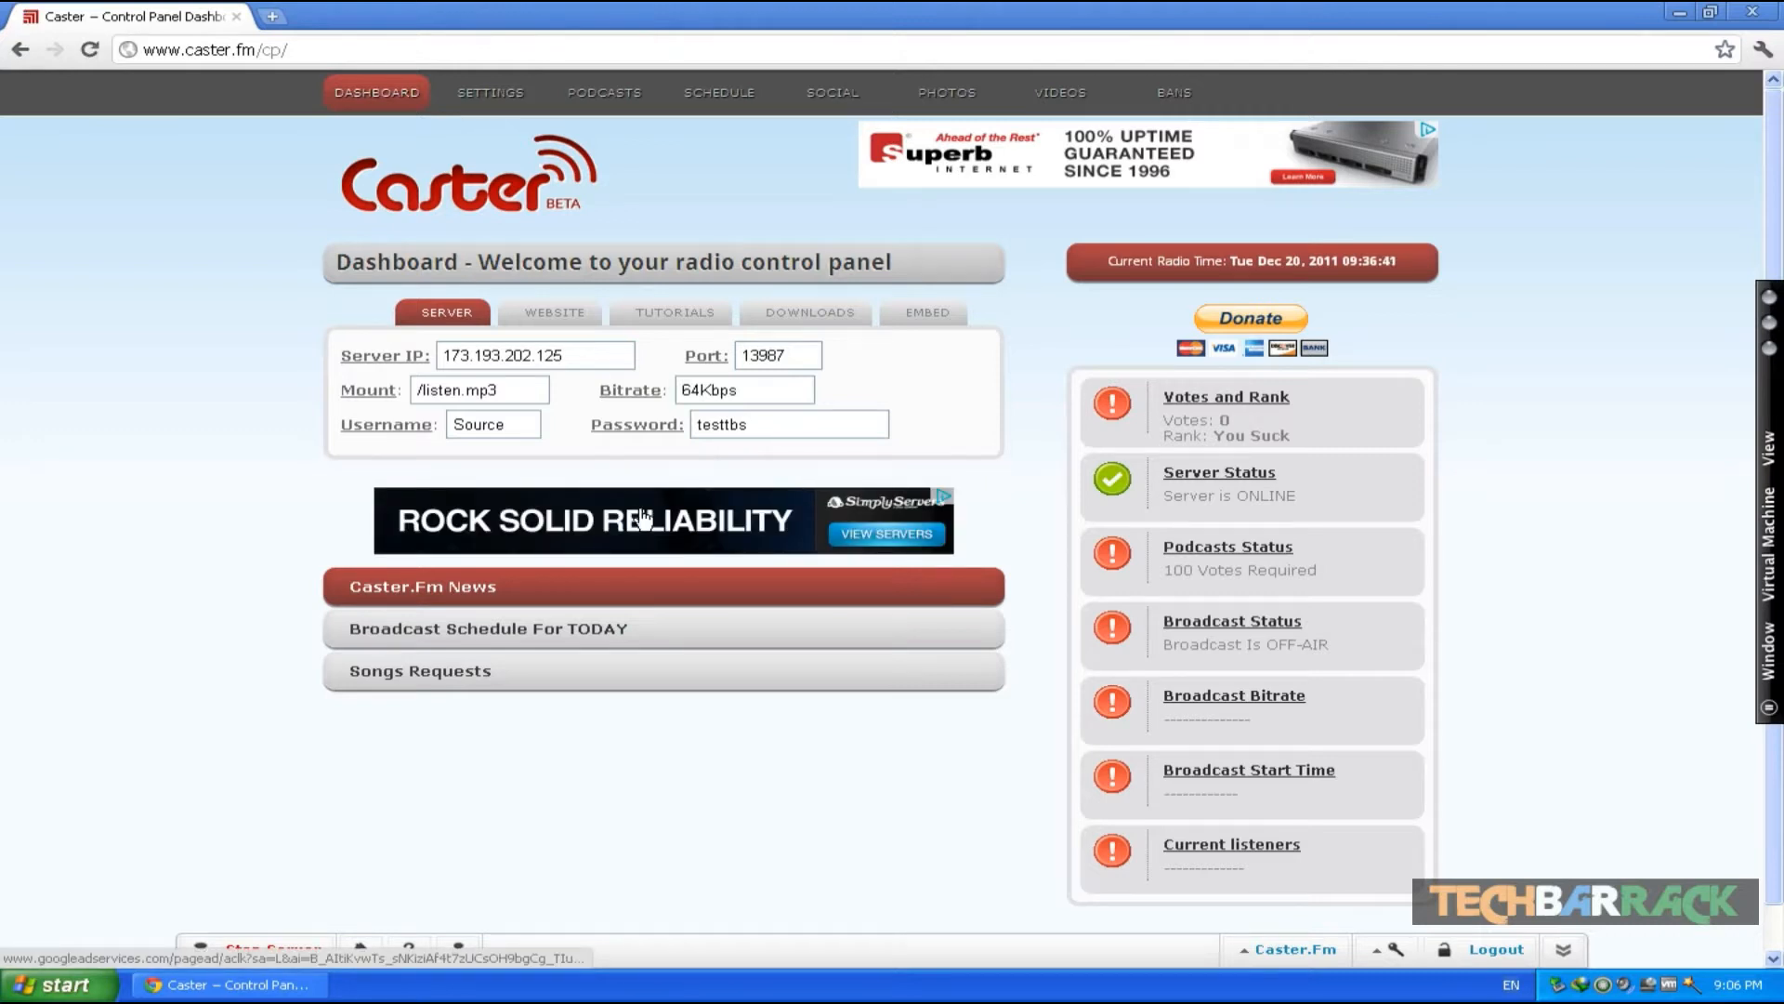
- Open the Winamp 5 link from the control panel's Downloads section in a new tab and switch to it
{"action": "left_click", "coordinate": [805, 325]}
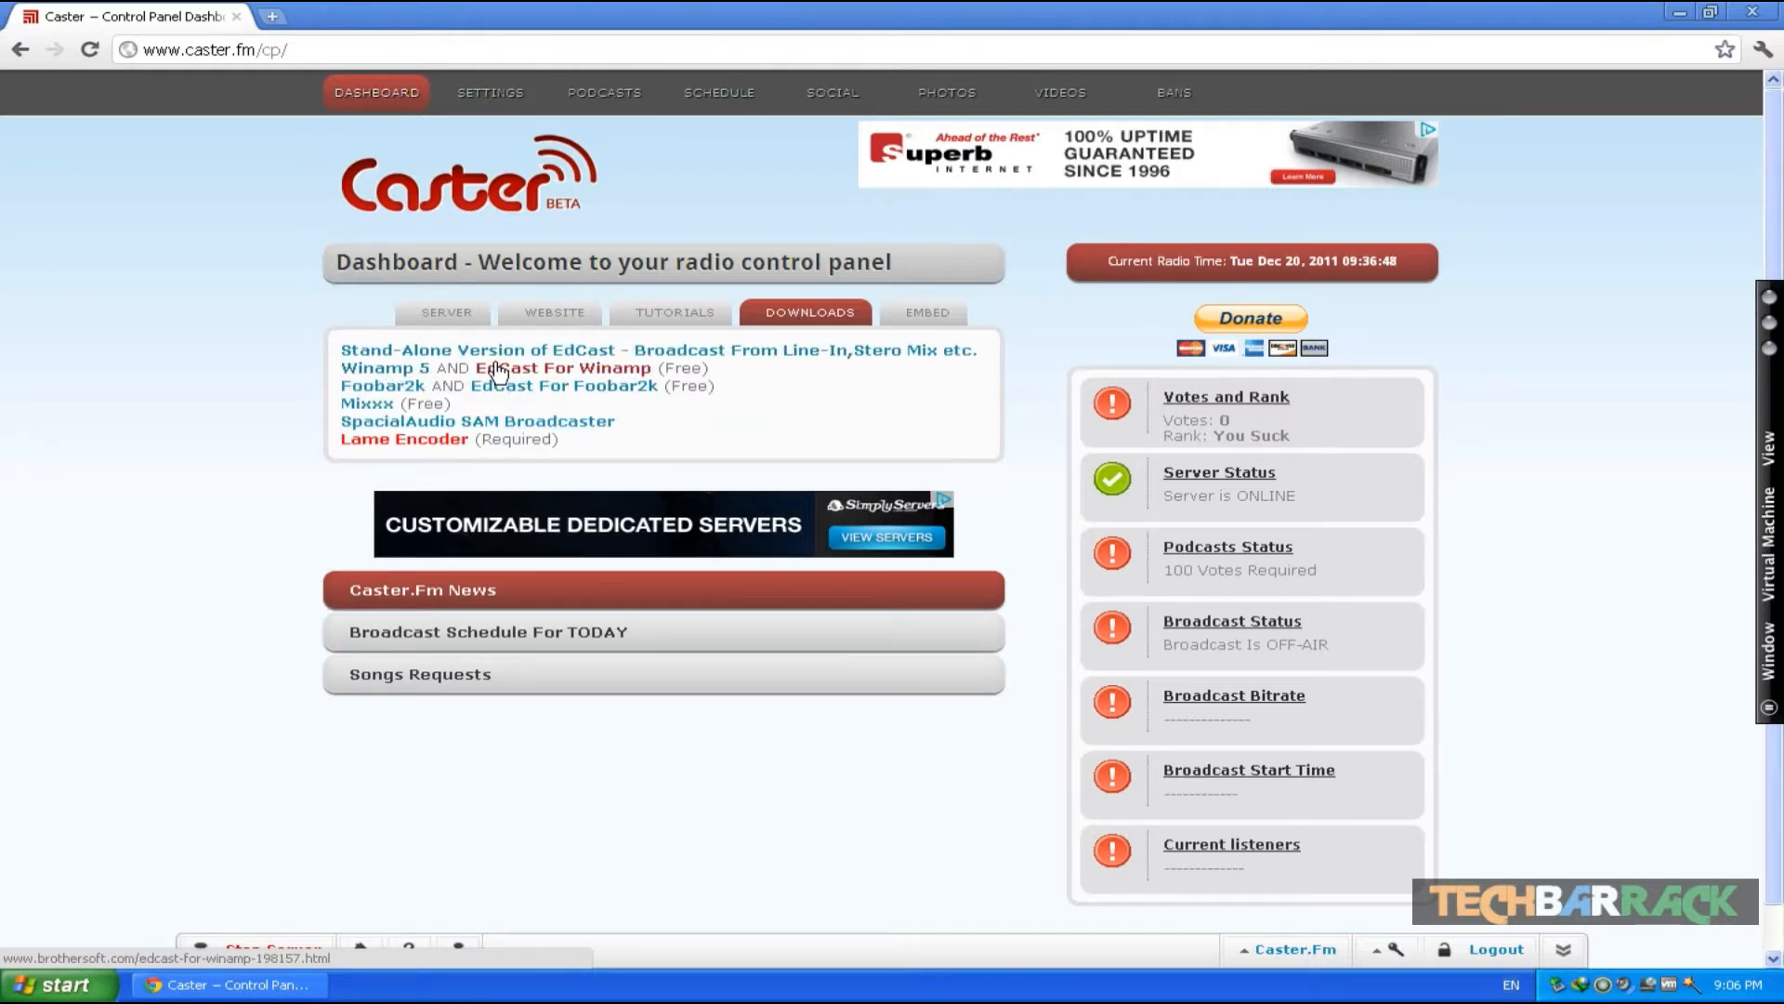
{"action": "right_click", "coordinate": [397, 376]}
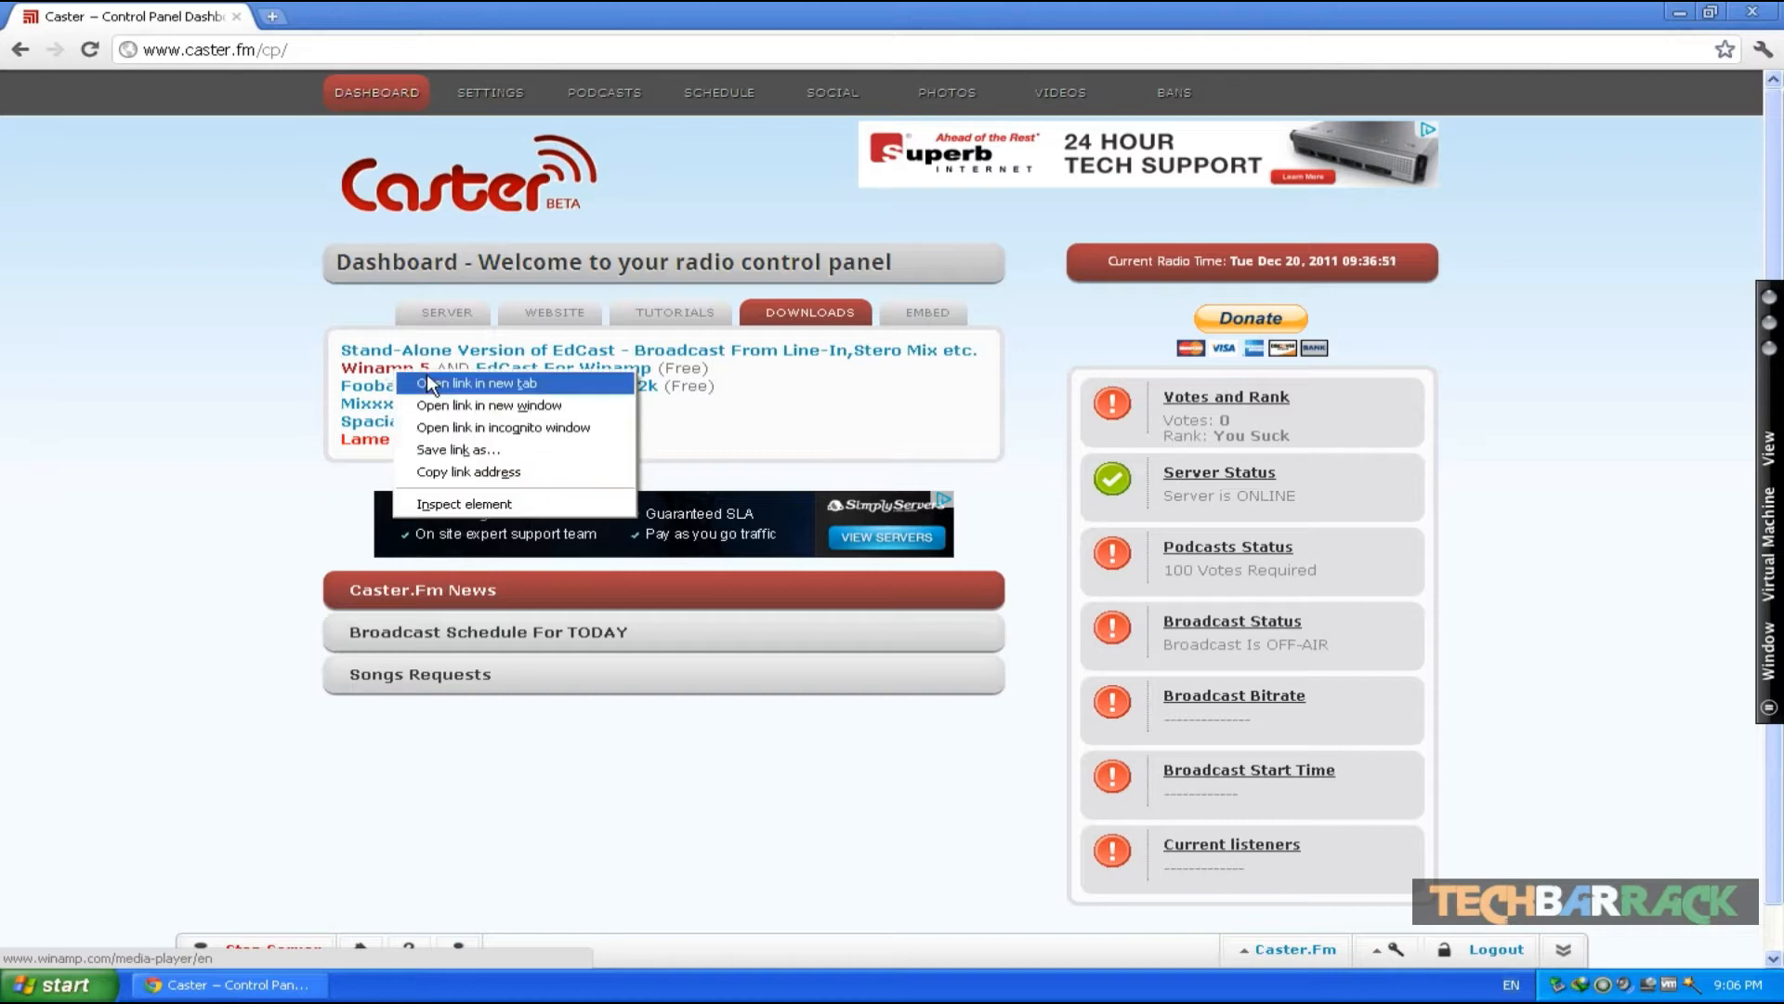
{"action": "left_click", "coordinate": [430, 379]}
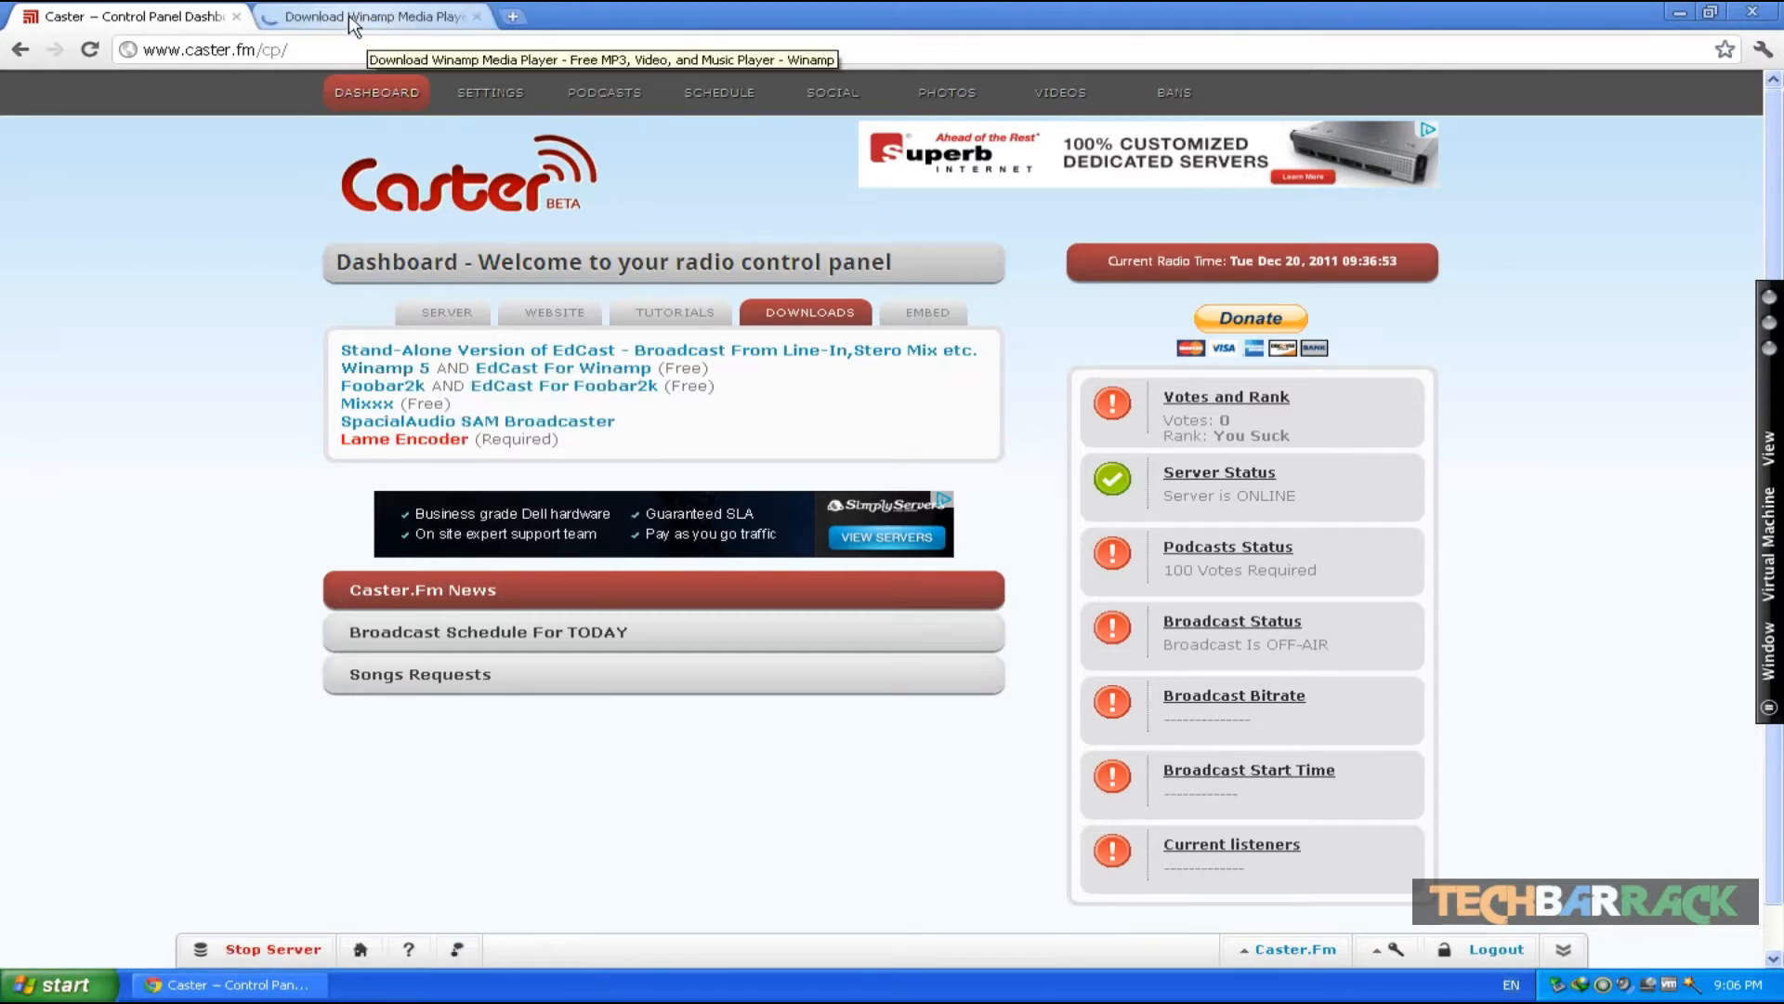
{"action": "left_click", "coordinate": [349, 14]}
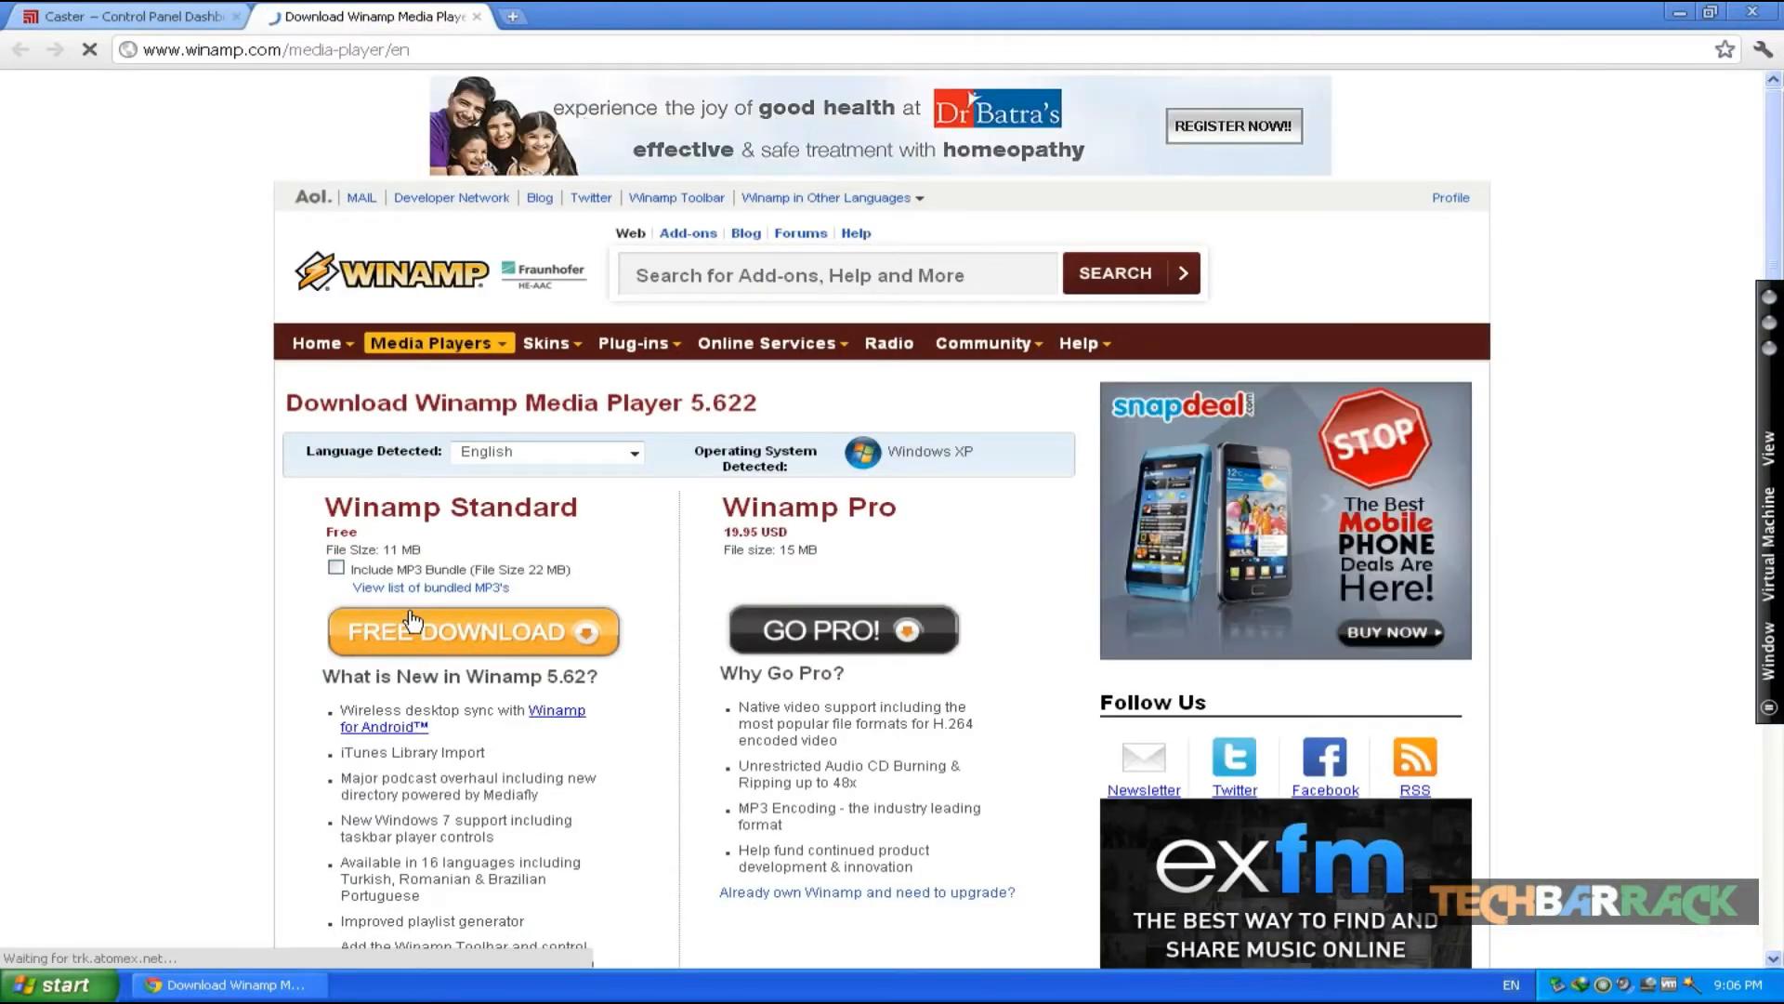
- Download Winamp Standard, choosing to overwrite the existing file in the download manager, and close the completion dialog
{"action": "left_click", "coordinate": [372, 641]}
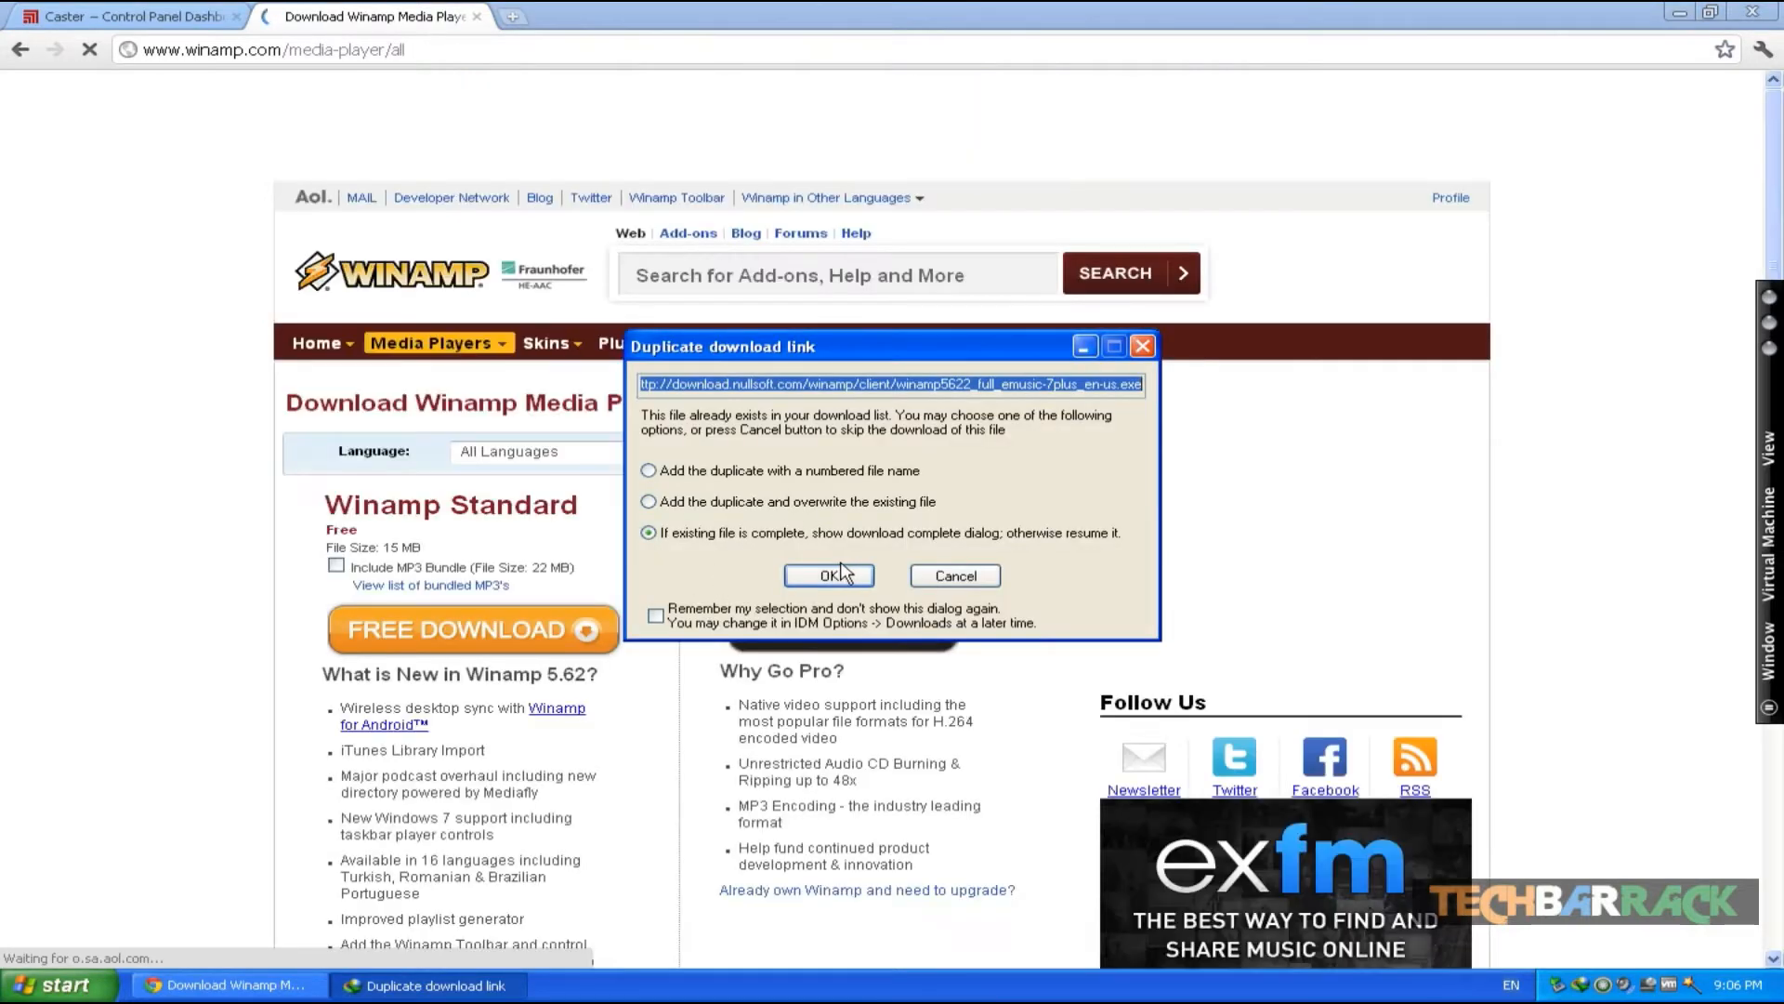
{"action": "left_click", "coordinate": [735, 472]}
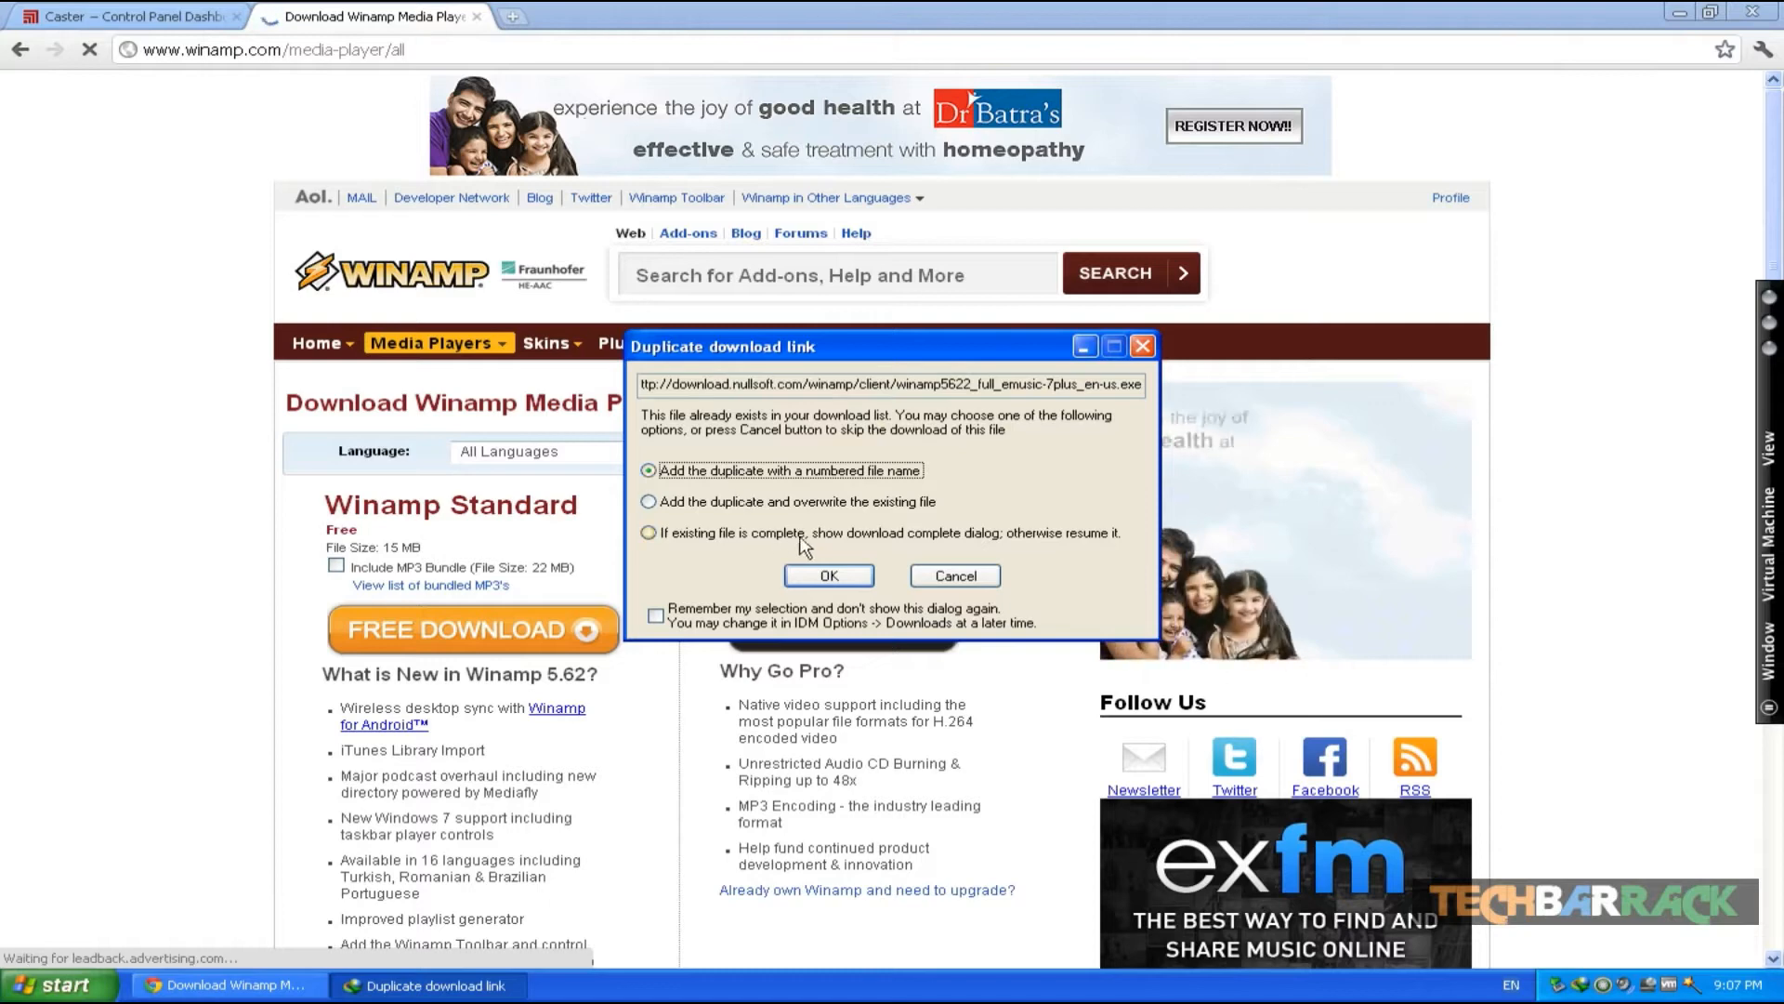
{"action": "left_click", "coordinate": [753, 502]}
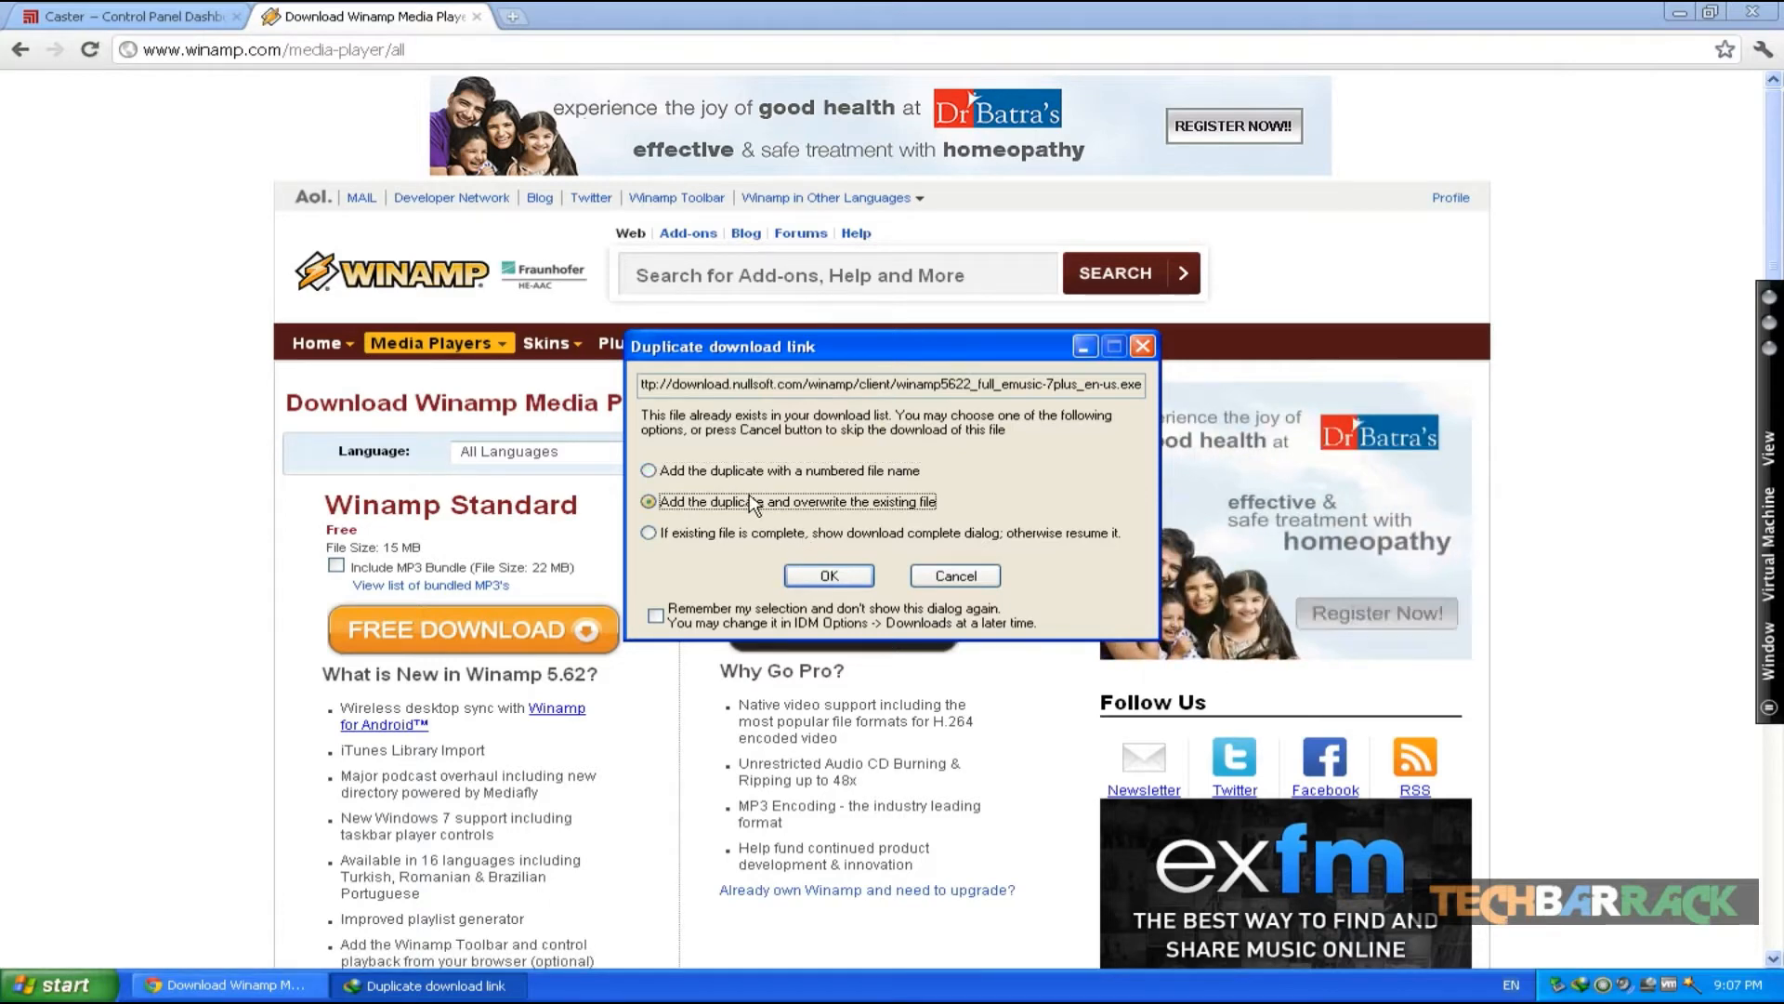
{"action": "left_click", "coordinate": [846, 577]}
{"action": "left_click", "coordinate": [914, 567]}
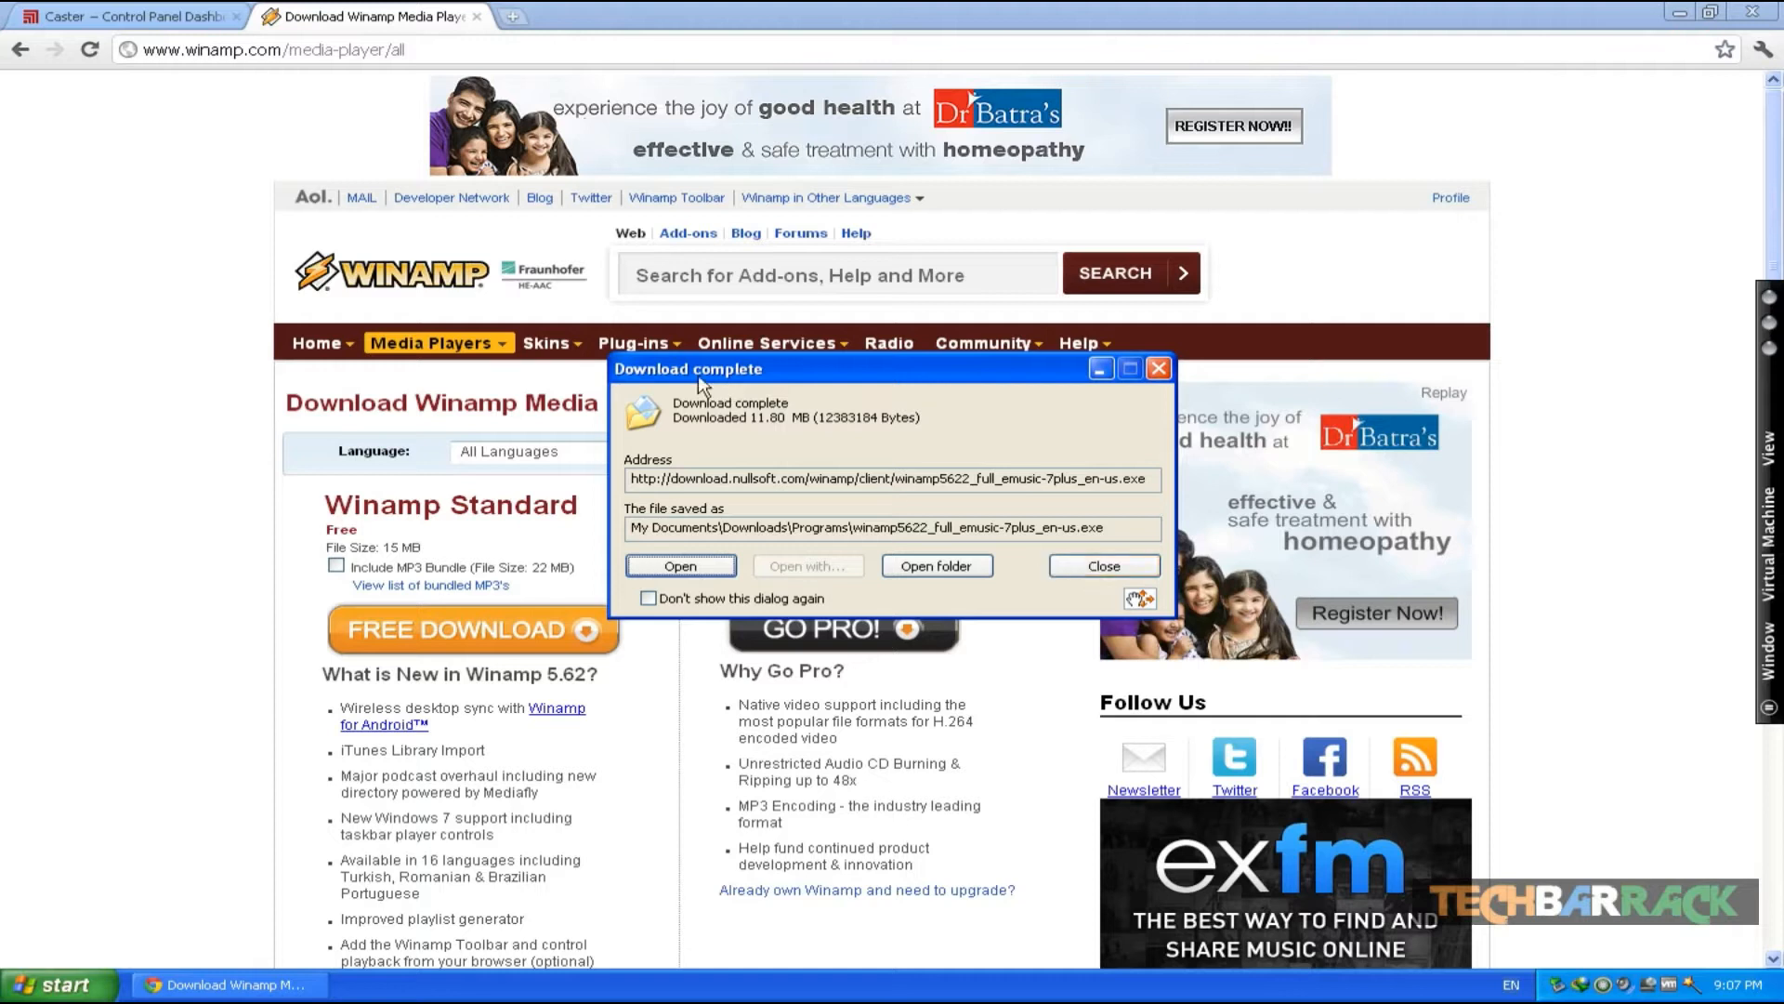
{"action": "left_click", "coordinate": [1078, 567]}
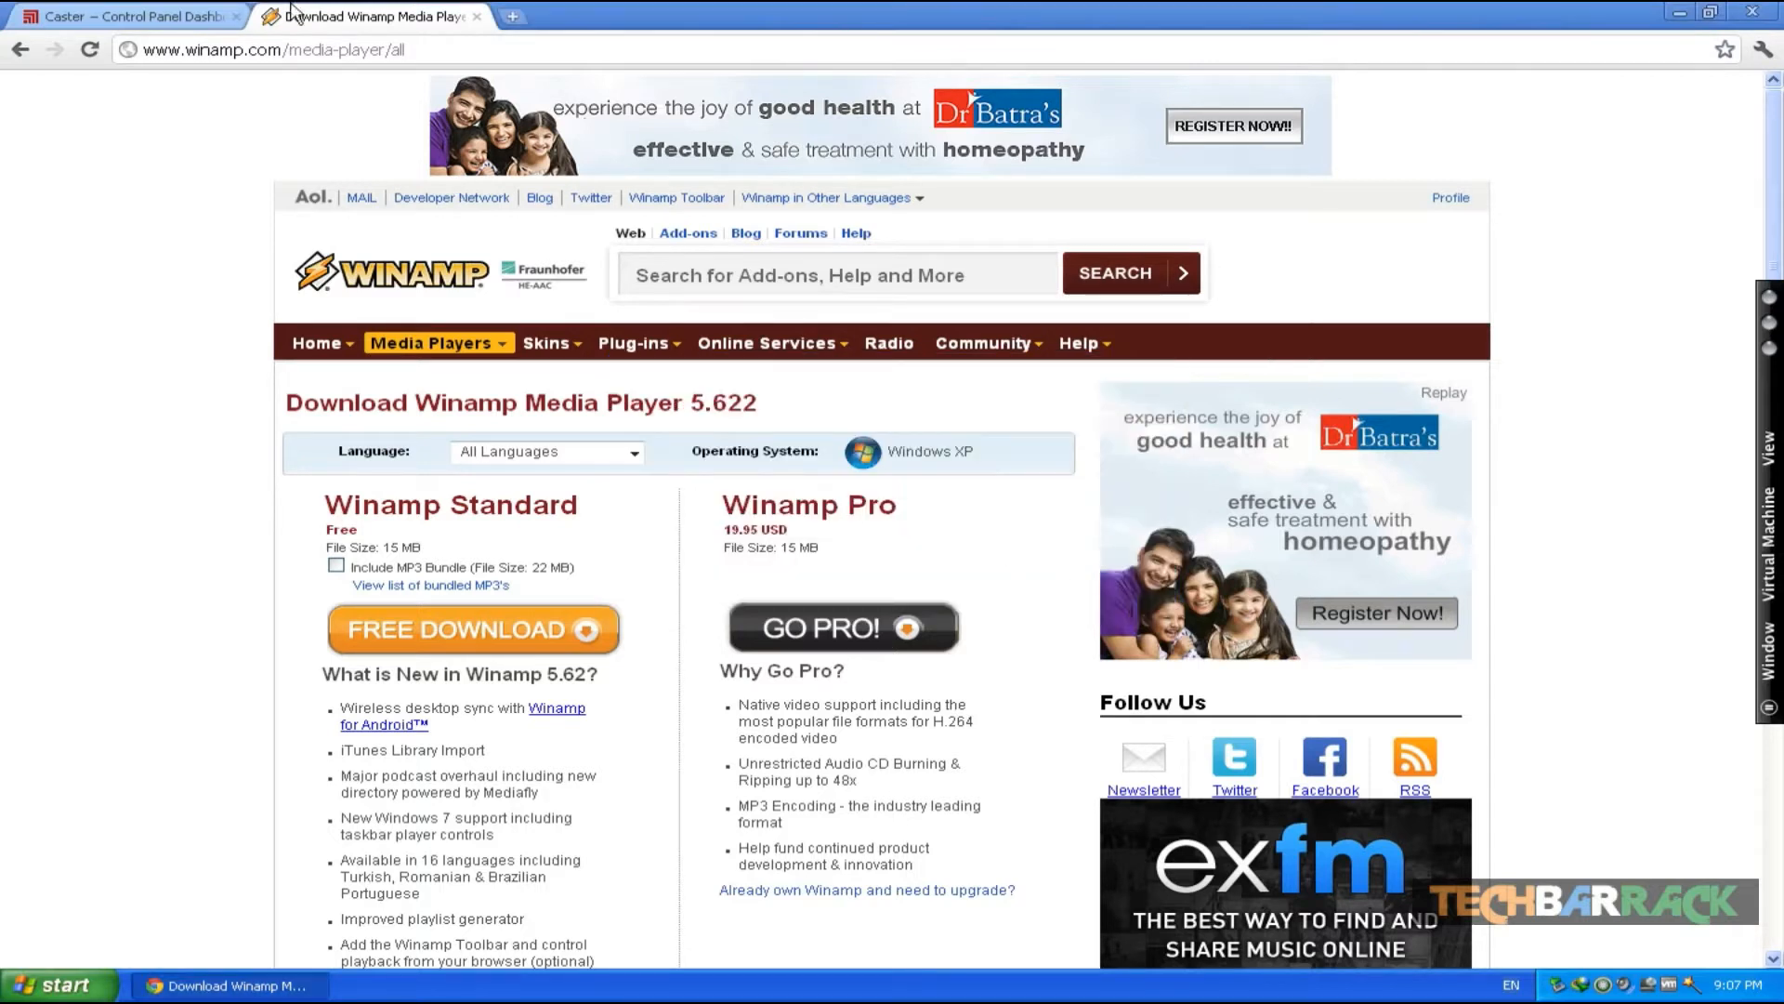
- Close the Winamp tab and open the EdCast For Winamp download page on Brothersoft
{"action": "left_click", "coordinate": [477, 16]}
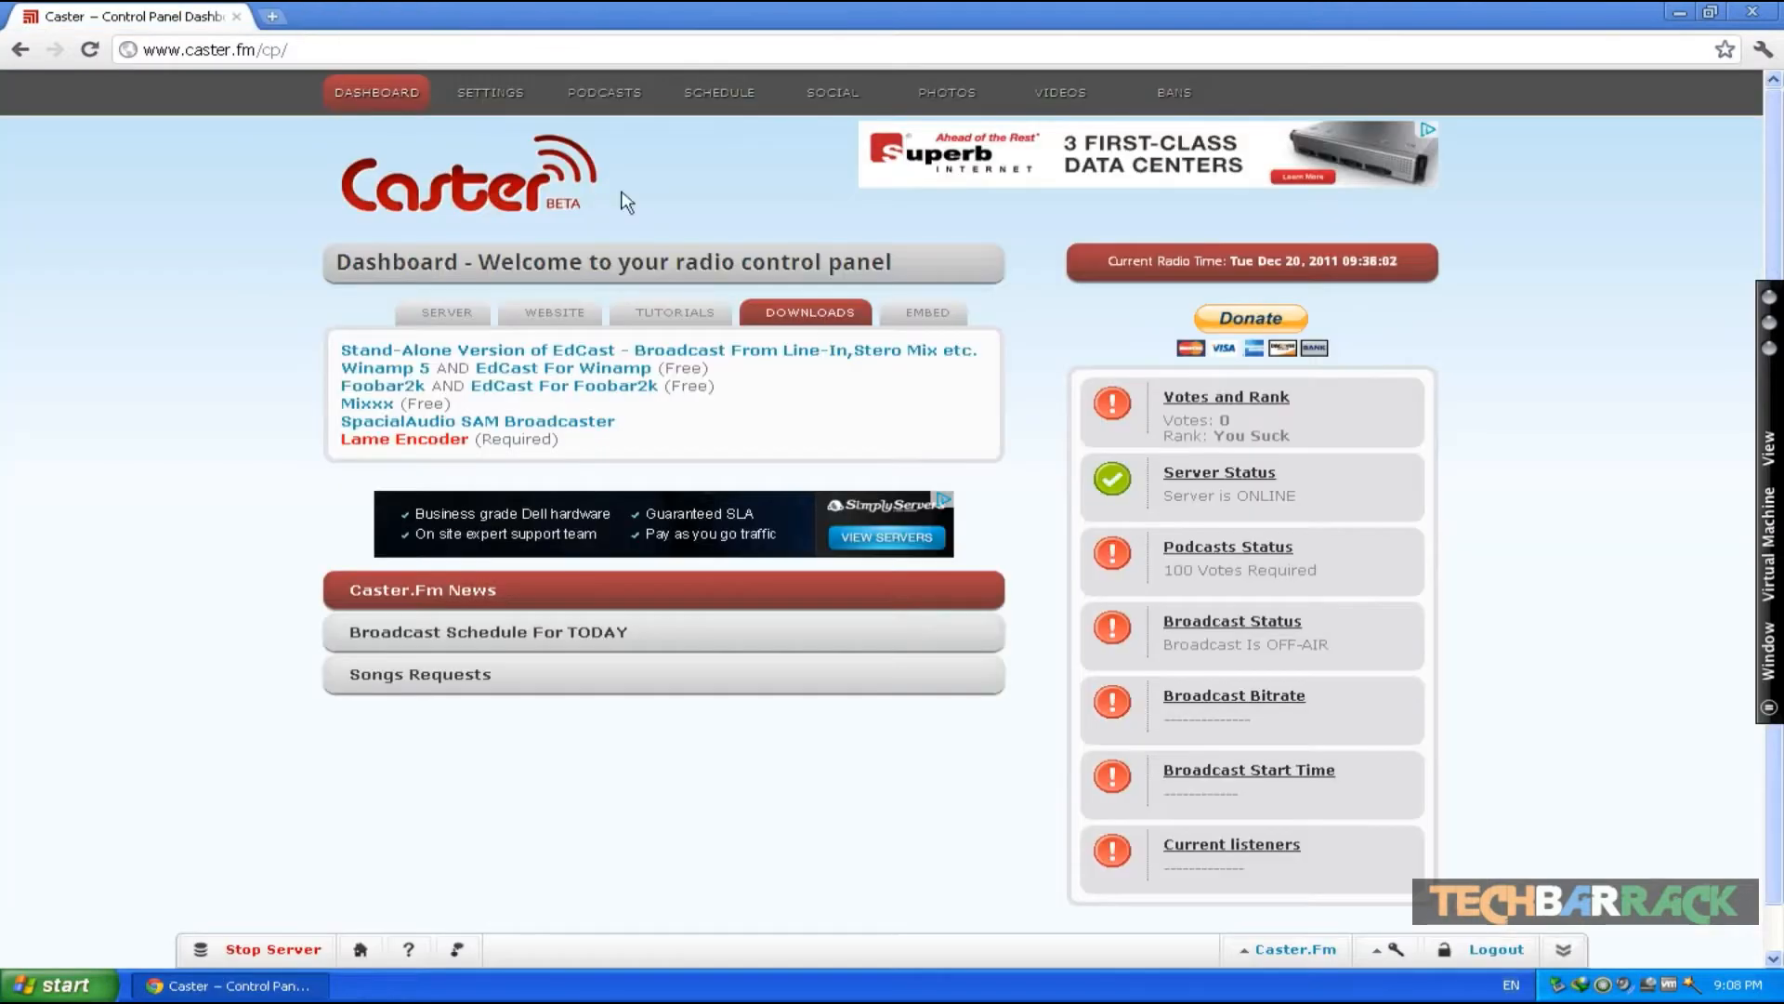
{"action": "left_click", "coordinate": [576, 372]}
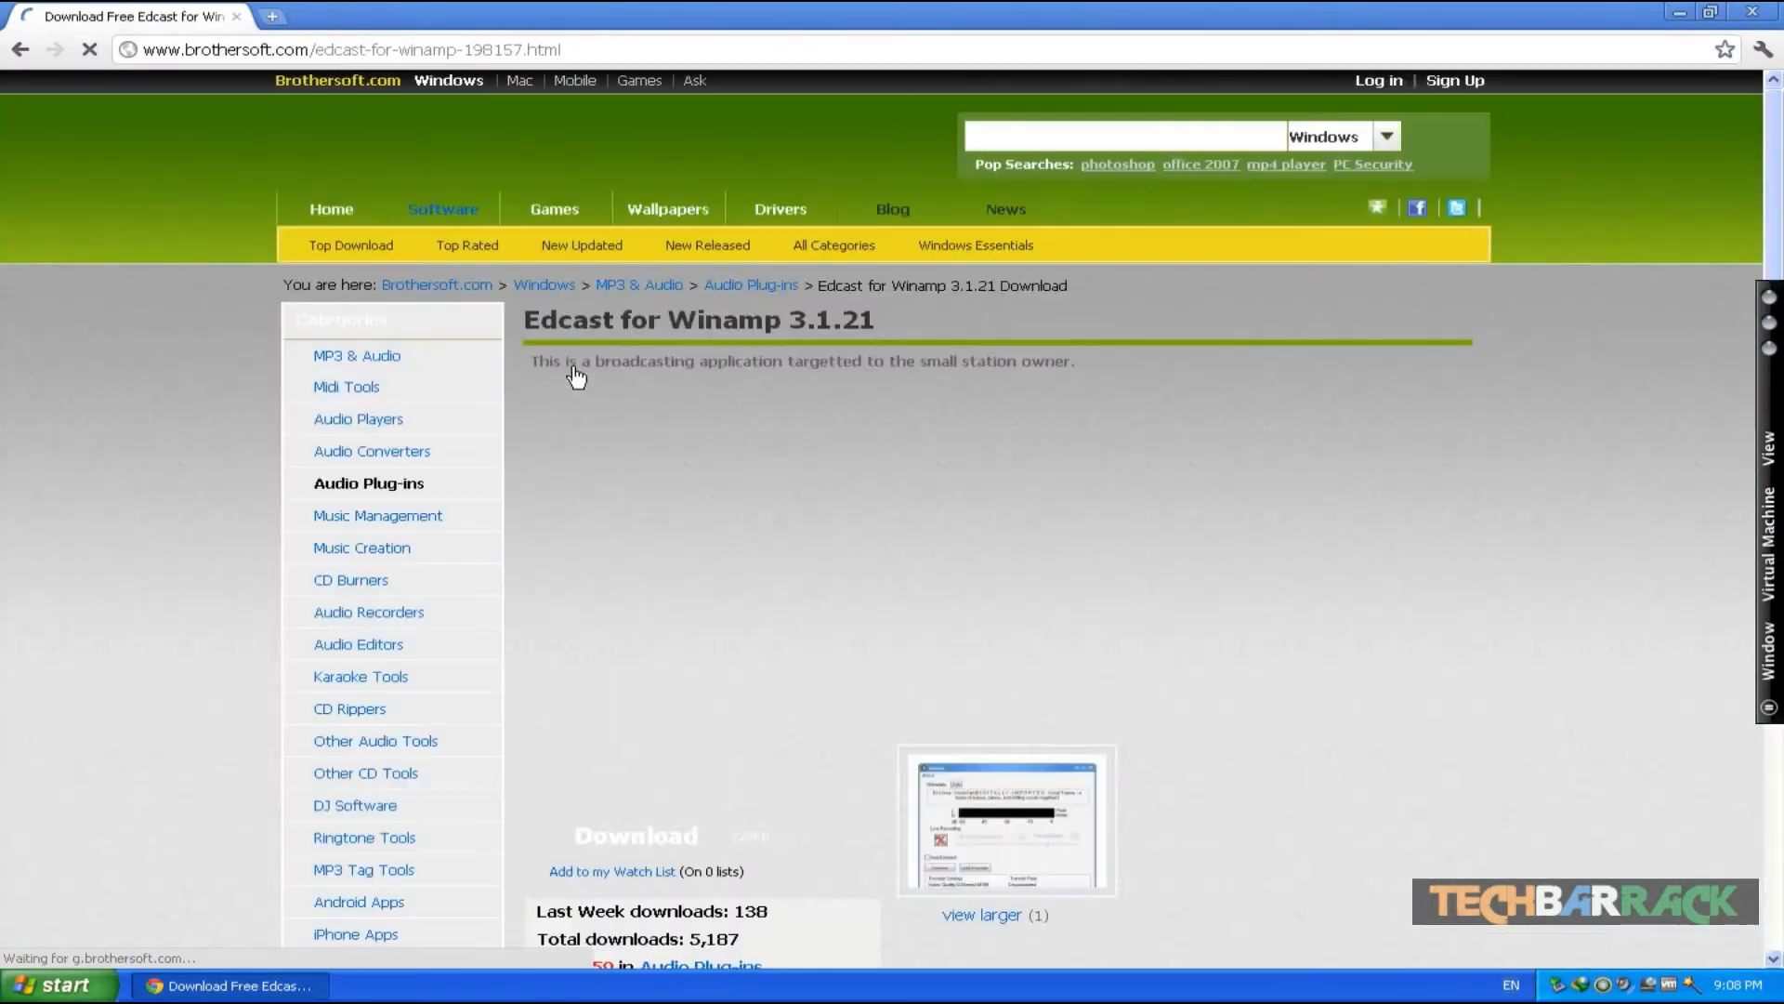
{"action": "scroll", "coordinate": [825, 570], "scroll_direction": "down", "scroll_amount": 1}
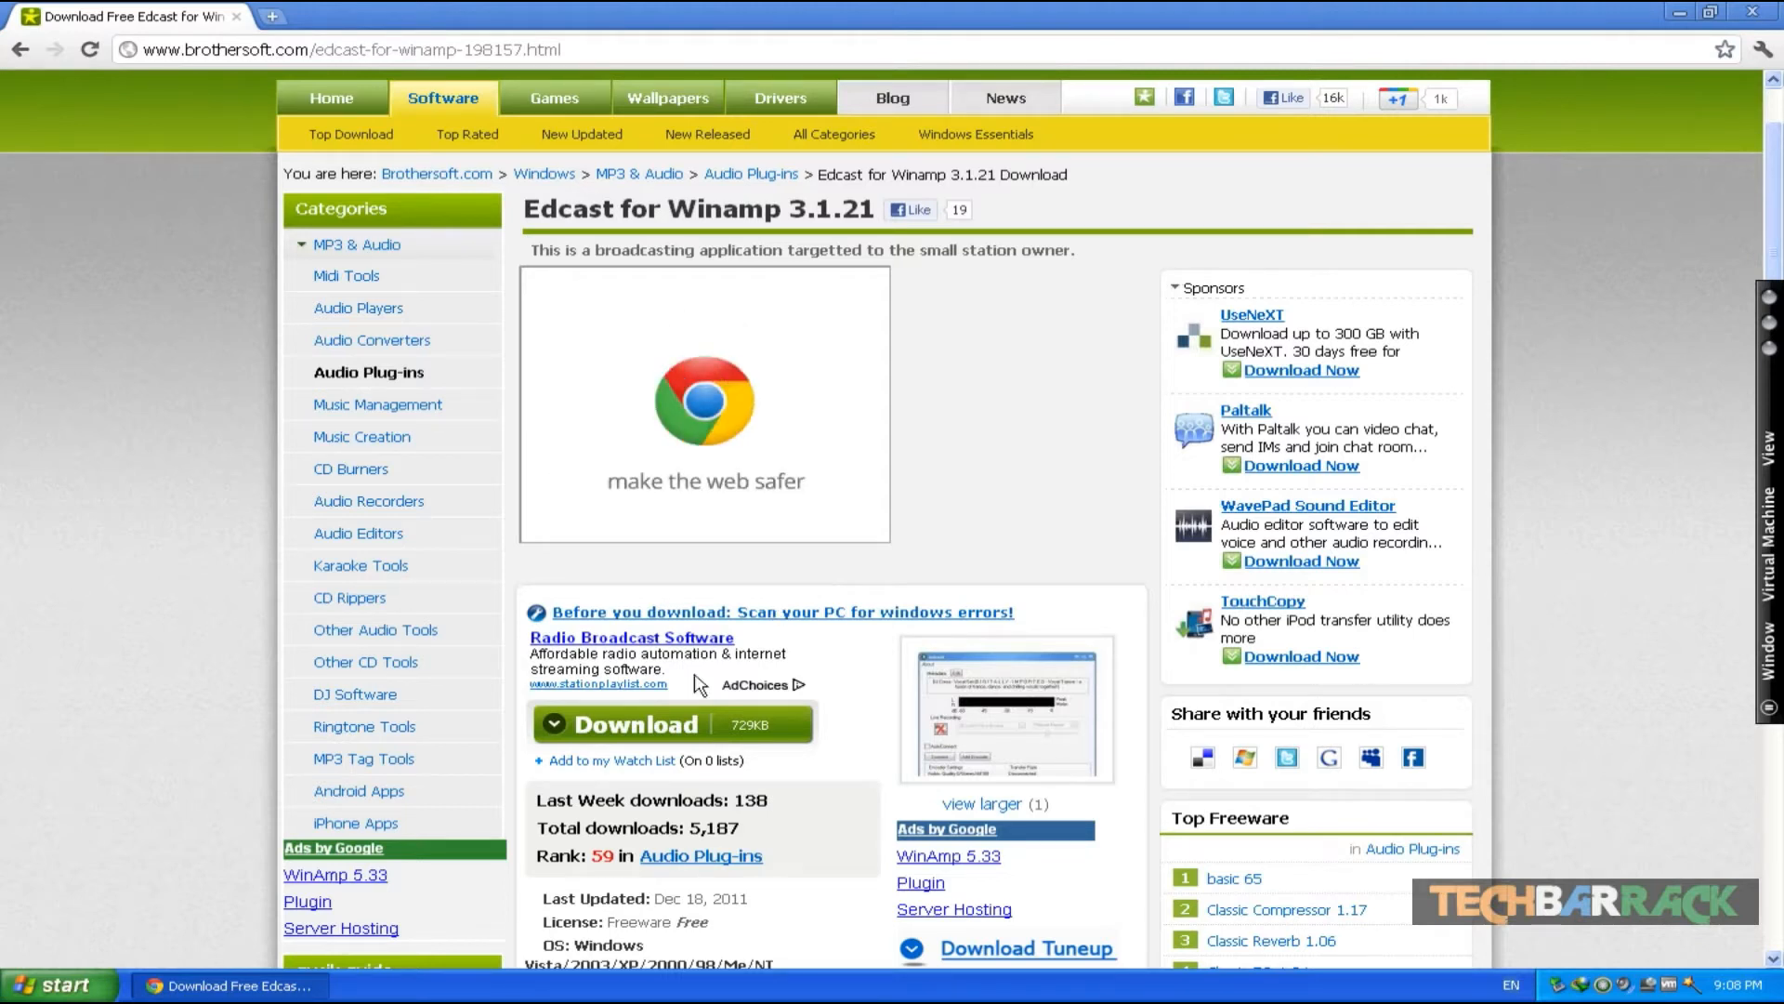
{"action": "left_click", "coordinate": [649, 735]}
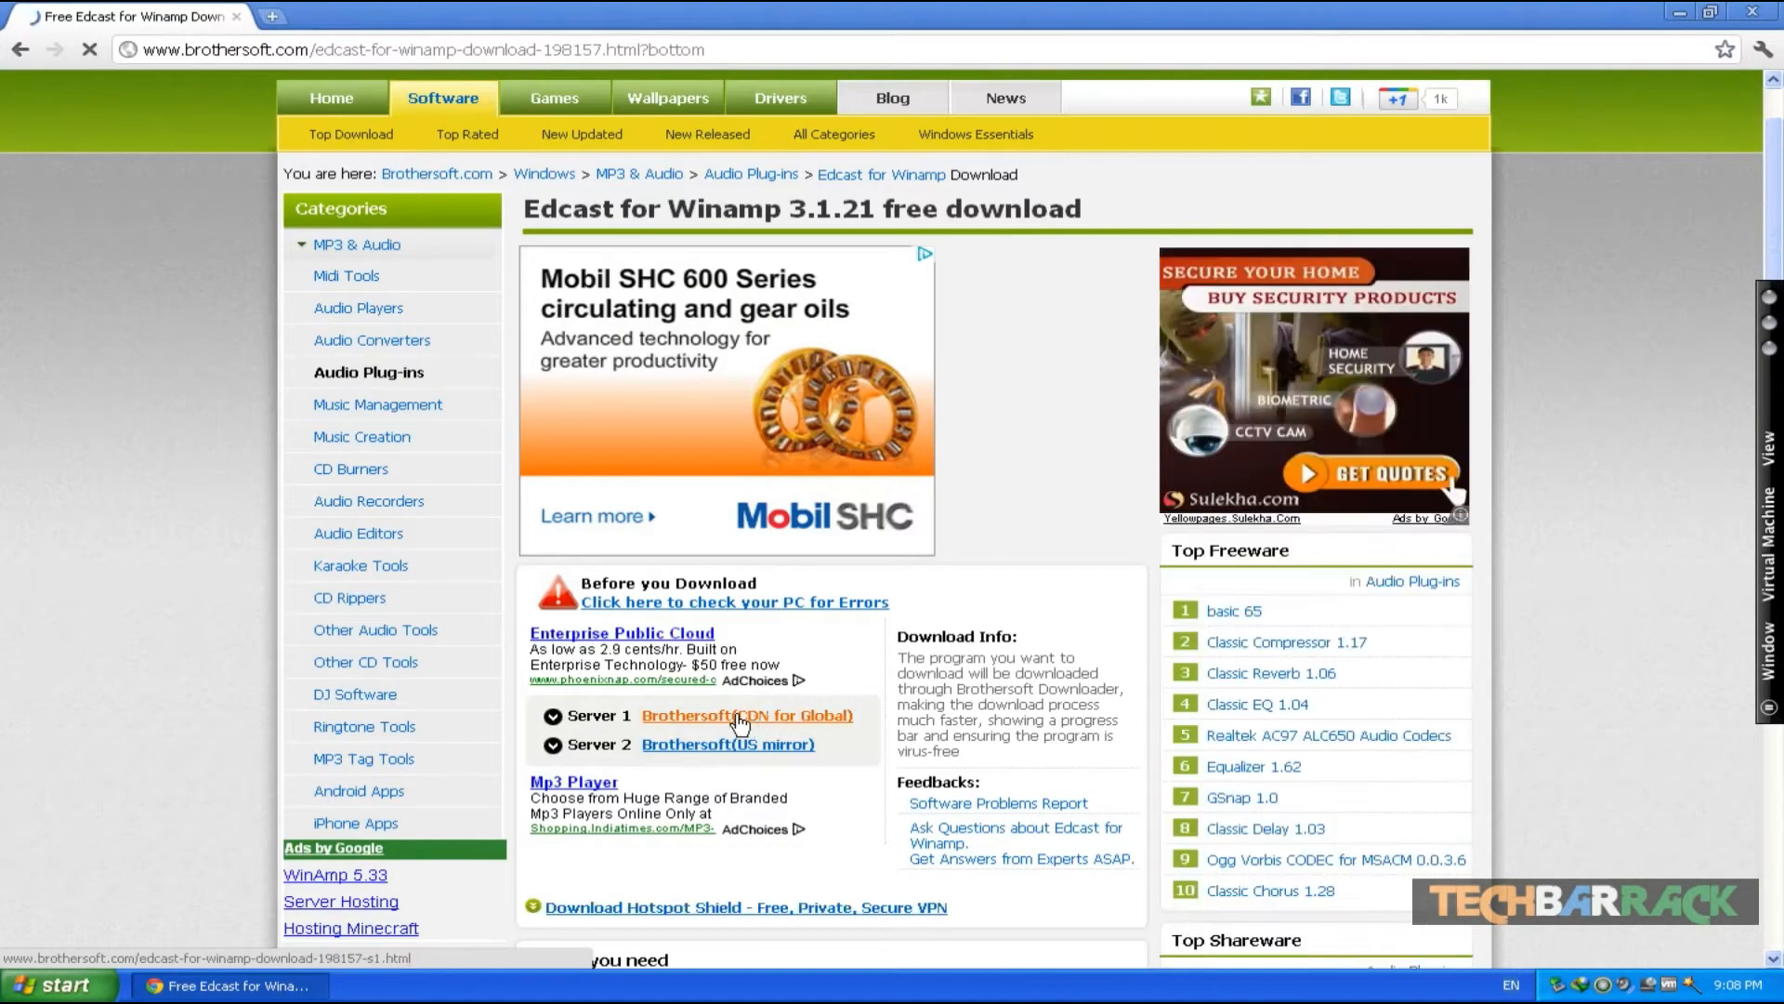
- Download Edcast for Winamp 3.1.21, overwriting the existing file, and close the browser
{"action": "left_click", "coordinate": [738, 716]}
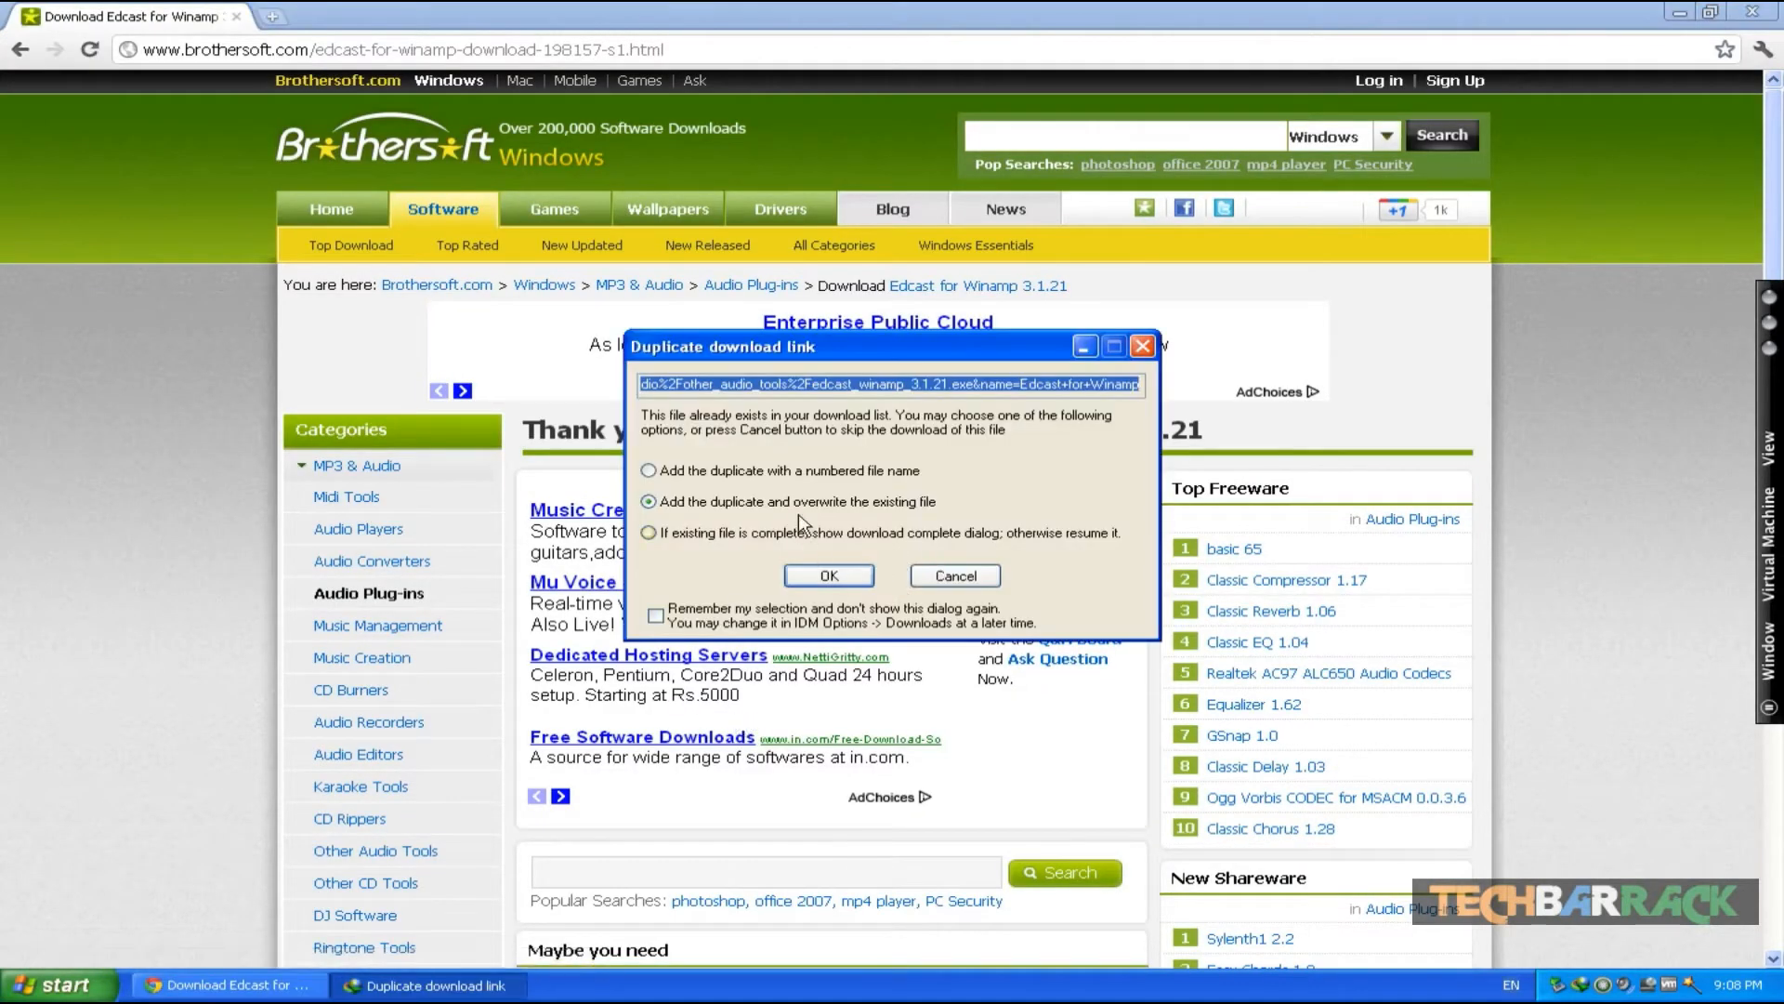
{"action": "left_click", "coordinate": [843, 579]}
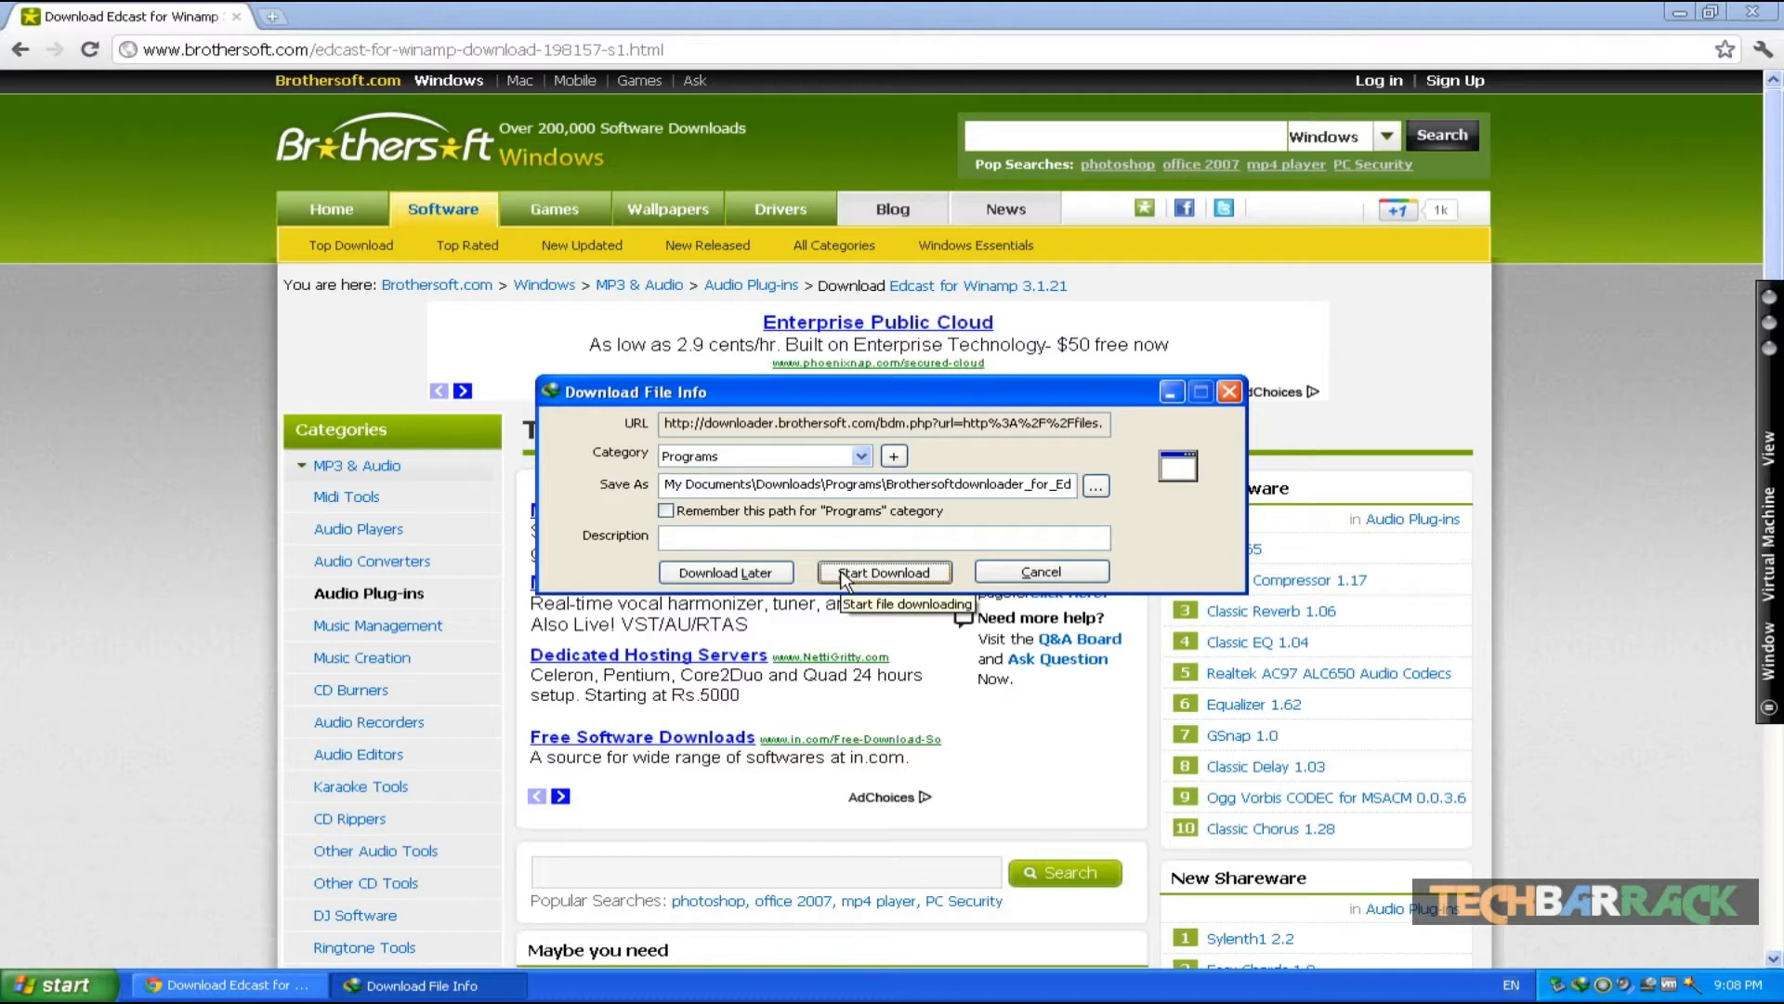
{"action": "left_click", "coordinate": [843, 580]}
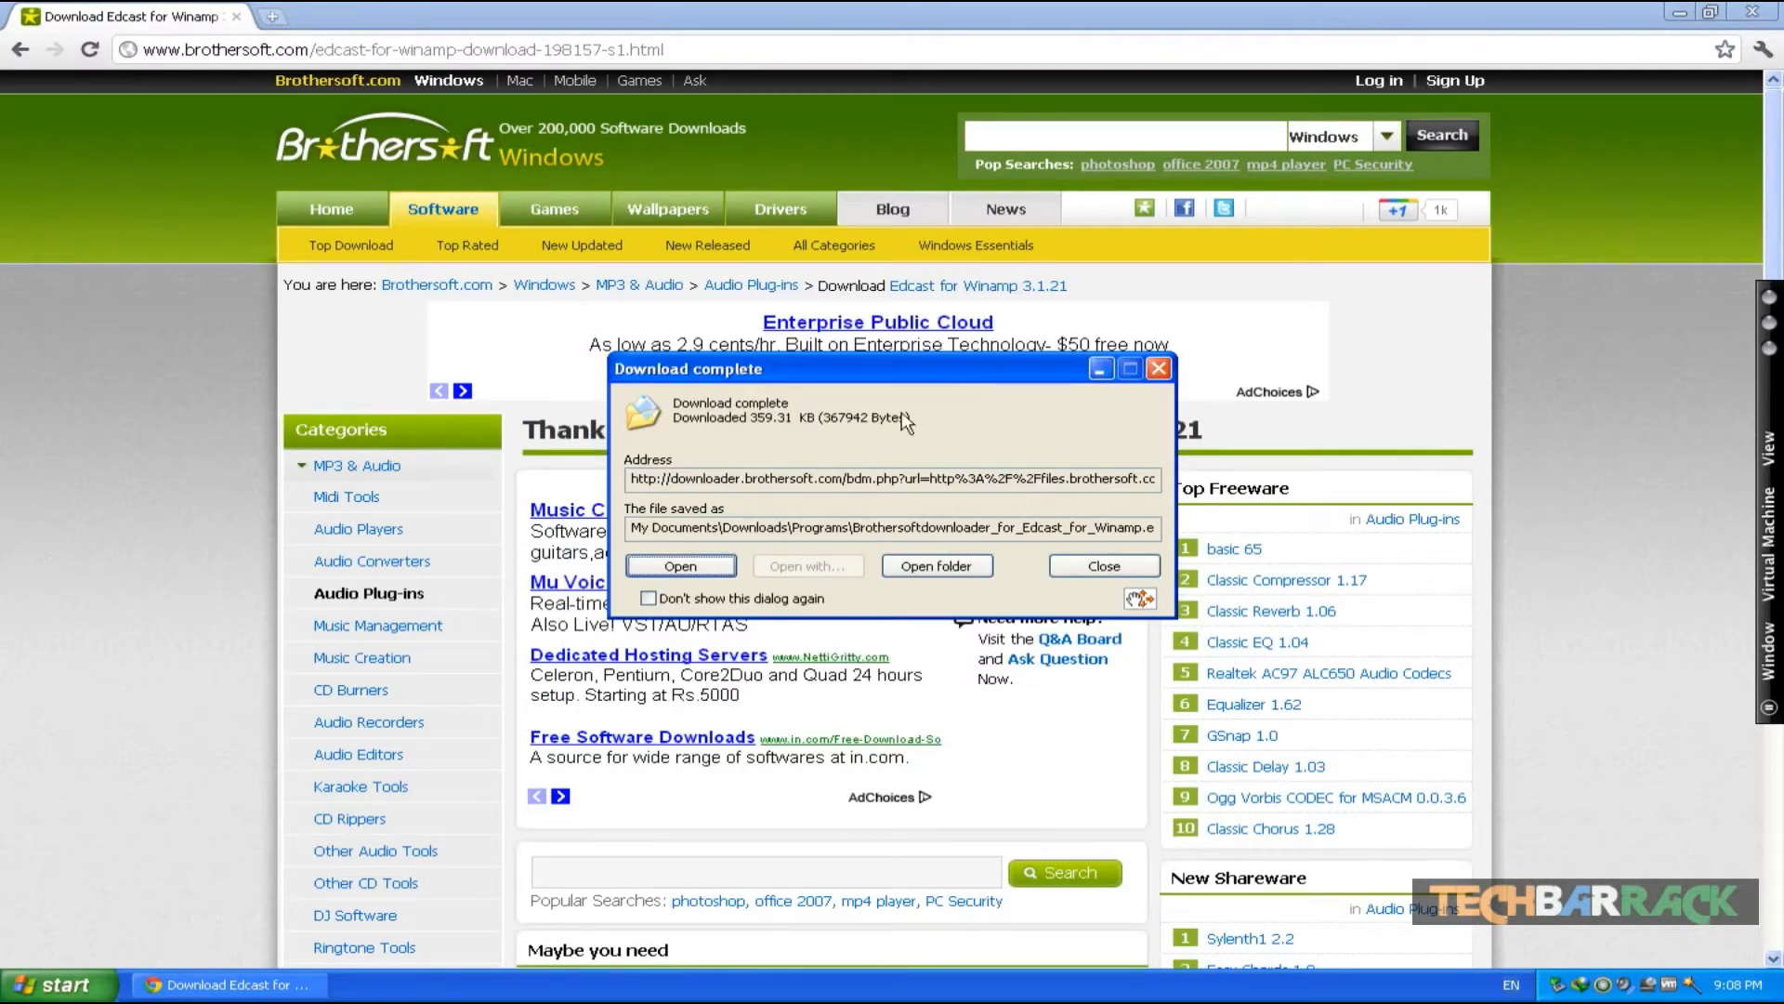
{"action": "left_click", "coordinate": [1099, 569]}
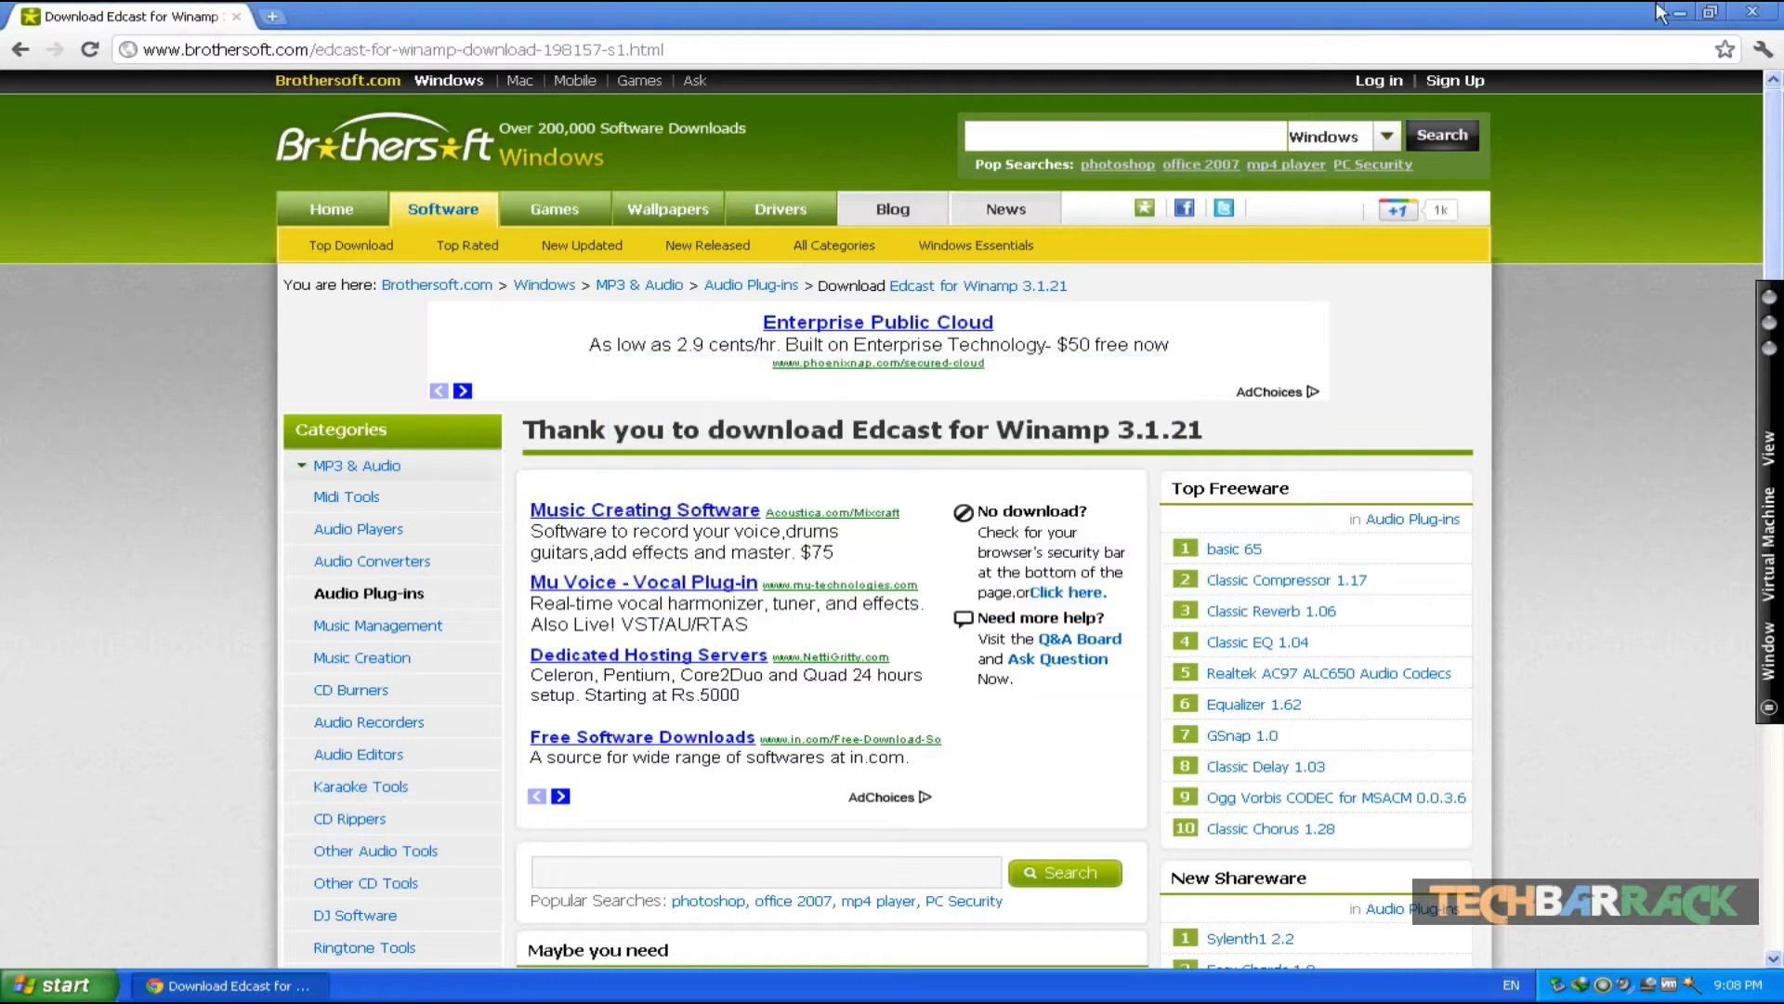
{"action": "left_click", "coordinate": [1758, 12]}
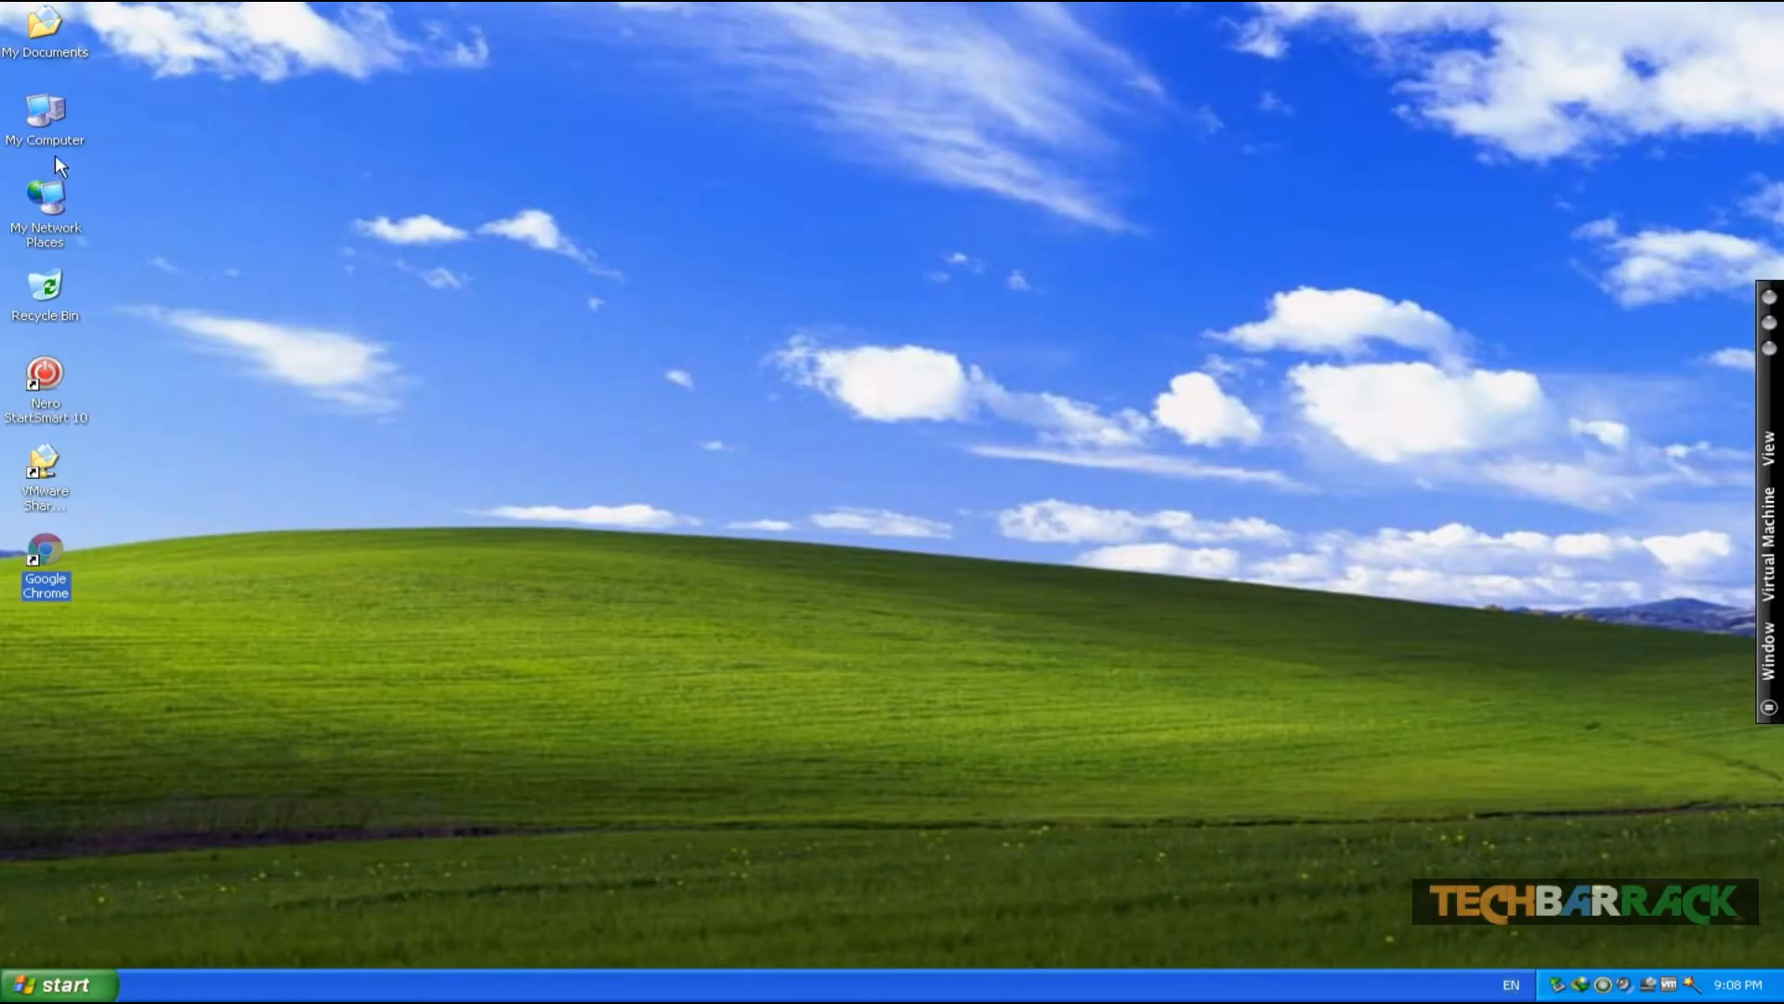
- Launch the Winamp installer from the Programs folder inside My Documents' Downloads folder
{"action": "double_click", "coordinate": [35, 50]}
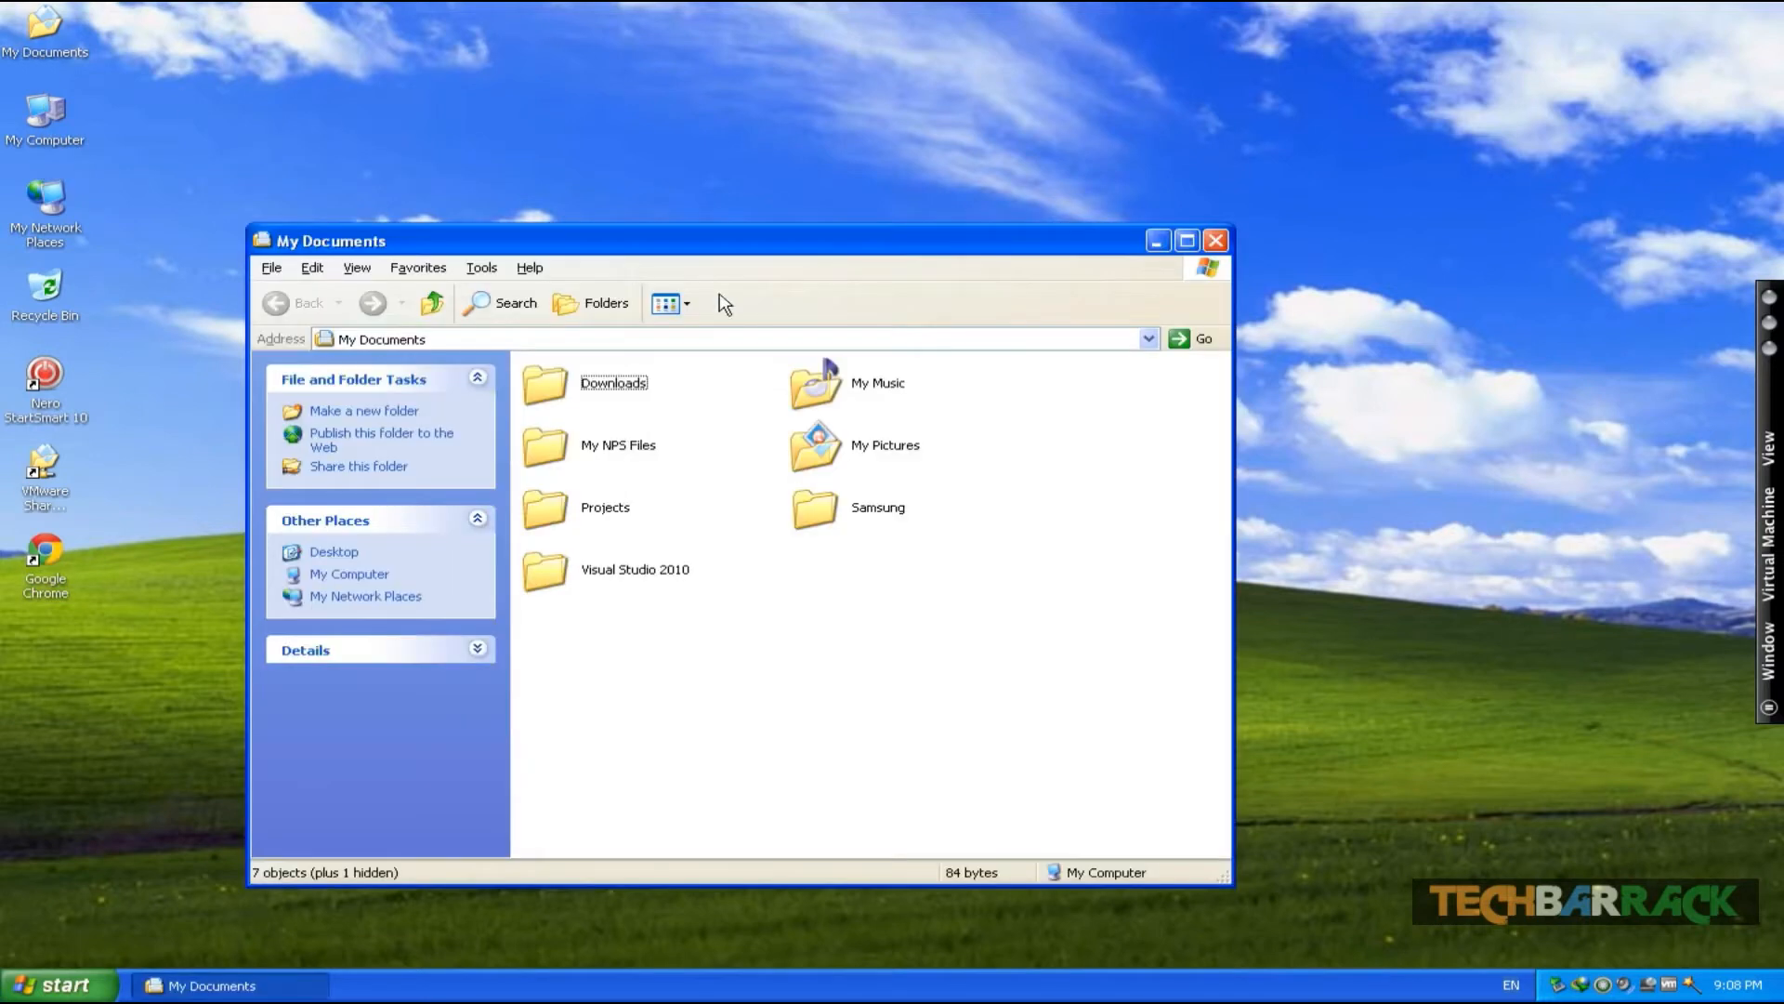
{"action": "double_click", "coordinate": [602, 396]}
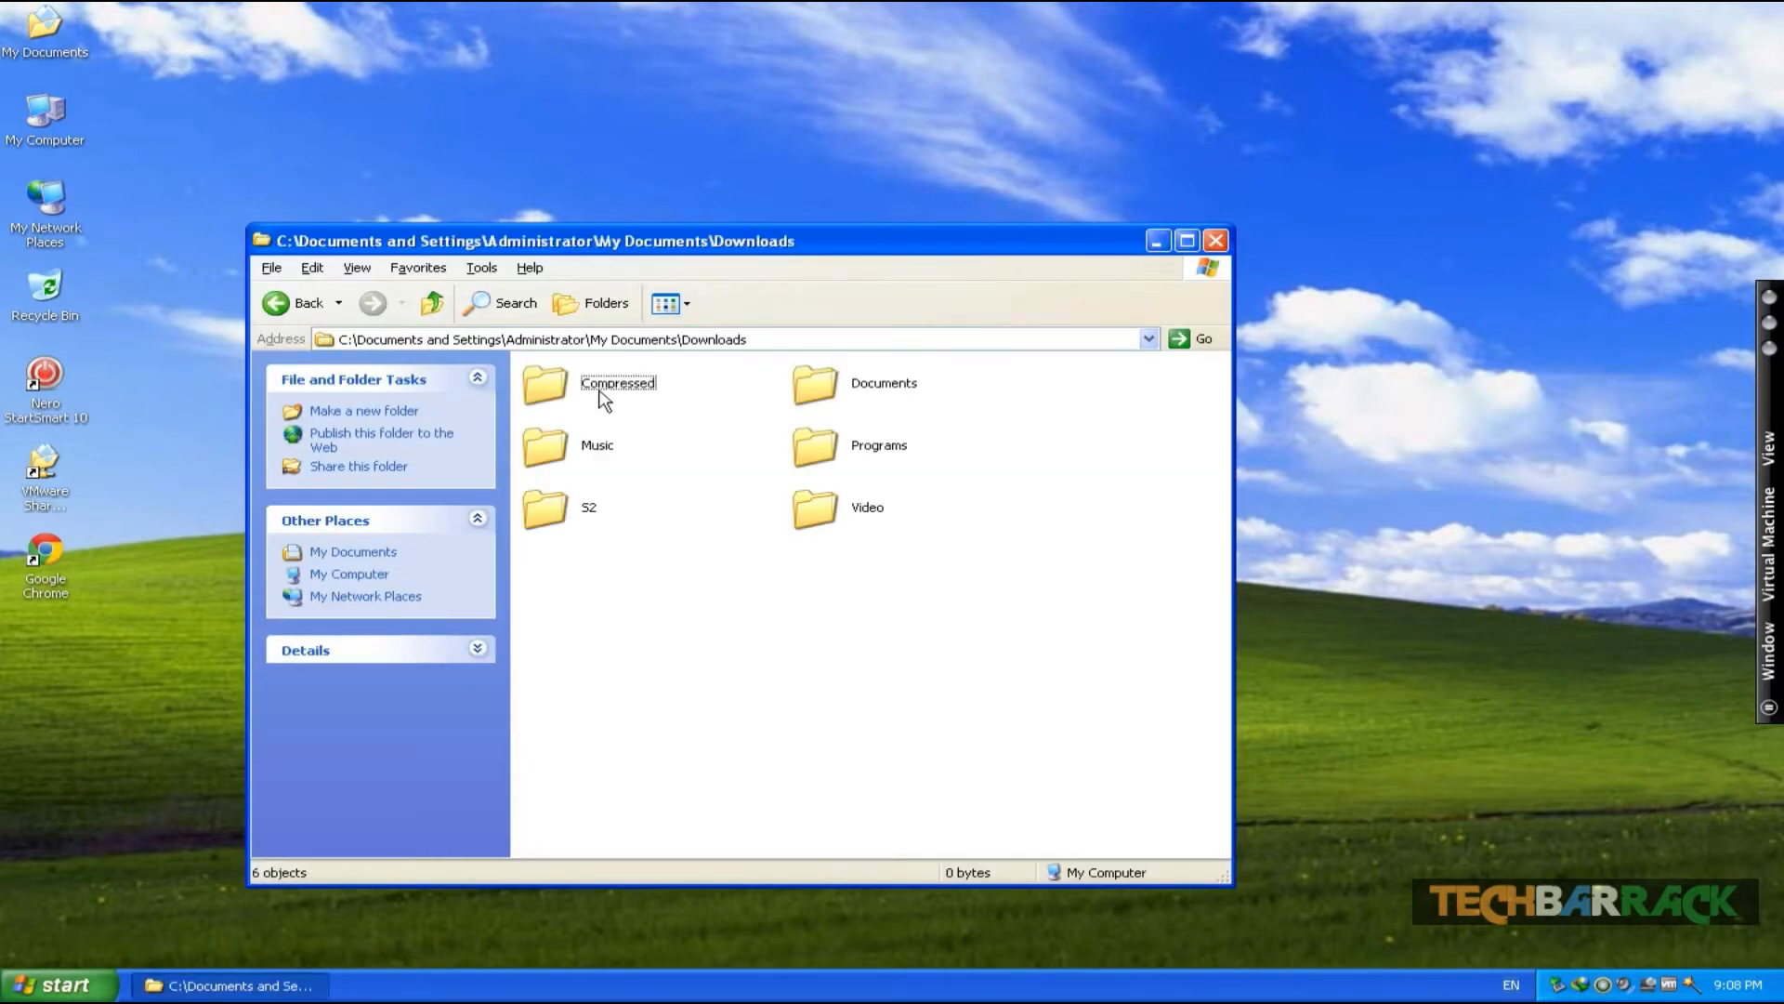
{"action": "double_click", "coordinate": [881, 446]}
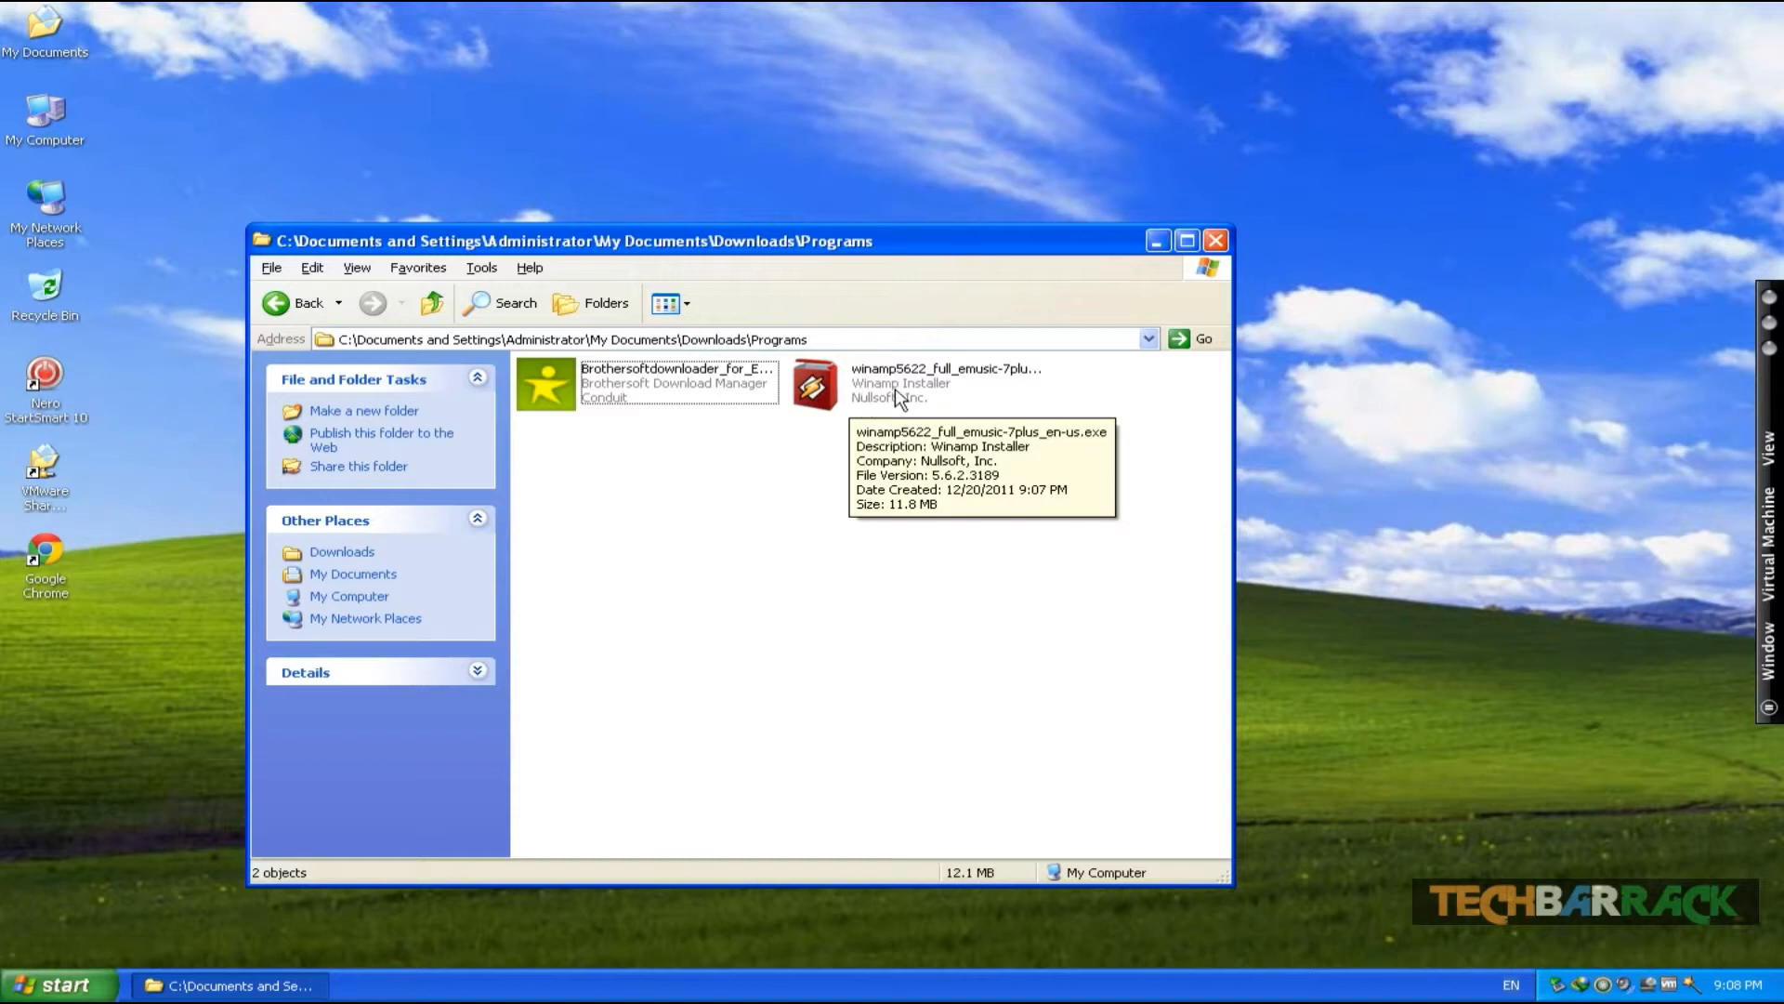
{"action": "double_click", "coordinate": [898, 395]}
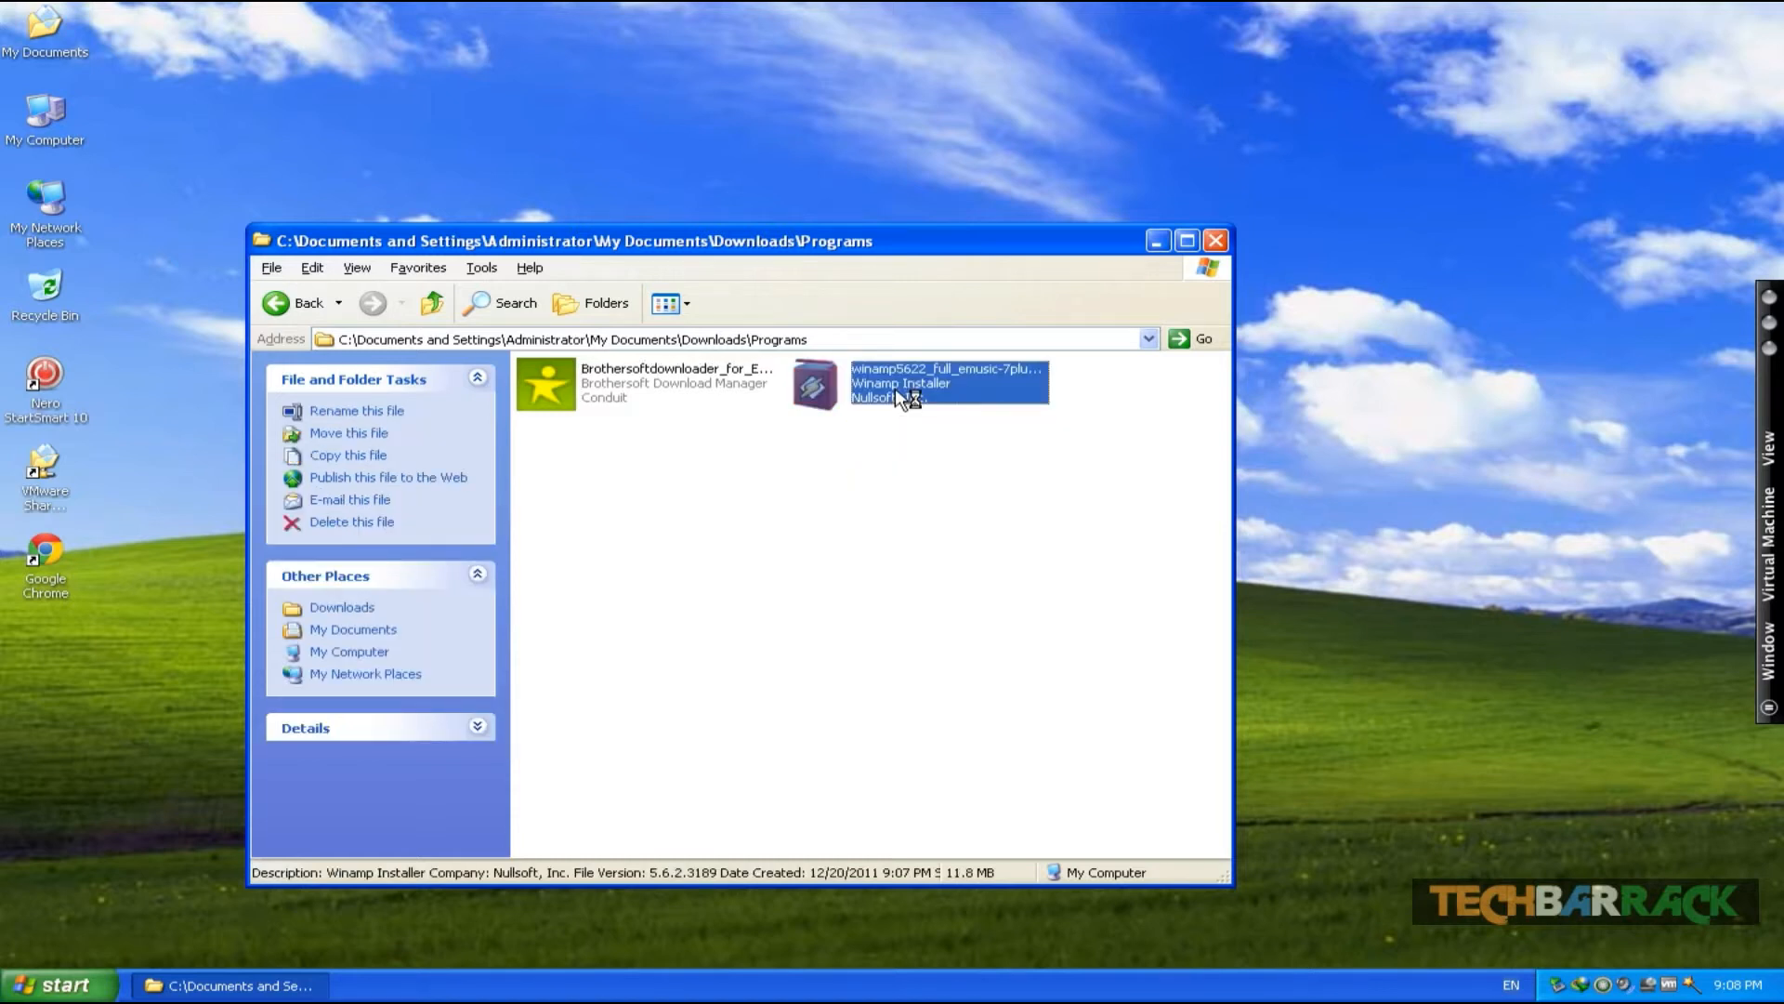
- Accept the Winamp license agreement and keep the default C:\Program Files\Winamp destination folder
{"action": "left_click", "coordinate": [1034, 675]}
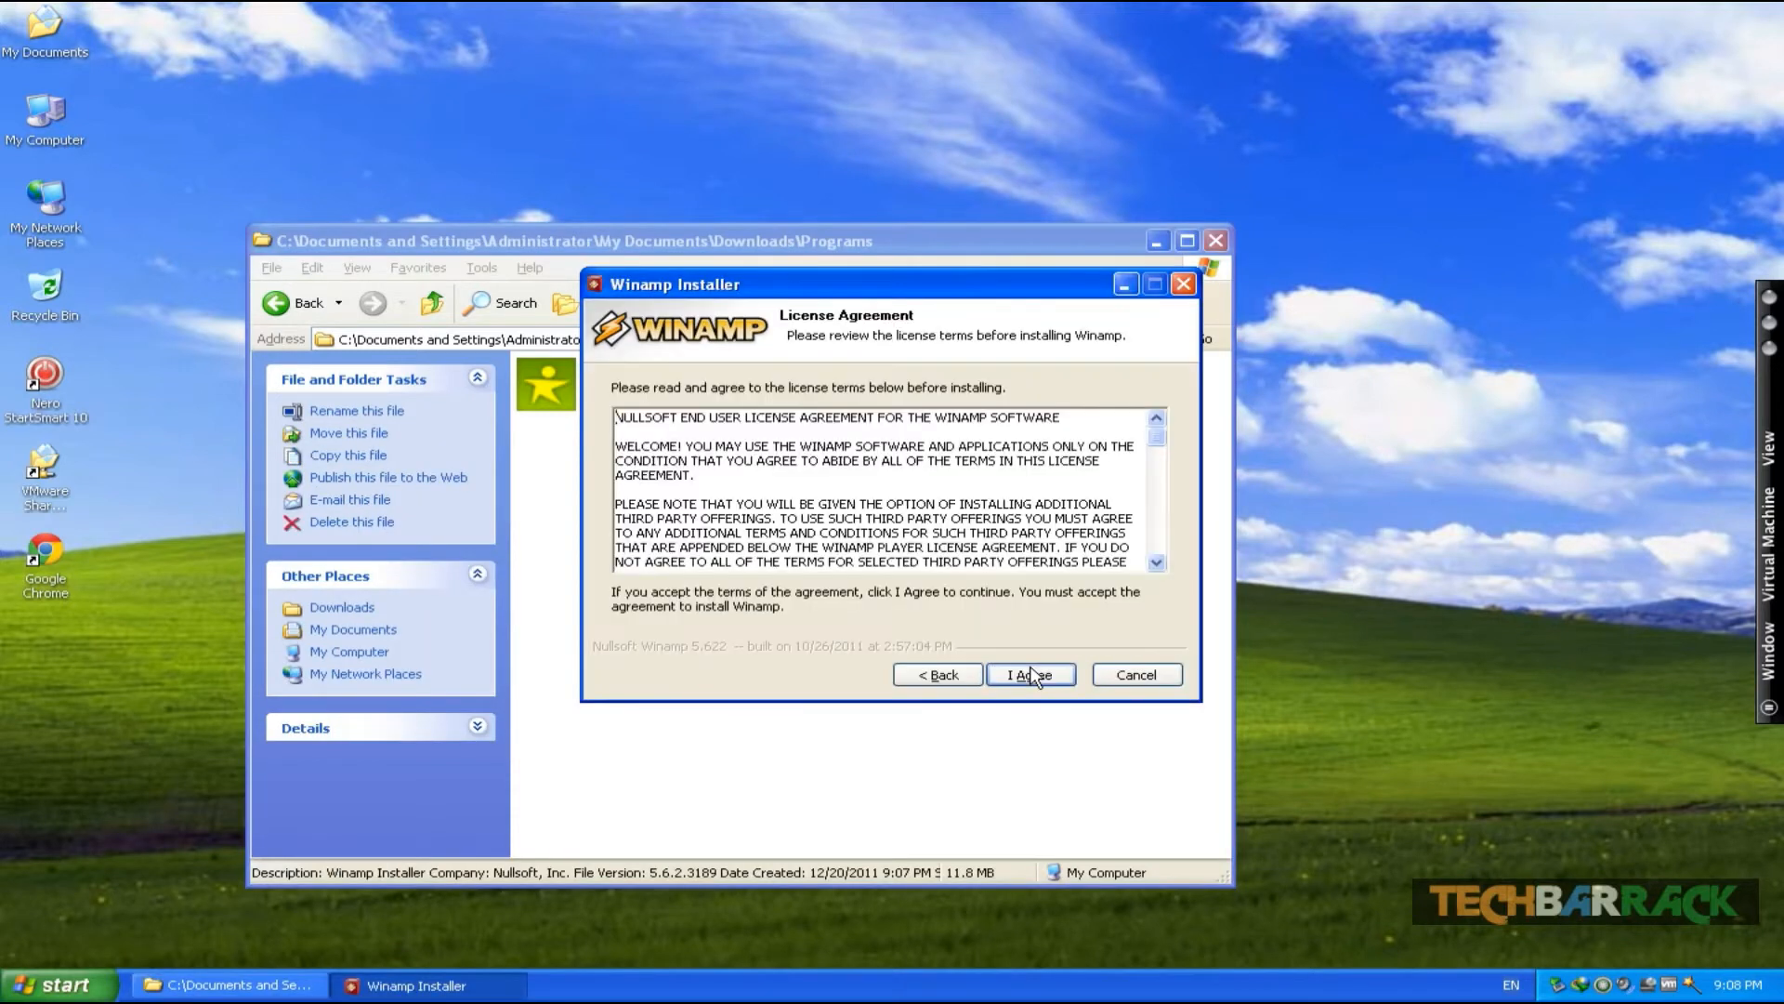
{"action": "left_click", "coordinate": [1034, 675]}
{"action": "key", "text": "Return"}
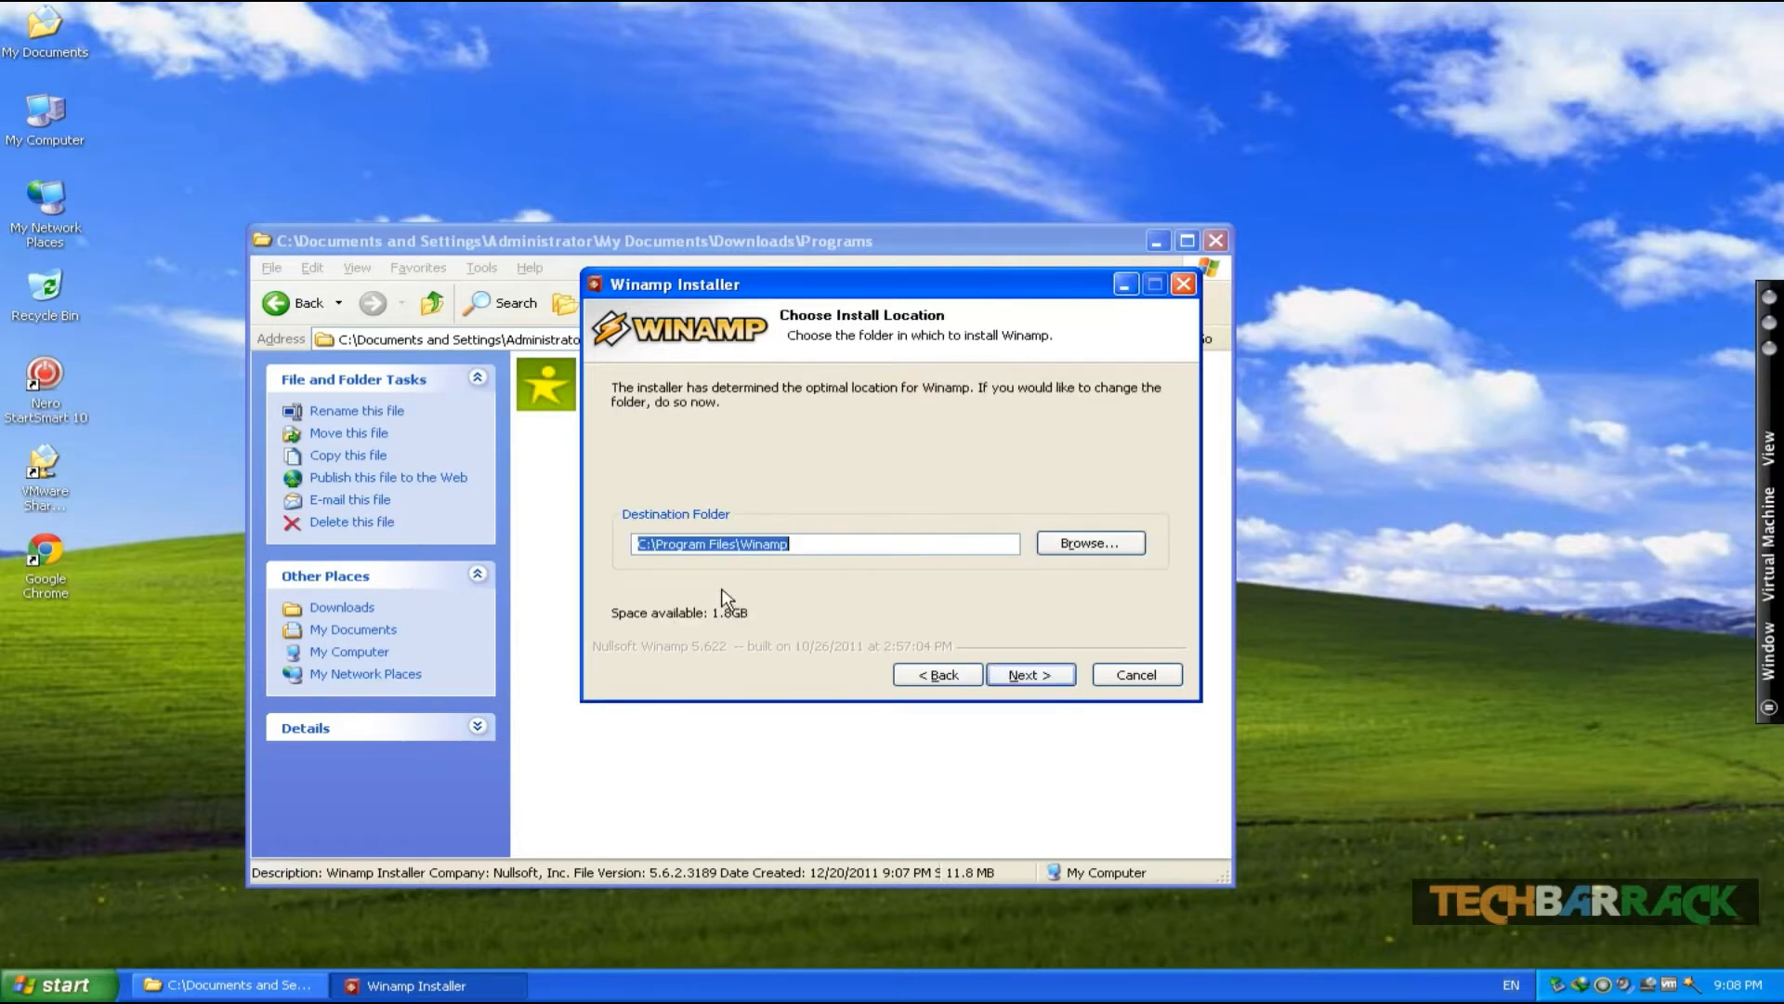
{"action": "left_click", "coordinate": [1029, 675]}
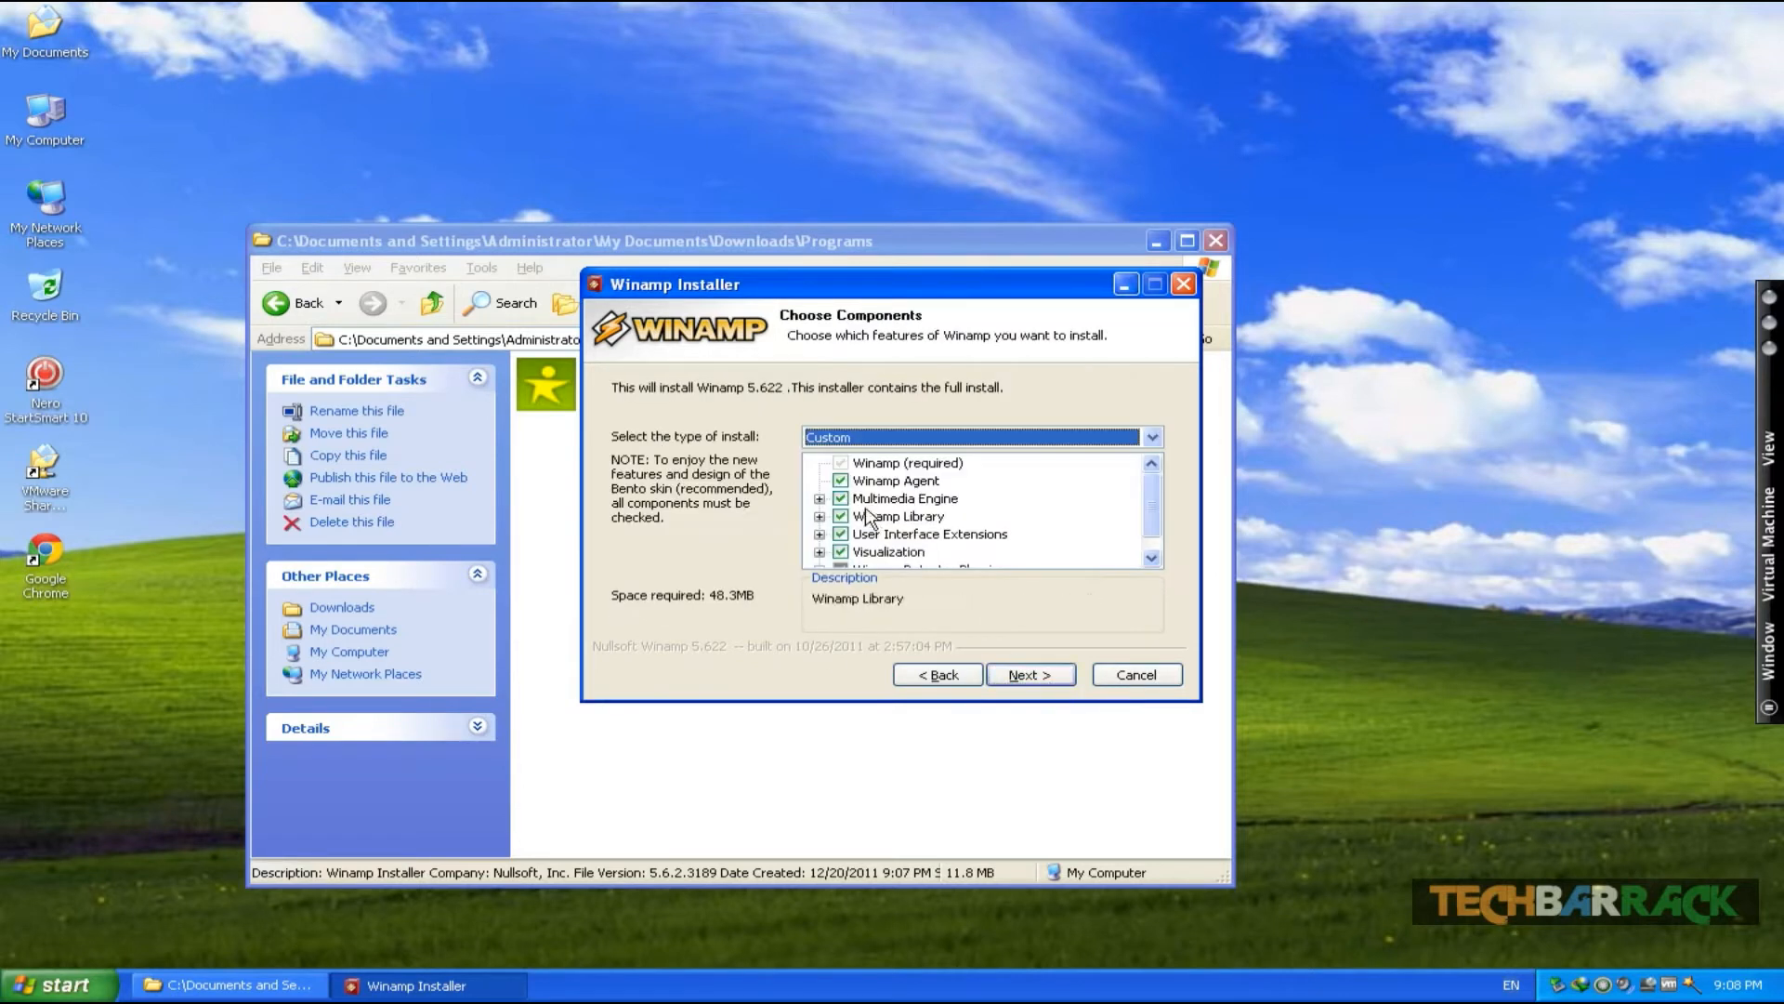
- Continue with the Custom component set and turn off the Create Desktop icon start option
{"action": "scroll", "coordinate": [1152, 521], "scroll_direction": "down", "scroll_amount": 1}
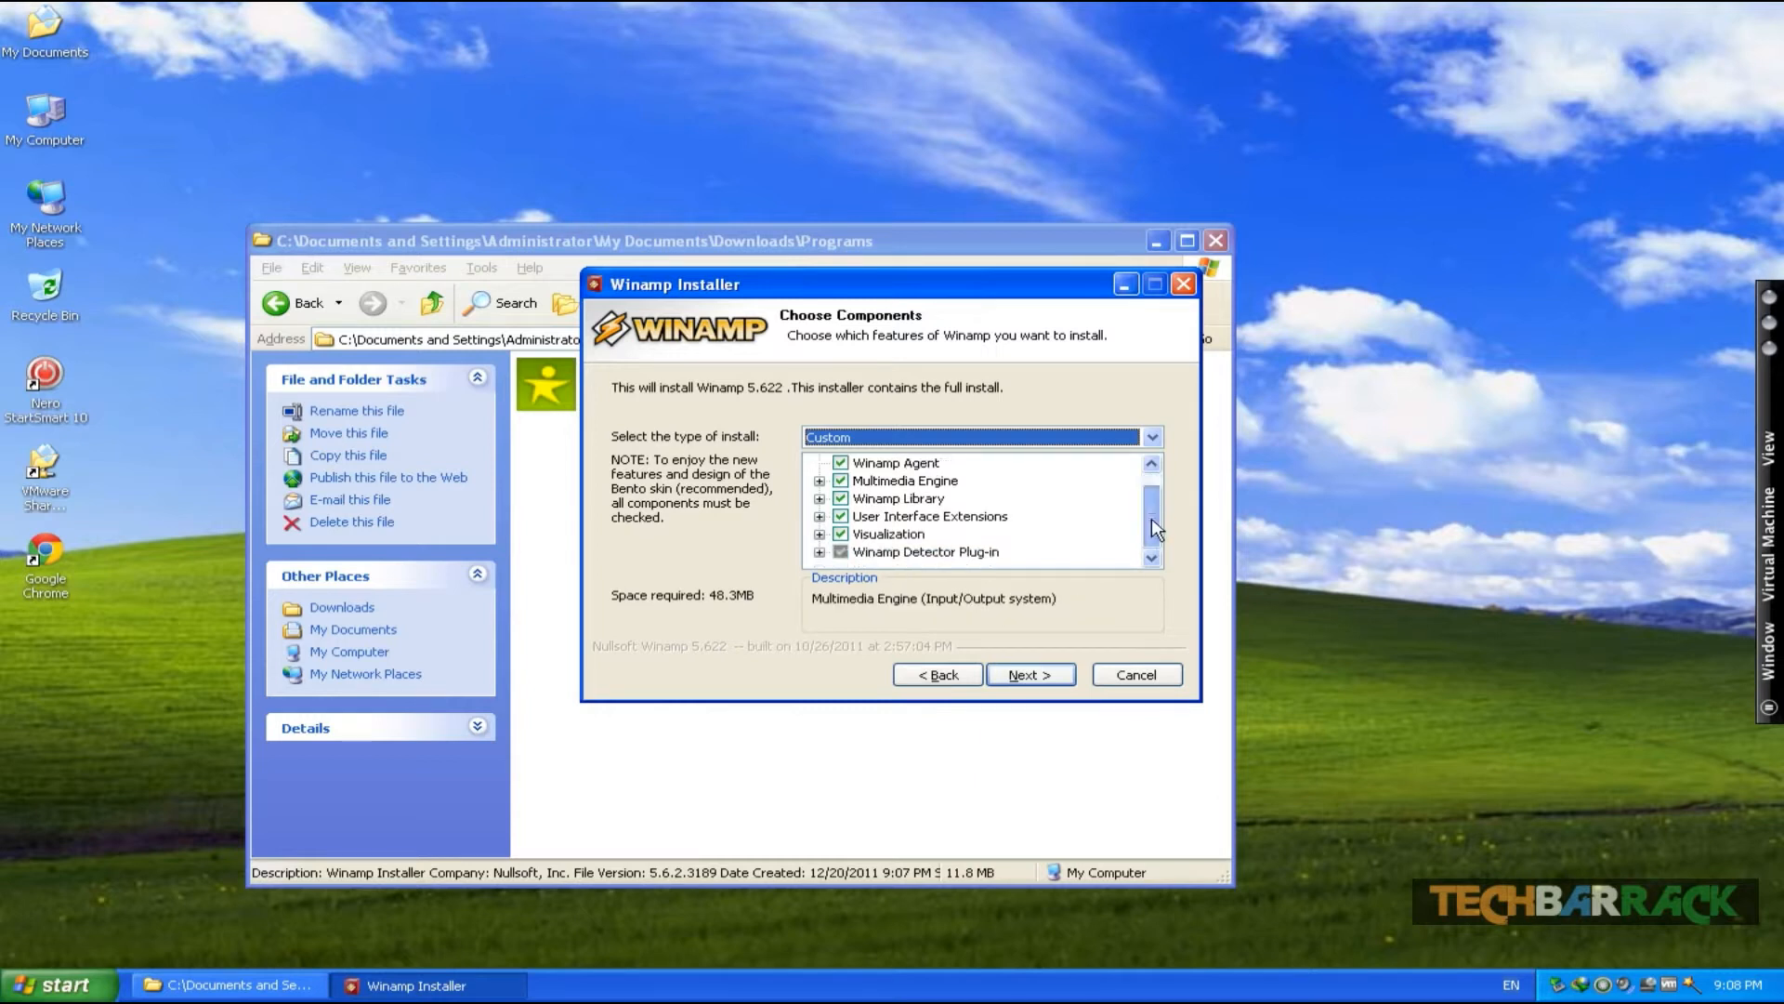
{"action": "left_click", "coordinate": [1051, 680]}
{"action": "left_click", "coordinate": [639, 516]}
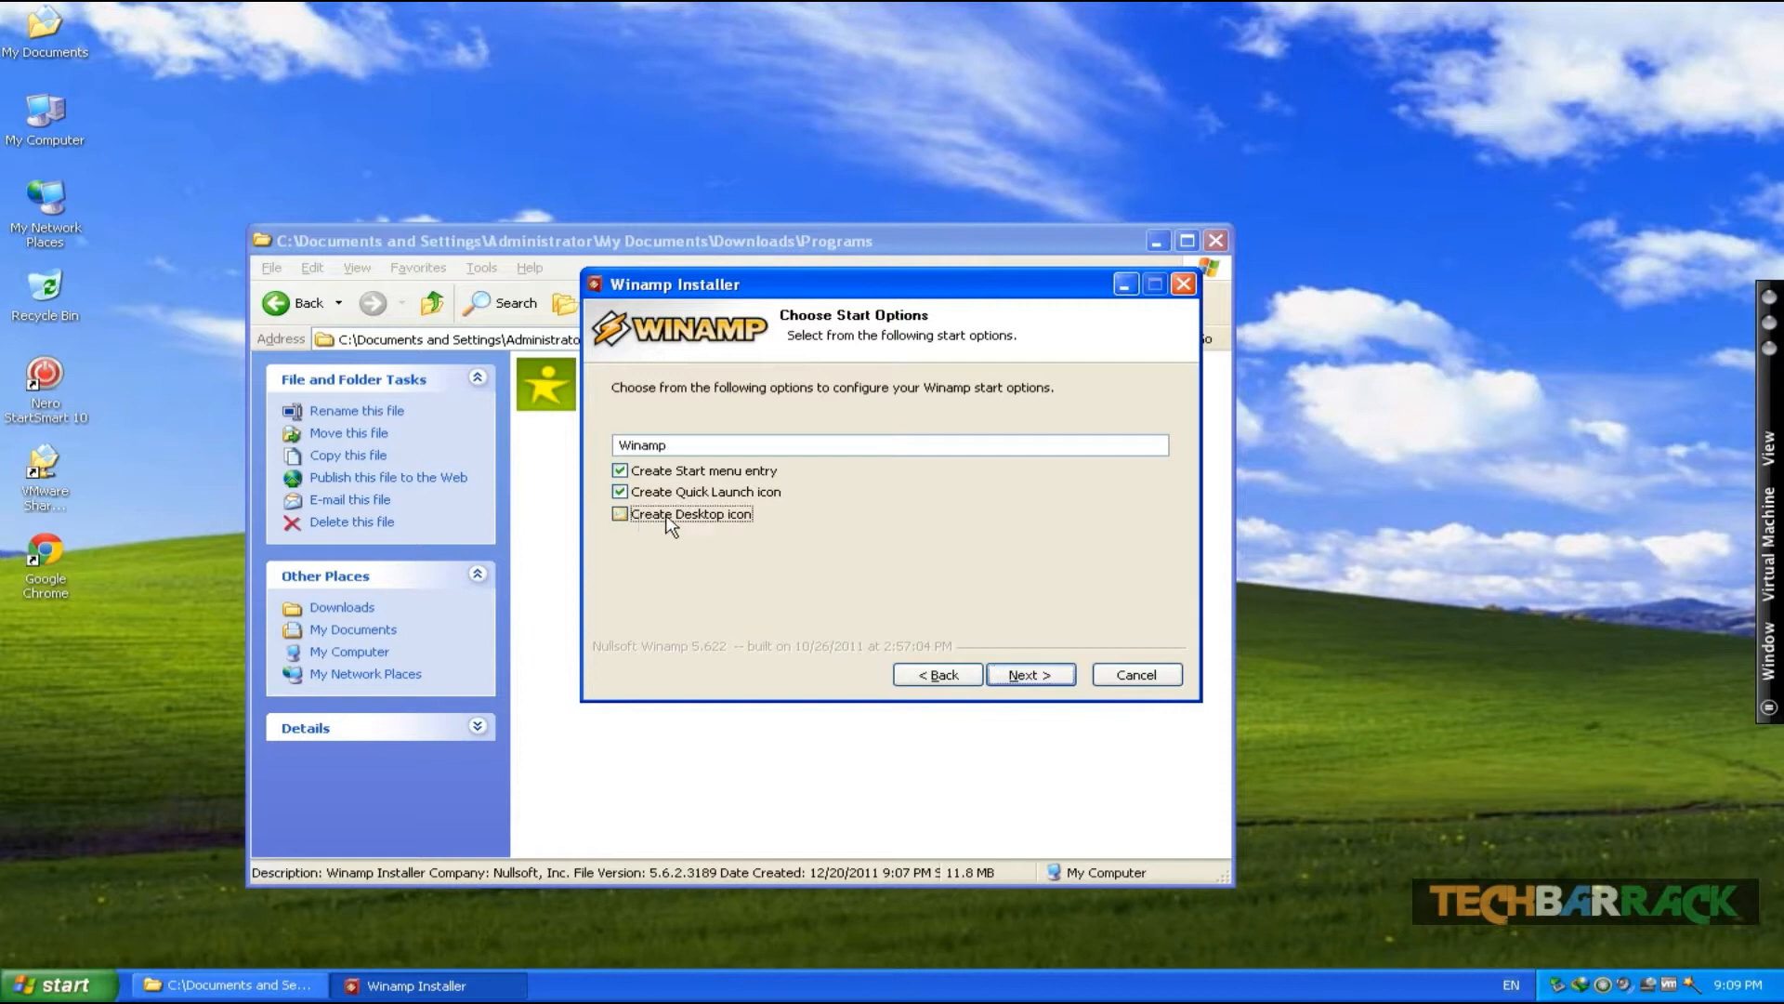
{"action": "left_click", "coordinate": [1013, 678]}
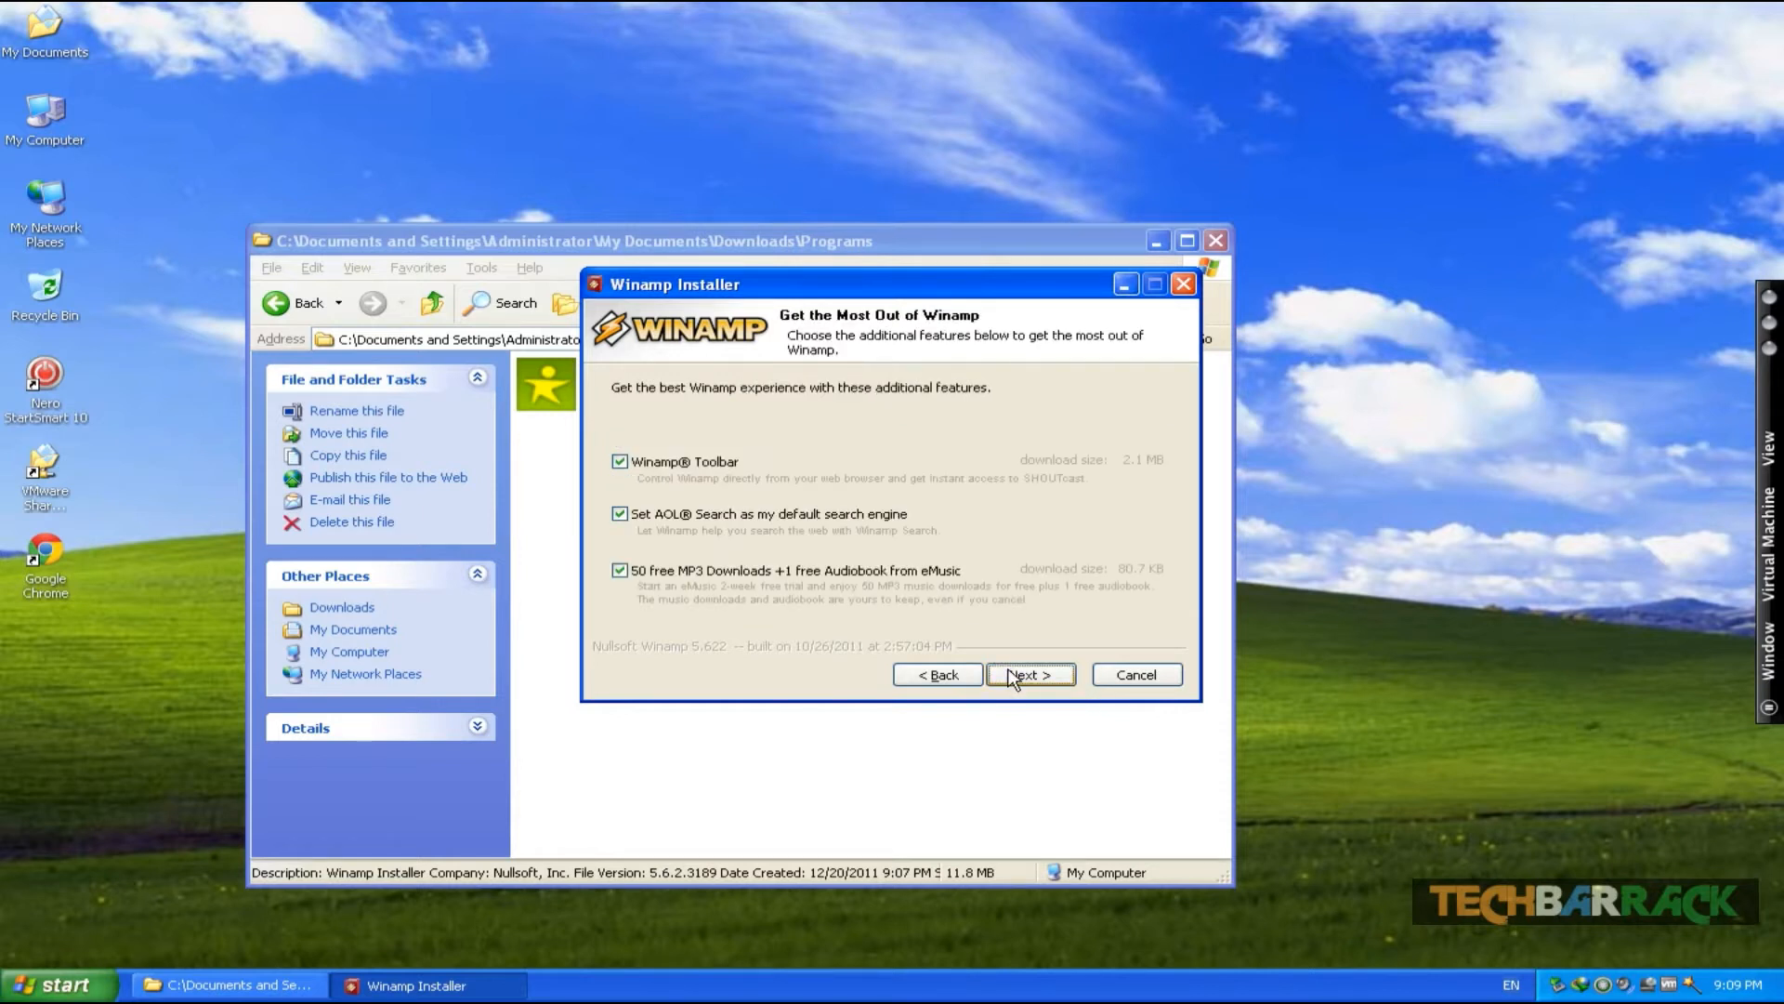
- Decline the Winamp Toolbar, AOL Search default and eMusic download offers and continue
{"action": "left_click", "coordinate": [620, 462]}
{"action": "left_click", "coordinate": [621, 513]}
{"action": "left_click", "coordinate": [621, 570]}
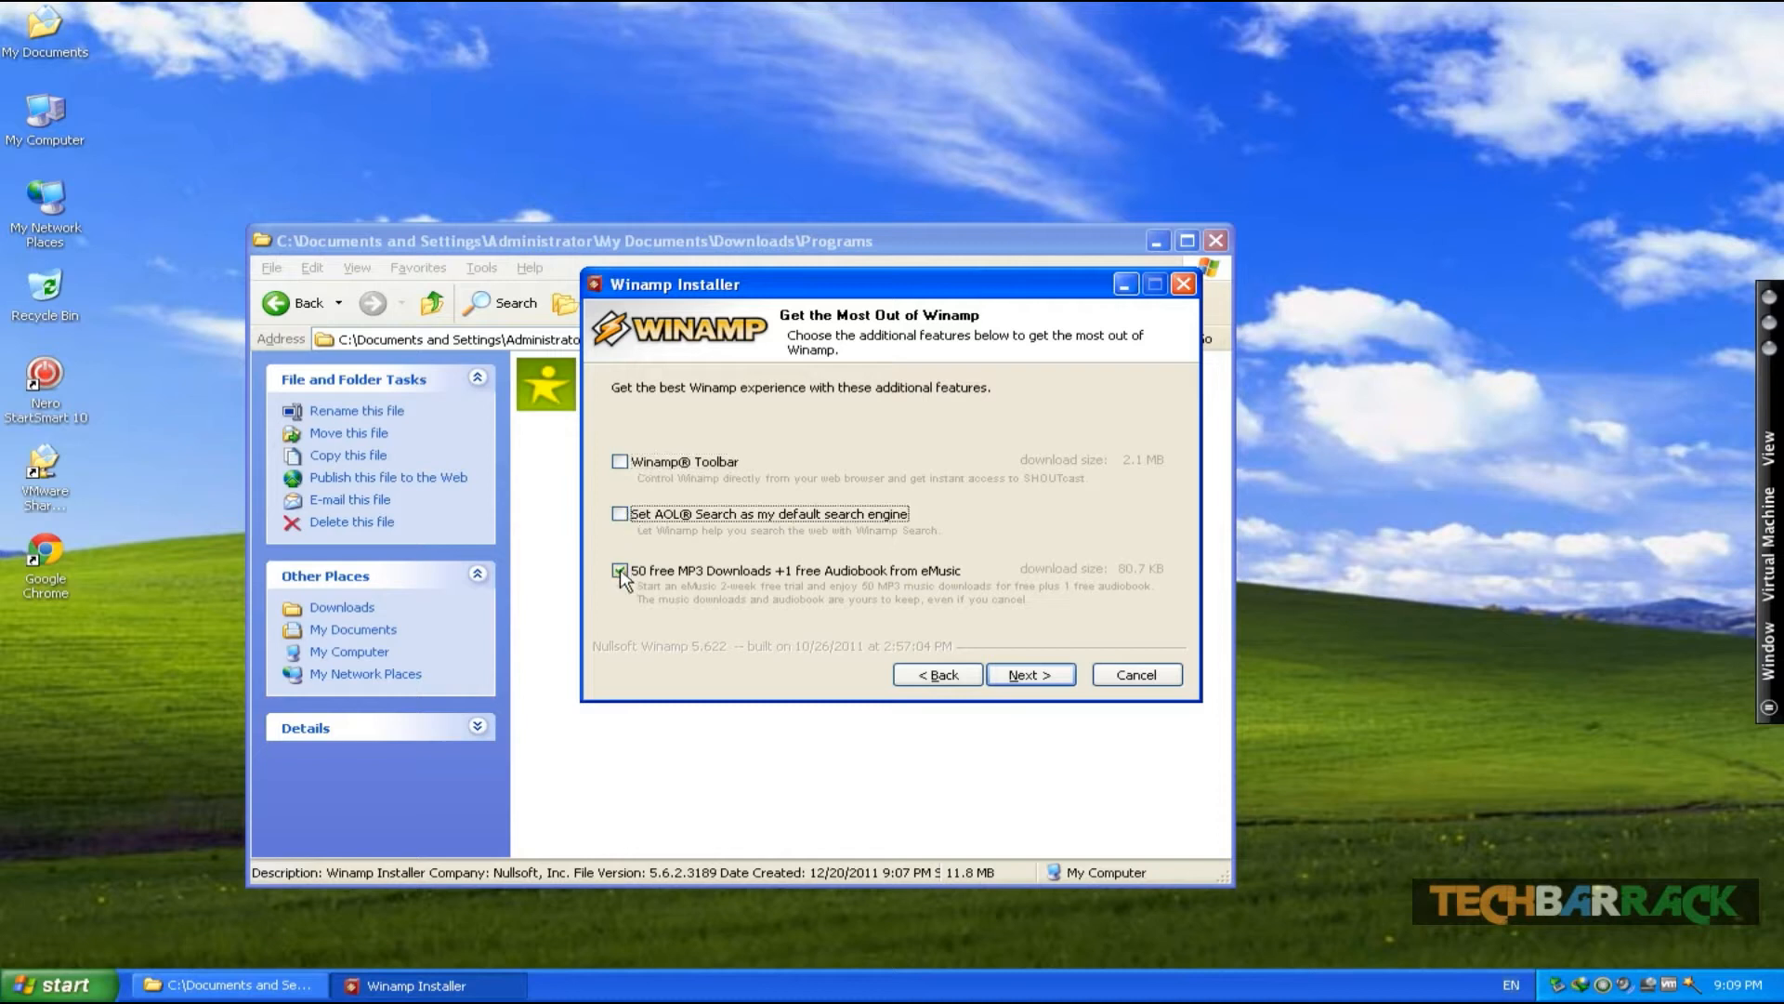
{"action": "left_click", "coordinate": [1045, 673]}
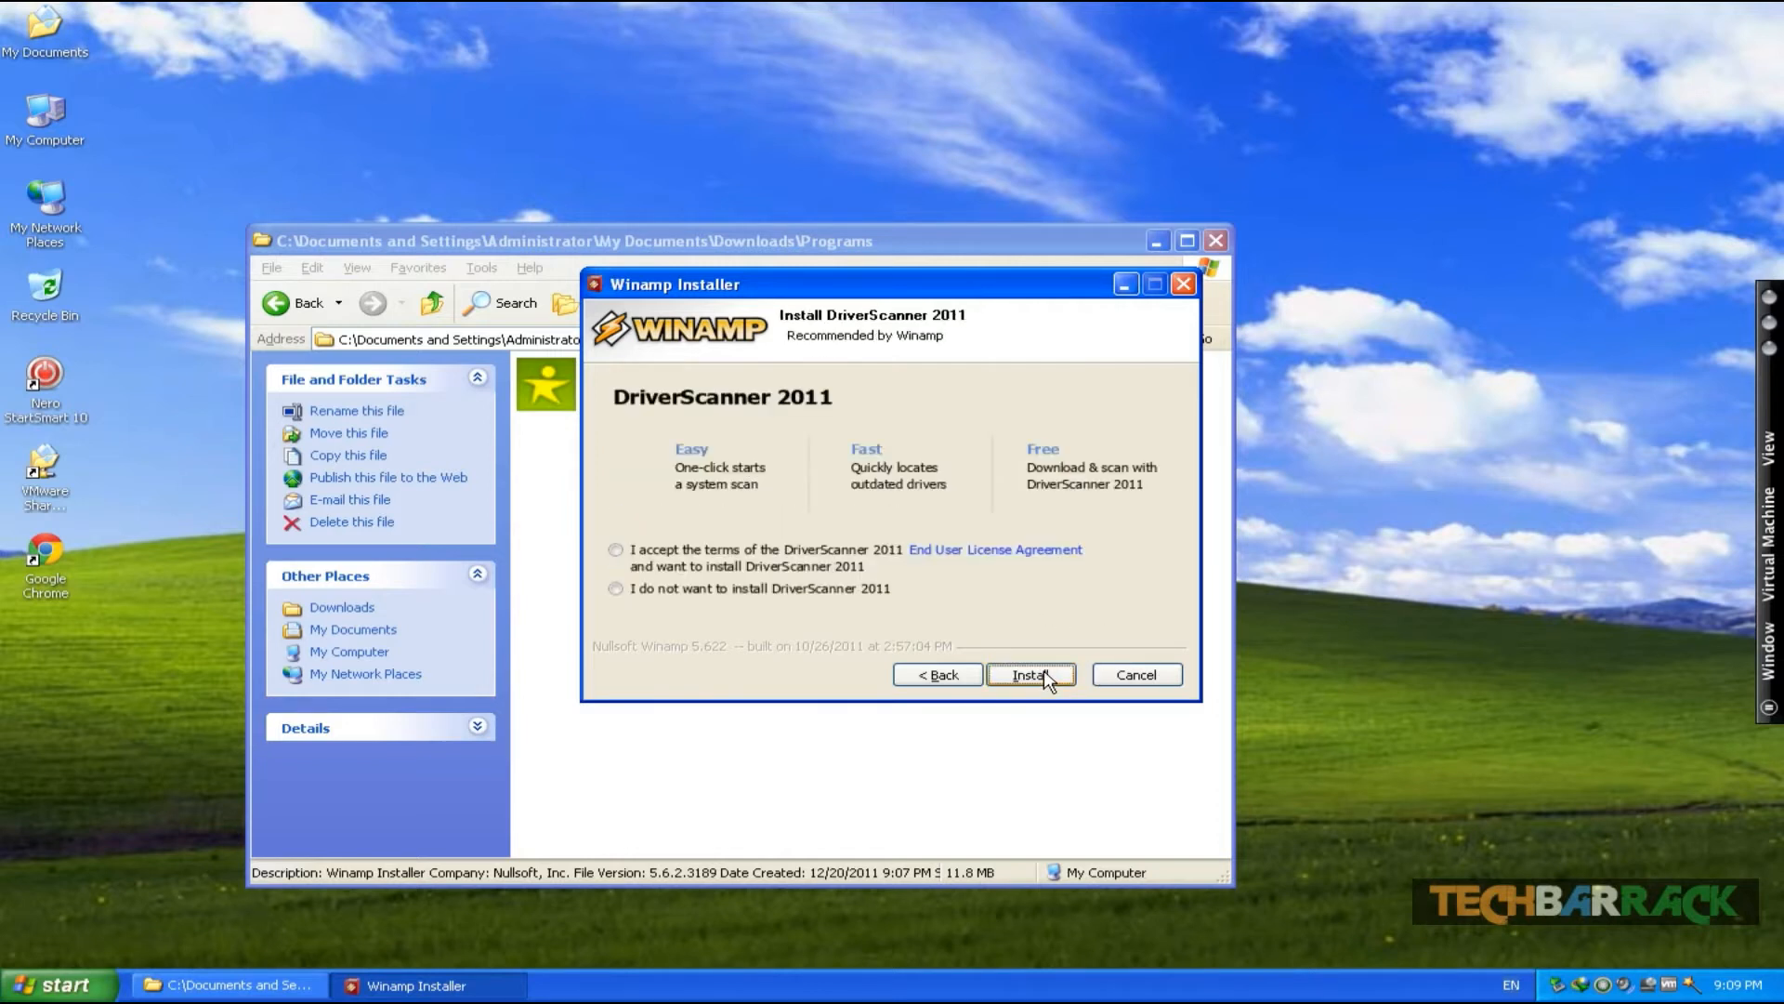
- Choose not to install DriverScanner 2011 and start the Winamp installation
{"action": "left_click", "coordinate": [1044, 671]}
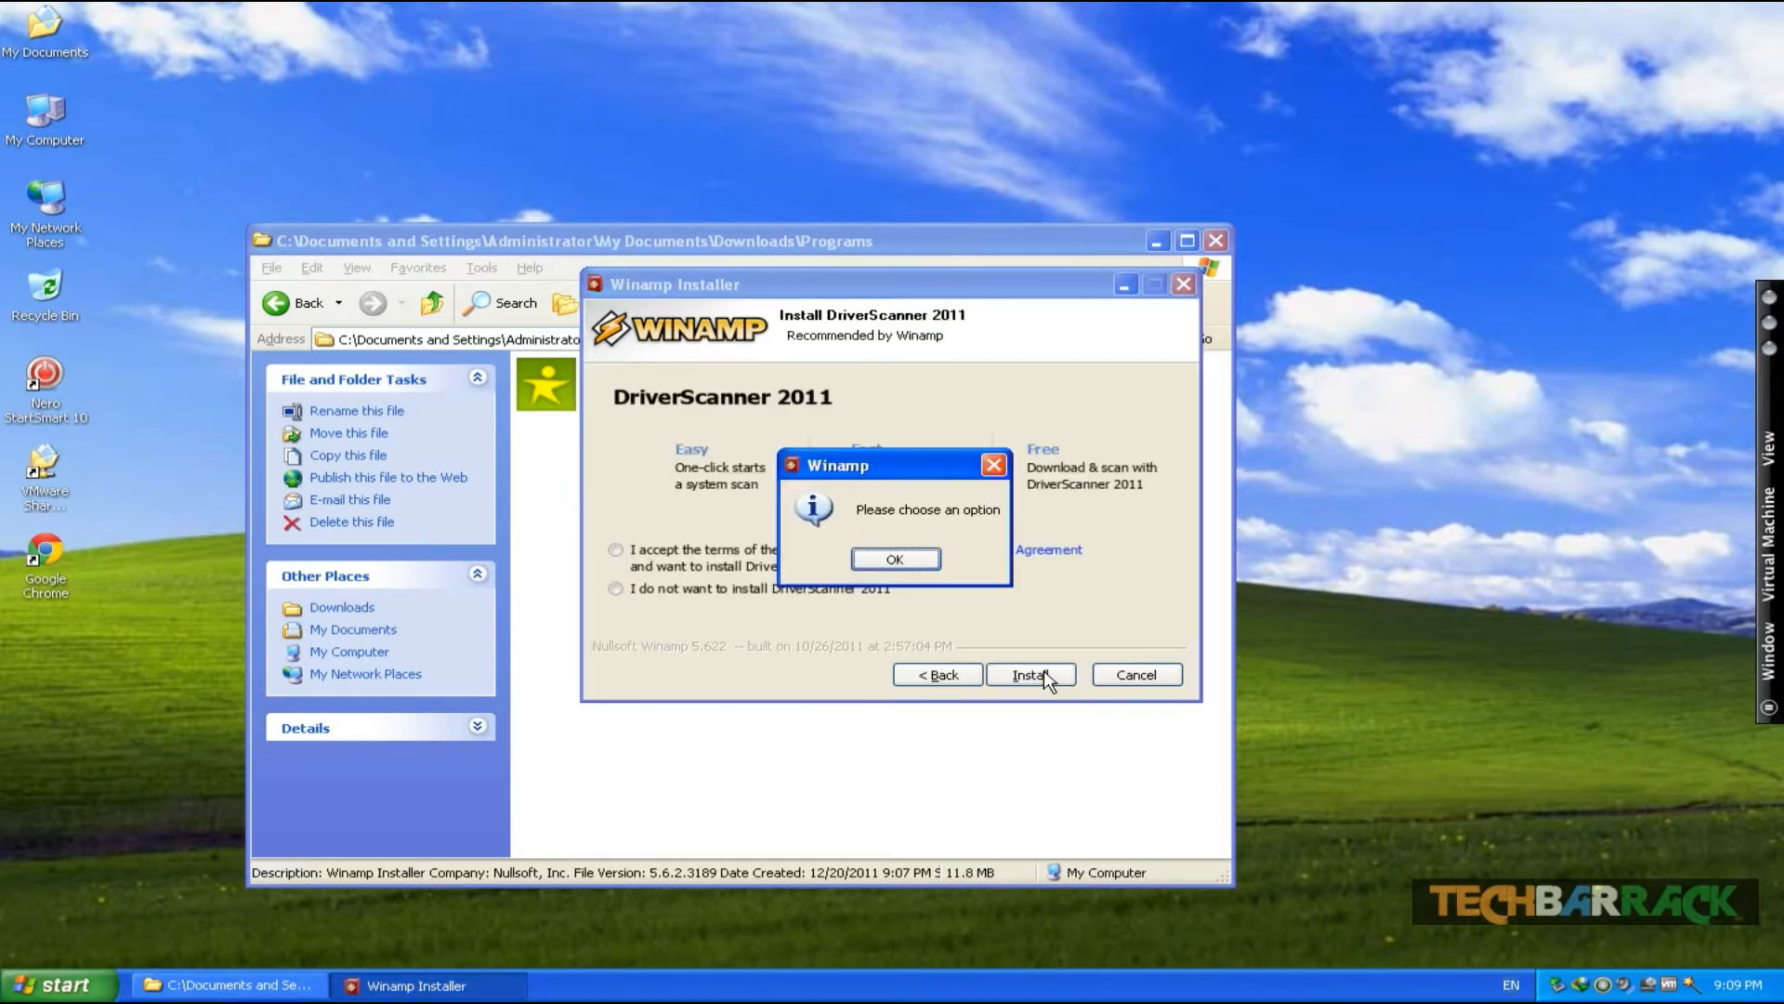
{"action": "left_click", "coordinate": [895, 560]}
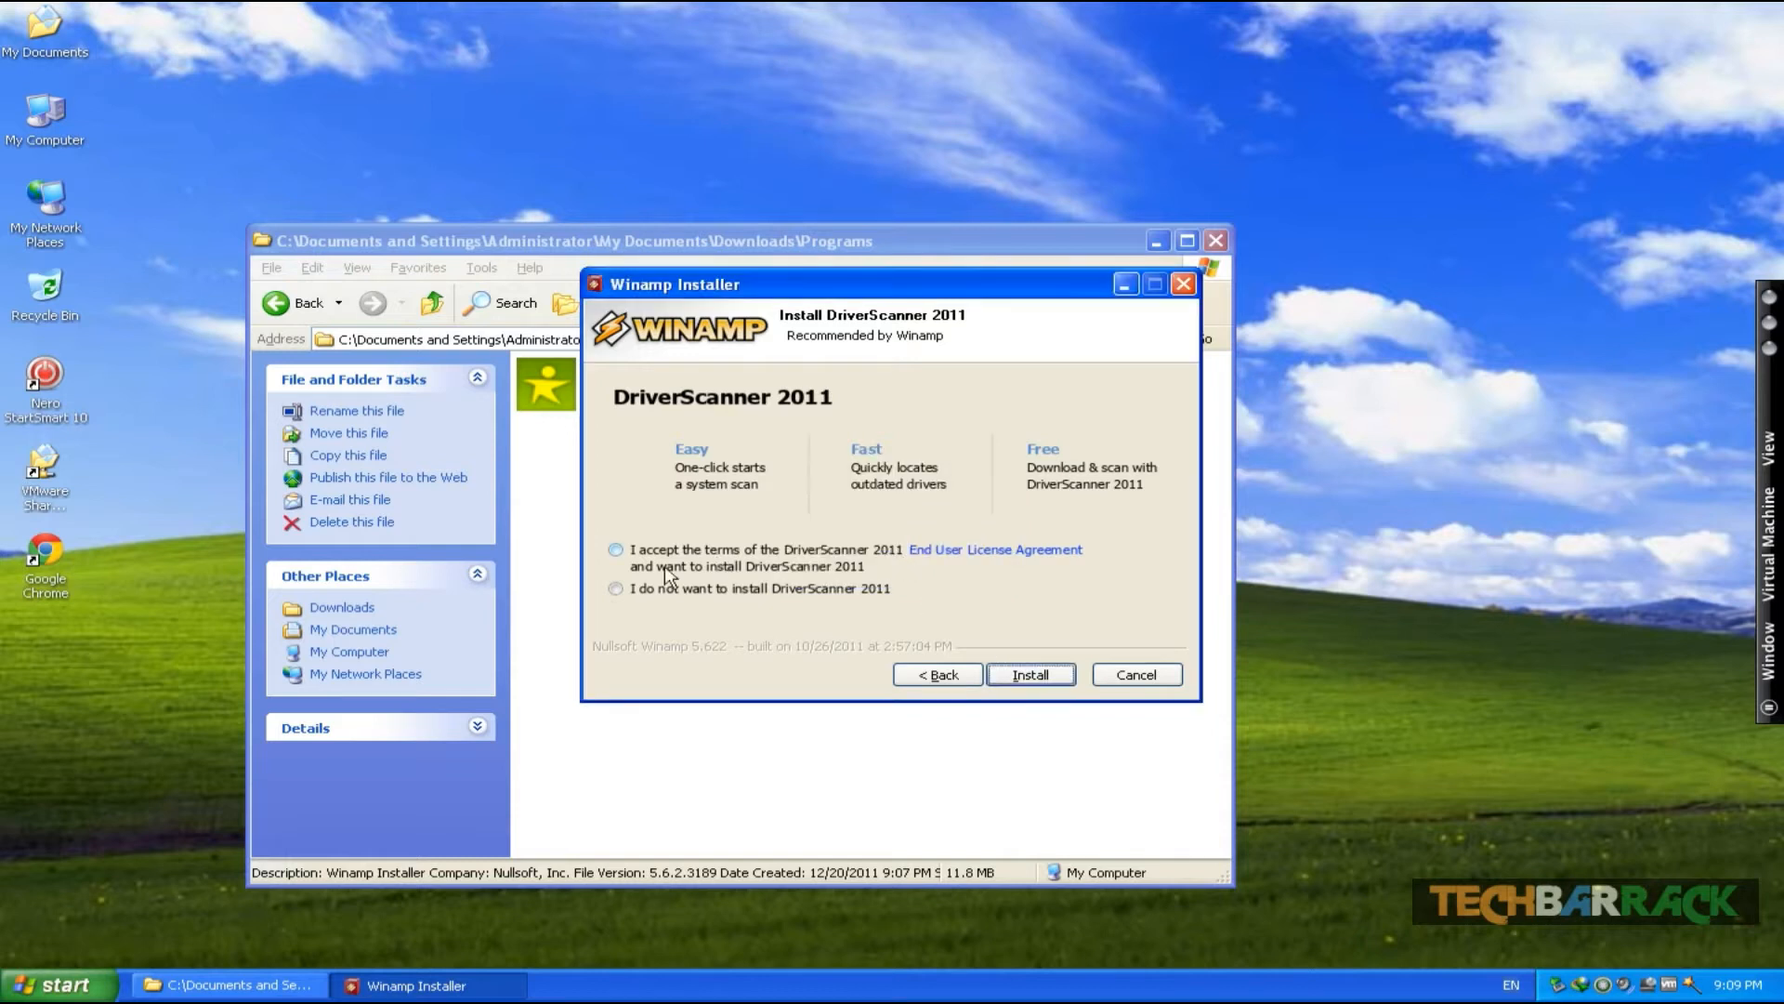
{"action": "left_click", "coordinate": [615, 589]}
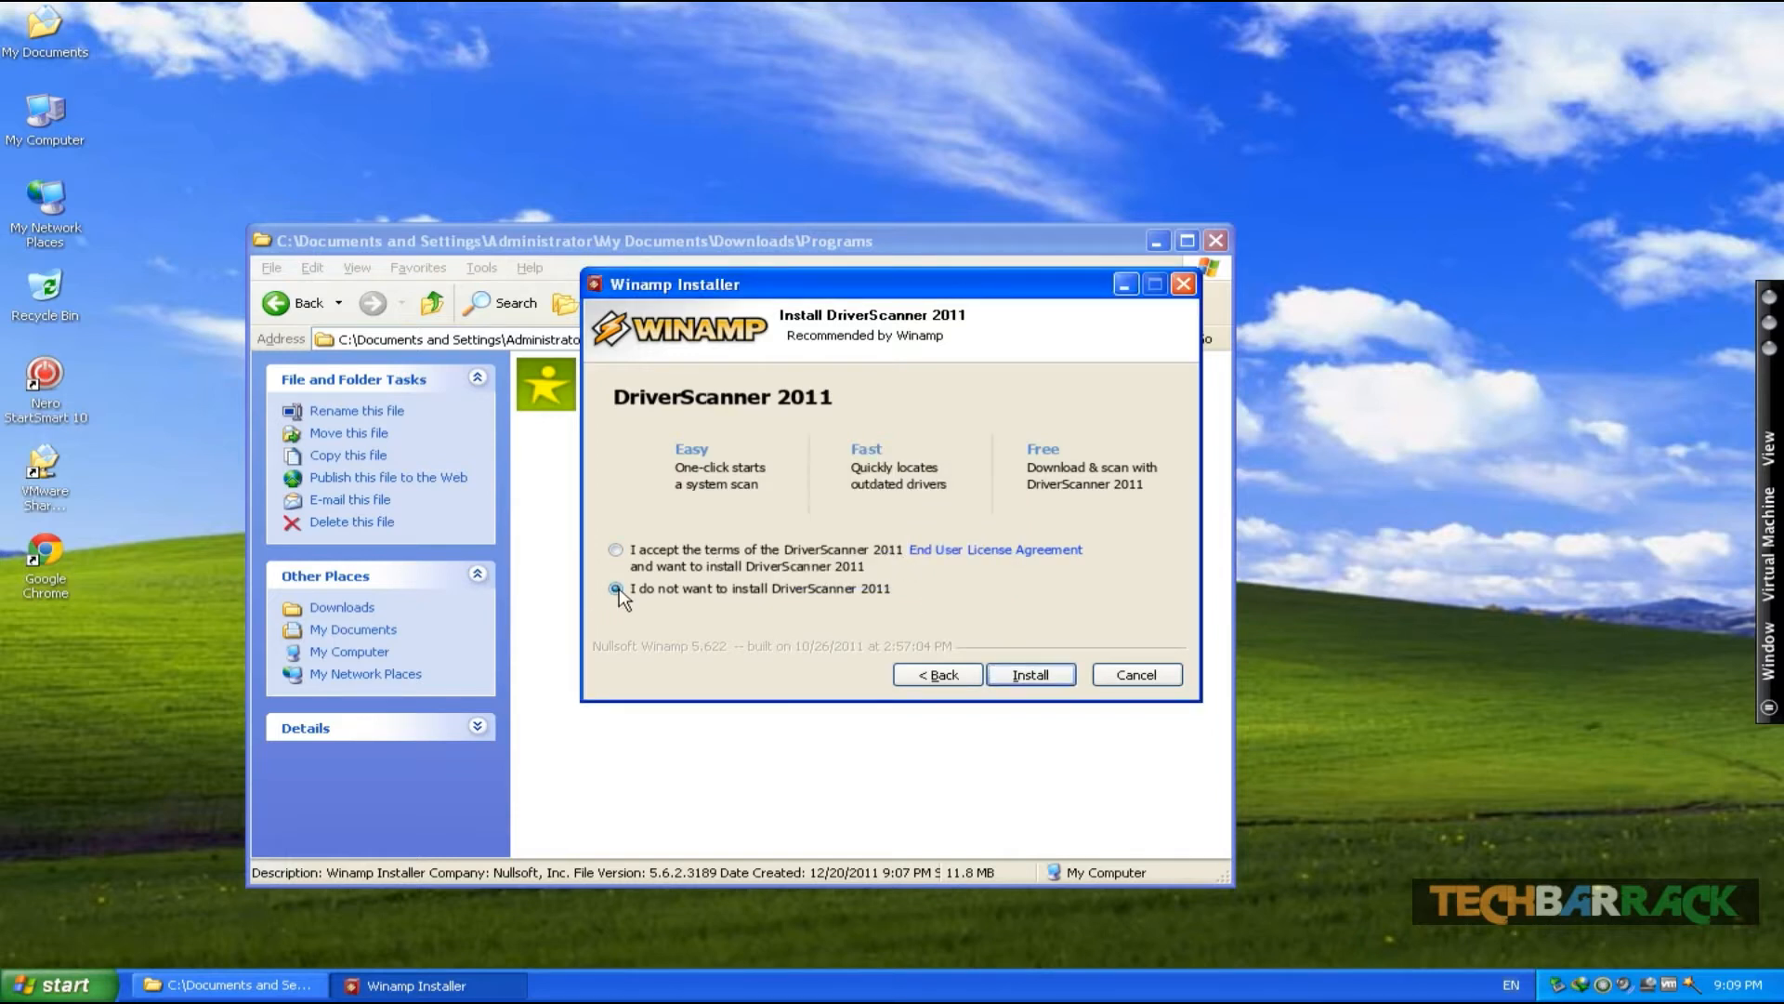
{"action": "left_click", "coordinate": [1066, 677]}
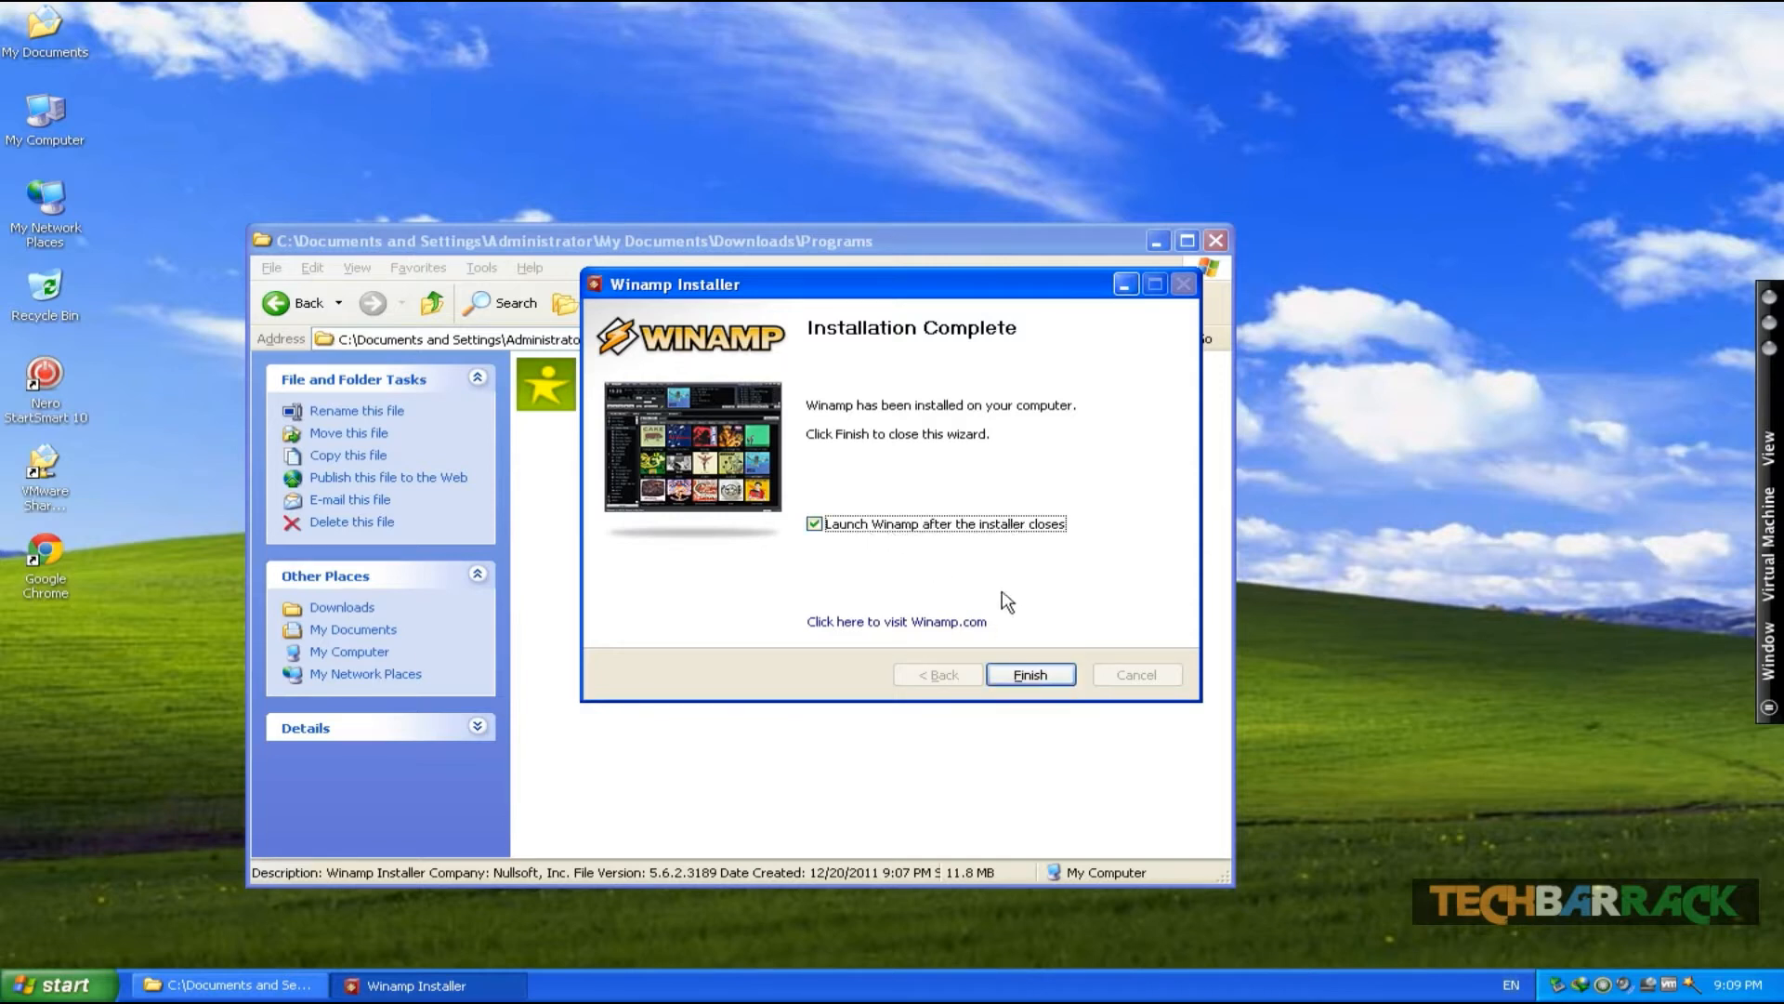
- Turn off launching Winamp after the installer closes and finish the installation wizard
{"action": "left_click", "coordinate": [869, 525]}
{"action": "left_click", "coordinate": [1013, 667]}
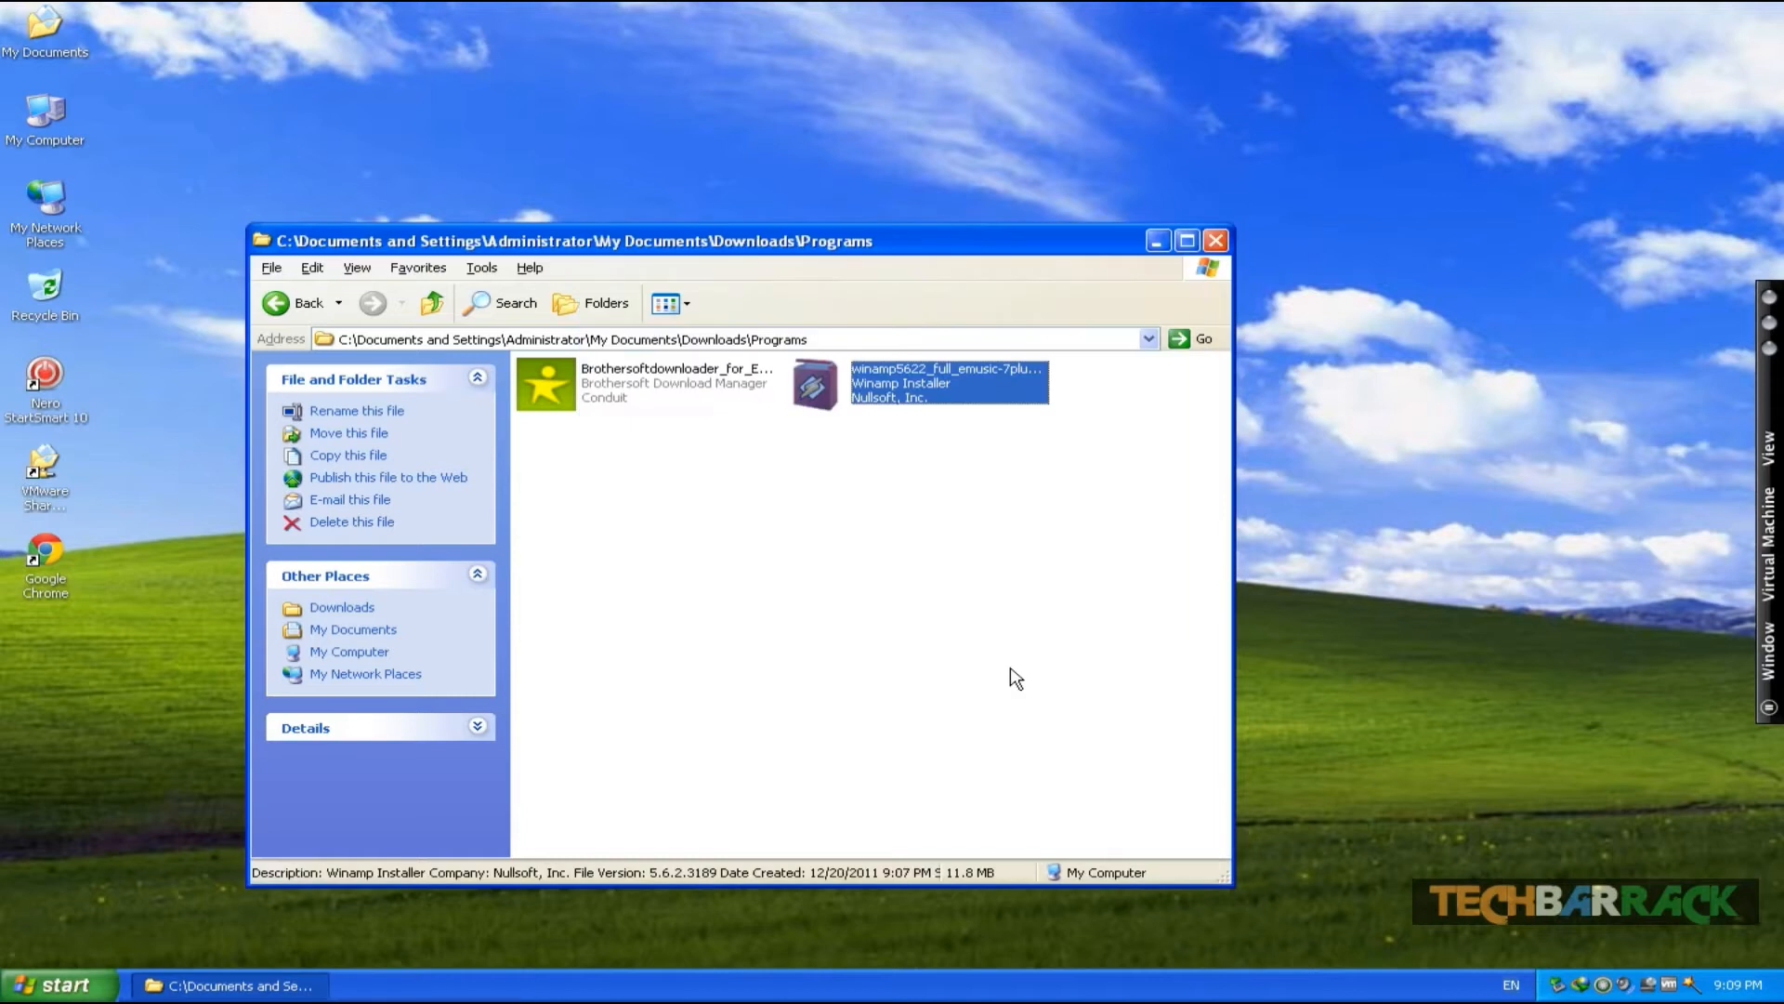
{"action": "left_click", "coordinate": [647, 541]}
- Run the Brothersoft downloader, decline the BrotherSoft Extreme toolbar and continue
{"action": "left_click", "coordinate": [617, 388]}
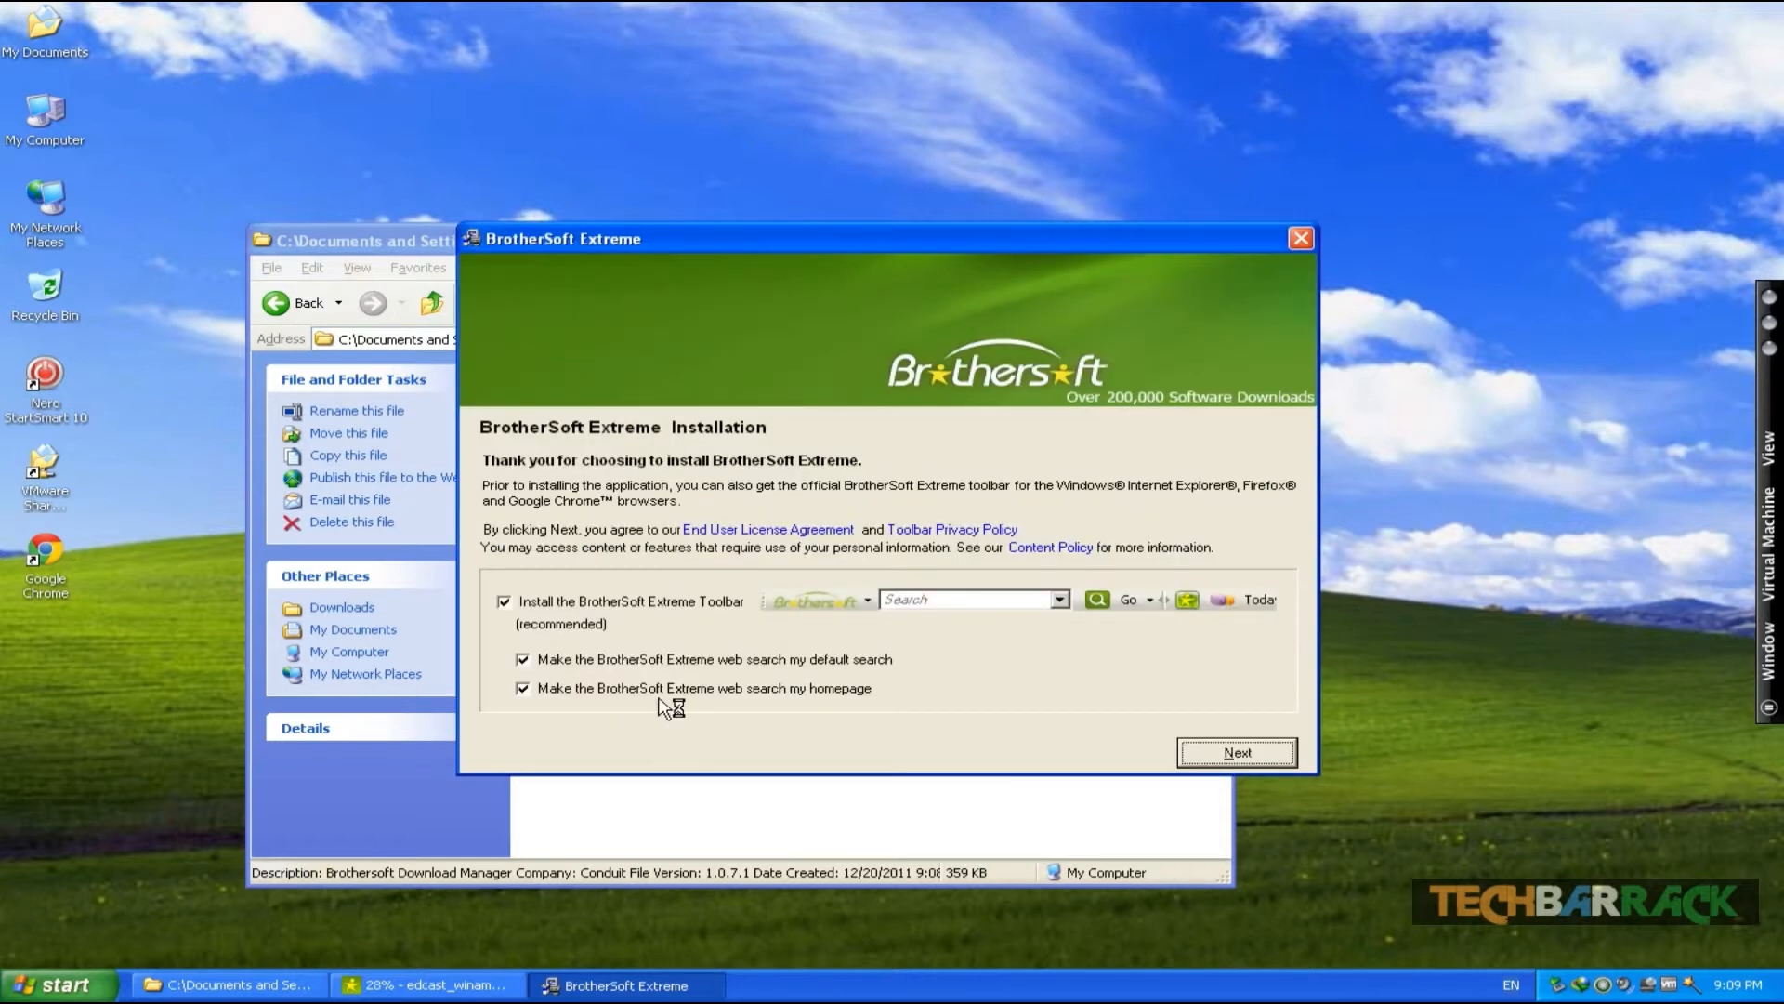
{"action": "left_click", "coordinate": [504, 602]}
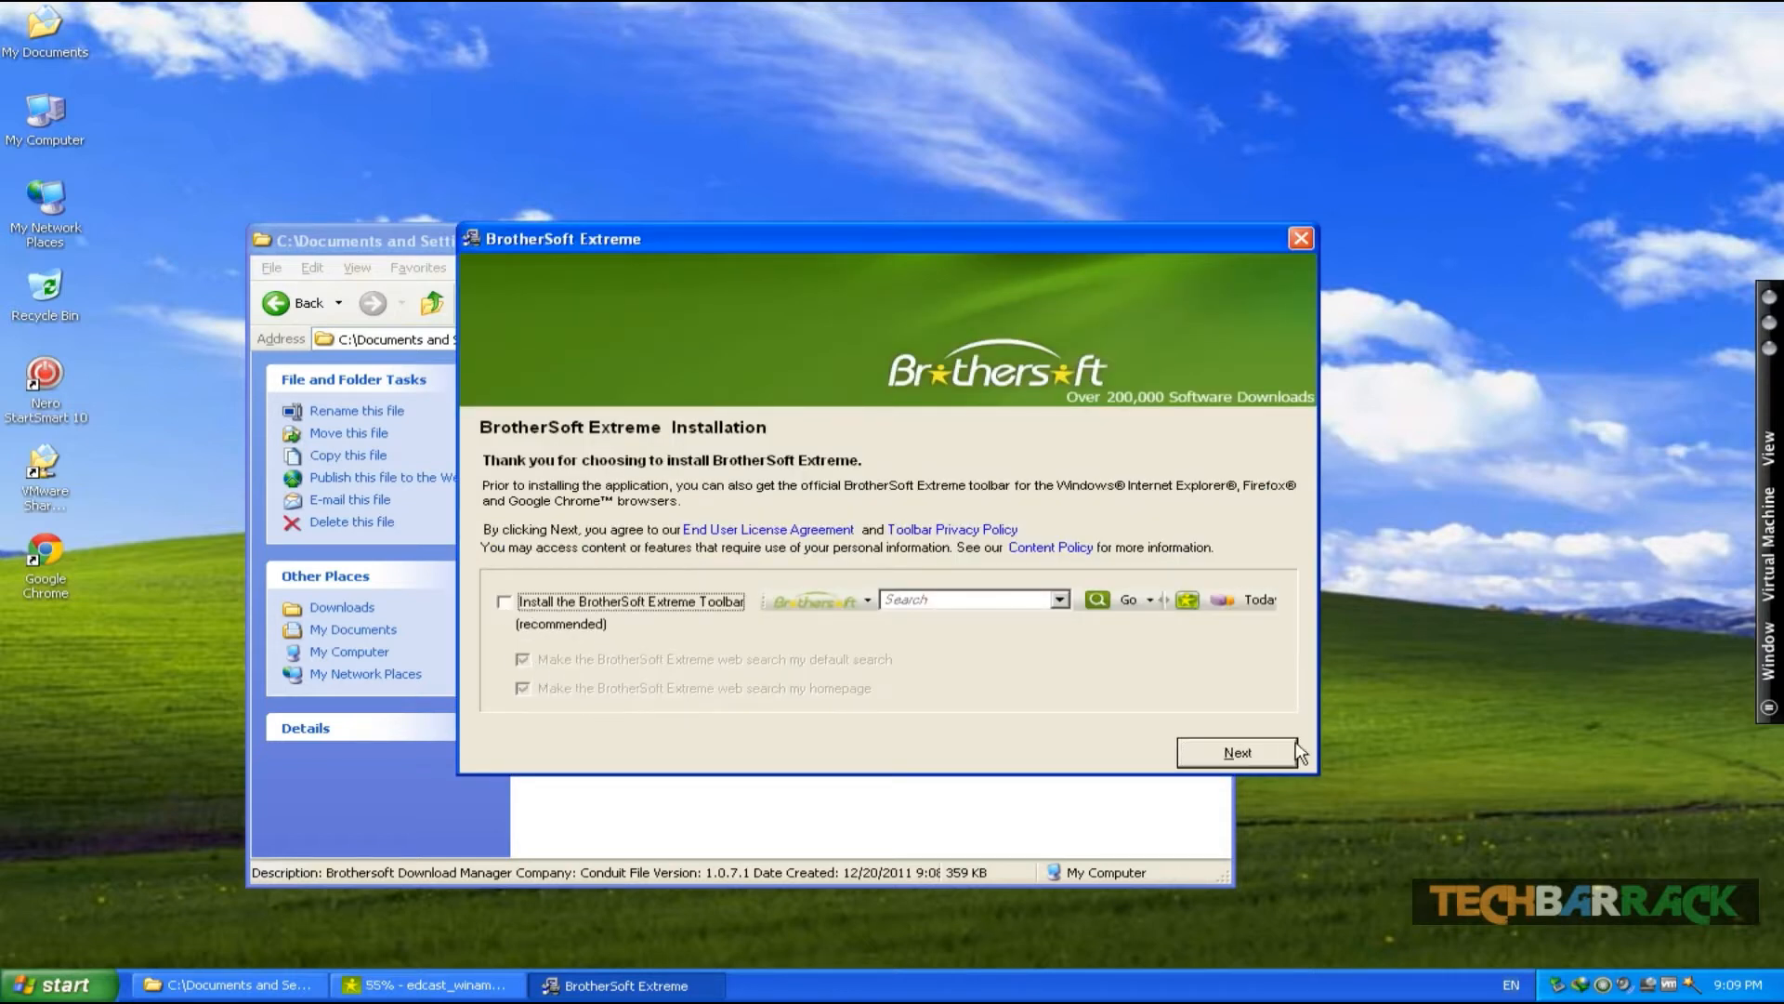
{"action": "left_click", "coordinate": [1259, 749]}
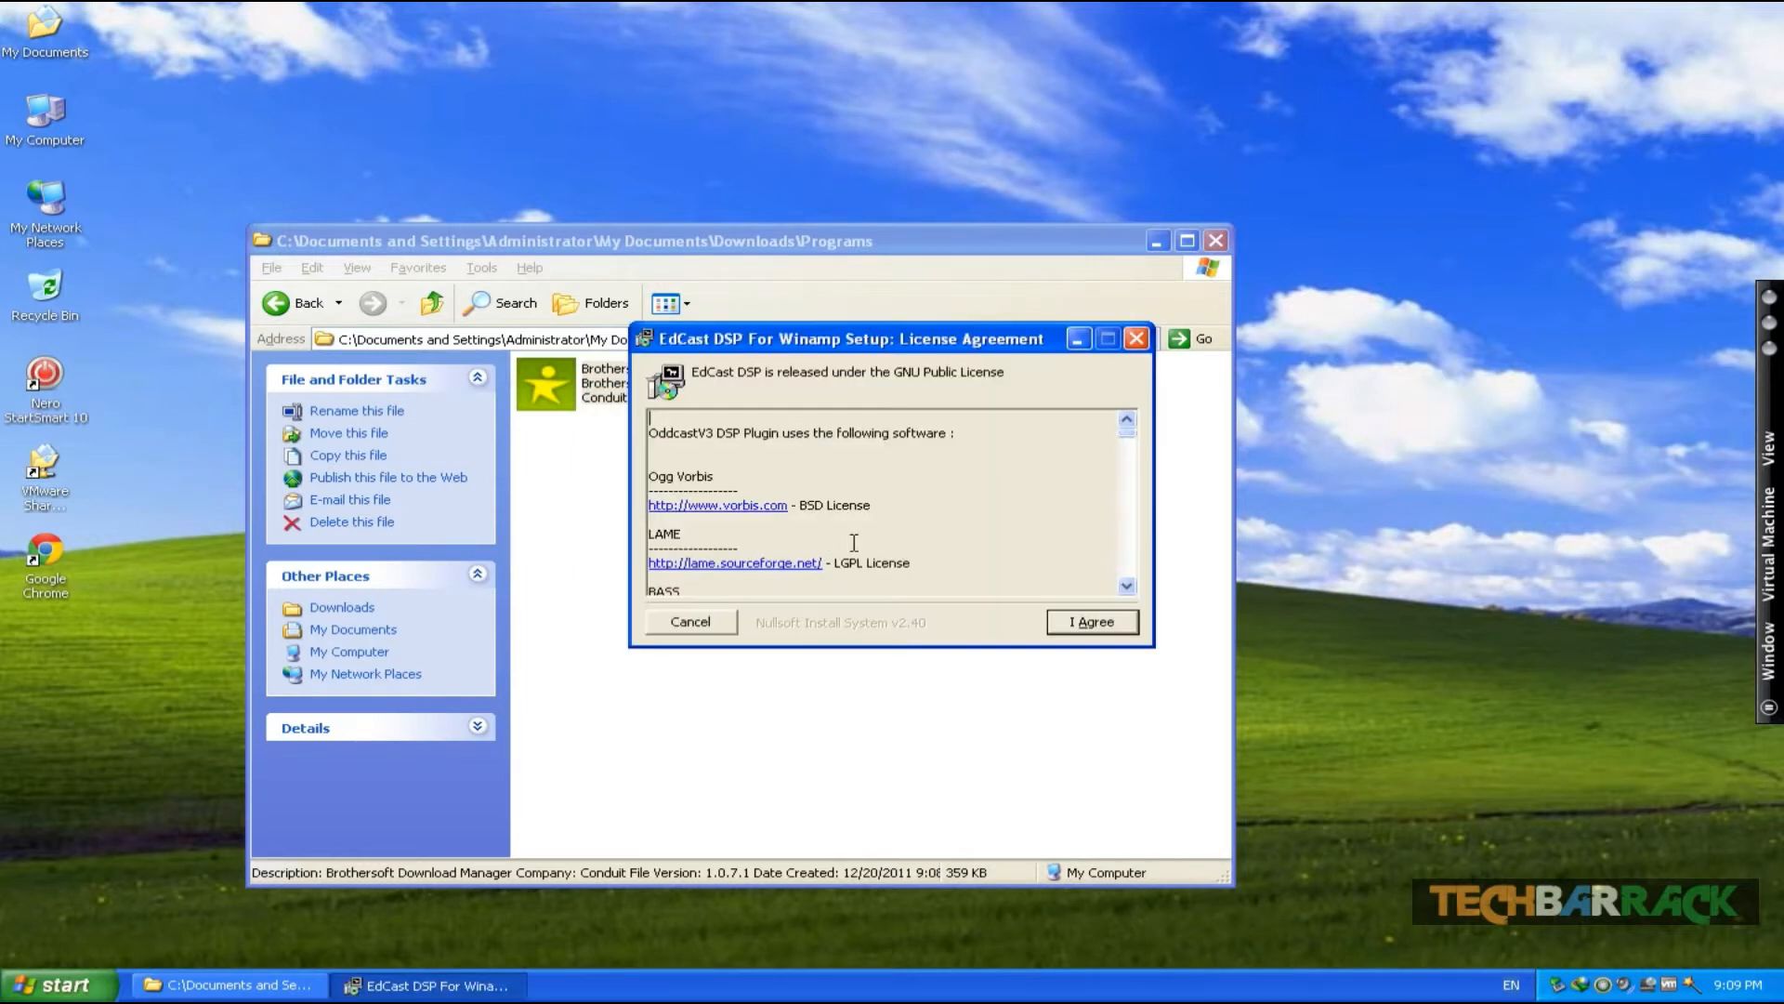
- Accept the EdCast DSP license, add the LAME and AAC encoder DLL components, and install into C:\Program Files\Winamp
{"action": "left_click", "coordinate": [1098, 621]}
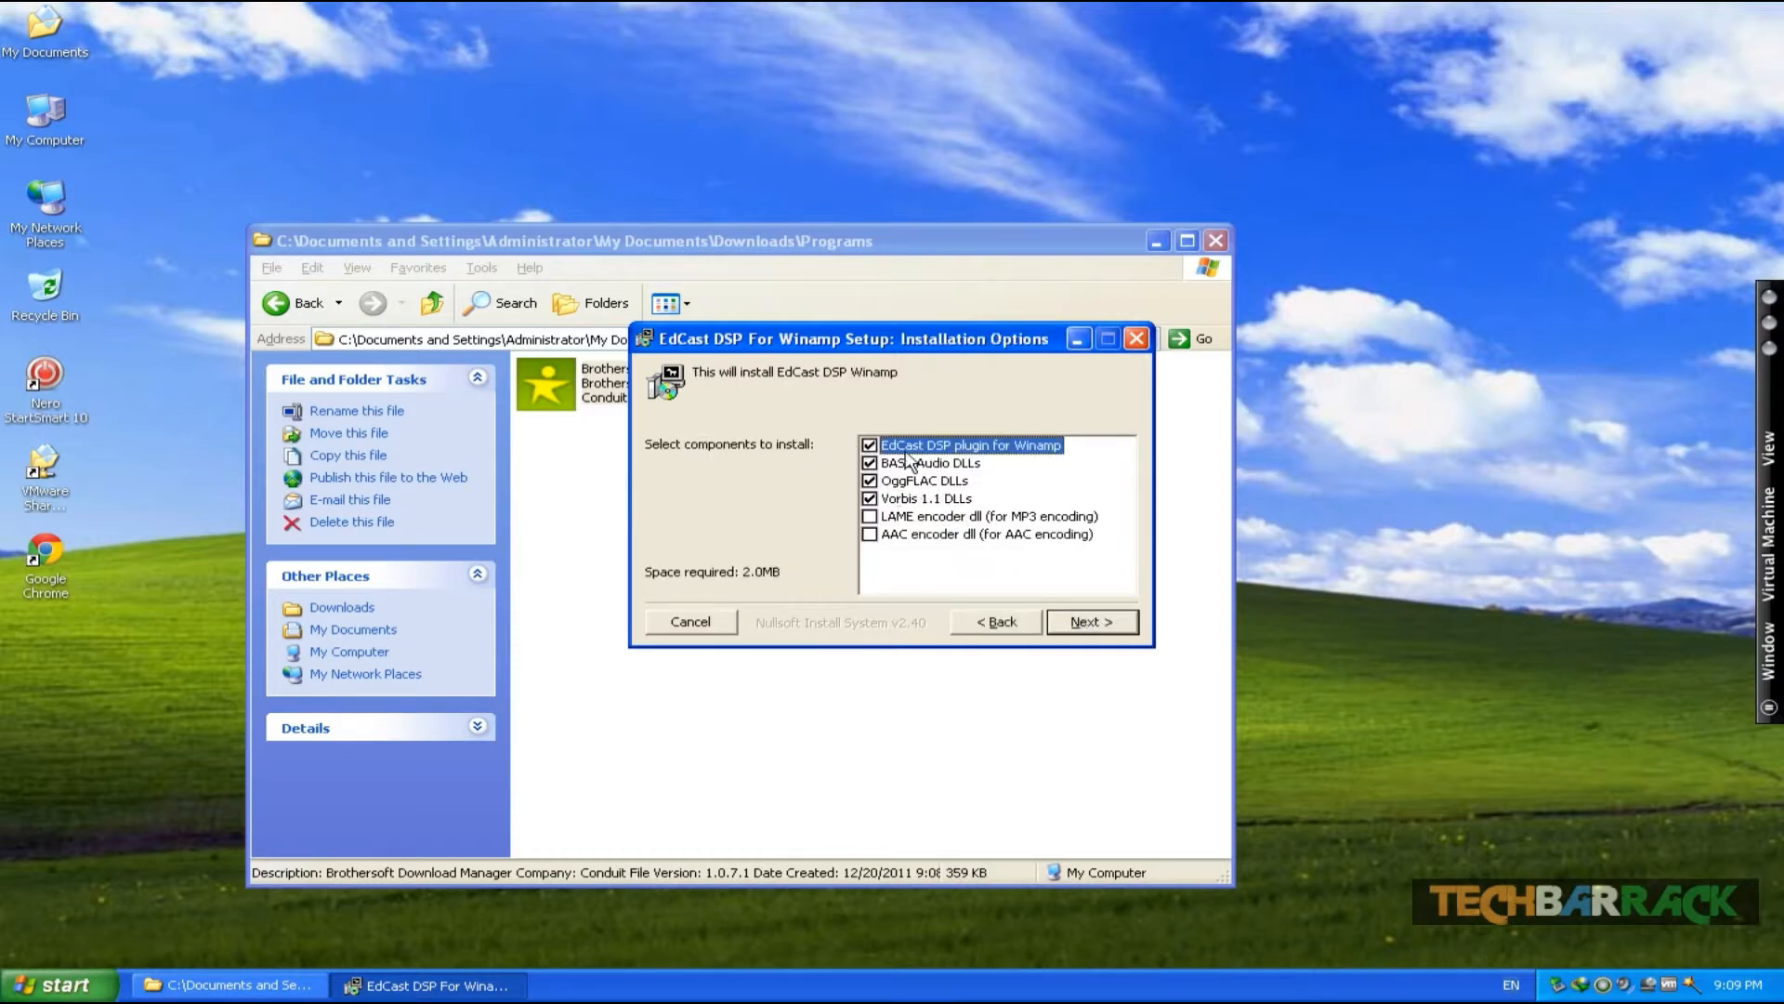
{"action": "left_click", "coordinate": [869, 517]}
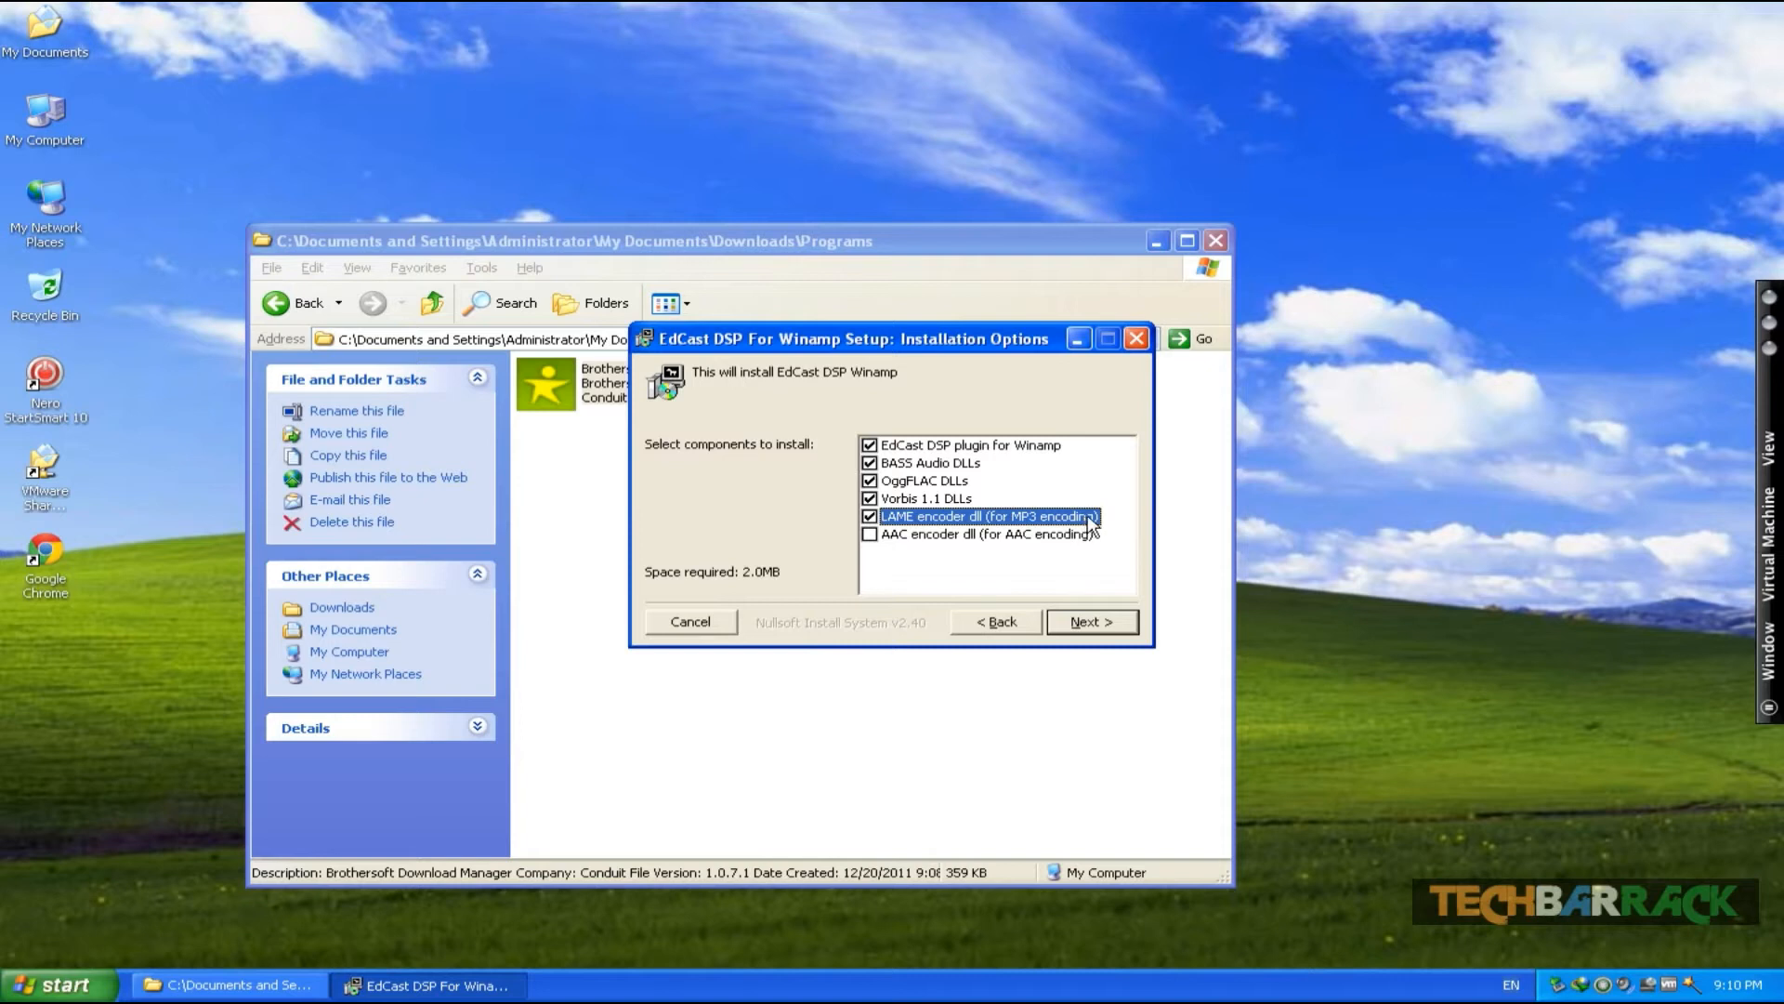
{"action": "left_click", "coordinate": [871, 536]}
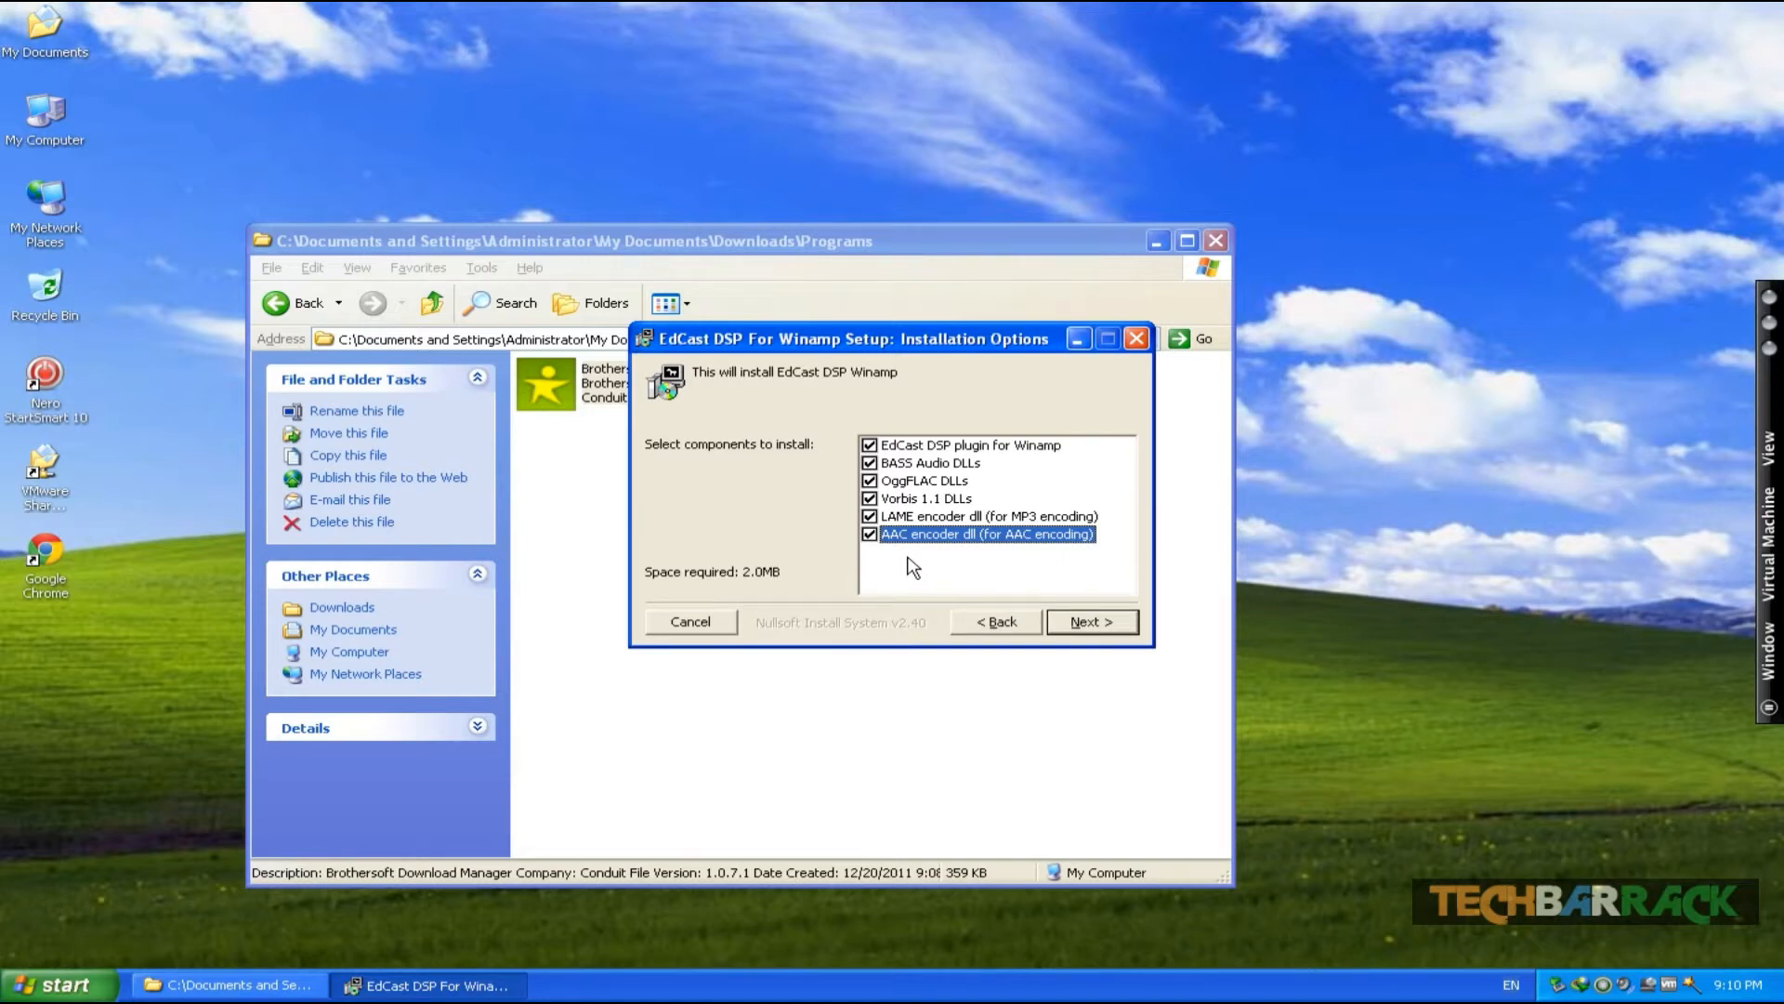
{"action": "left_click", "coordinate": [1088, 621]}
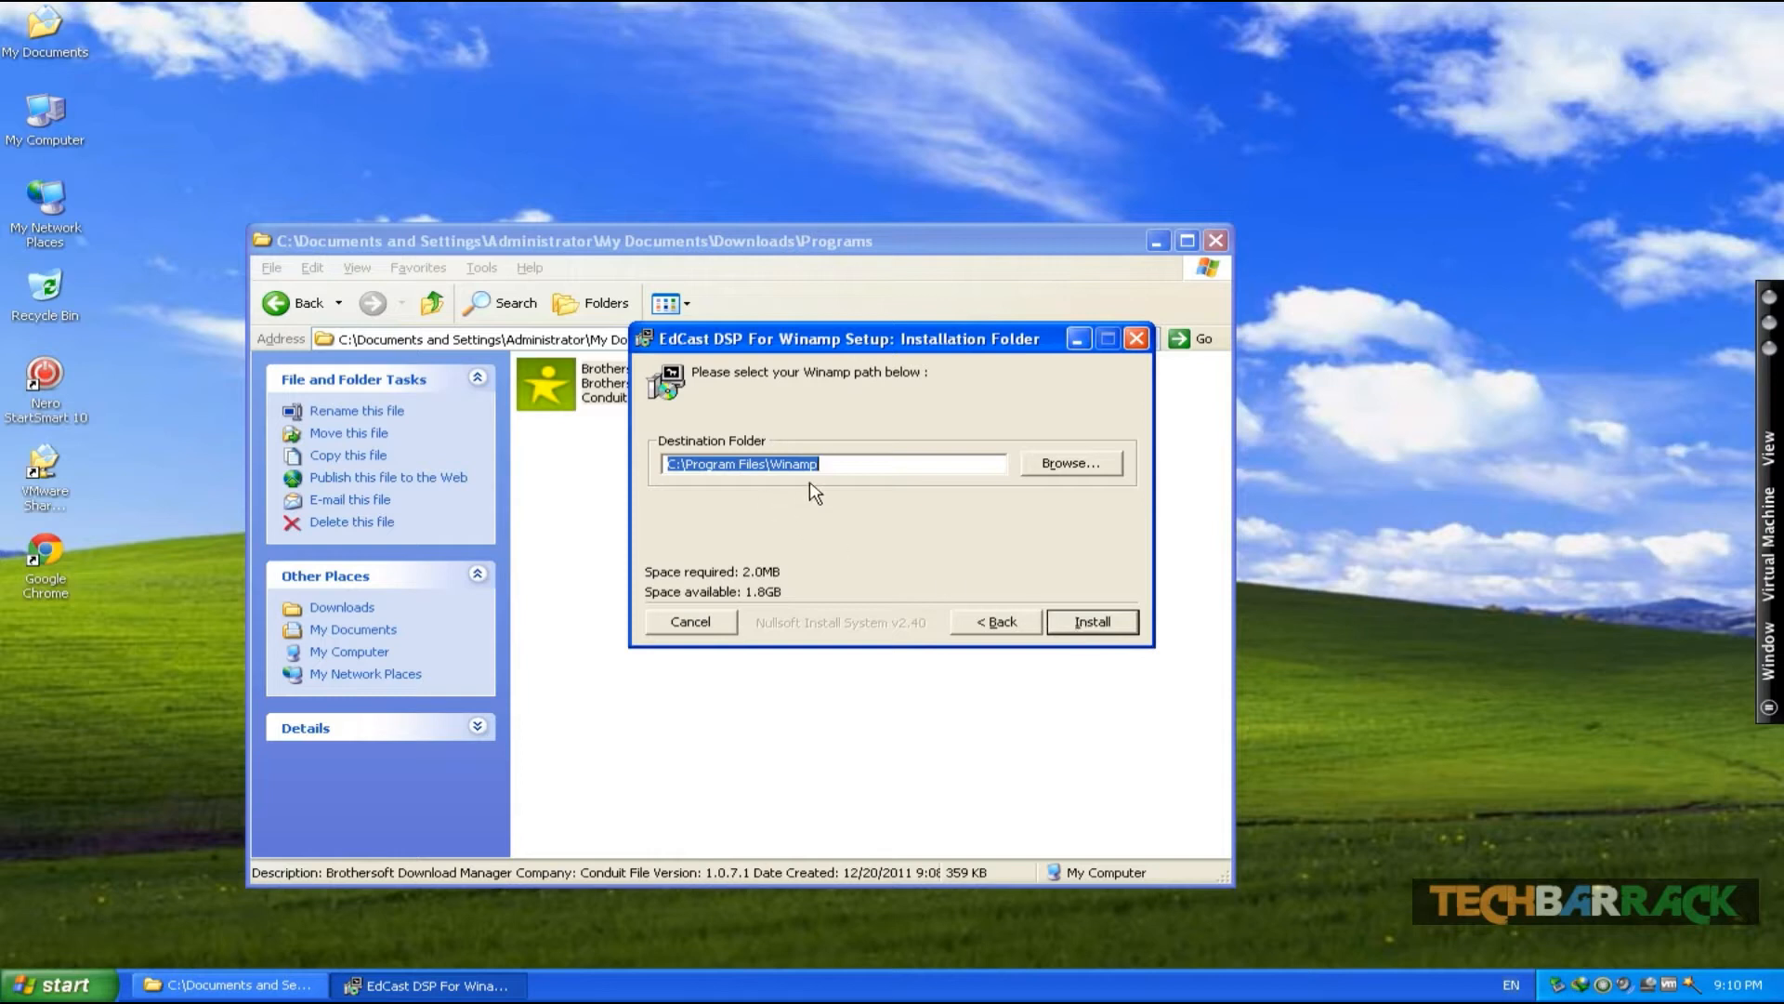
{"action": "left_click", "coordinate": [1095, 624]}
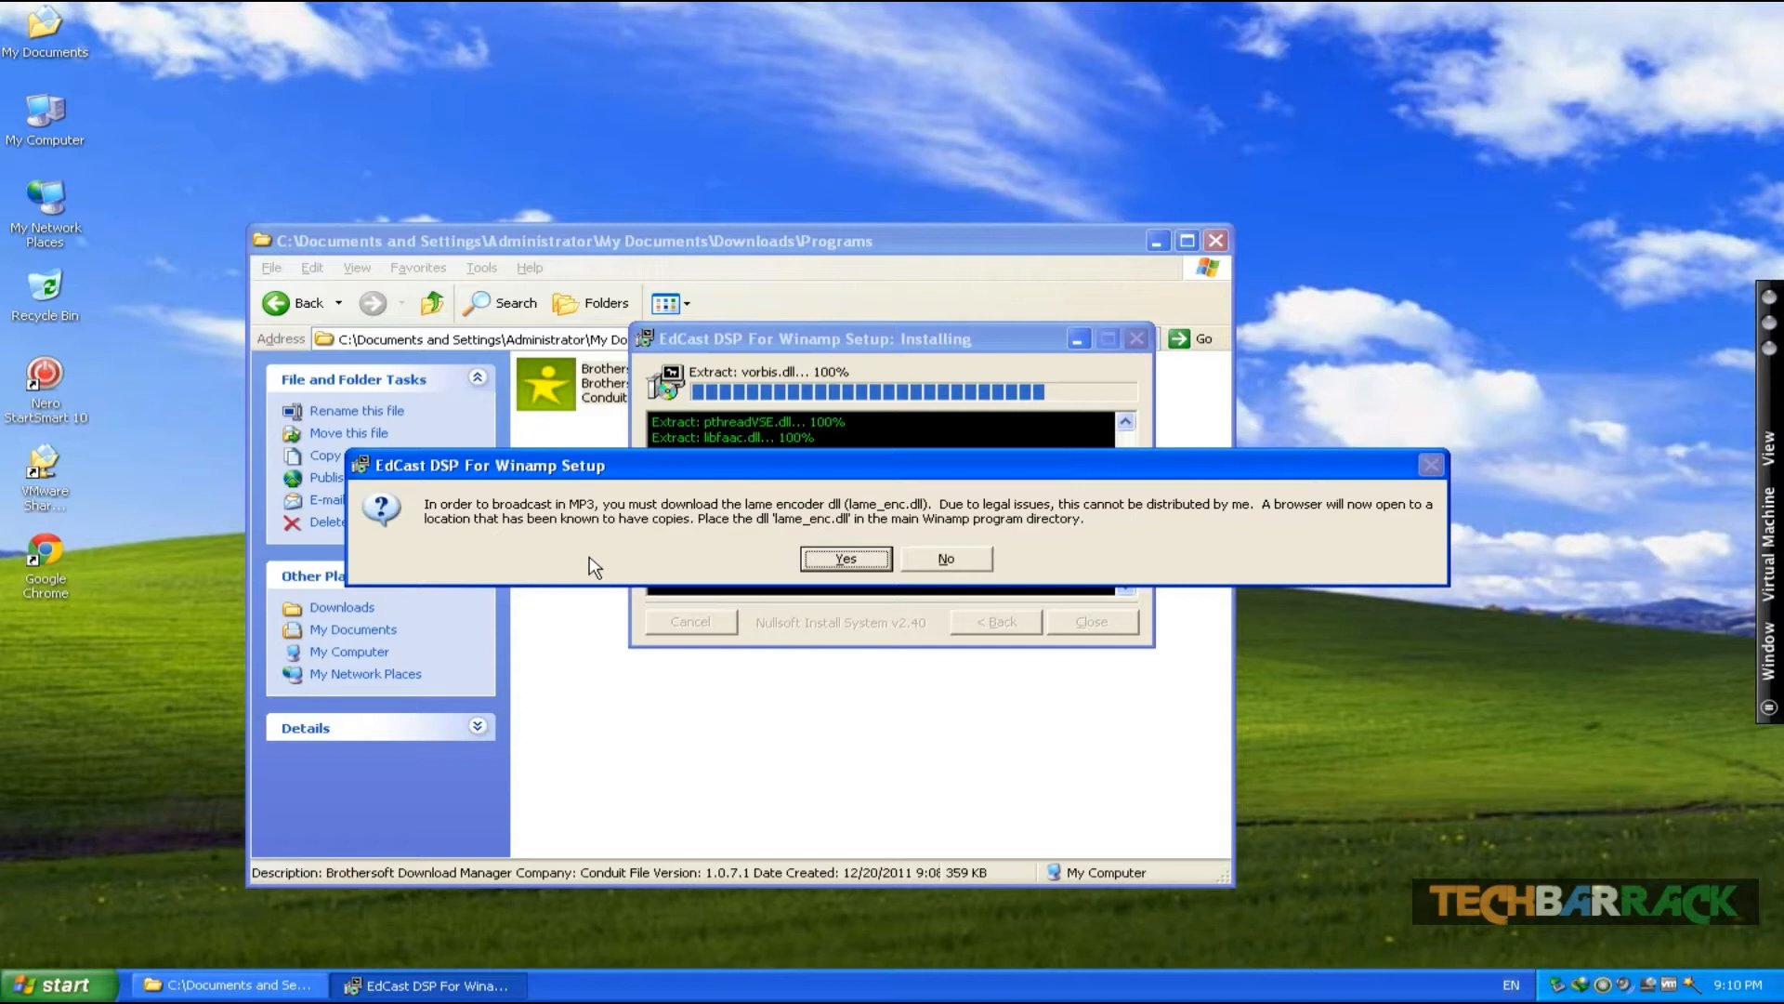
- Agree to open download pages for the LAME and FAAC encoder DLLs and switch to the first RareWares tab
{"action": "left_click", "coordinate": [870, 560]}
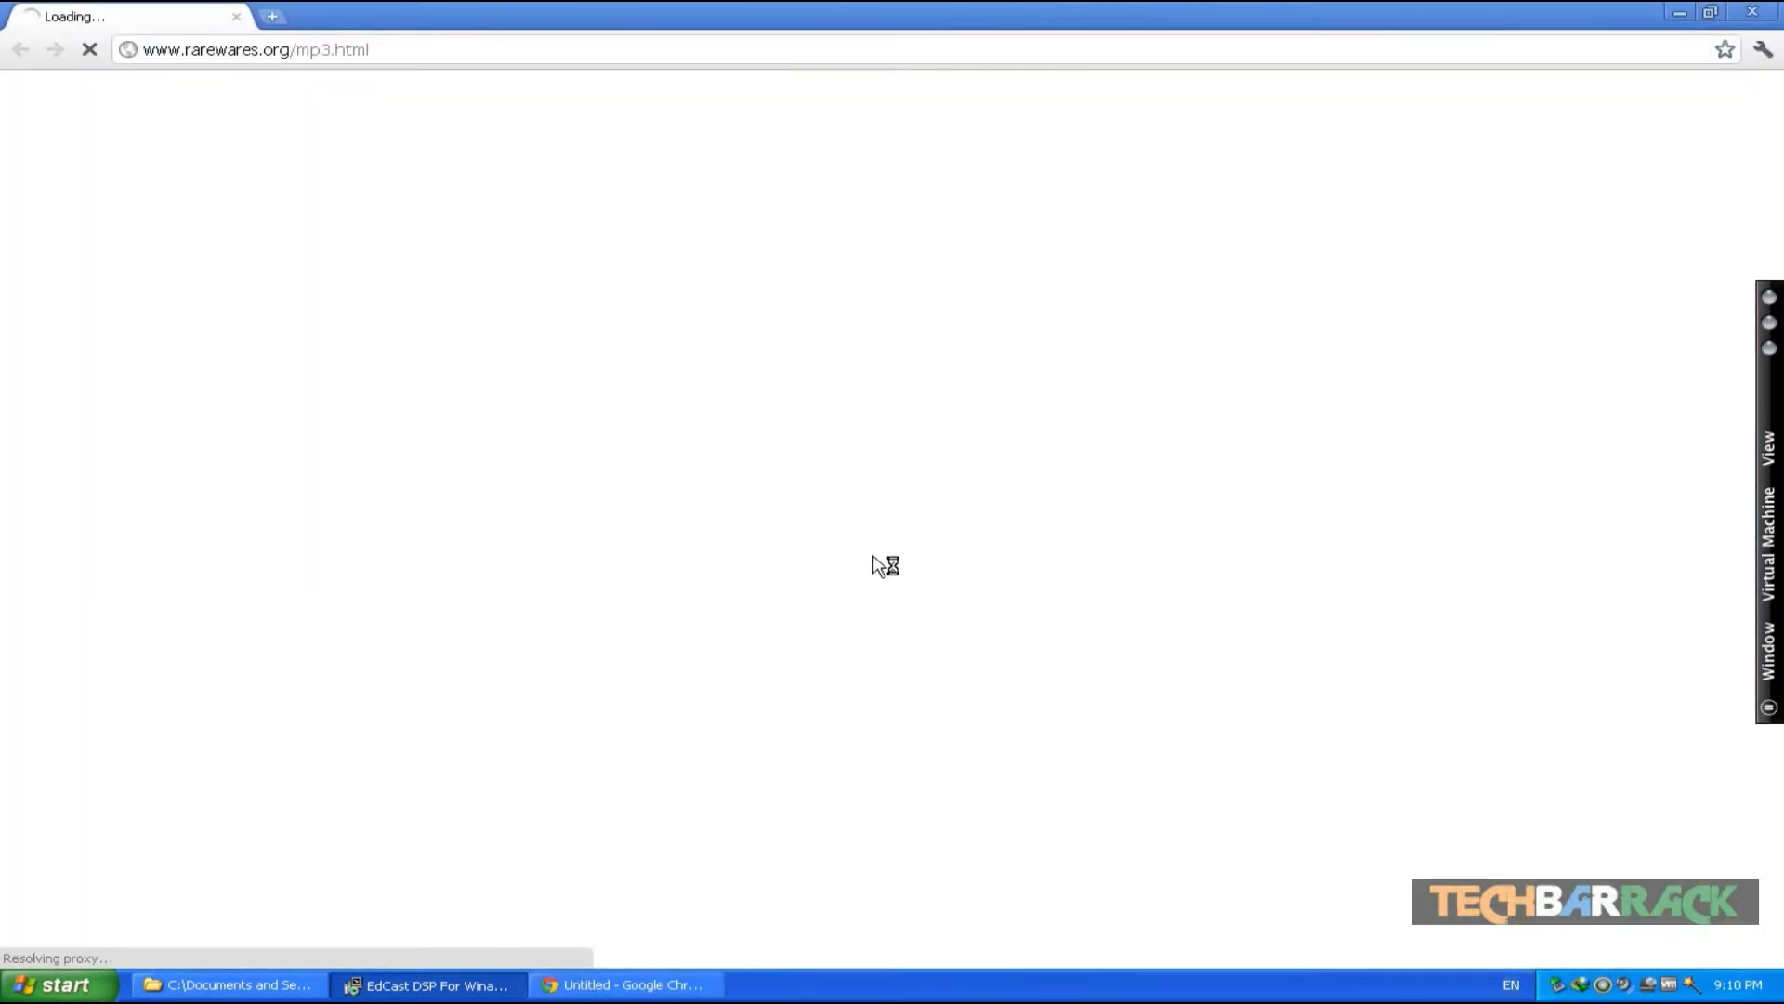
{"action": "left_click", "coordinate": [412, 987]}
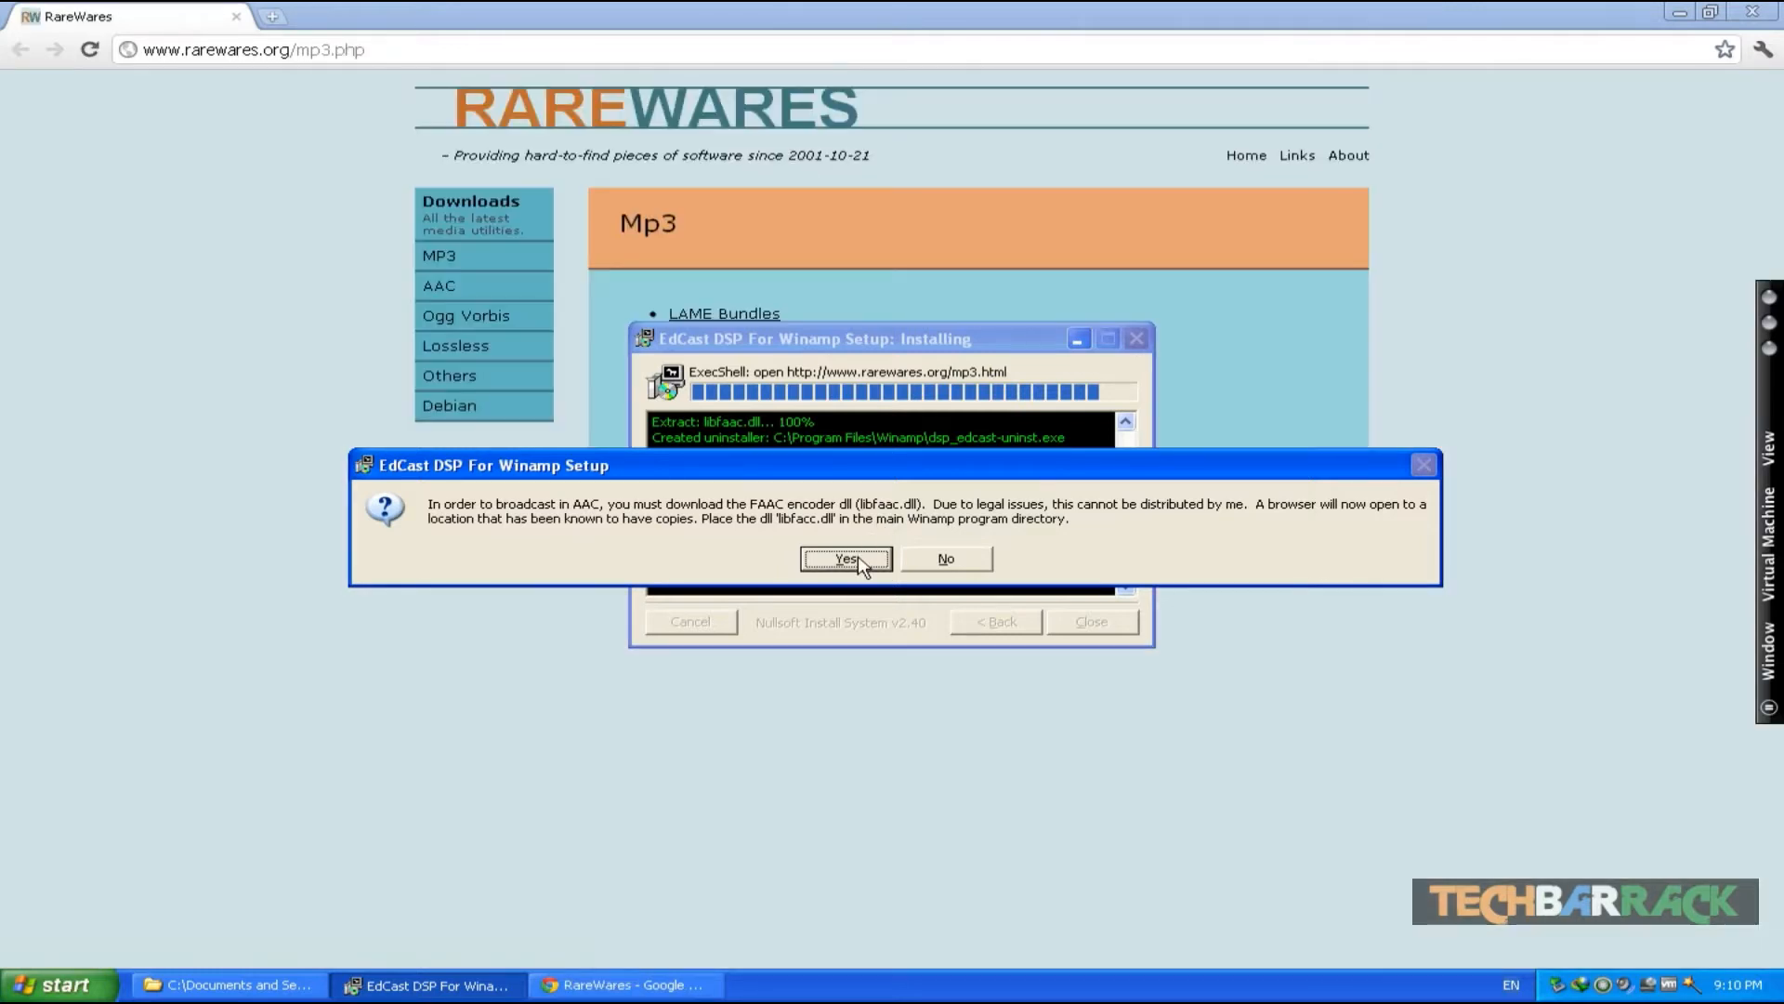
{"action": "left_click", "coordinate": [860, 558]}
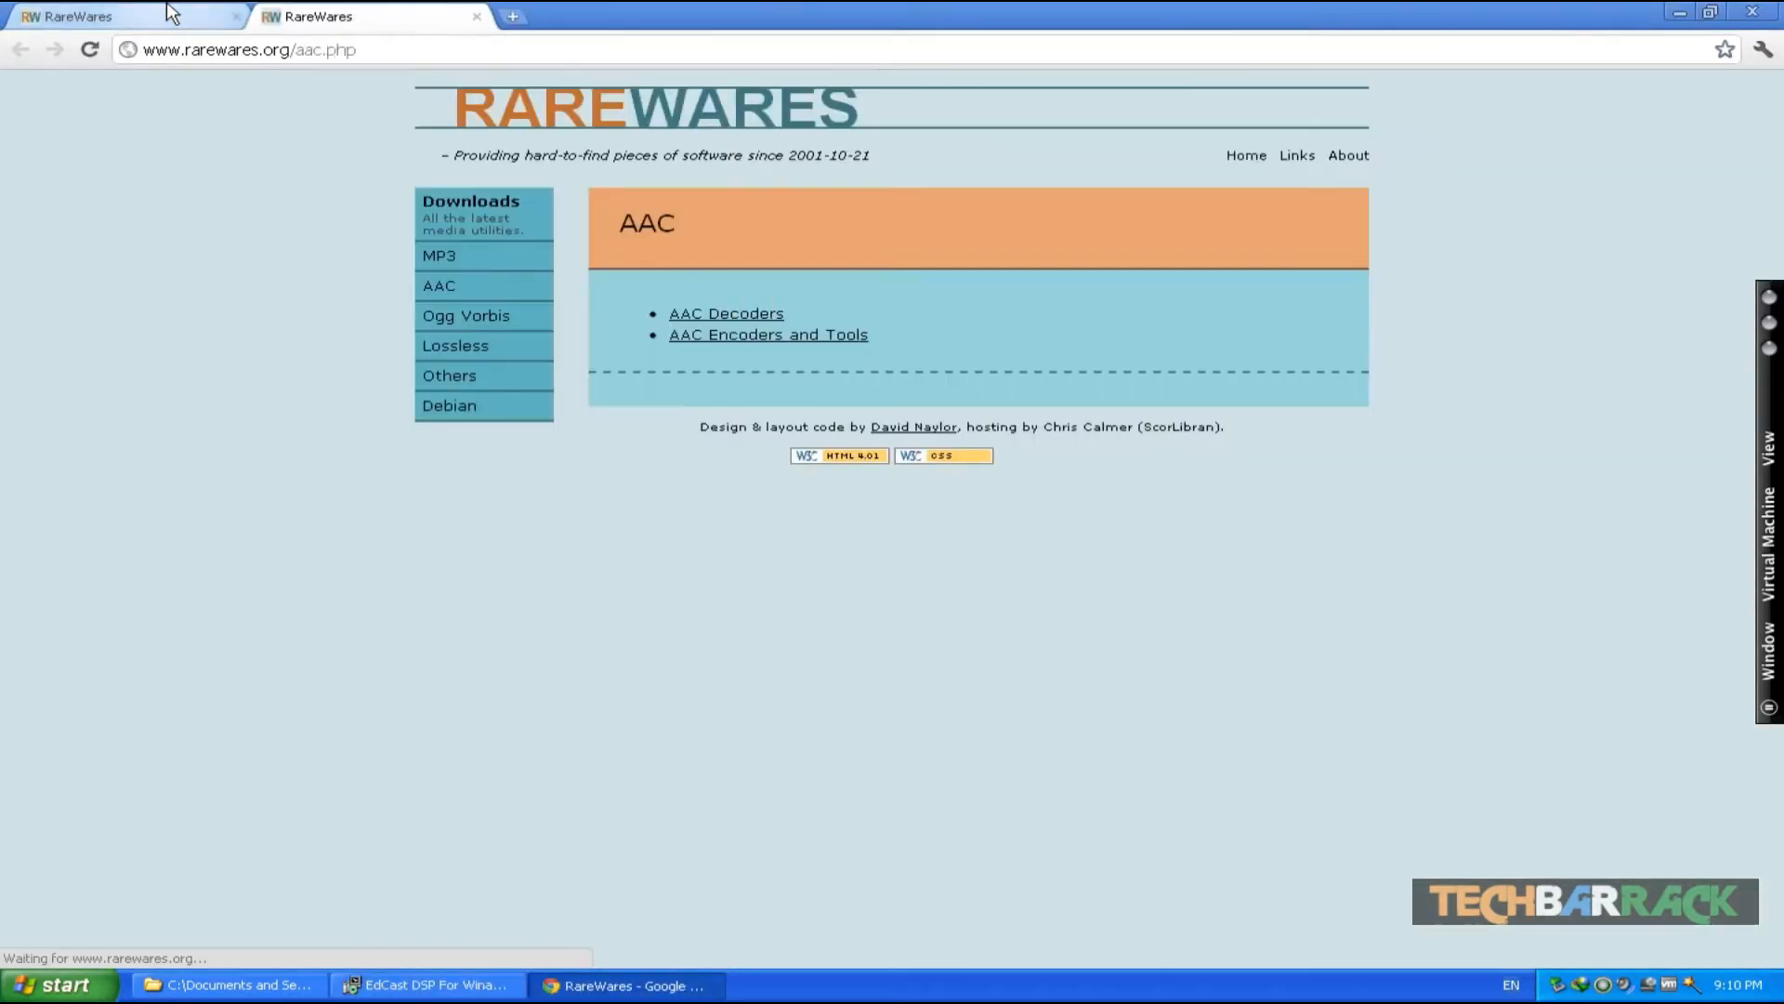
{"action": "left_click", "coordinate": [170, 14]}
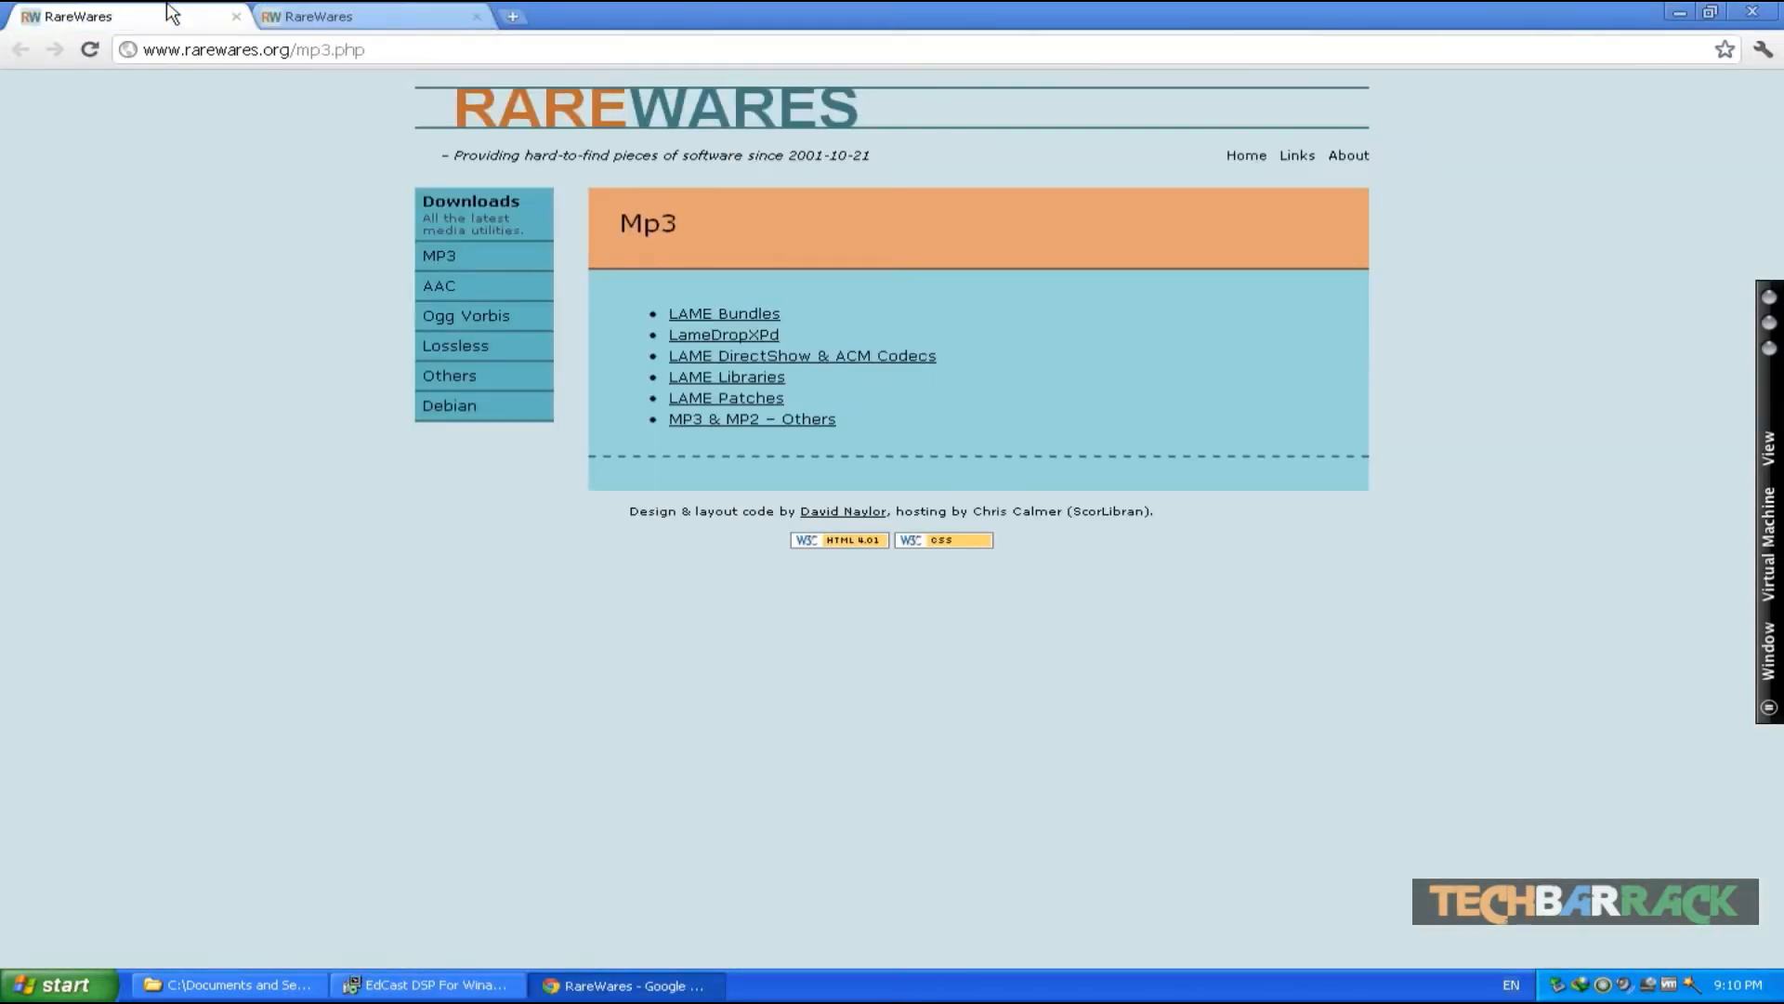
- Examine the LAME Bundles page and return to the Mp3 downloads page
{"action": "left_click", "coordinate": [714, 316]}
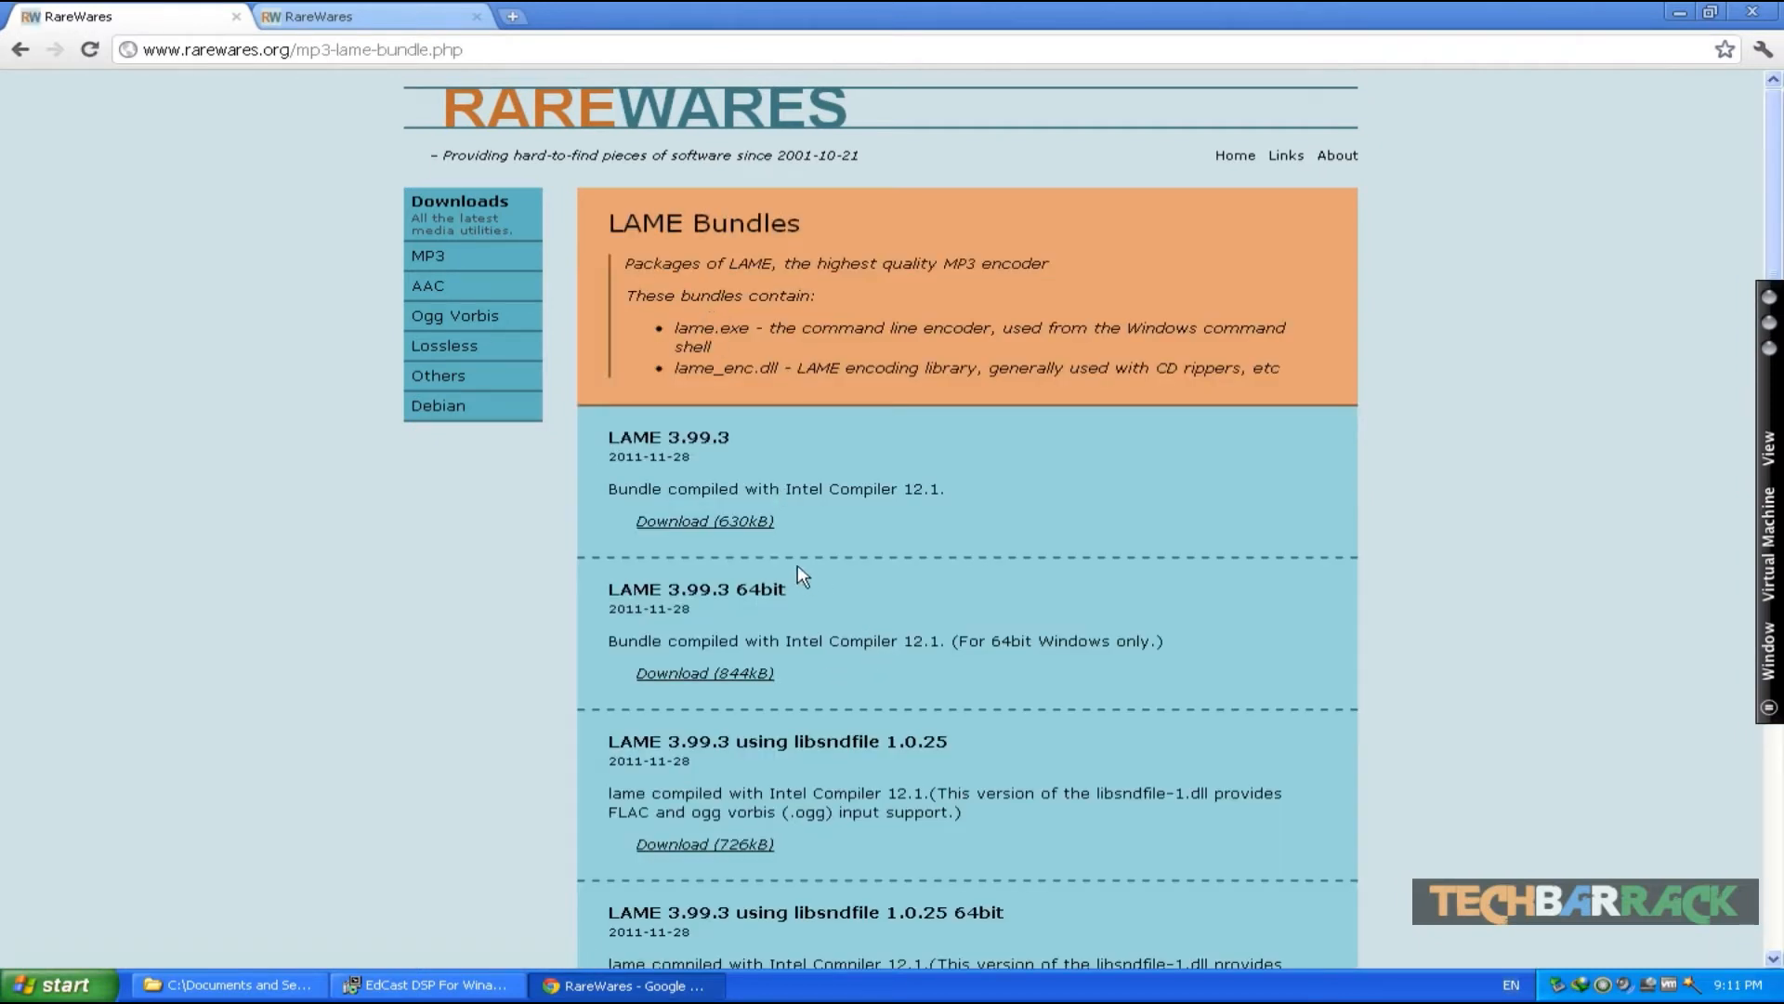
{"action": "scroll", "coordinate": [801, 576], "scroll_direction": "down", "scroll_amount": 2}
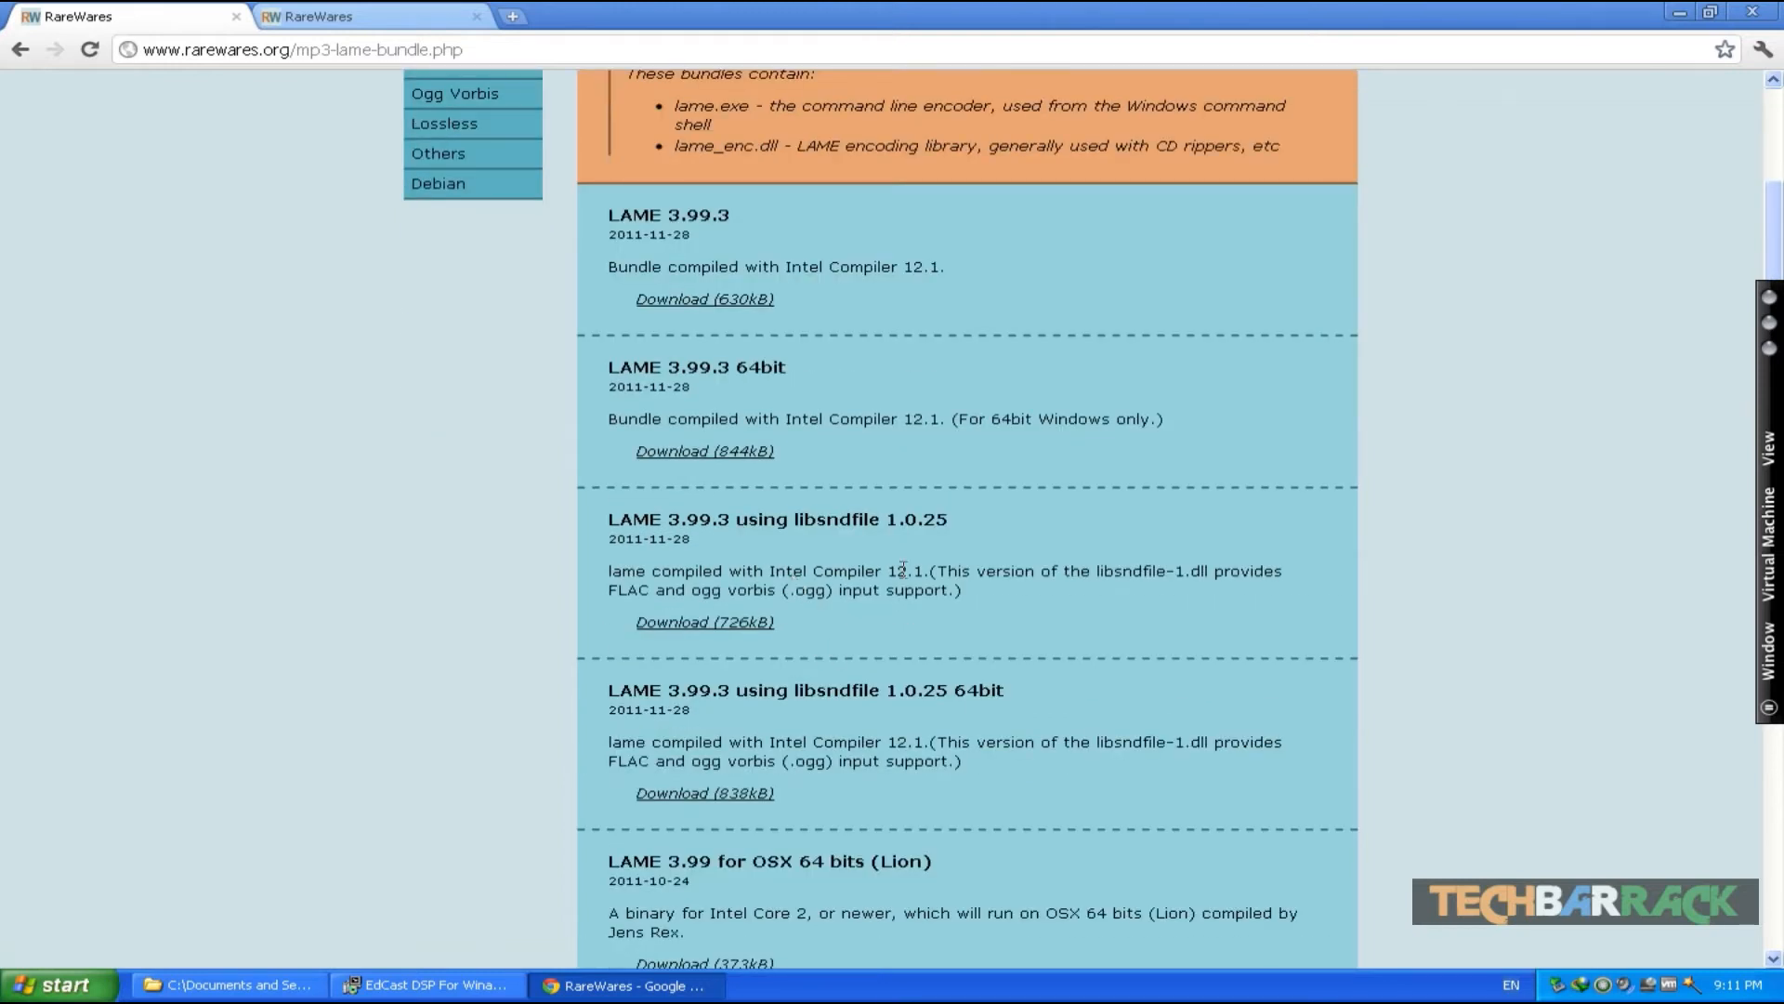
{"action": "scroll", "coordinate": [903, 569], "scroll_direction": "down", "scroll_amount": 3}
{"action": "scroll", "coordinate": [904, 569], "scroll_direction": "up", "scroll_amount": 5}
{"action": "left_click", "coordinate": [28, 54]}
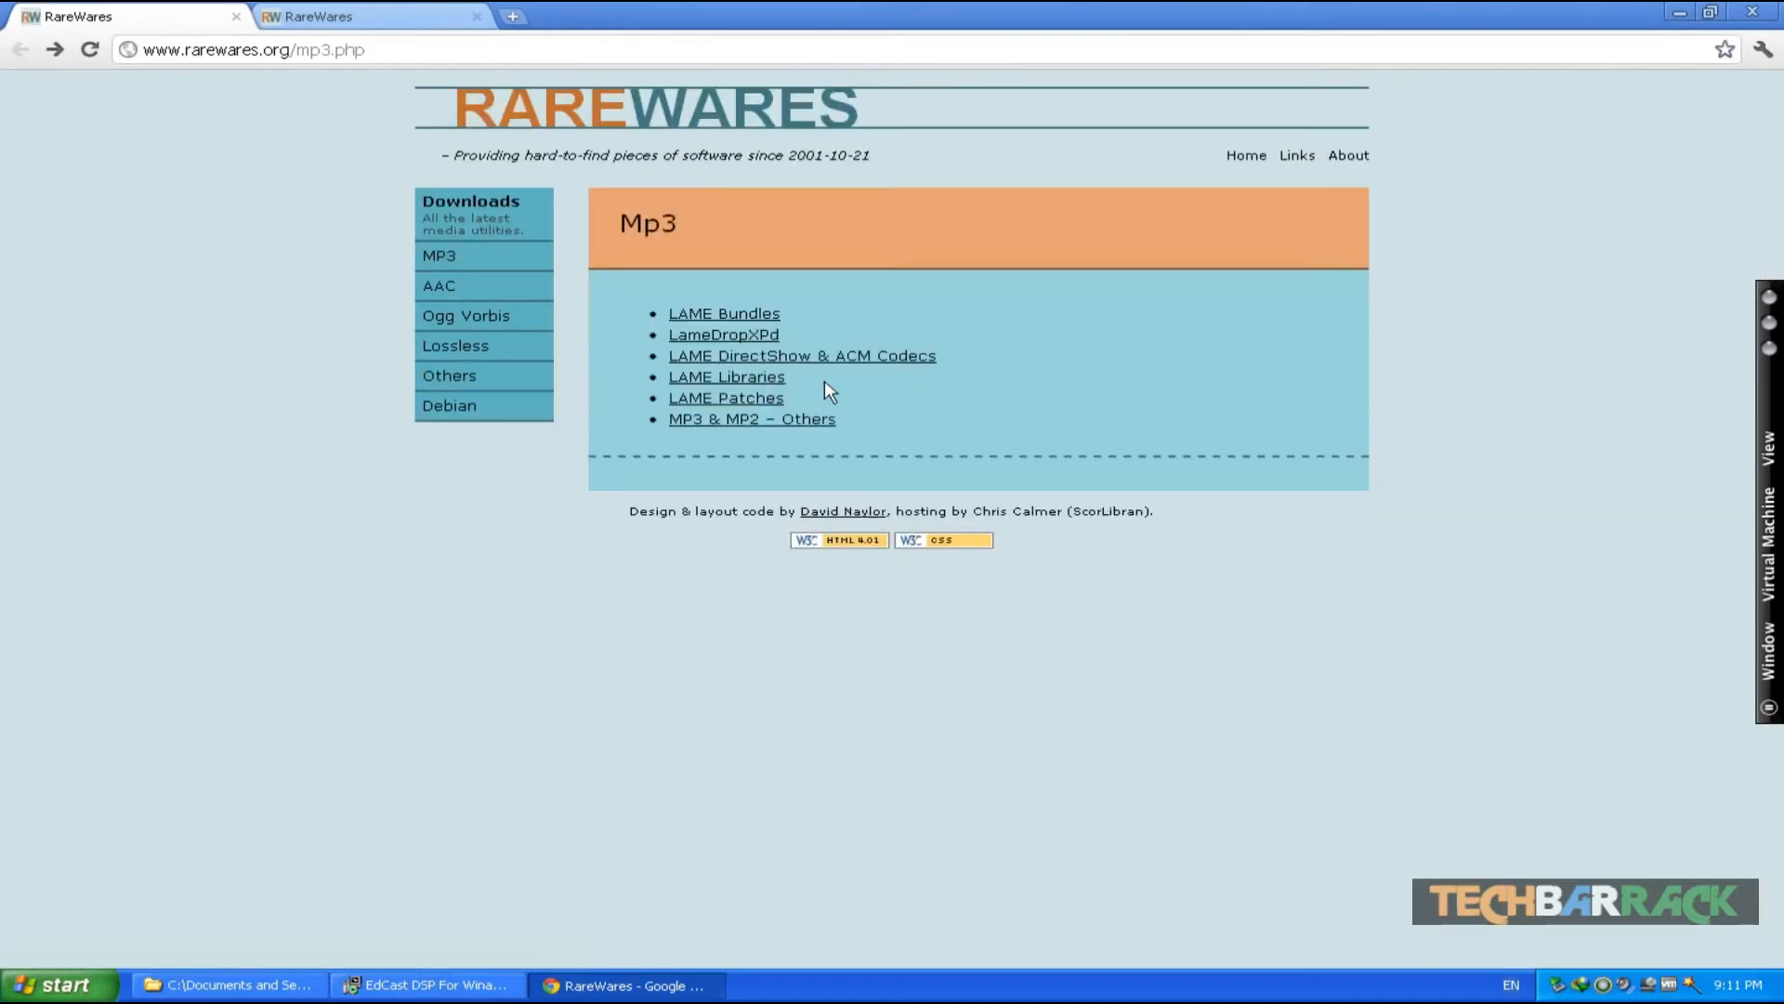
- Download lame_enc.dll 3.99.3 from LAME Libraries, overwriting the existing file, and close the completion dialog
{"action": "left_click", "coordinate": [760, 379]}
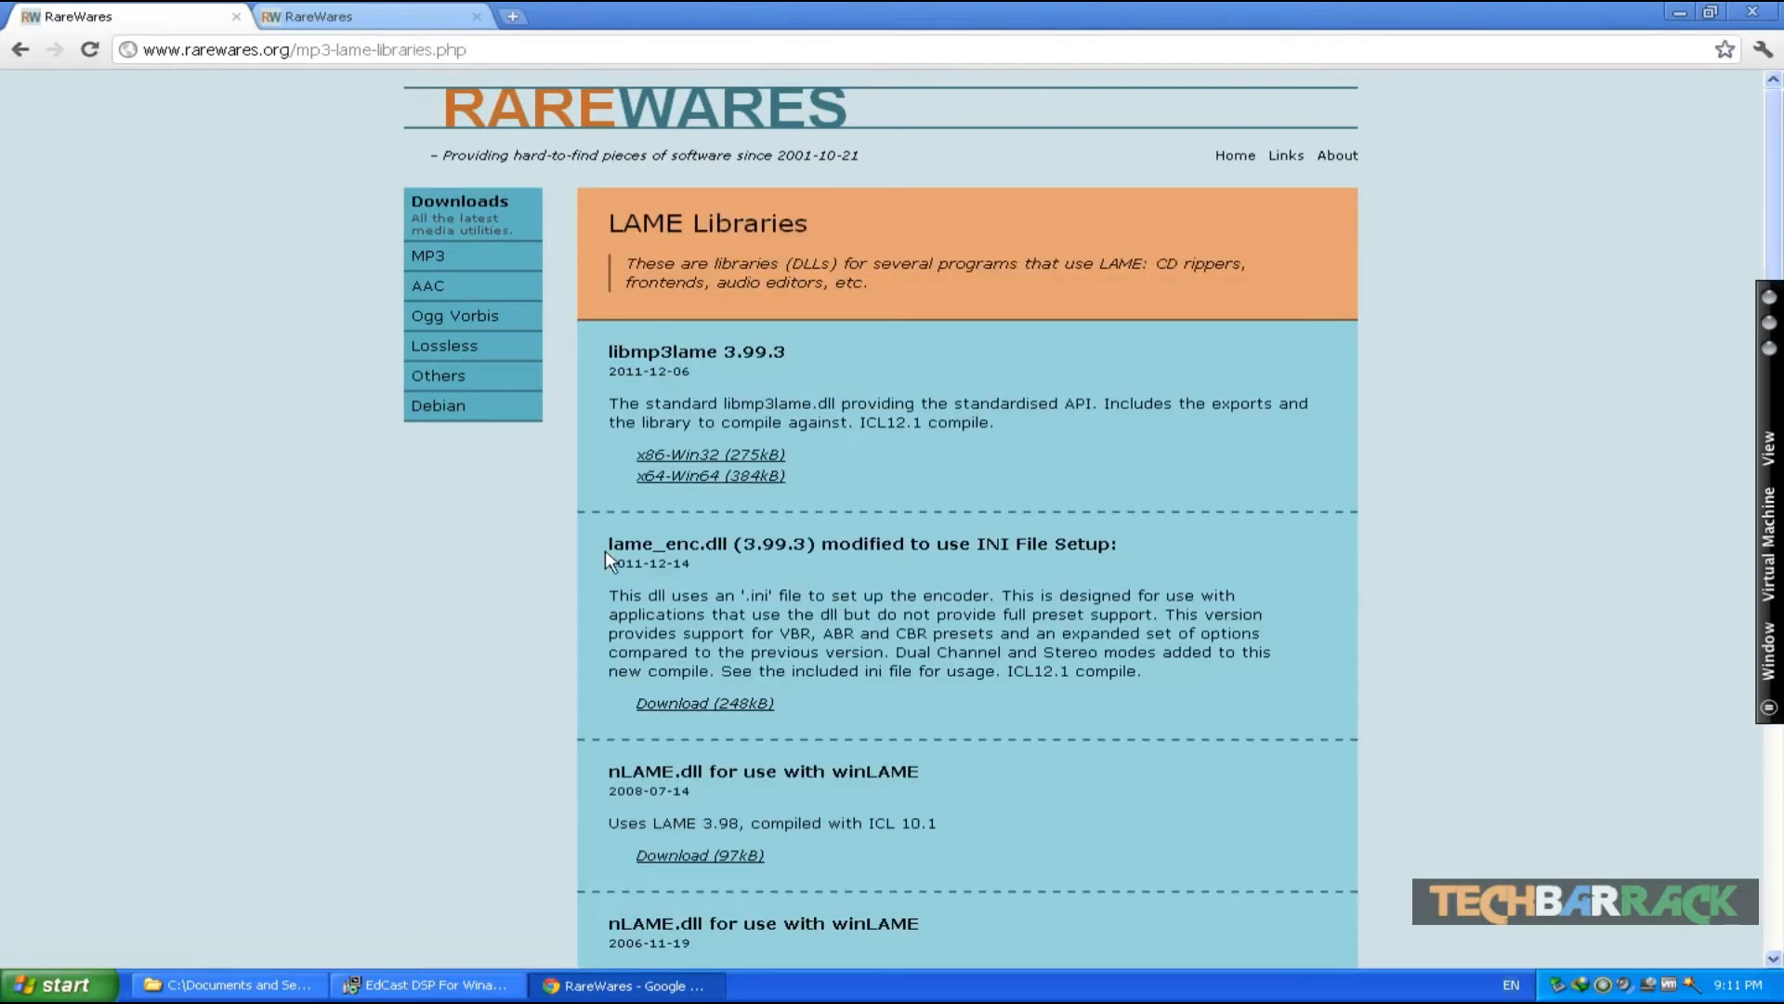
{"action": "left_click", "coordinate": [708, 701]}
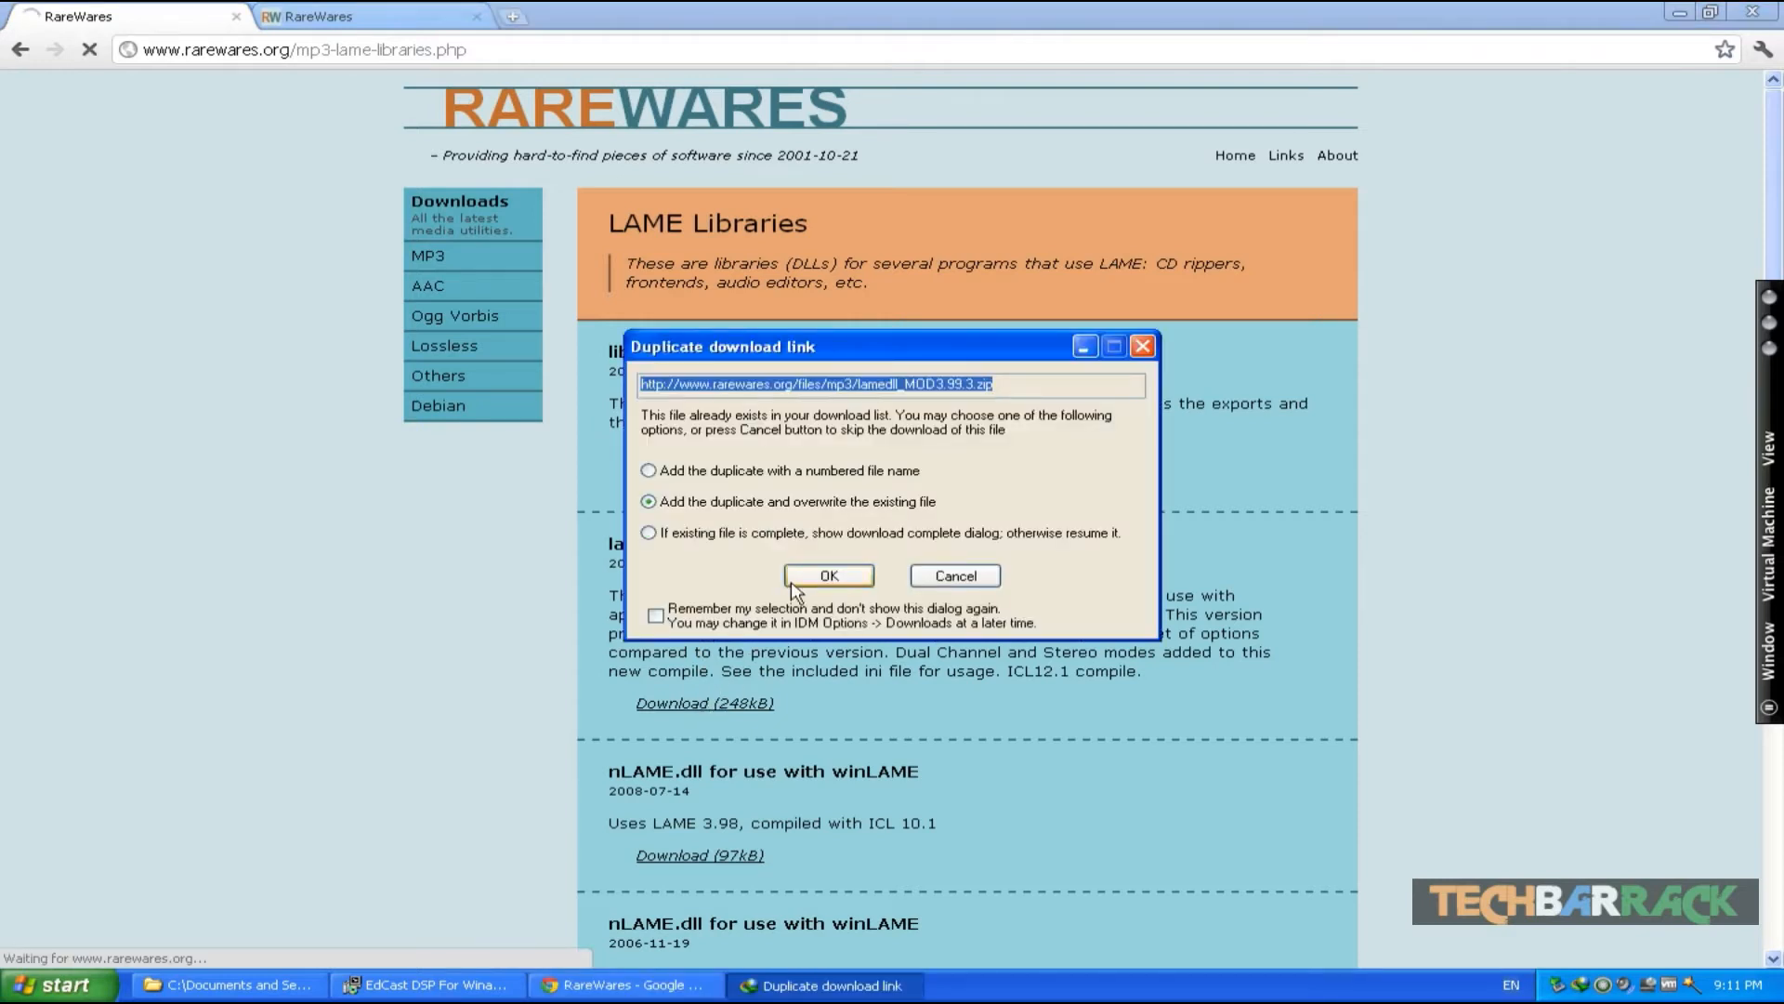
{"action": "left_click", "coordinate": [816, 578]}
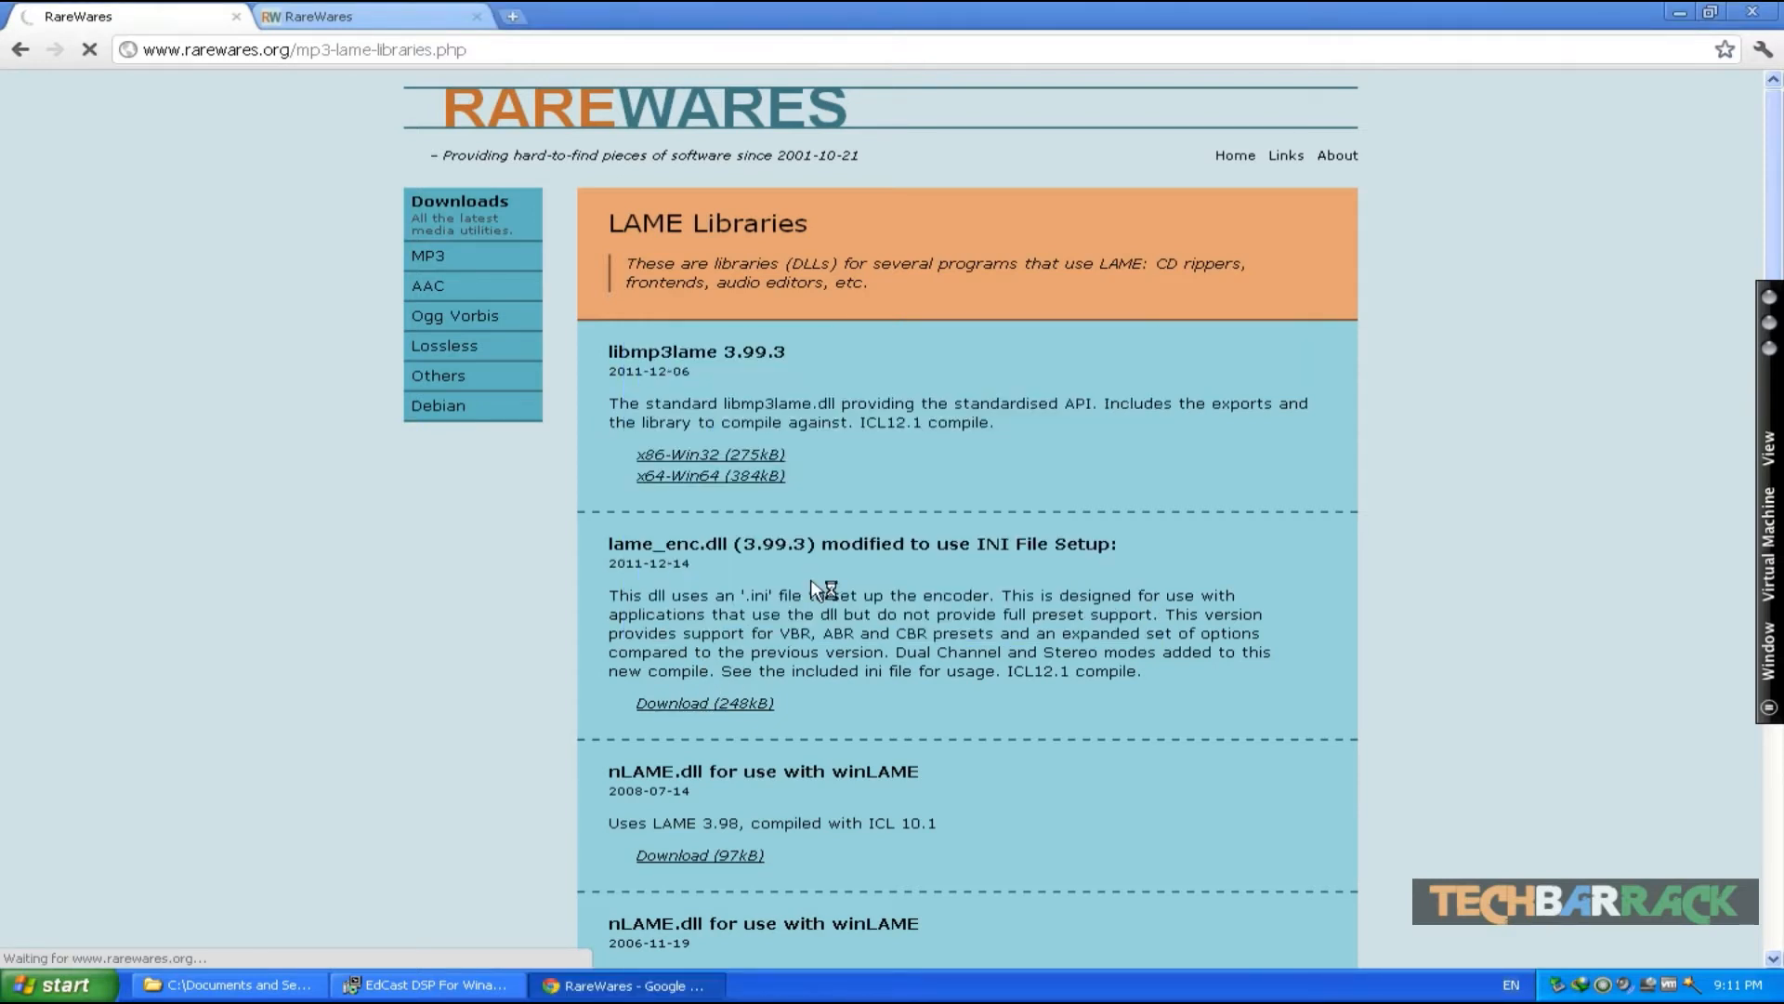
{"action": "left_click", "coordinate": [894, 570]}
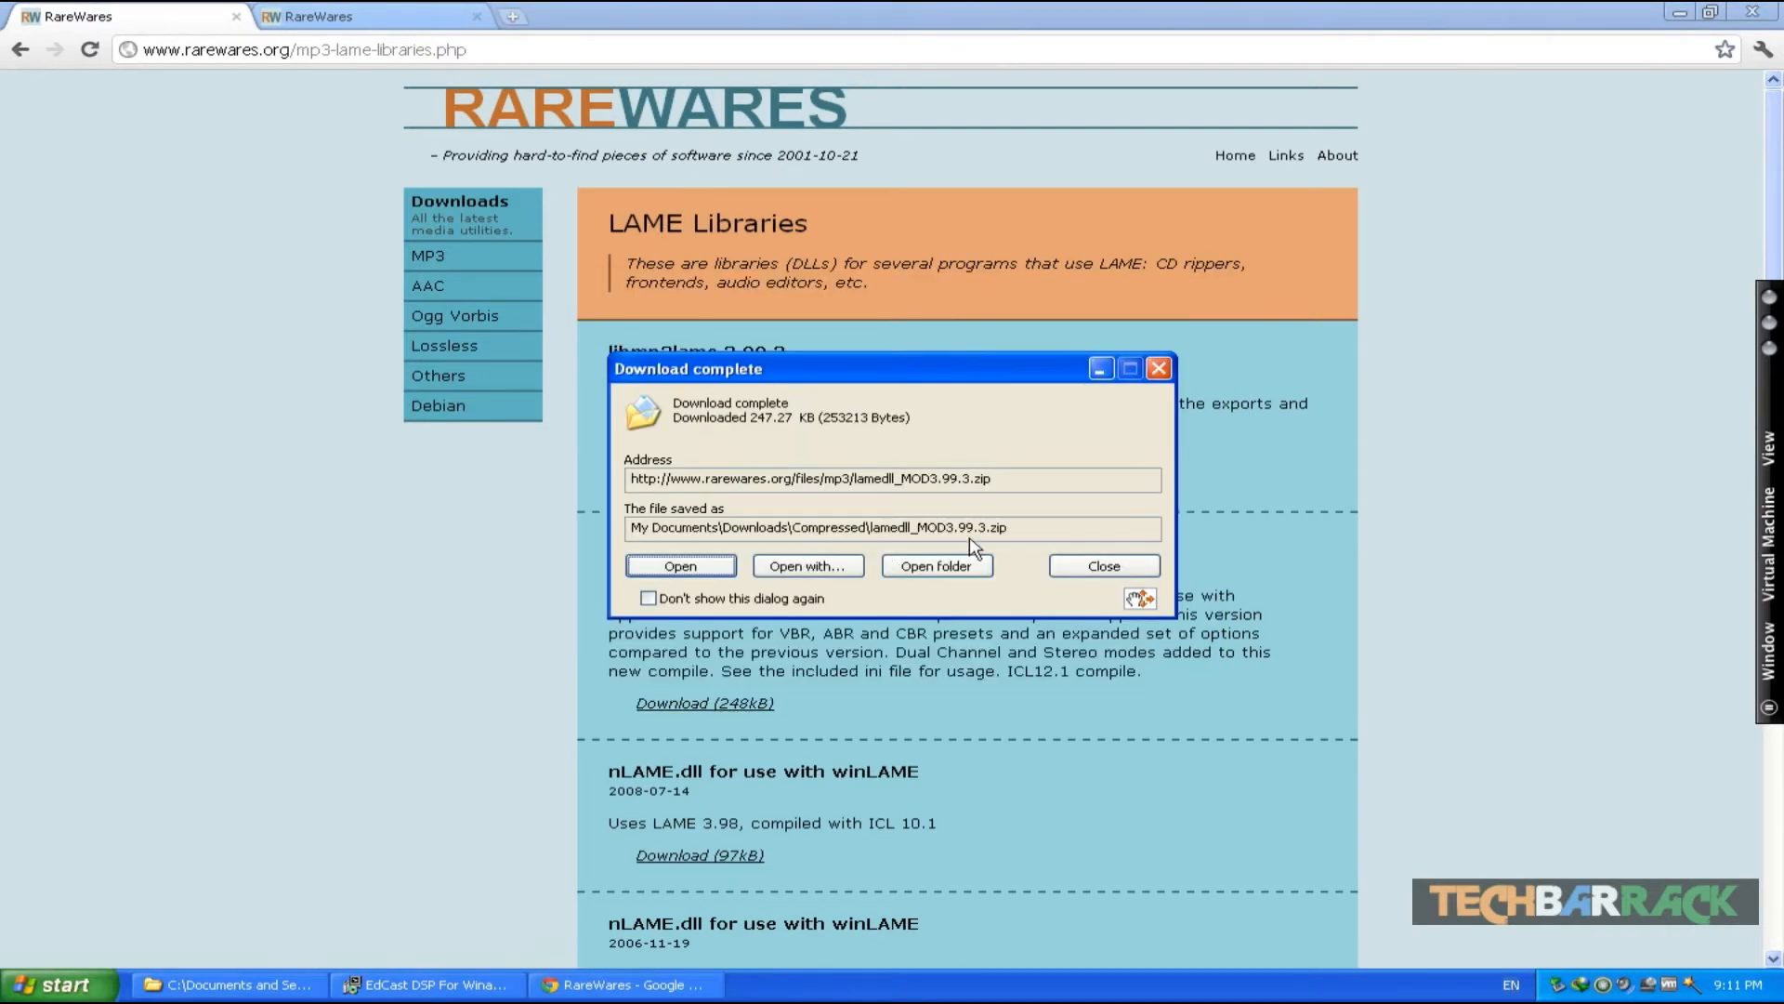
{"action": "left_click", "coordinate": [1093, 566]}
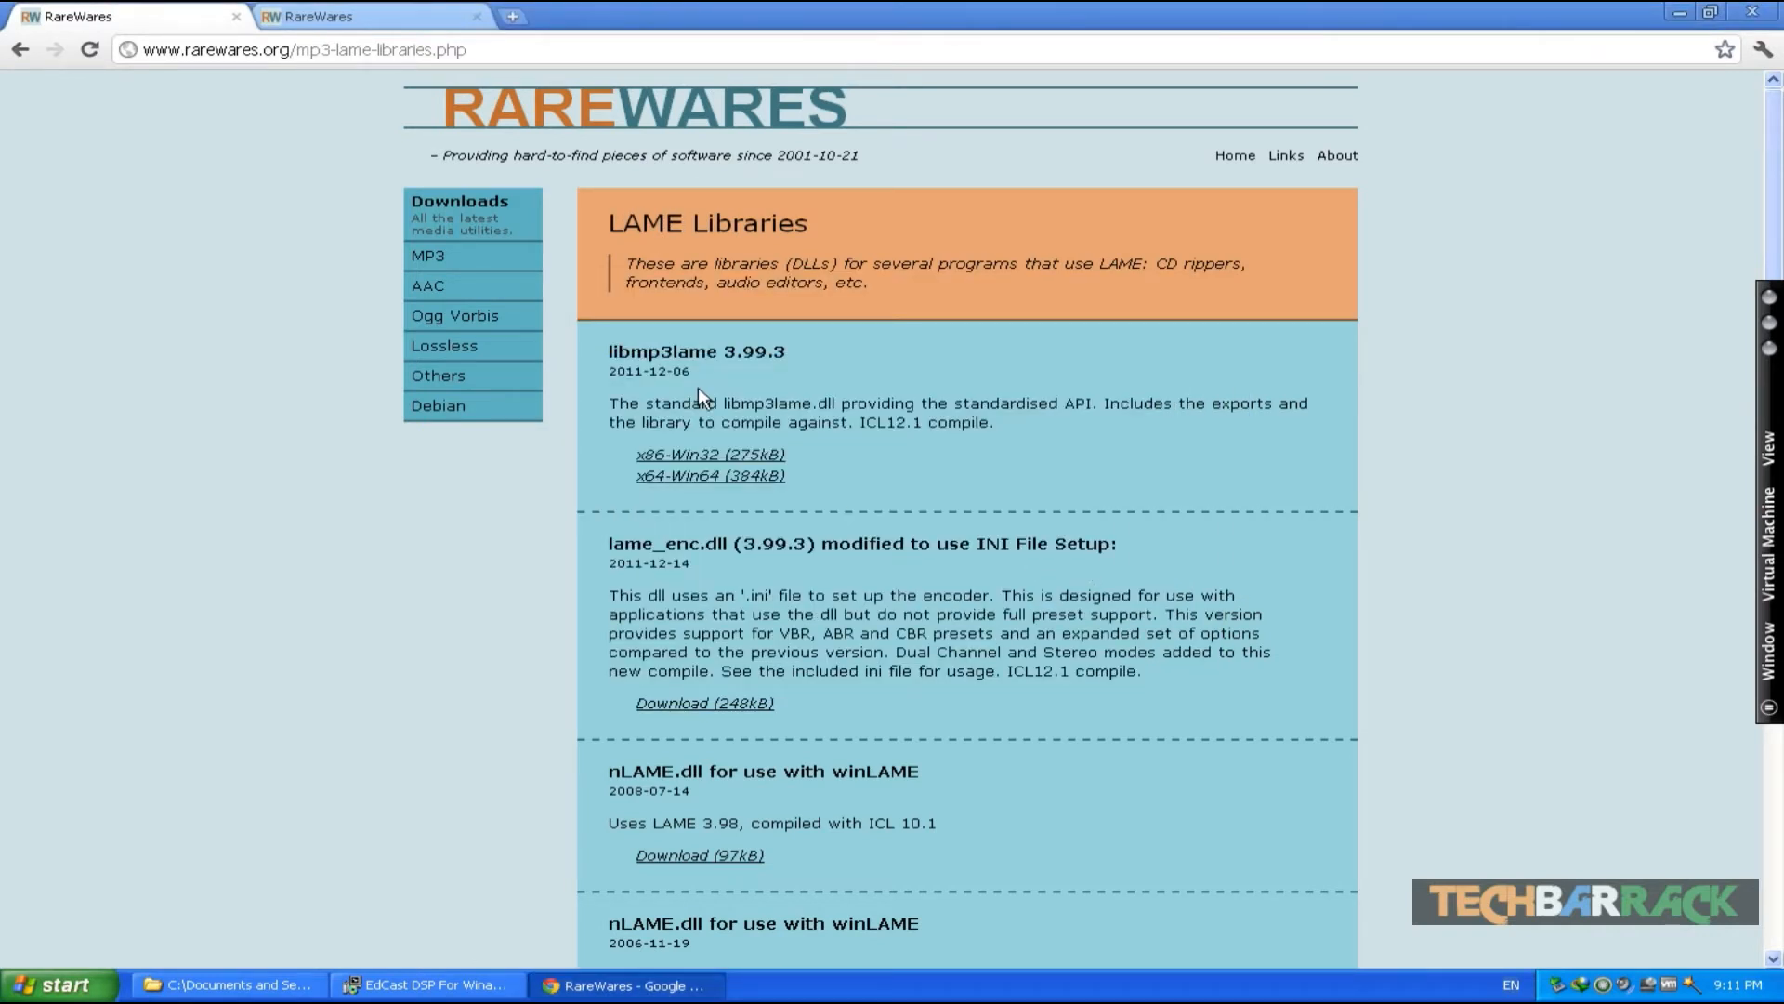
- Download the libFAAC dll for Win32 from the RareWares AAC Encoders & tools page and close the completion dialog
{"action": "left_click", "coordinate": [382, 16]}
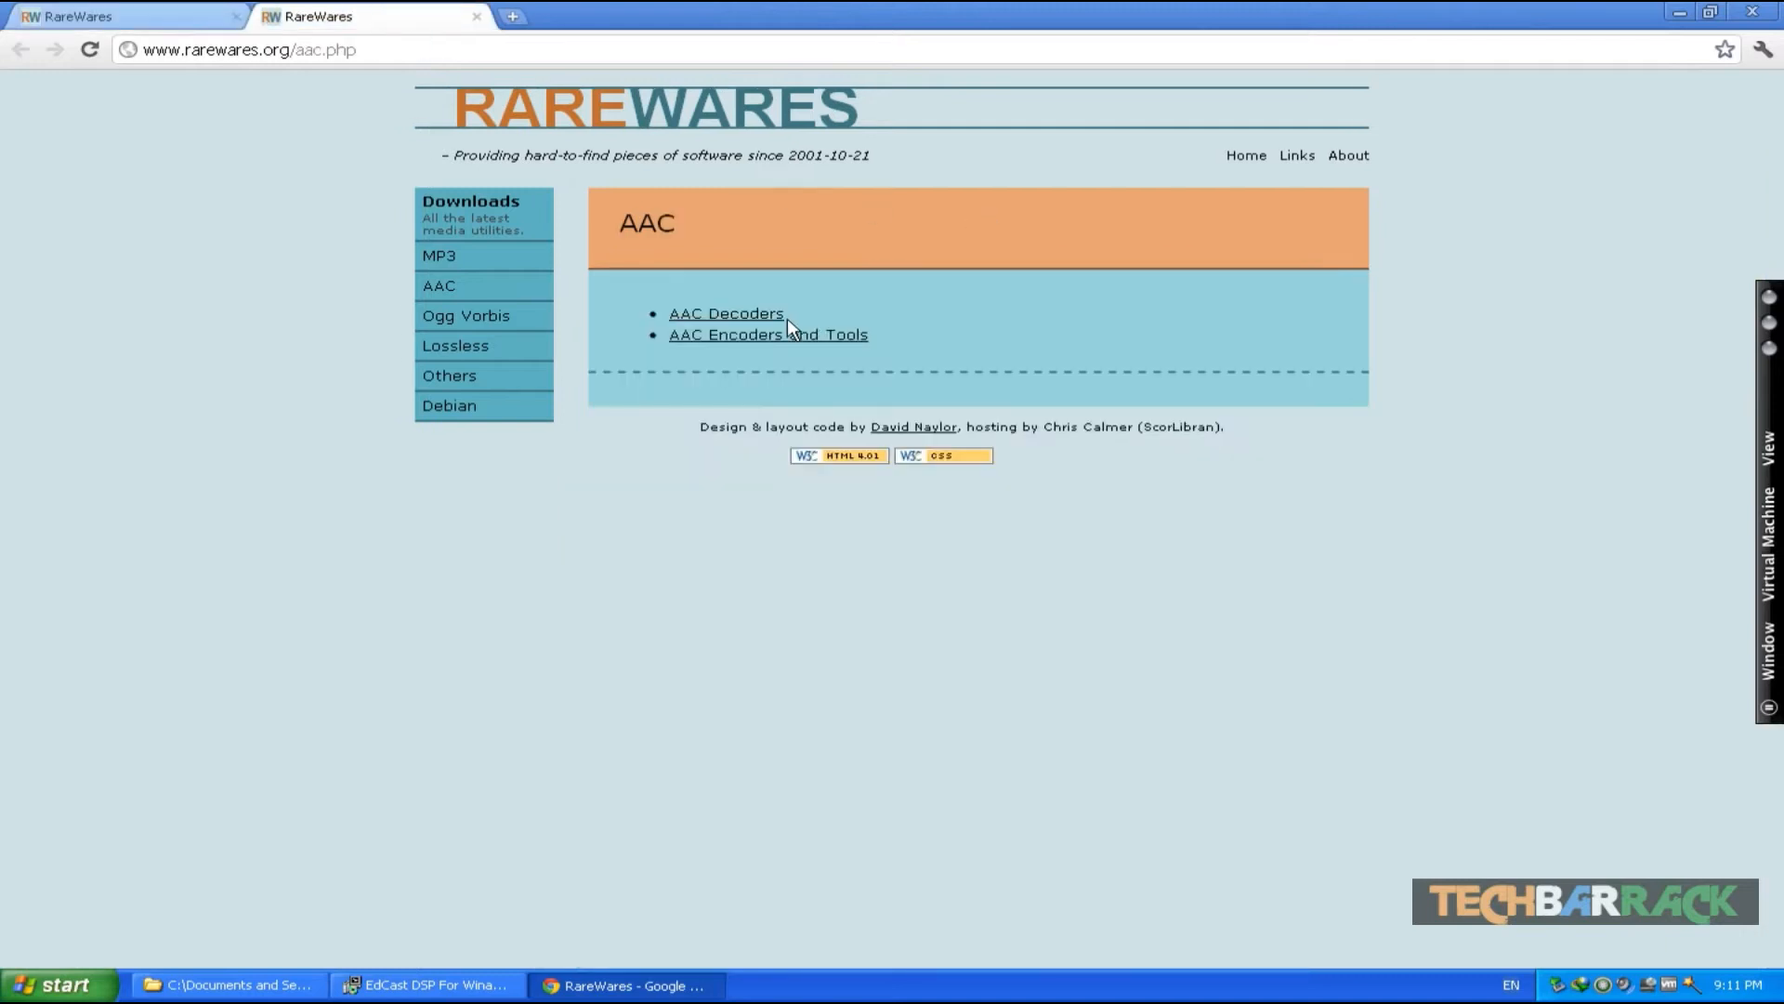
{"action": "left_click", "coordinate": [740, 316]}
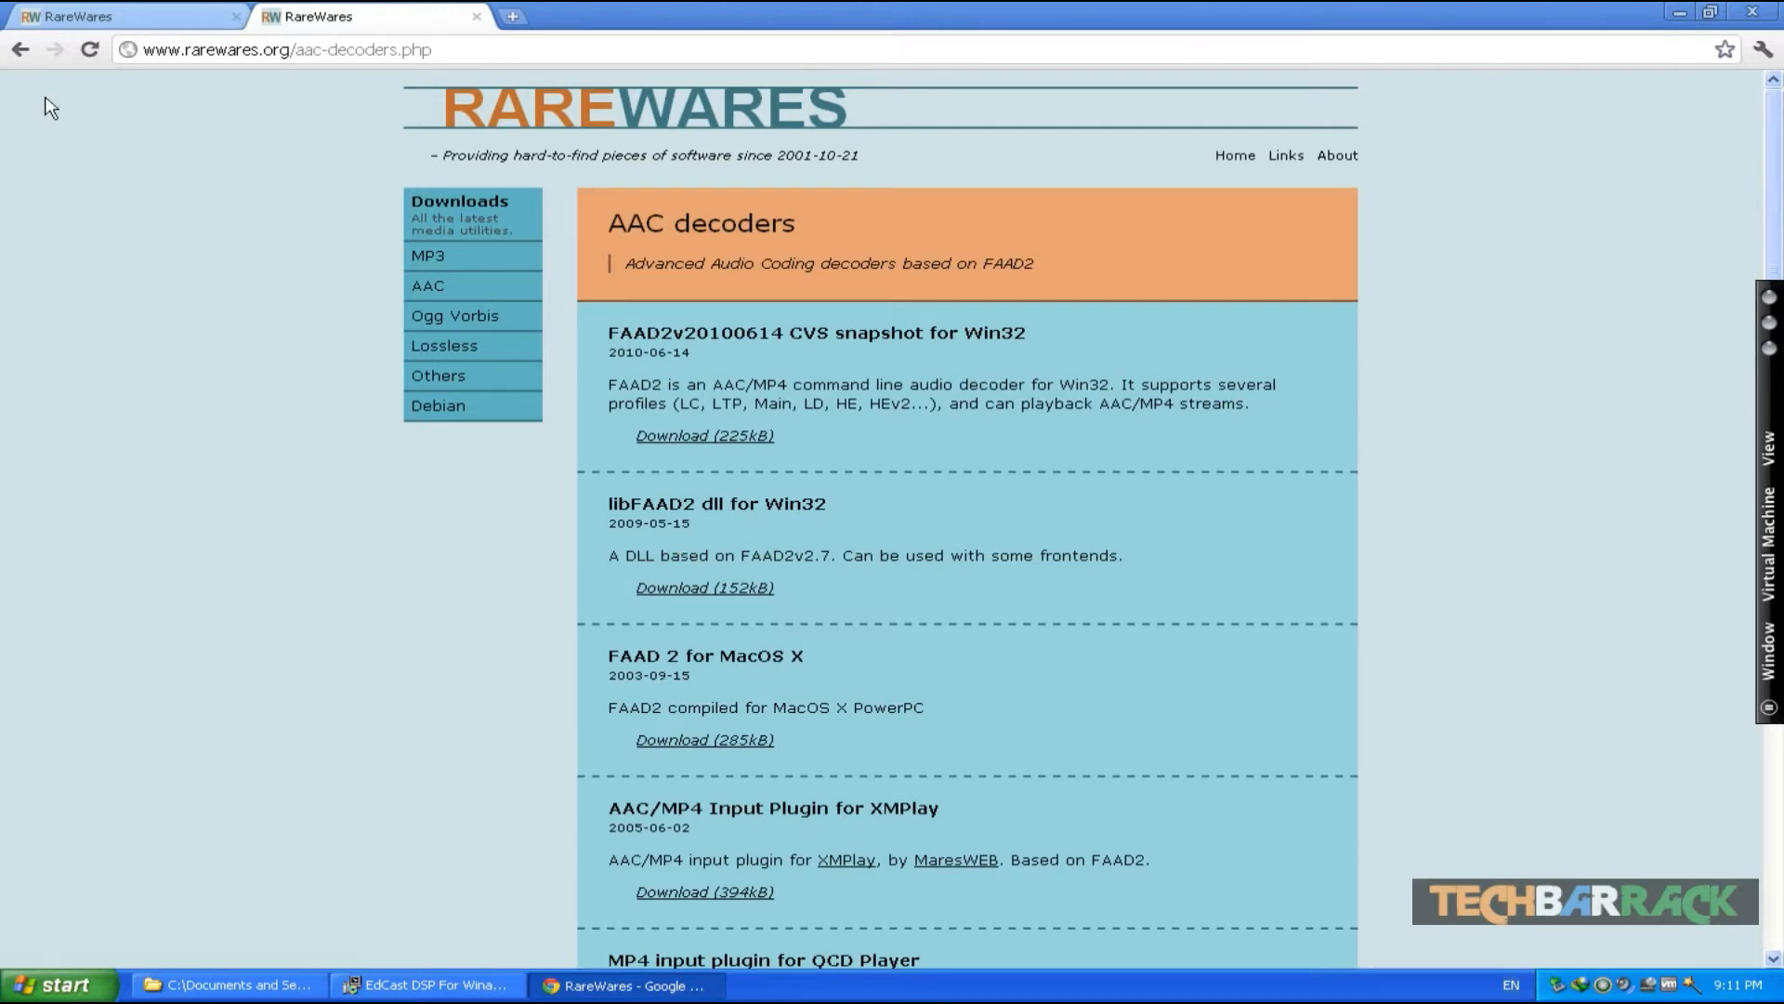
{"action": "left_click", "coordinate": [20, 49]}
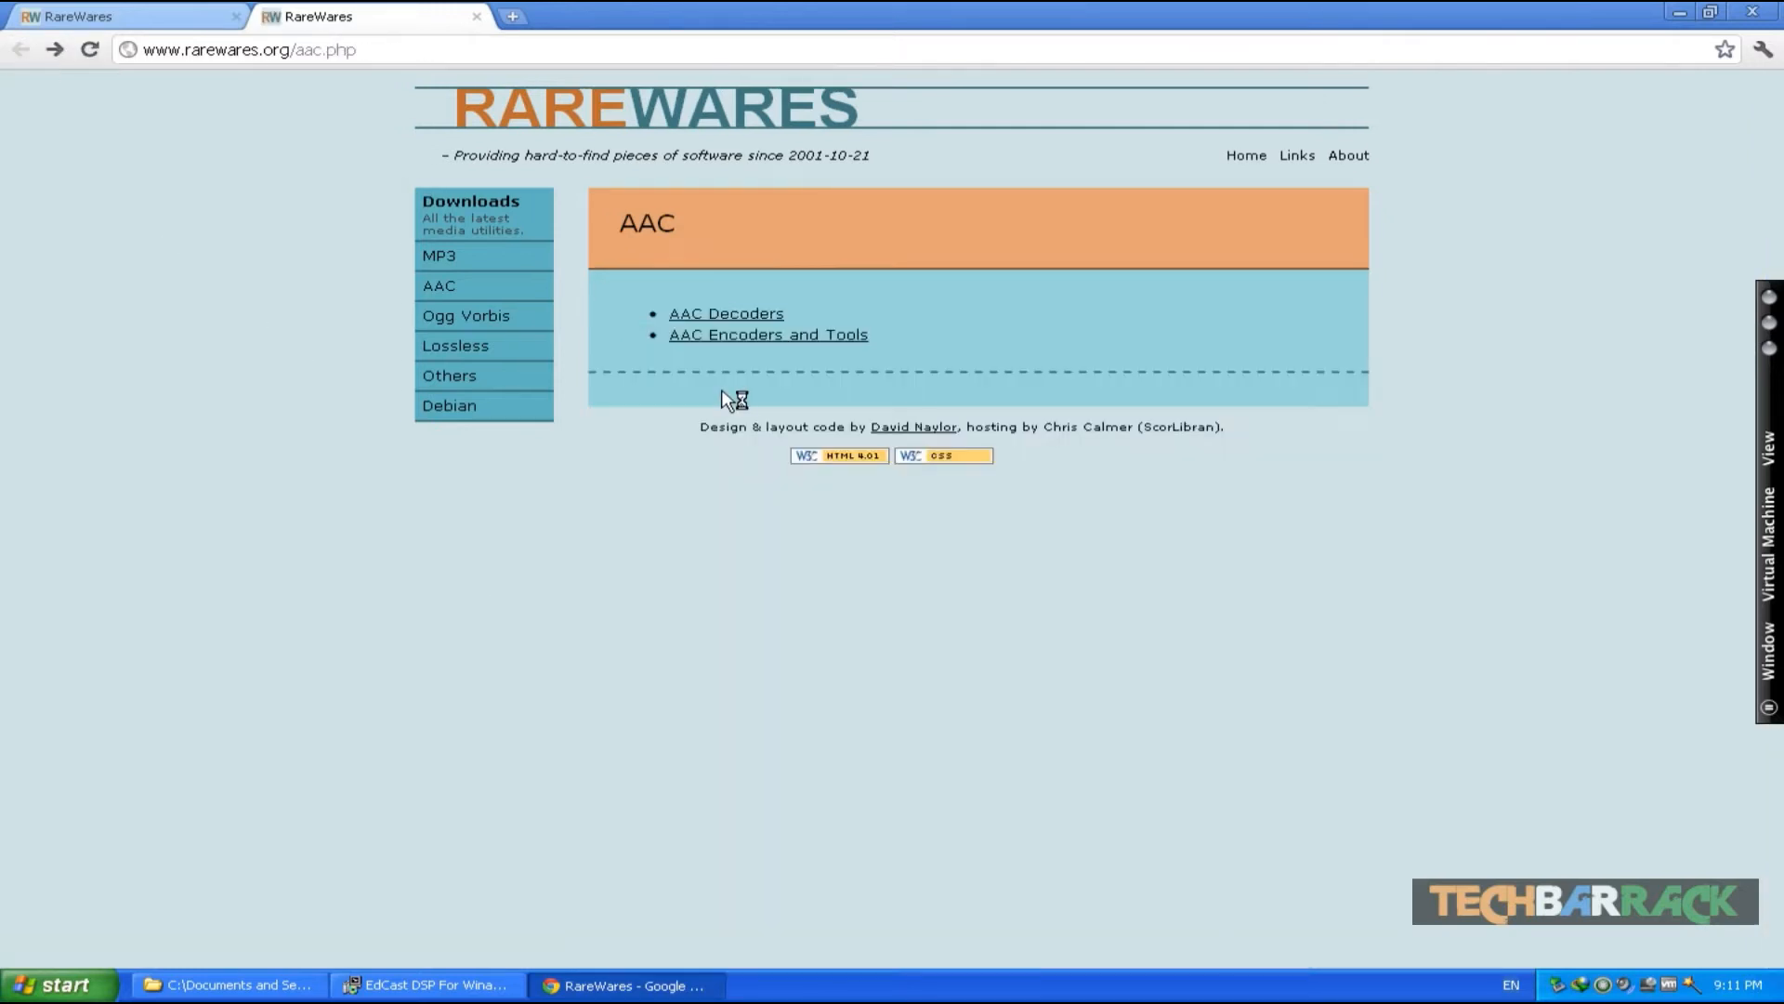
{"action": "left_click", "coordinate": [786, 336]}
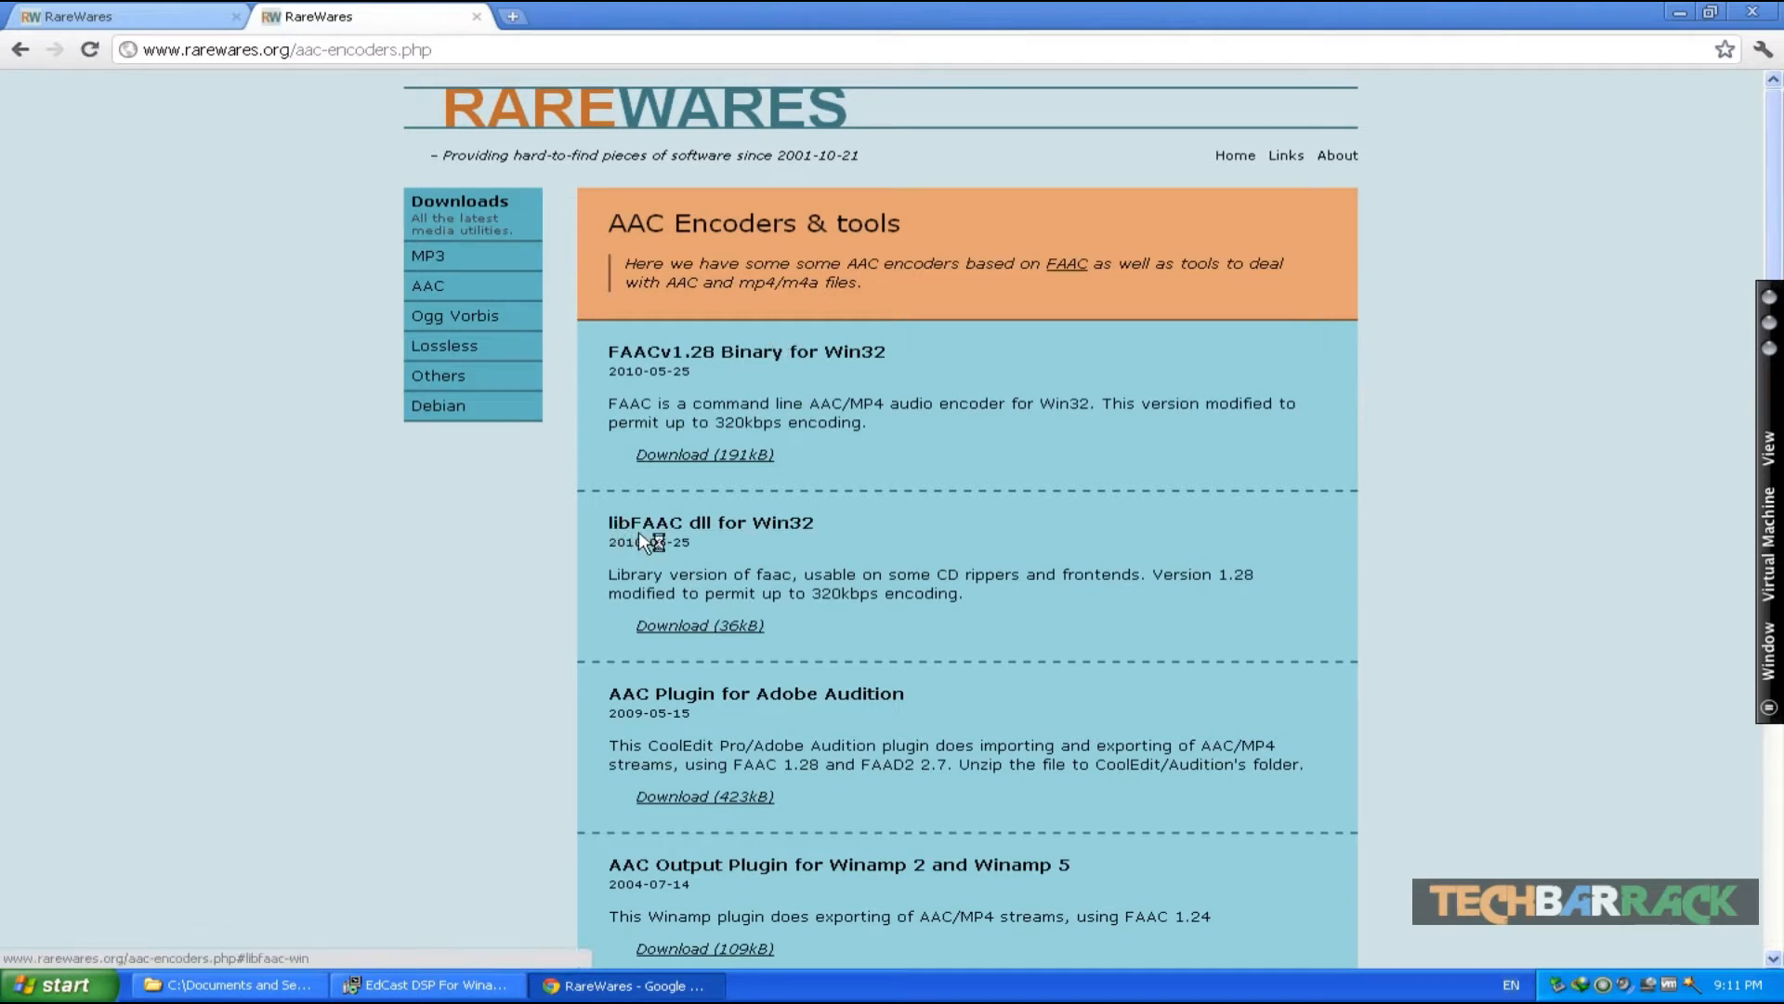
{"action": "left_click", "coordinate": [758, 627]}
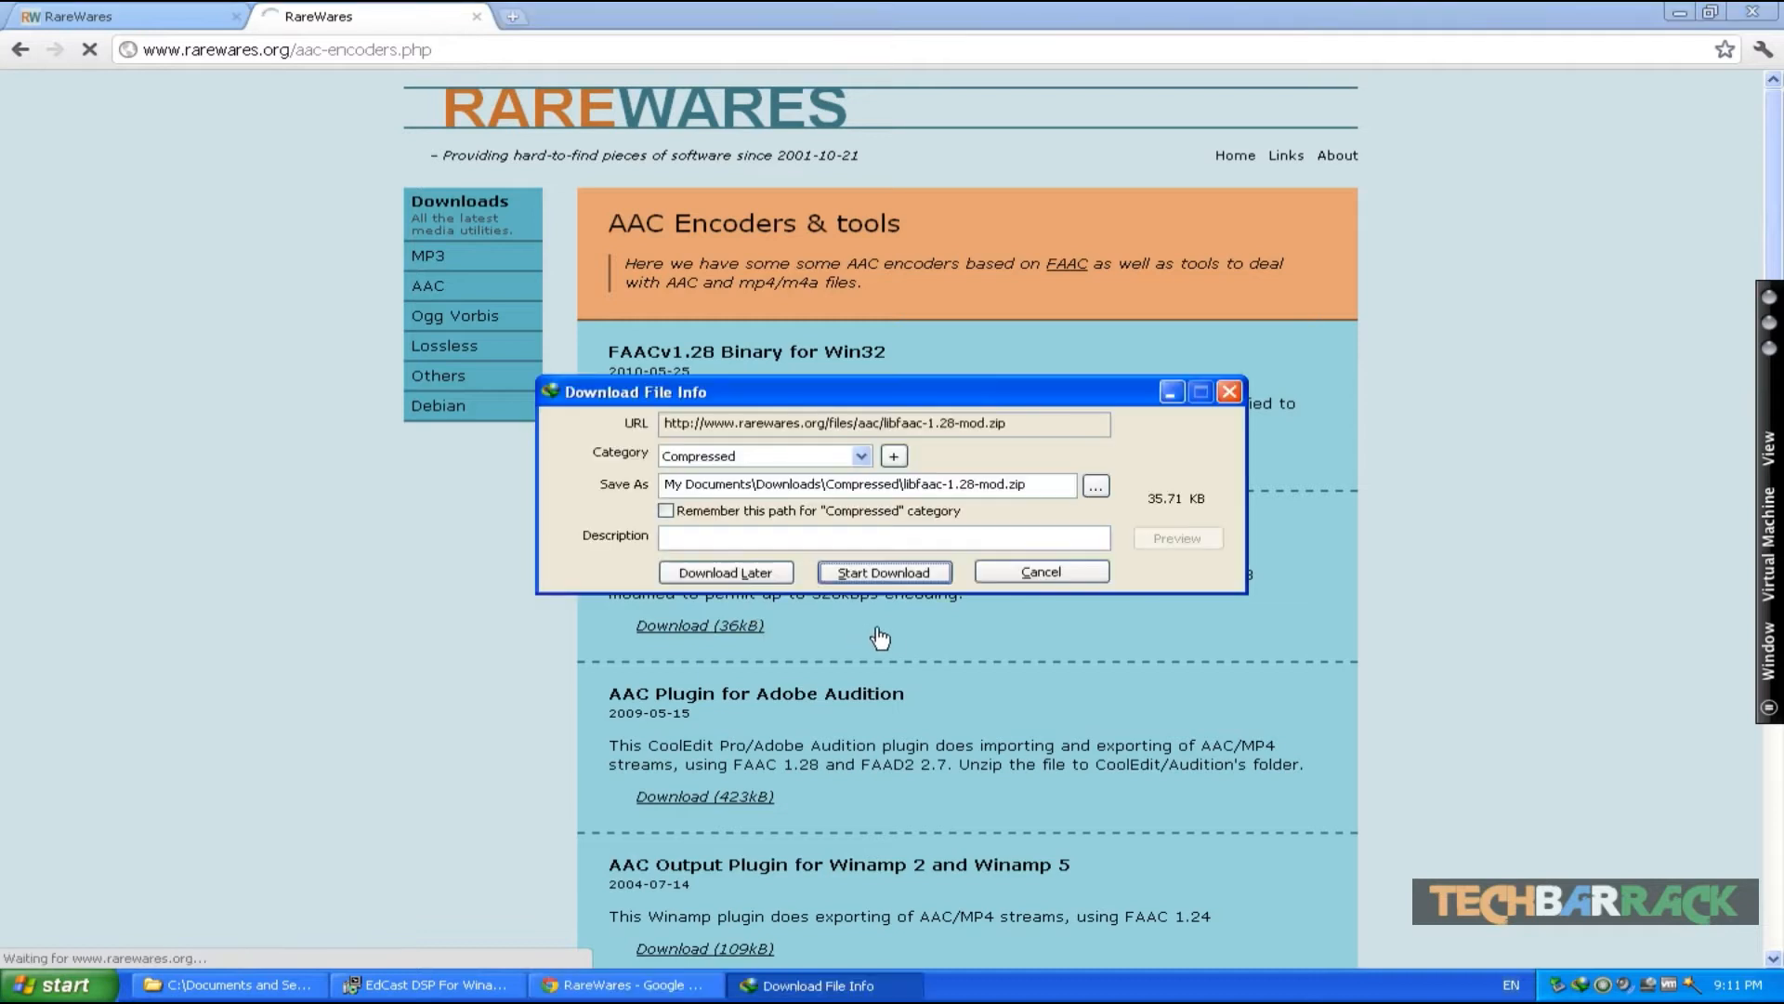
{"action": "left_click", "coordinate": [881, 570]}
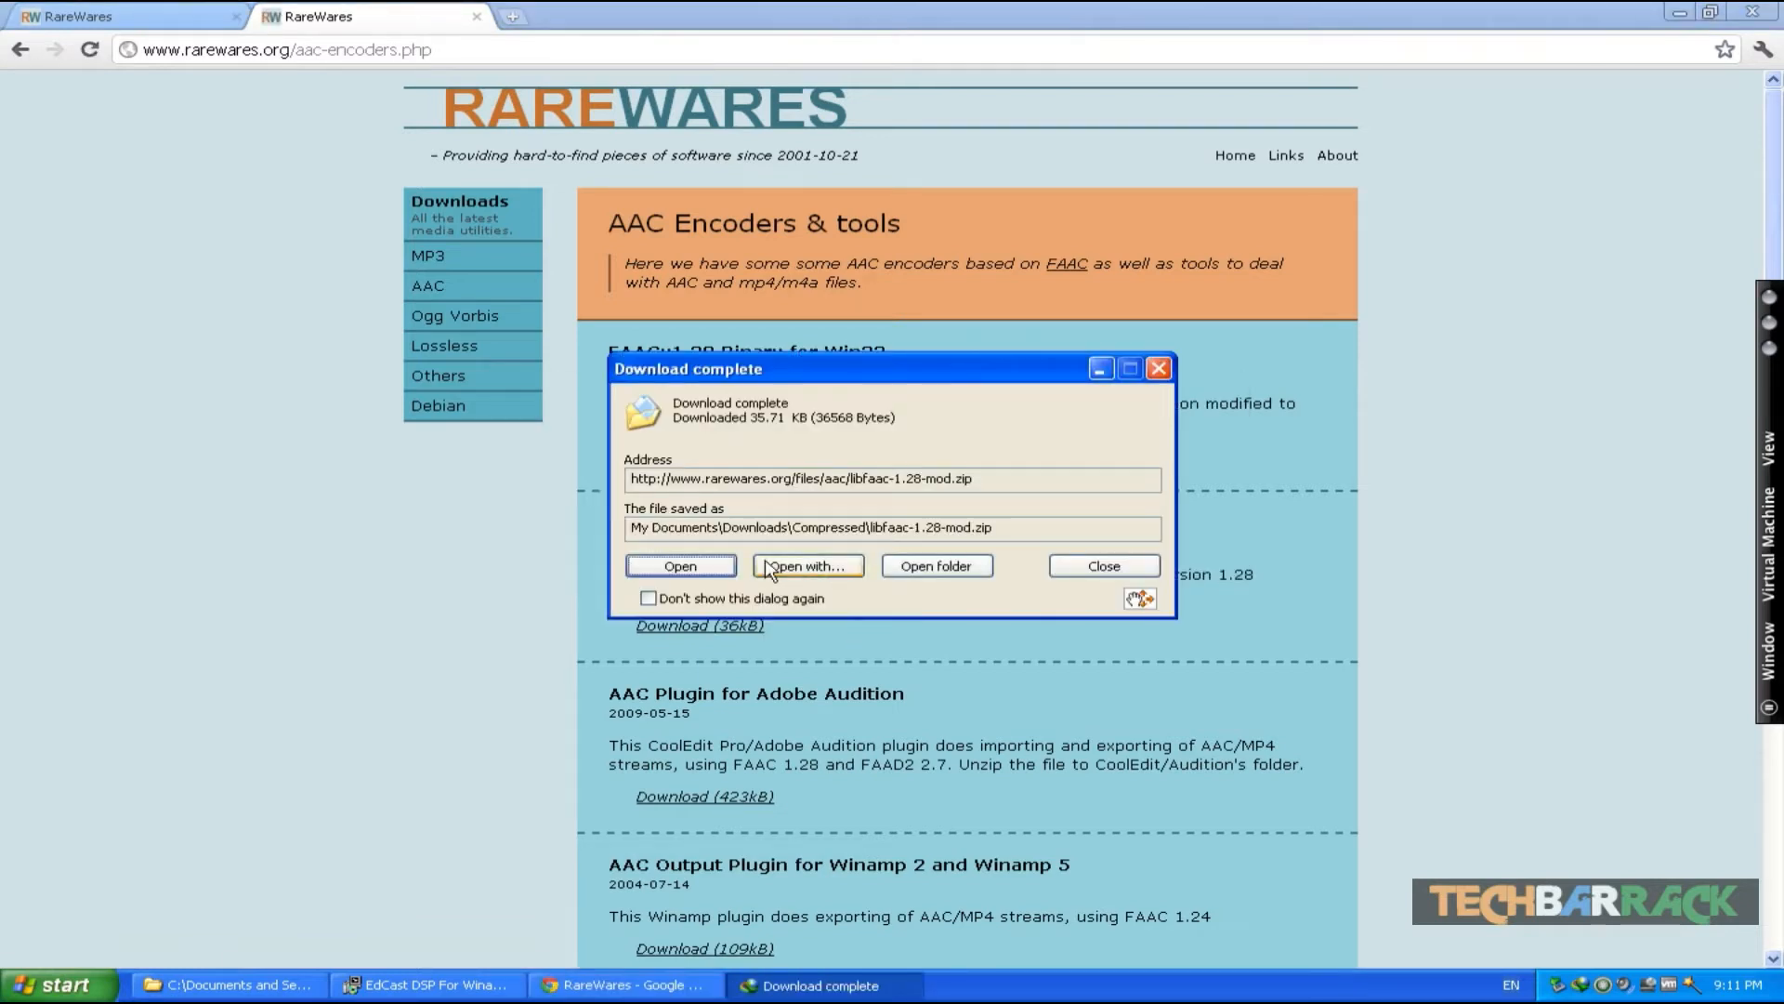
{"action": "left_click", "coordinate": [1081, 563]}
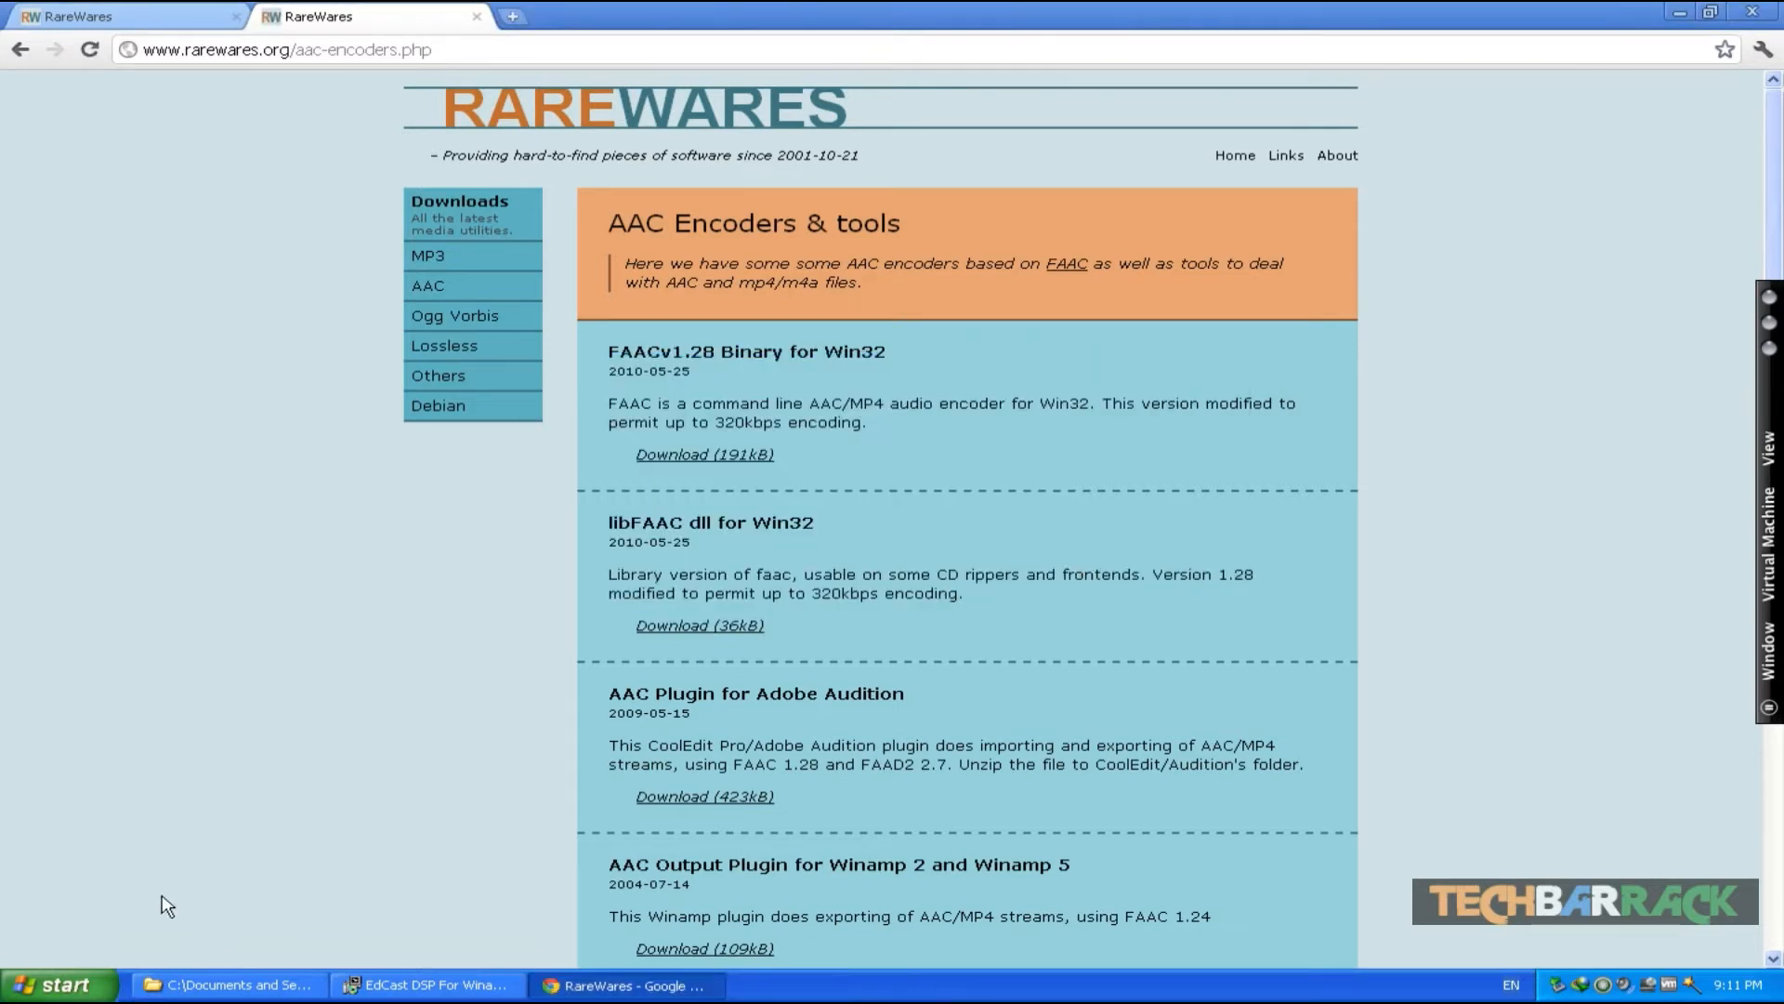
- Close the completed EdCast DSP setup and minimize the browser
{"action": "left_click", "coordinate": [427, 984]}
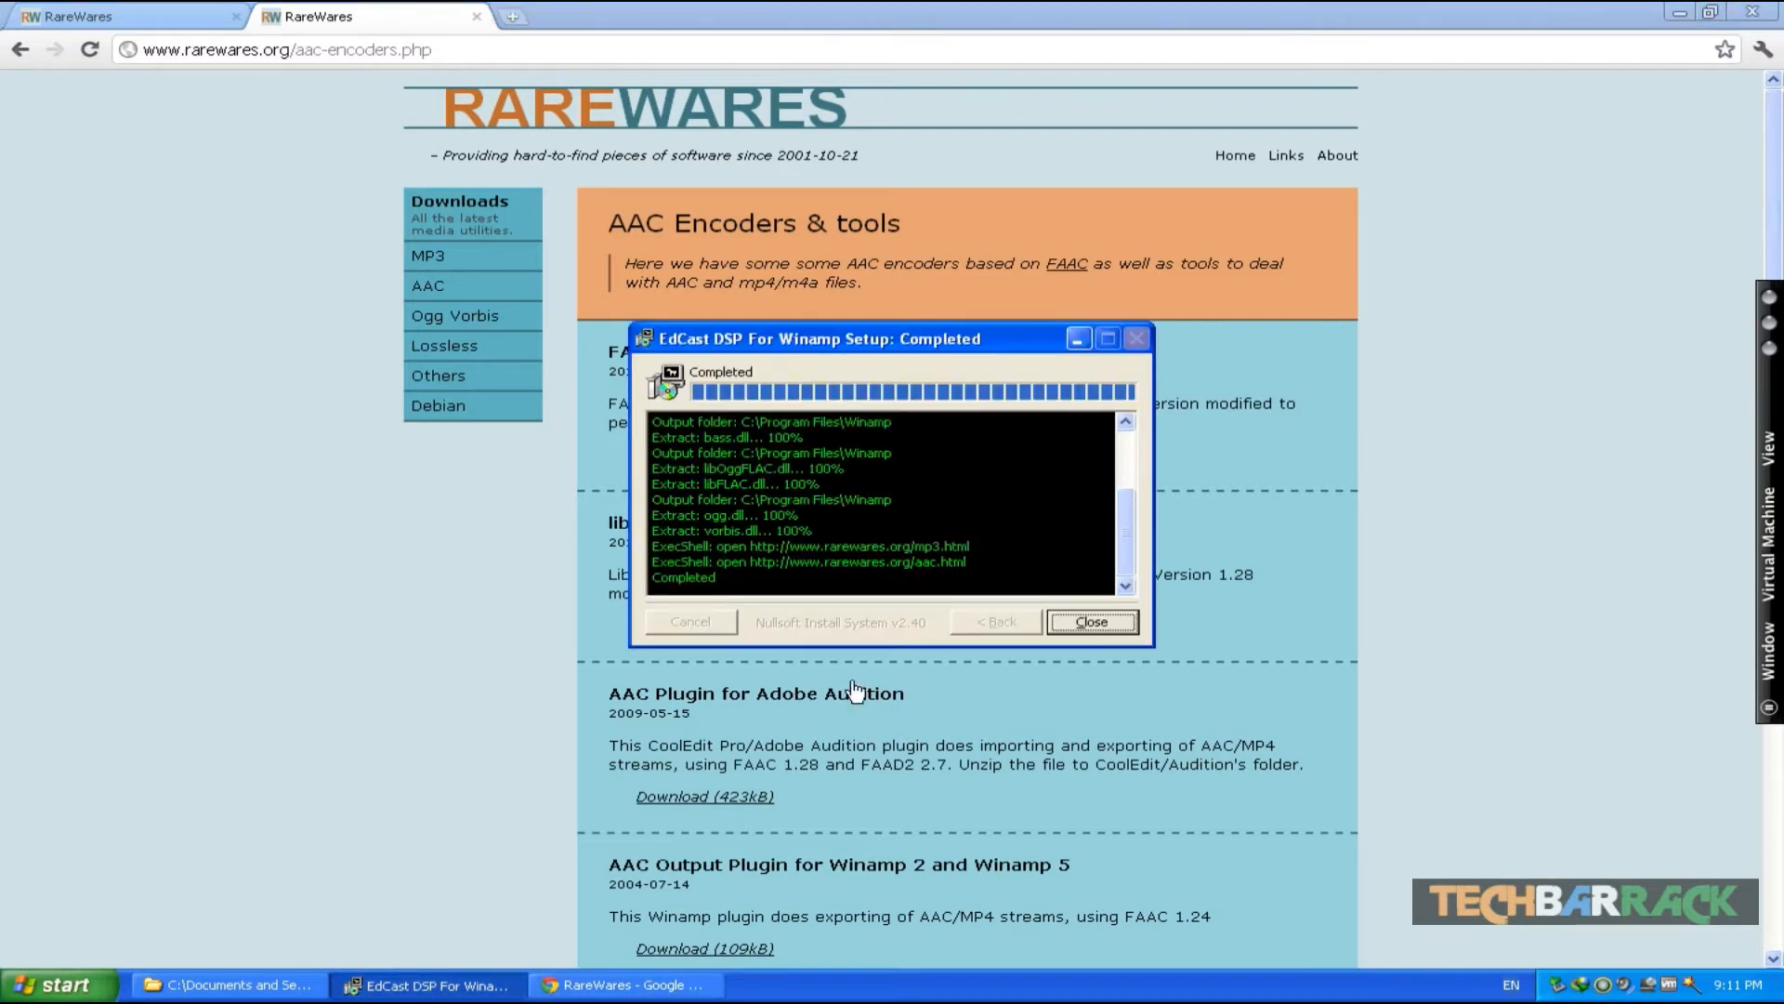
{"action": "left_click", "coordinate": [1089, 622]}
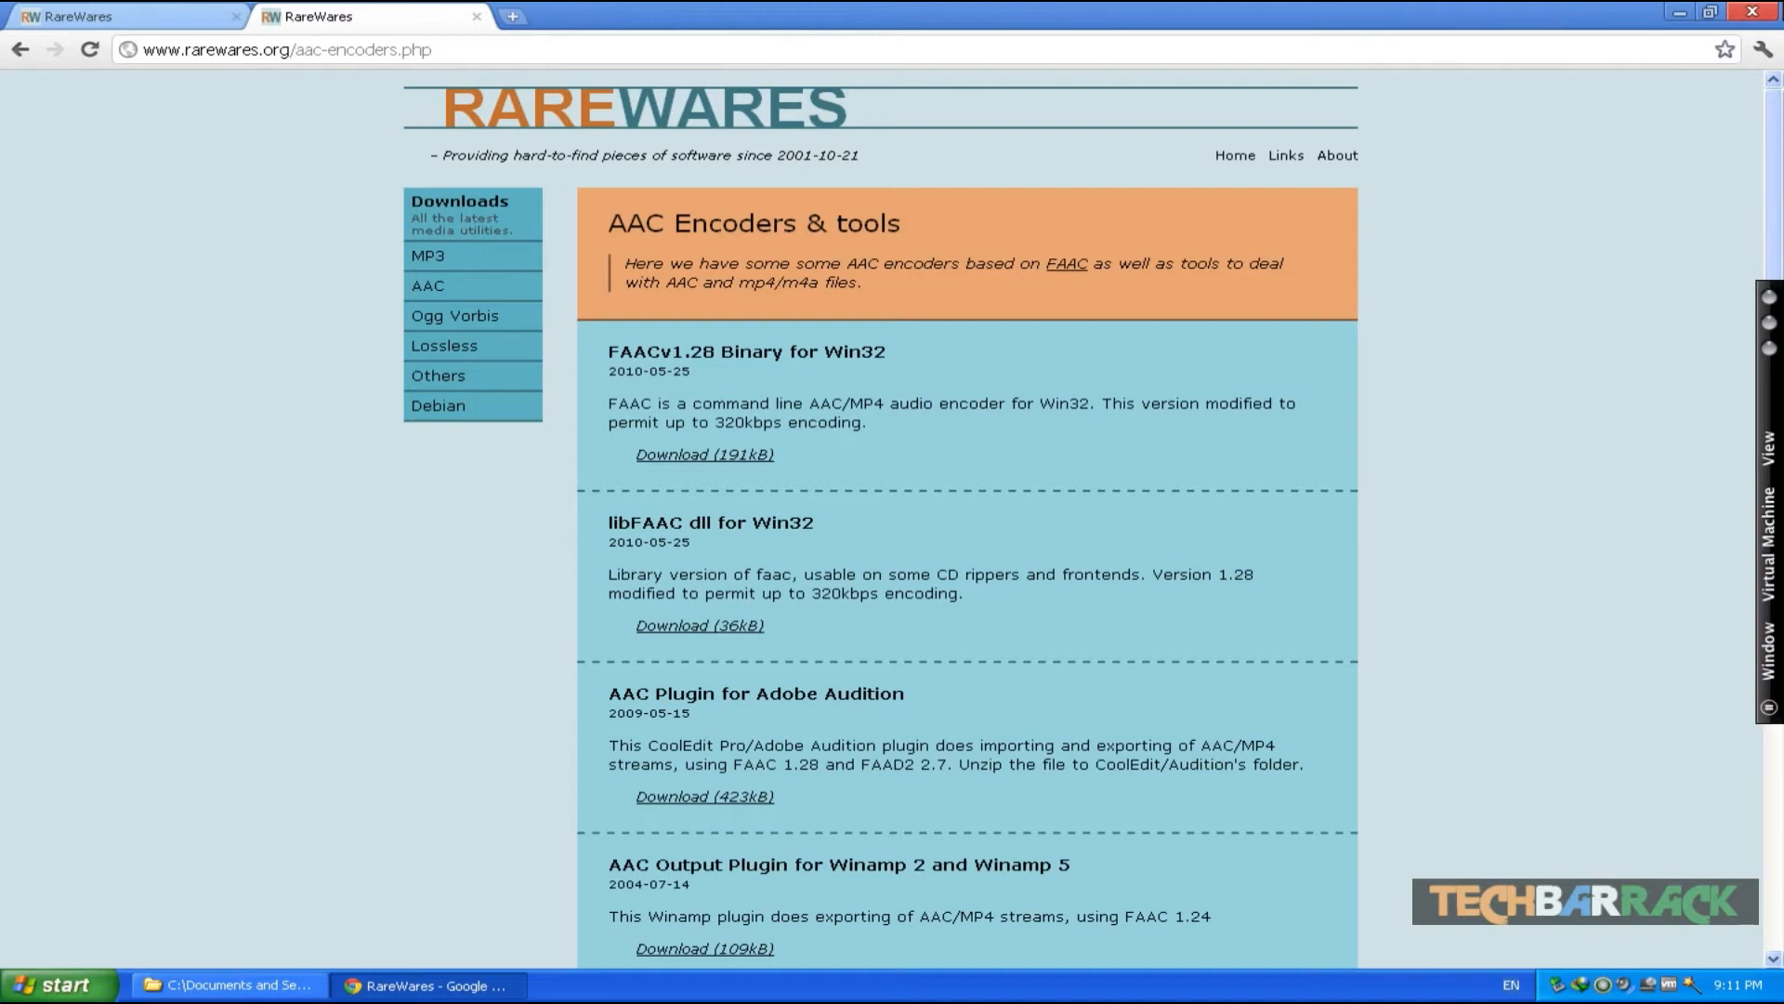
{"action": "left_click", "coordinate": [1755, 11]}
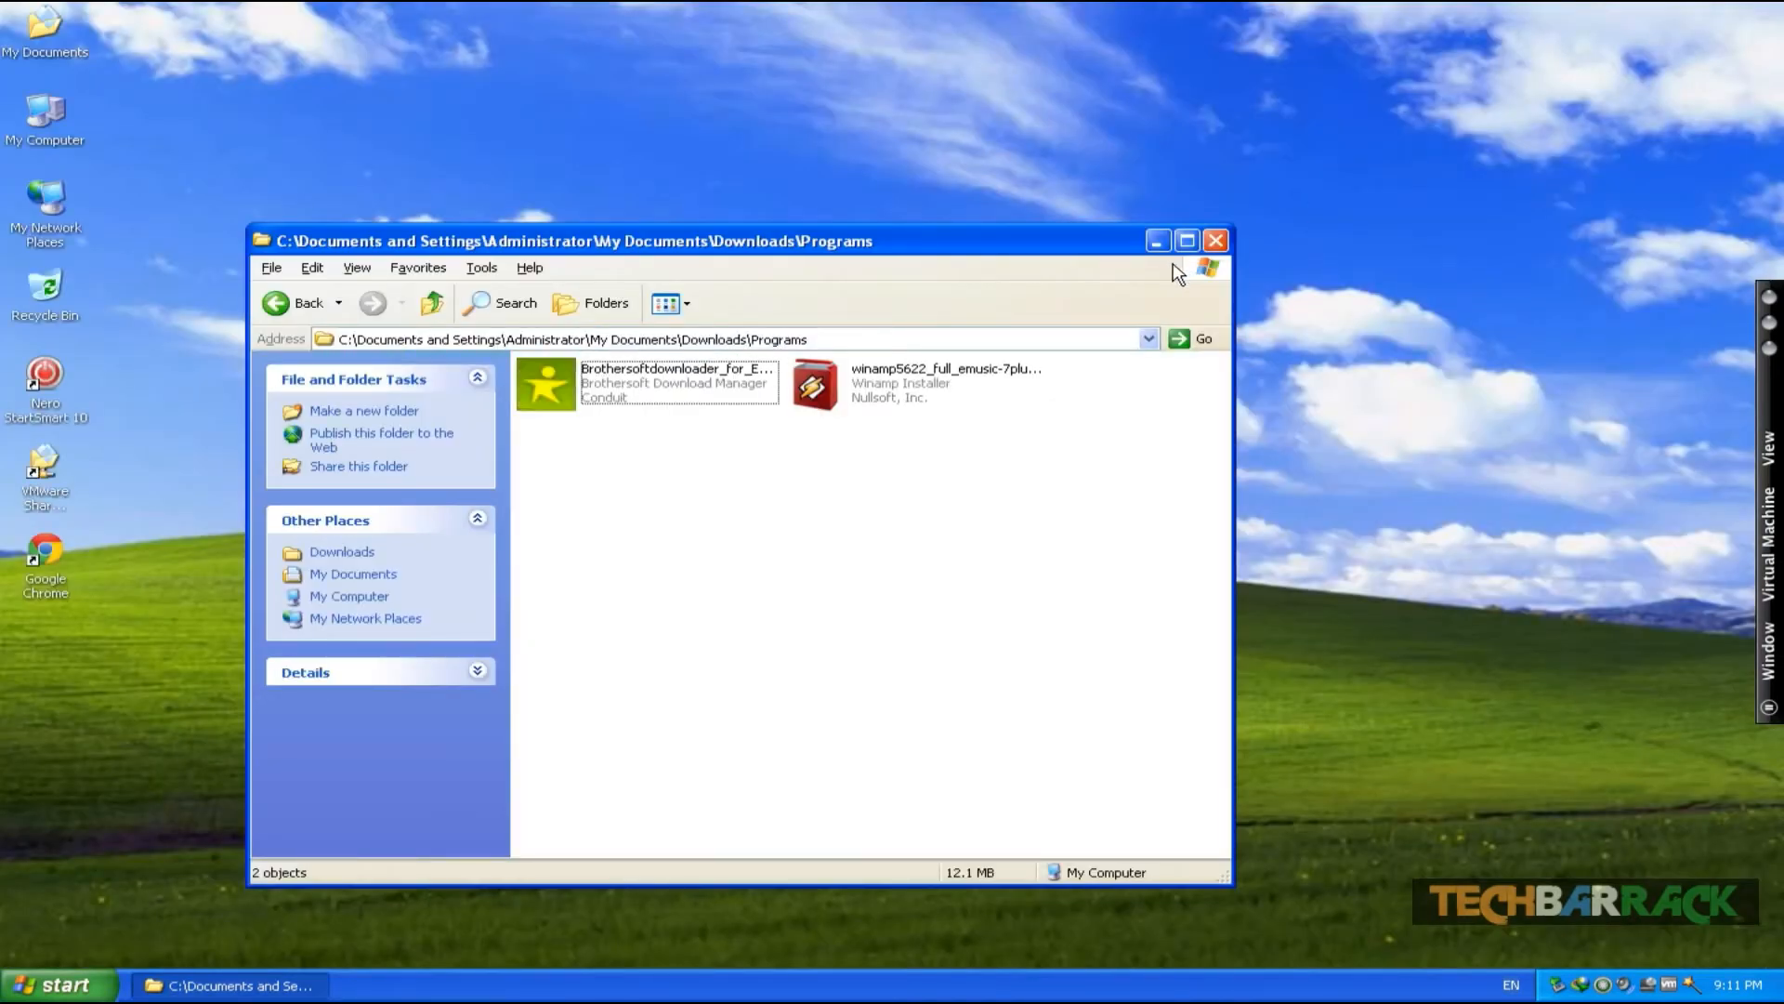
- Move lamedll_MOD3.99.3.zip and libfaac-1.28-mod.zip from the Downloads\Compressed folder onto the desktop
{"action": "left_click", "coordinate": [321, 321]}
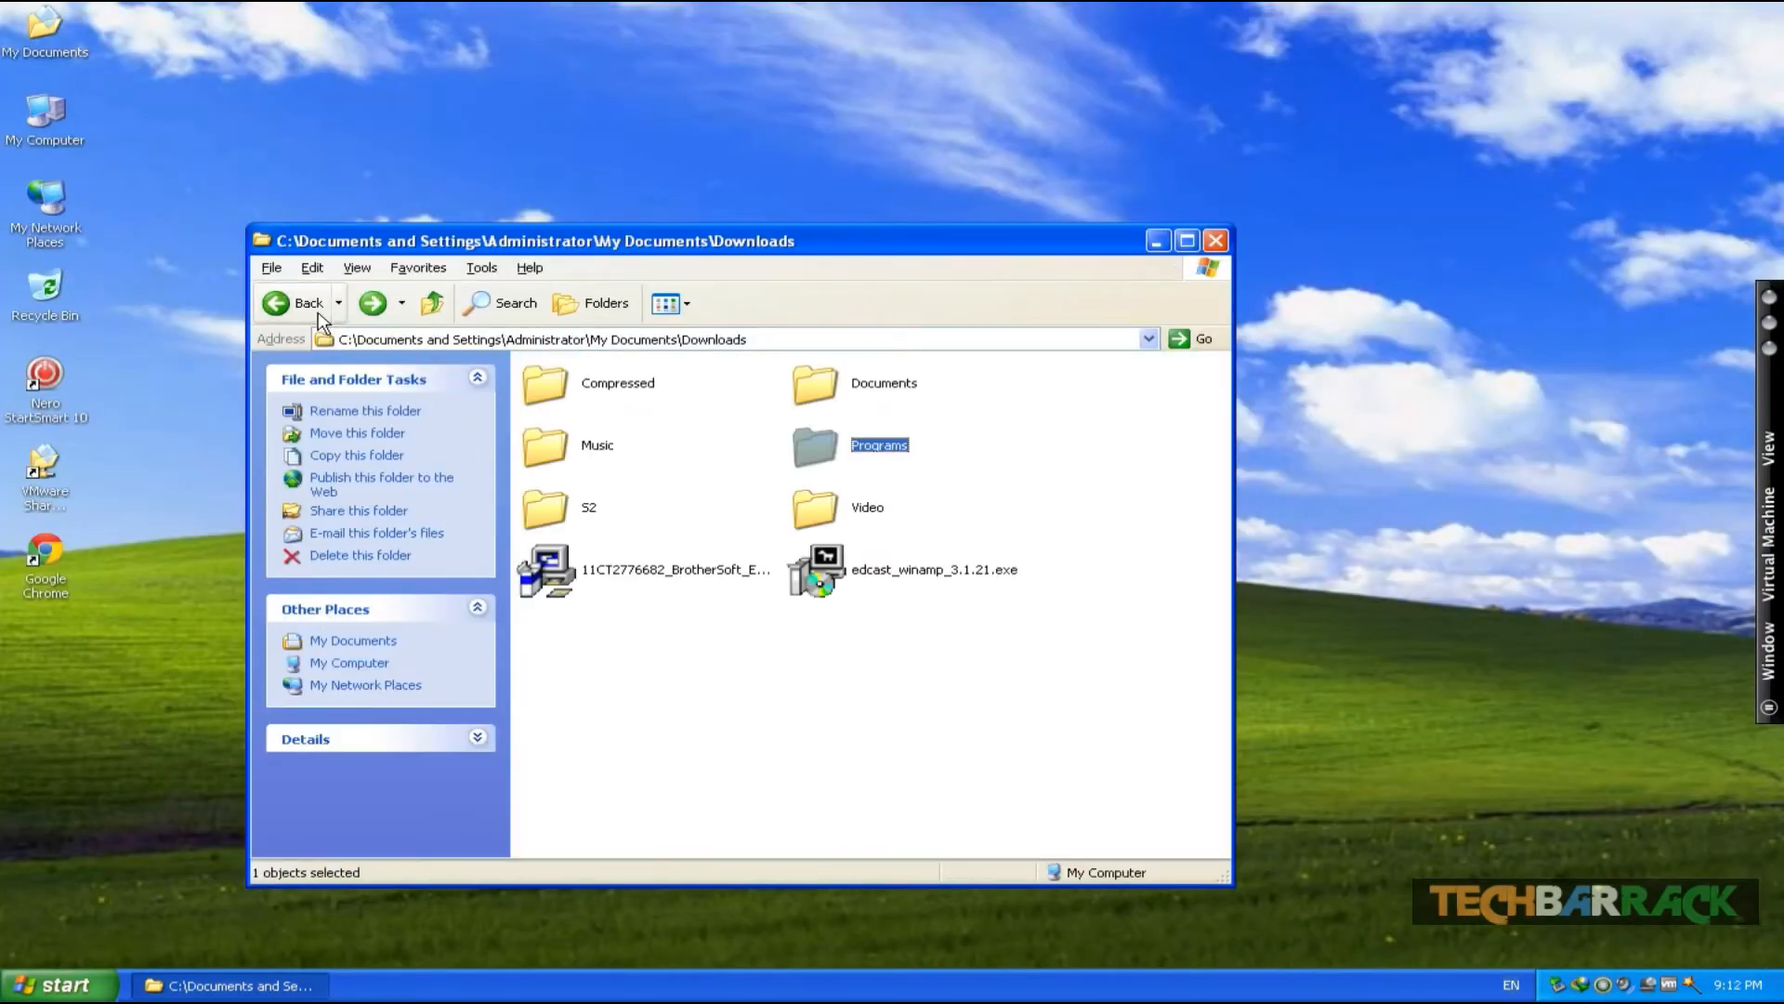
{"action": "double_click", "coordinate": [632, 394]}
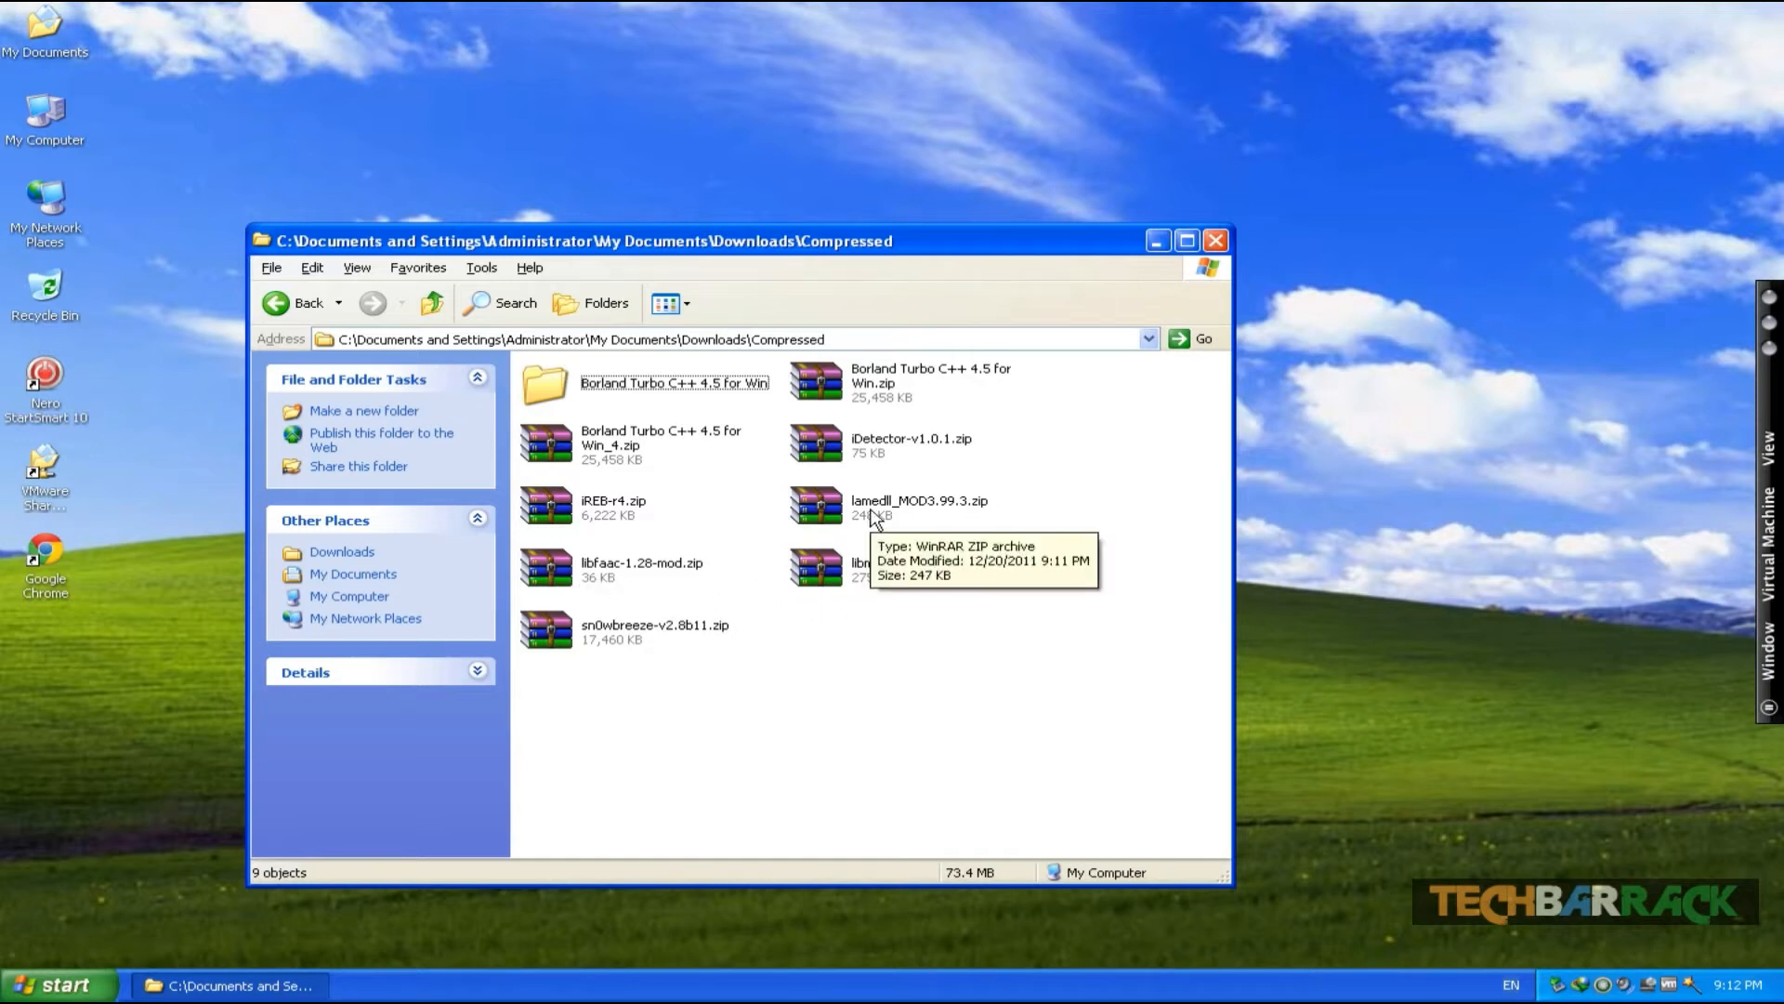
{"action": "left_click_drag", "start_coordinate": [874, 516], "coordinate": [1480, 262]}
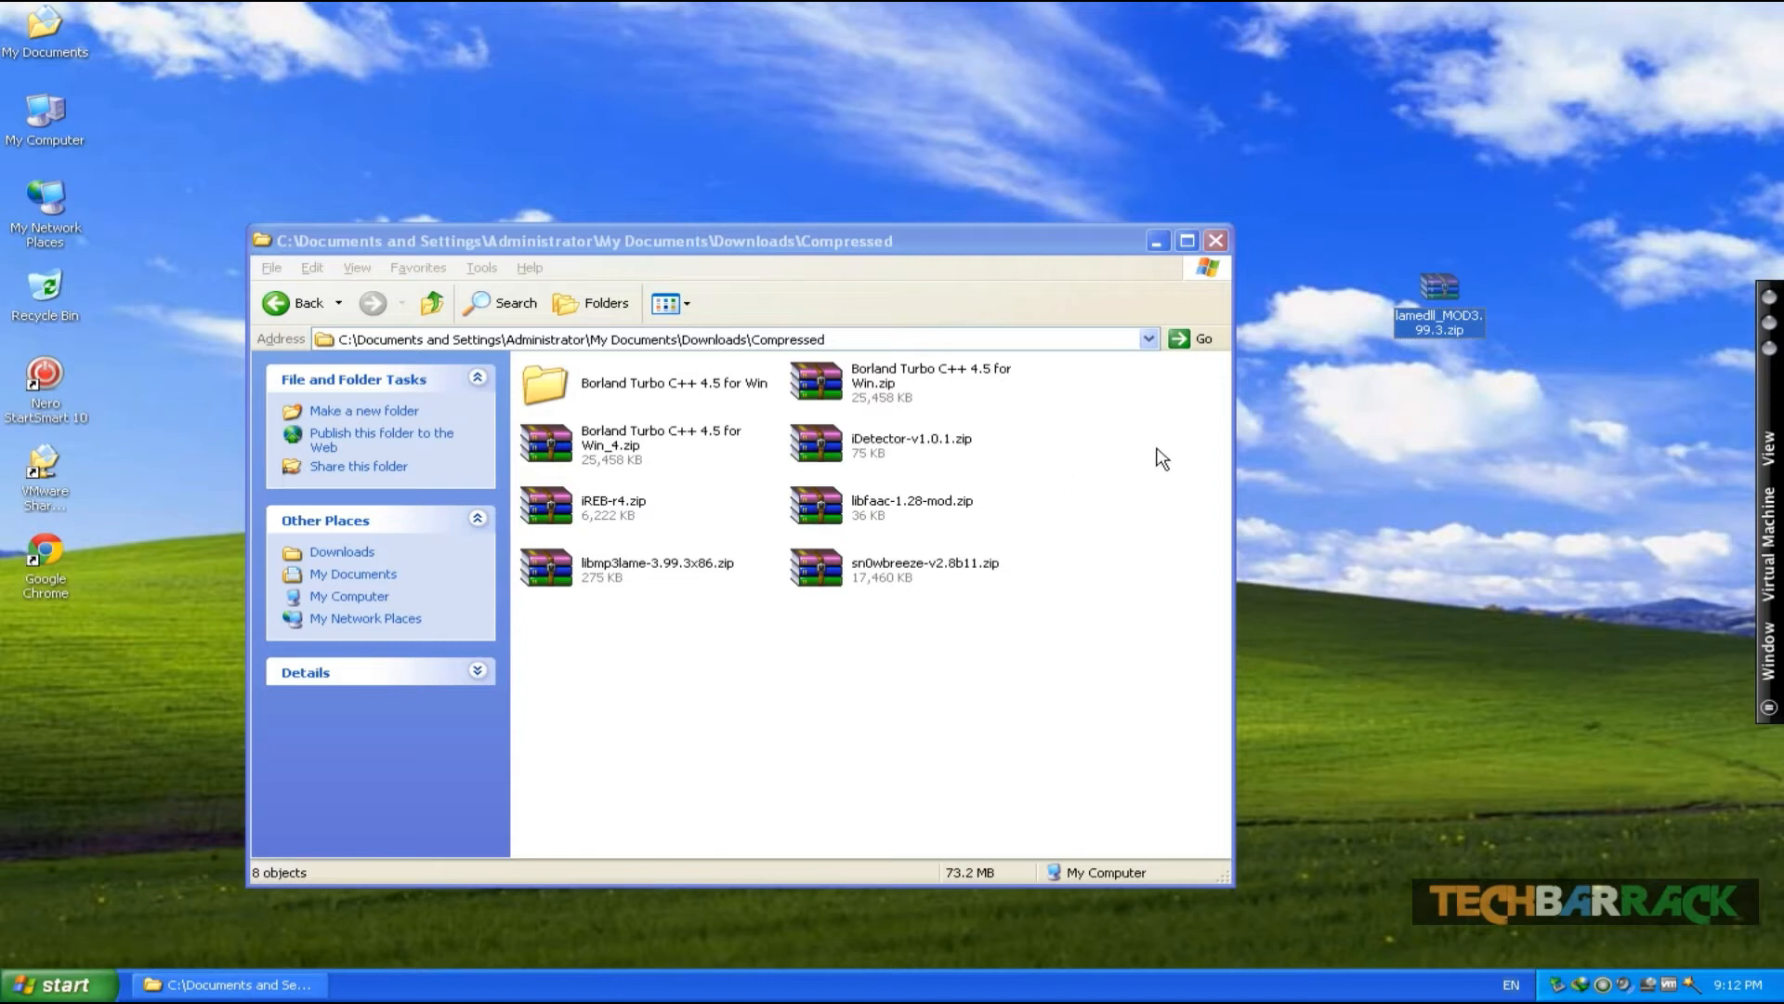
{"action": "left_click", "coordinate": [878, 512]}
{"action": "left_click_drag", "start_coordinate": [1398, 439], "coordinate": [1400, 440]}
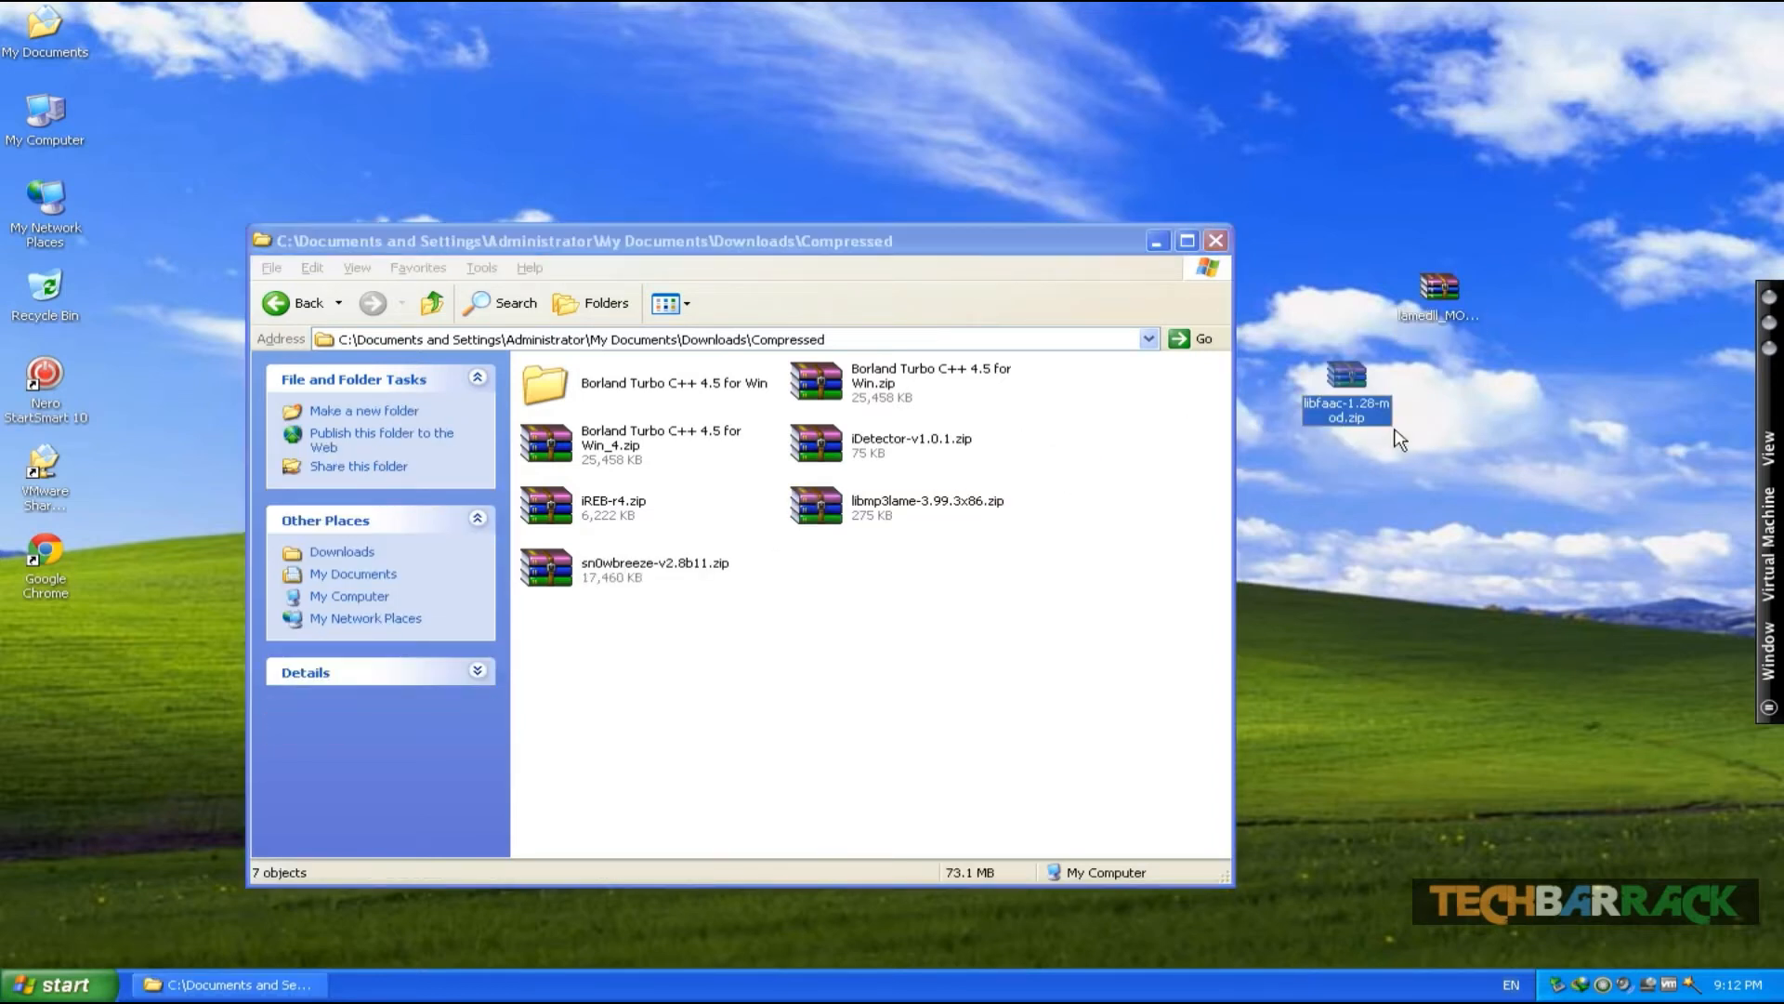
{"action": "left_click", "coordinate": [1216, 243]}
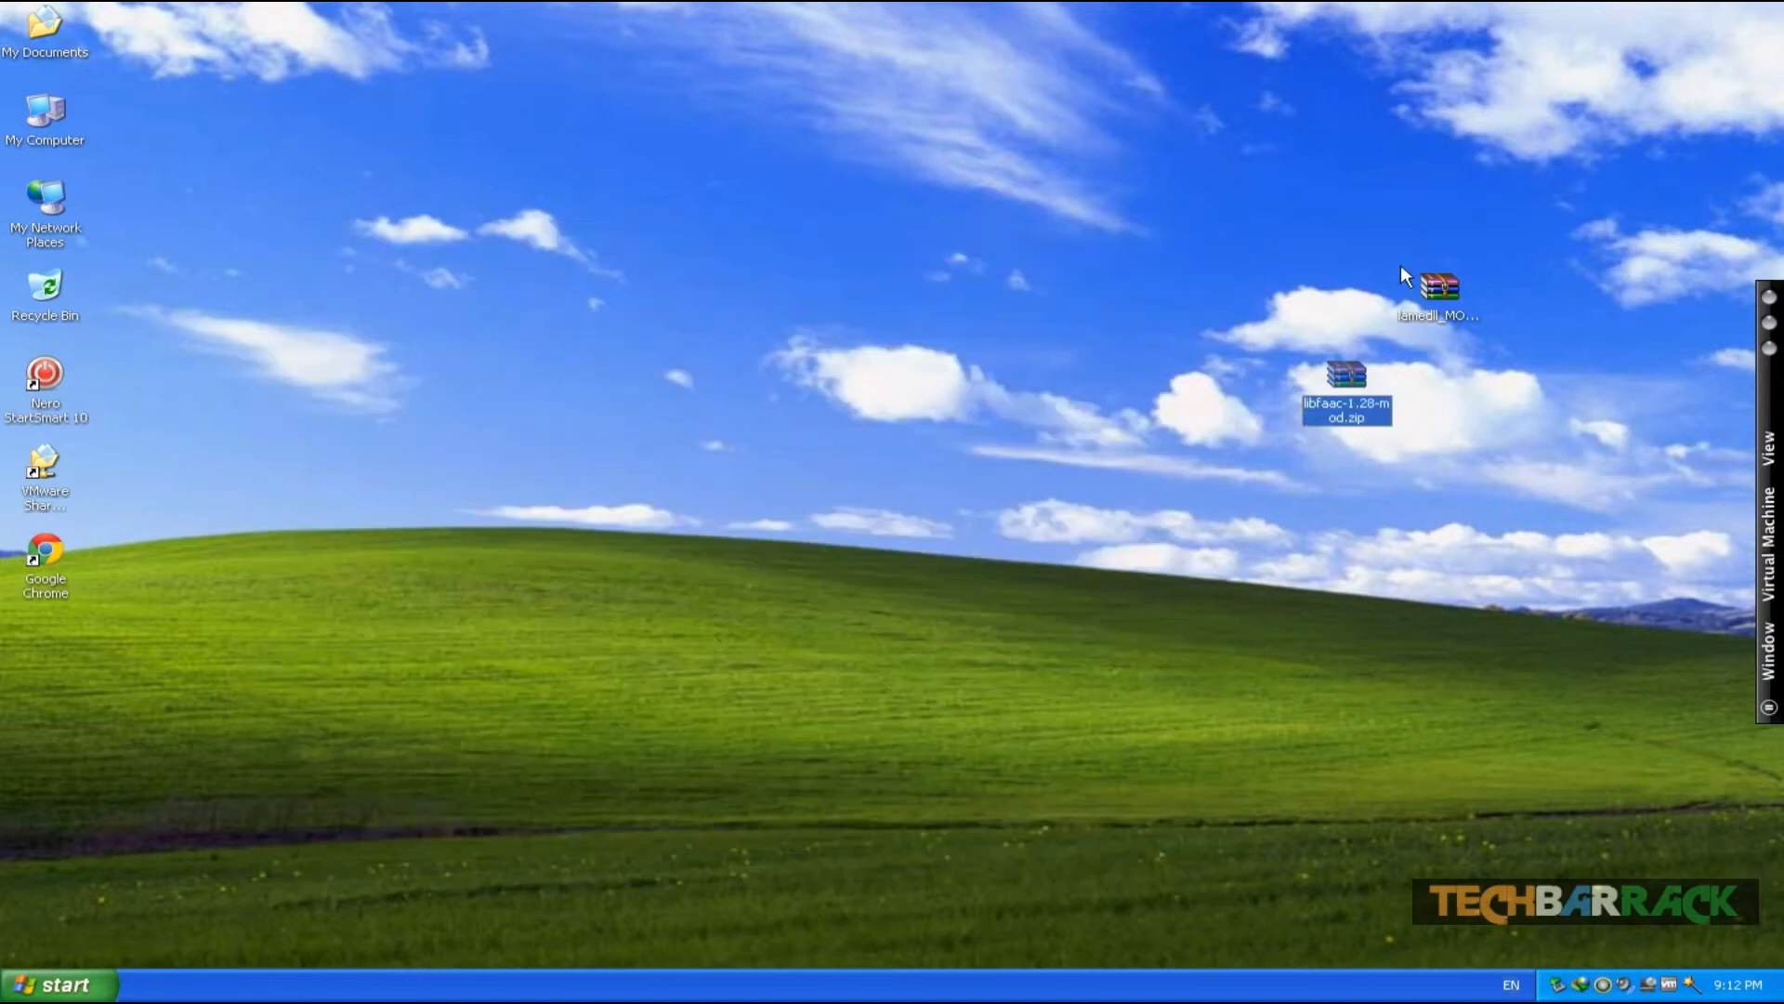
- Extract lame_enc.dll from the lamedll_MOD3.99.3.zip archive onto the desktop
{"action": "double_click", "coordinate": [1439, 286]}
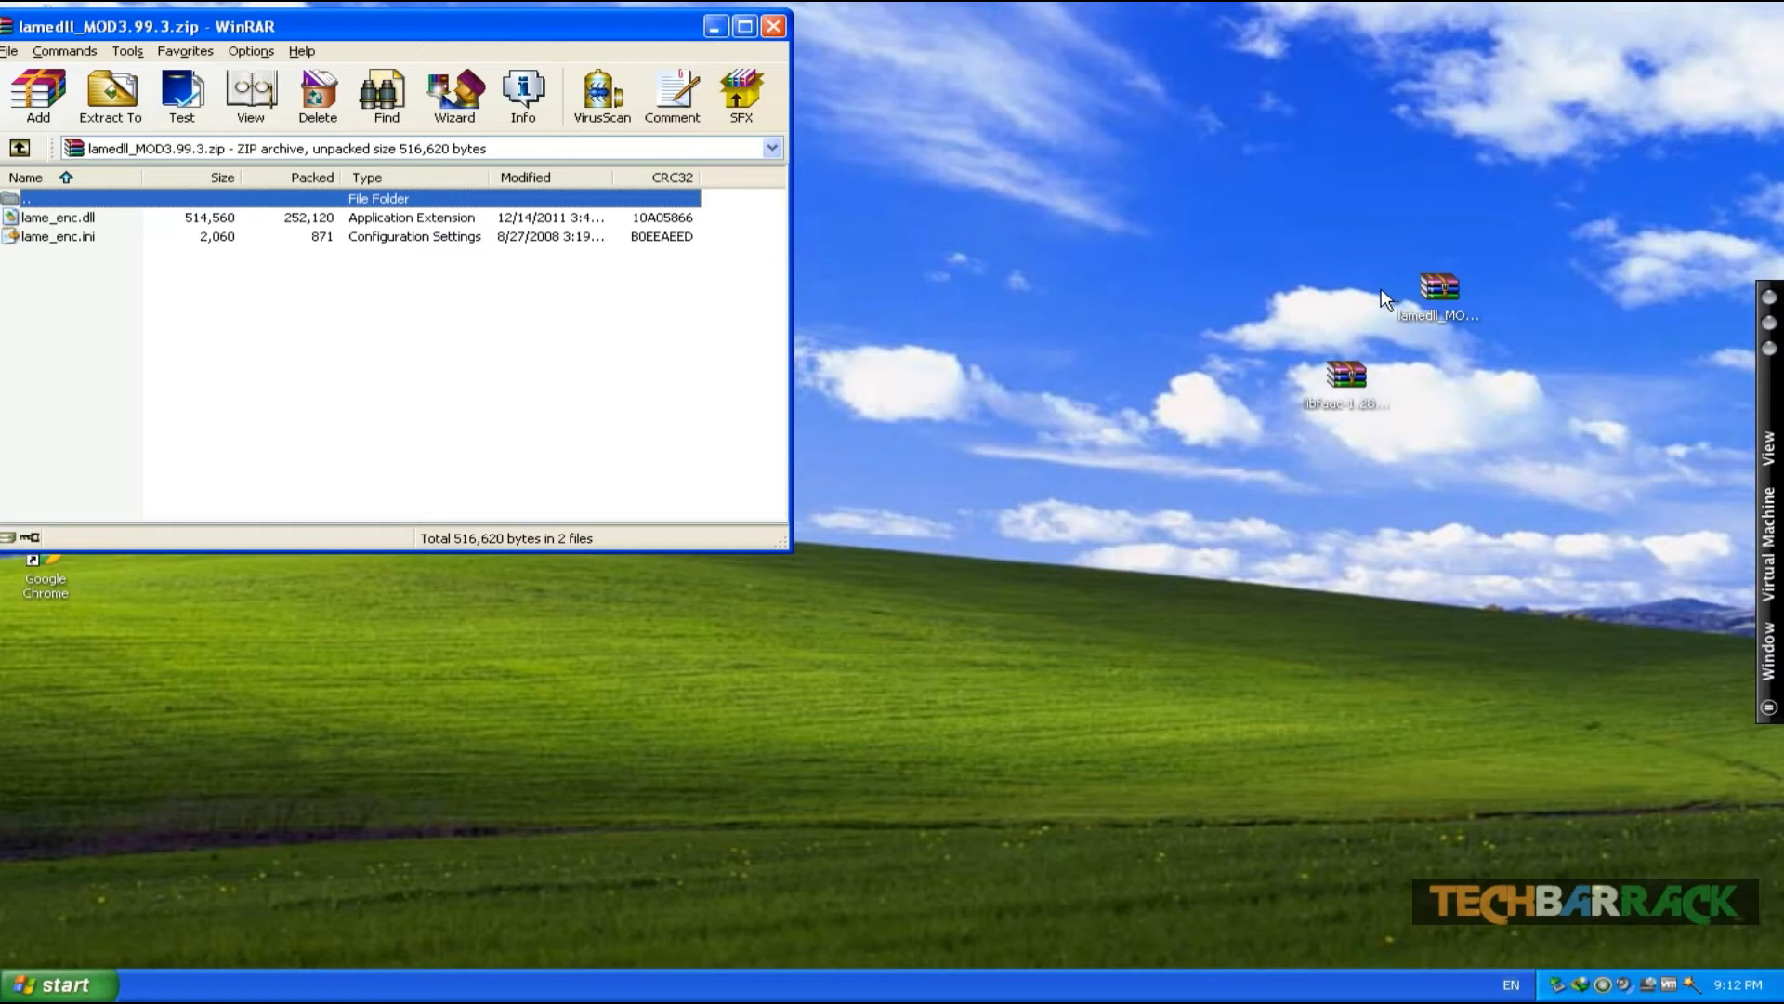
{"action": "left_click_drag", "start_coordinate": [427, 31], "coordinate": [874, 23]}
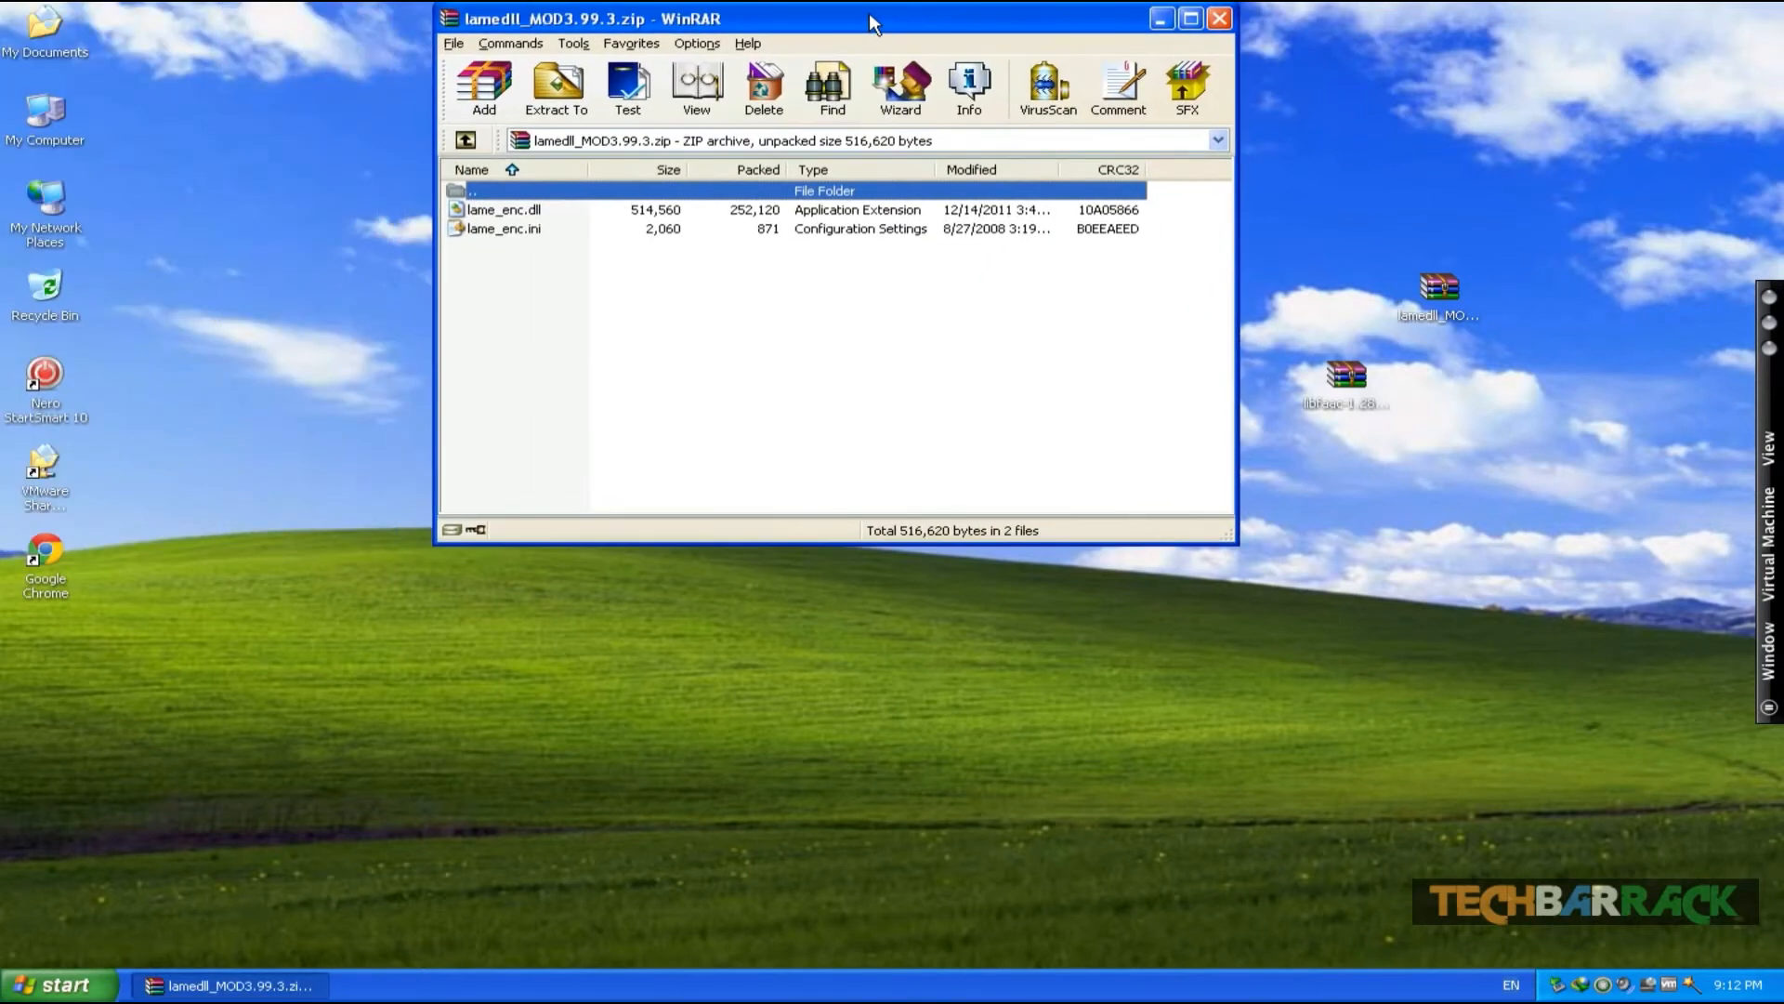
{"action": "left_click", "coordinate": [484, 214]}
{"action": "left_click_drag", "start_coordinate": [512, 221], "coordinate": [351, 686]}
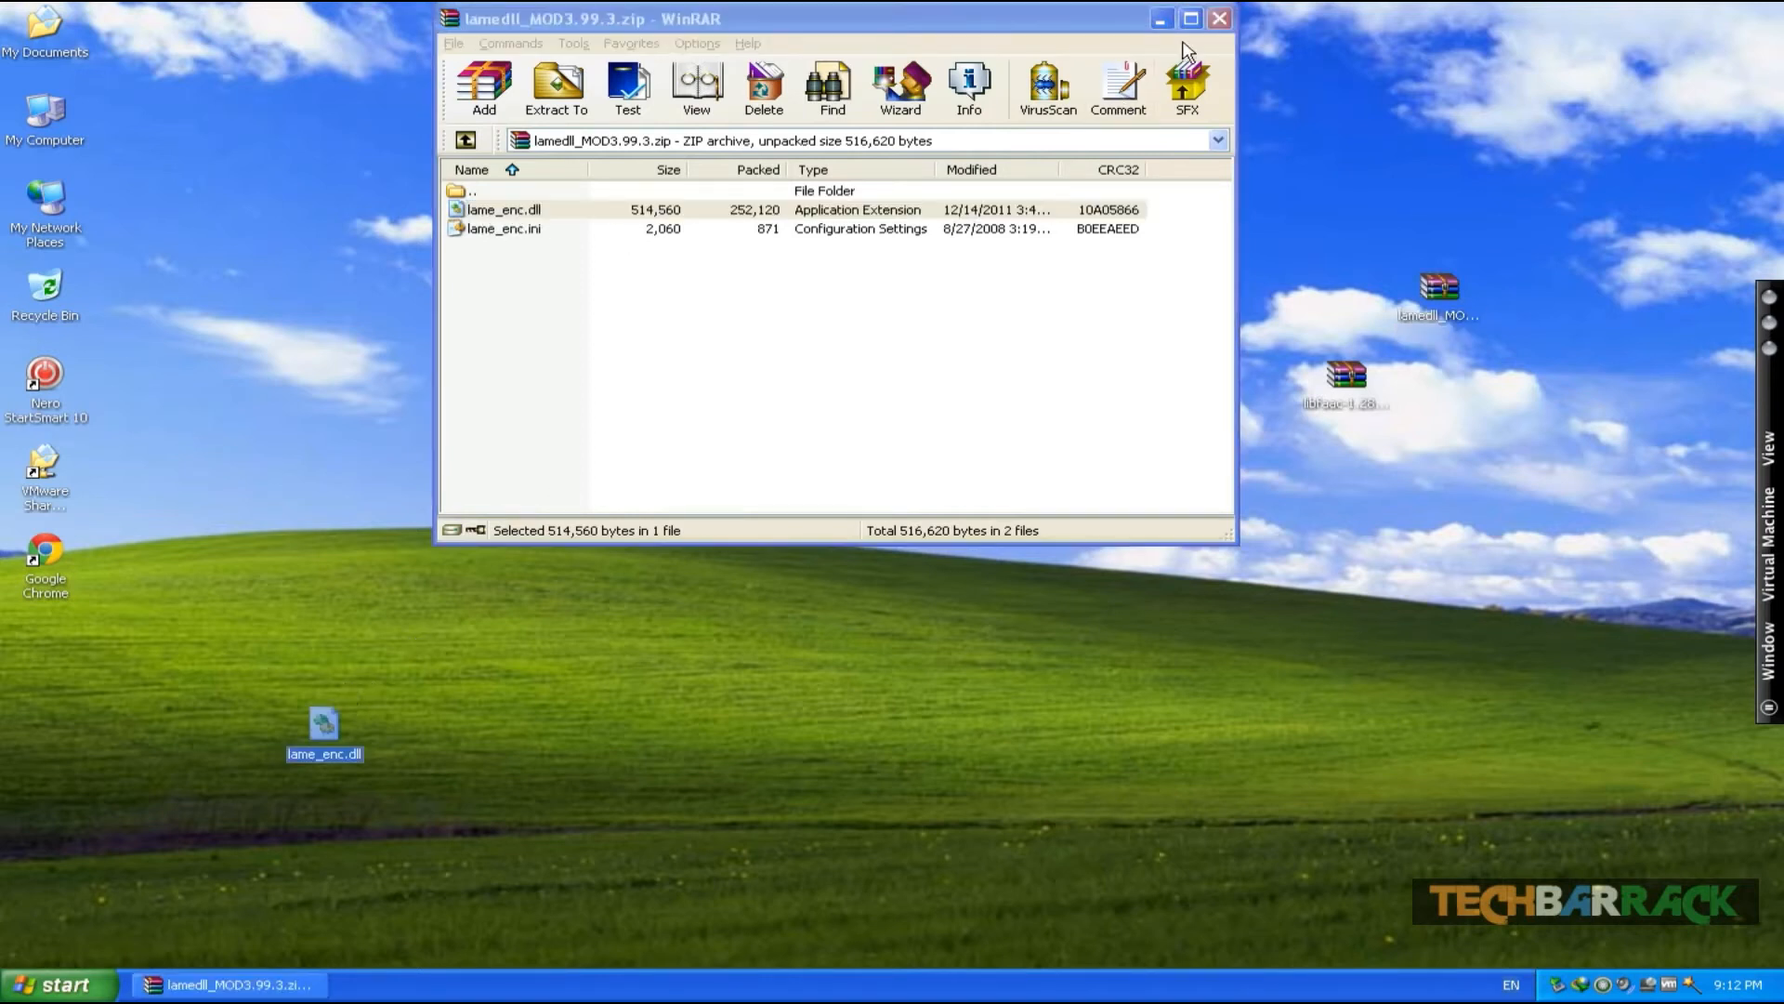
{"action": "left_click", "coordinate": [1219, 19]}
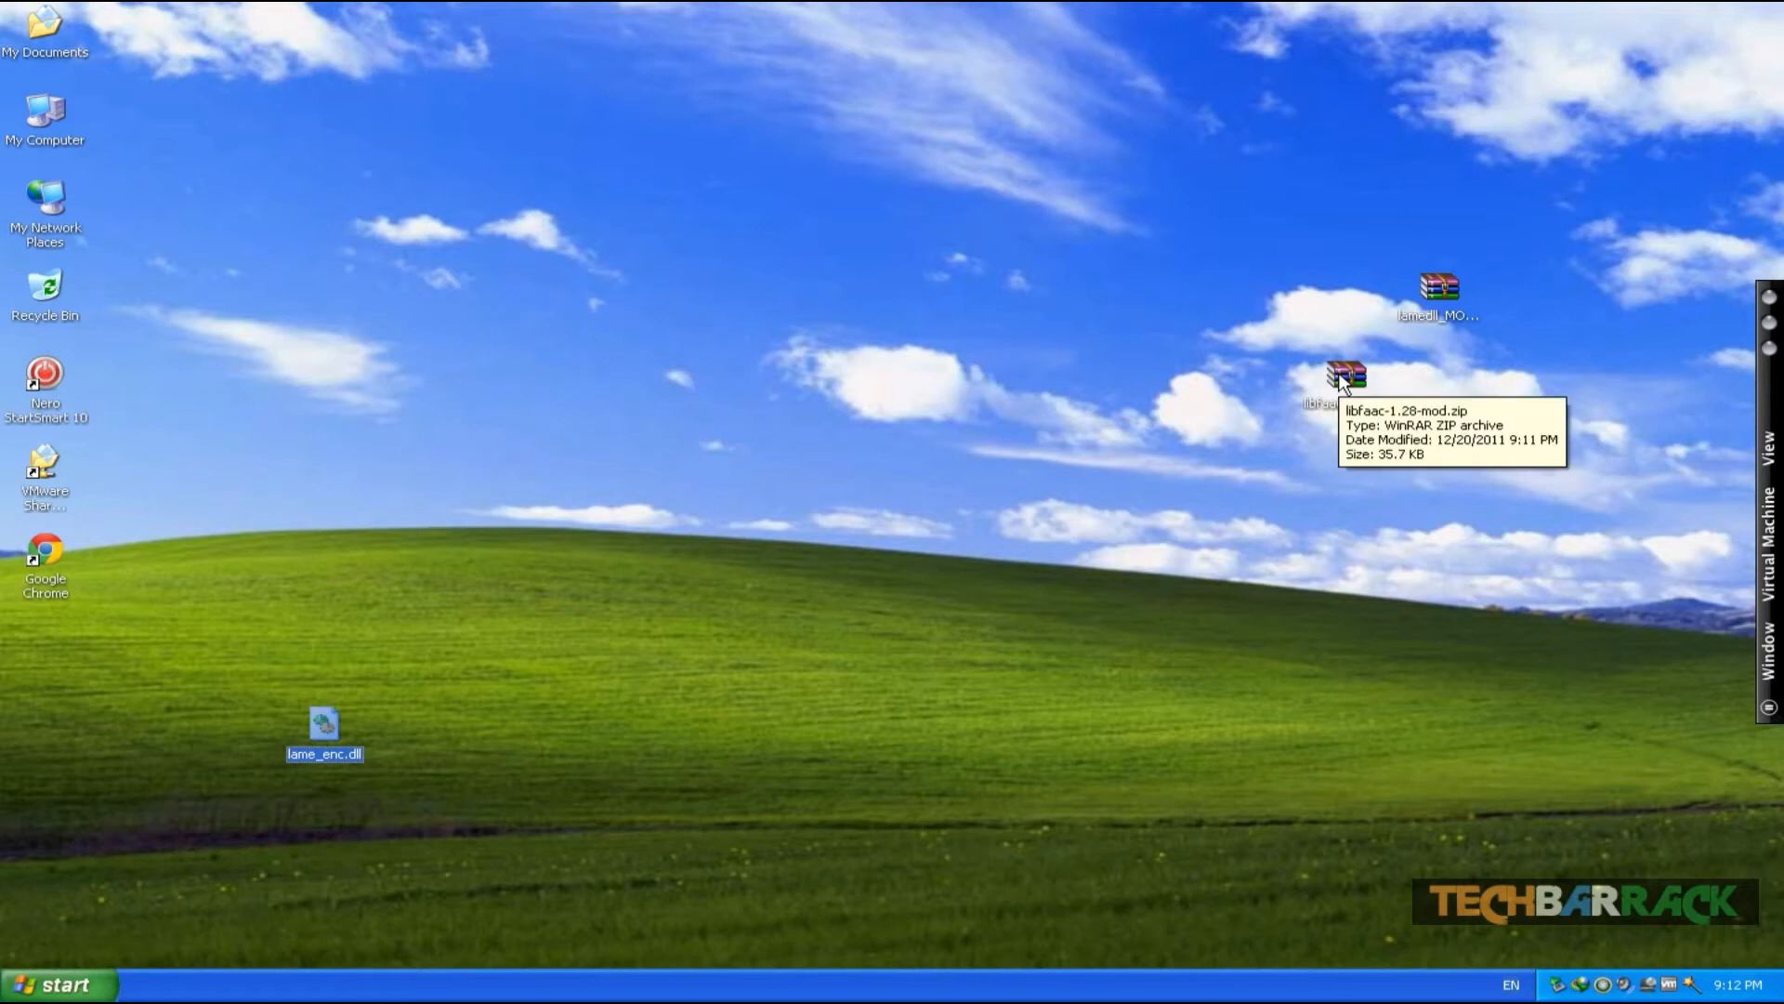
- Extract libfaac.dll from the libfaac-1.28-mod.zip archive onto the desktop
{"action": "double_click", "coordinate": [1345, 376]}
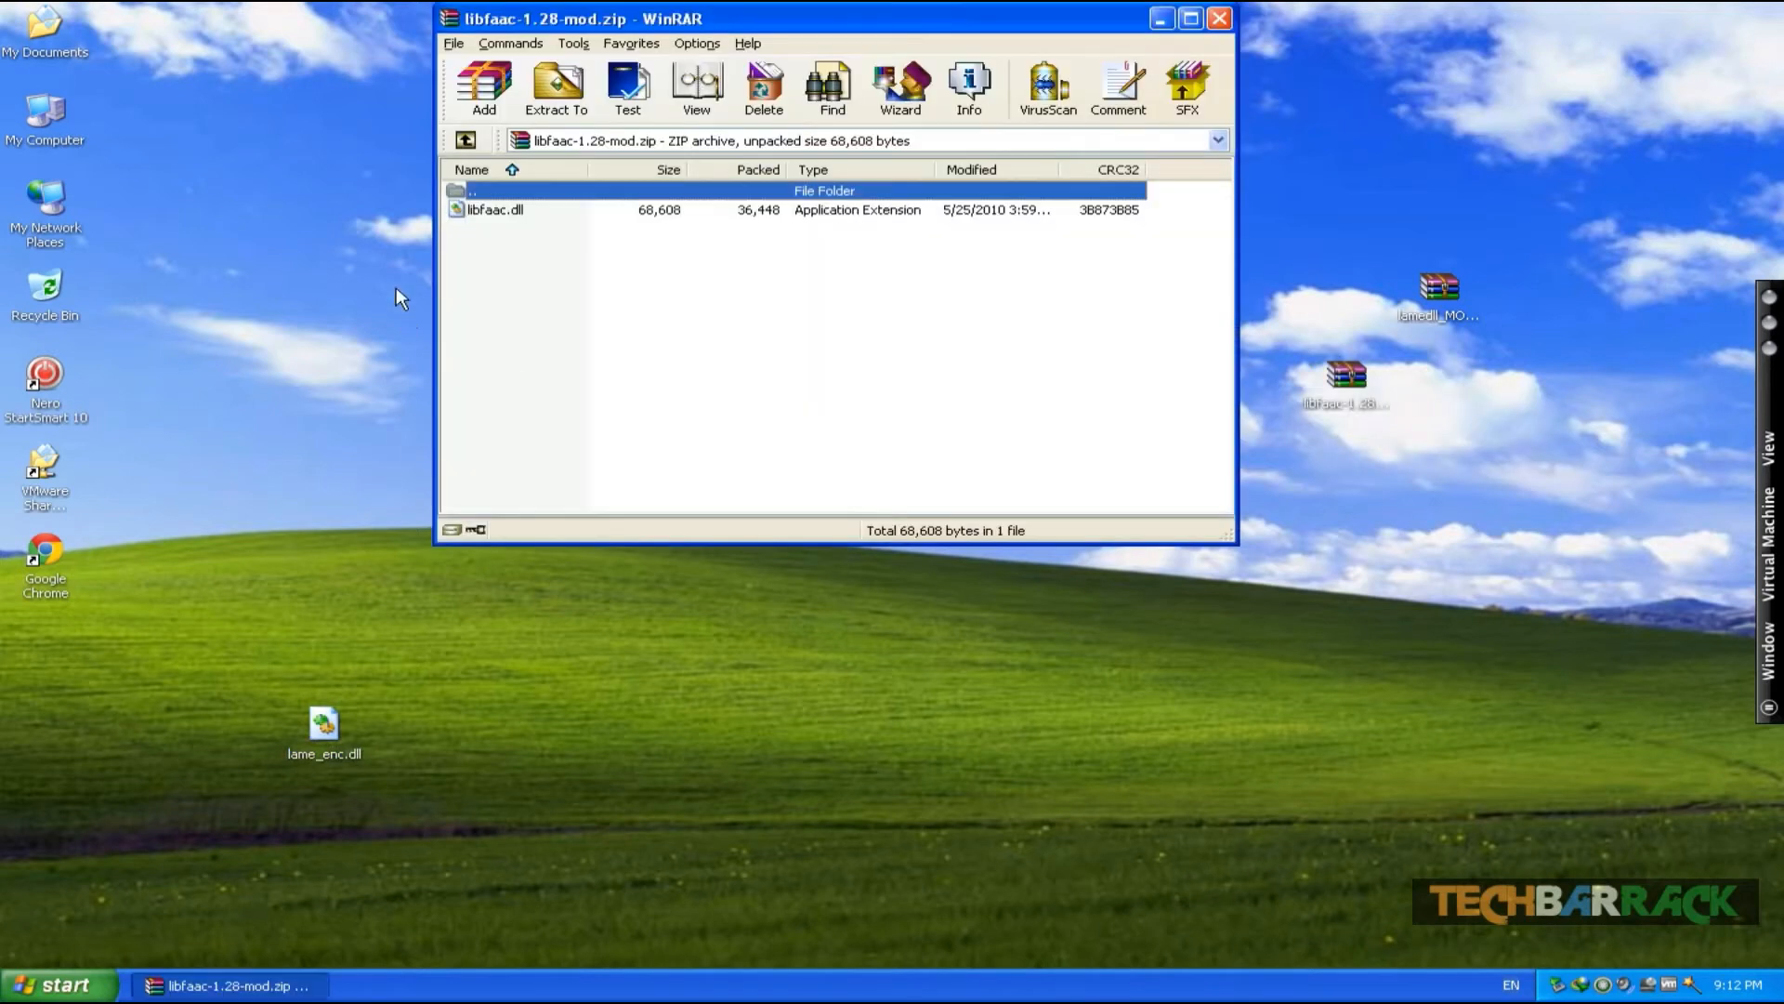
{"action": "left_click", "coordinate": [481, 212]}
{"action": "left_click_drag", "start_coordinate": [481, 212], "coordinate": [749, 721]}
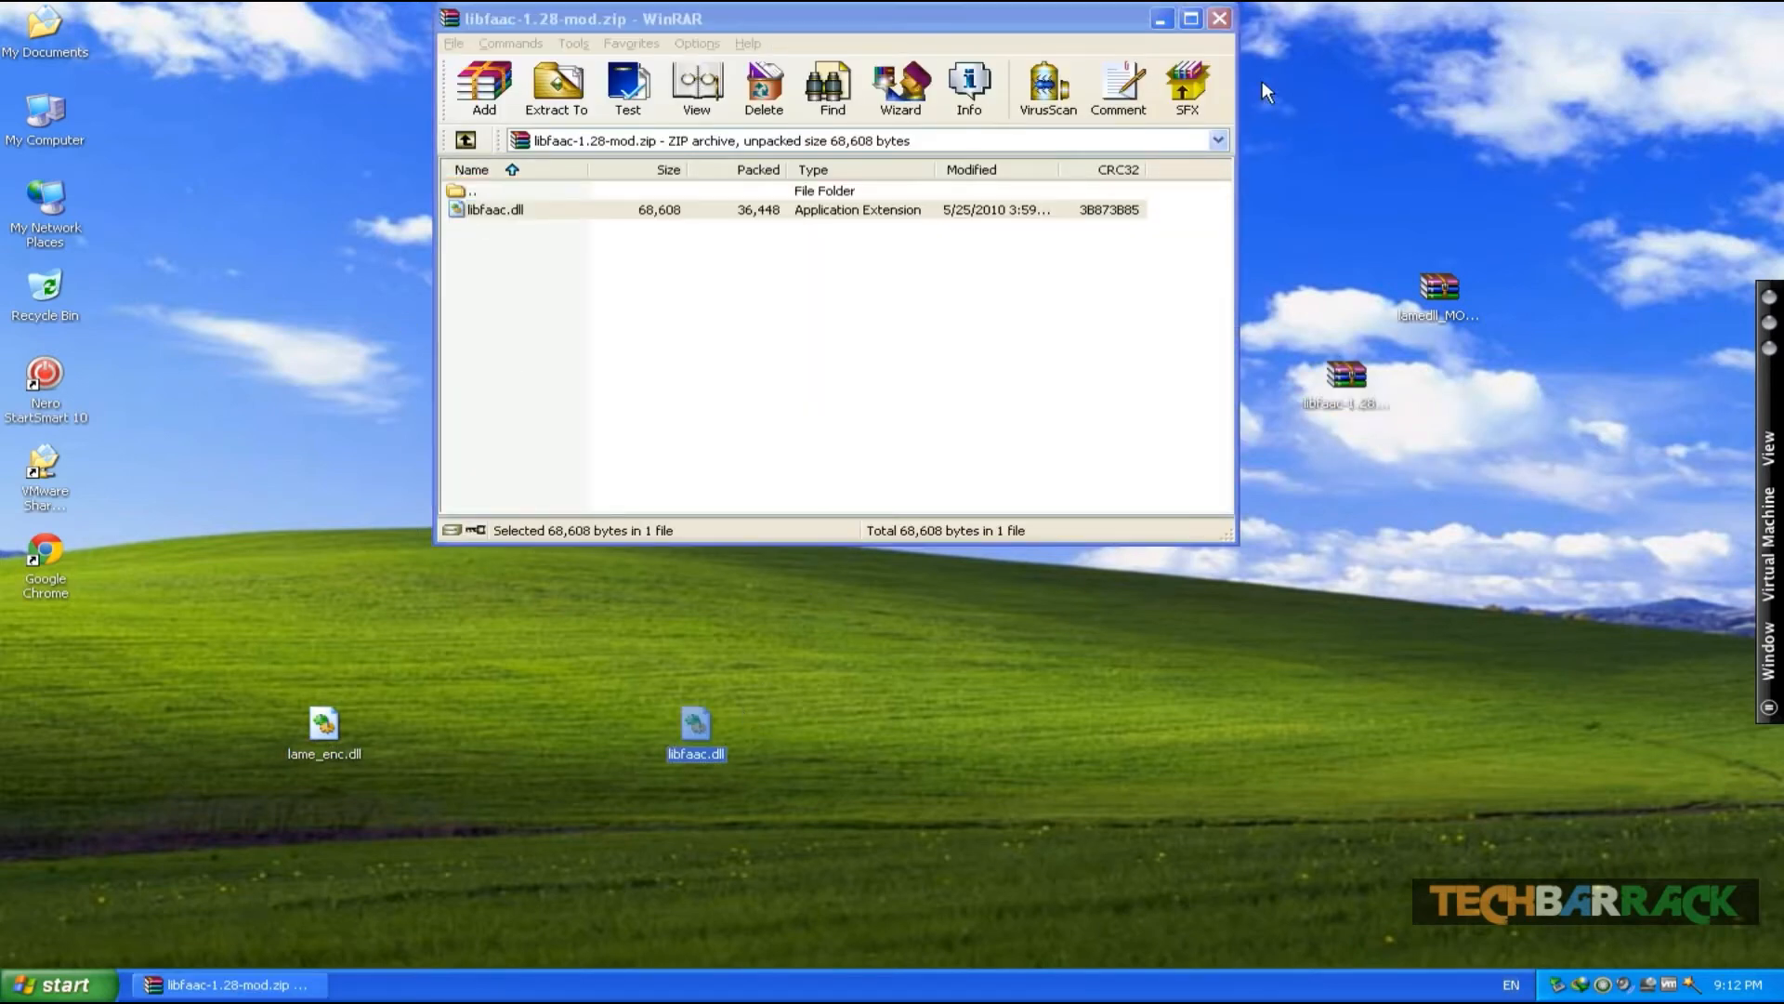
{"action": "left_click", "coordinate": [1219, 21]}
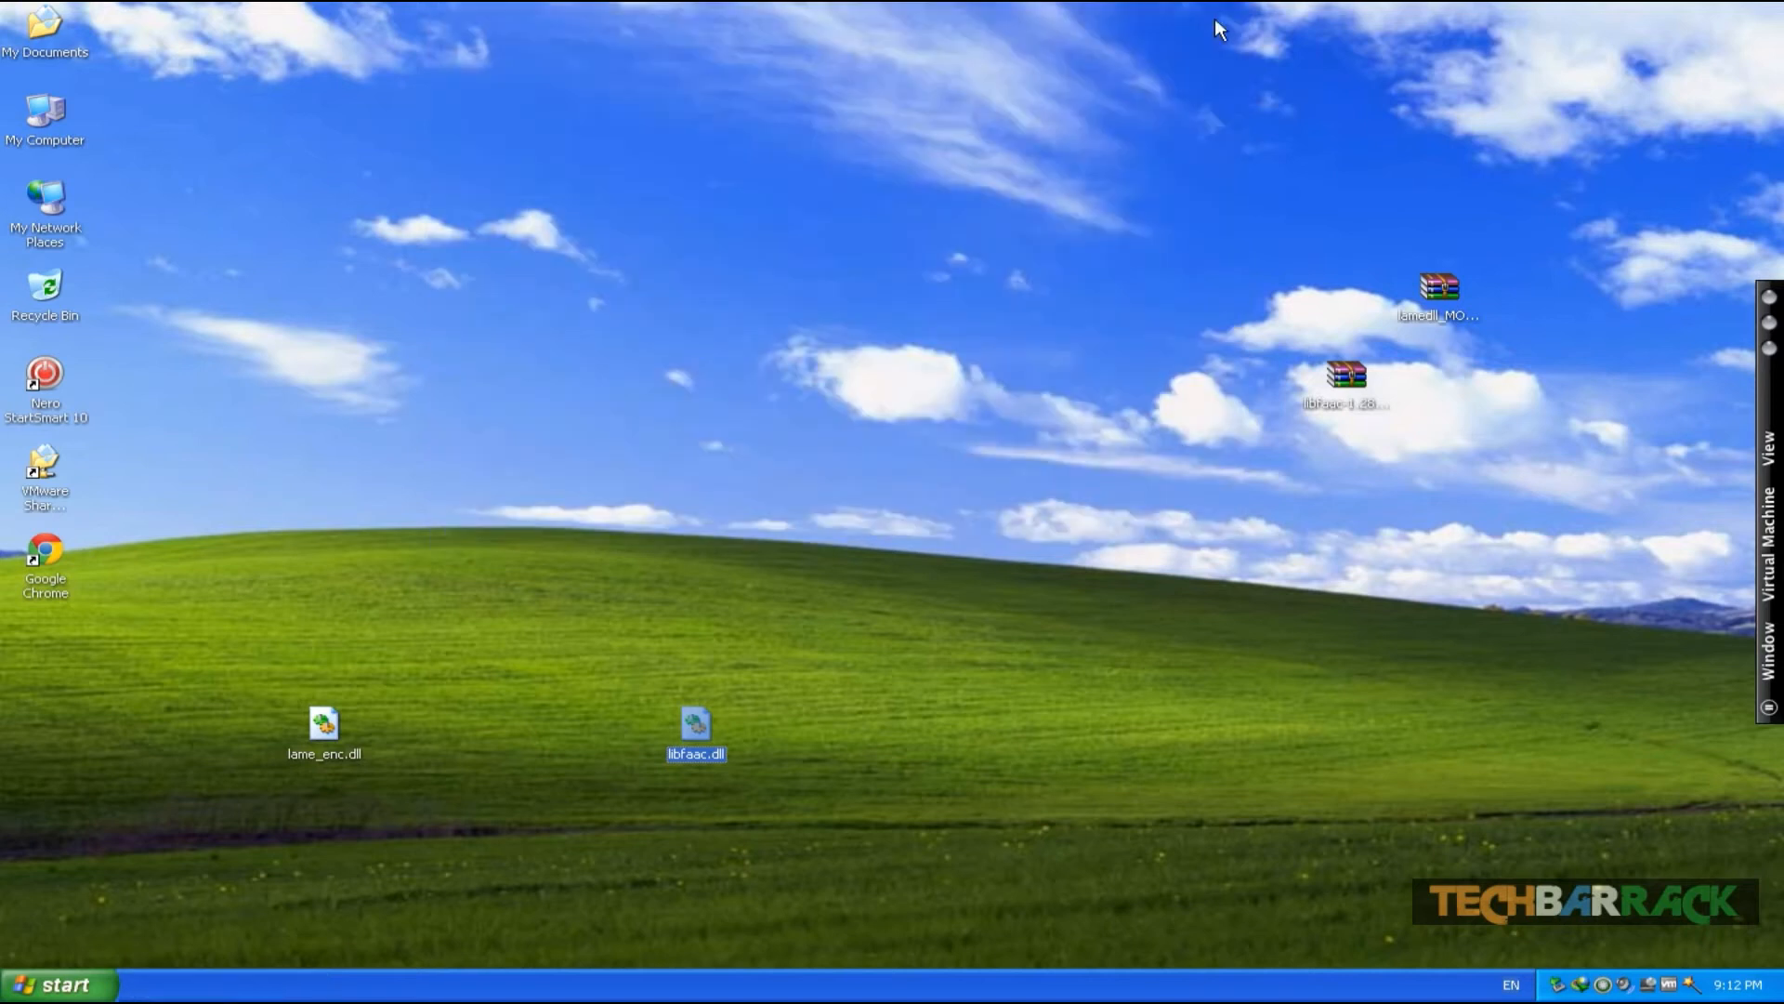
- Copy lame_enc.dll and libfaac.dll into C:\Program Files\Winamp, replacing the existing files, then close the folder
{"action": "double_click", "coordinate": [56, 107]}
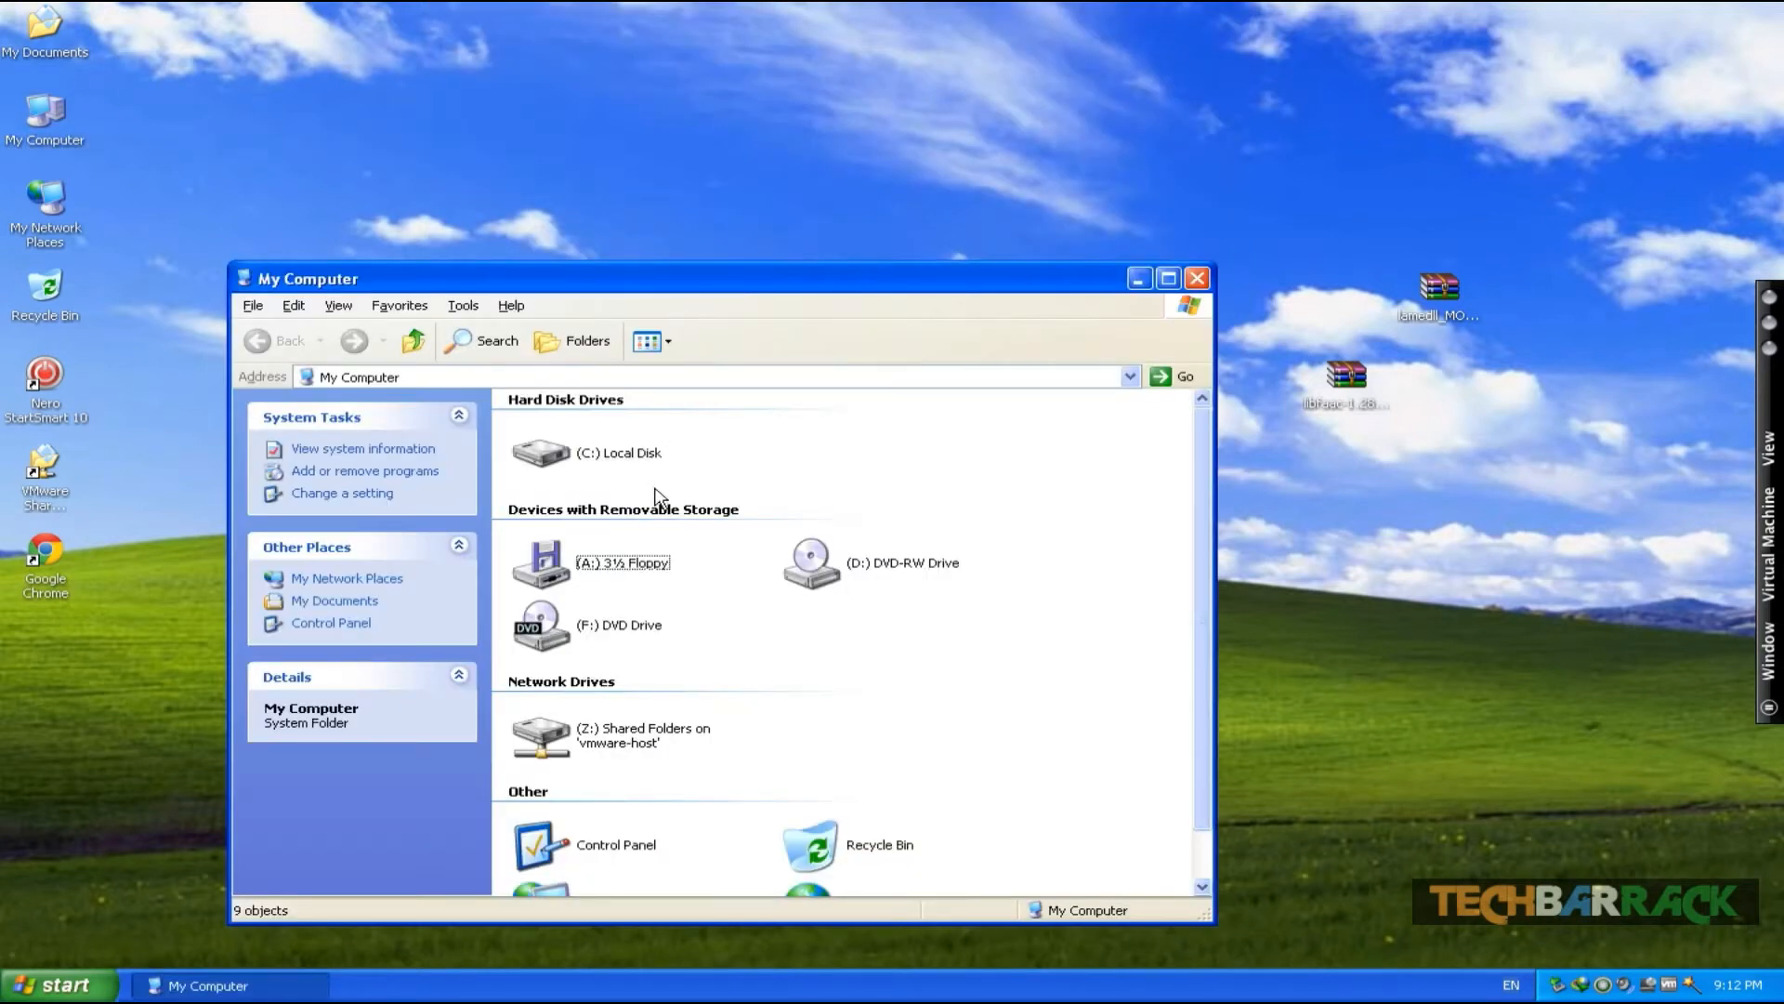
{"action": "double_click", "coordinate": [621, 462]}
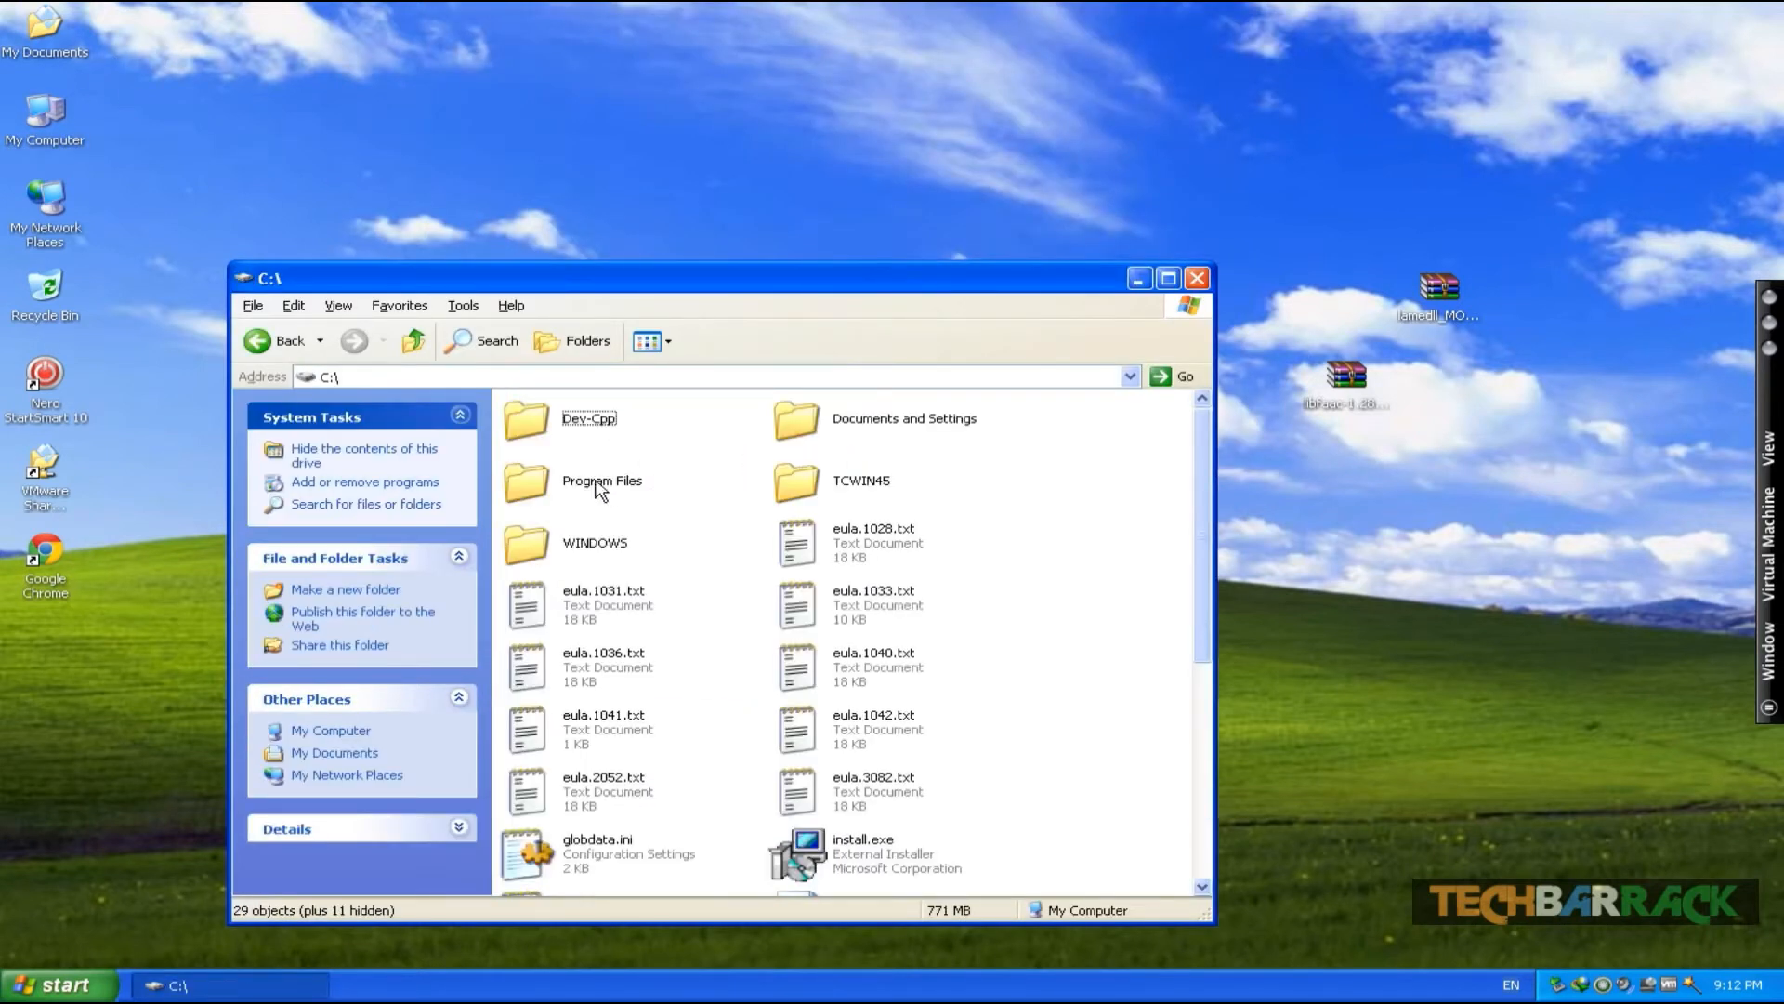
{"action": "double_click", "coordinate": [599, 489]}
{"action": "left_click_drag", "start_coordinate": [781, 279], "coordinate": [1113, 11]}
{"action": "scroll", "coordinate": [1146, 294], "scroll_direction": "down", "scroll_amount": 10}
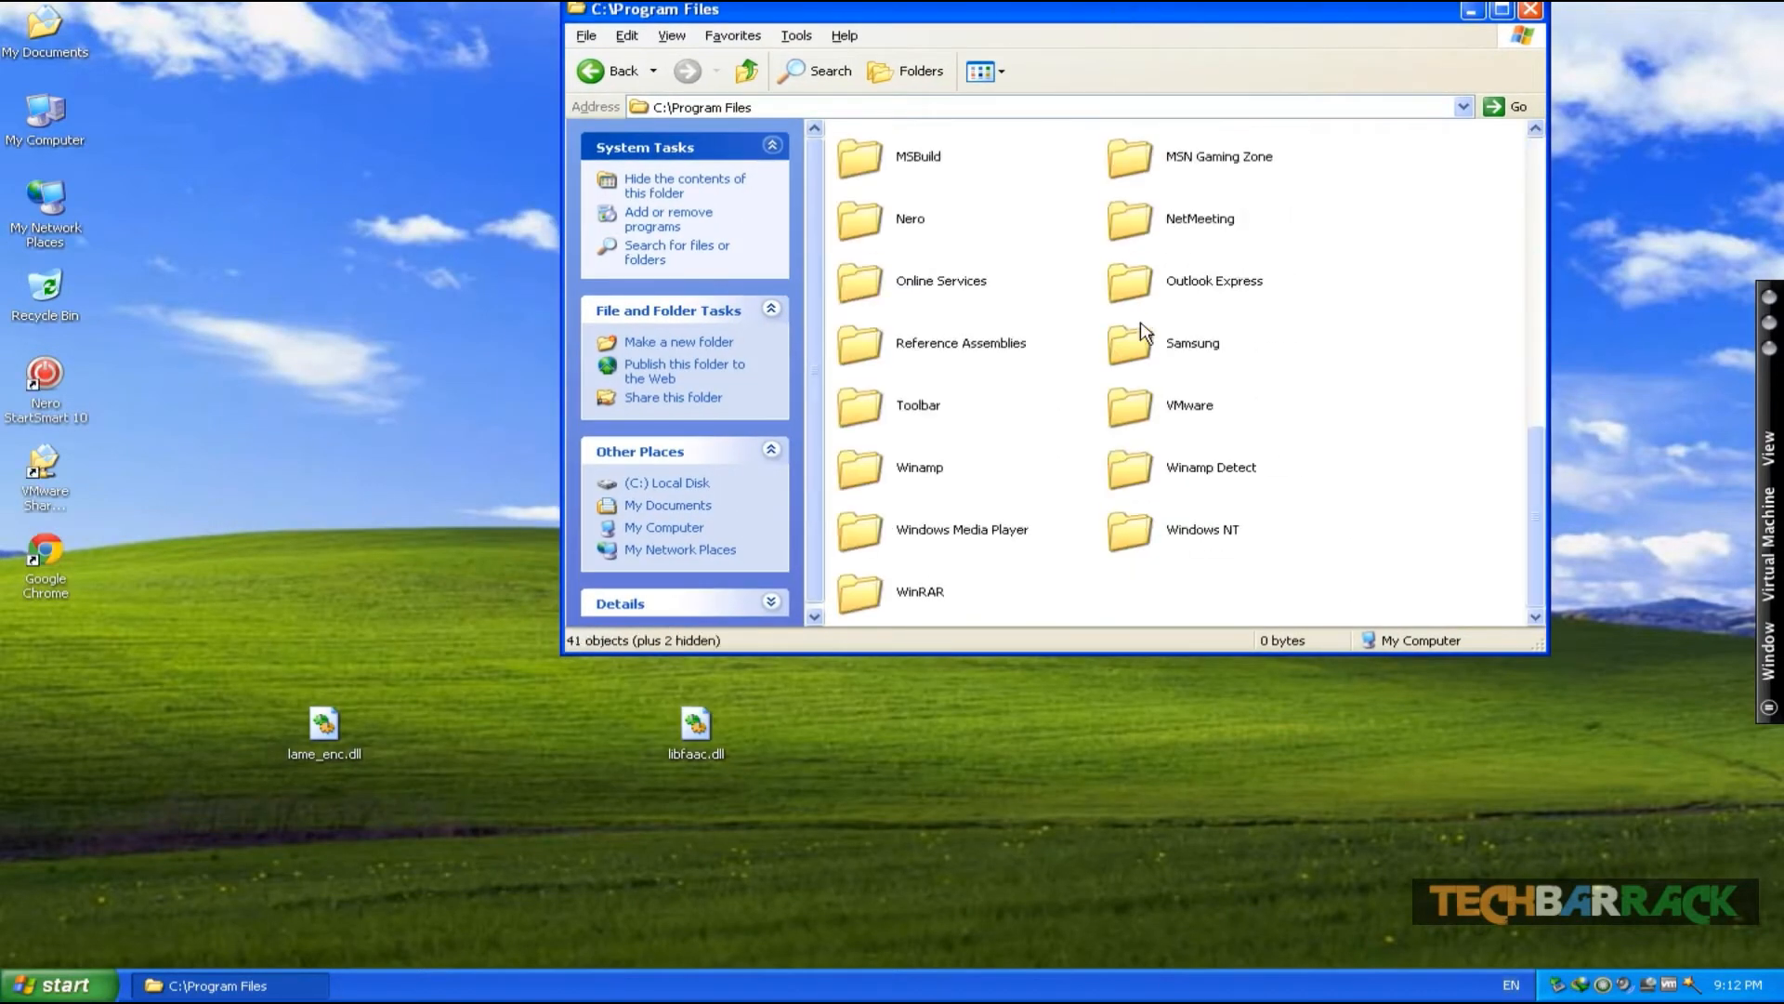
{"action": "scroll", "coordinate": [1138, 339], "scroll_direction": "up", "scroll_amount": 10}
{"action": "scroll", "coordinate": [1019, 530], "scroll_direction": "down", "scroll_amount": 8}
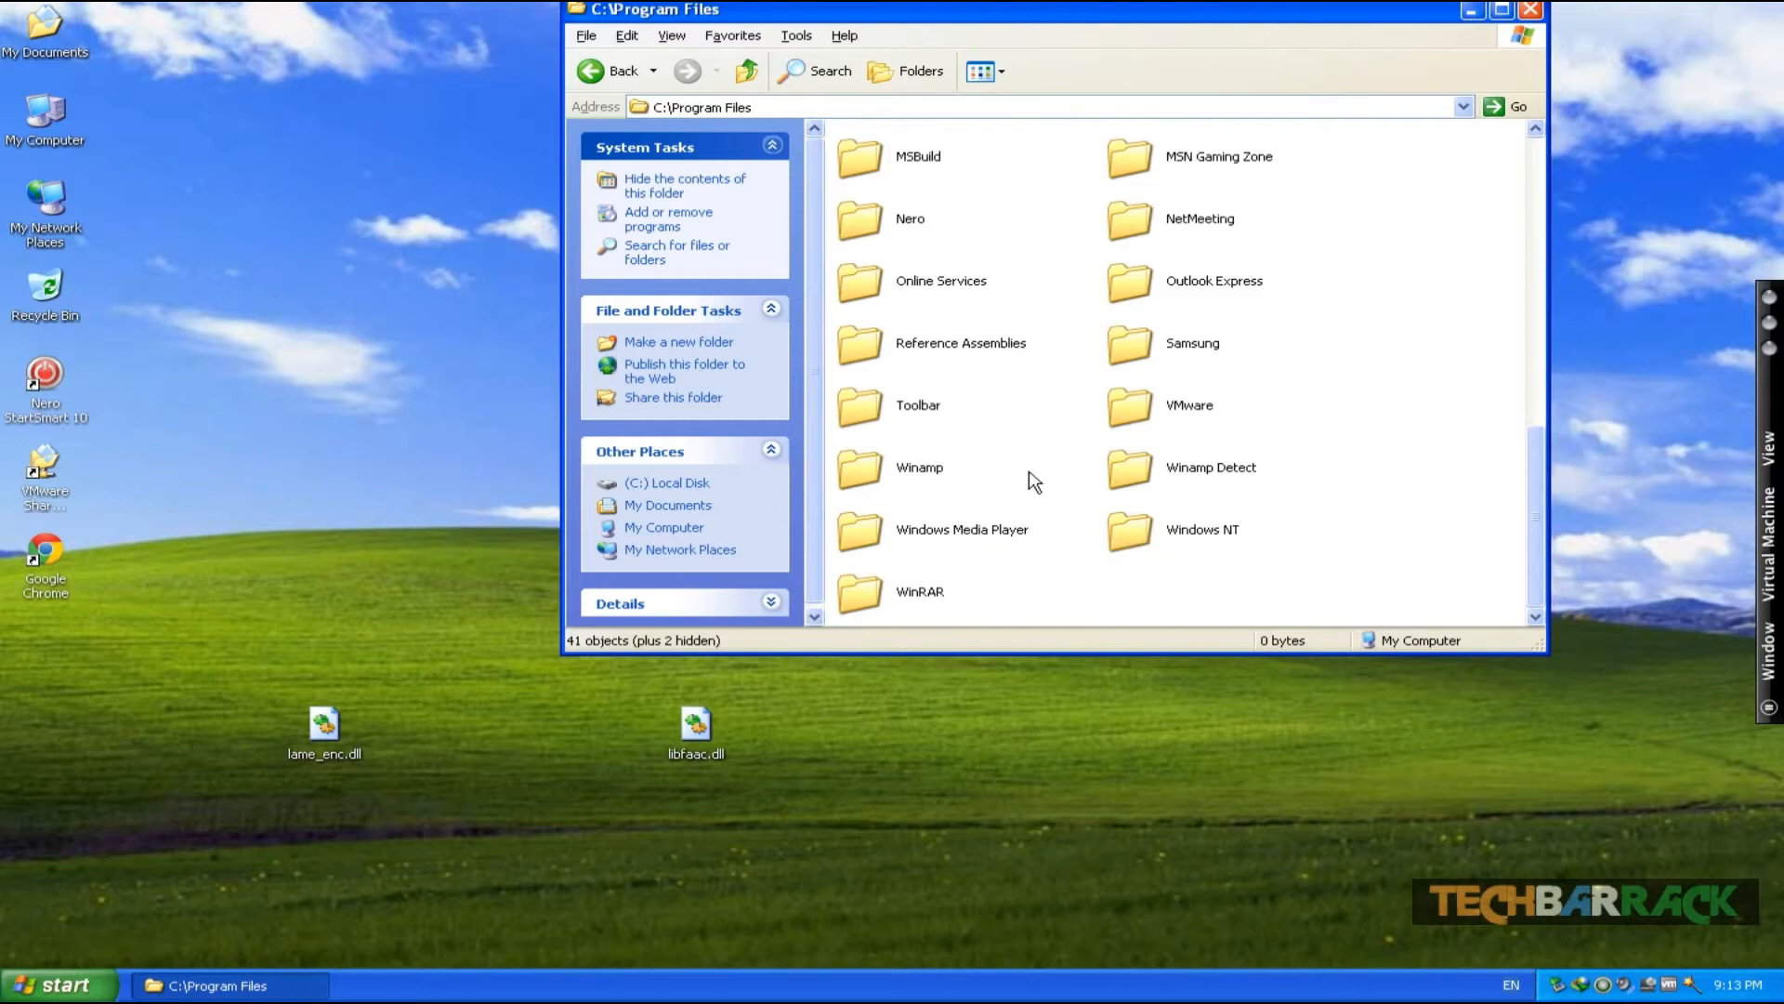
{"action": "double_click", "coordinate": [932, 470]}
{"action": "left_click_drag", "start_coordinate": [866, 765], "coordinate": [1357, 444]}
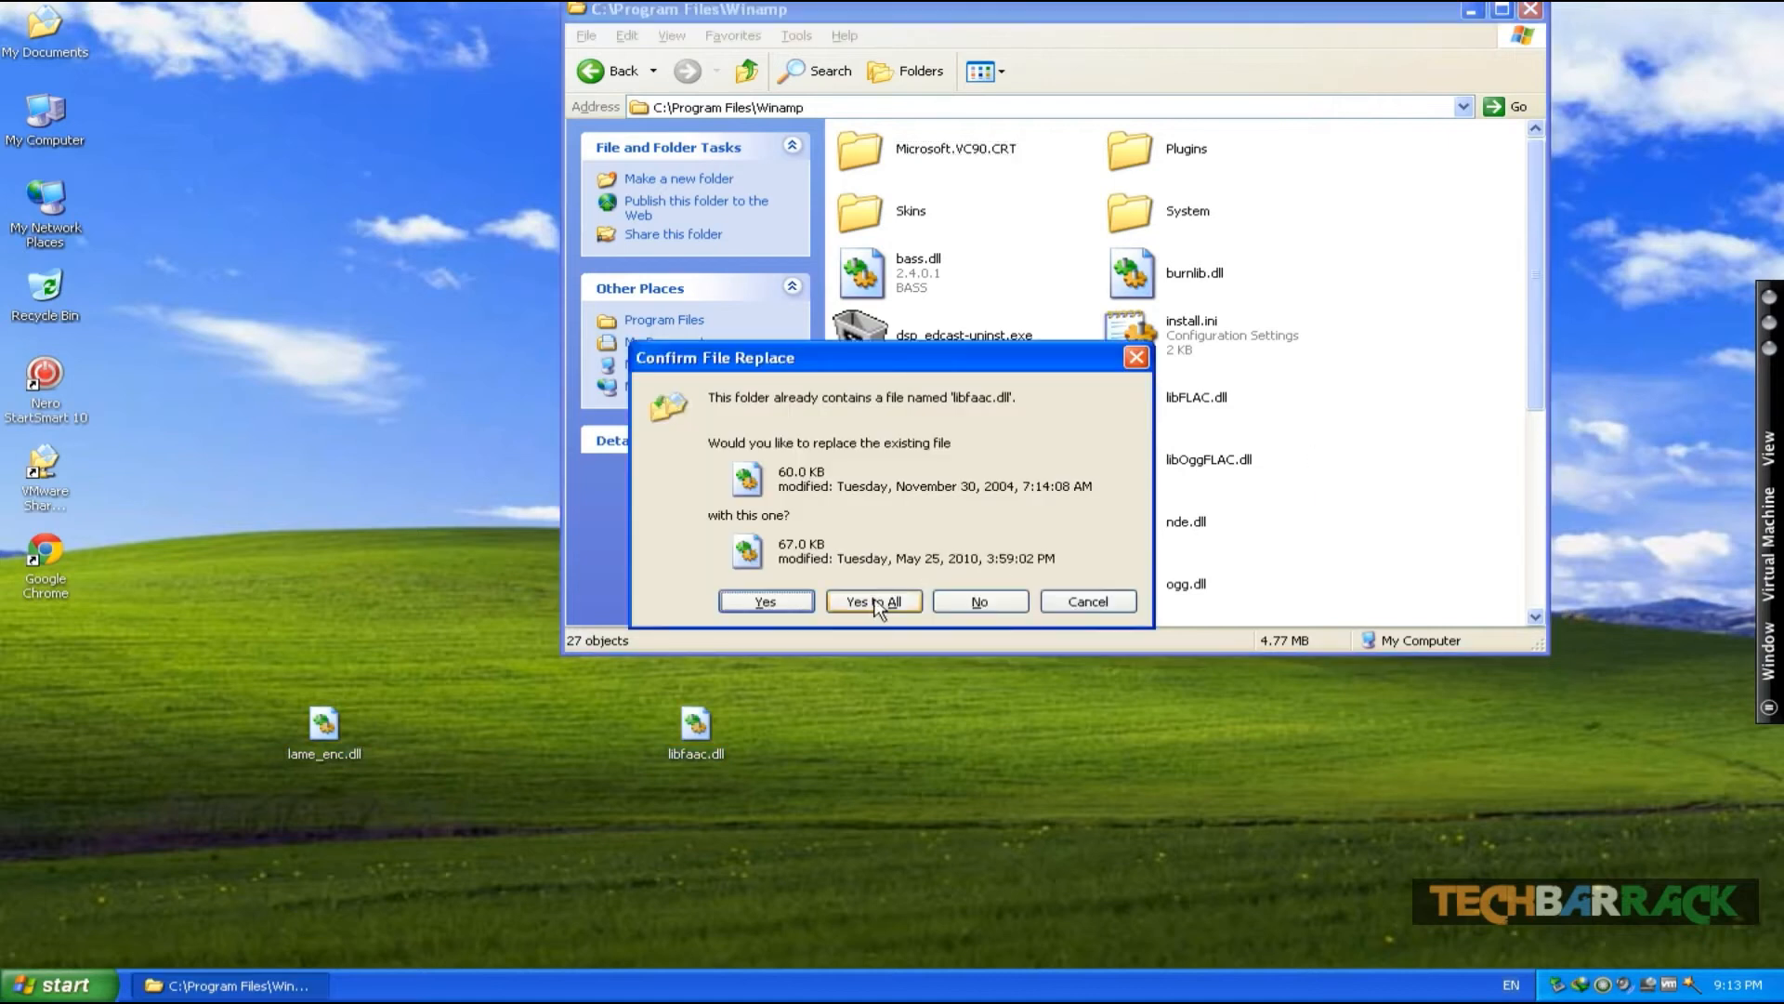
{"action": "left_click", "coordinate": [891, 602]}
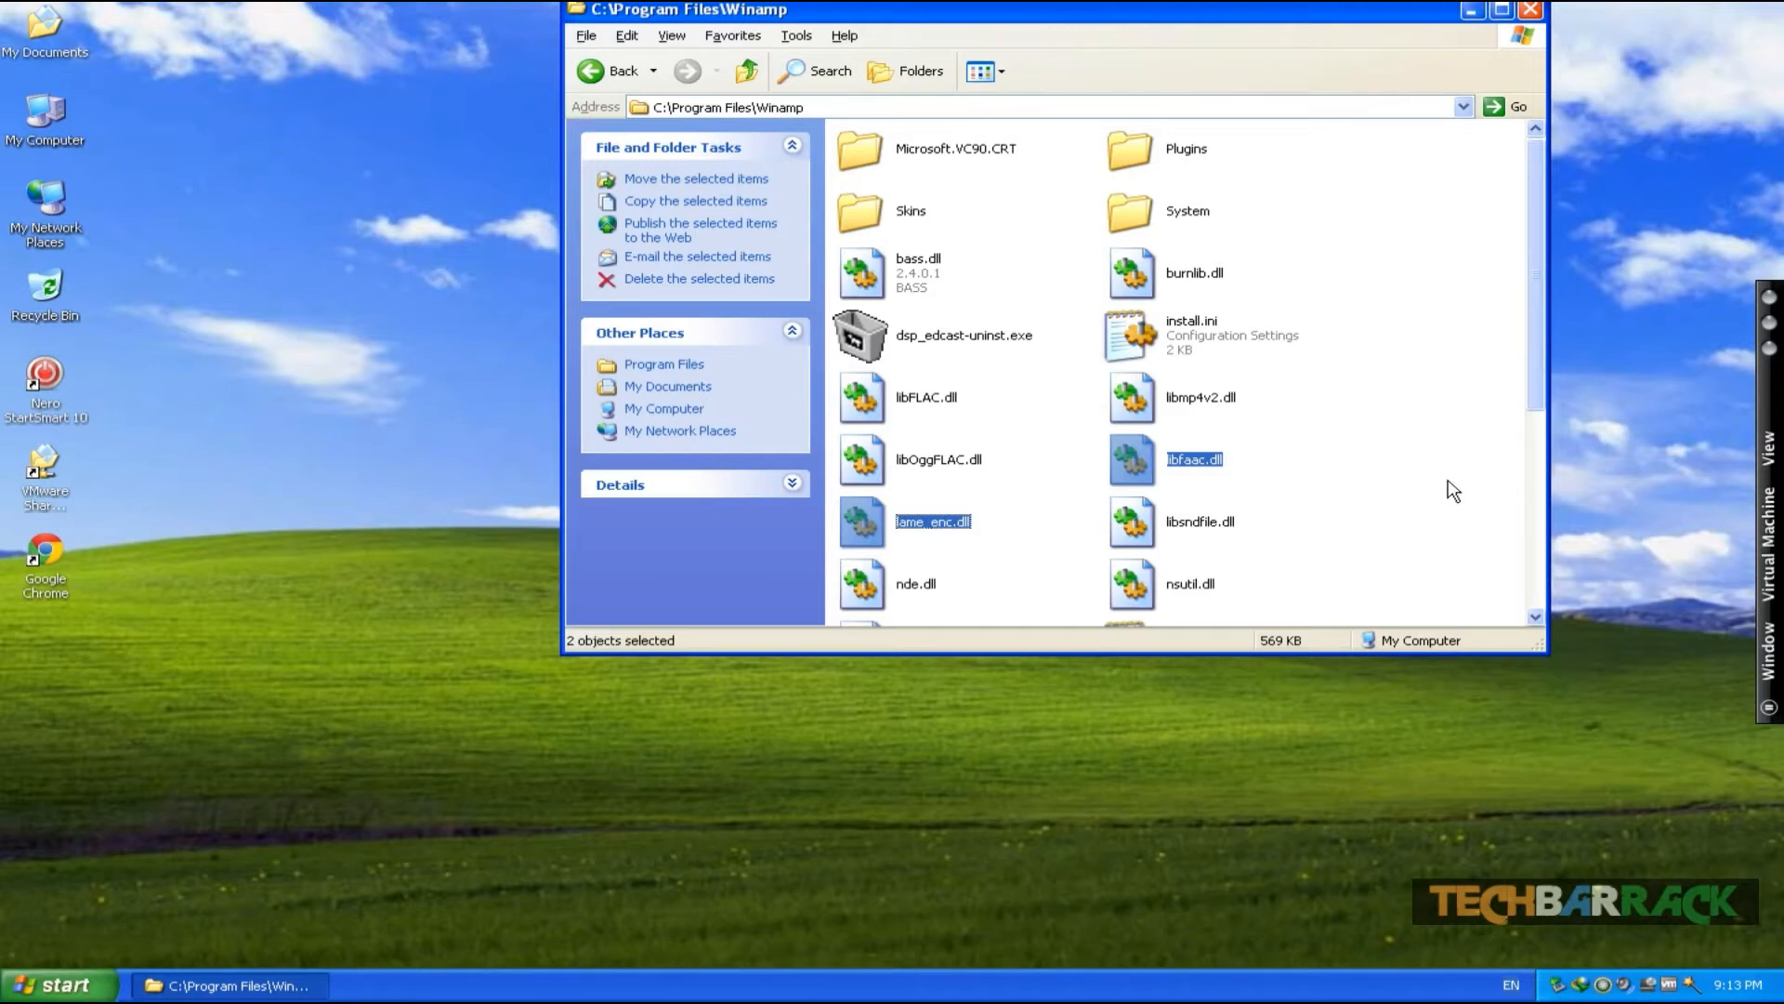
{"action": "scroll", "coordinate": [1454, 489], "scroll_direction": "down", "scroll_amount": 5}
{"action": "scroll", "coordinate": [1454, 490], "scroll_direction": "up", "scroll_amount": 5}
{"action": "scroll", "coordinate": [1454, 491], "scroll_direction": "down", "scroll_amount": 3}
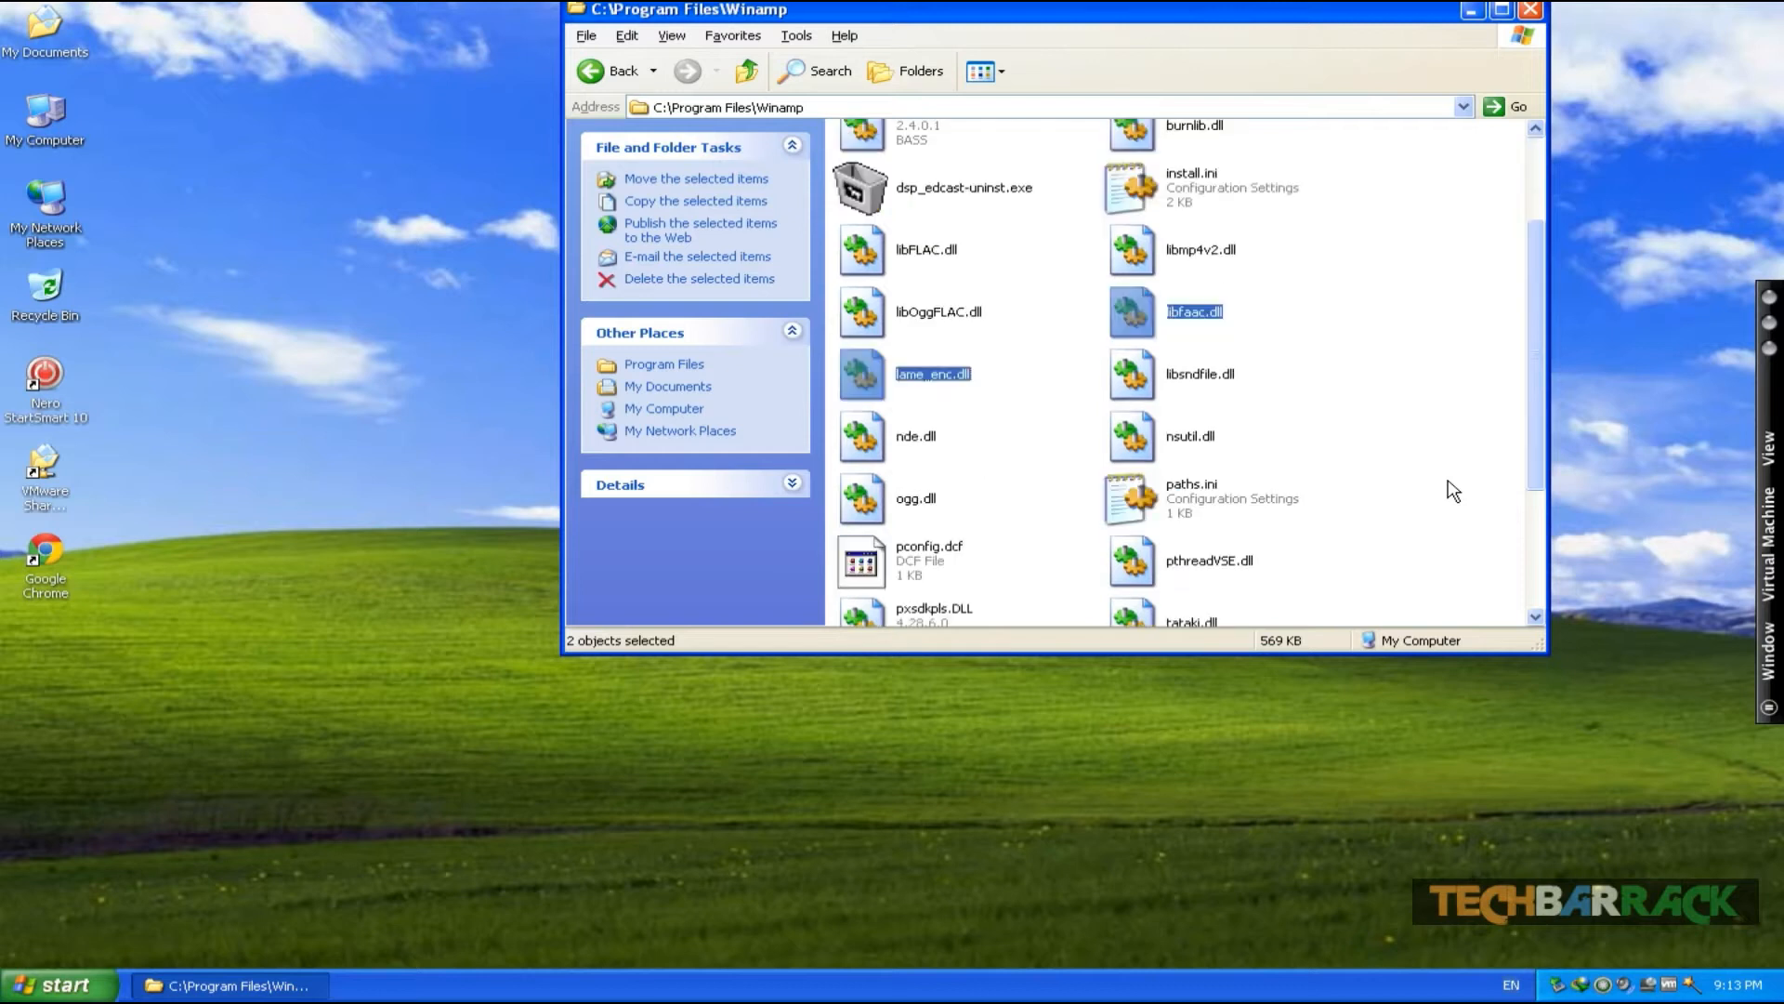
{"action": "left_click_drag", "start_coordinate": [1408, 13], "coordinate": [1031, 193]}
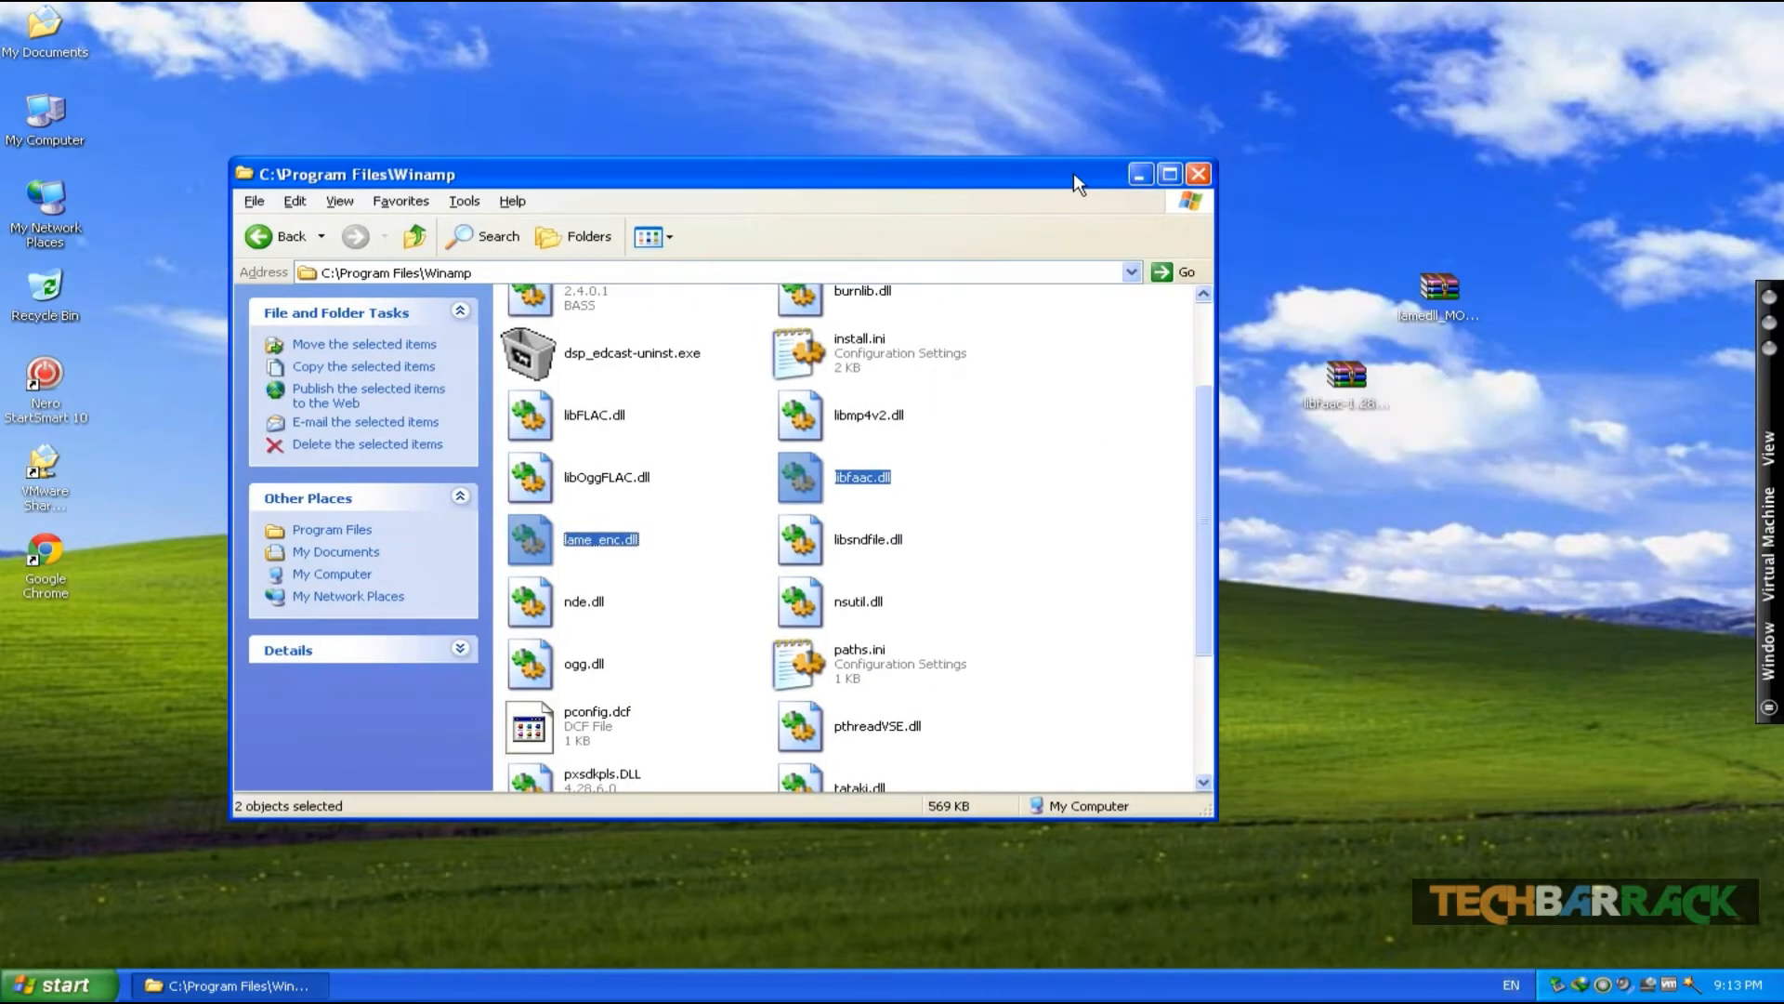
{"action": "left_click", "coordinate": [1200, 161]}
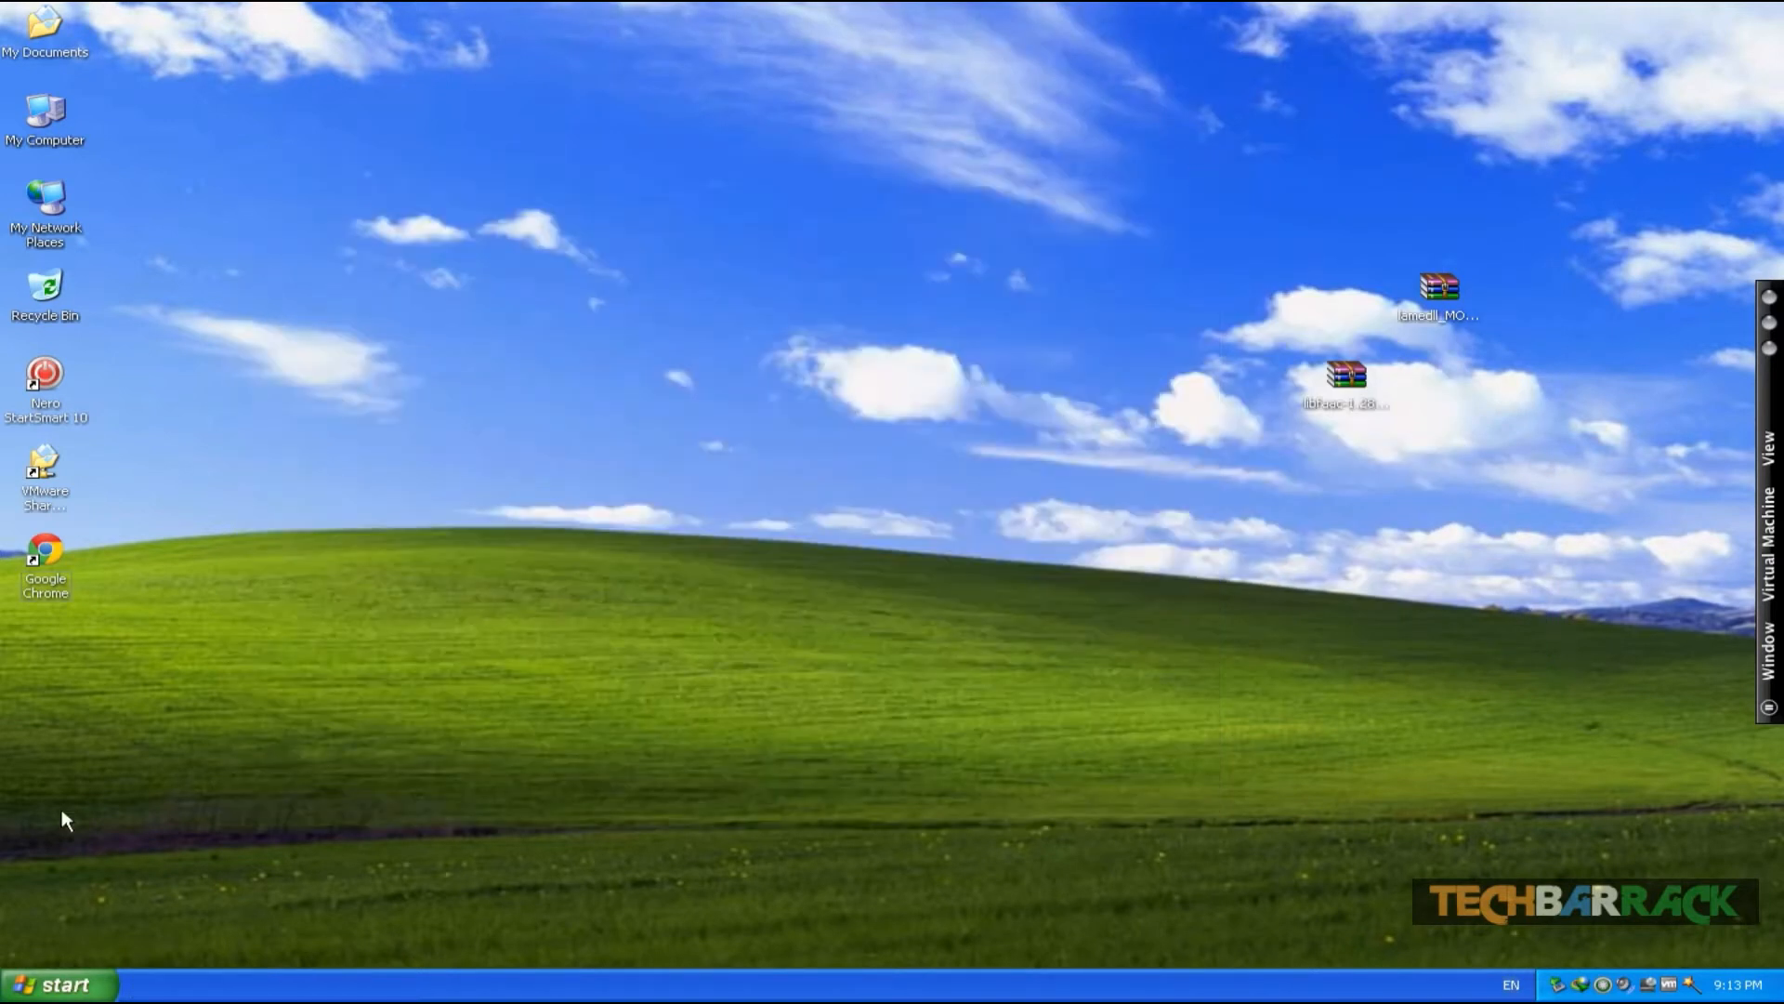
- Launch Winamp from the Start menu's Winamp program group
{"action": "left_click", "coordinate": [65, 987]}
{"action": "left_click", "coordinate": [126, 906]}
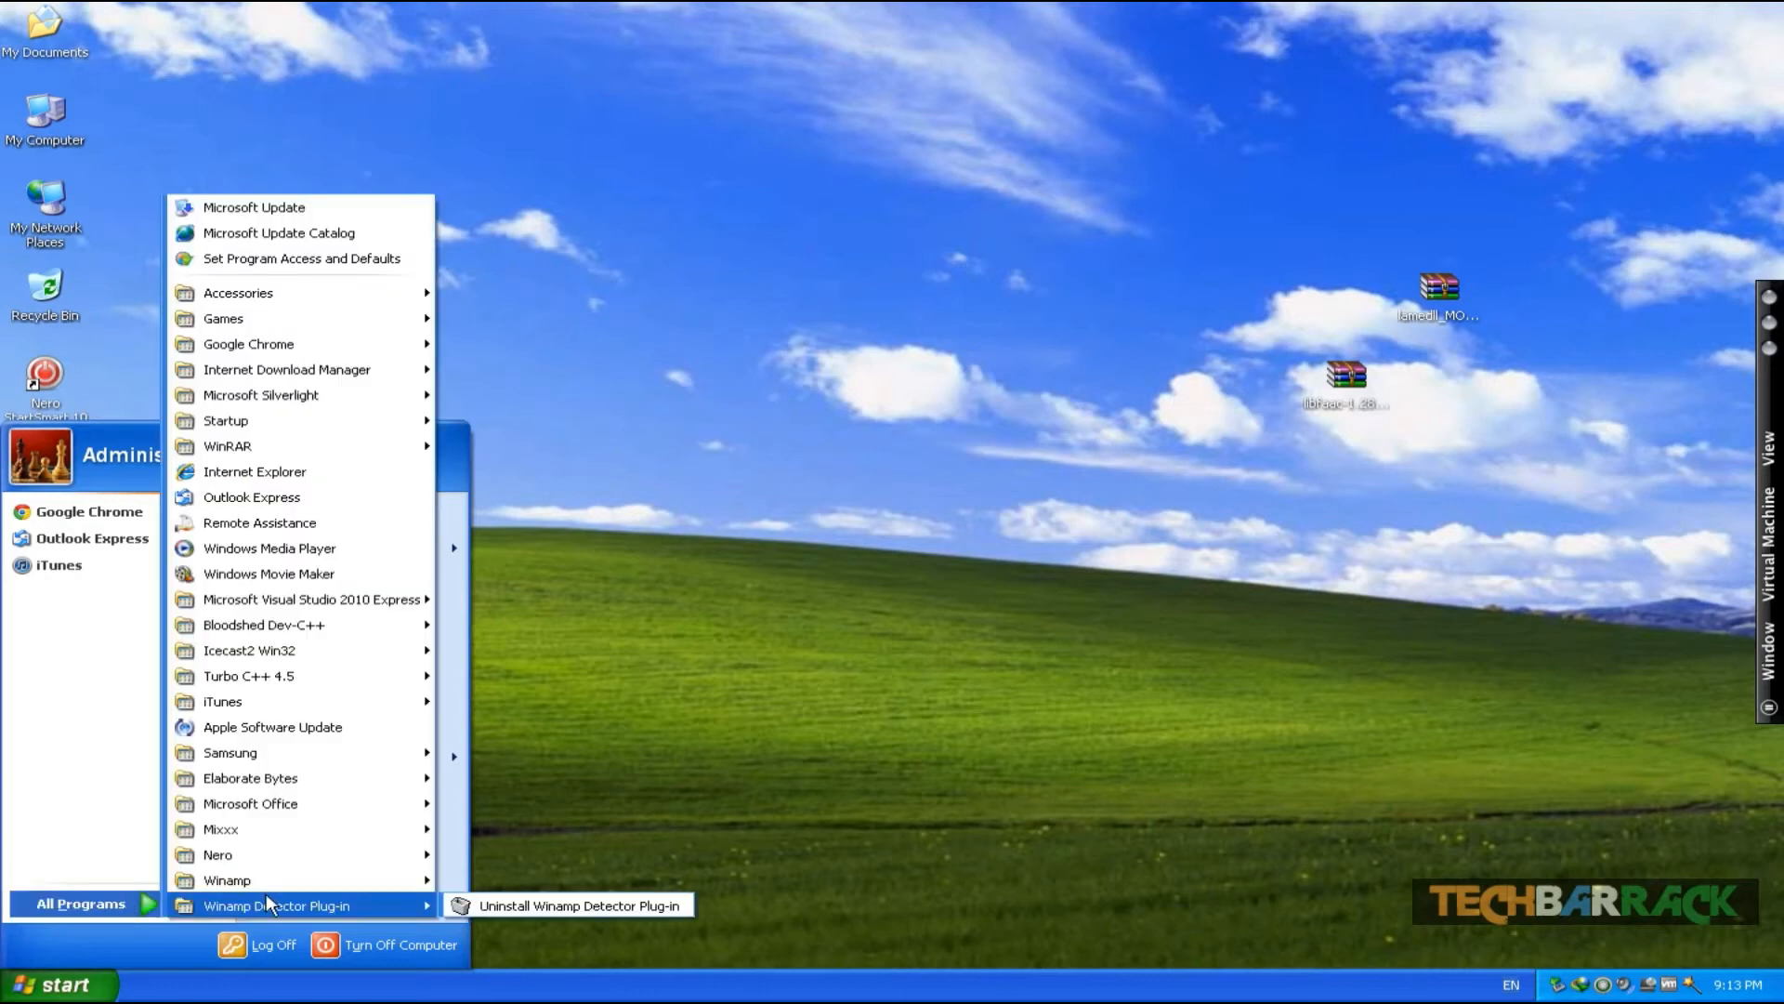
{"action": "mouse_move", "coordinate": [372, 879]}
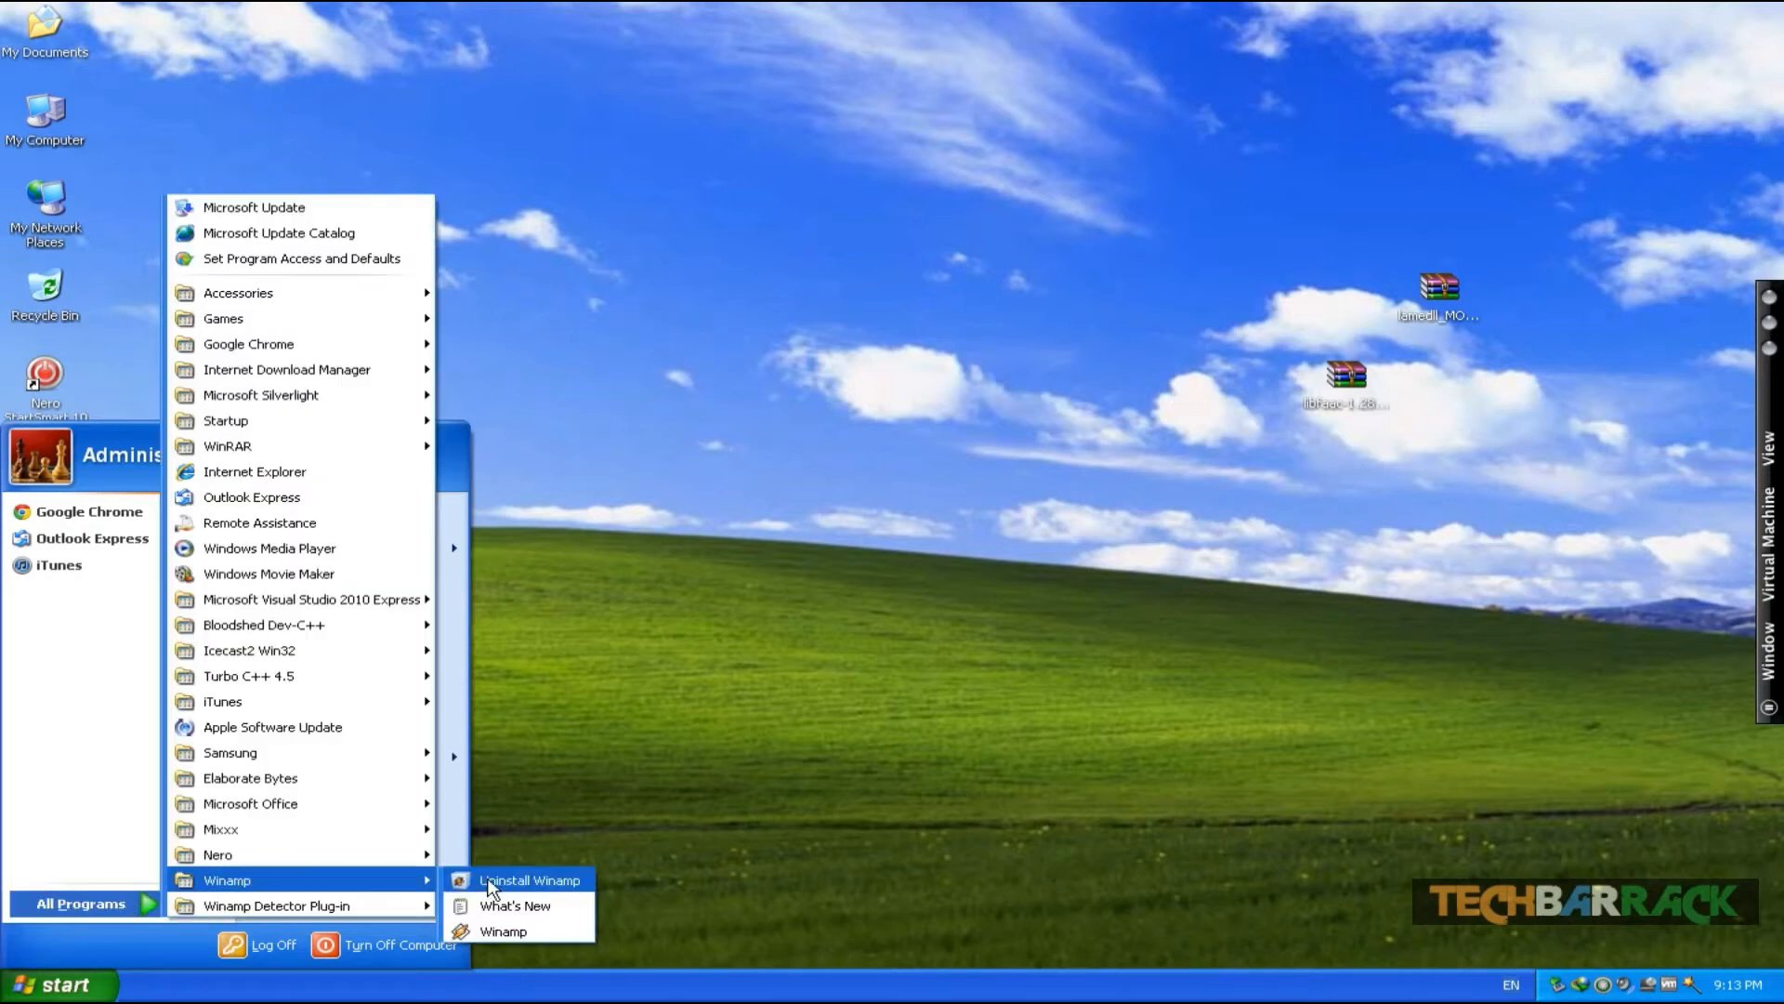
{"action": "left_click", "coordinate": [488, 930]}
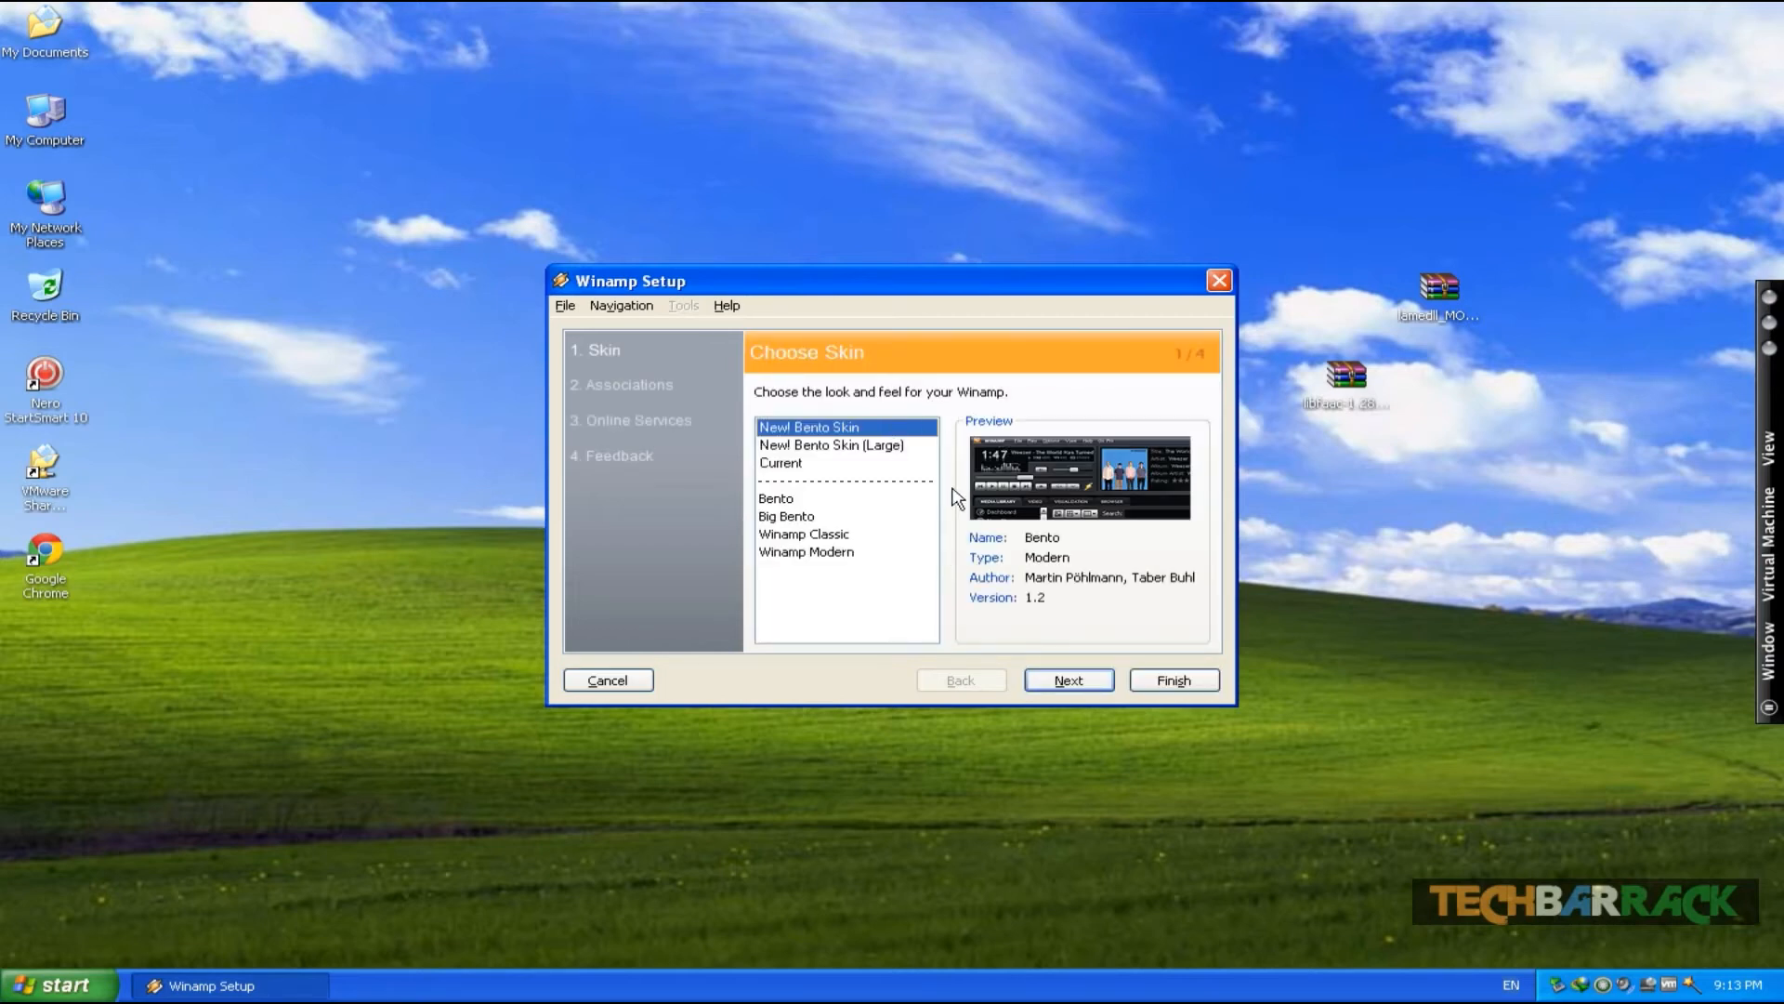
- Go through the Winamp setup wizard, disabling folder context menus and the Winamp Agent, and finish it
{"action": "left_click", "coordinate": [1095, 682]}
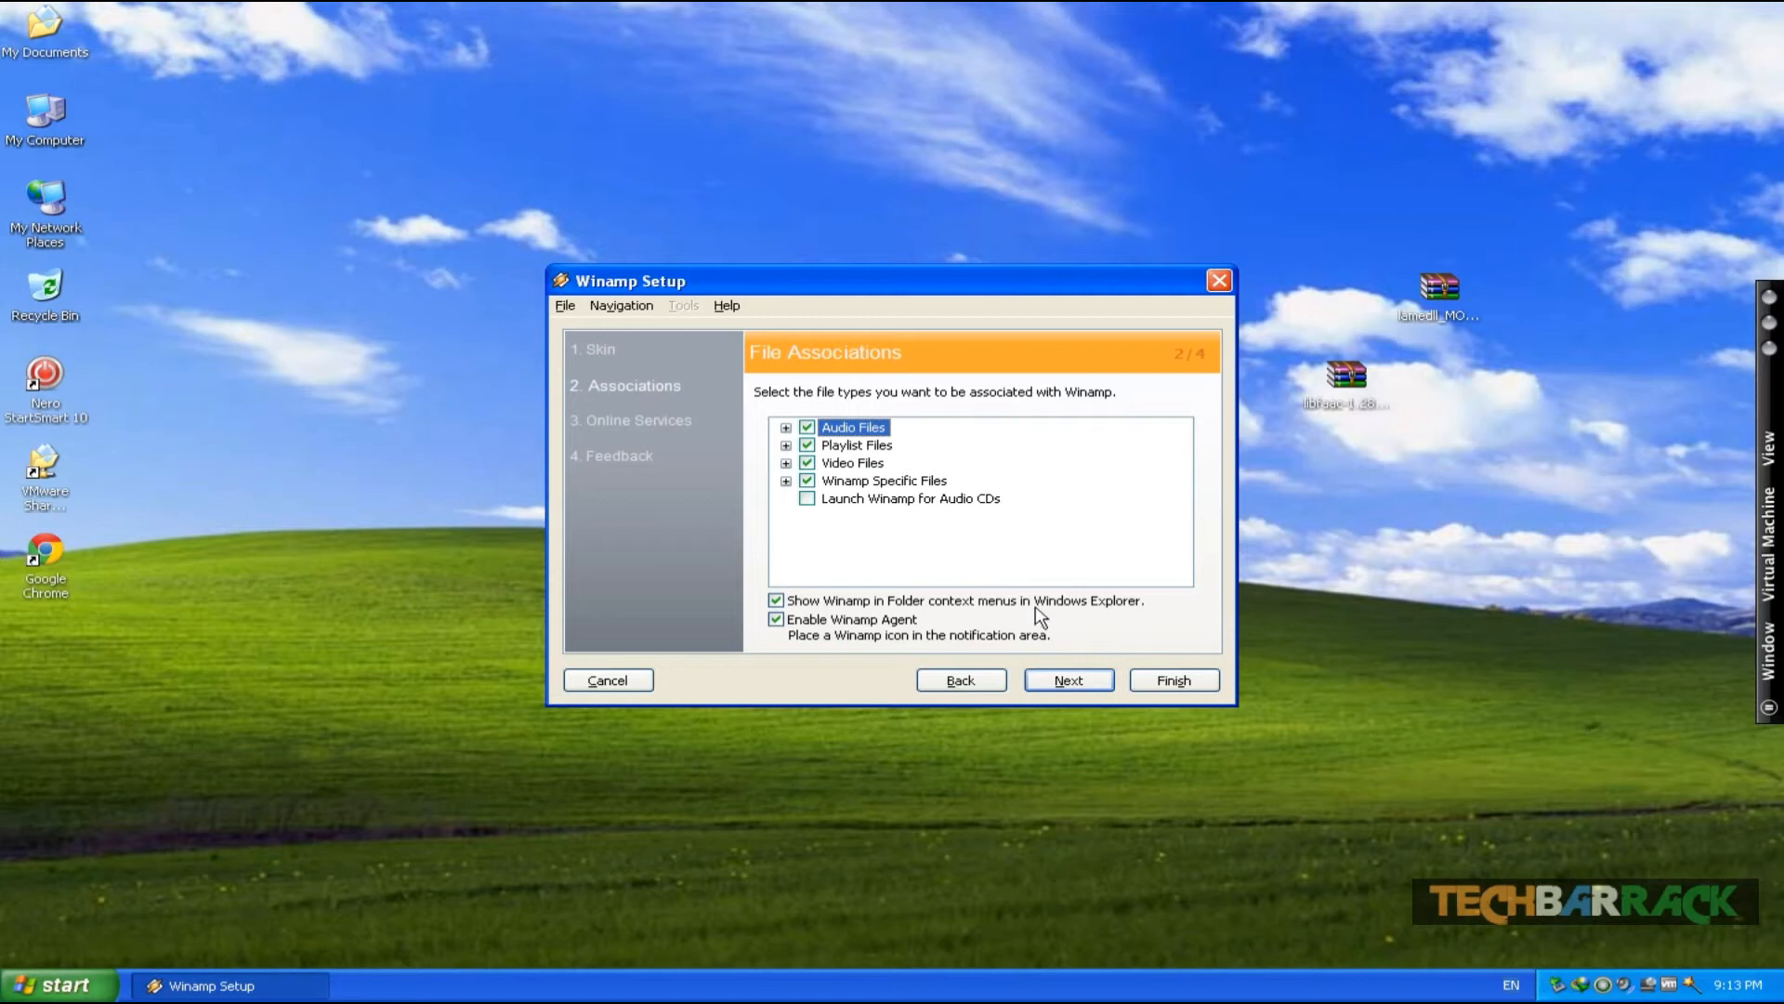
{"action": "left_click", "coordinate": [898, 605]}
{"action": "left_click", "coordinate": [894, 621]}
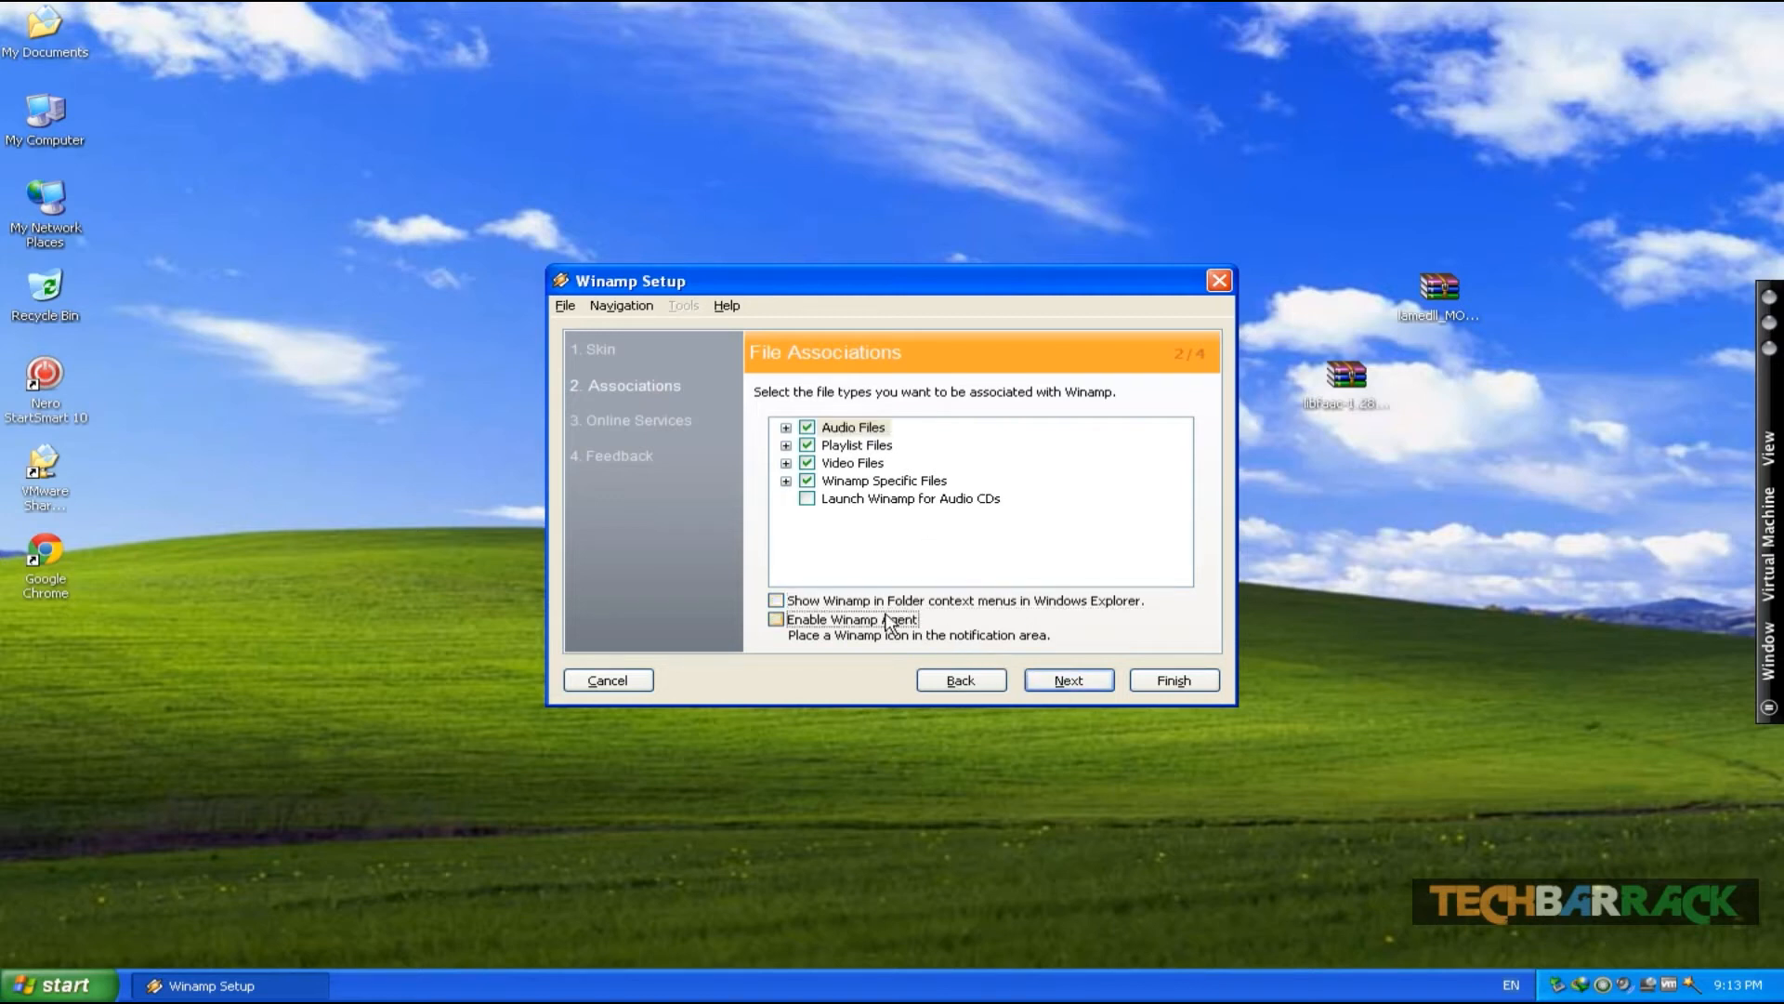
{"action": "left_click", "coordinate": [1071, 682]}
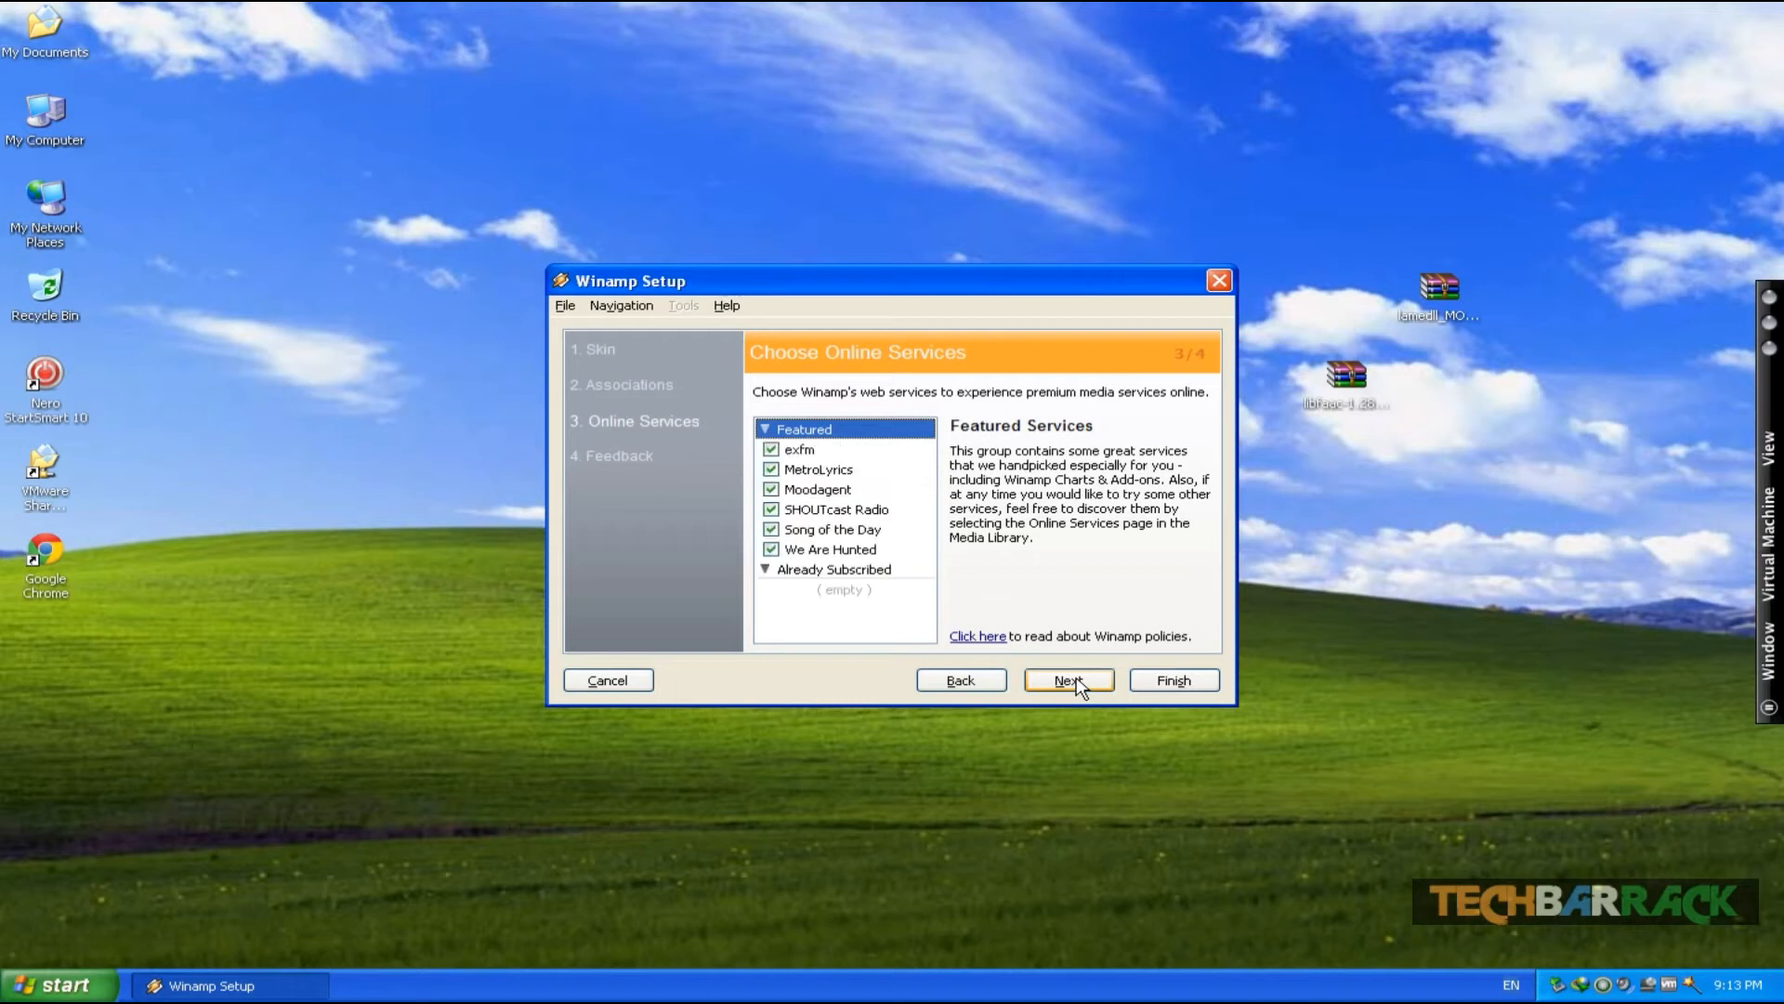
{"action": "left_click", "coordinate": [1070, 682]}
{"action": "left_click", "coordinate": [1170, 687]}
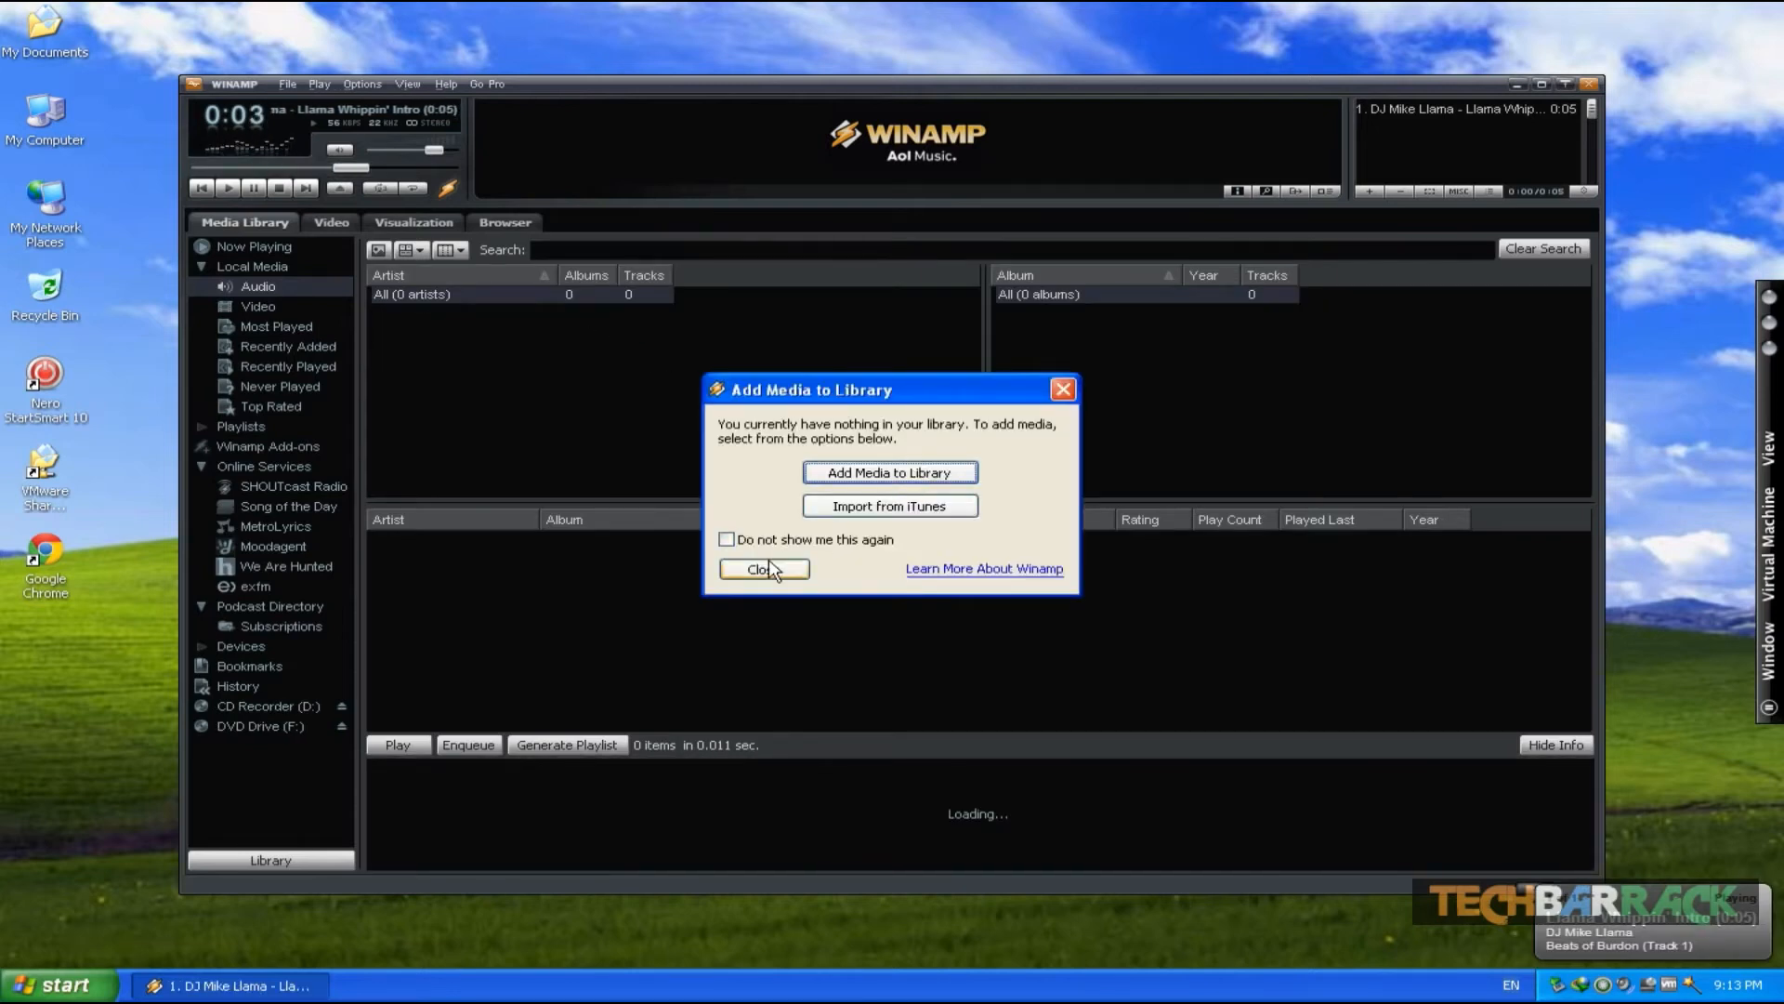
- Add the My Music folder to the Winamp media library and close the add-media dialog
{"action": "left_click", "coordinate": [888, 474]}
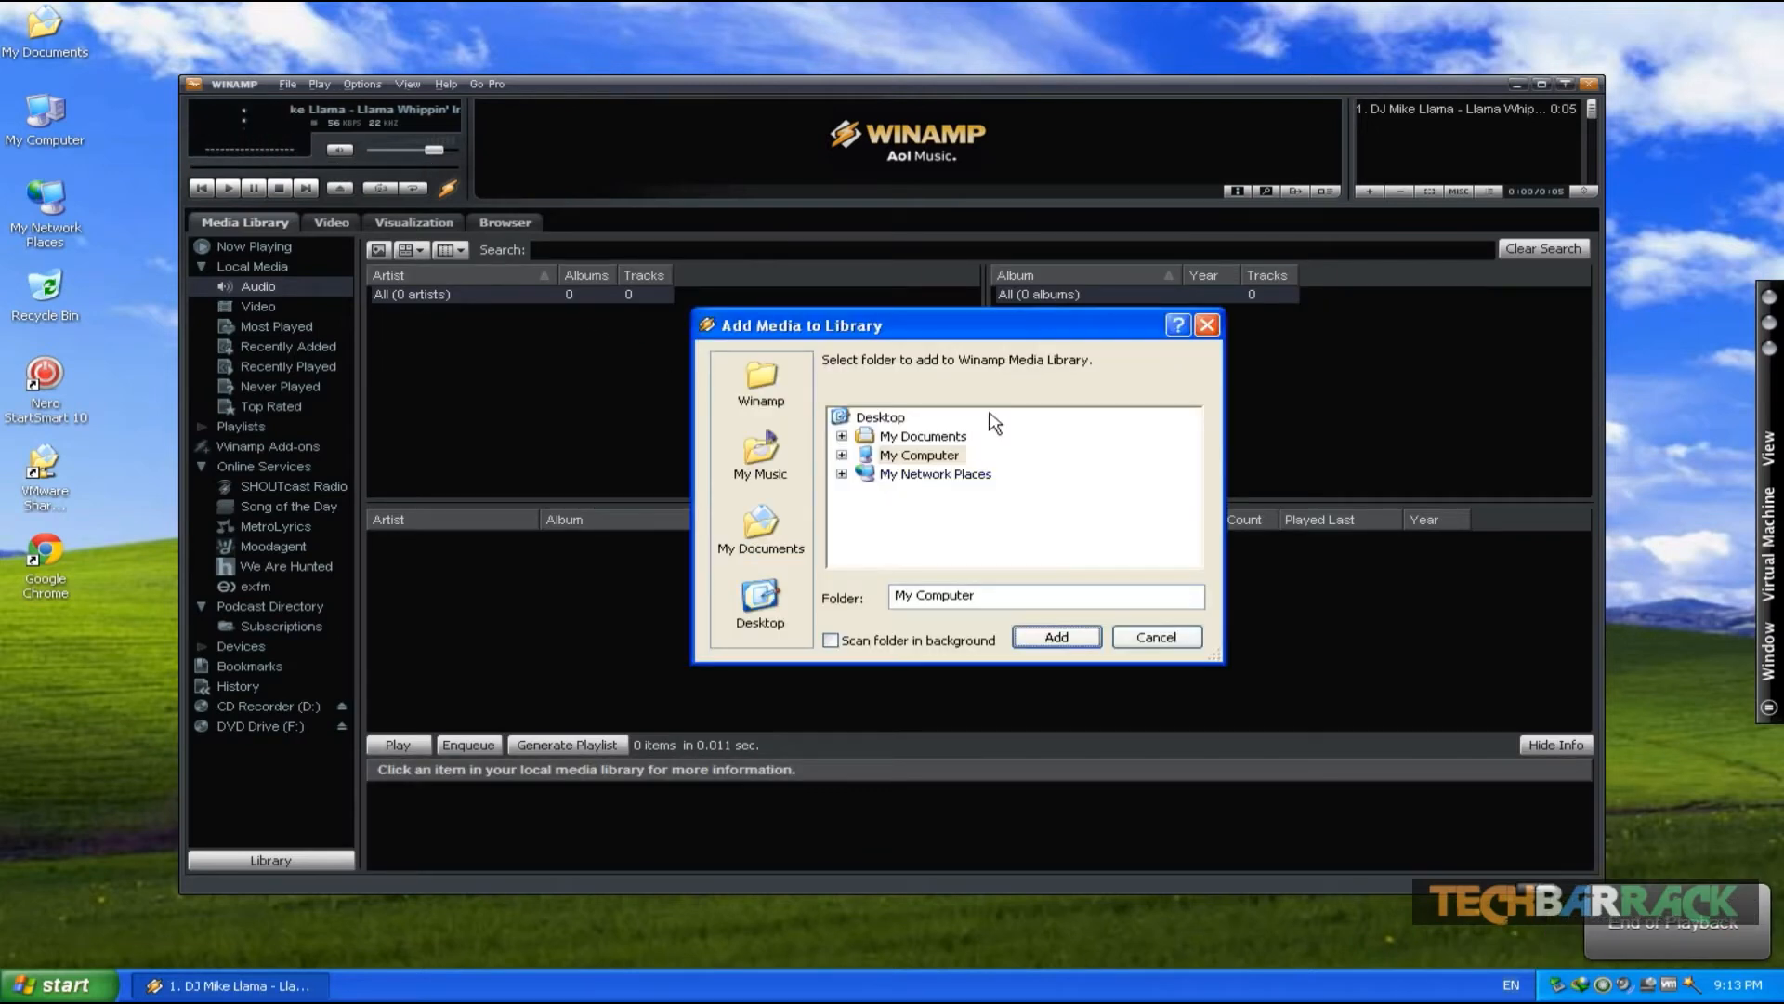
{"action": "left_click", "coordinate": [757, 460]}
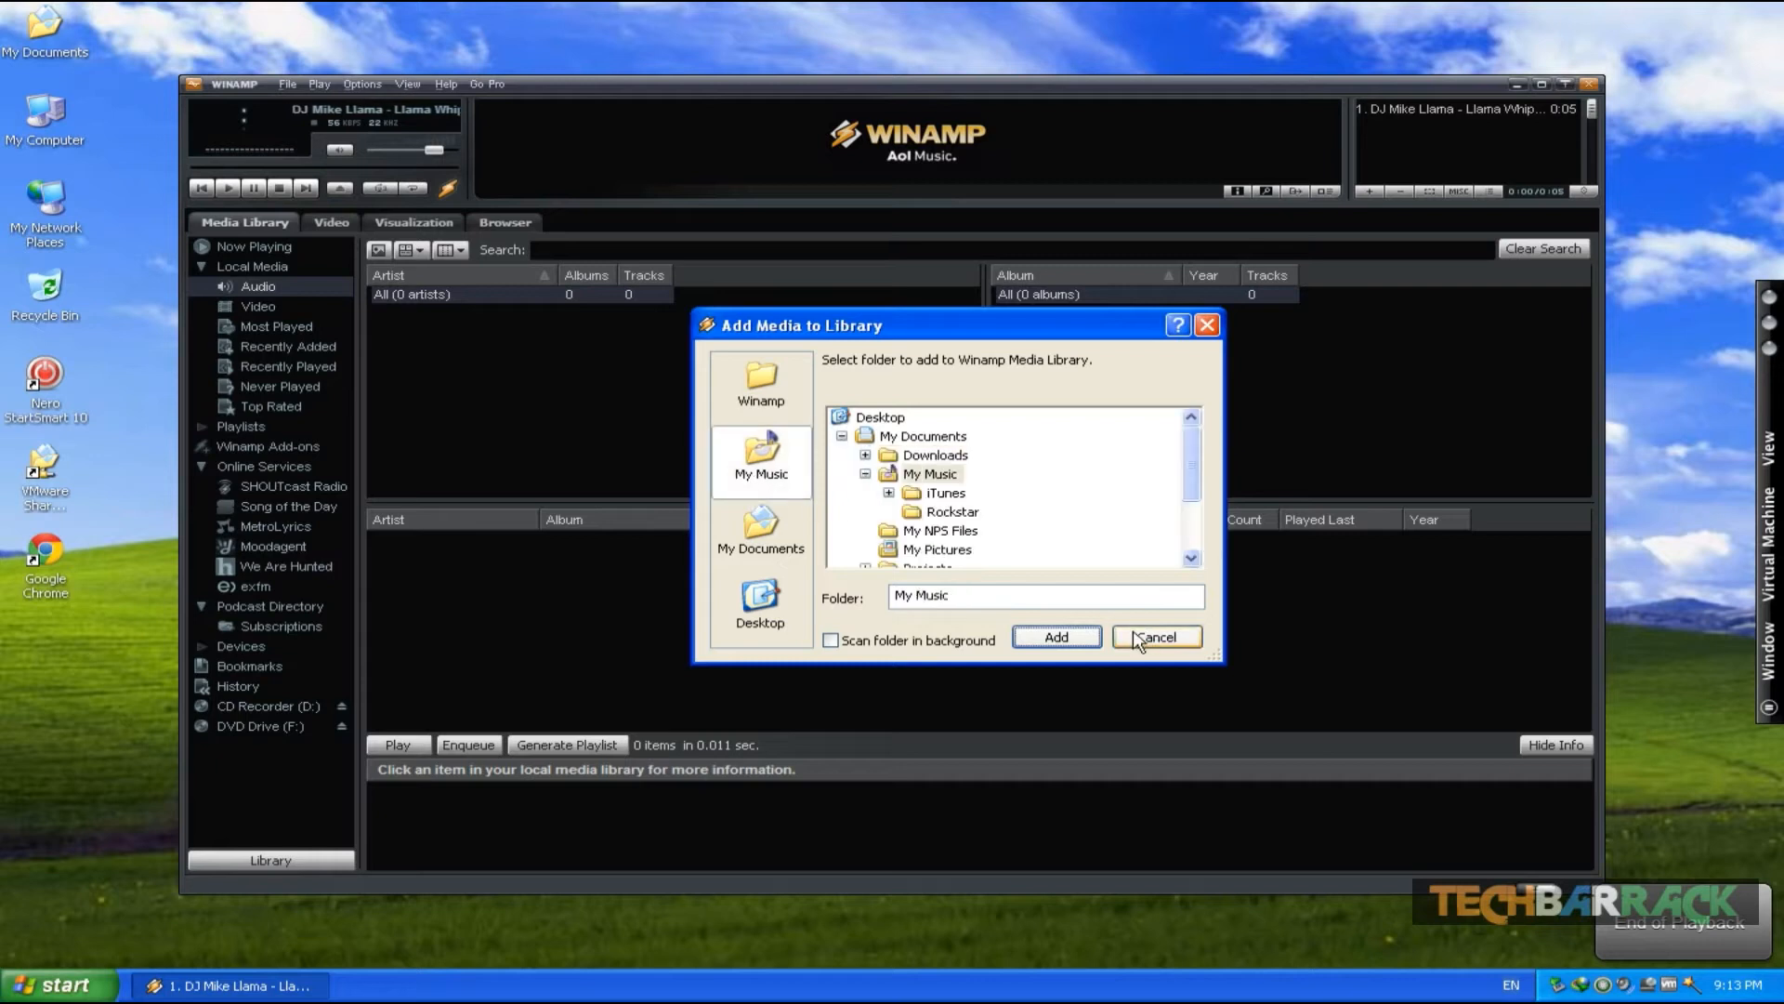
{"action": "left_click", "coordinate": [1050, 638]}
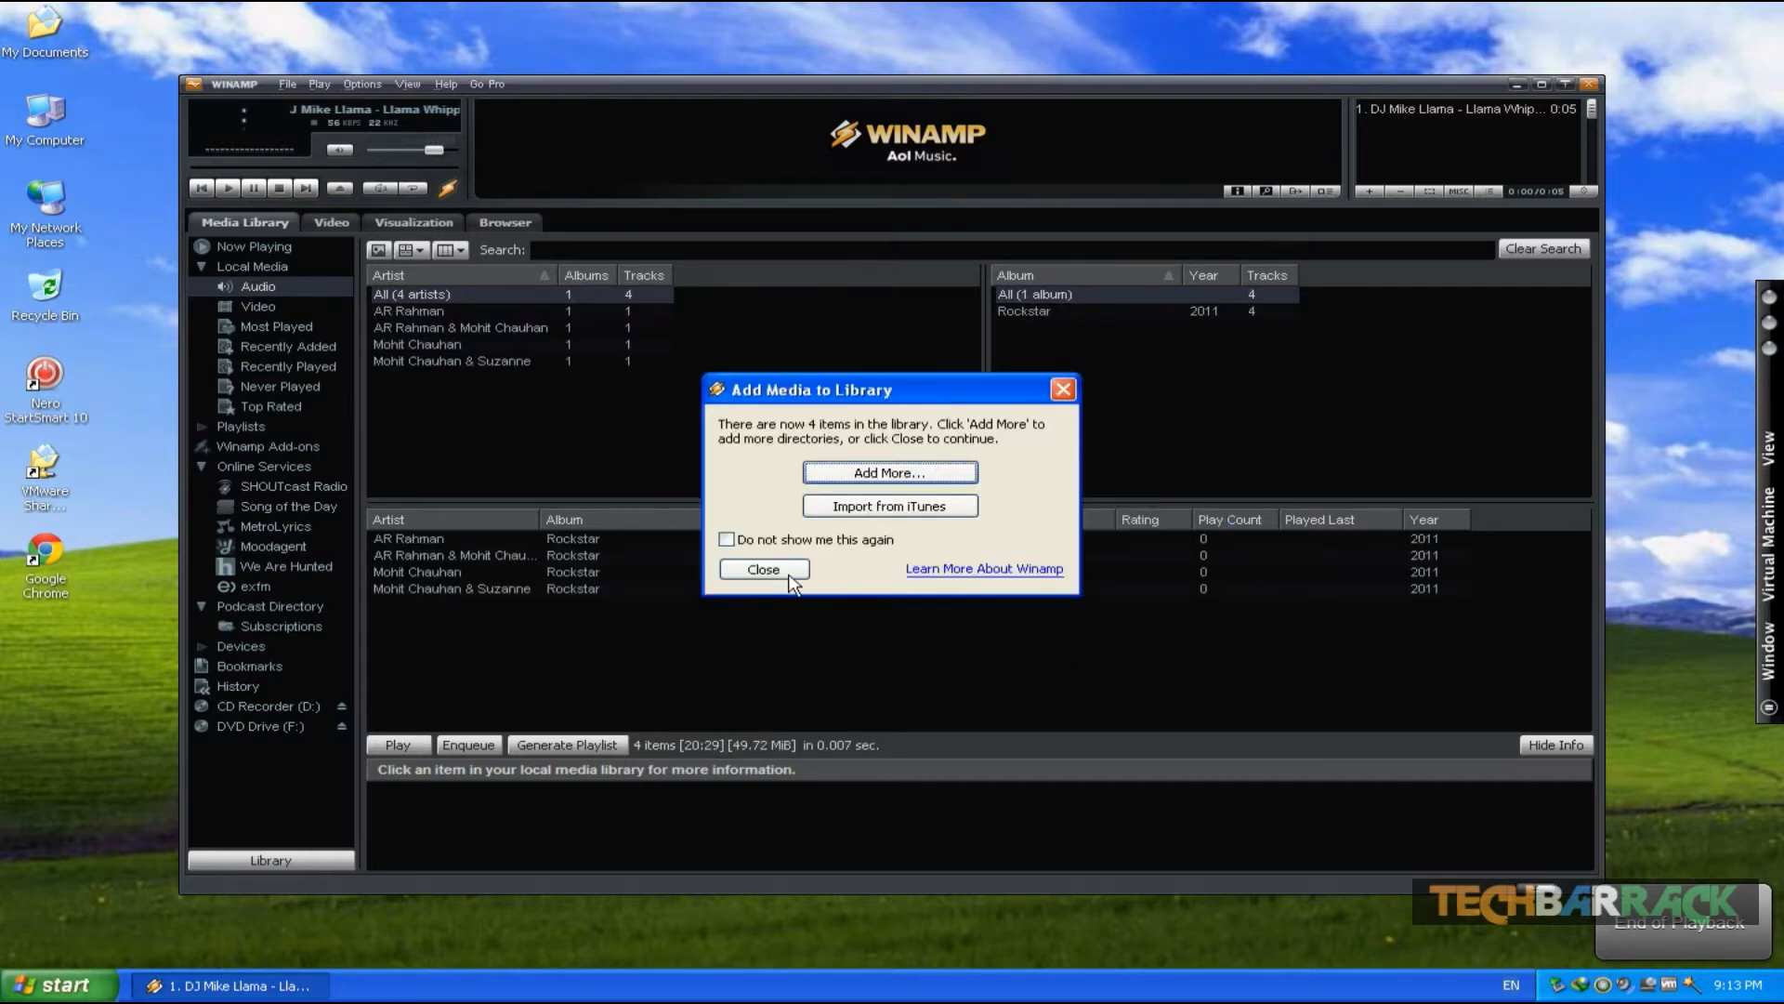
{"action": "left_click", "coordinate": [1070, 382]}
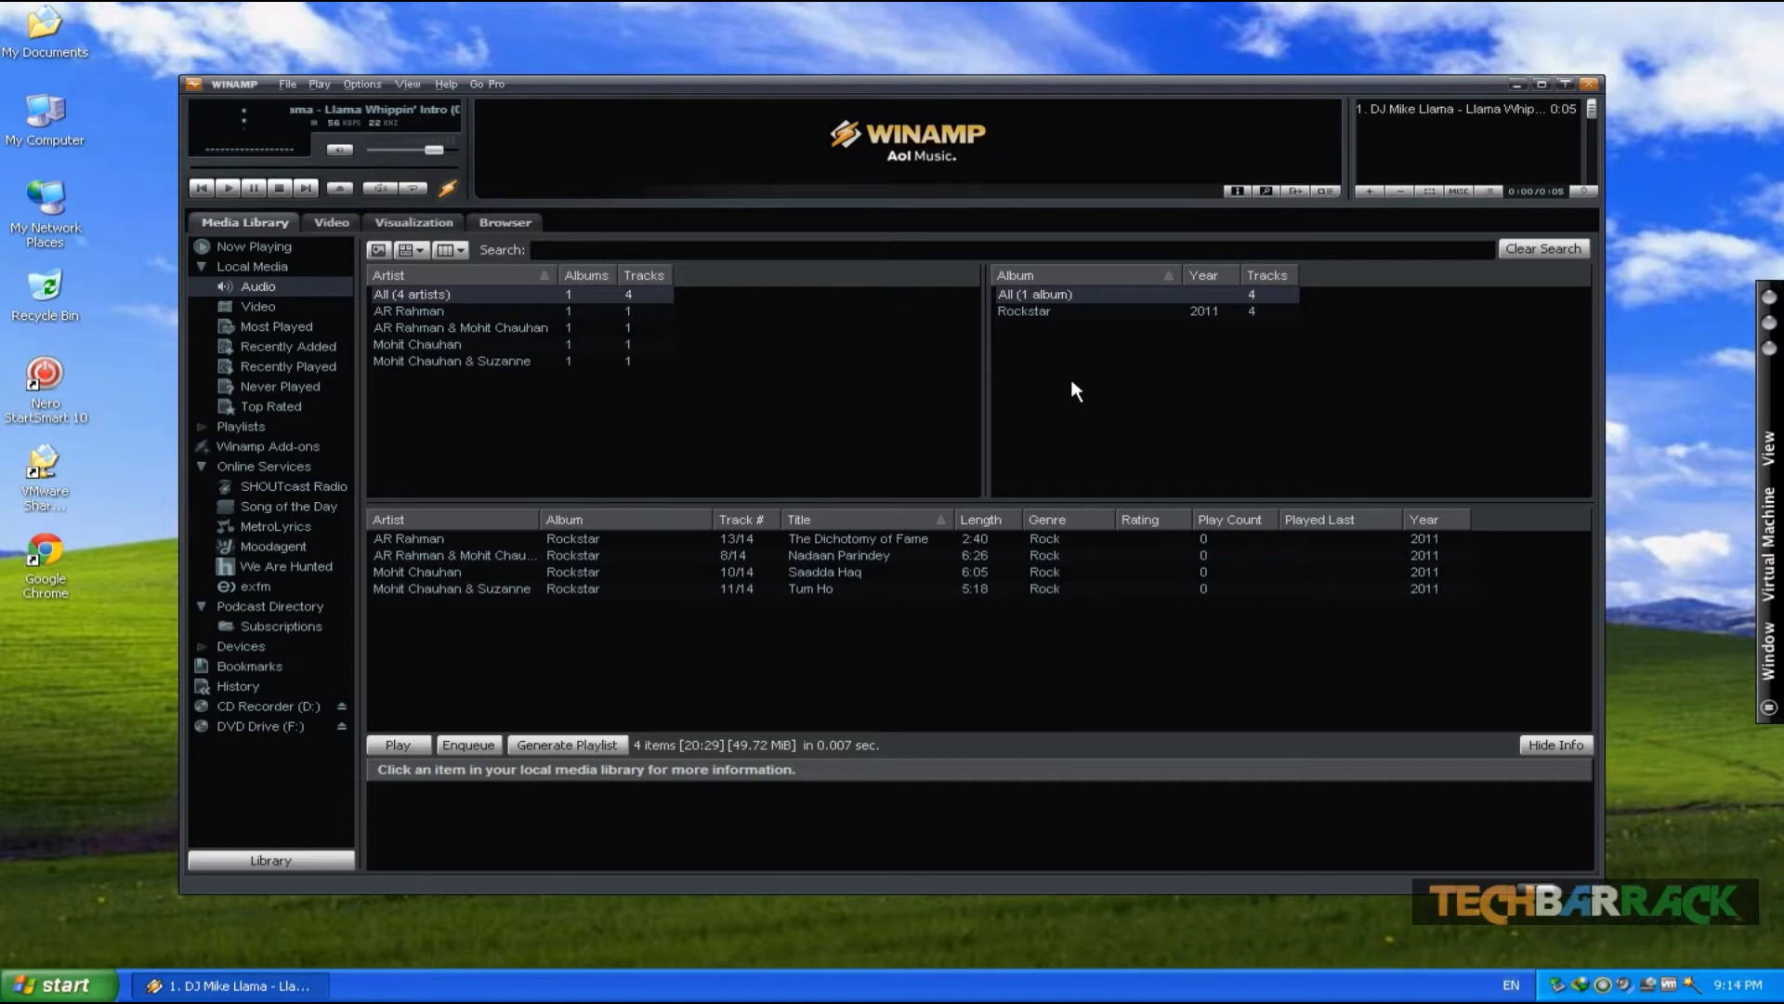
- Open Winamp preferences and activate edcast DSP v3 as the DSP/Effect plug-in
{"action": "right_click", "coordinate": [583, 699]}
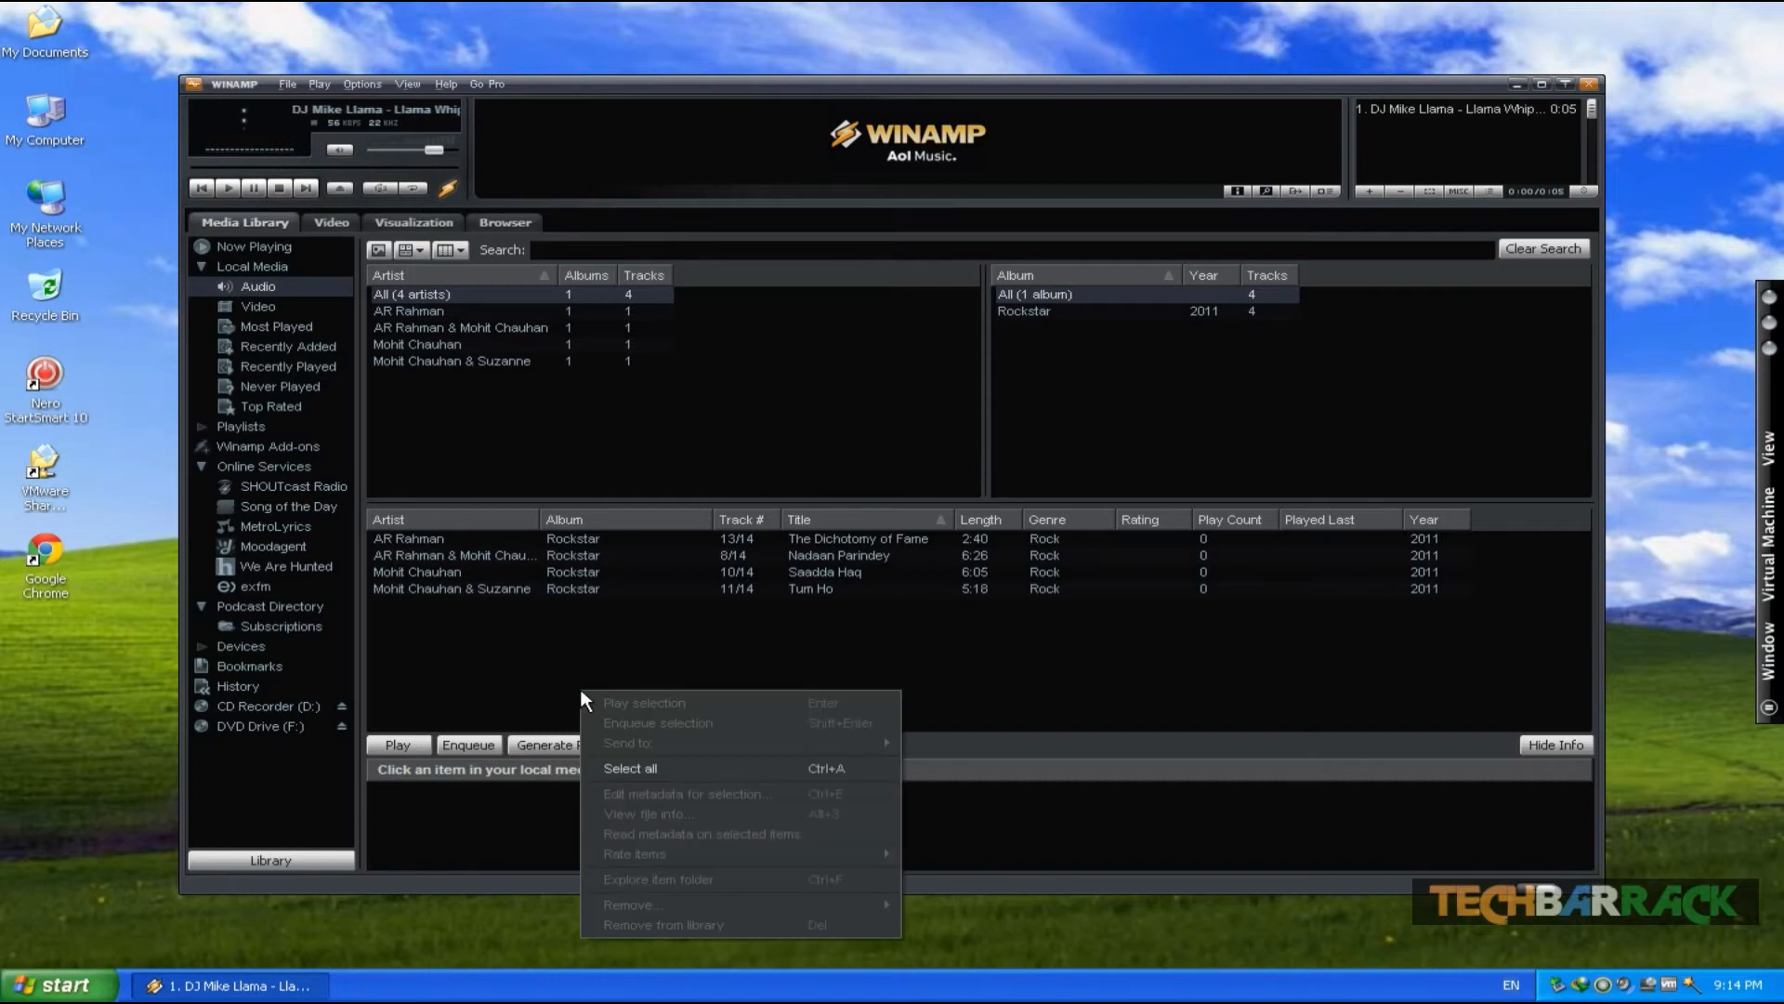
{"action": "left_click", "coordinate": [536, 687]}
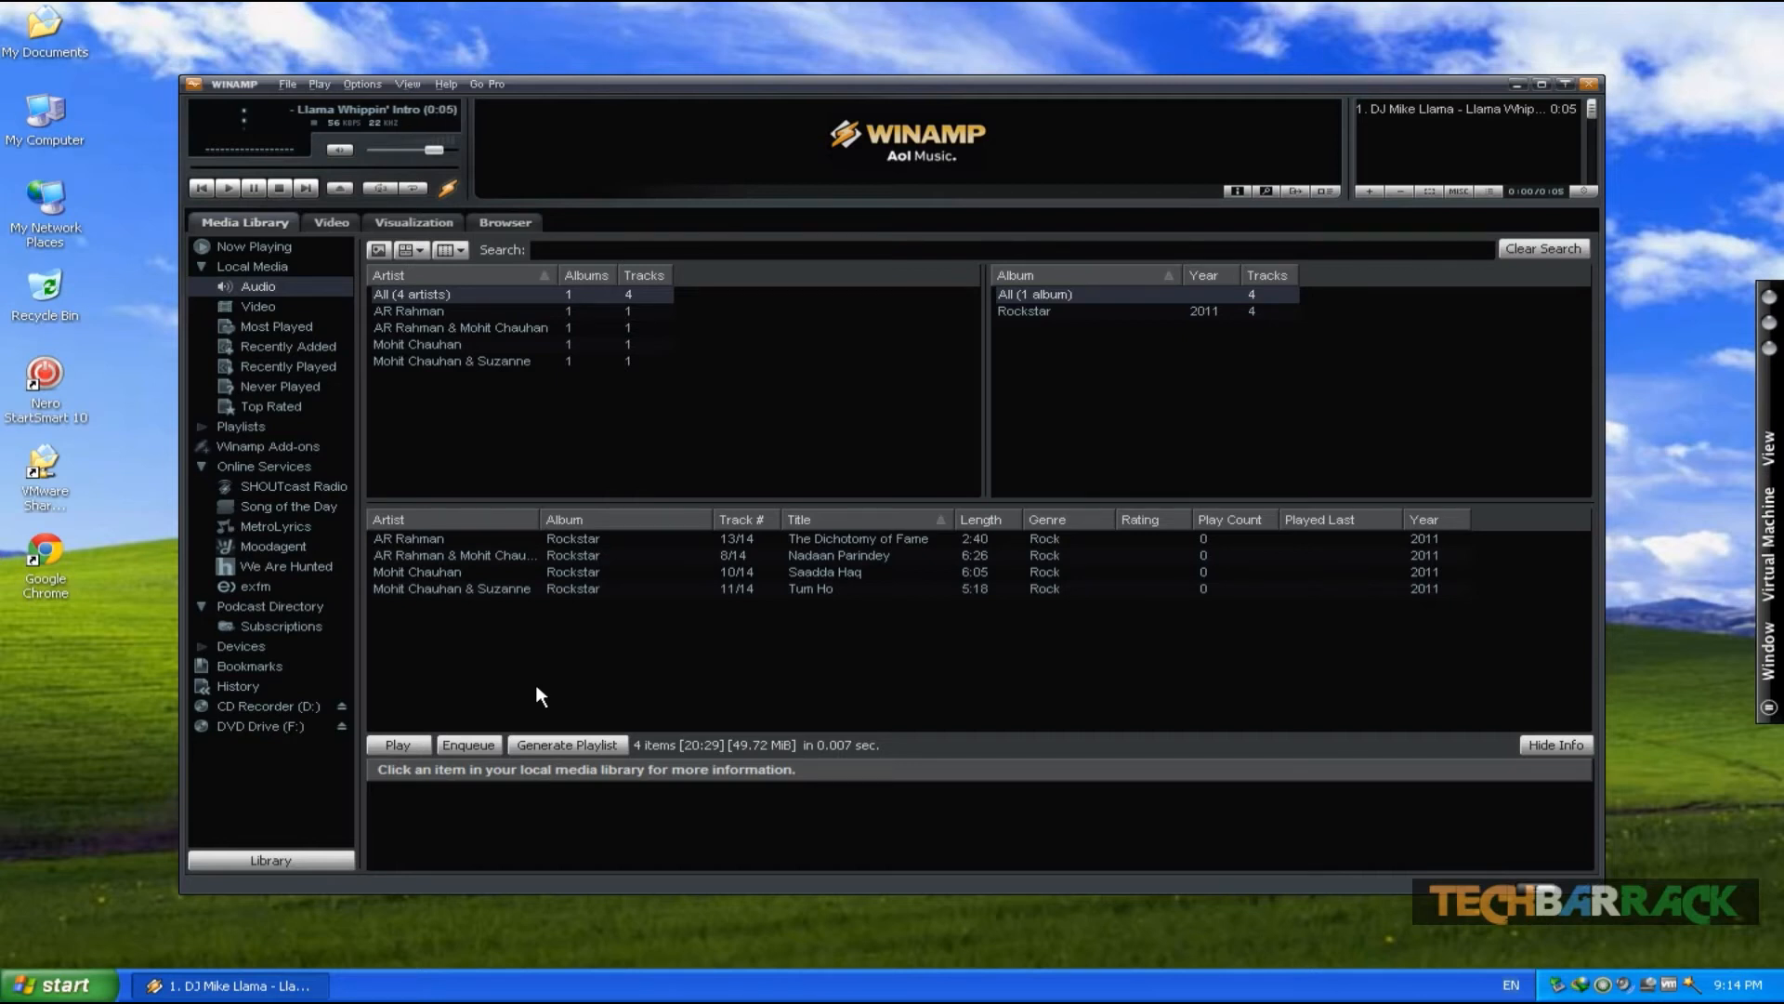
{"action": "key", "text": "ctrl+p"}
{"action": "left_click_drag", "start_coordinate": [387, 98], "coordinate": [812, 70]}
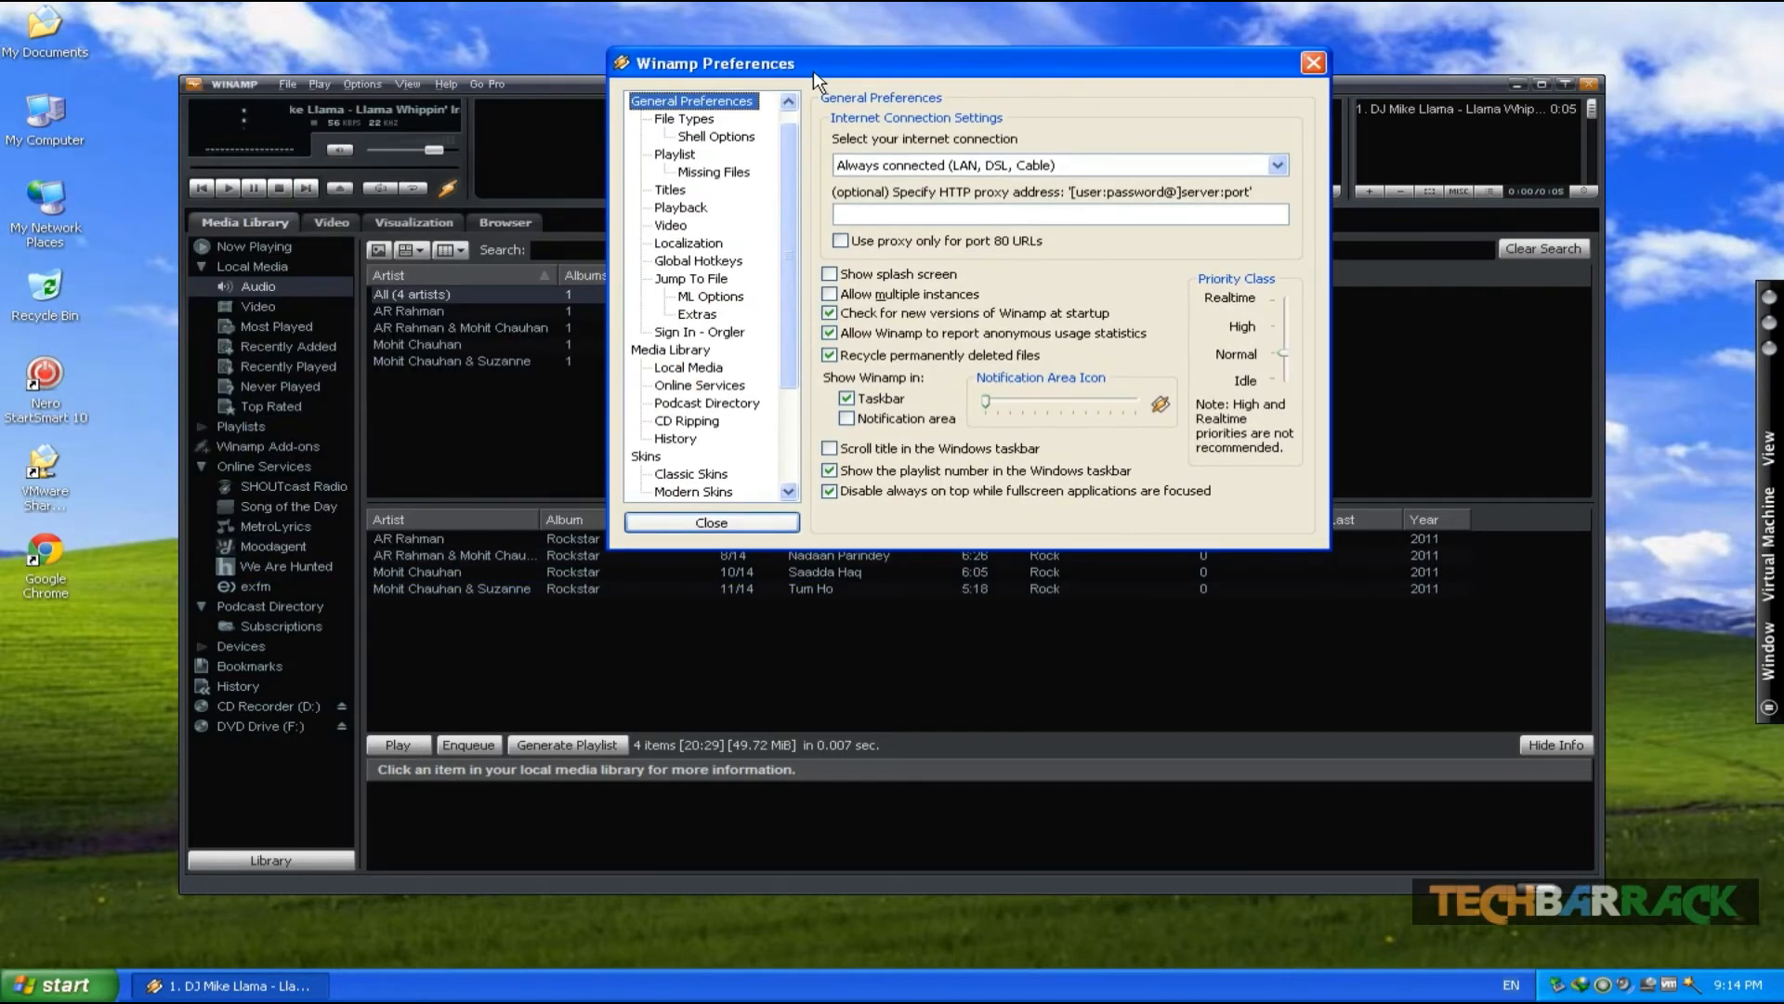
{"action": "scroll", "coordinate": [711, 223], "scroll_direction": "down", "scroll_amount": 2}
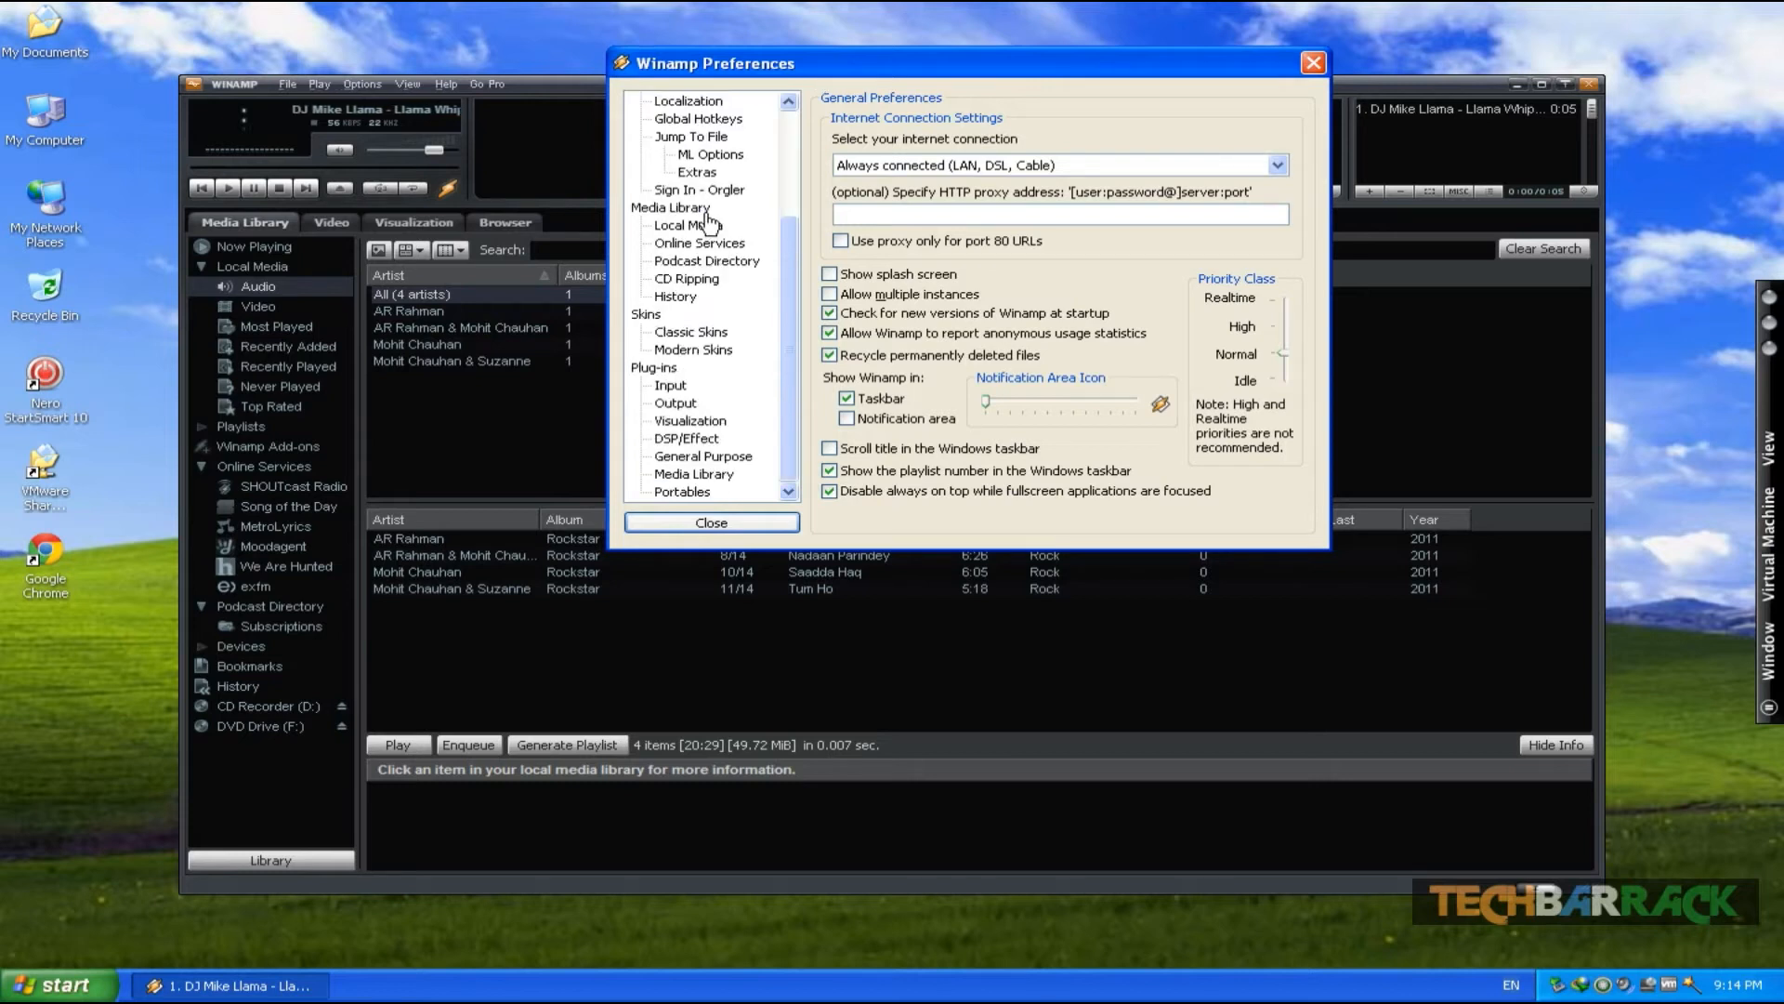
{"action": "left_click", "coordinate": [693, 439]}
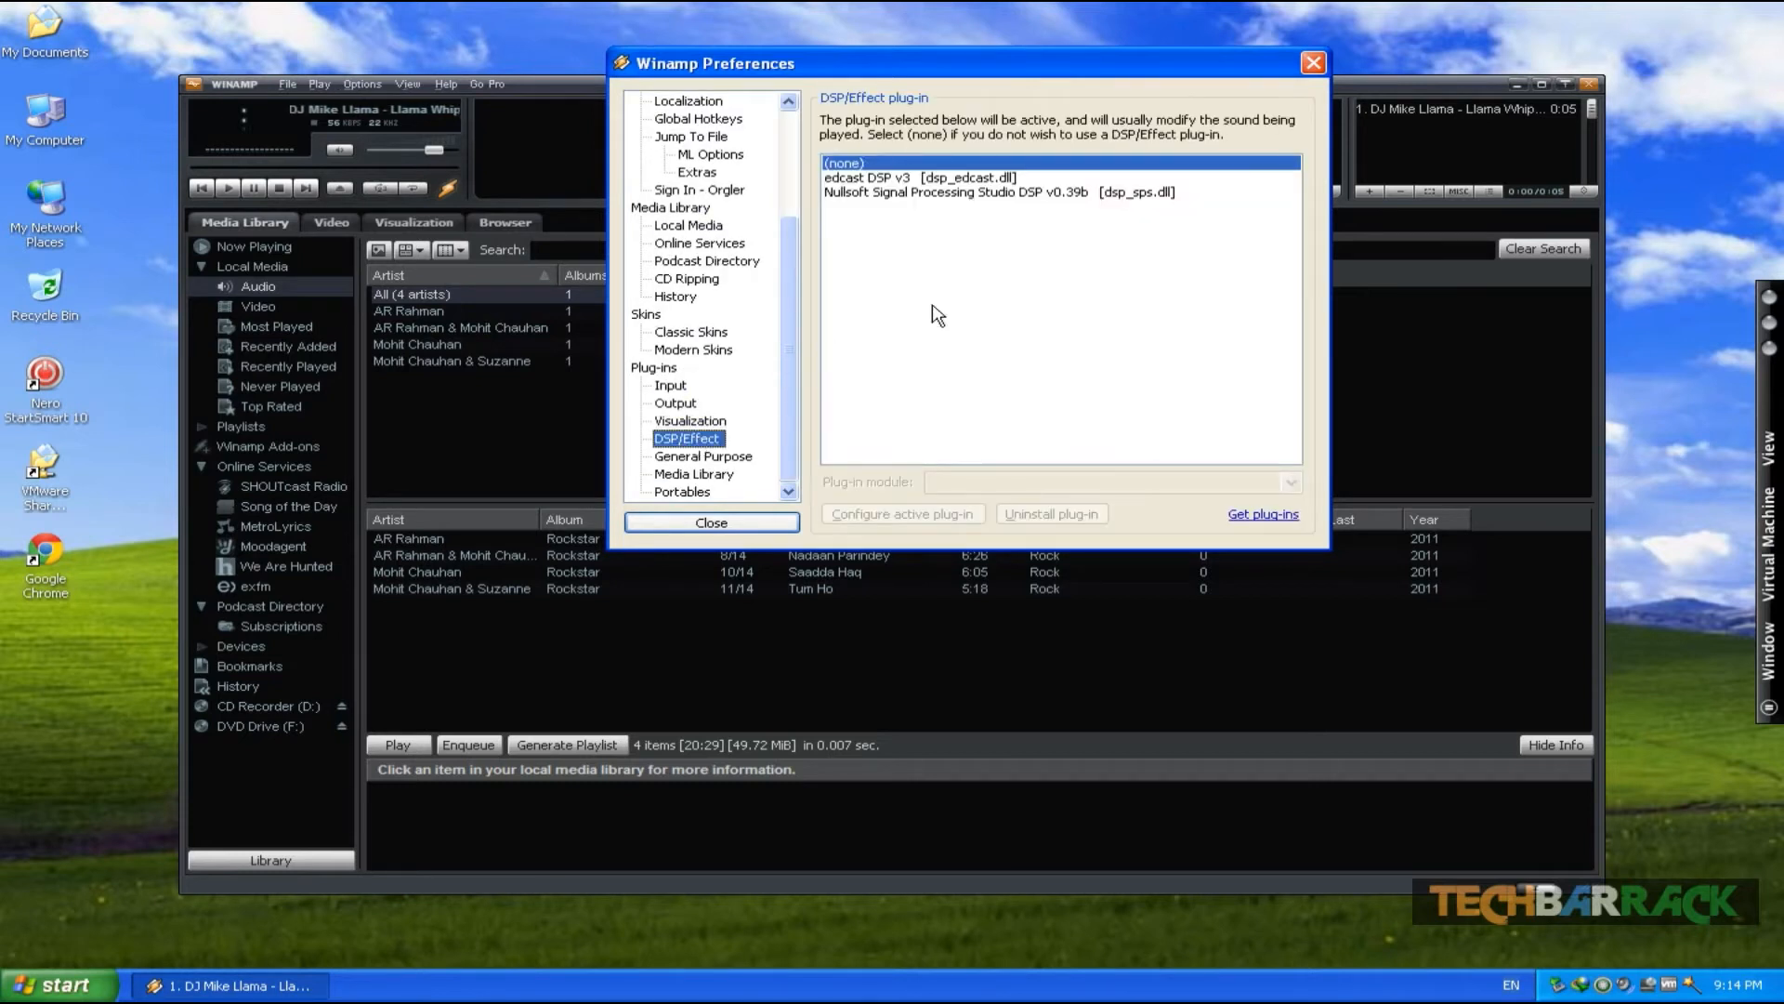
{"action": "left_click", "coordinate": [936, 178]}
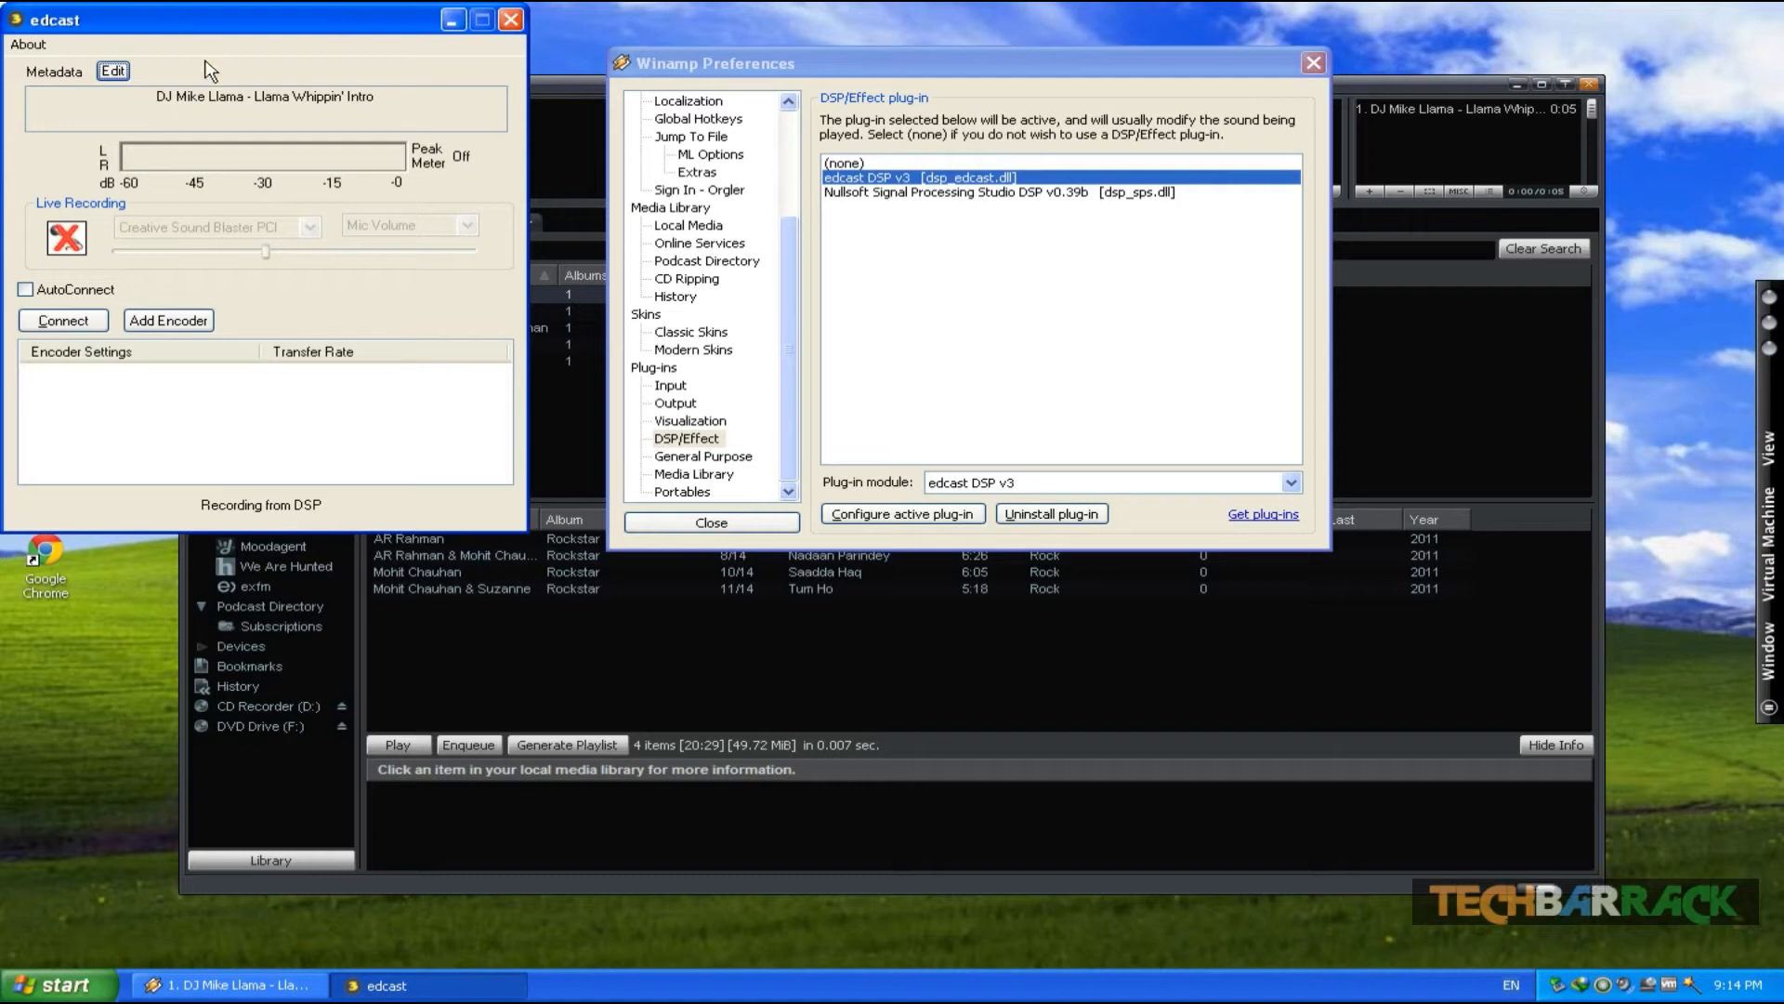
- Add a new encoder in the edcast window and select it
{"action": "left_click", "coordinate": [202, 325]}
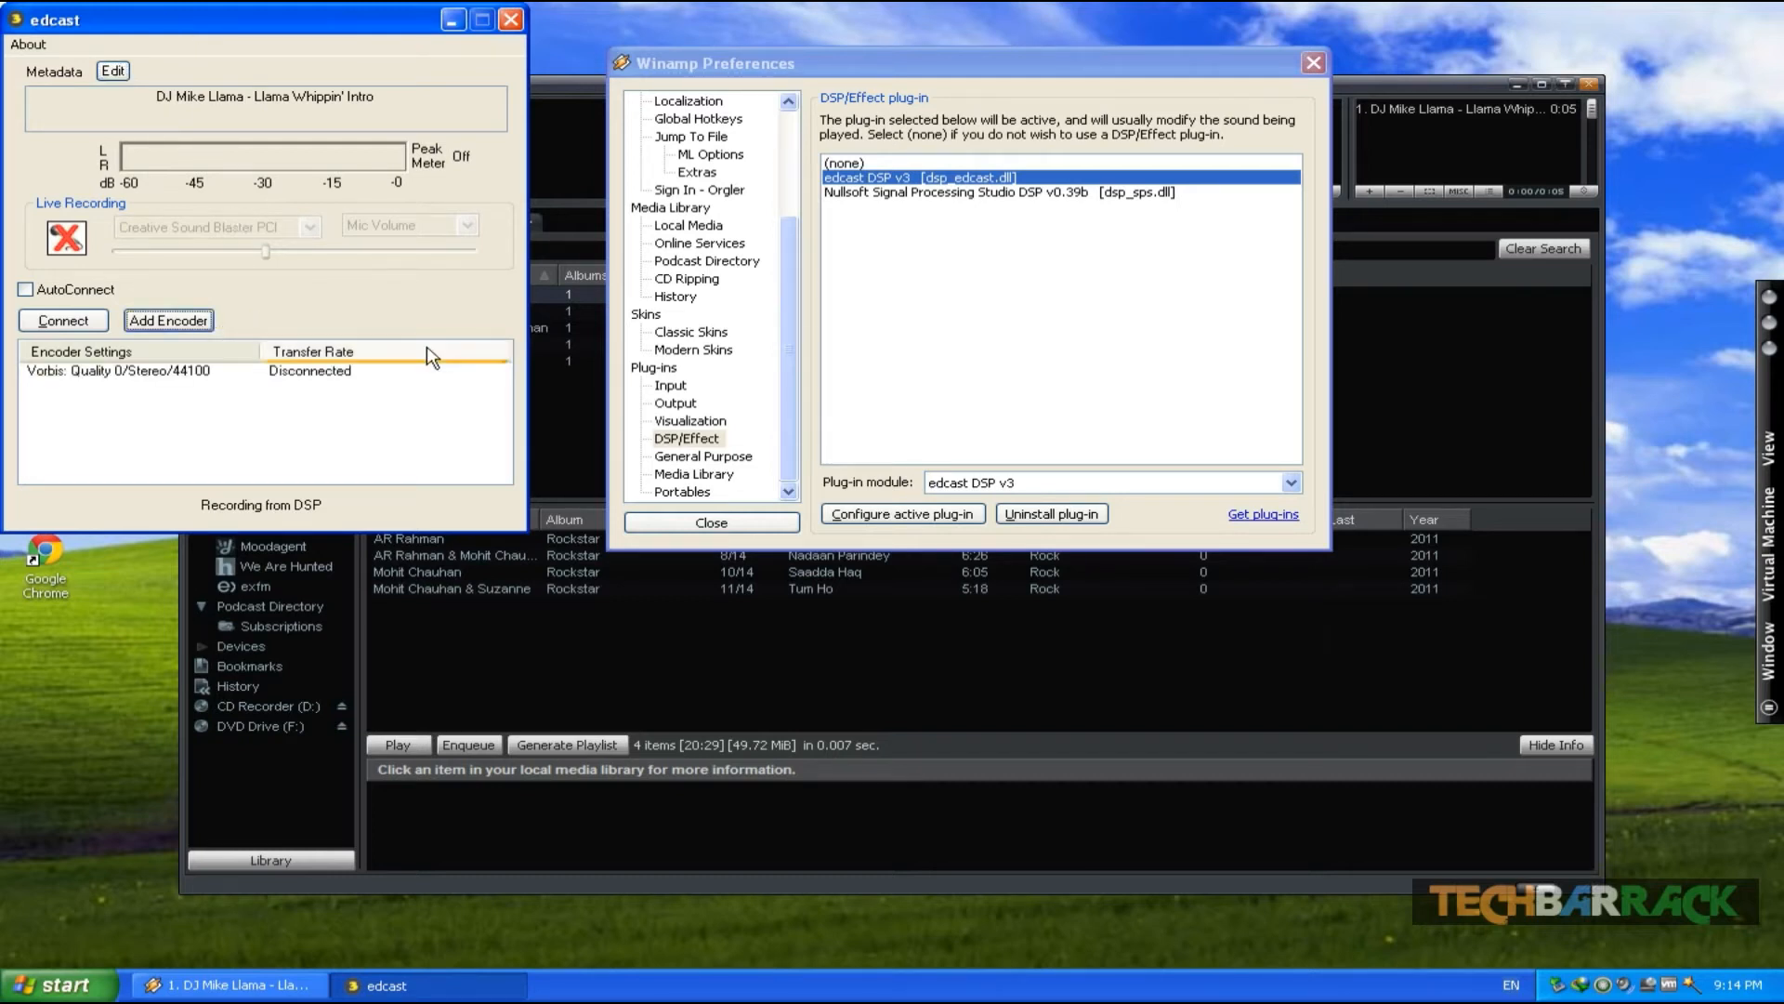
{"action": "left_click", "coordinate": [176, 372]}
- Open Google Chrome and go to caster.fm
{"action": "left_click", "coordinate": [66, 752]}
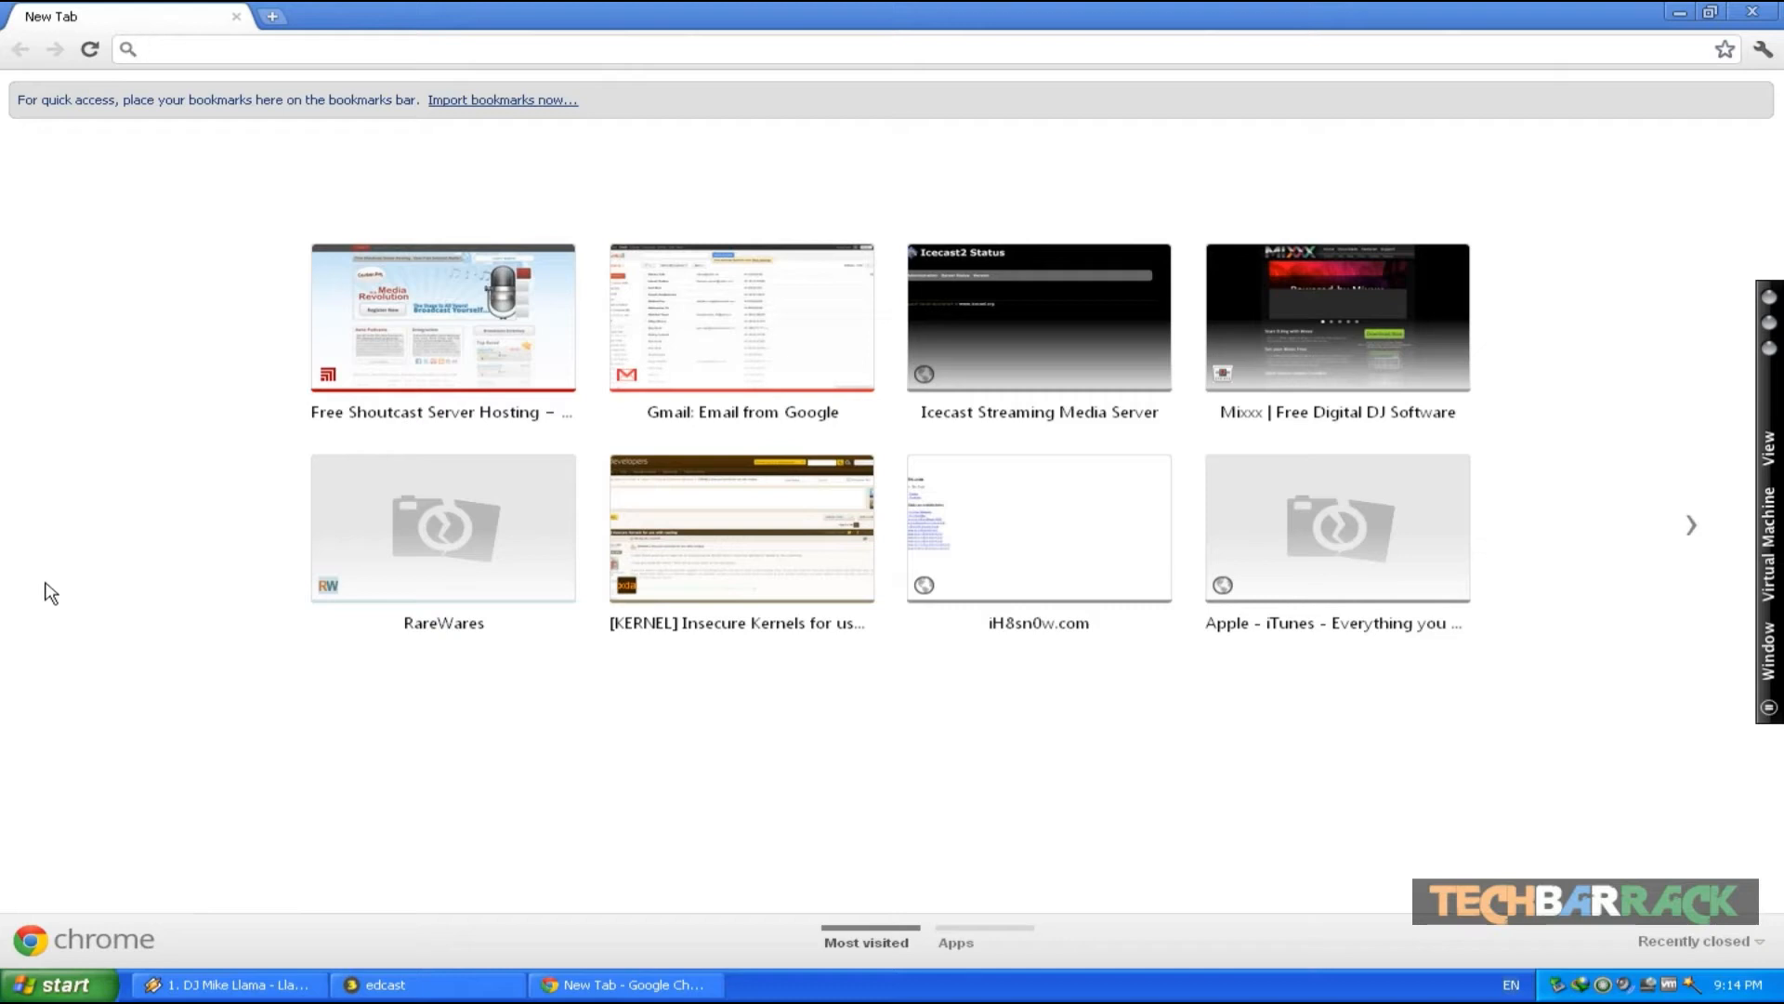
{"action": "type", "text": "caster.fm"}
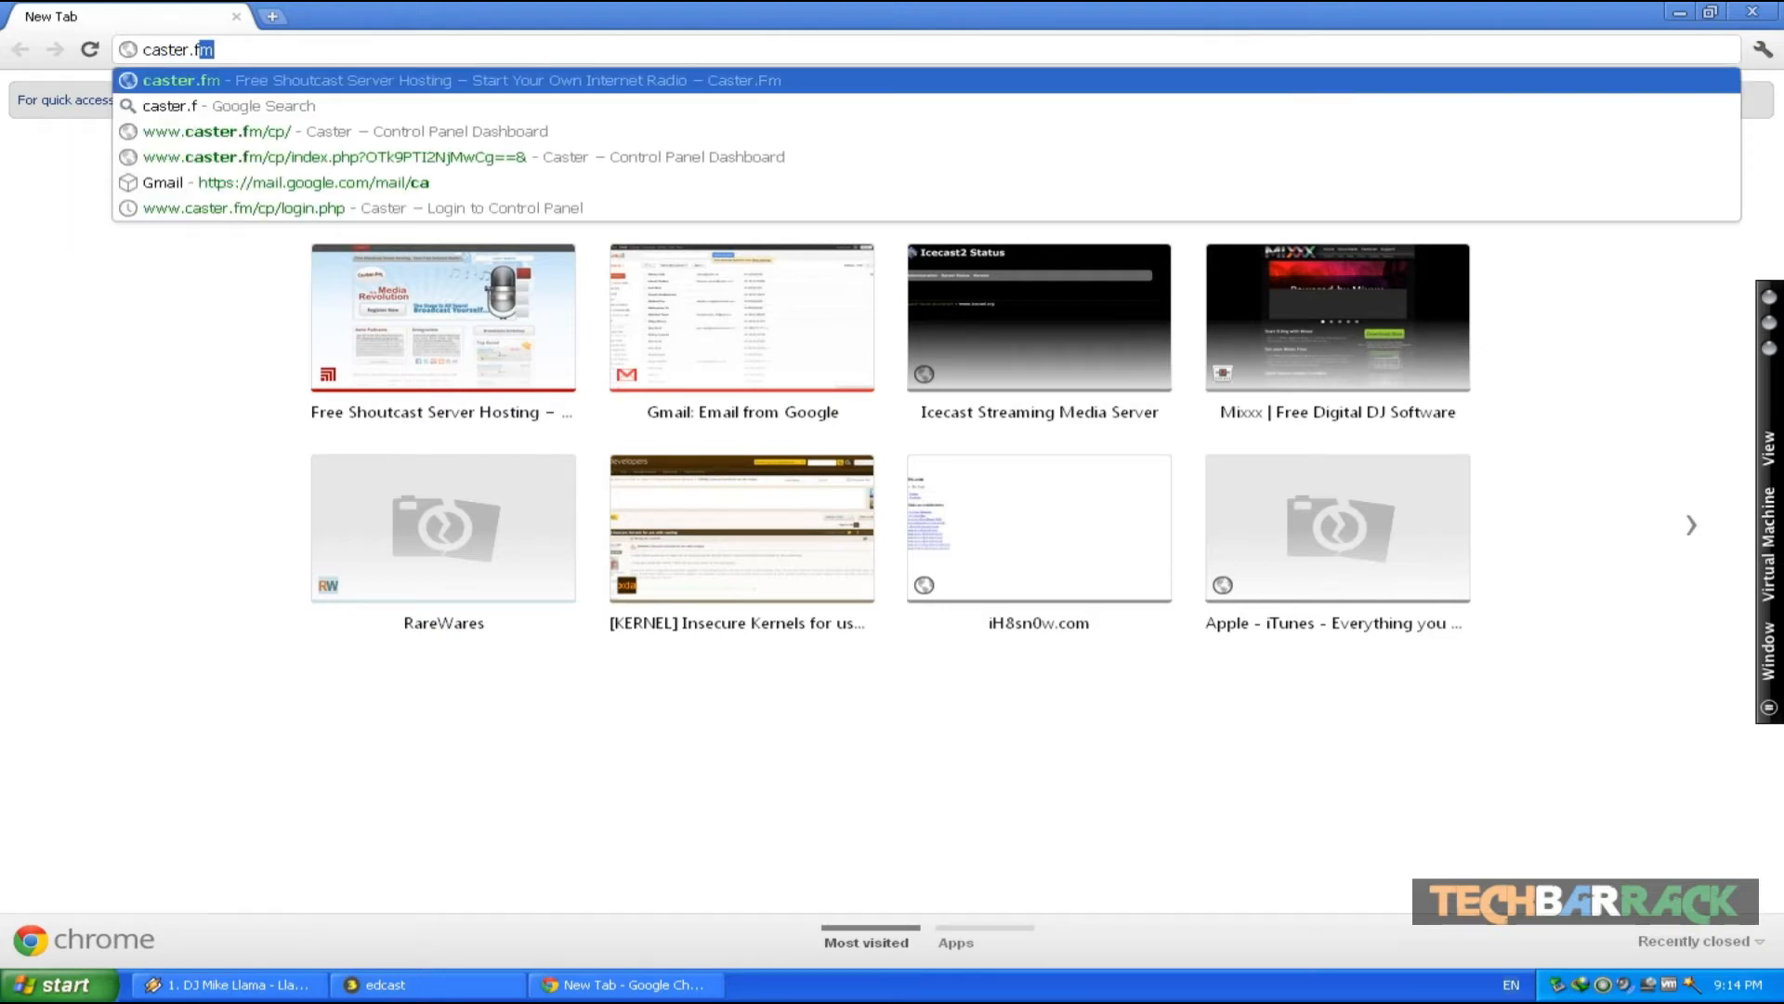
{"action": "key", "text": "Return"}
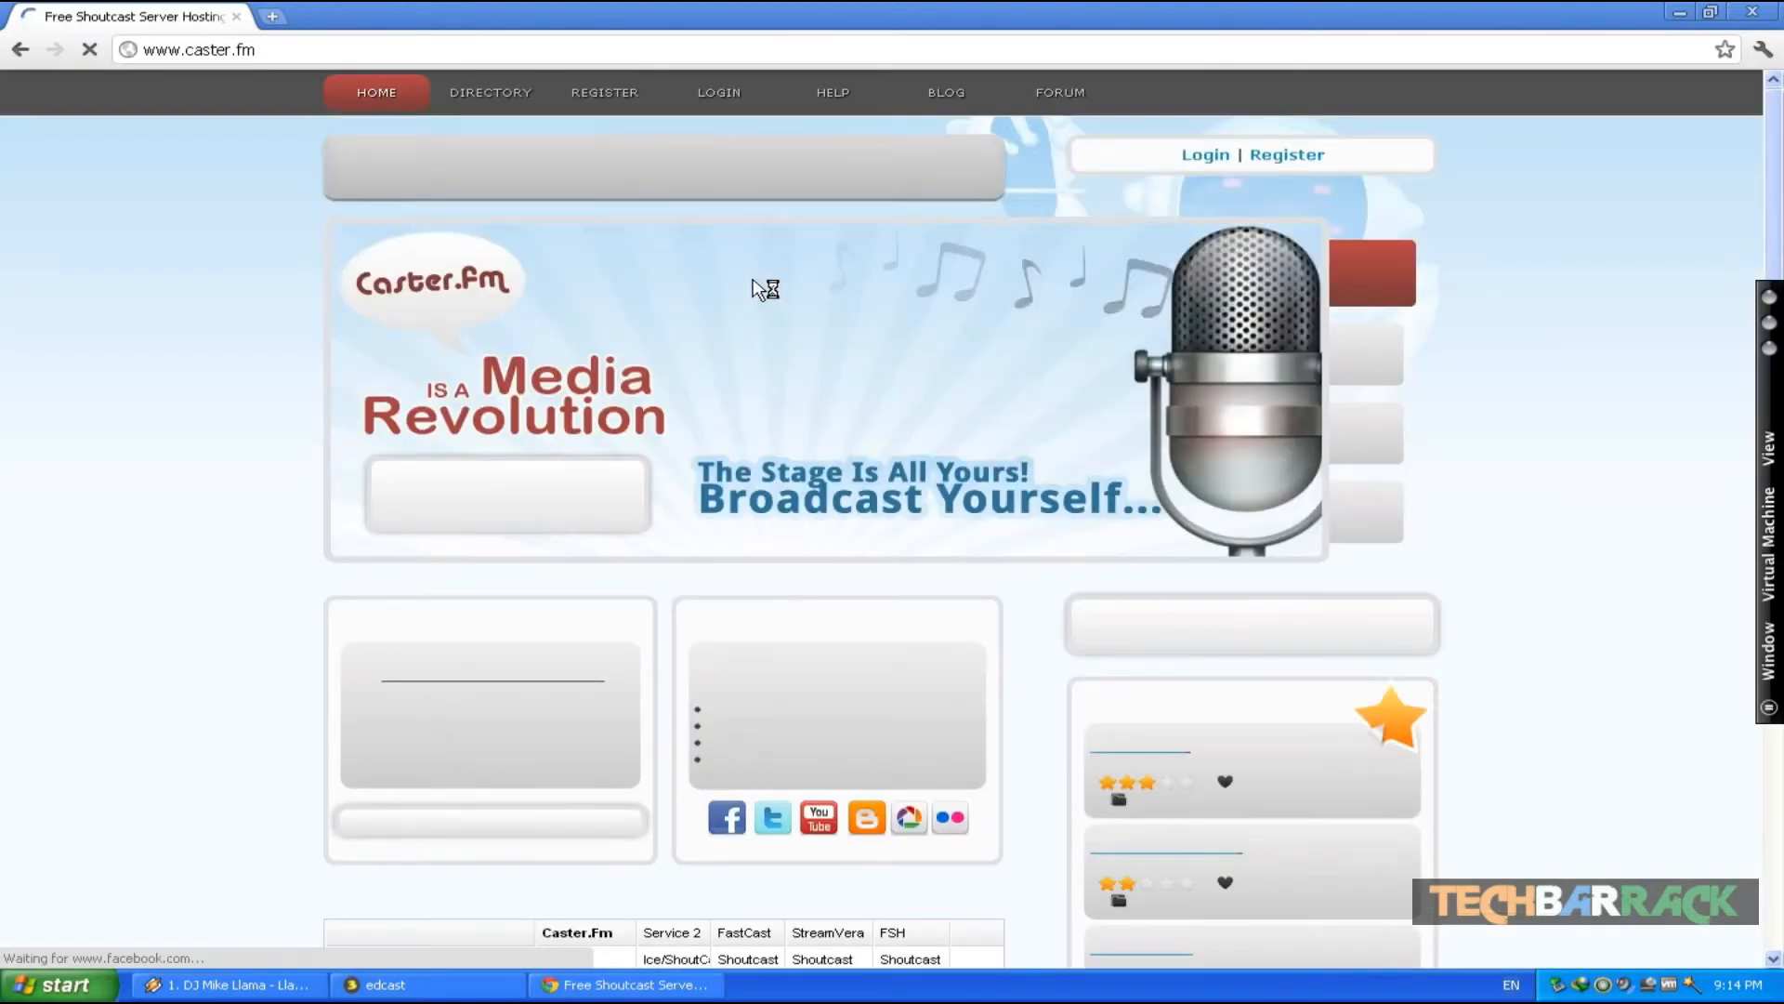
- Log in to the Caster.fm control panel, entering the image verification text
{"action": "left_click", "coordinate": [718, 109]}
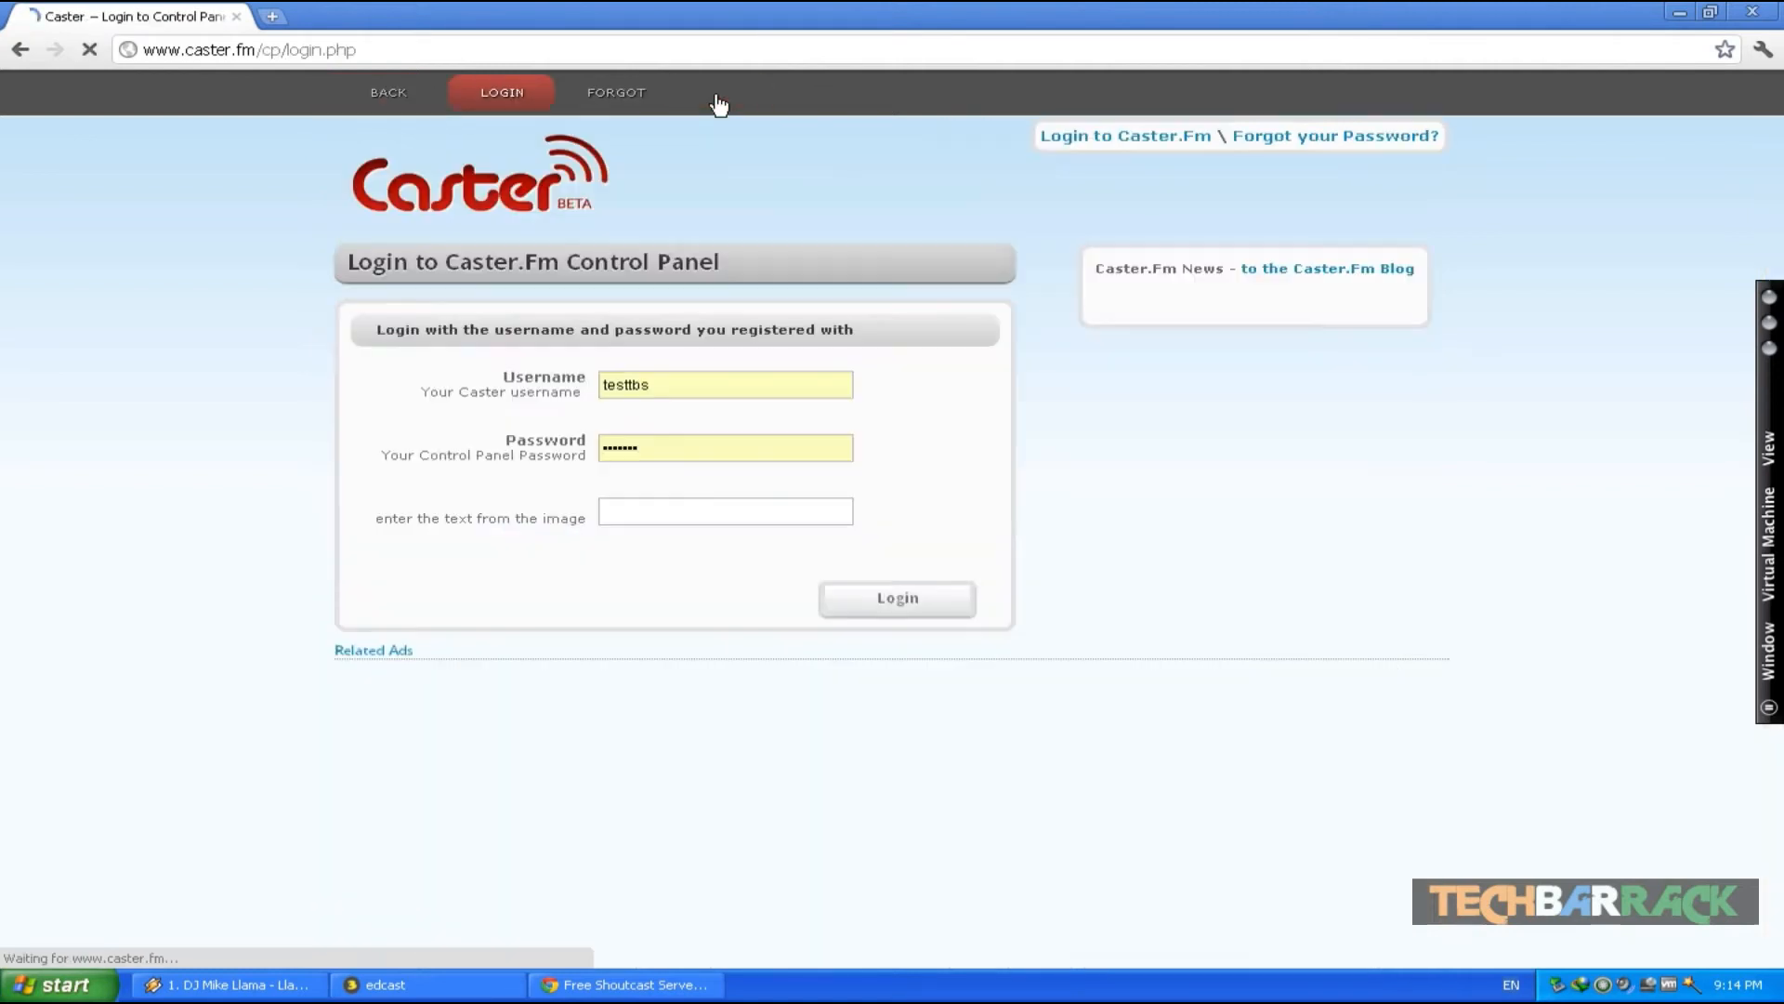
{"action": "left_click", "coordinate": [700, 506]}
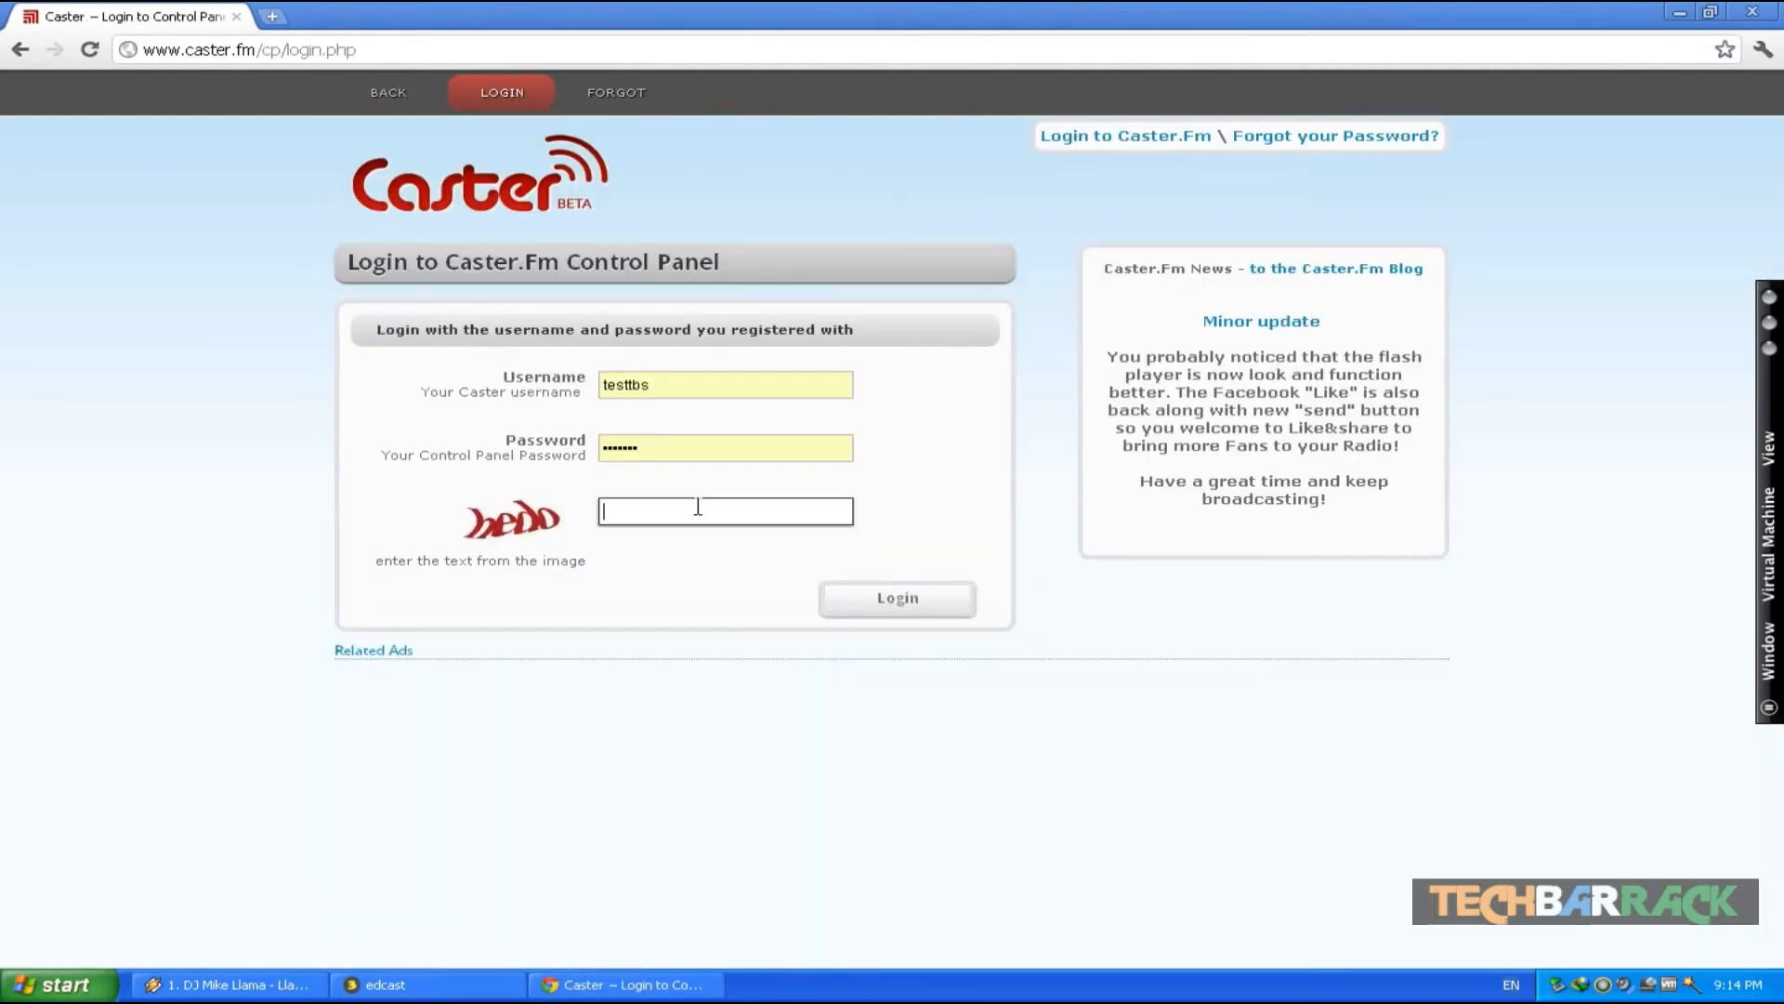
{"action": "type", "text": "hedo"}
{"action": "key", "text": "Return"}
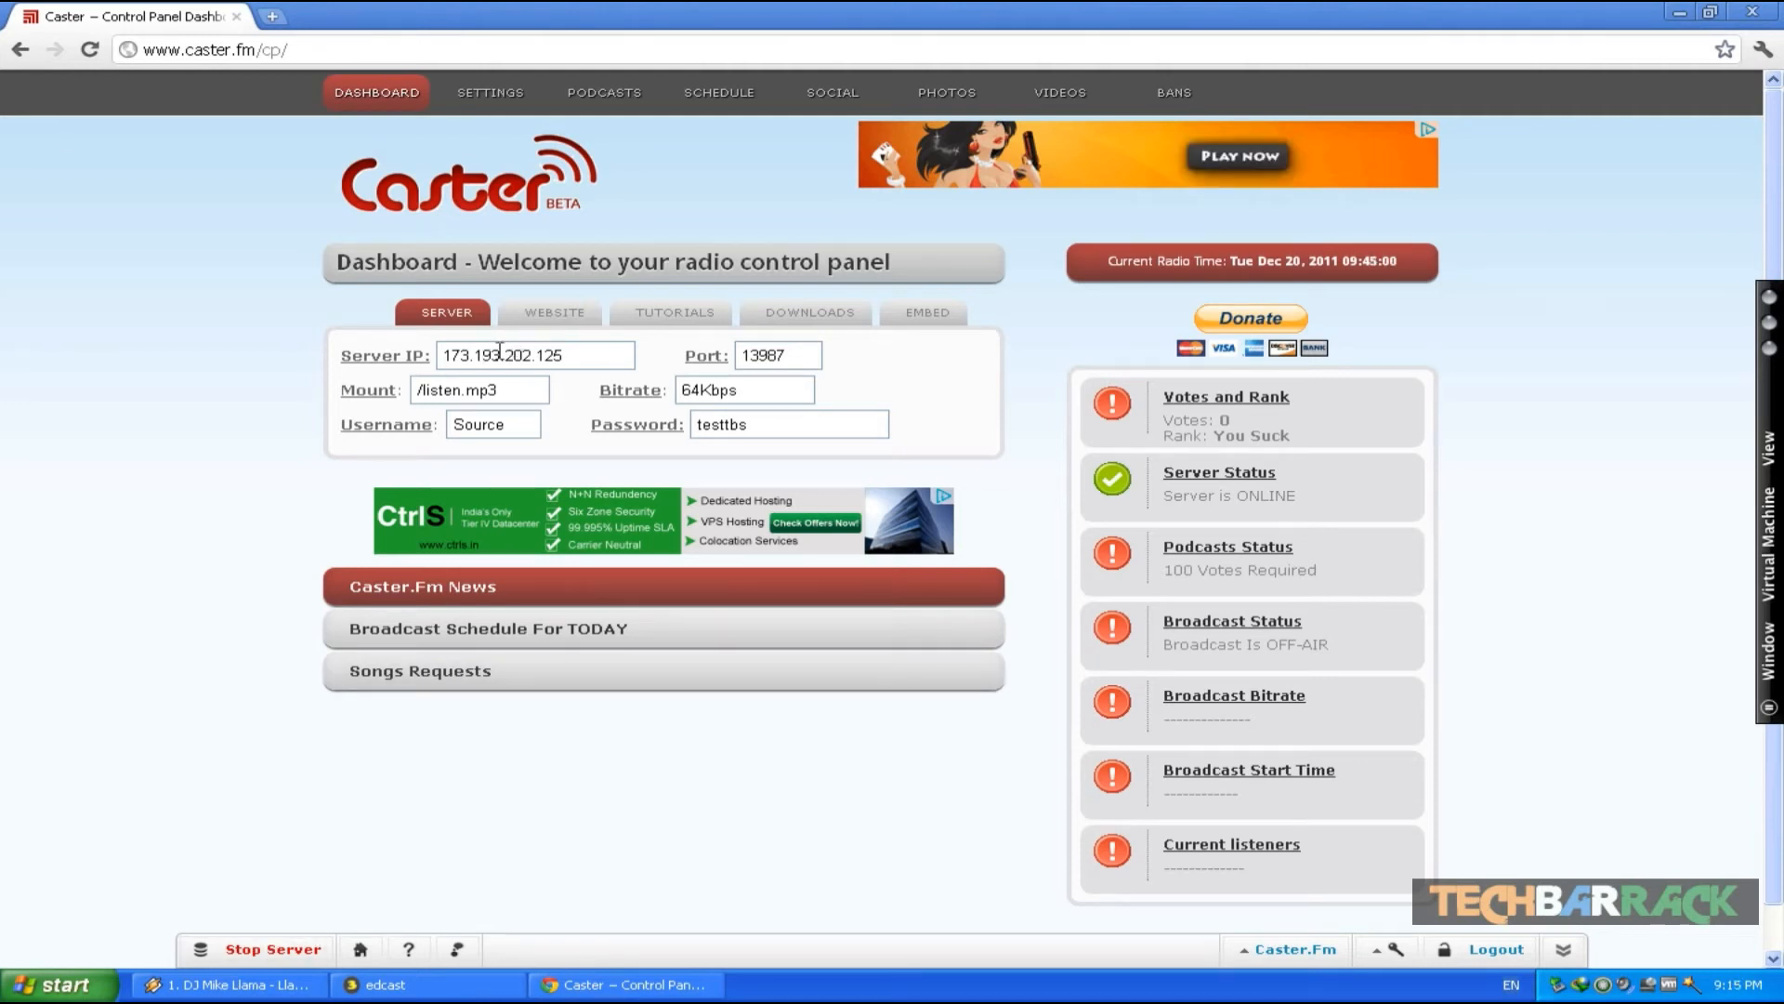
- Open the edcast encoder's configuration, enable Use bitrate and set the bitrate to 64
{"action": "left_click", "coordinate": [493, 984]}
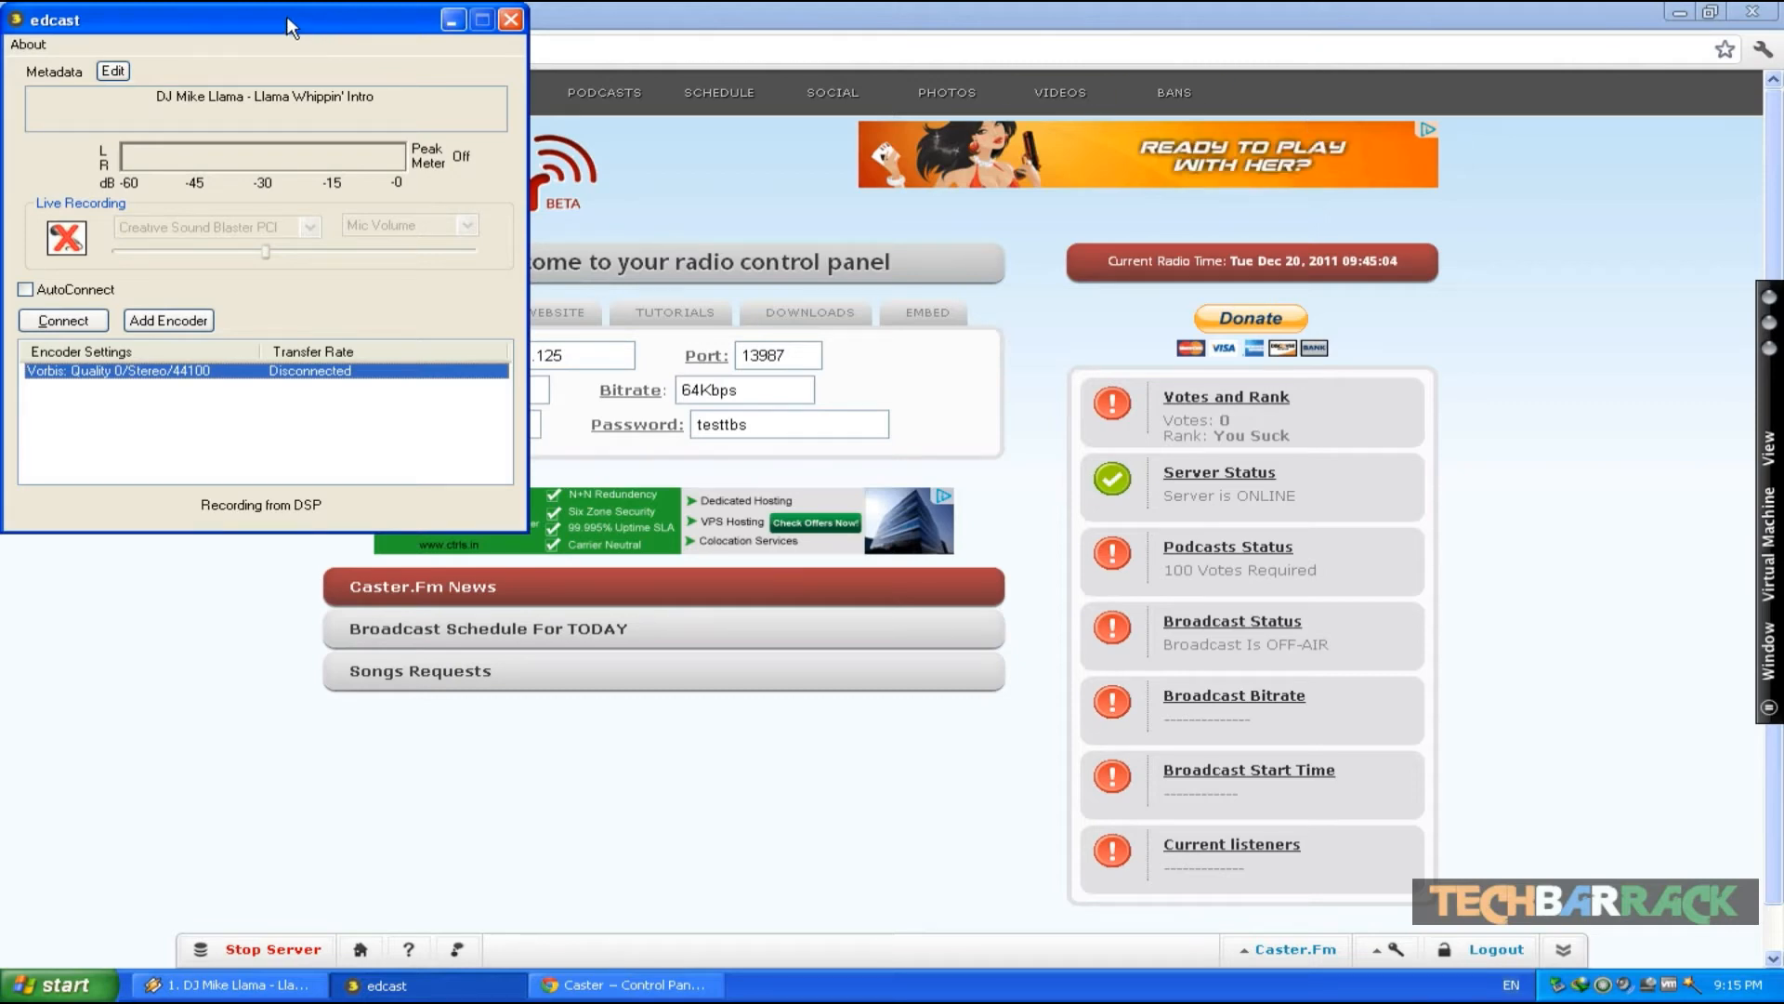
{"action": "left_click_drag", "start_coordinate": [291, 28], "coordinate": [1383, 119]}
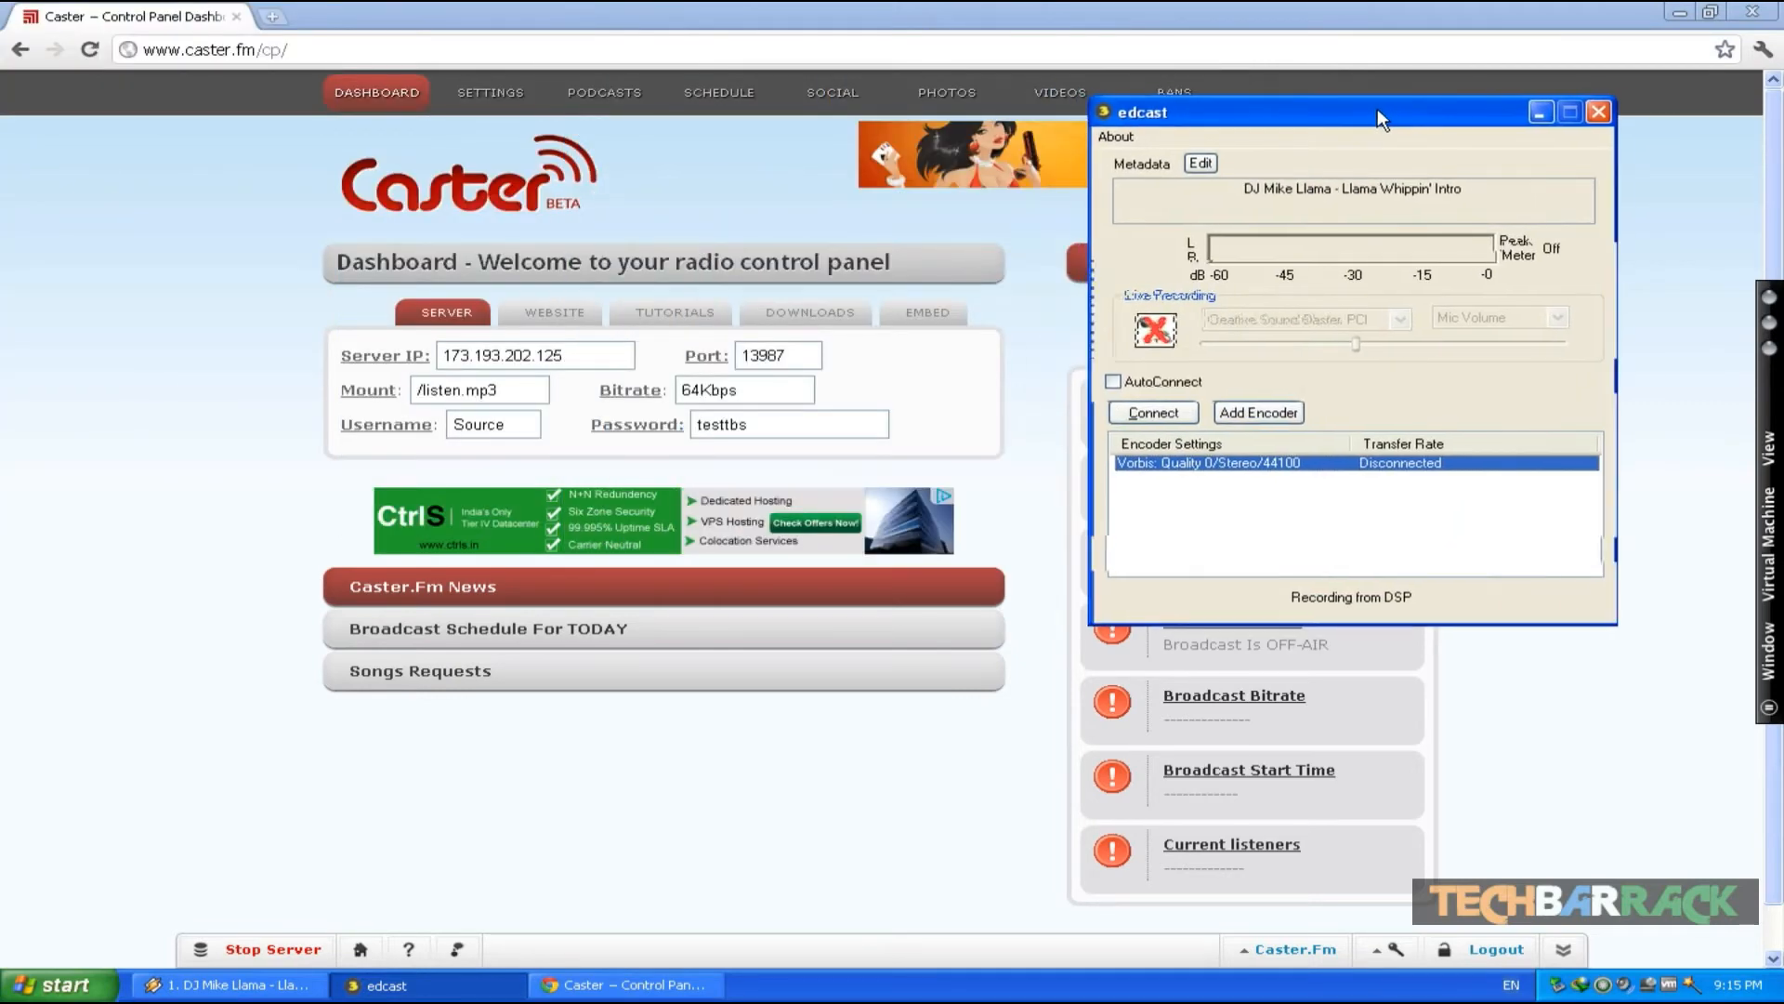
{"action": "right_click", "coordinate": [1202, 472]}
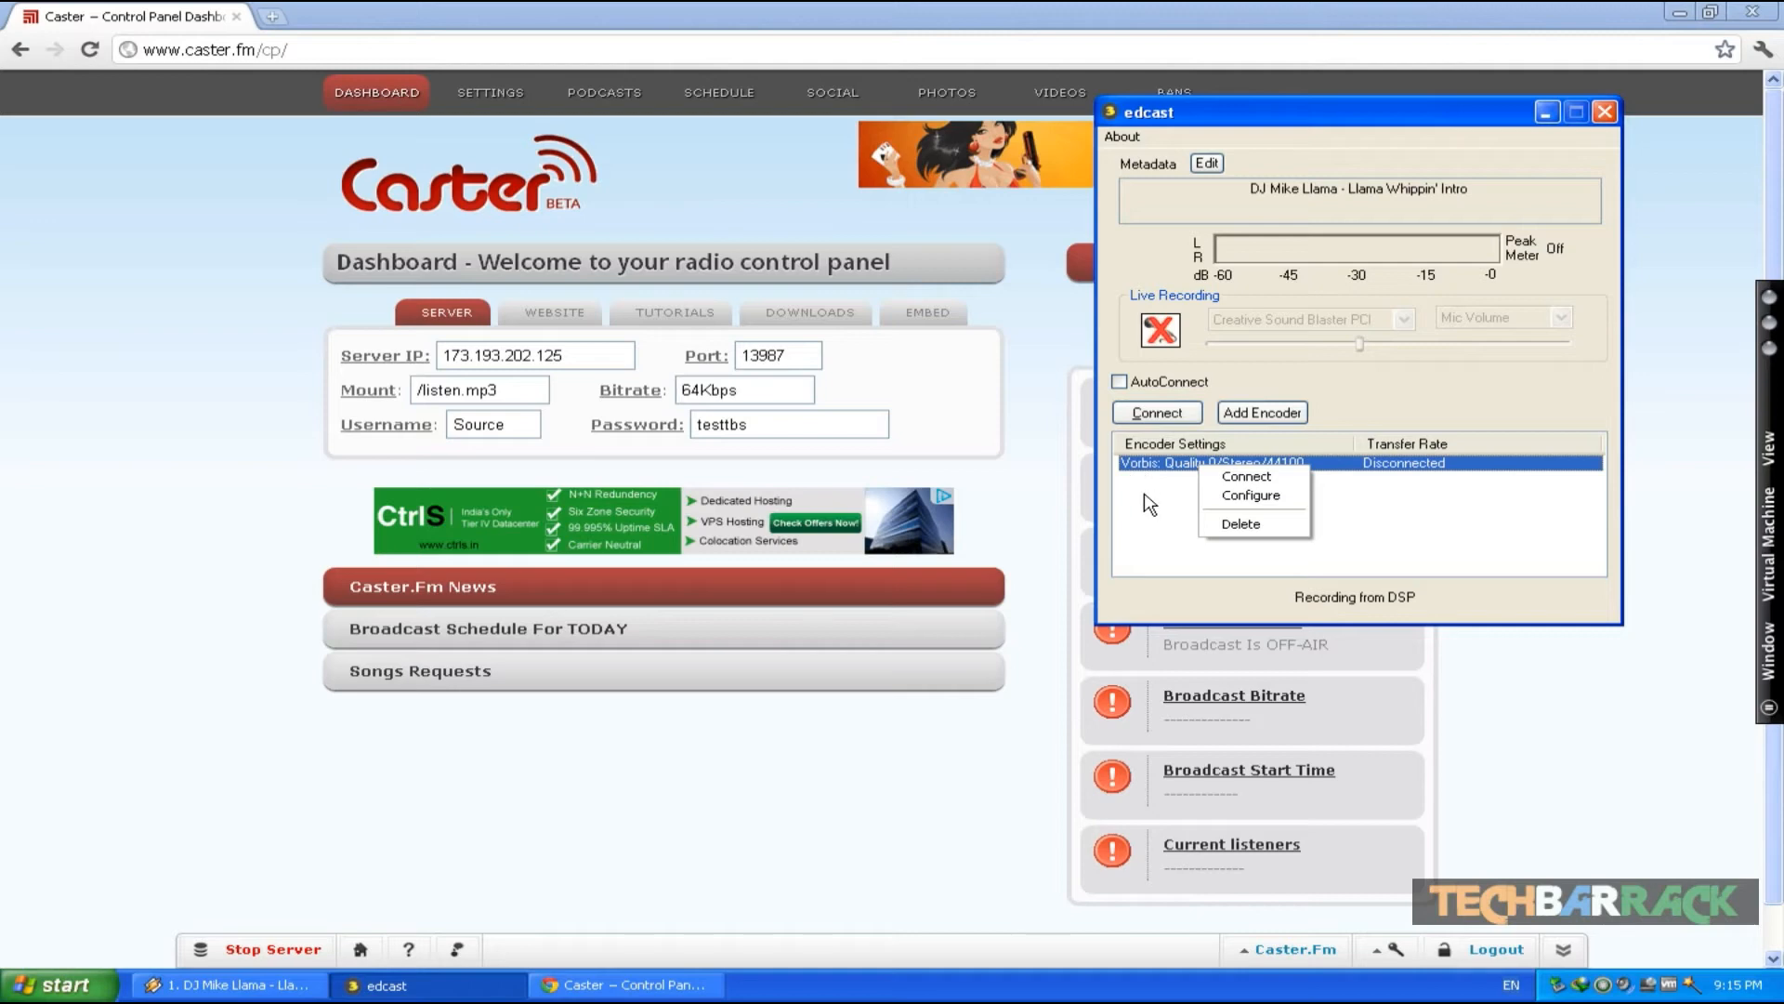
{"action": "left_click", "coordinate": [1254, 495]}
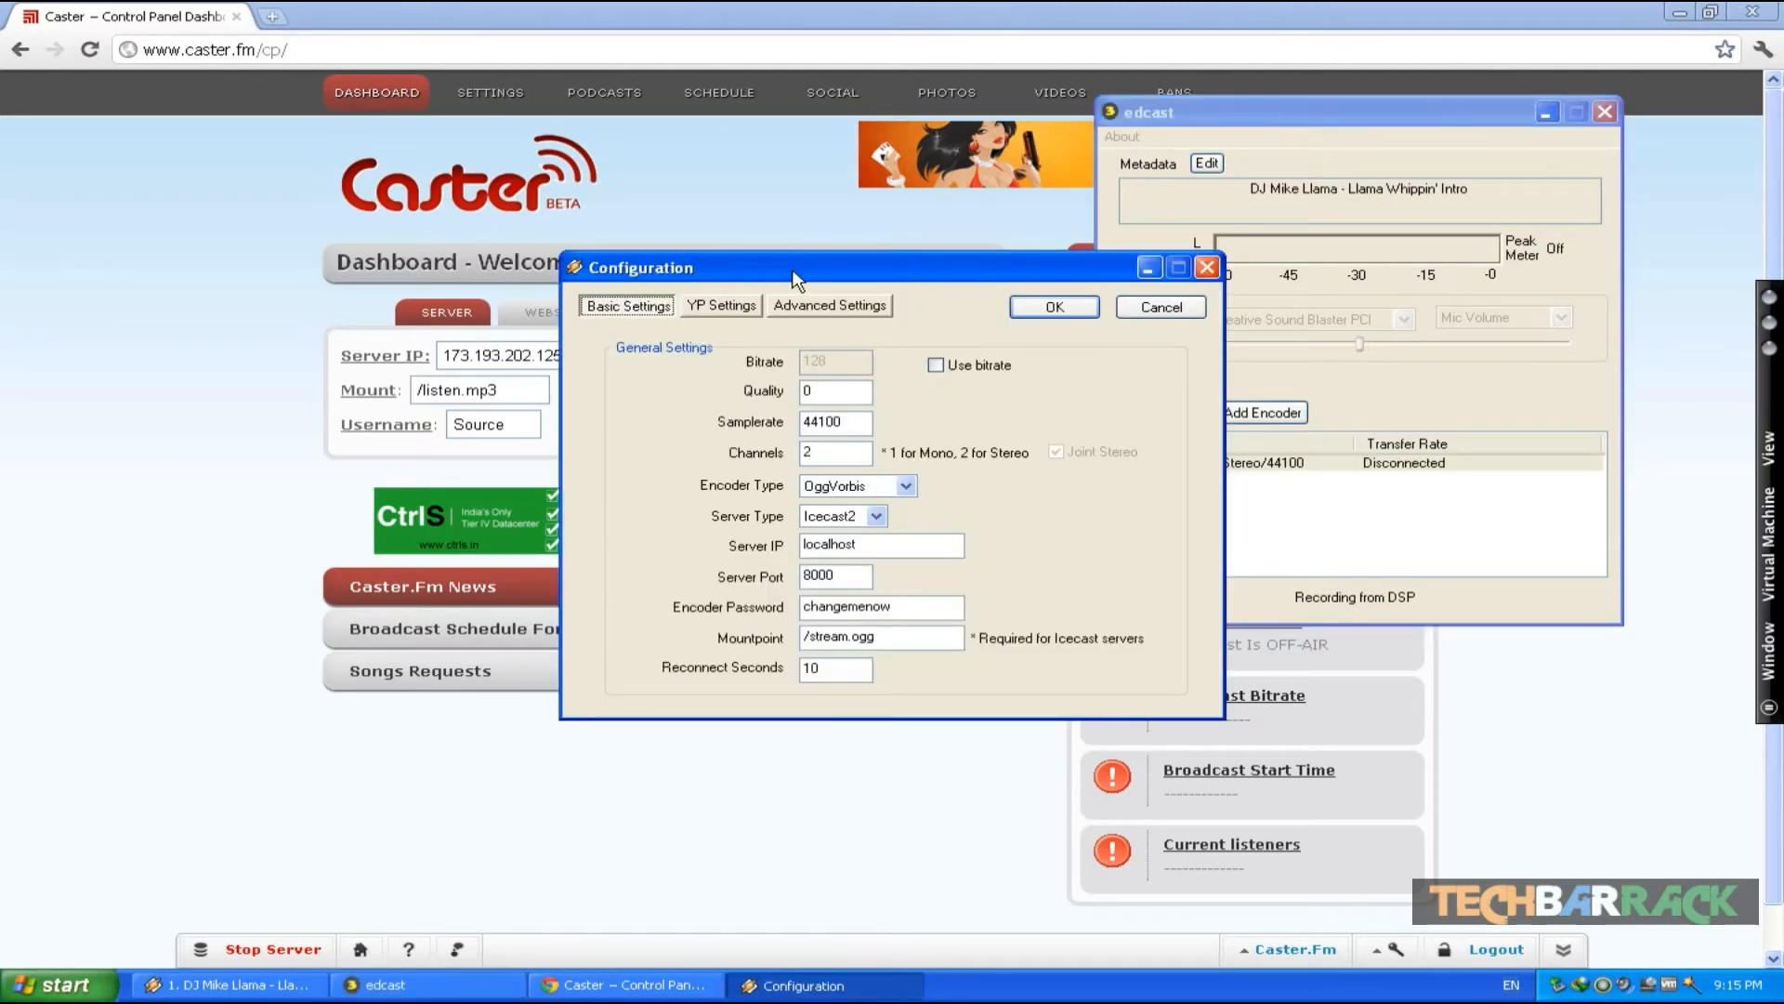
{"action": "left_click_drag", "start_coordinate": [794, 277], "coordinate": [1190, 174]}
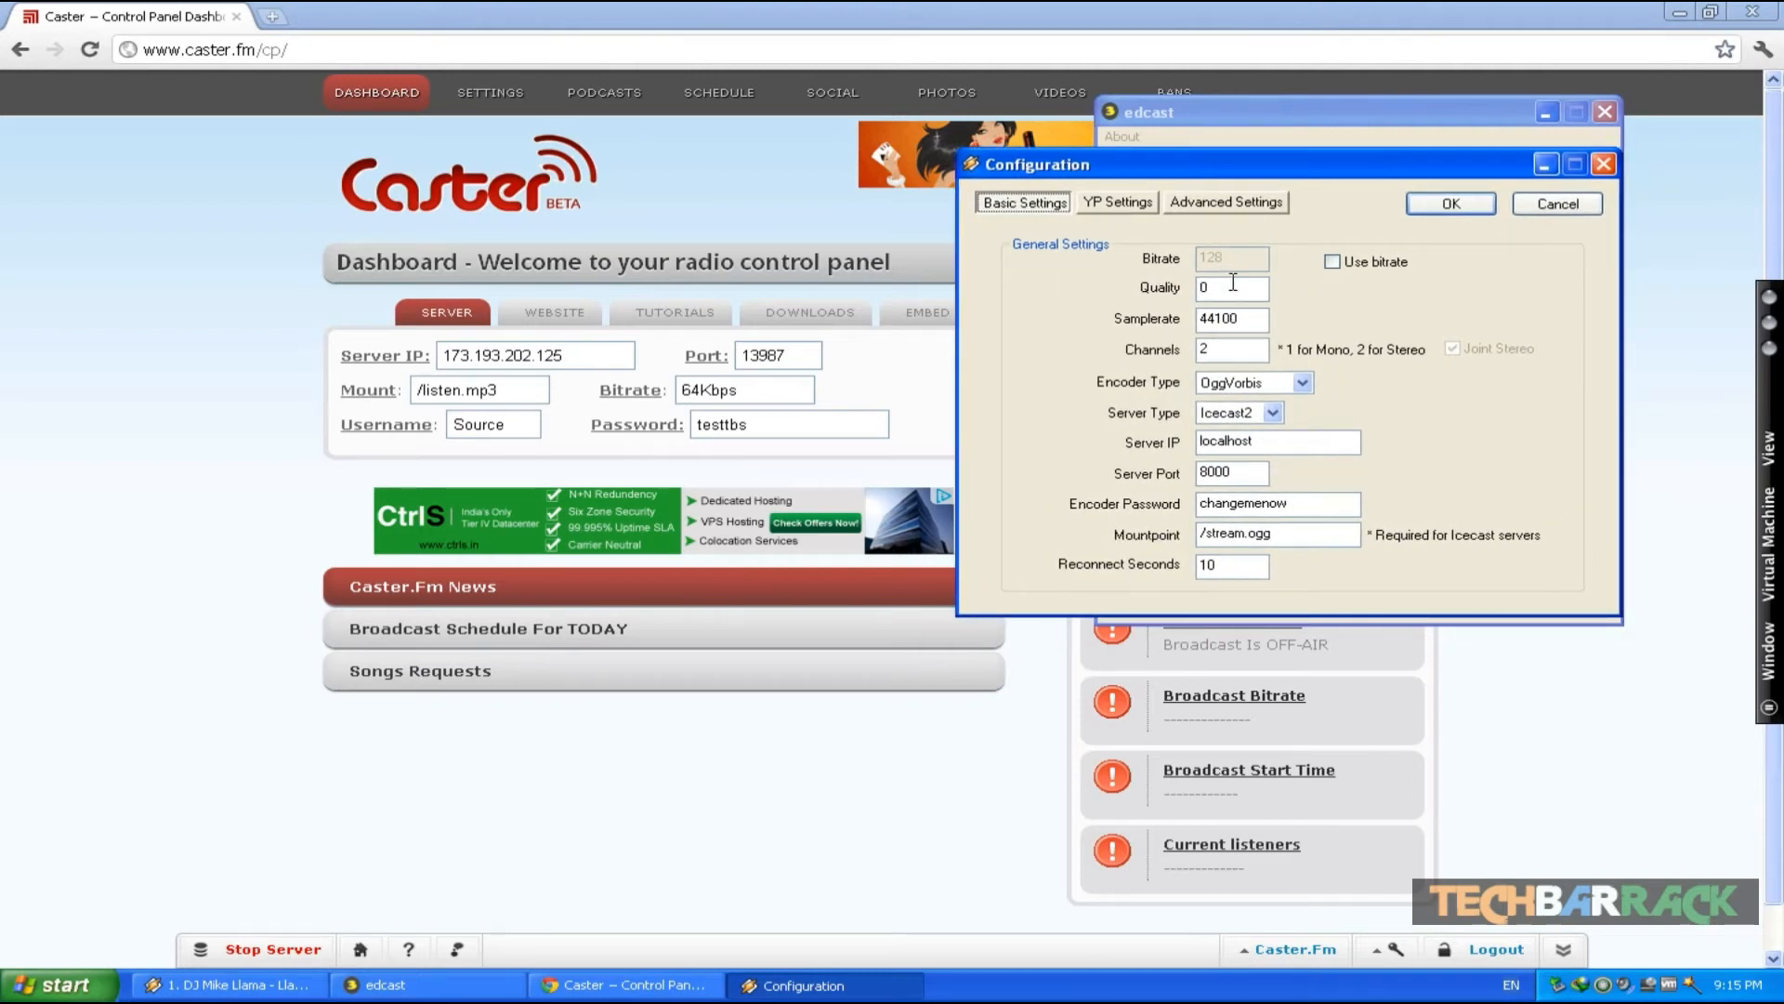
{"action": "left_click", "coordinate": [1336, 264]}
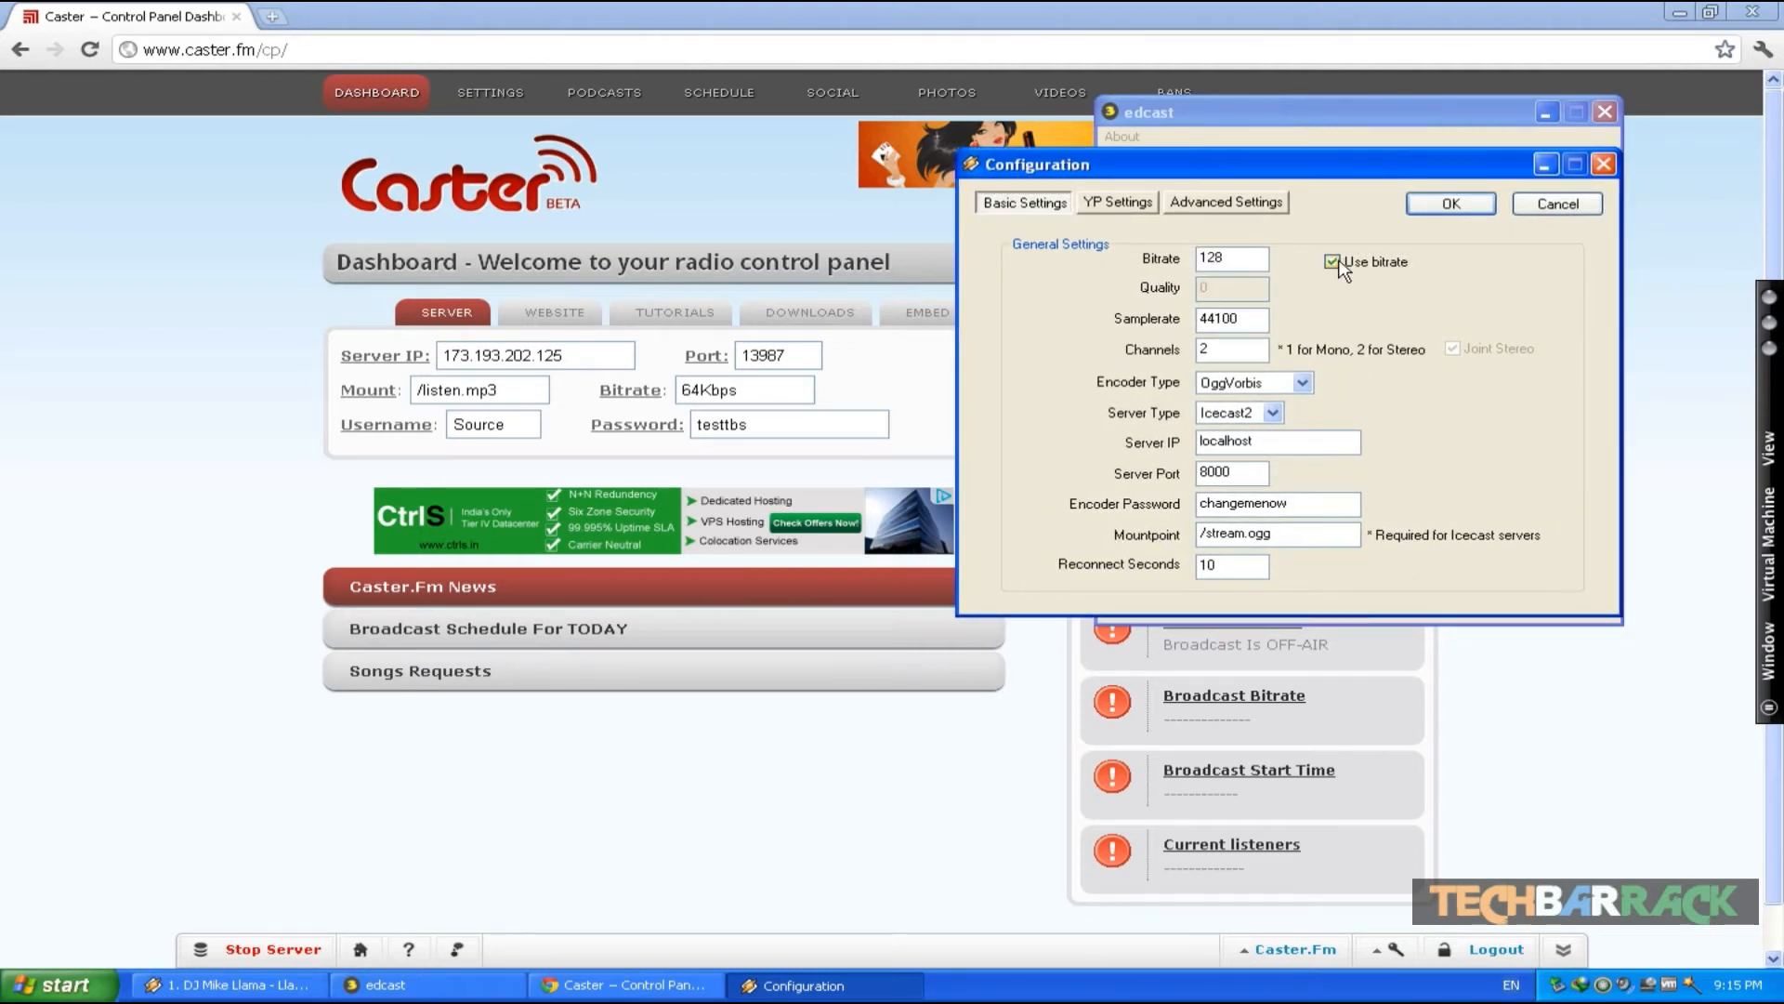
{"action": "type", "text": "64"}
- Set the encoder type to MP3 Lame and the server IP to 173.193.202.125
{"action": "left_click", "coordinate": [1304, 384]}
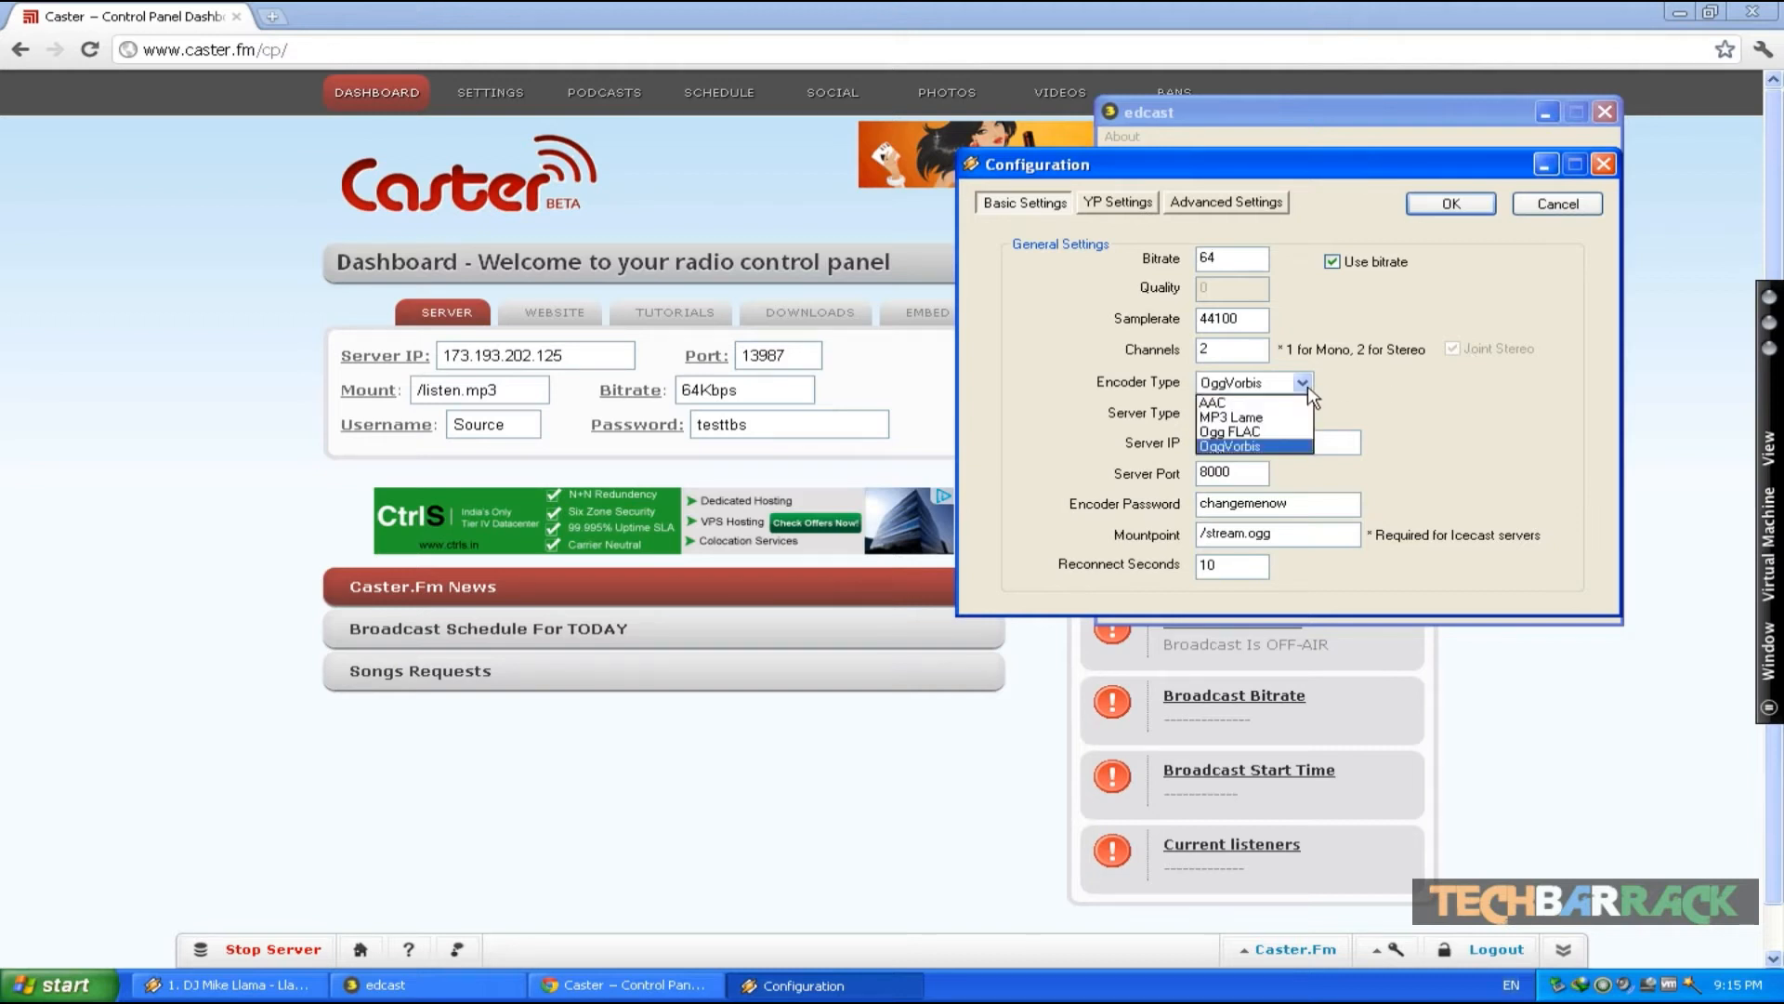
{"action": "left_click", "coordinate": [1274, 428]}
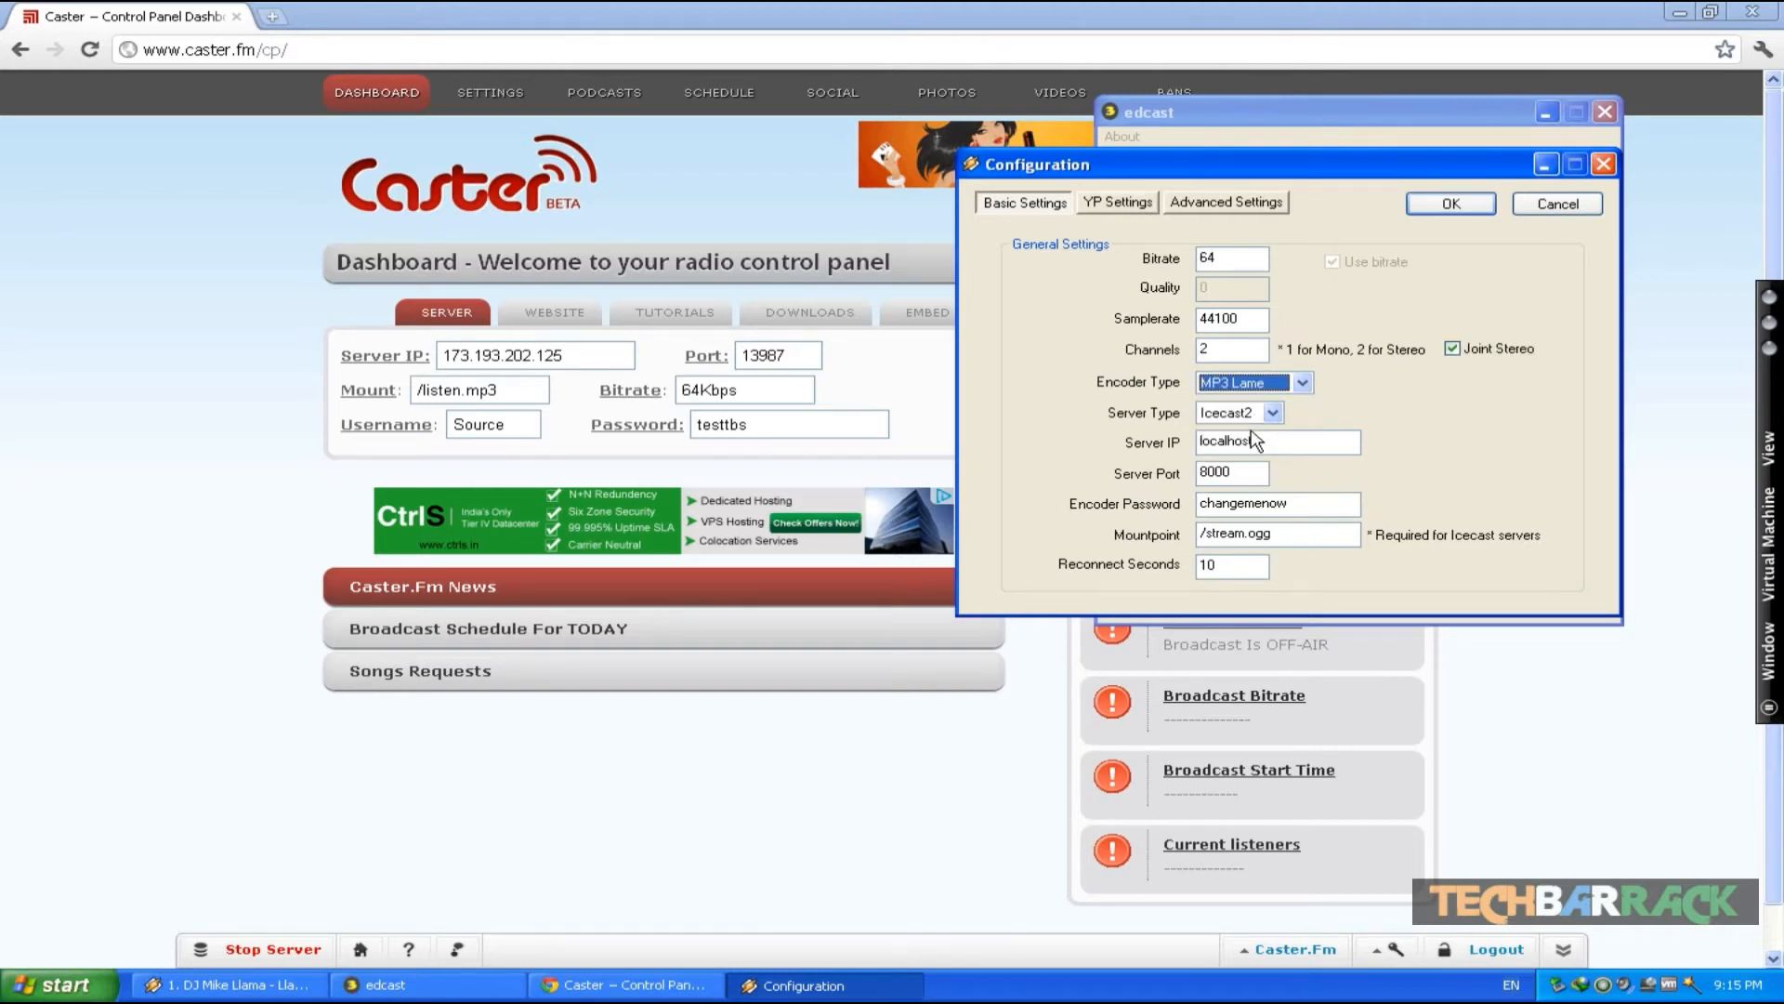
{"action": "left_click", "coordinate": [1251, 438]}
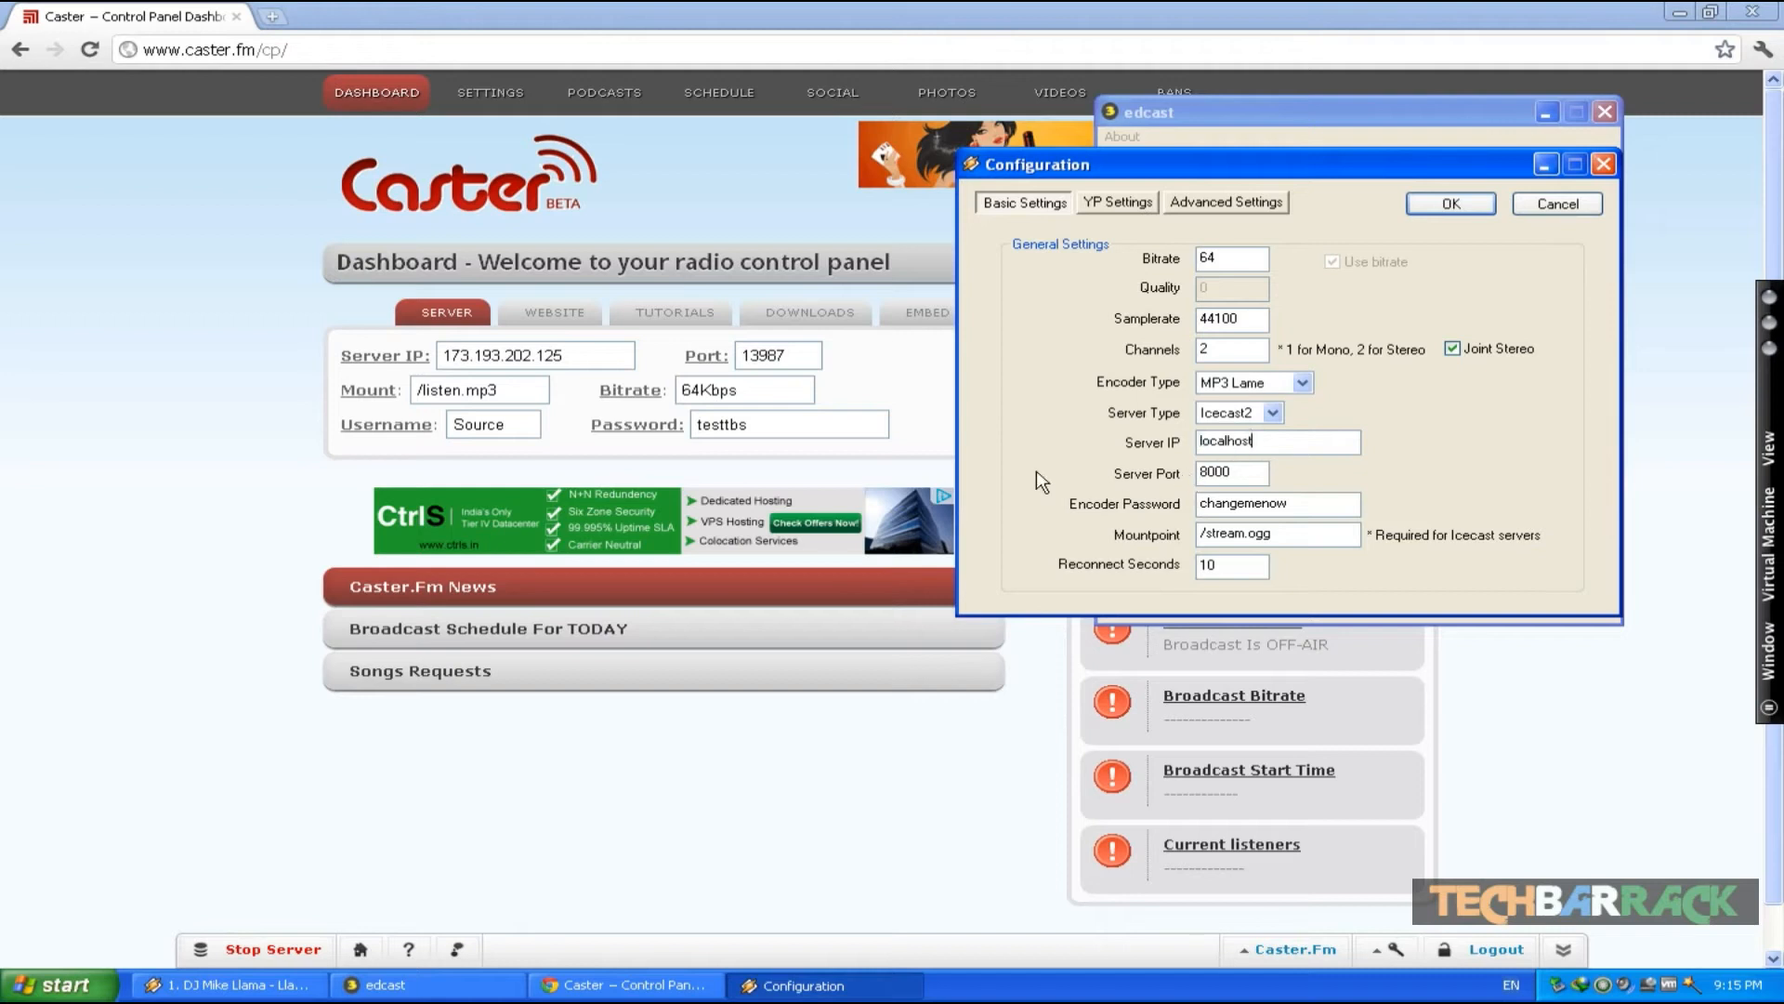
{"action": "double_click", "coordinate": [1216, 440]}
{"action": "type", "text": "1"}
{"action": "type", "text": "202.125"}
- Set the server port to 13987
{"action": "double_click", "coordinate": [1218, 464]}
{"action": "type", "text": "13987"}
- Enter the Caster.fm stream password as the encoder password
{"action": "double_click", "coordinate": [1261, 504]}
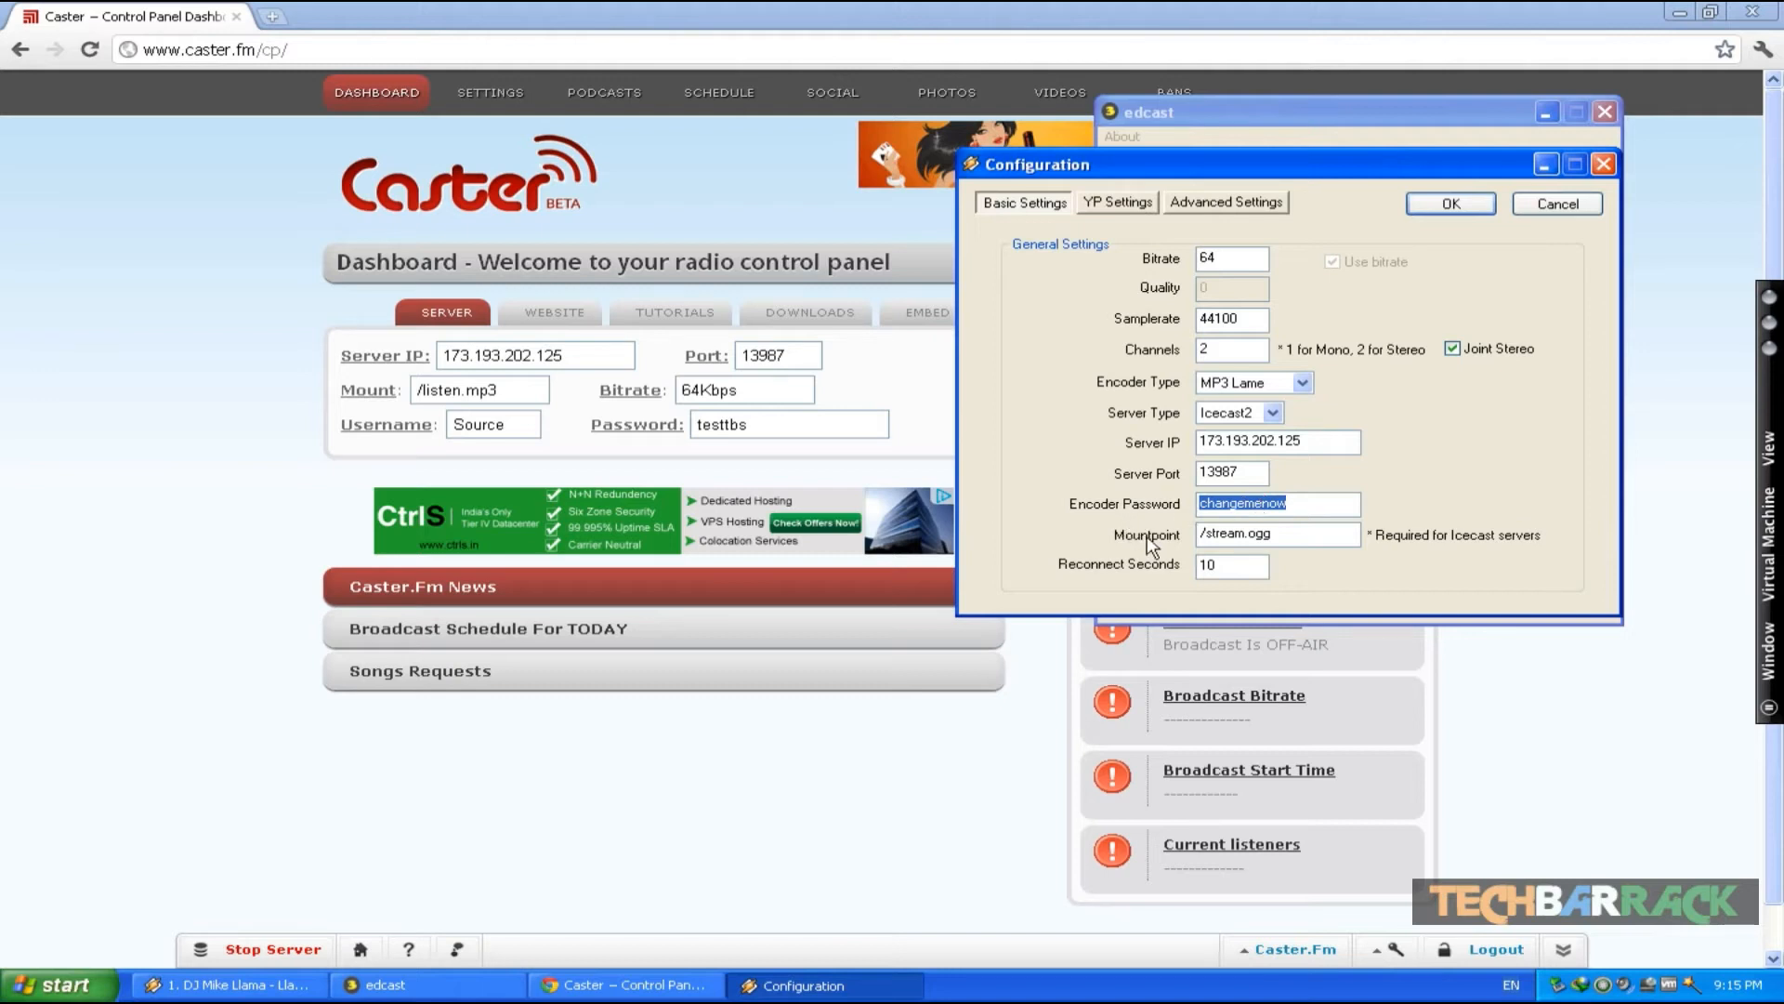
{"action": "type", "text": "testtbs"}
- Set the mountpoint to /listen.mp3, review the YP and Advanced settings, and save the encoder configuration
{"action": "double_click", "coordinate": [1234, 544]}
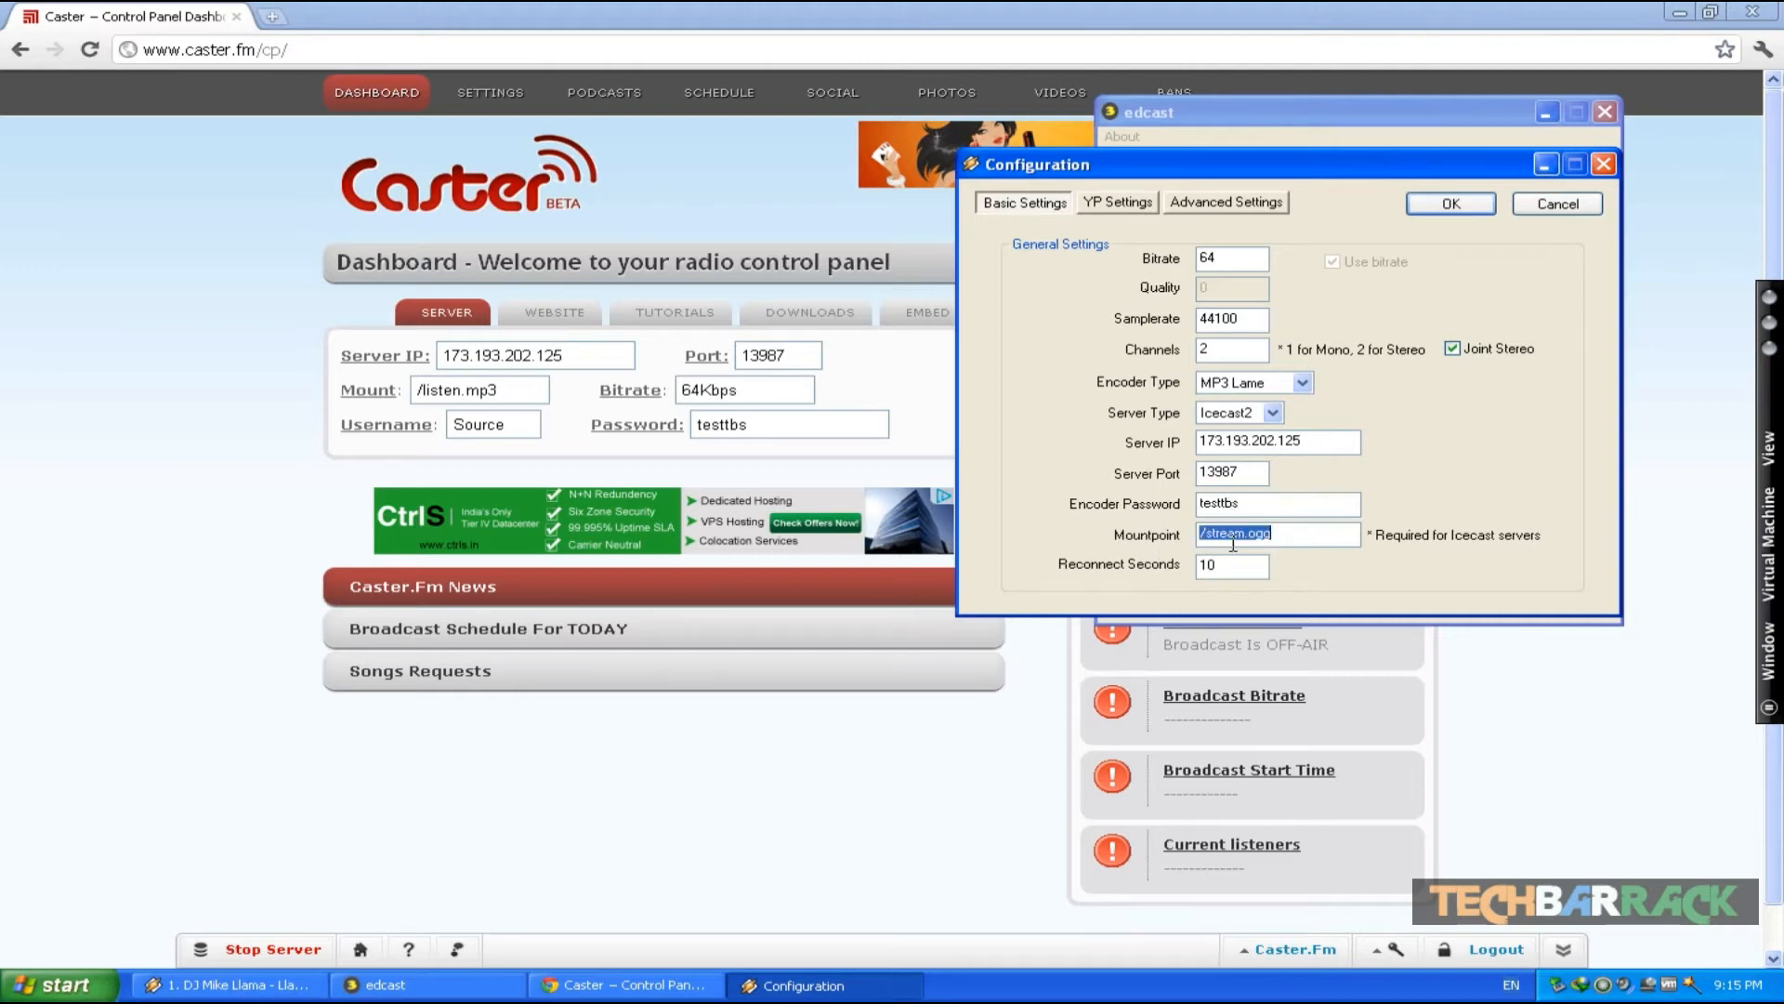
{"action": "type", "text": "/listen.mp3"}
{"action": "left_click", "coordinate": [1112, 203]}
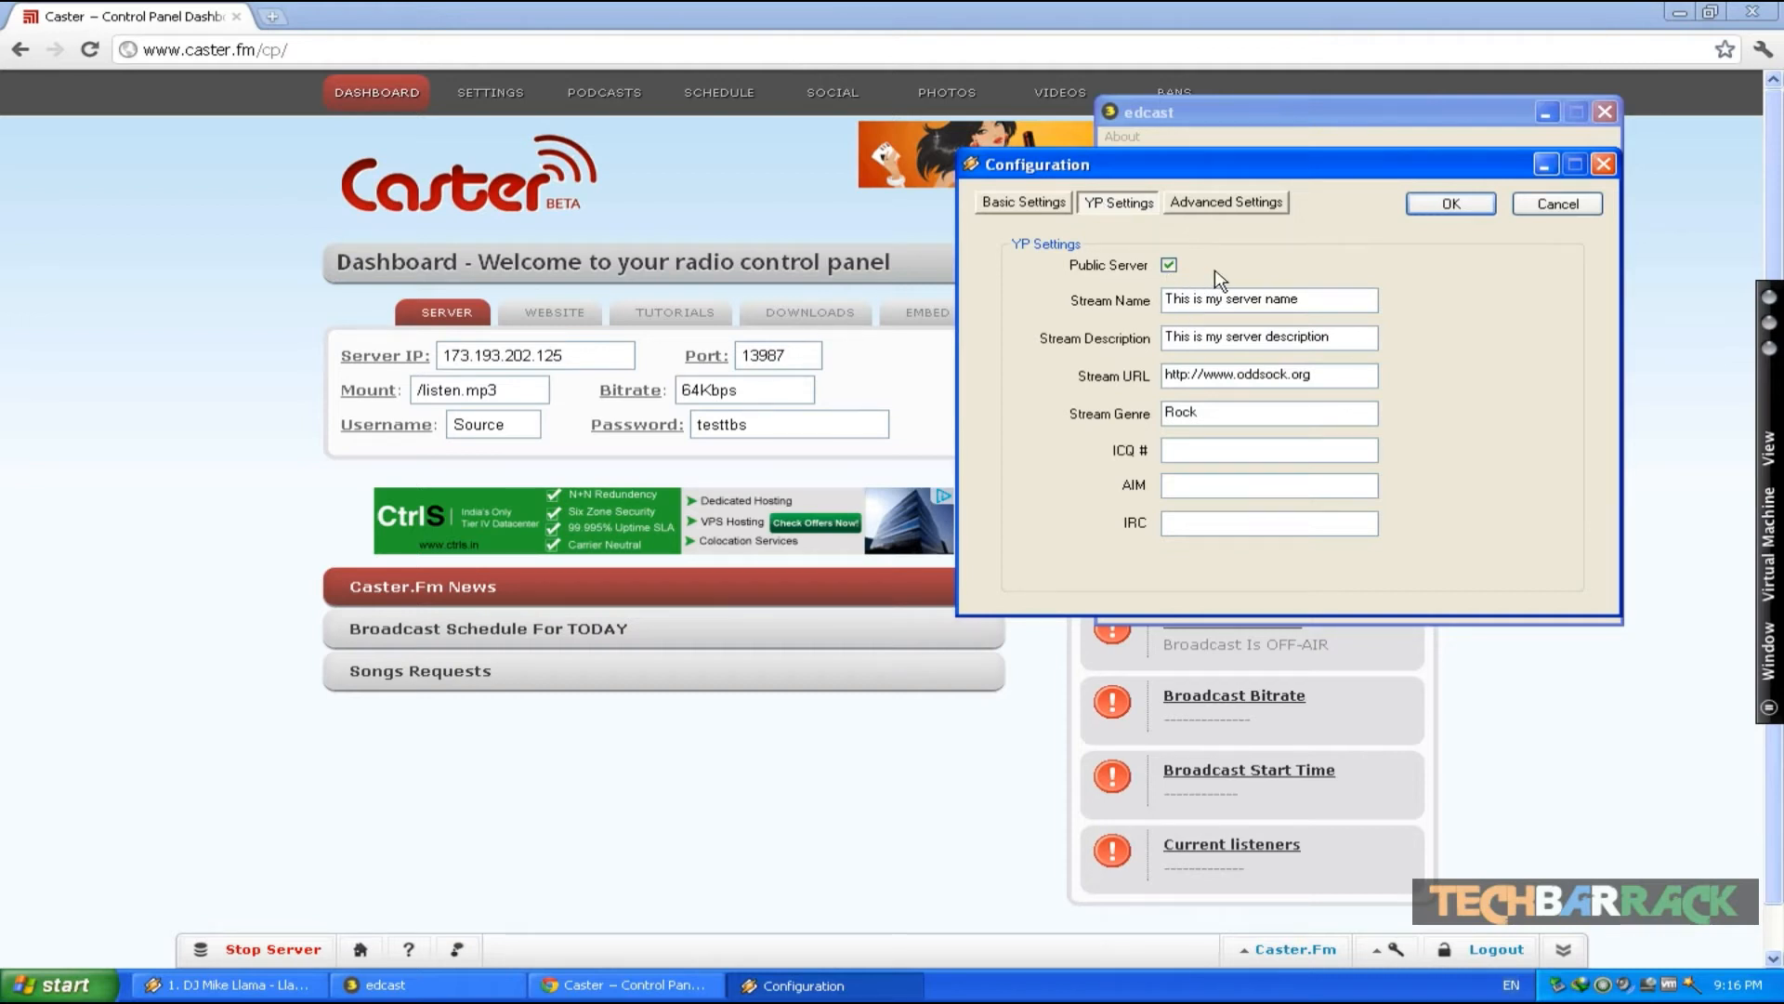
{"action": "left_click", "coordinate": [1225, 204]}
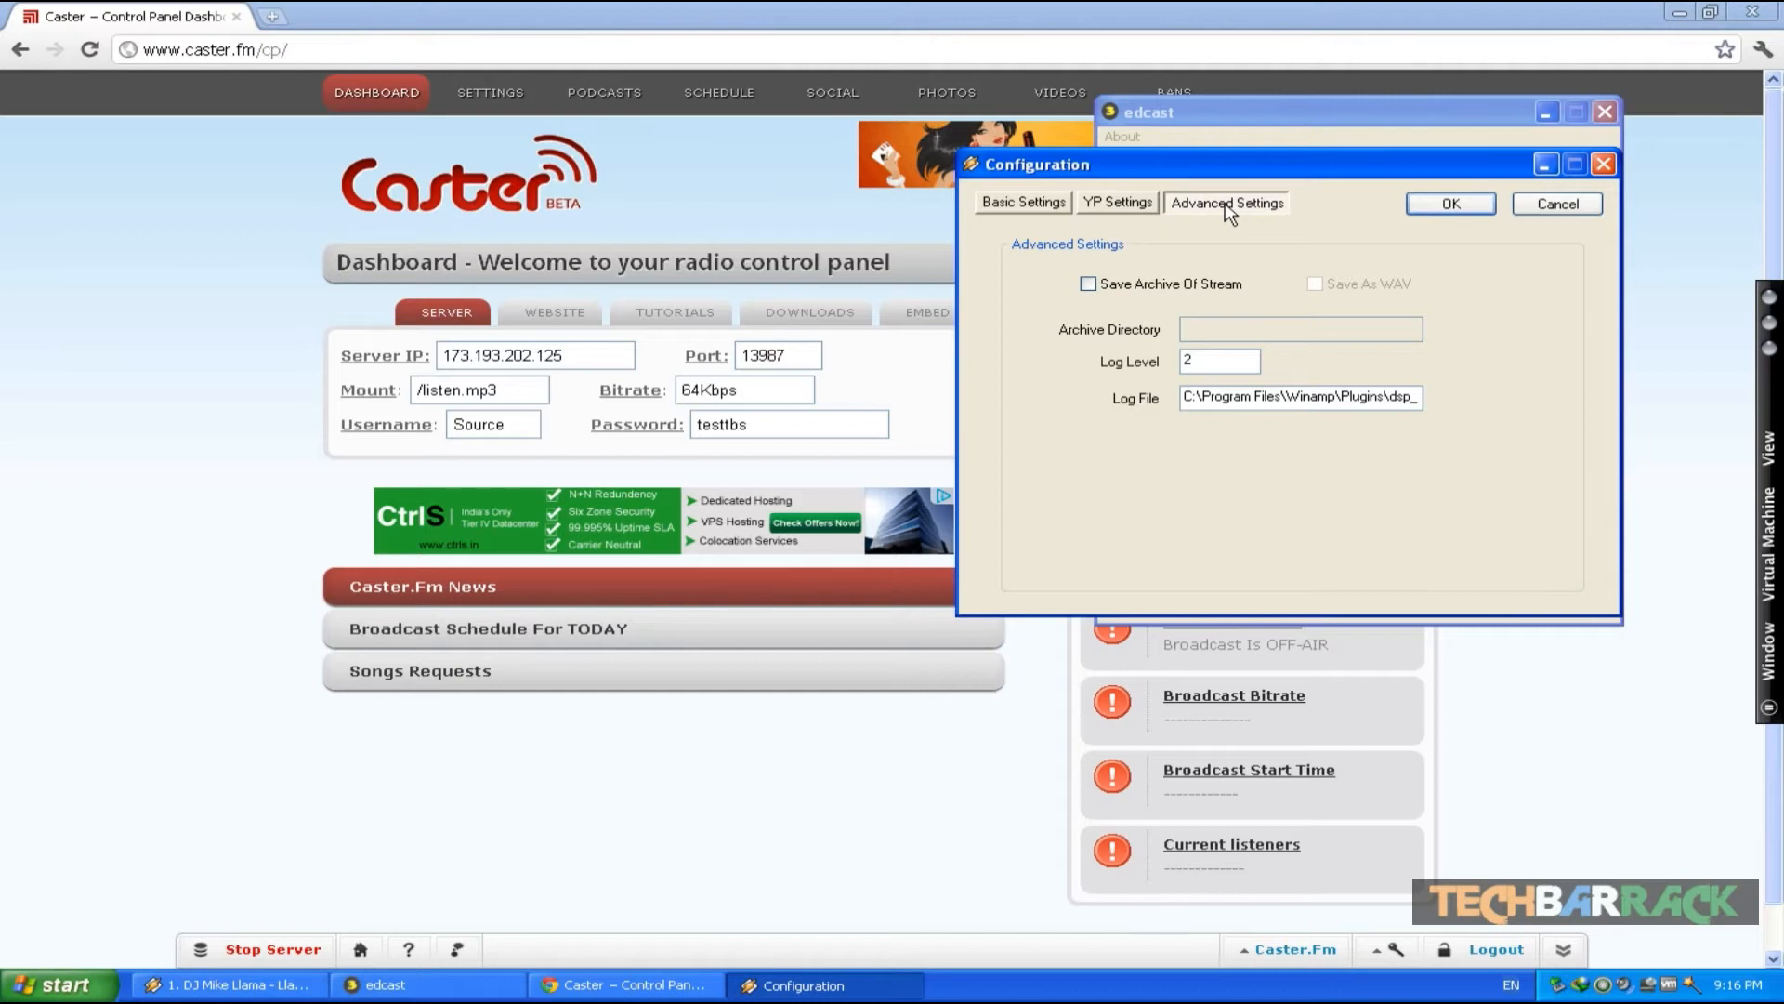
{"action": "left_click", "coordinate": [1463, 206]}
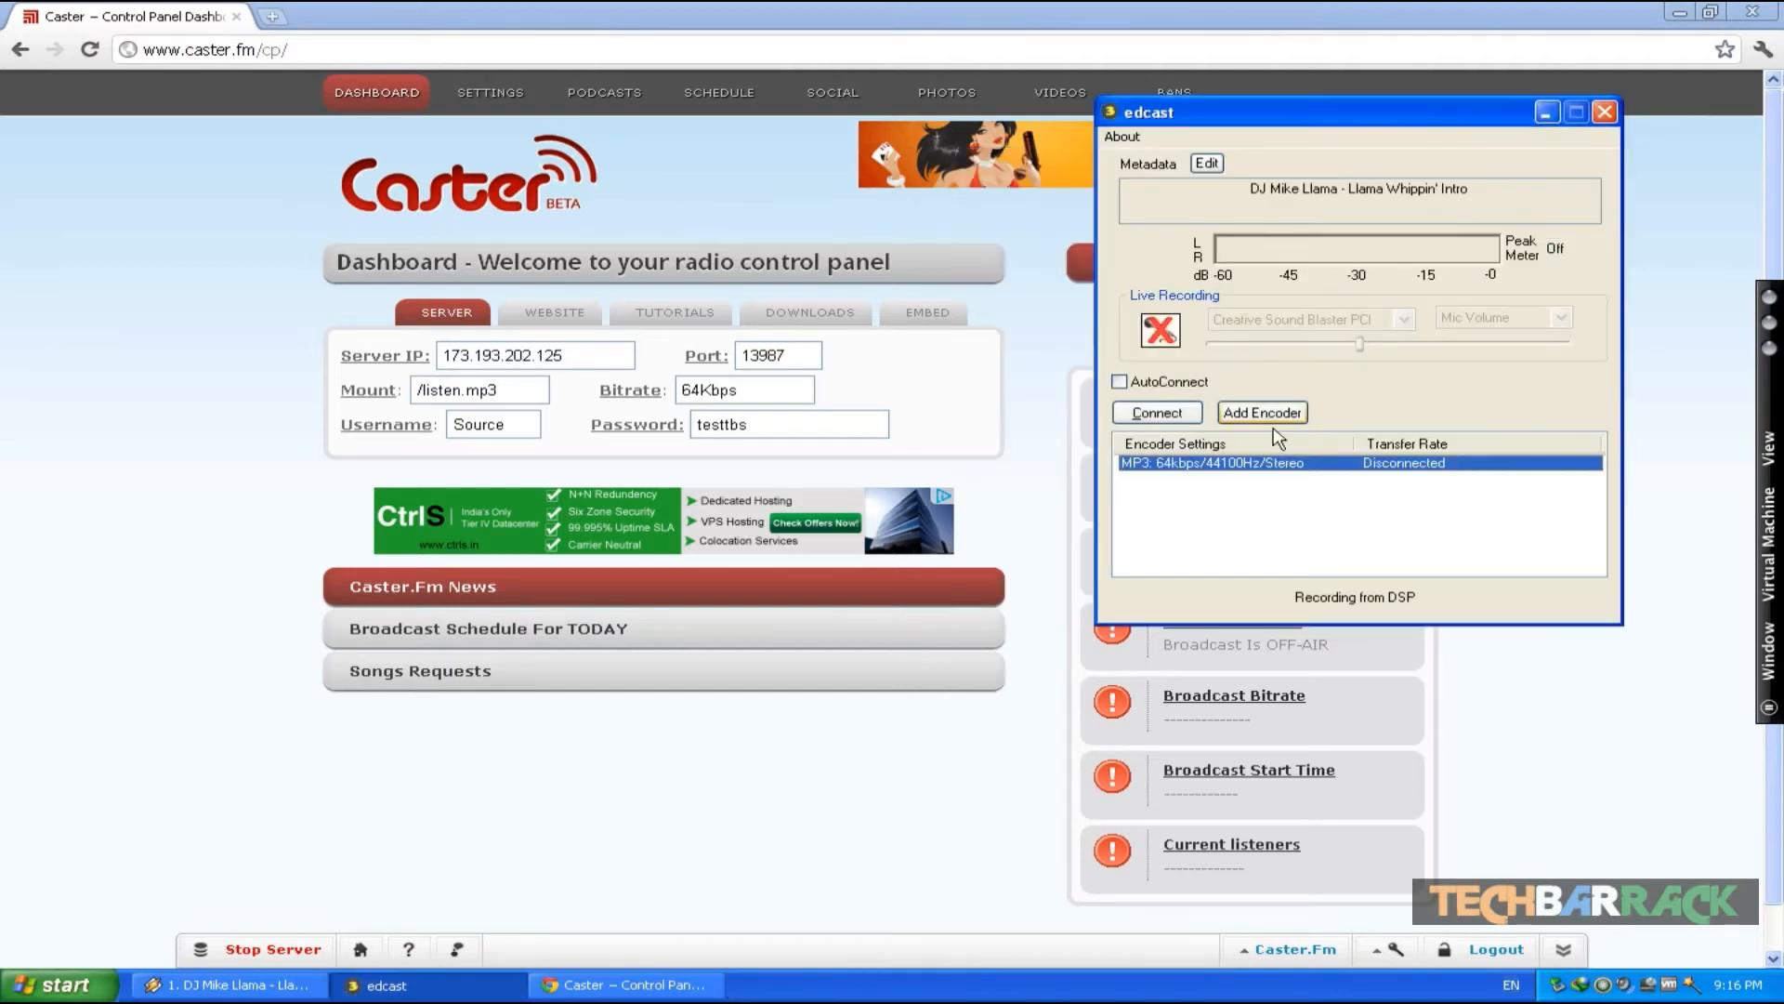
- Select the MP3 encoder and connect it to the Caster.fm server
{"action": "left_click", "coordinate": [1162, 414]}
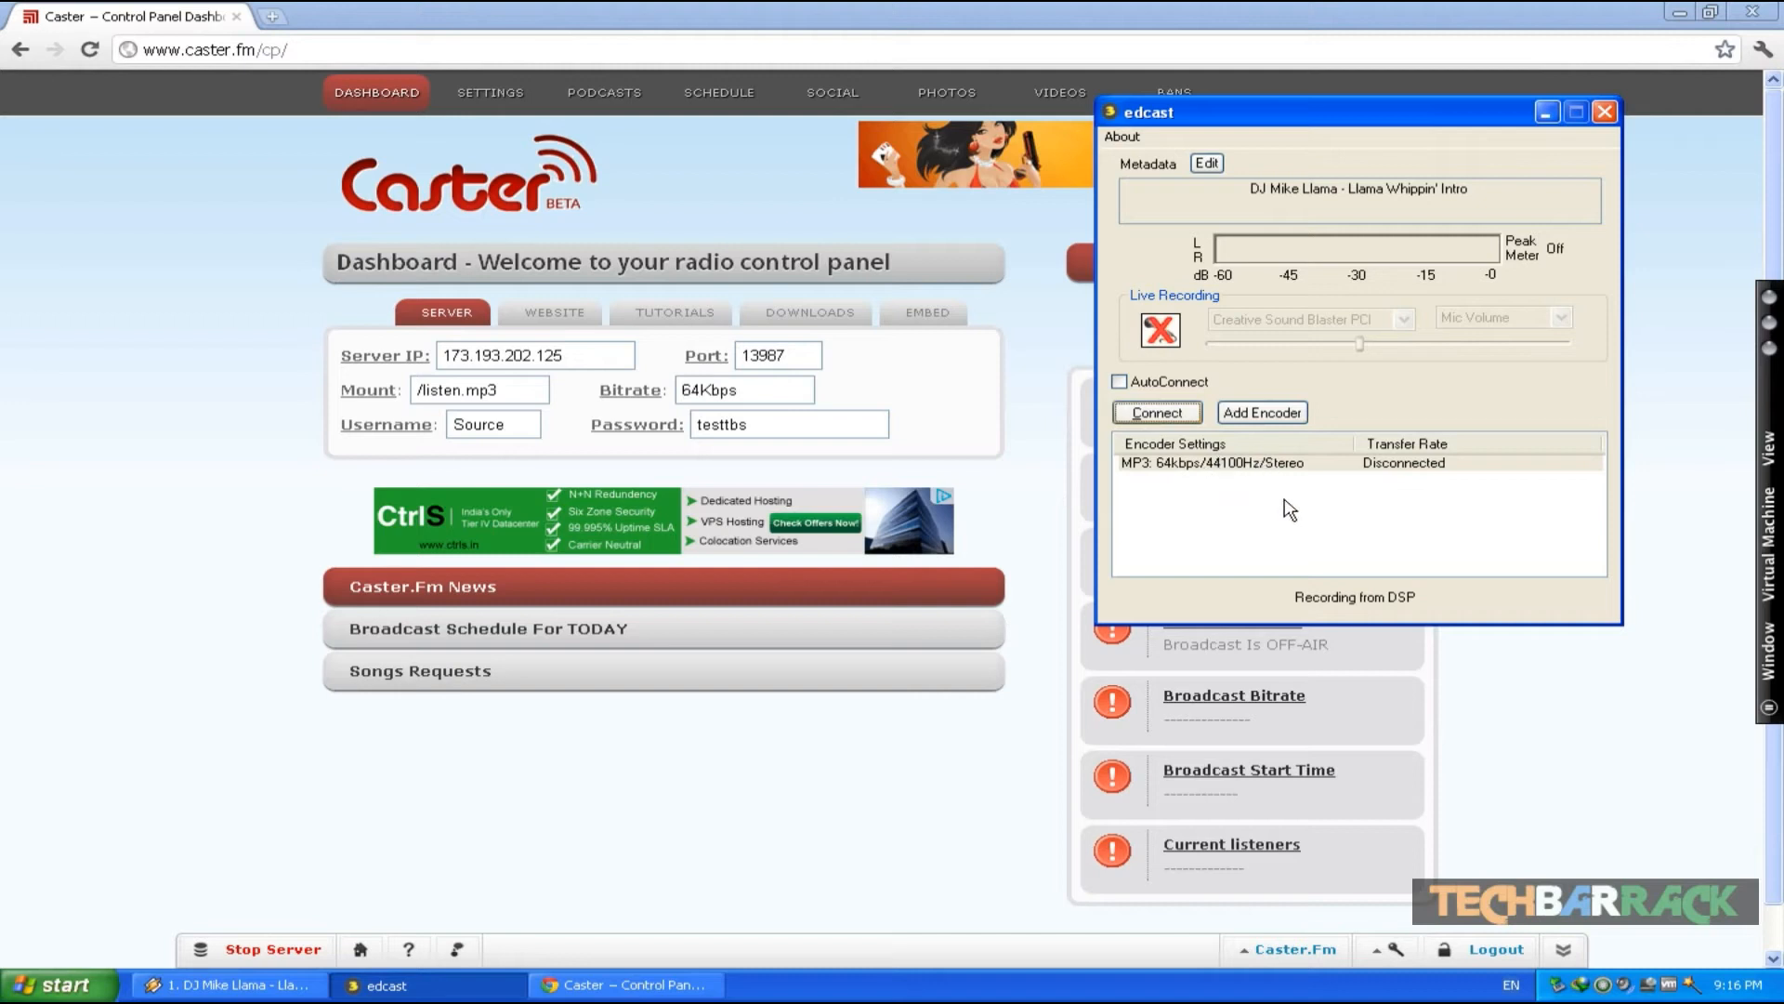
{"action": "left_click", "coordinate": [1172, 462]}
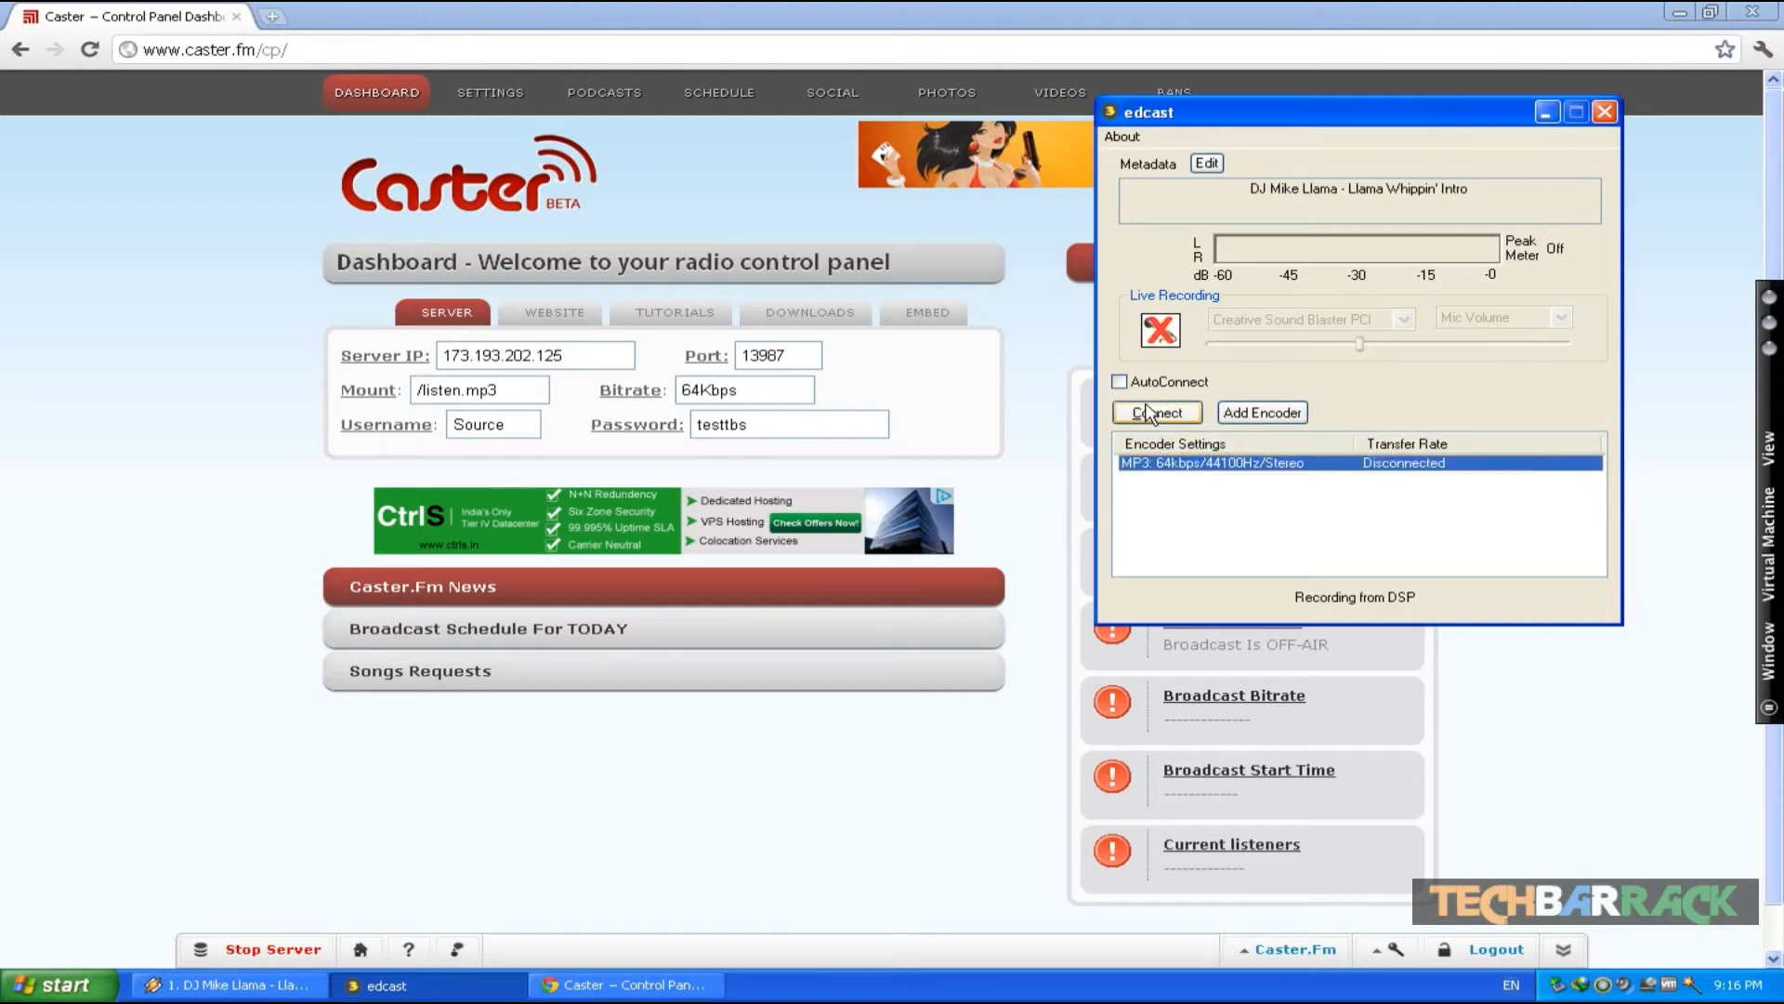
{"action": "left_click", "coordinate": [1150, 413]}
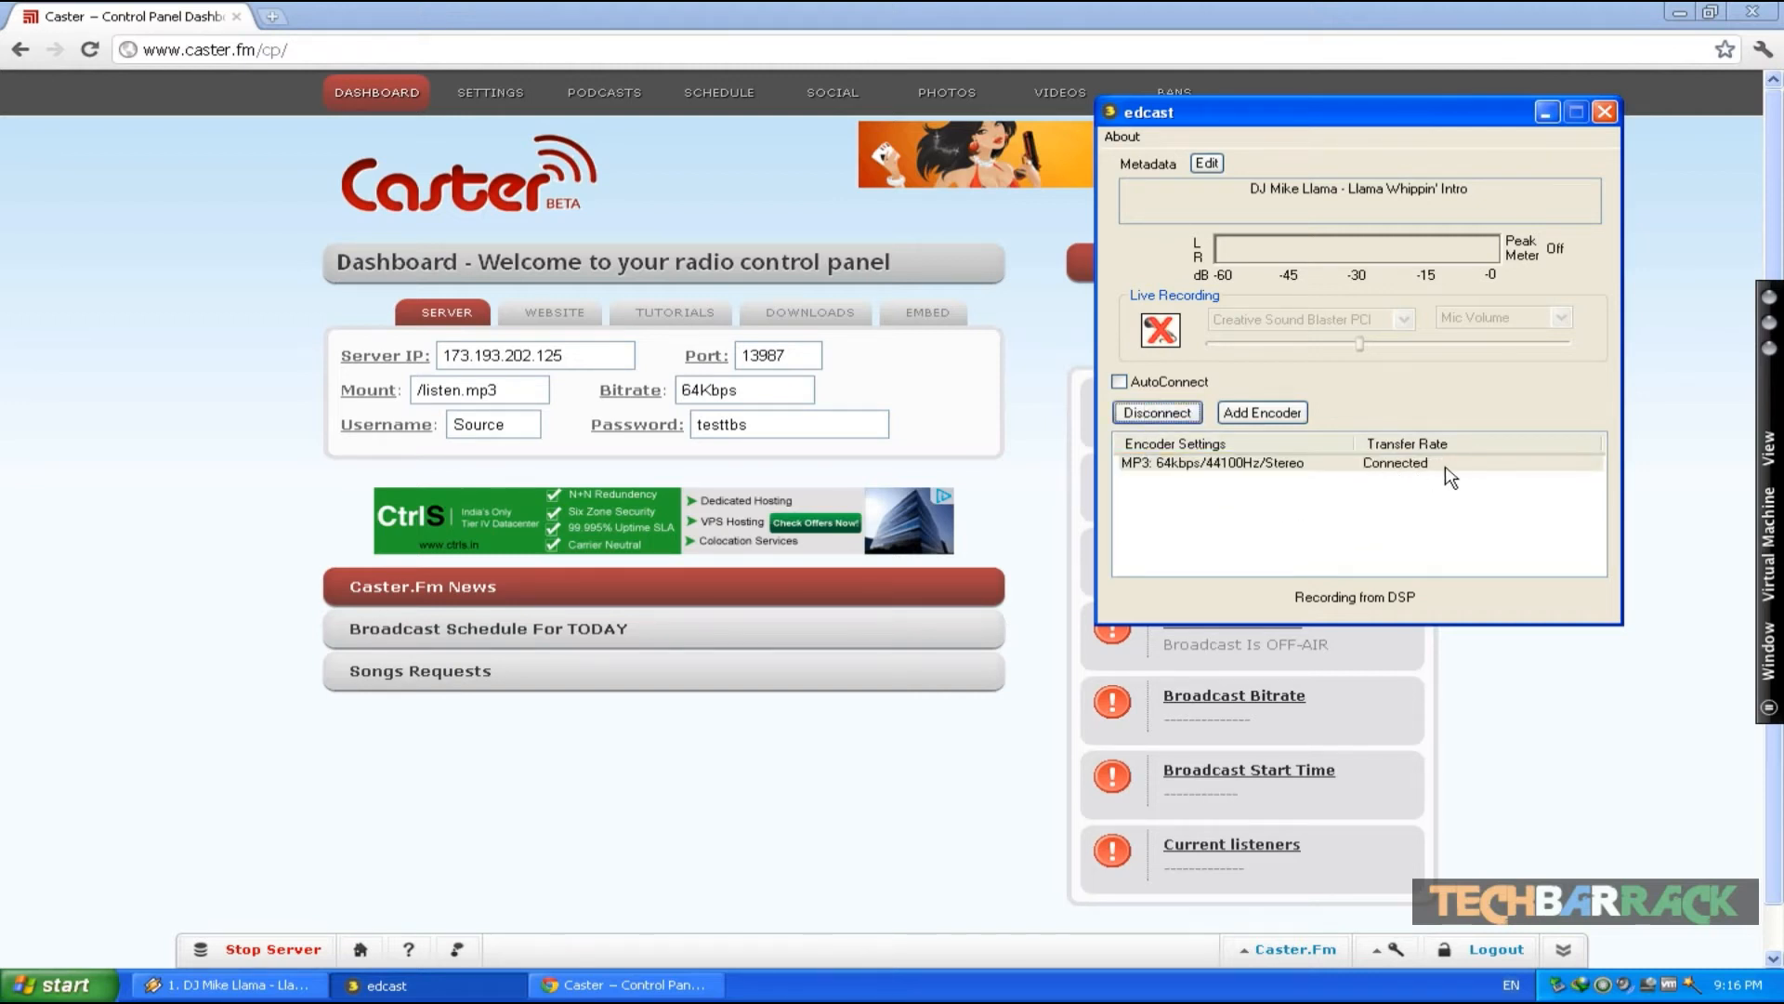
- Play the track Saadda Haq in Winamp and turn the player volume down to 0%
{"action": "left_click", "coordinate": [294, 987]}
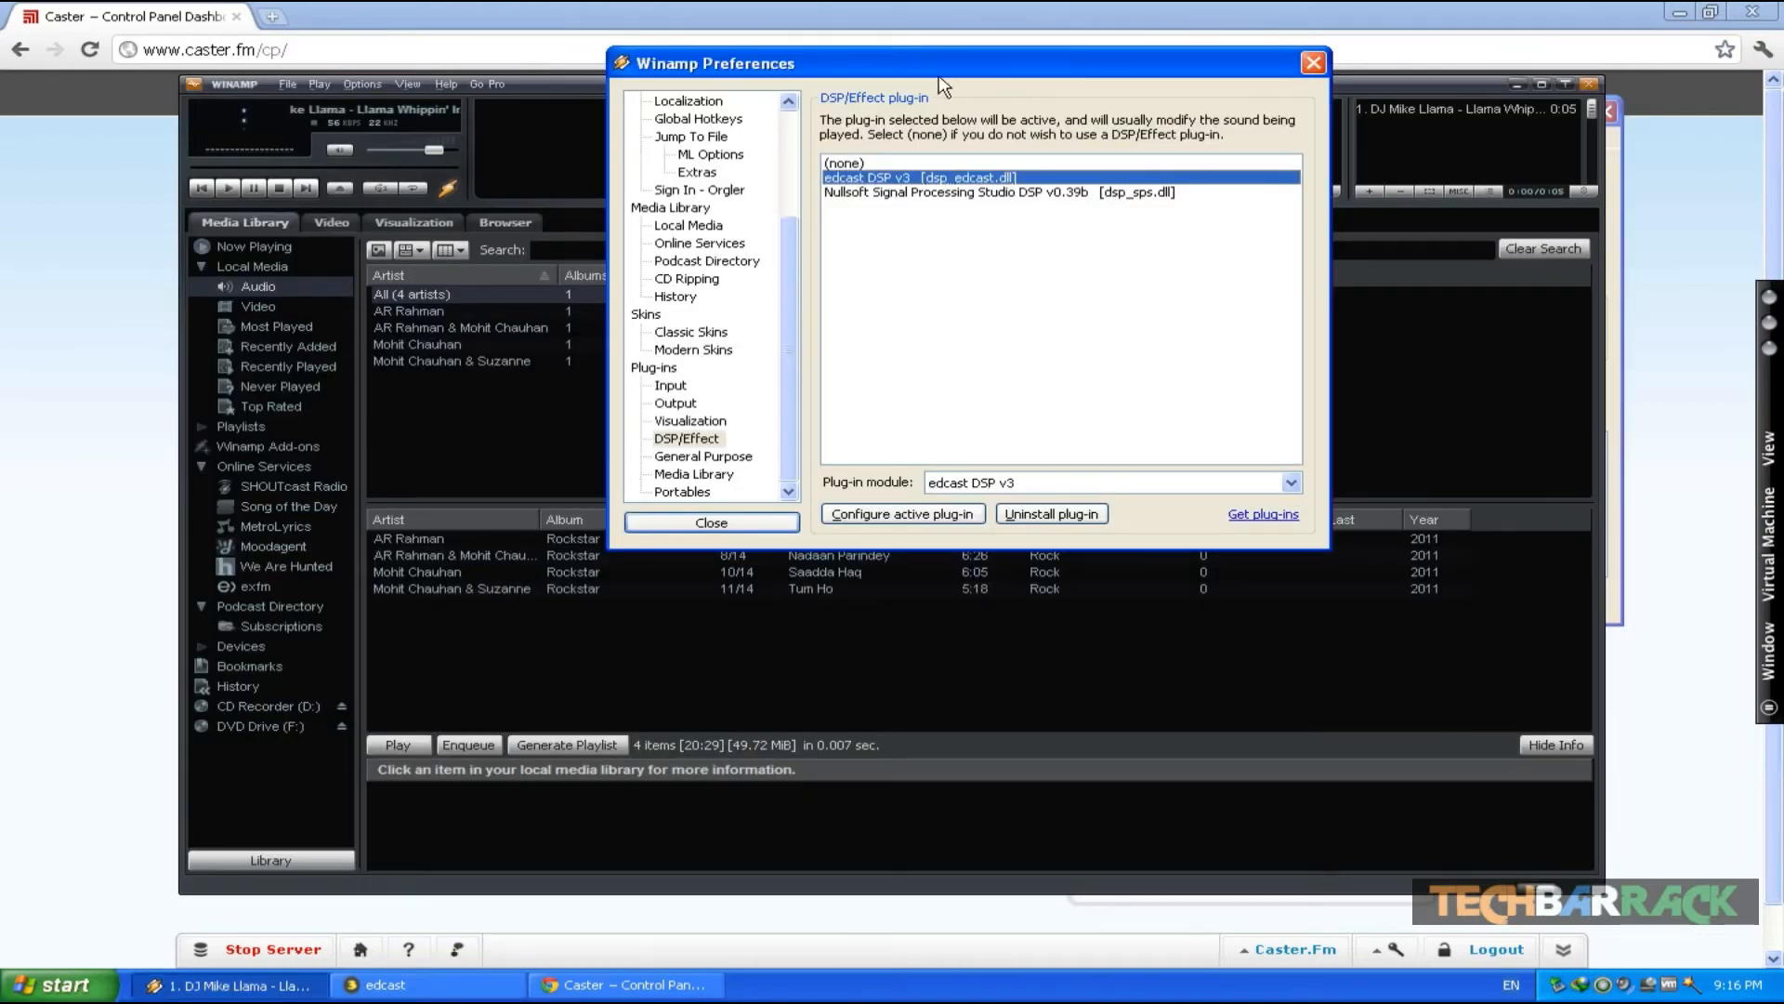
{"action": "left_click_drag", "start_coordinate": [889, 65], "coordinate": [1081, 51]}
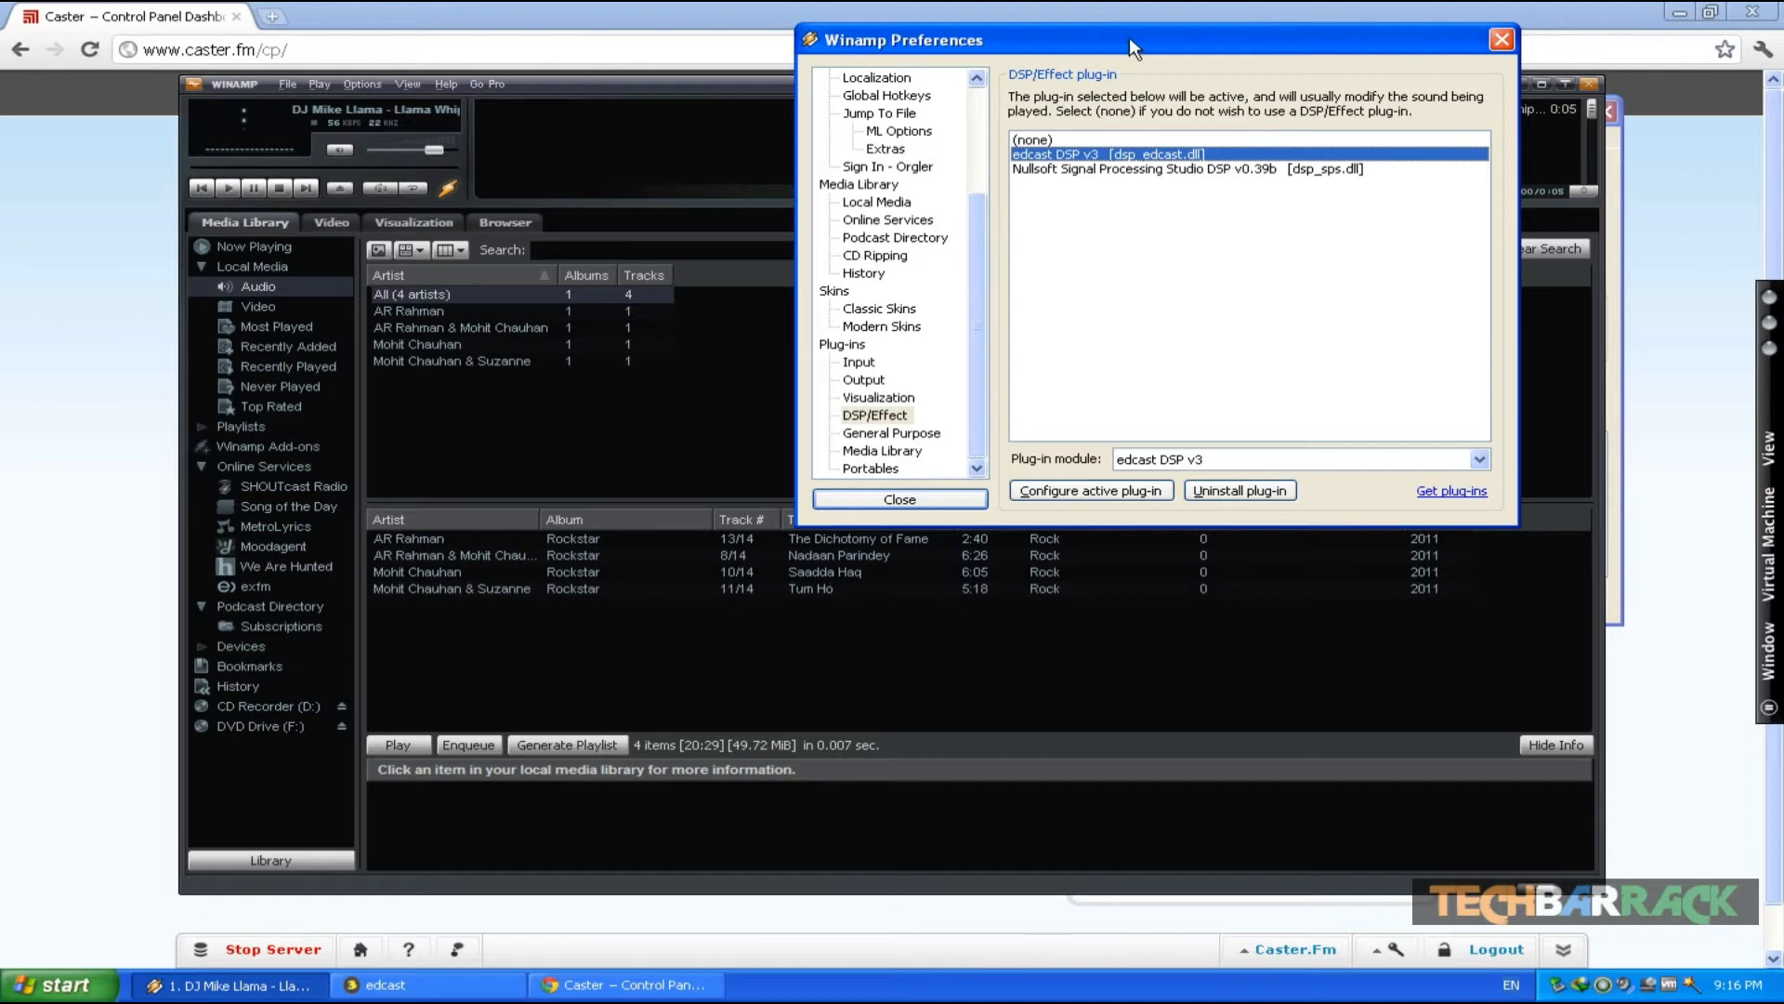
{"action": "left_click", "coordinate": [599, 443]}
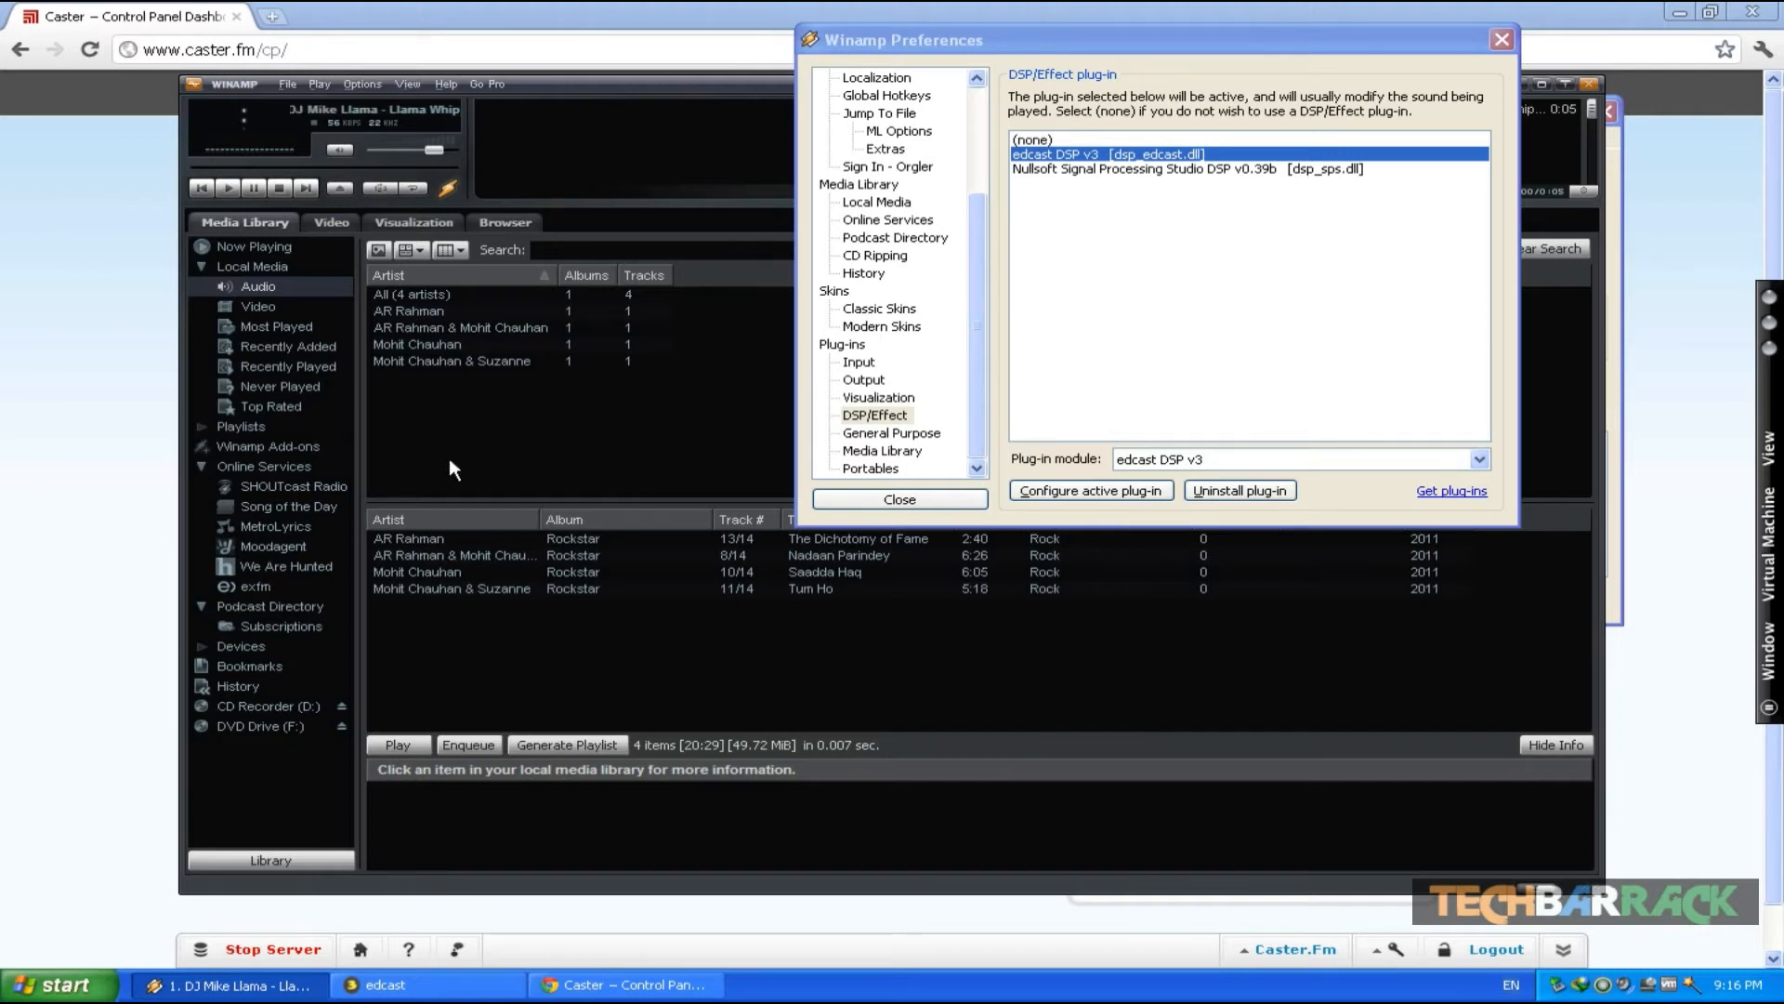
{"action": "double_click", "coordinate": [456, 571]}
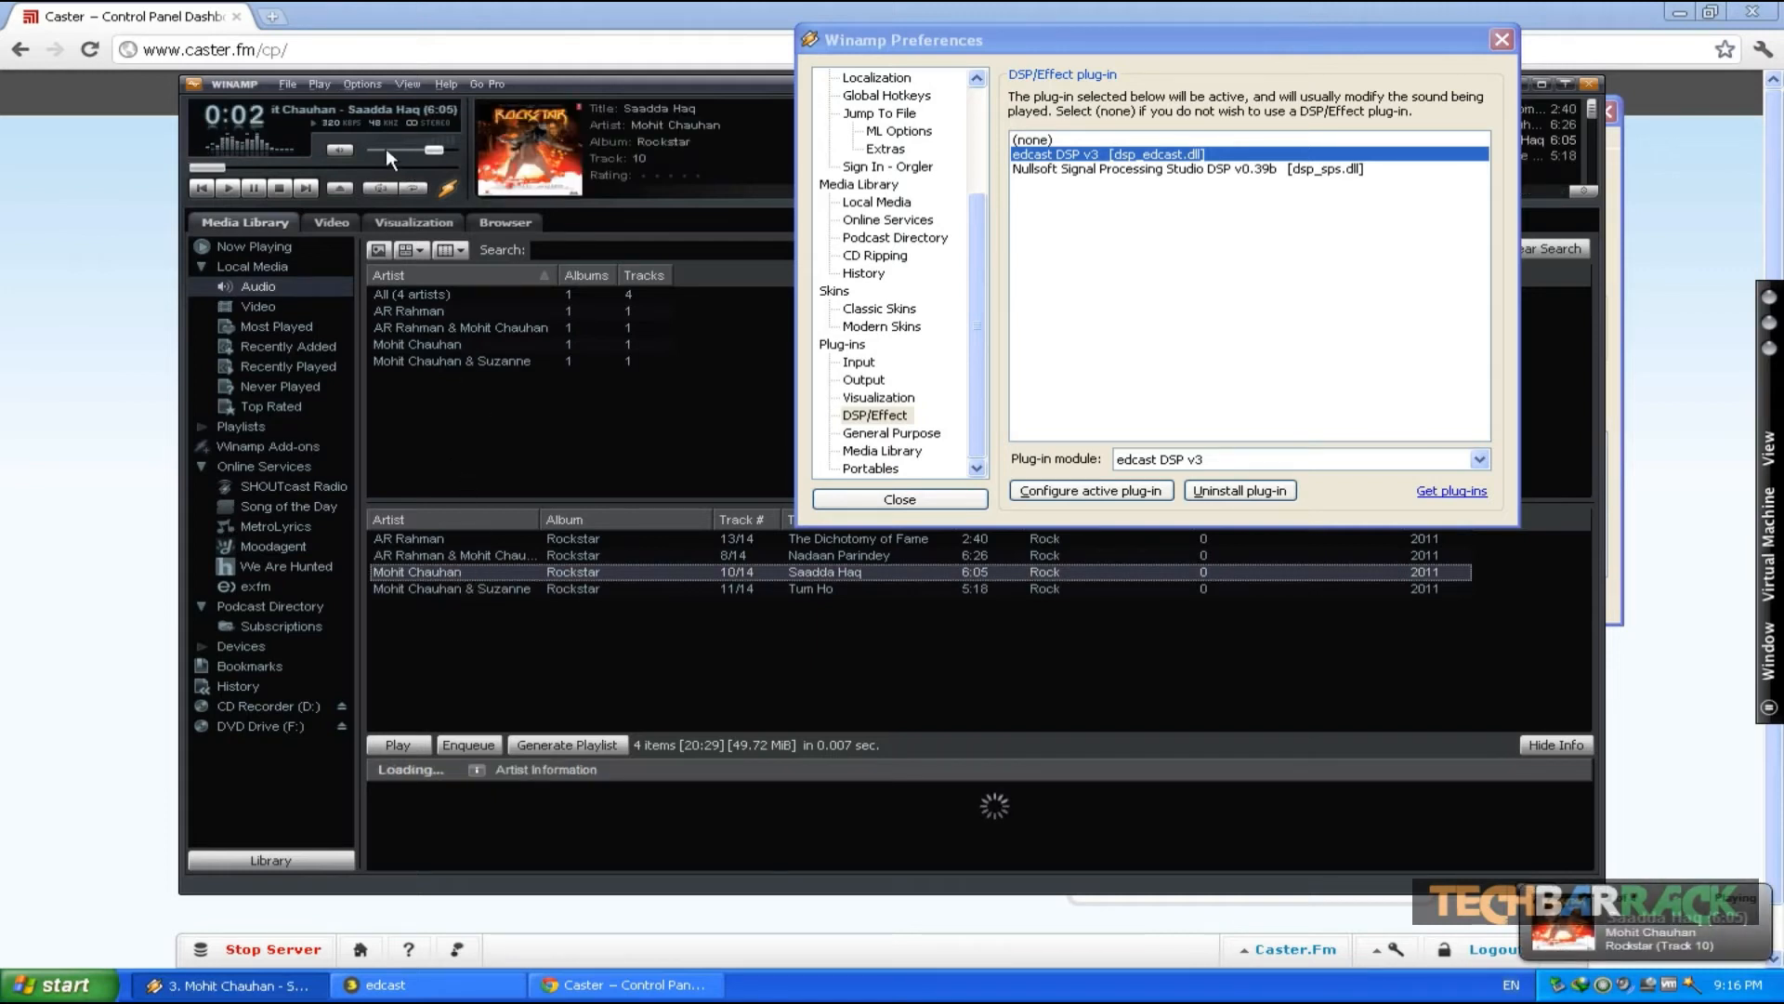
{"action": "left_click_drag", "start_coordinate": [387, 148], "coordinate": [381, 148]}
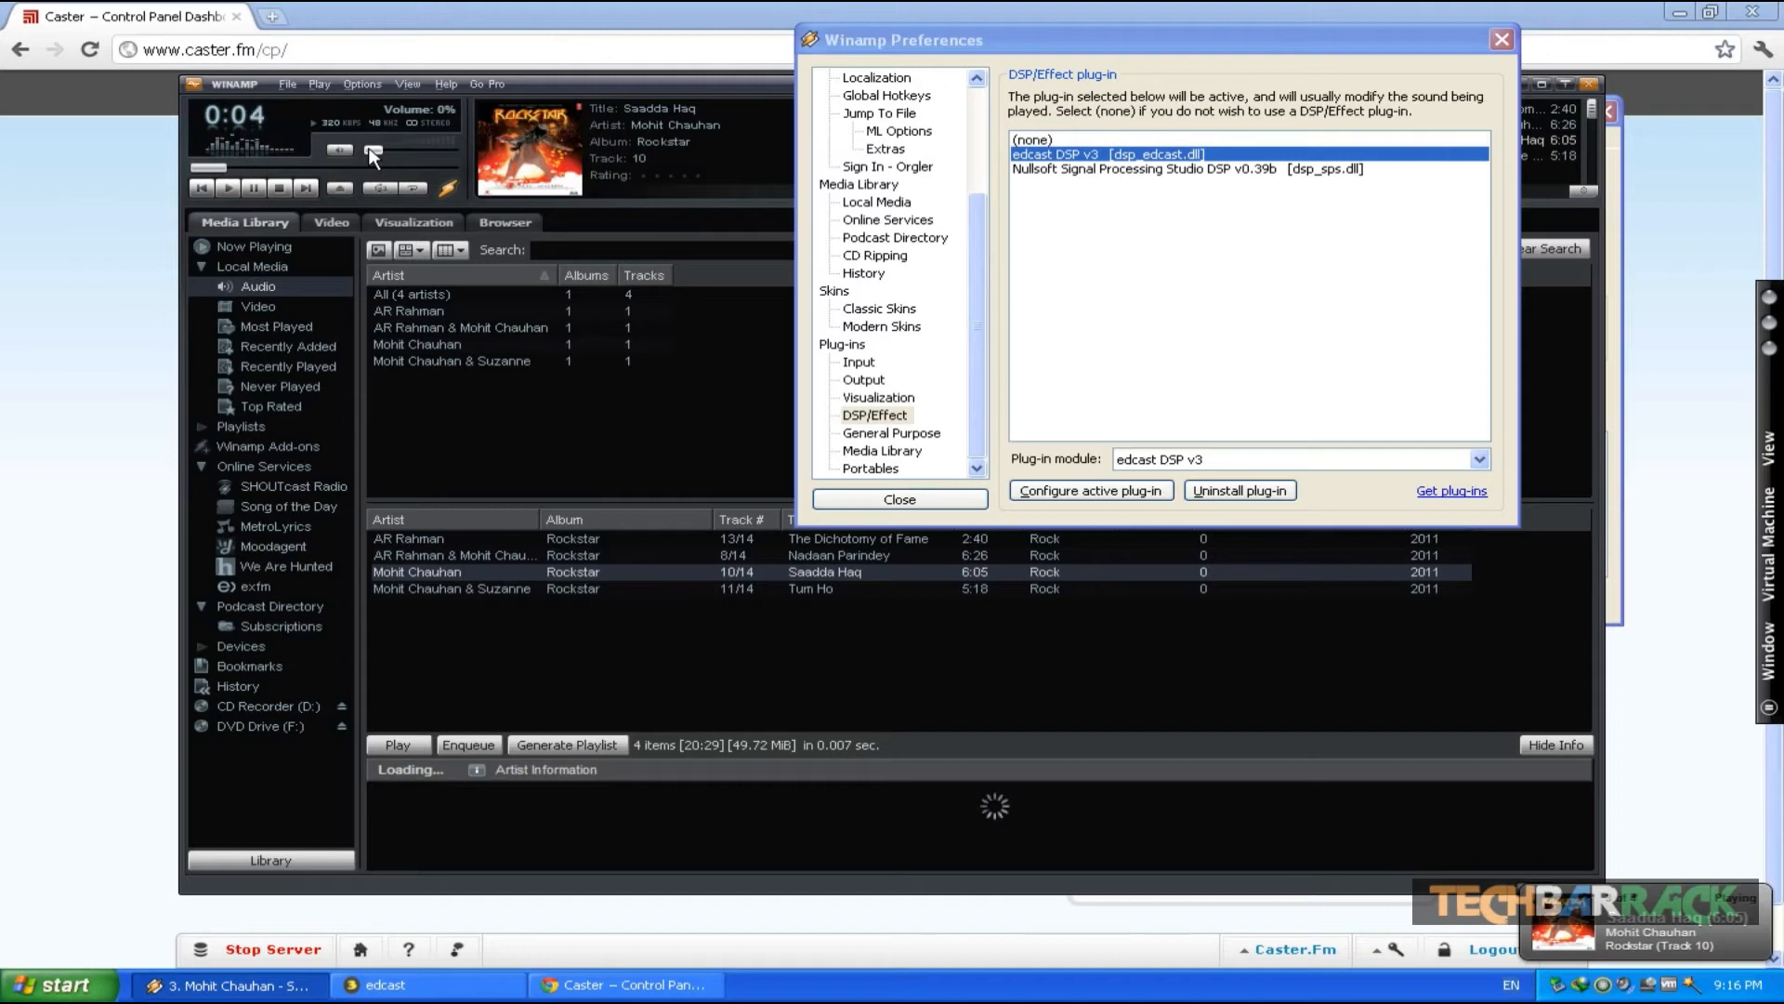
- Open the station page testtbs.caster.fm in a new browser tab
{"action": "left_click", "coordinate": [119, 226]}
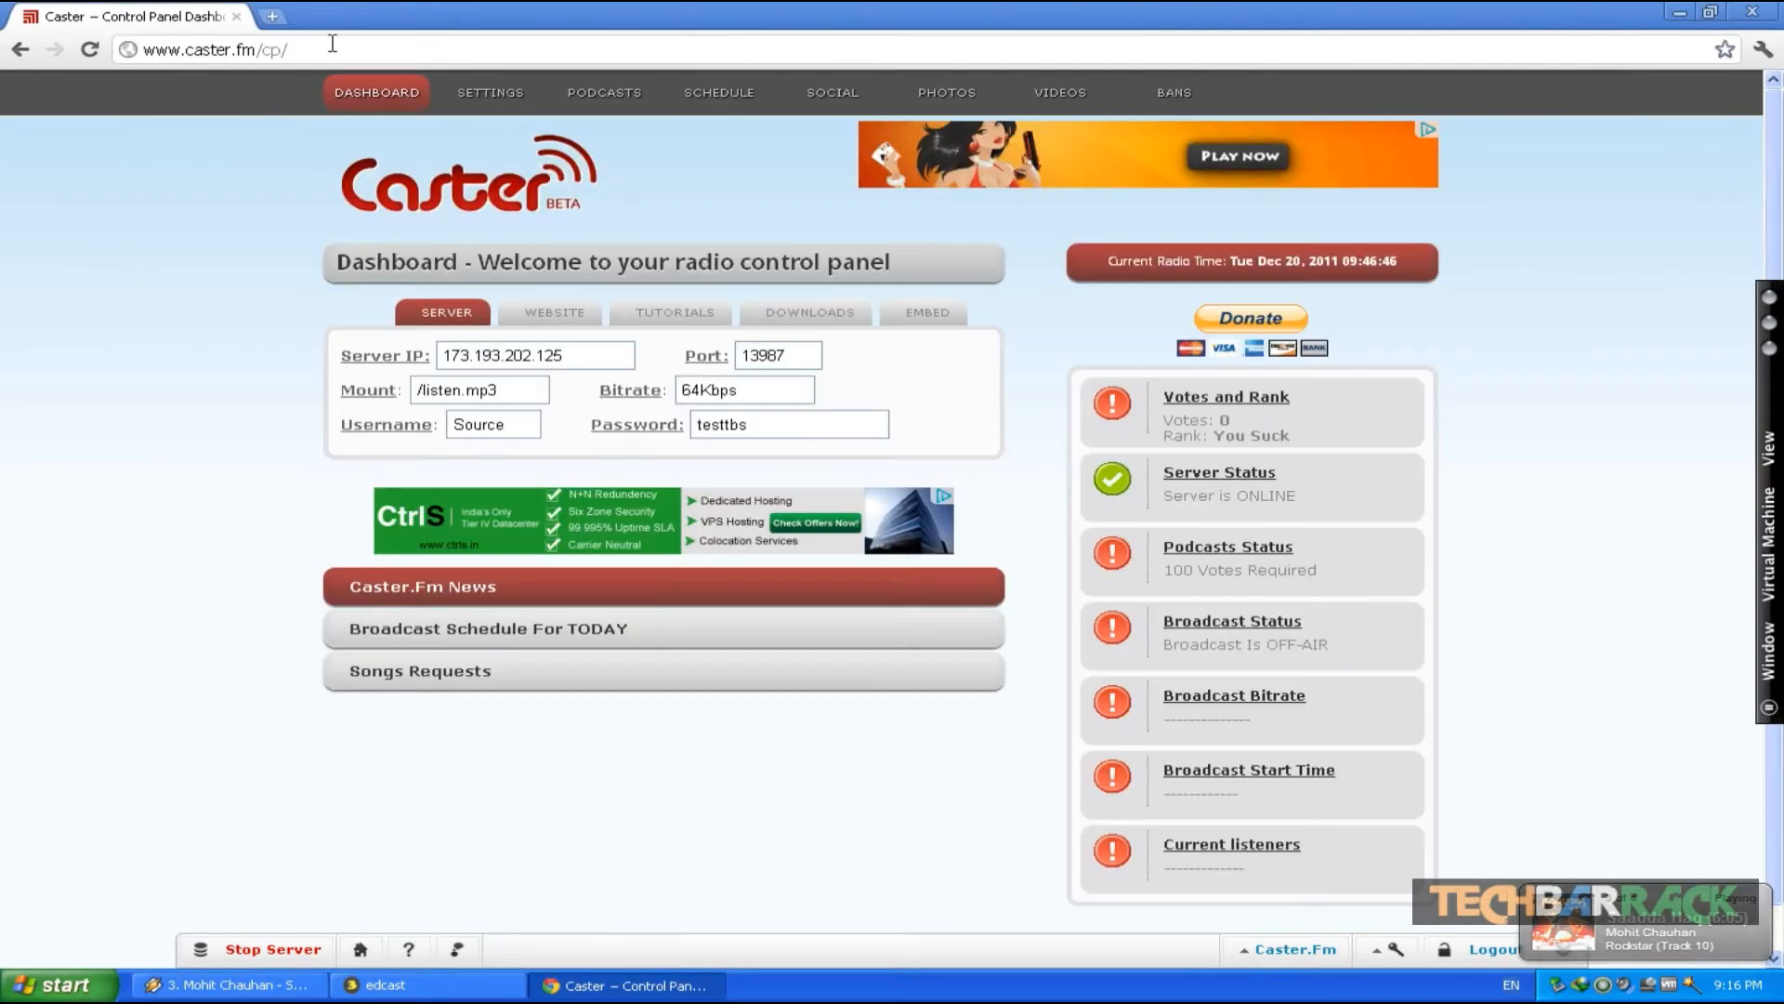
{"action": "left_click", "coordinate": [268, 17]}
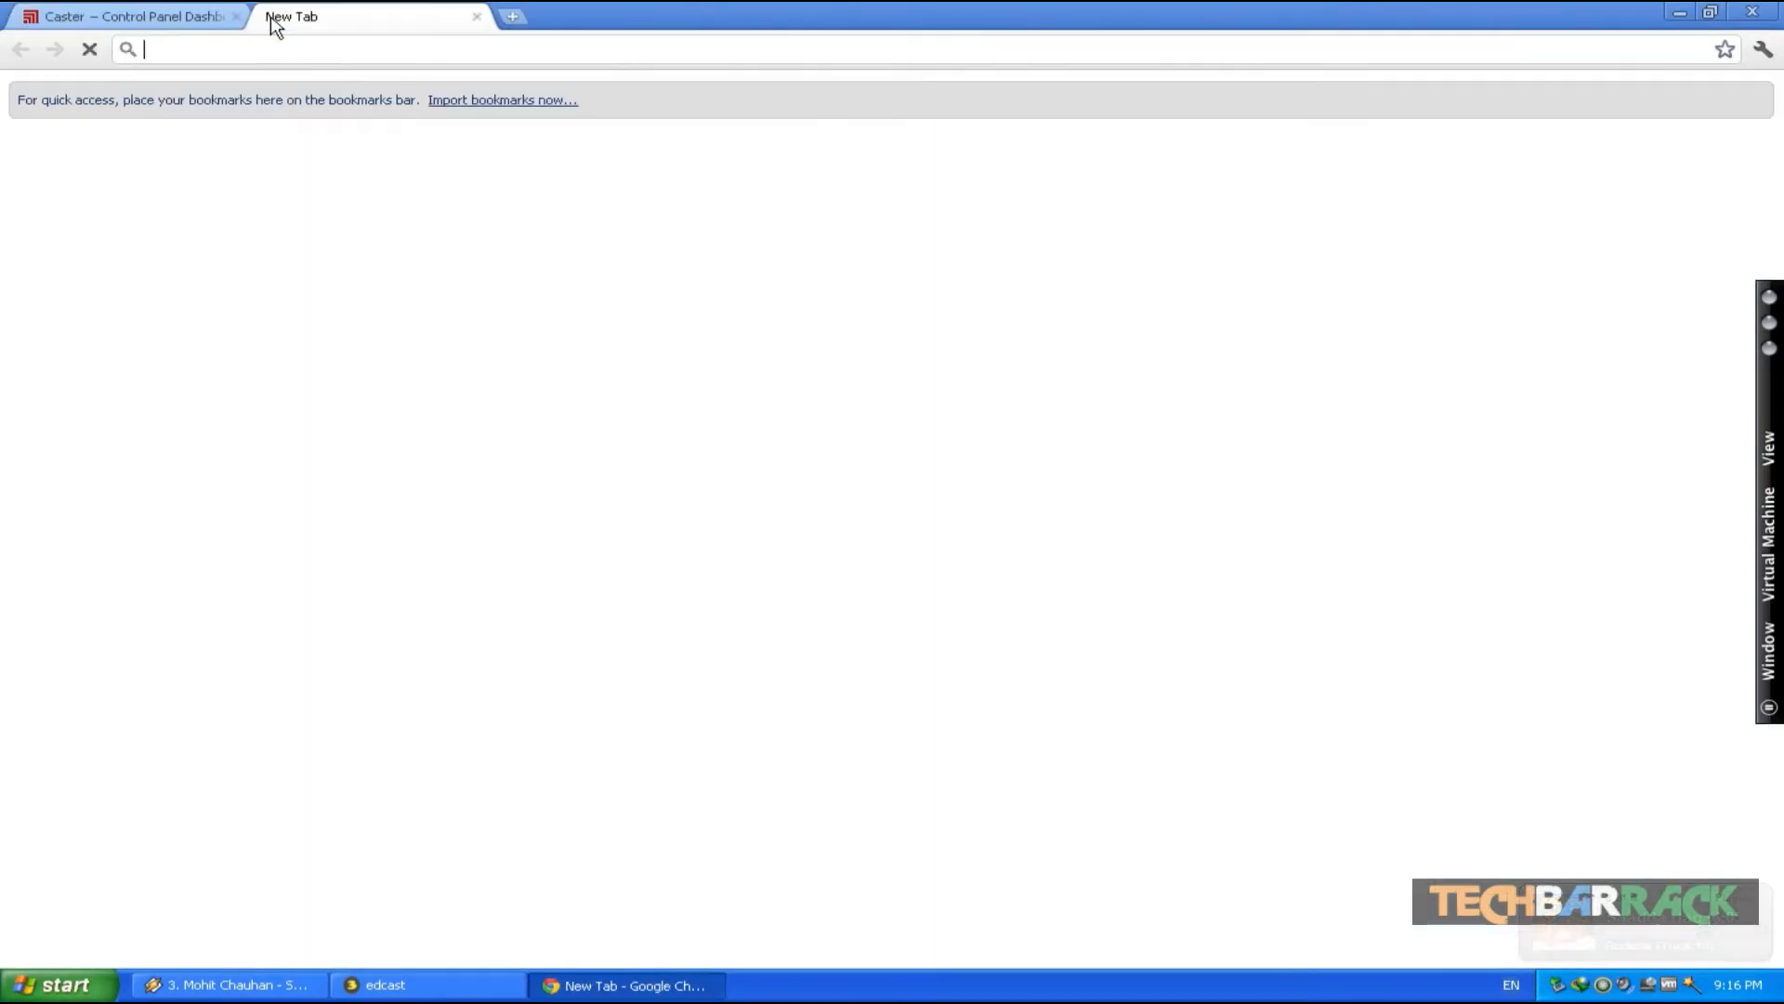
{"action": "type", "text": "testtbs.caster.fm"}
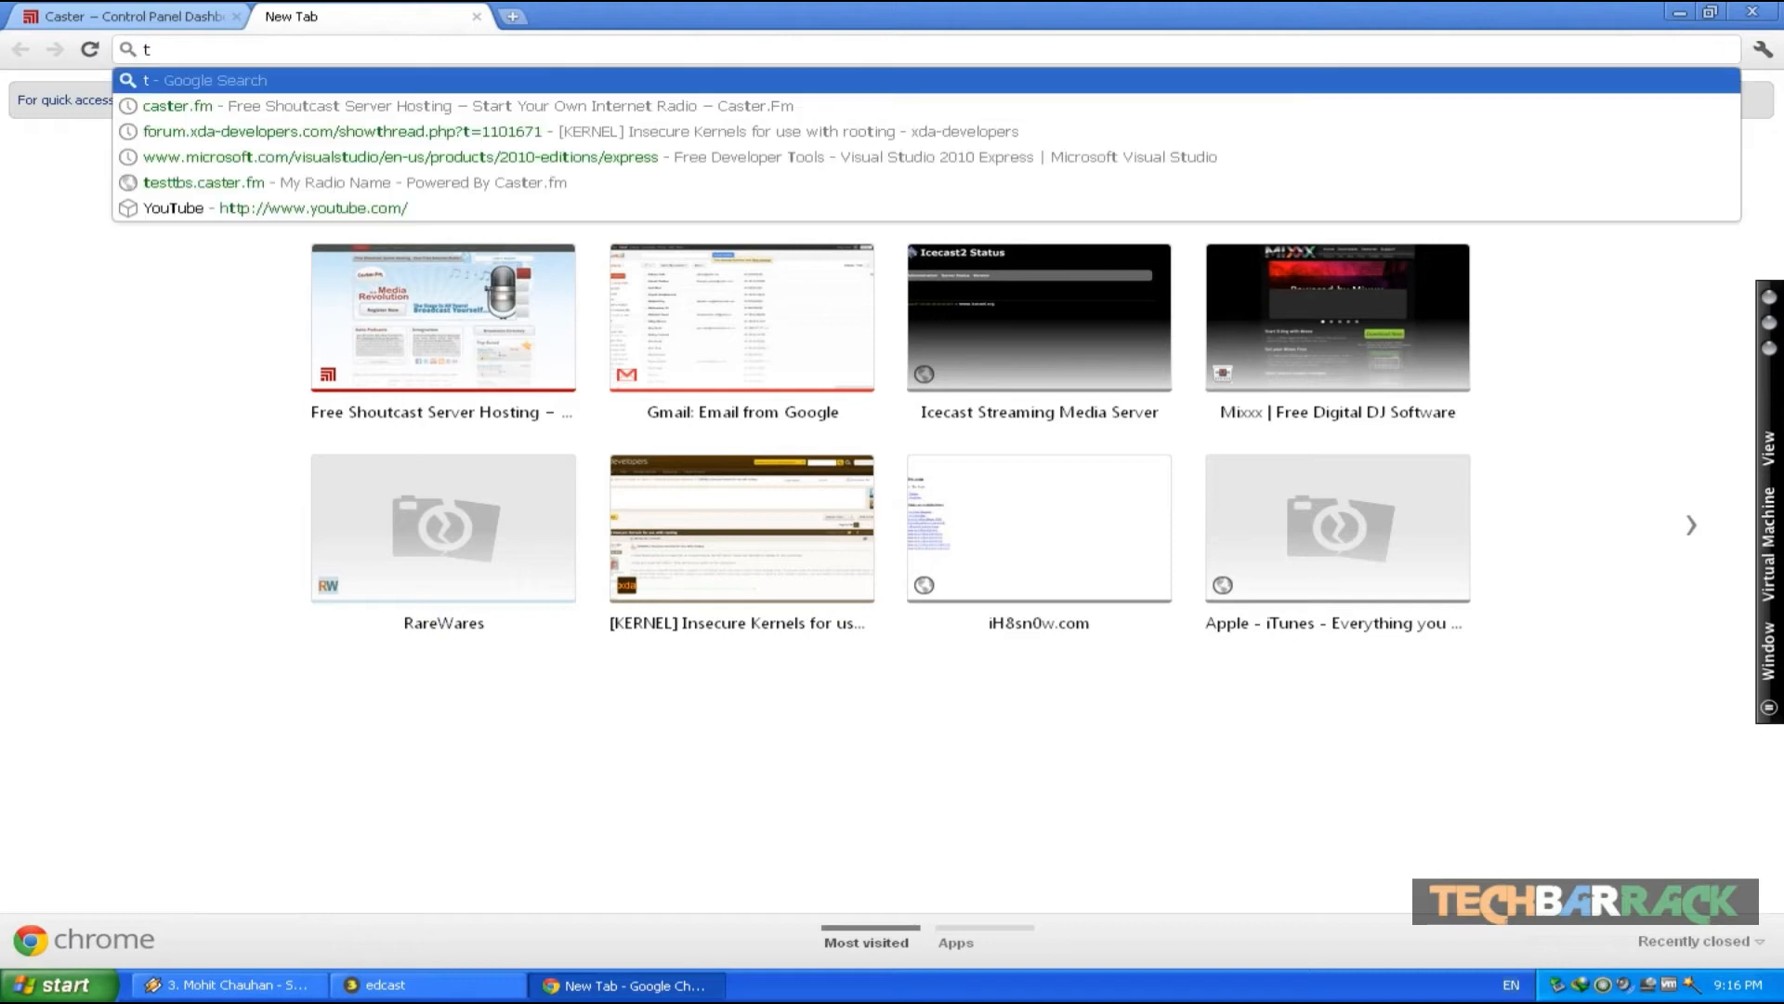
{"action": "key", "text": "Return"}
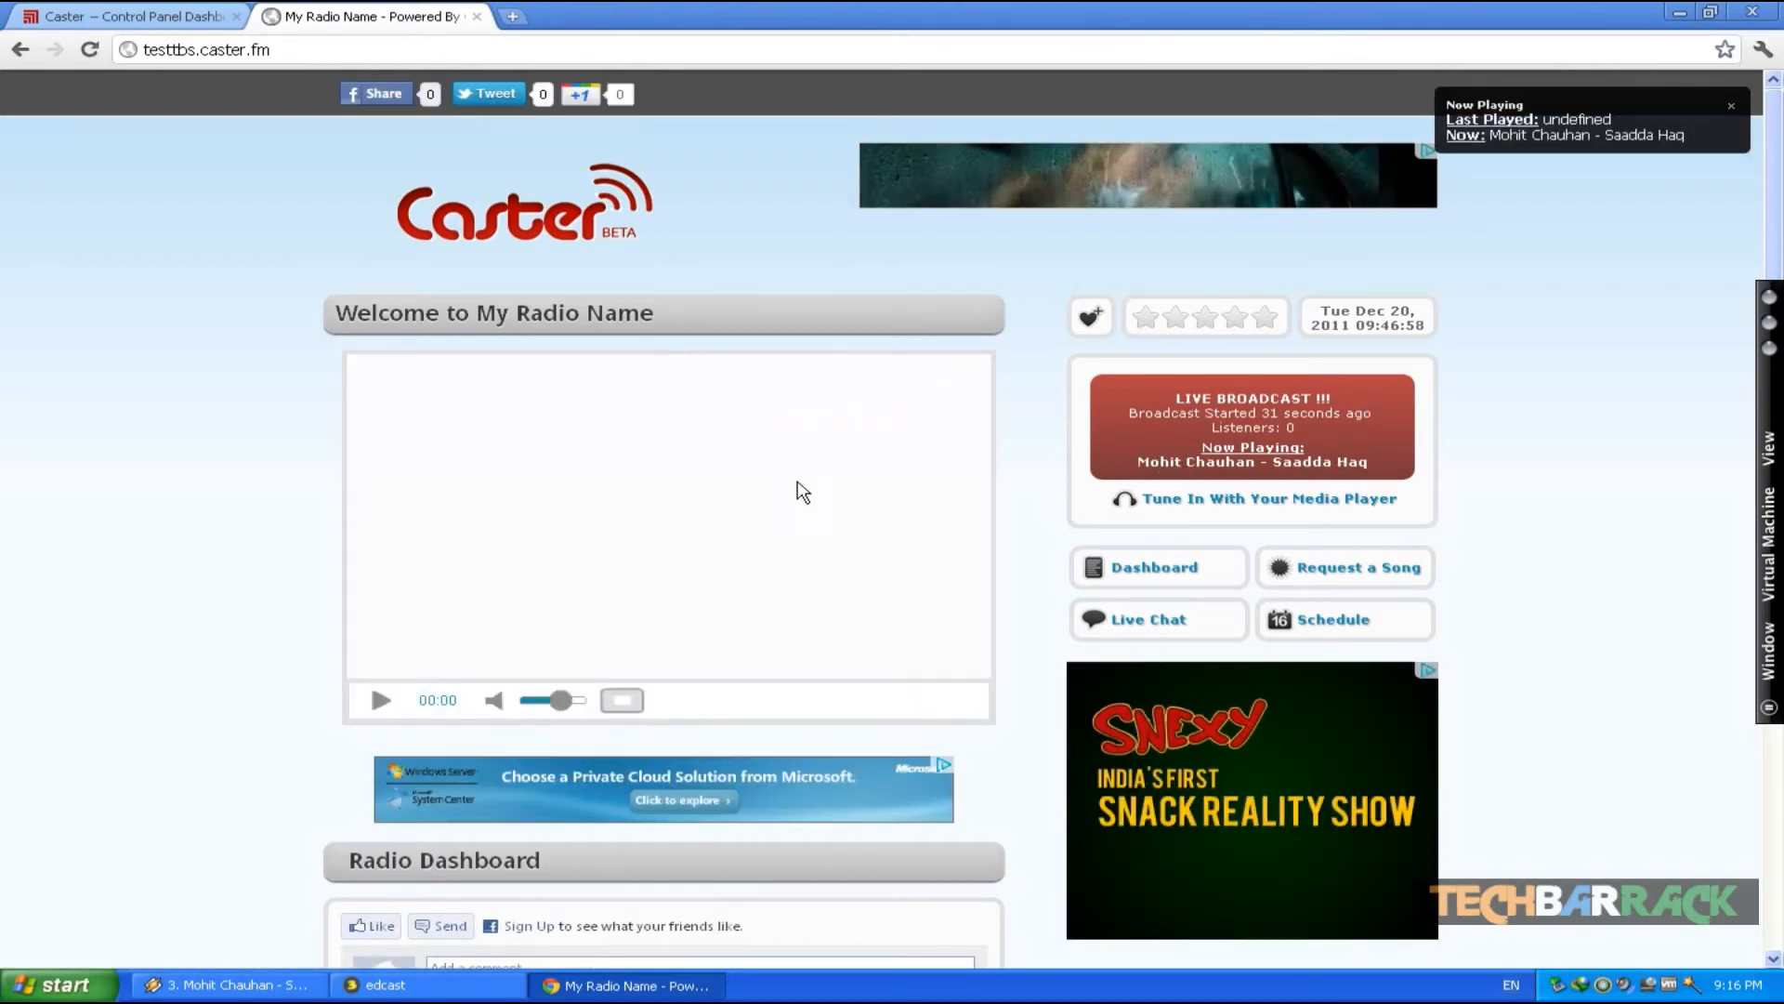
- Play and then stop the live stream in the station's web player
{"action": "left_click", "coordinate": [381, 700]}
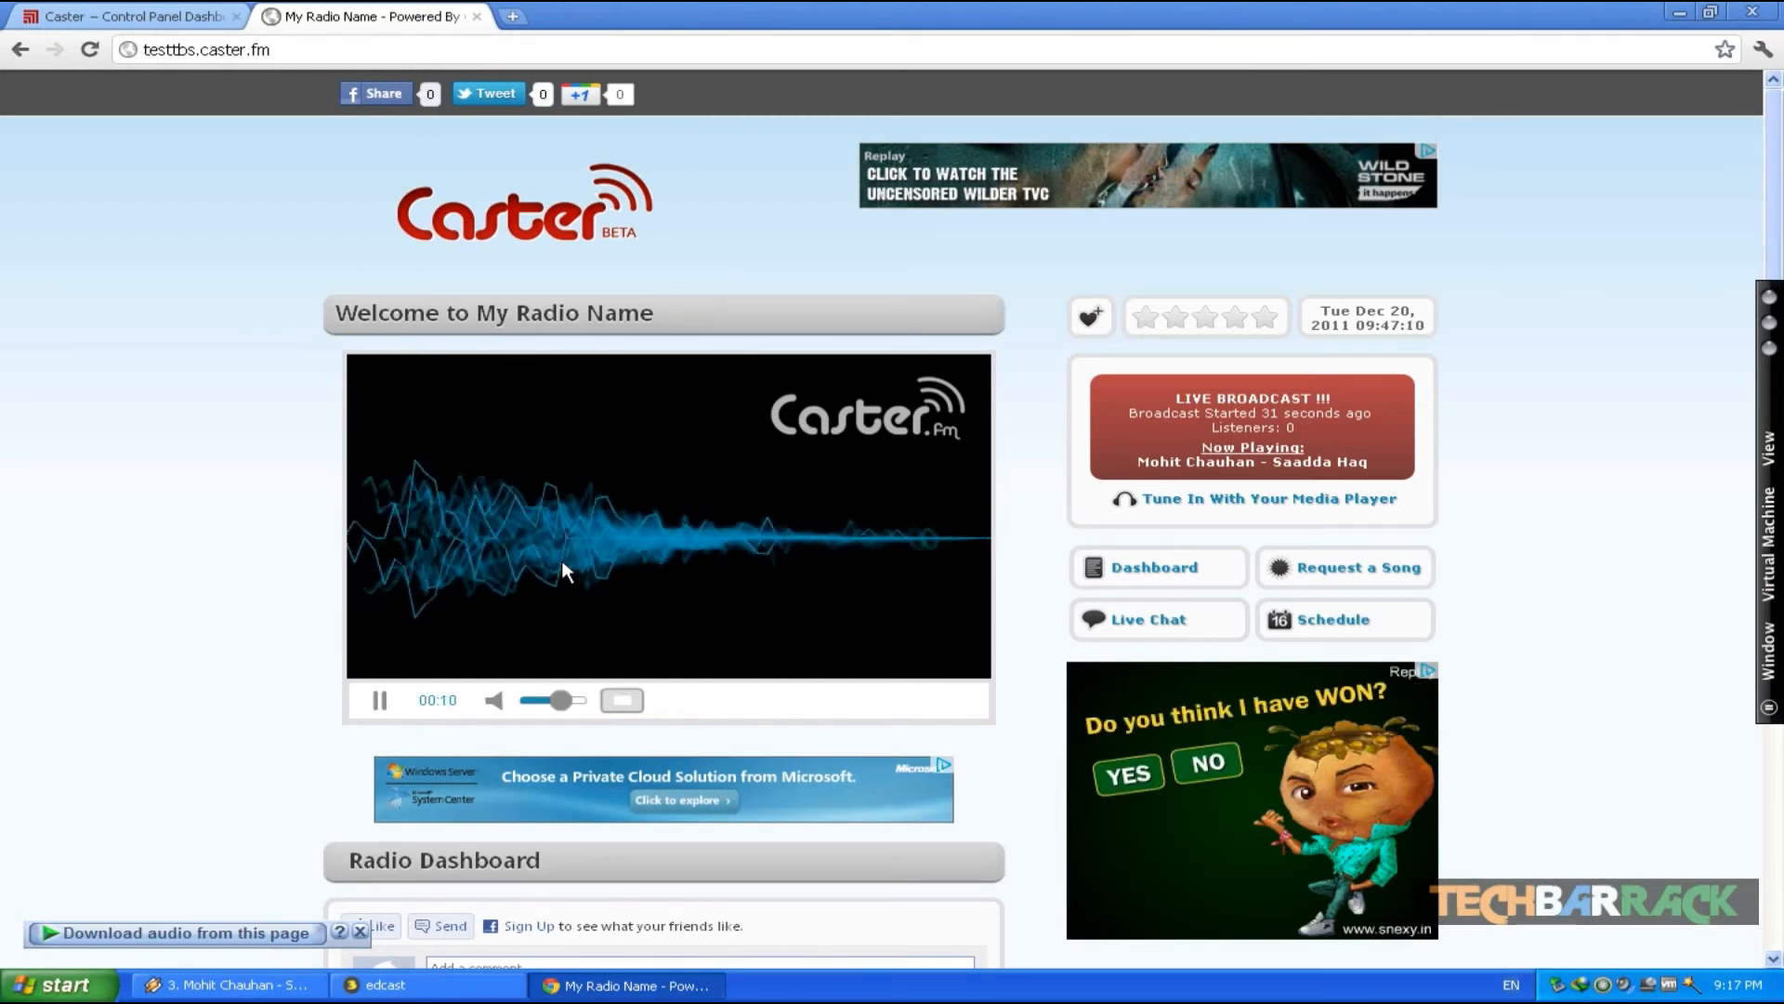
{"action": "left_click", "coordinate": [253, 987]}
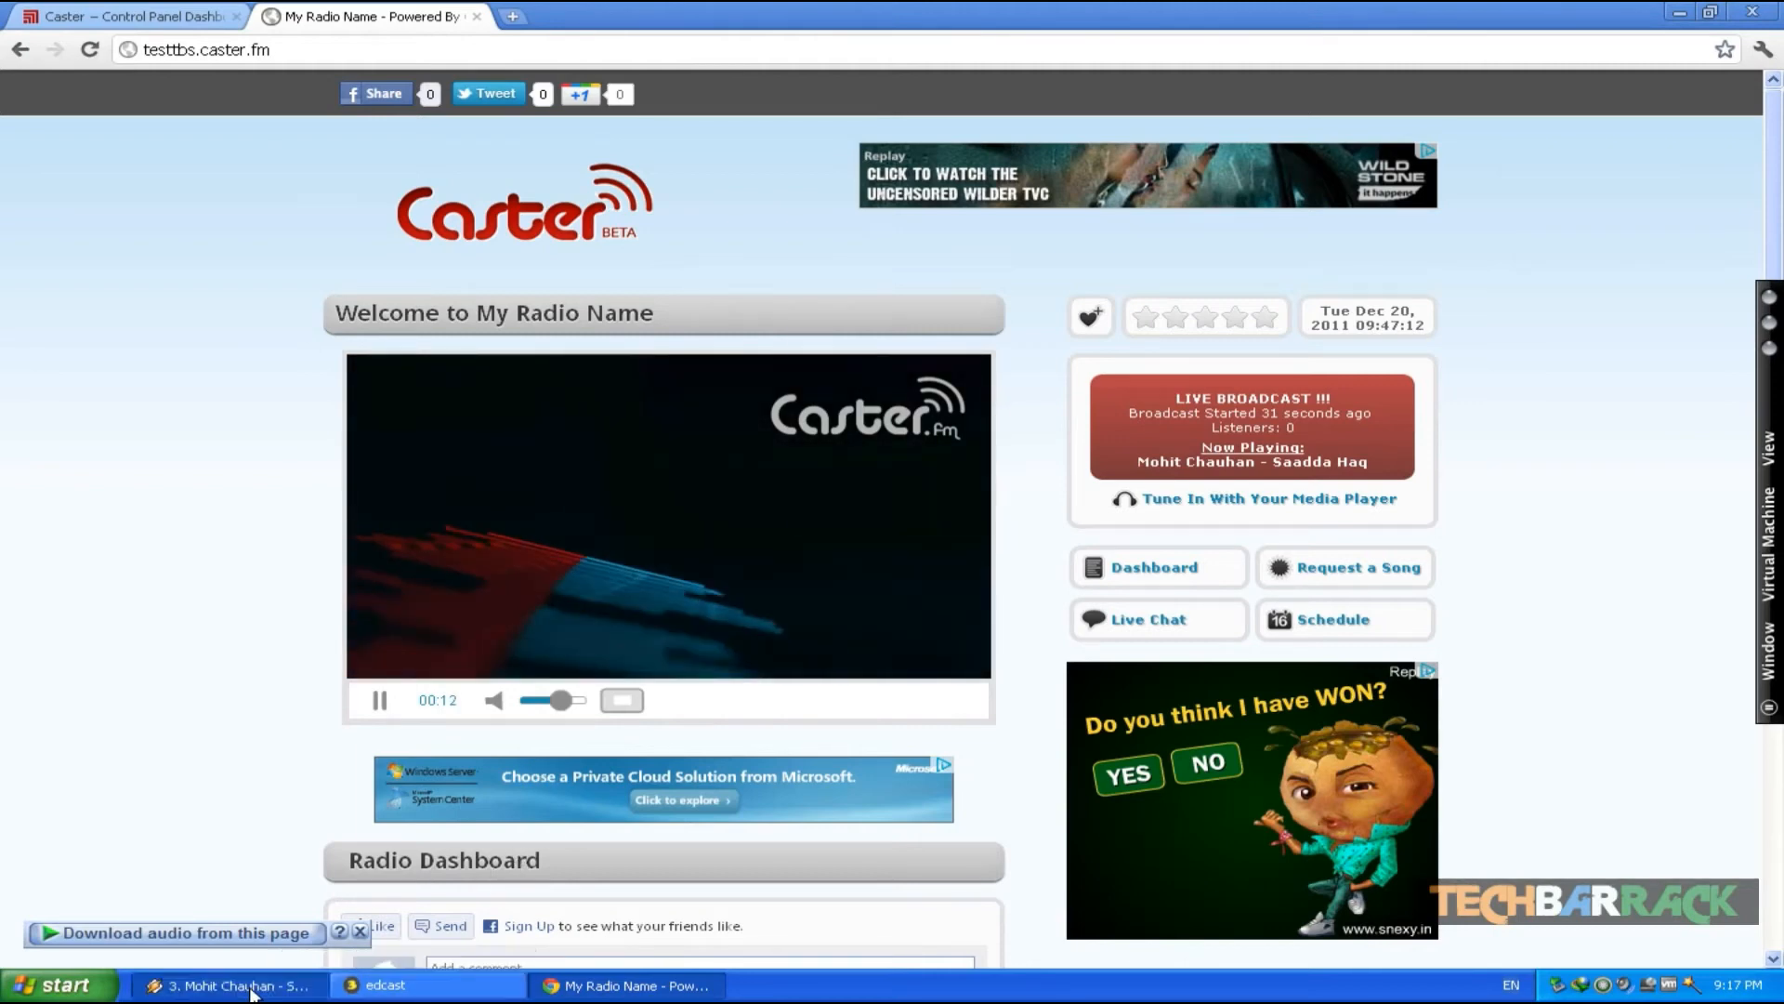
{"action": "left_click", "coordinate": [146, 583]}
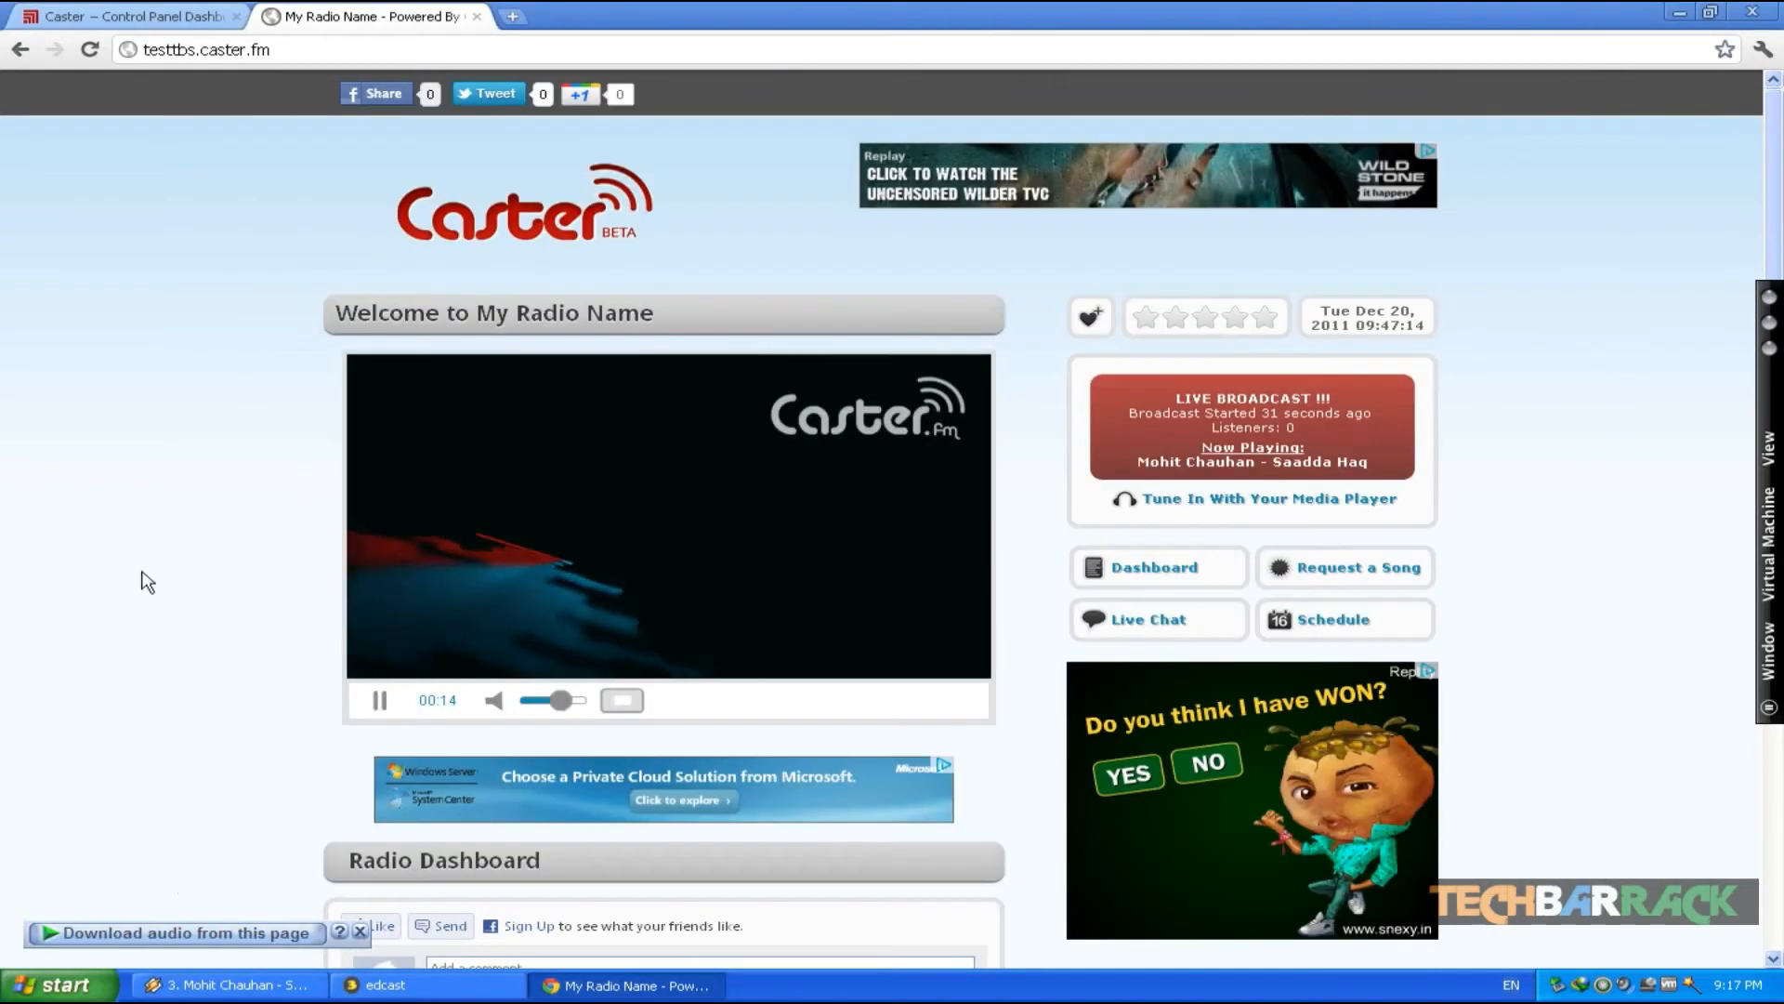
{"action": "left_click", "coordinate": [381, 699]}
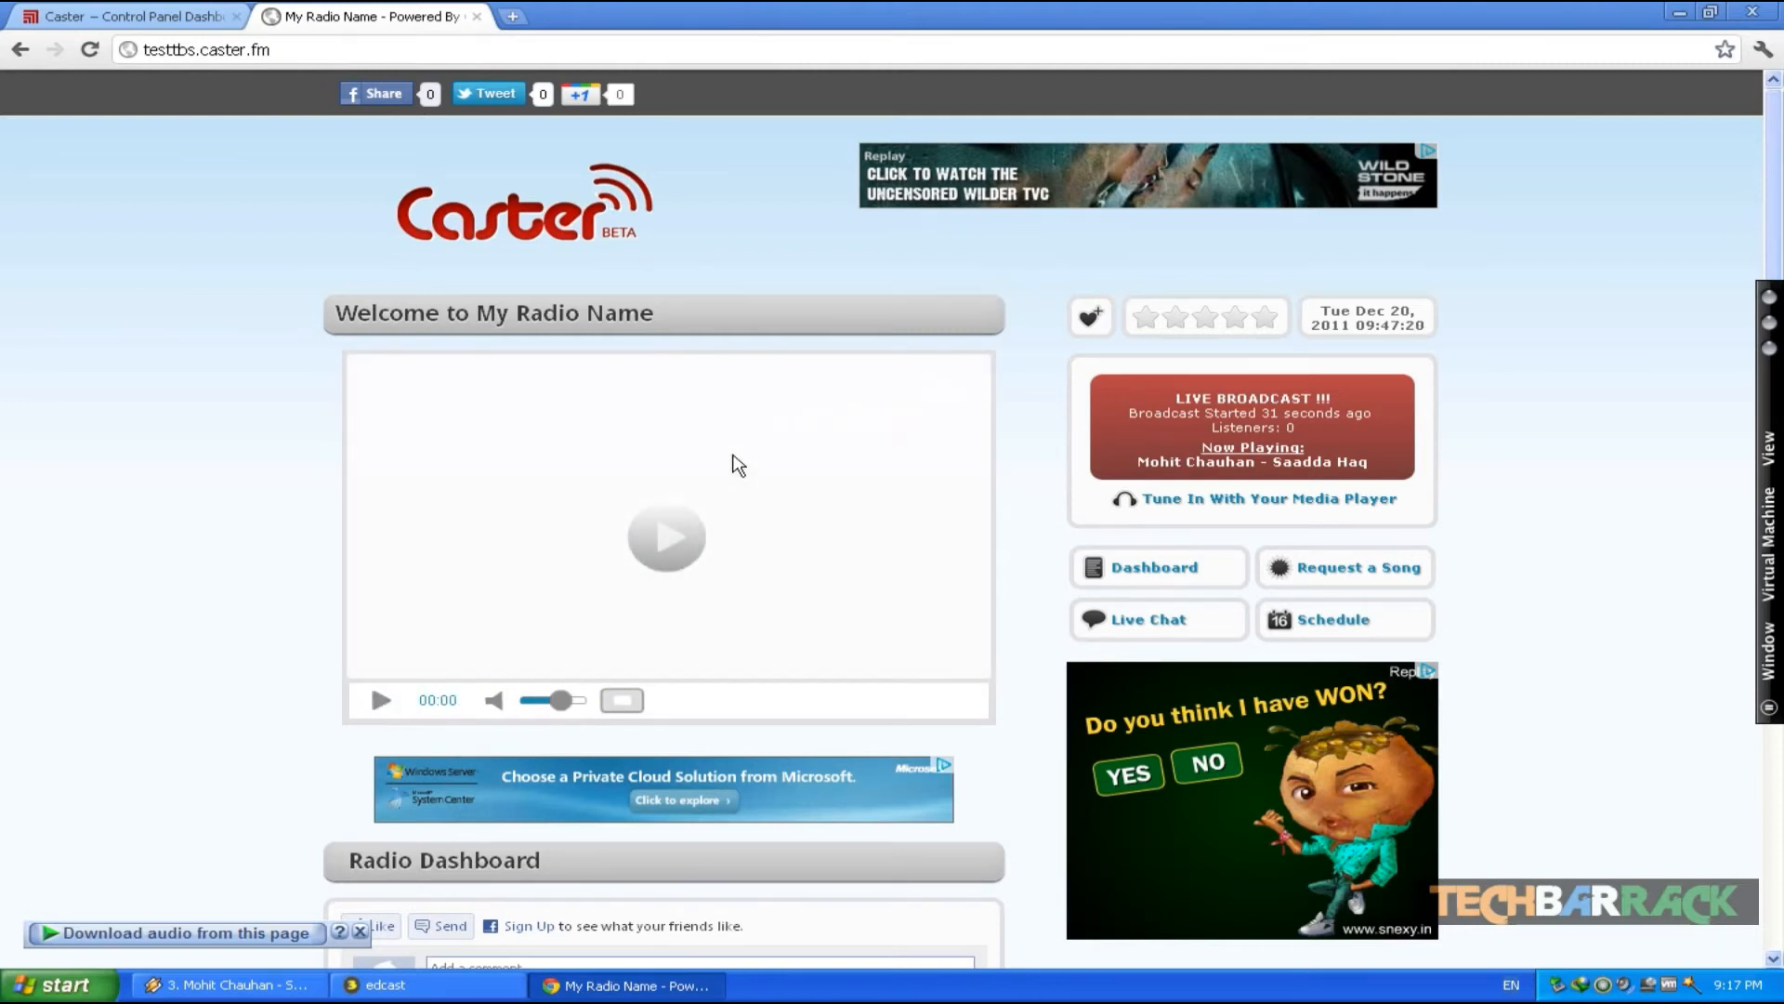
- Close the browser and disconnect the encoder from the server
{"action": "left_click", "coordinate": [1754, 14]}
{"action": "left_click", "coordinate": [1511, 28]}
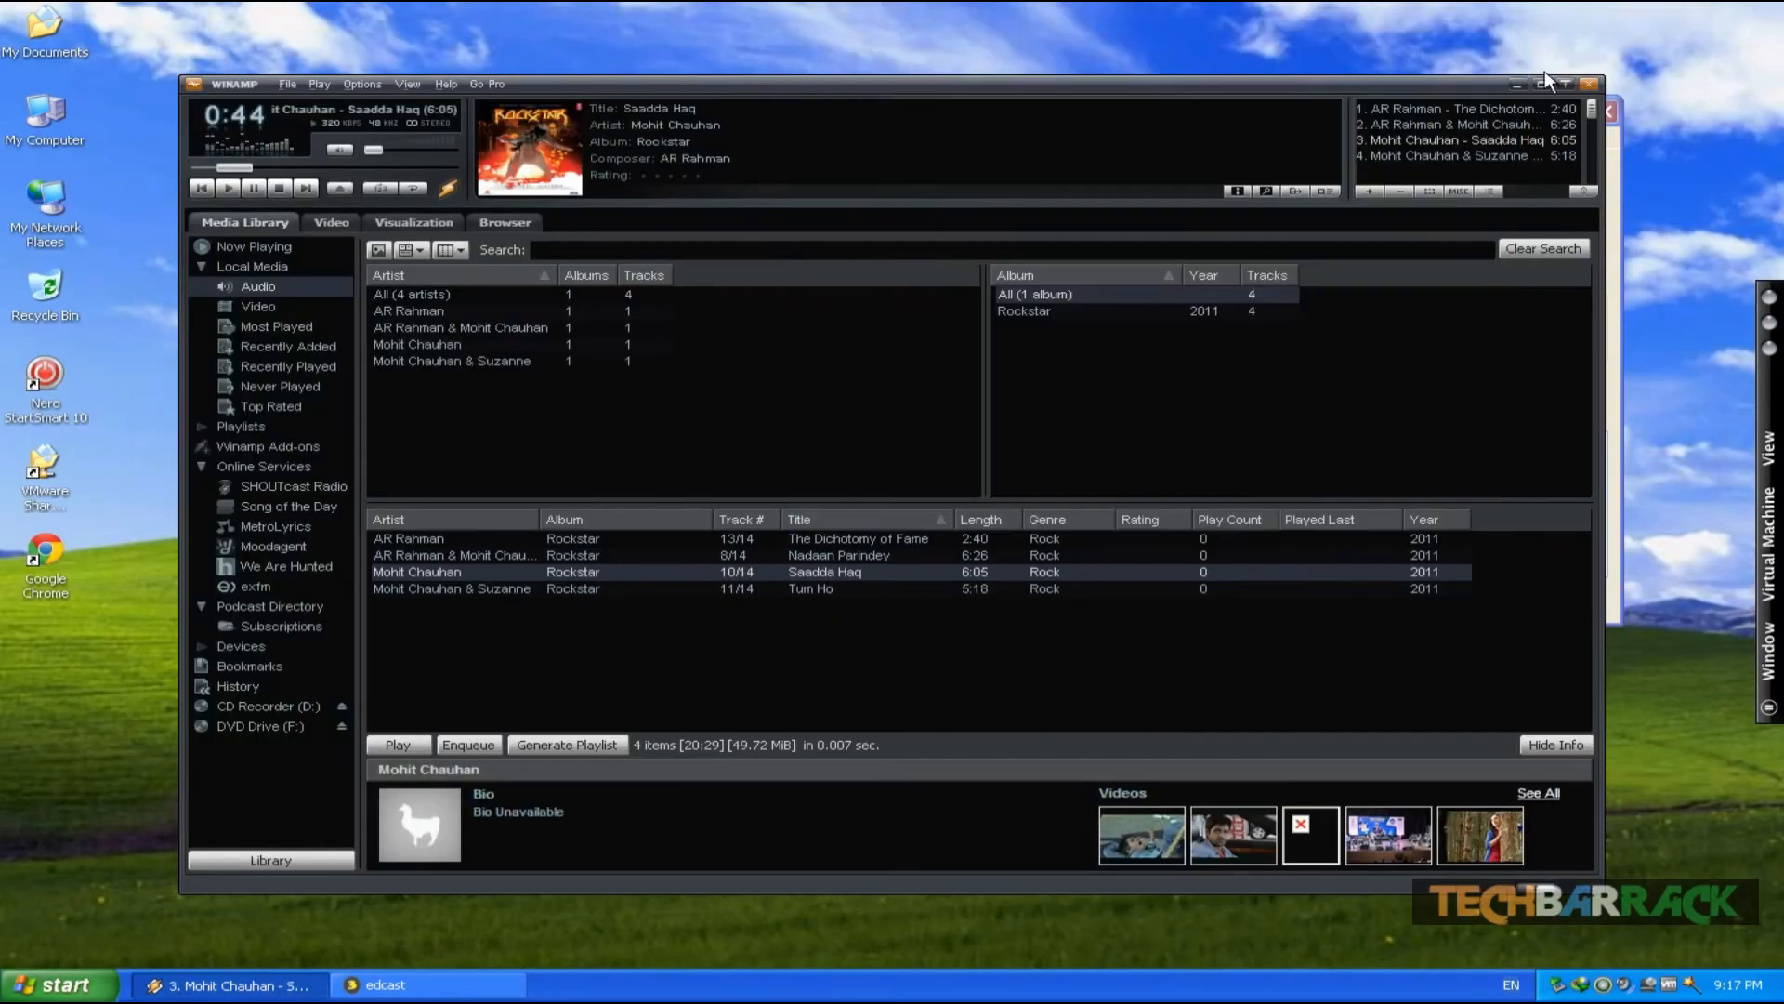
{"action": "left_click", "coordinate": [1615, 143]}
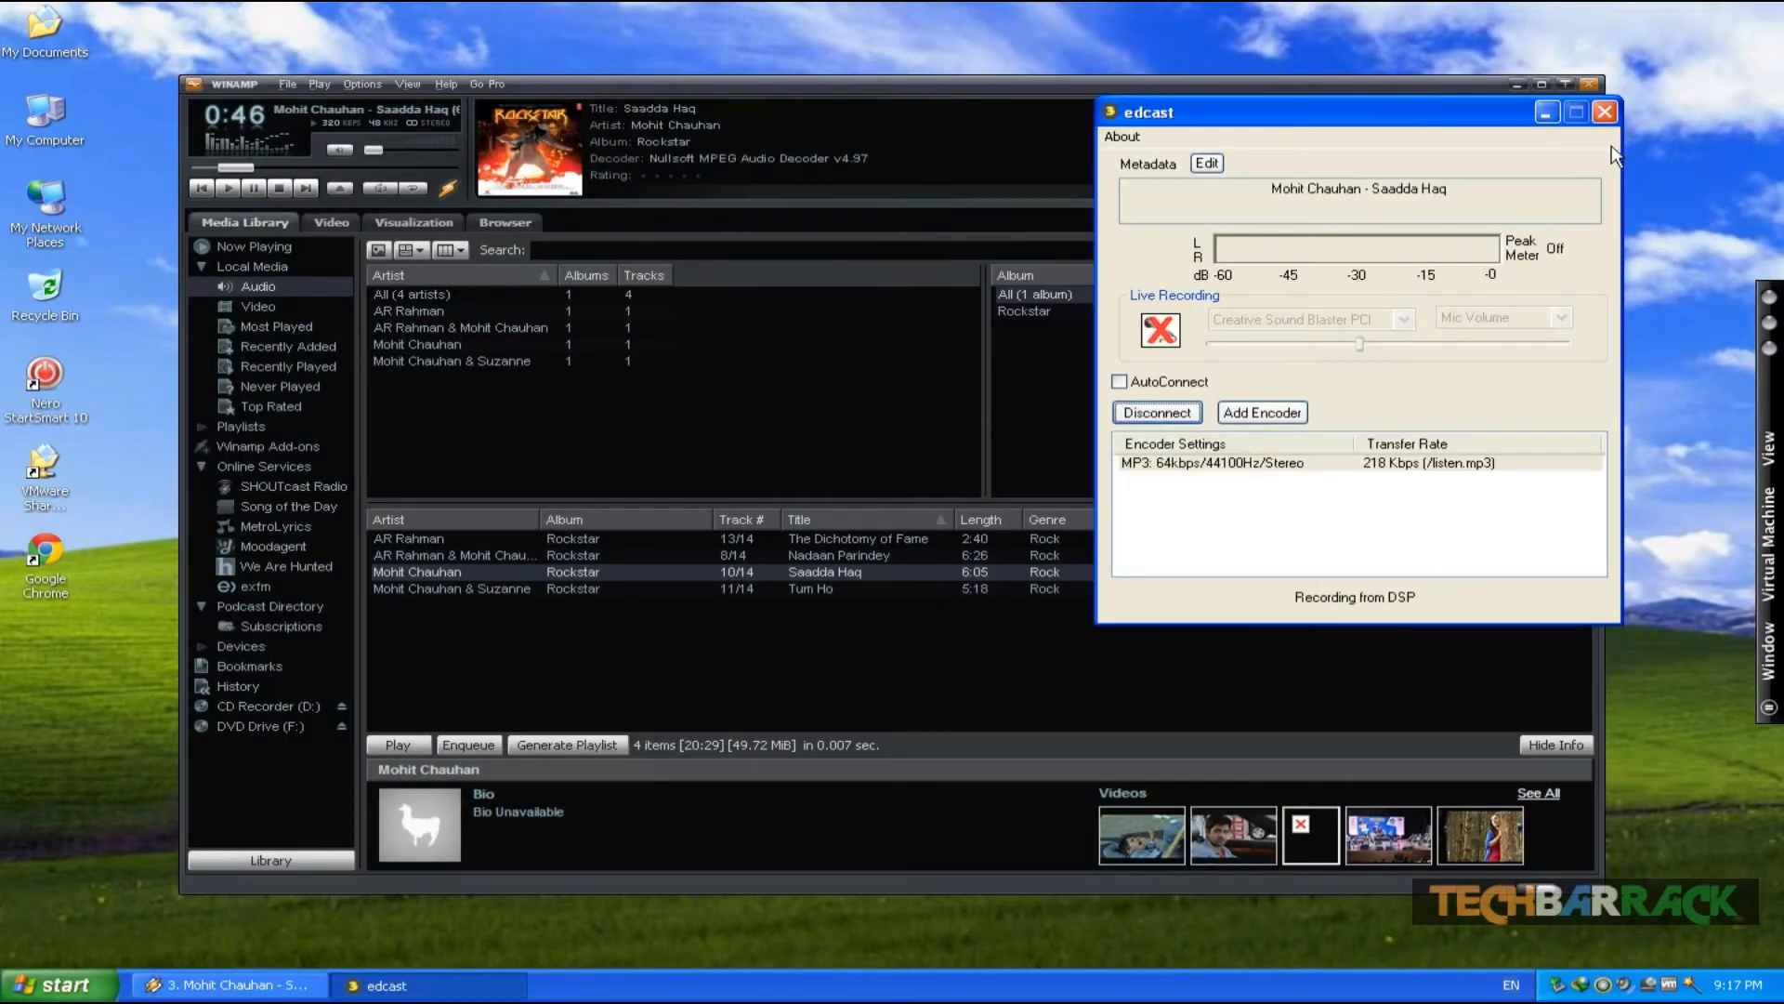
{"action": "left_click", "coordinate": [1372, 463]}
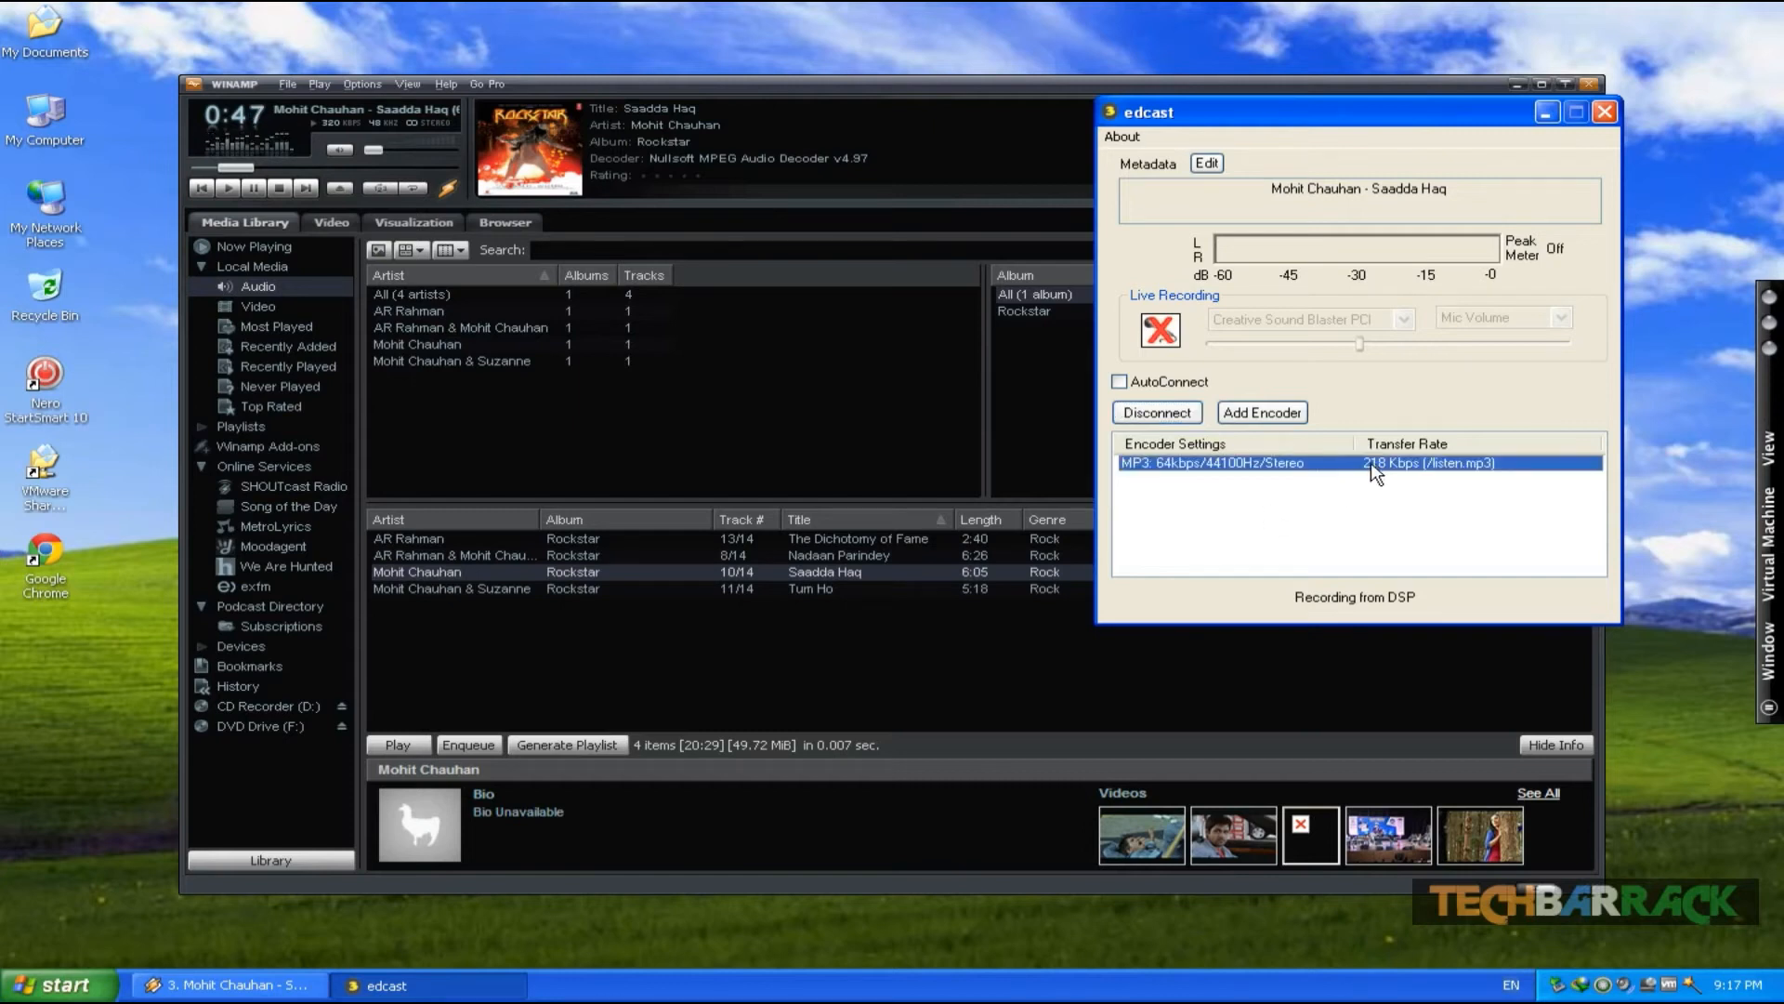
{"action": "left_click", "coordinate": [1115, 413]}
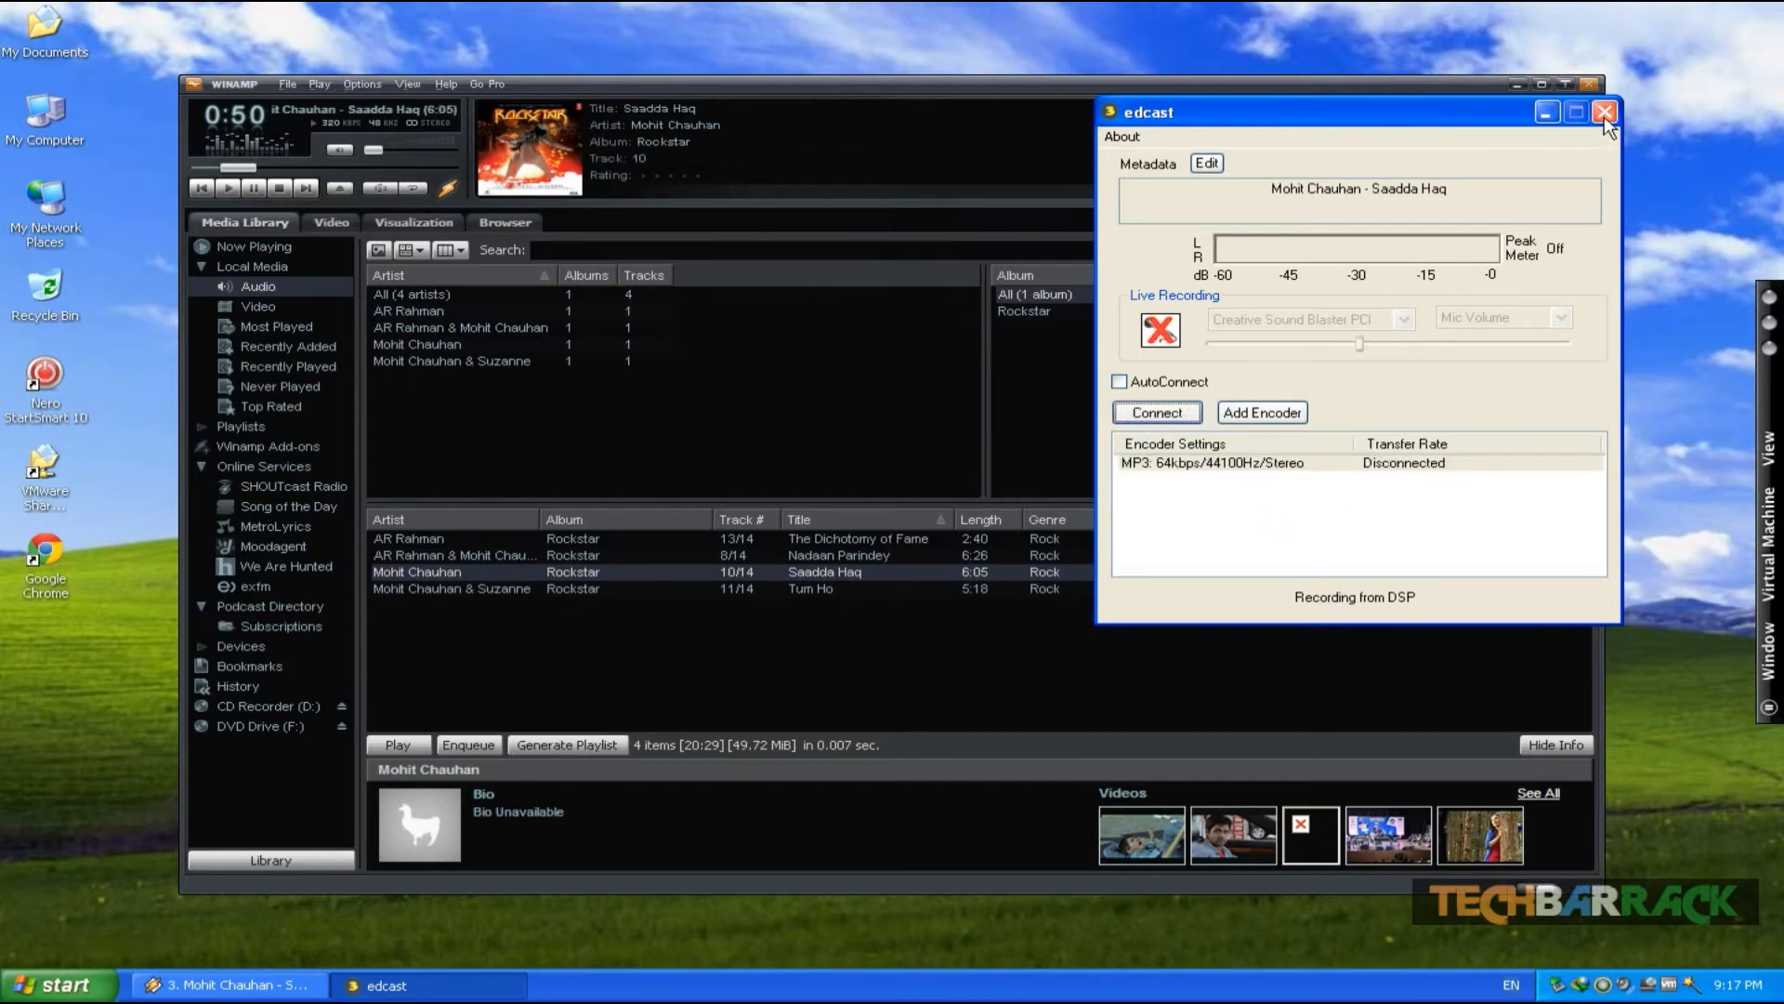
- Close edcast and Winamp, and turn off the computer
{"action": "left_click", "coordinate": [1605, 115]}
{"action": "left_click", "coordinate": [1589, 86]}
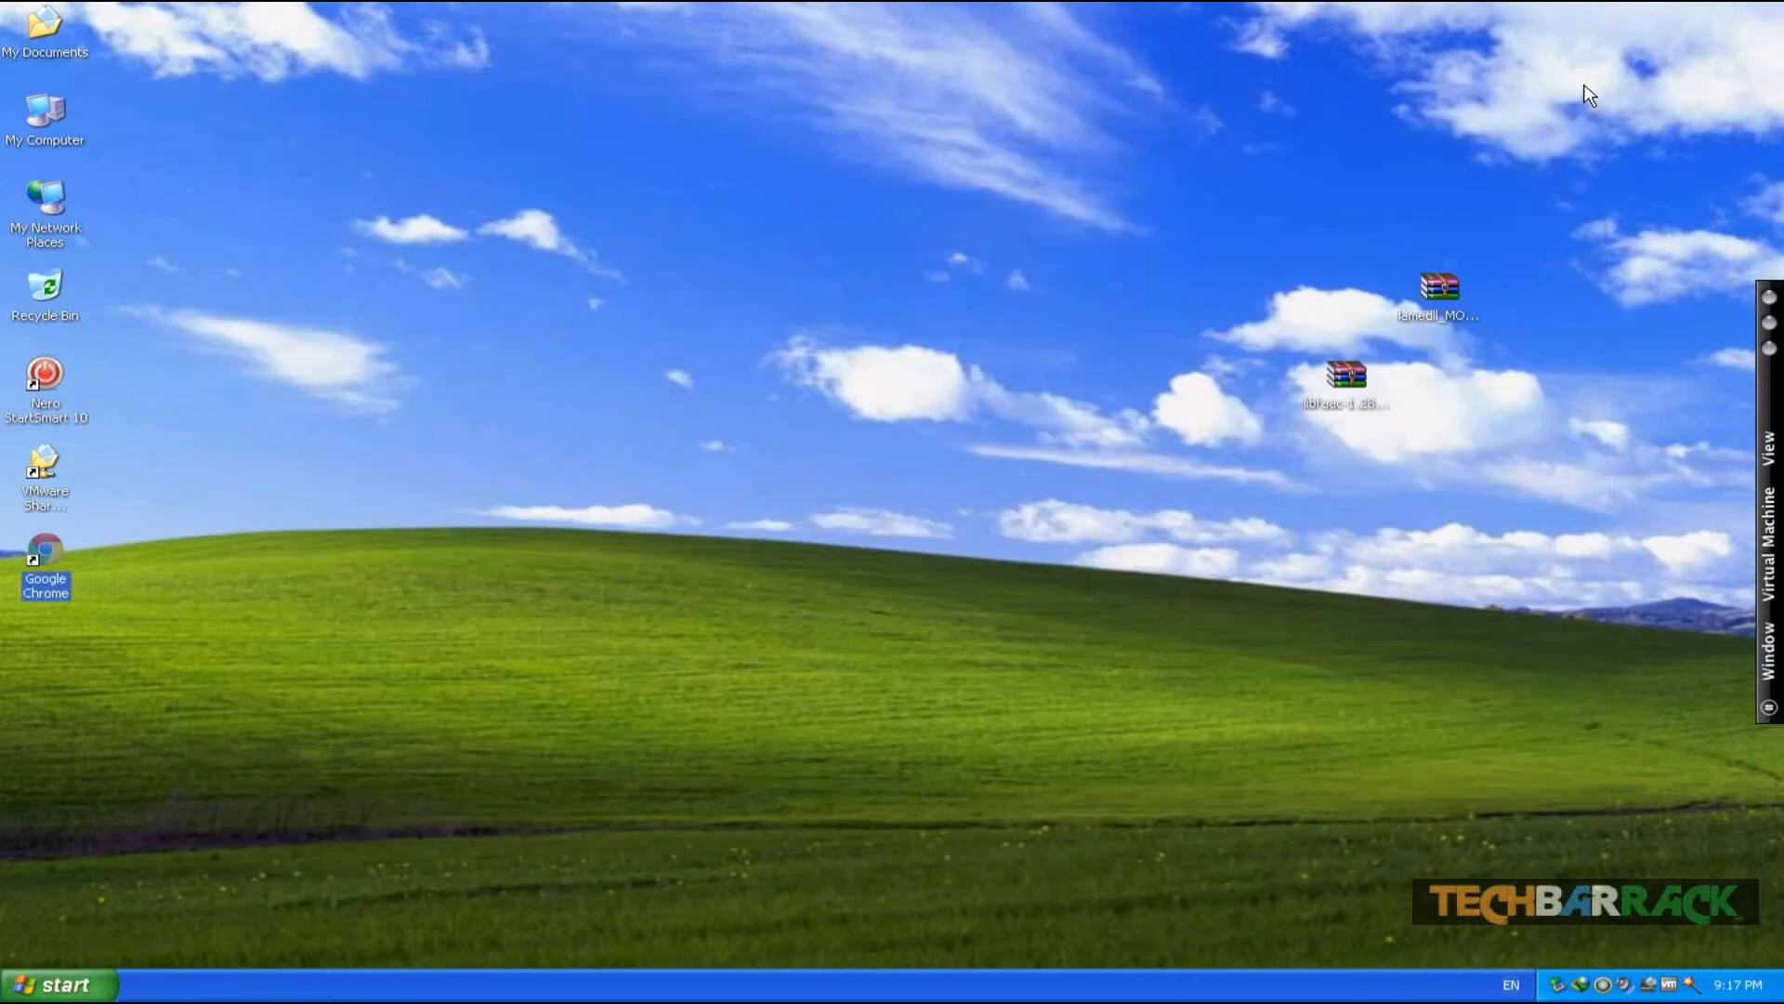
{"action": "left_click", "coordinate": [77, 973]}
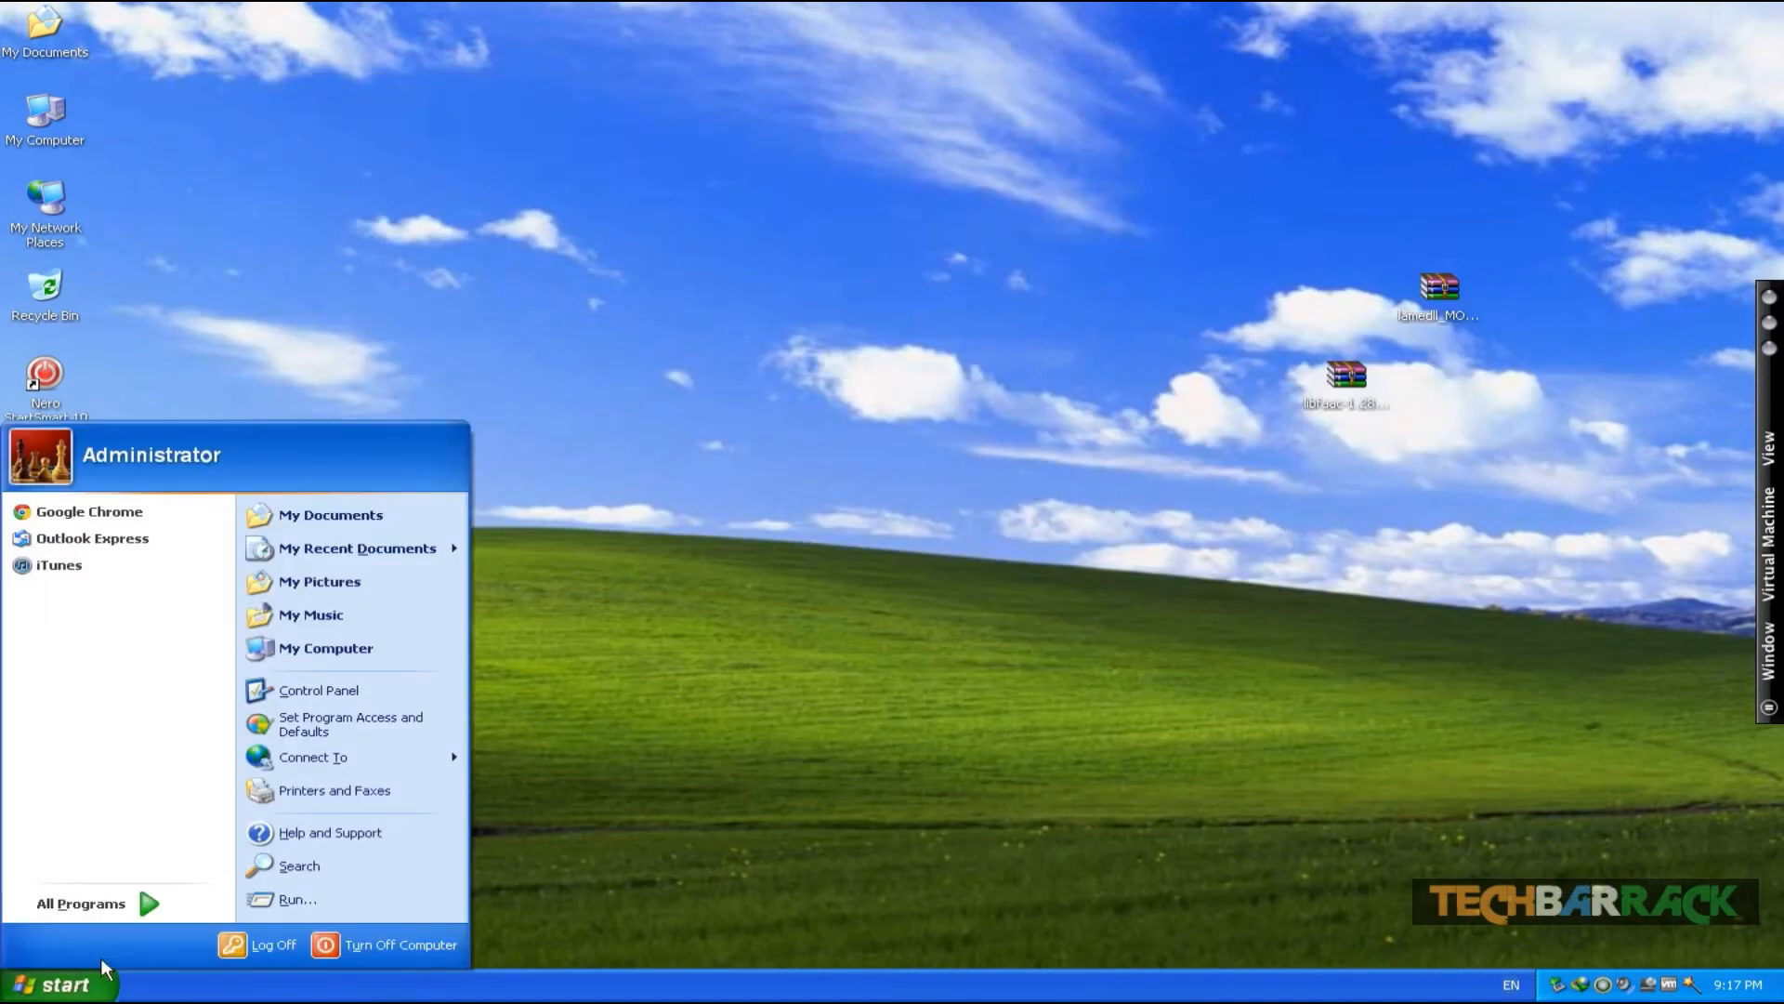
{"action": "left_click", "coordinate": [351, 944]}
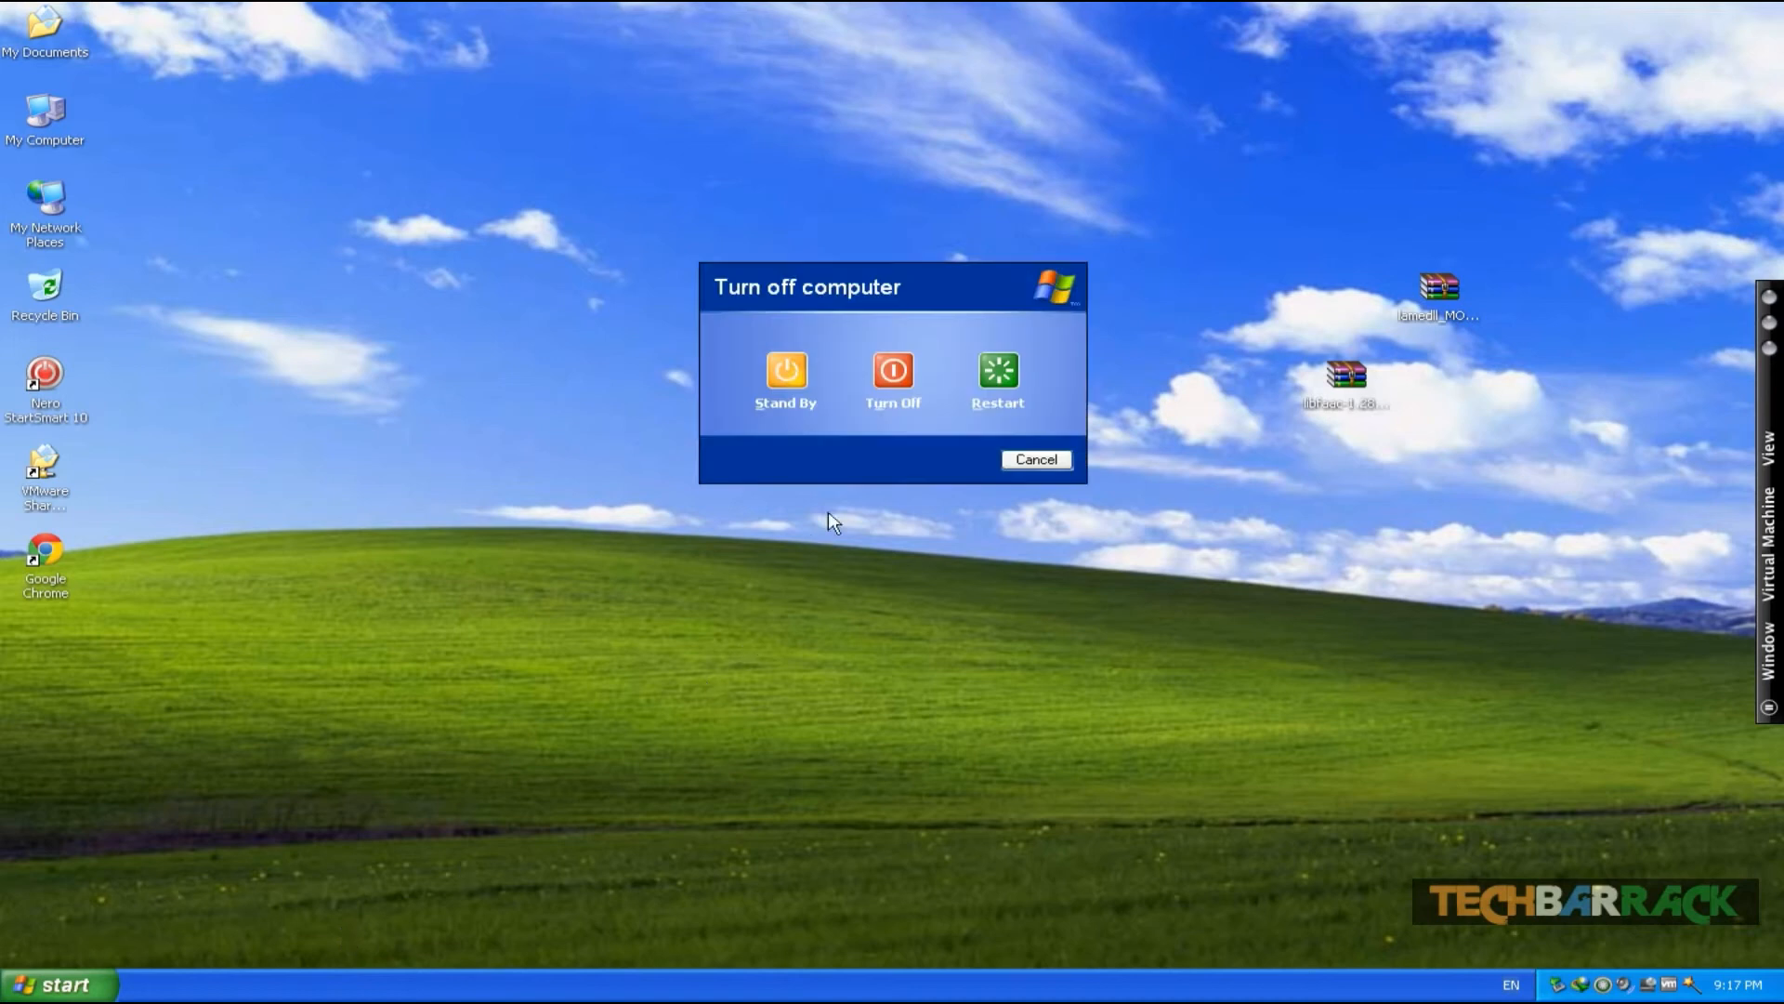
{"action": "left_click", "coordinate": [889, 376]}
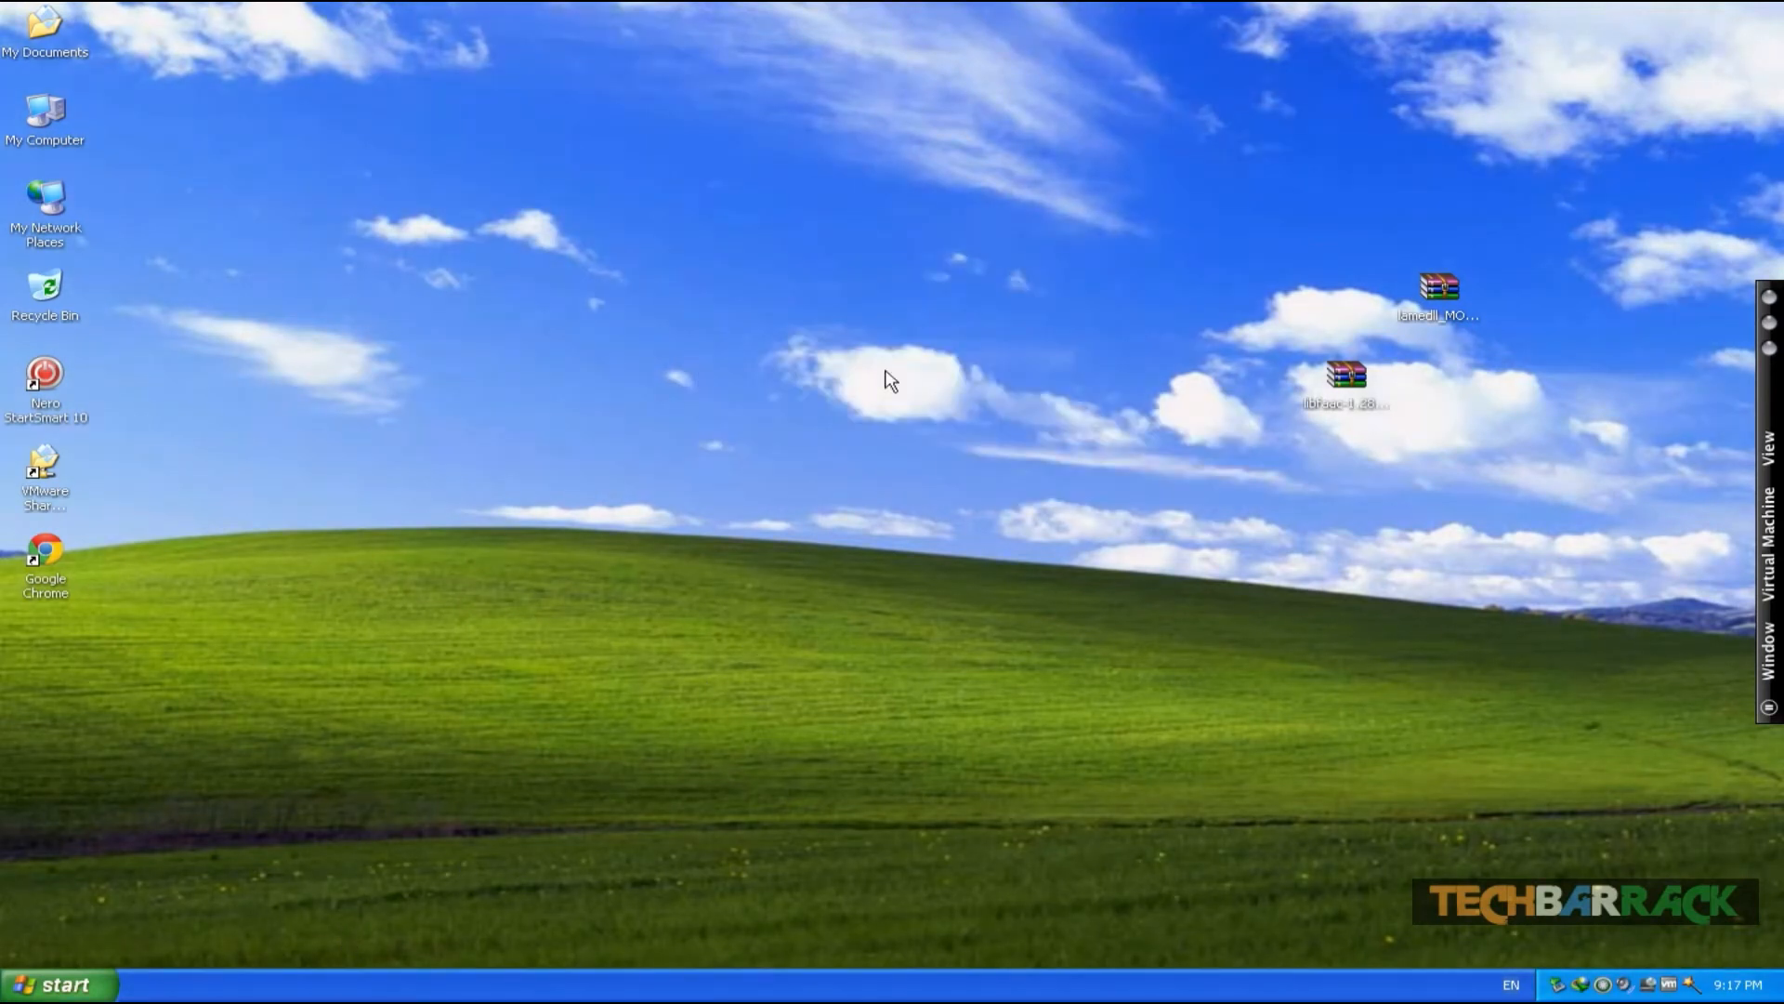
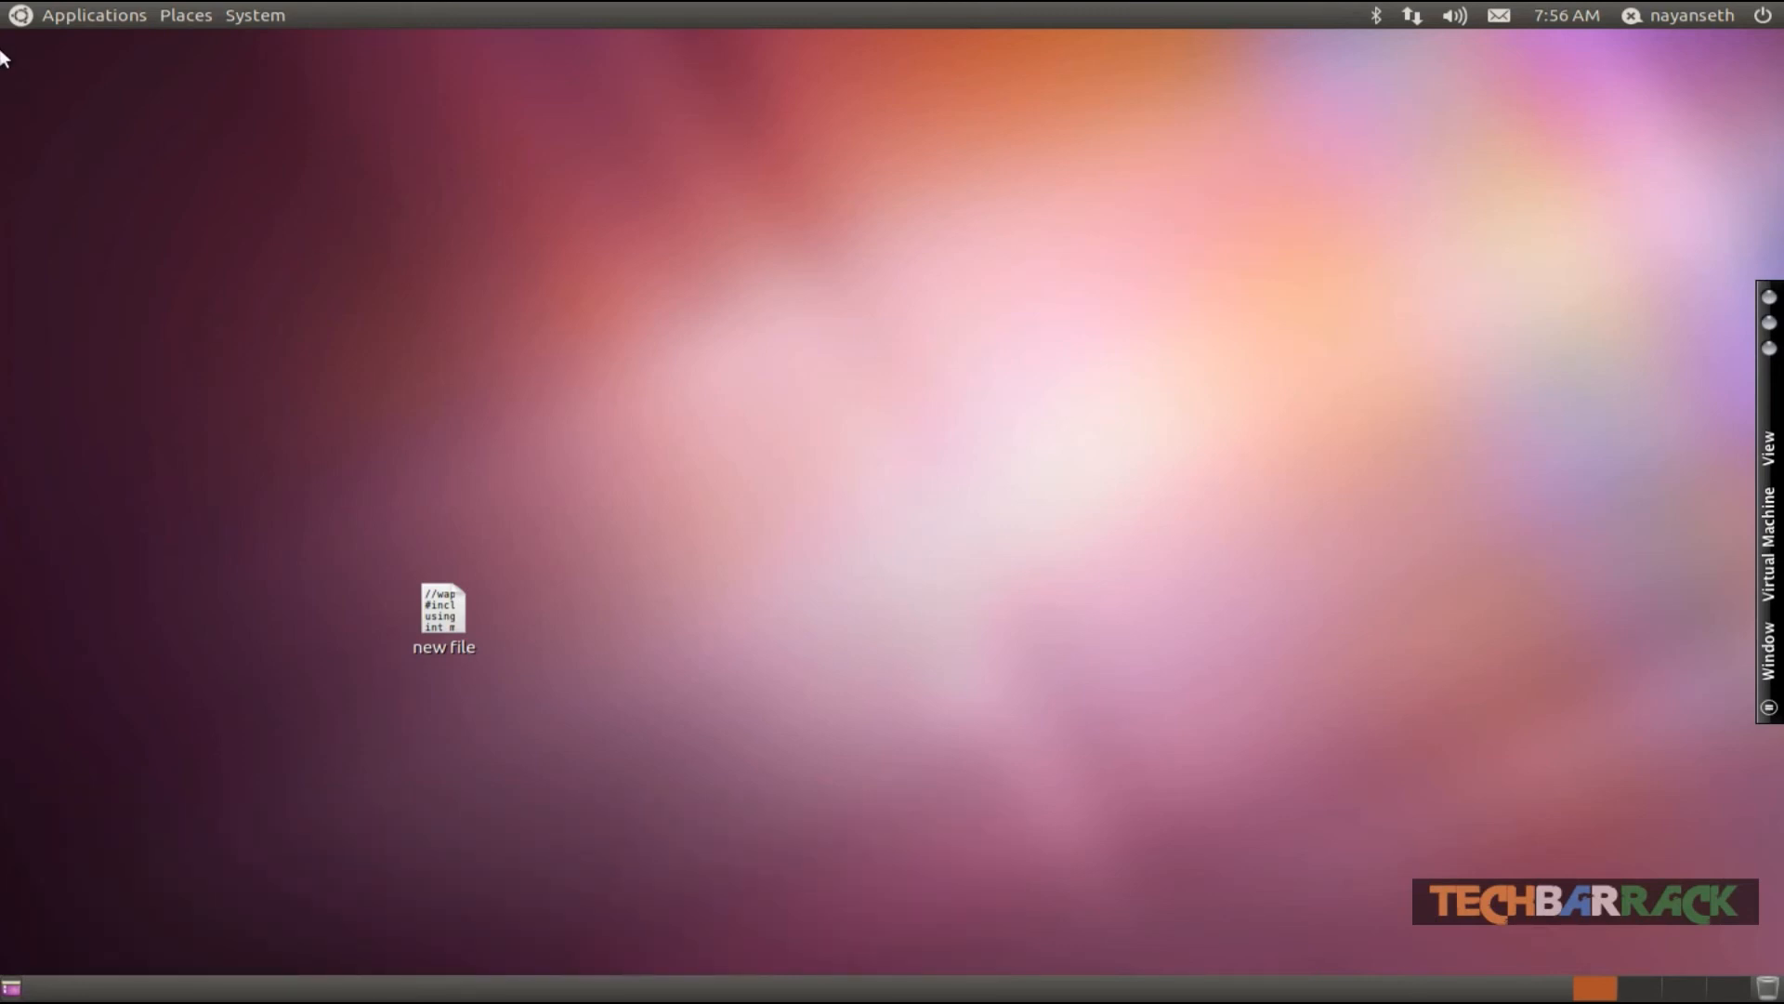
- Open the Ubuntu Software Center from the applications menu
{"action": "left_click", "coordinate": [42, 11]}
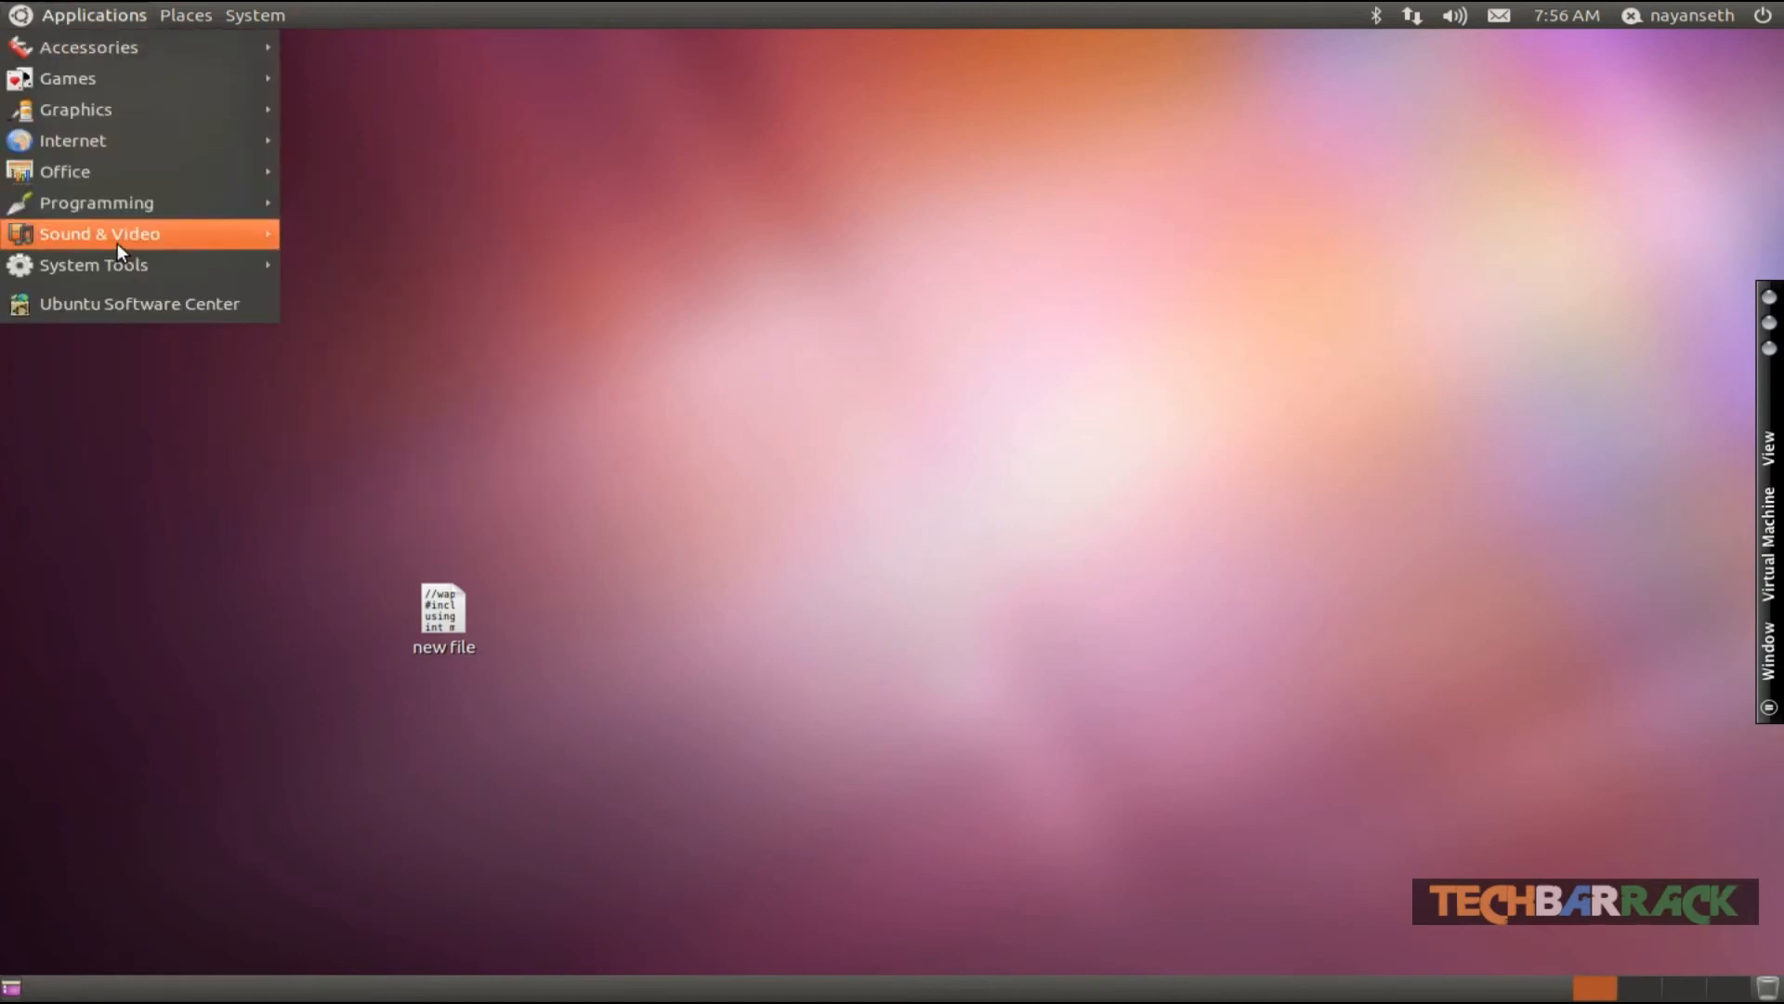
{"action": "mouse_move", "coordinate": [117, 236]}
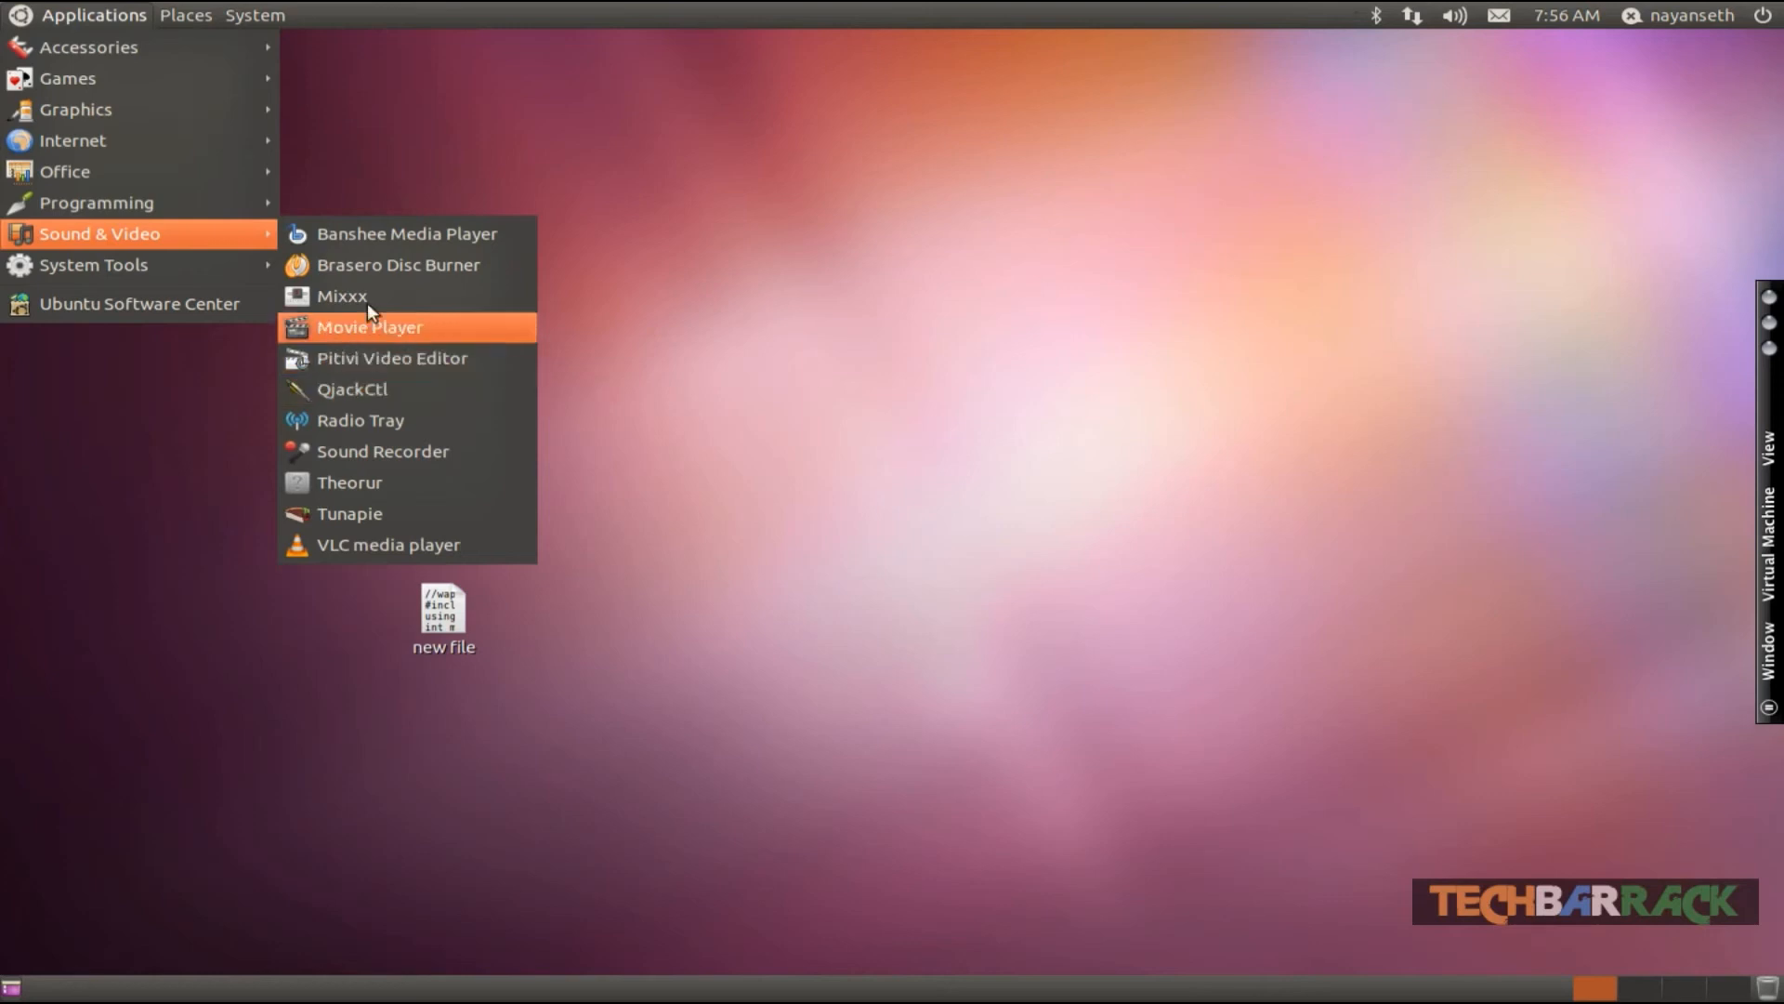
{"action": "mouse_move", "coordinate": [191, 140]}
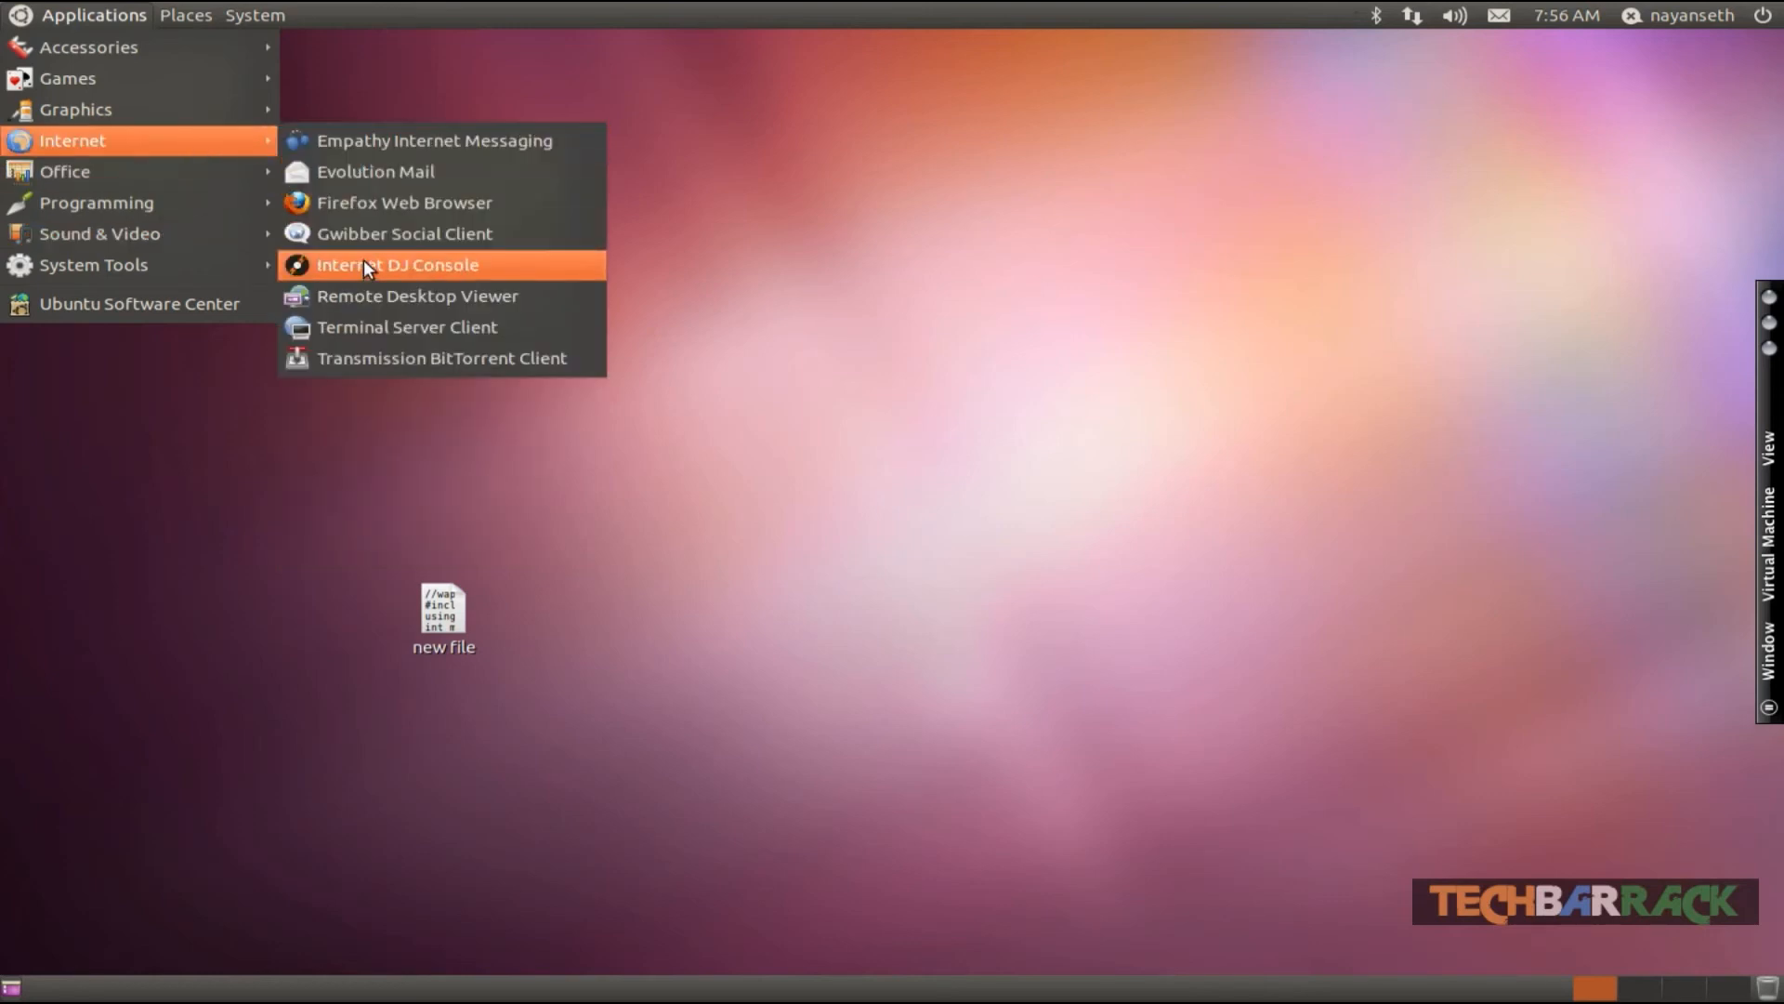
{"action": "left_click", "coordinate": [136, 309]}
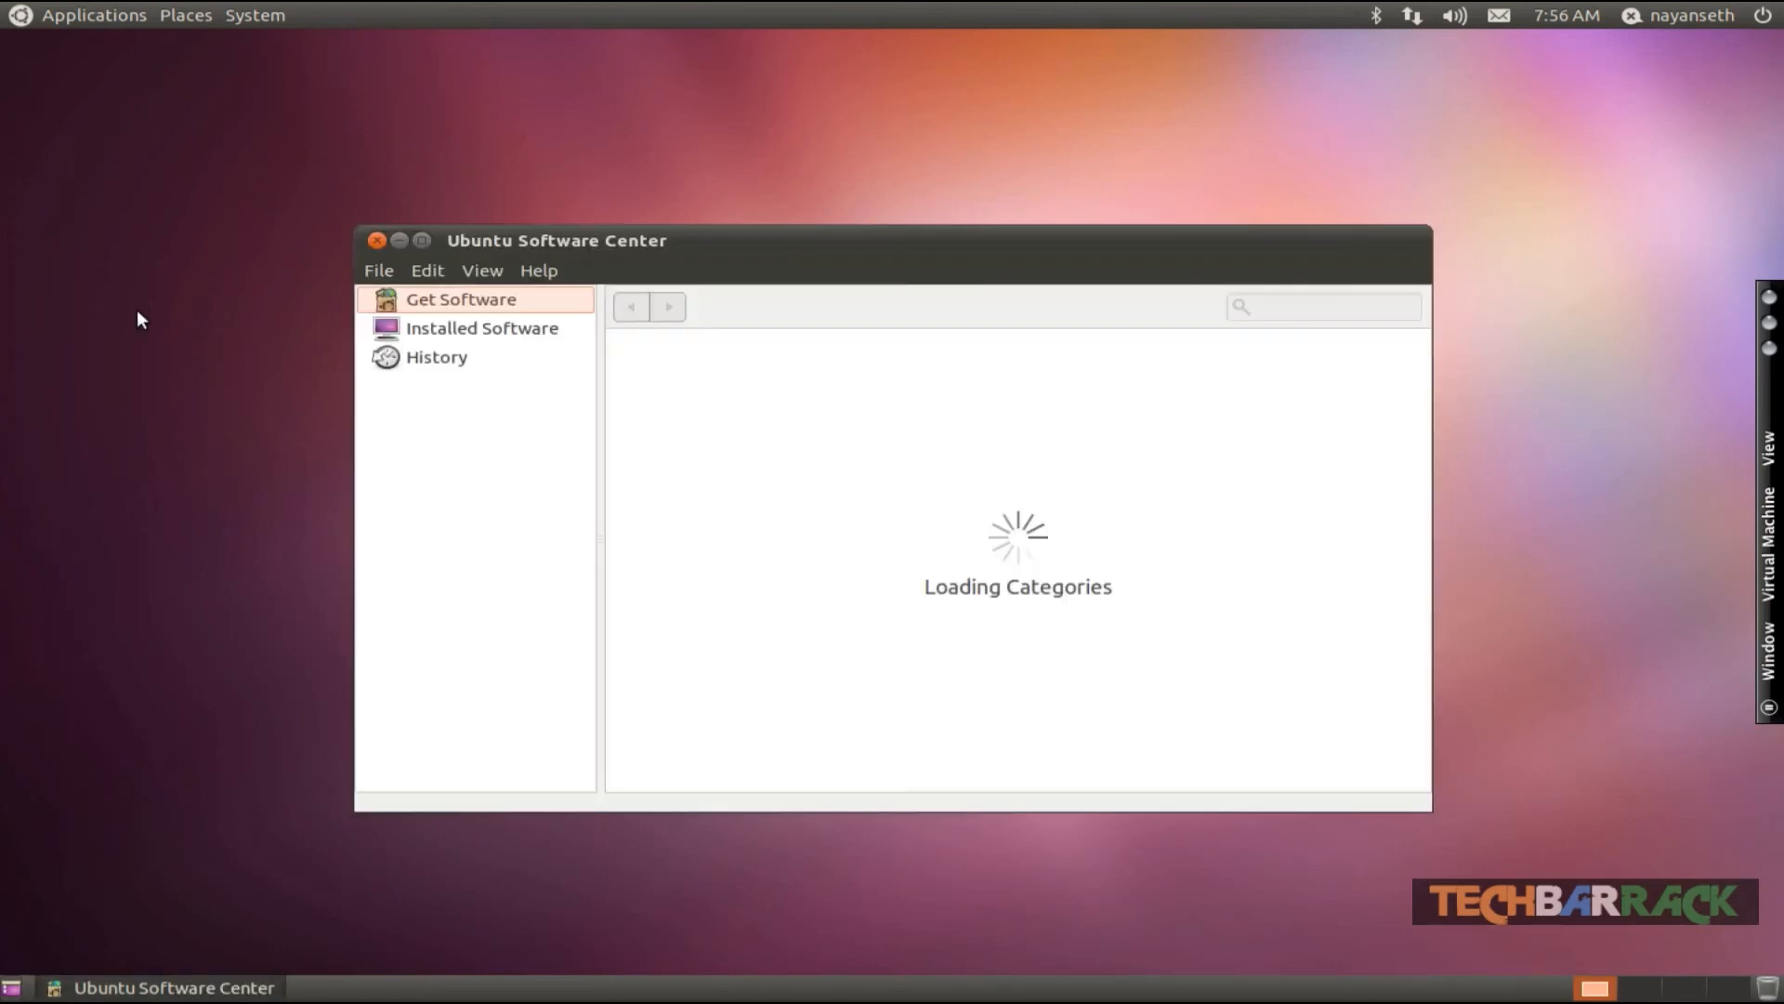
- Search the software center for internet dj, select Internet DJ Console, and close the software center
{"action": "left_click", "coordinate": [1315, 303]}
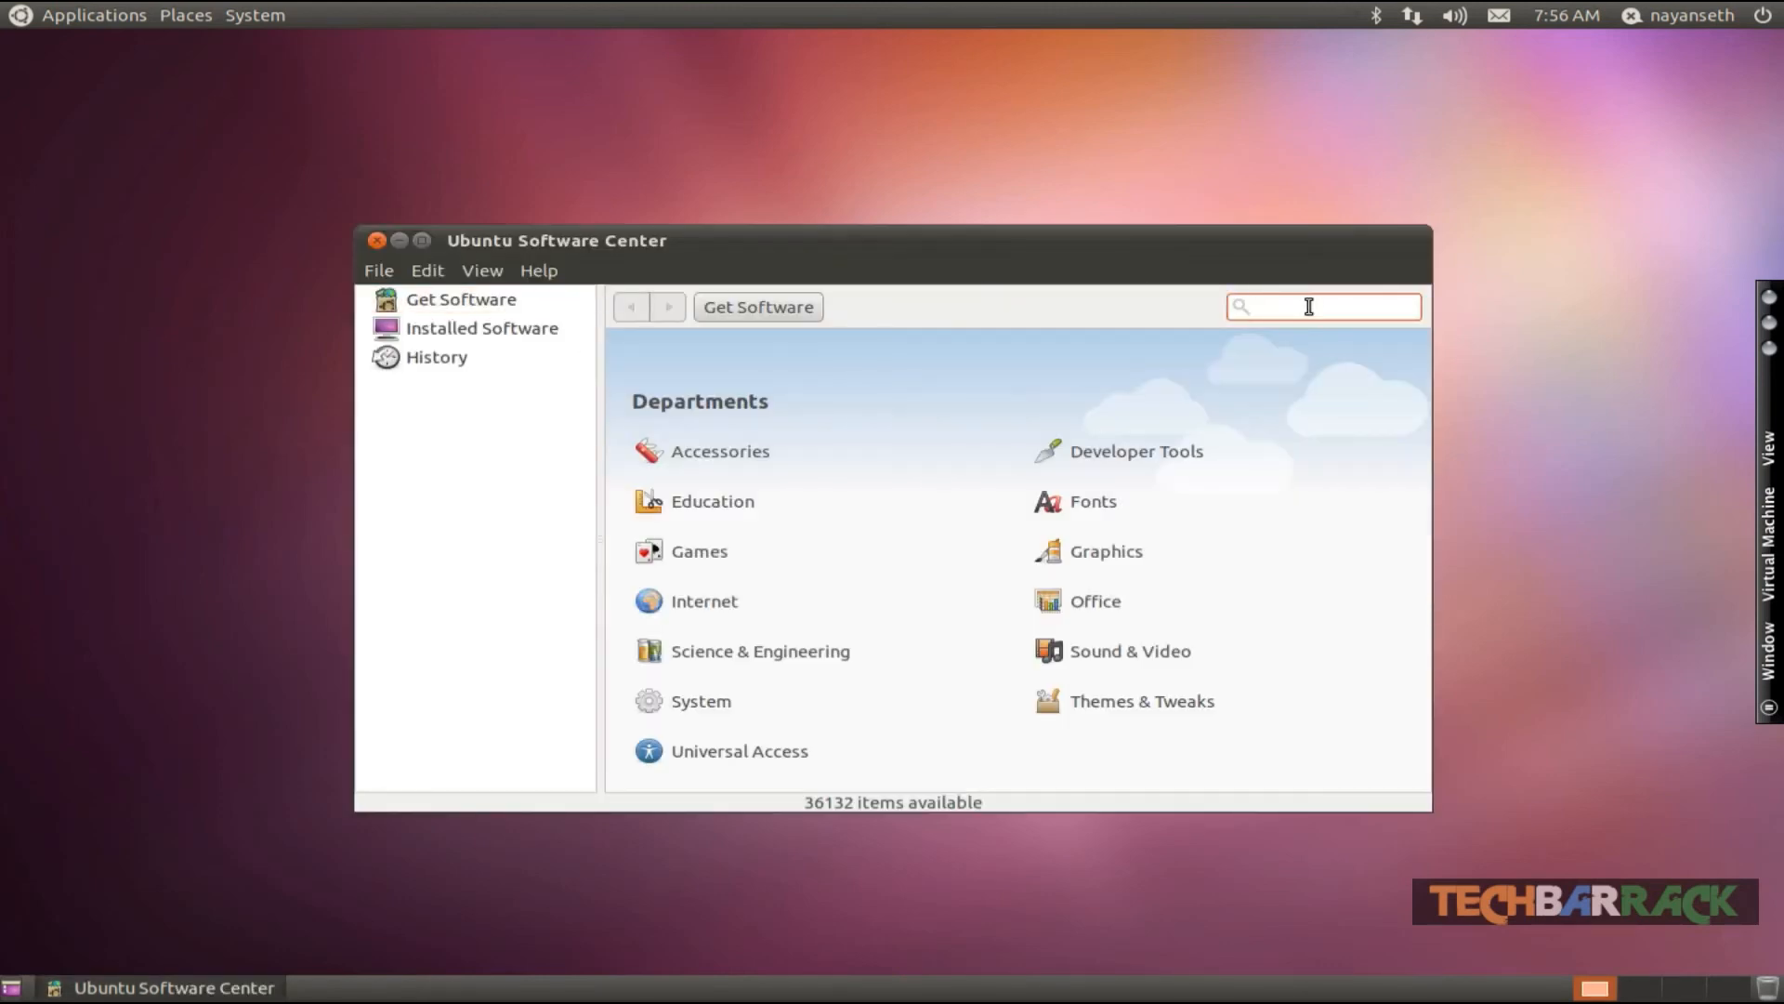
{"action": "type", "text": "internet dj"}
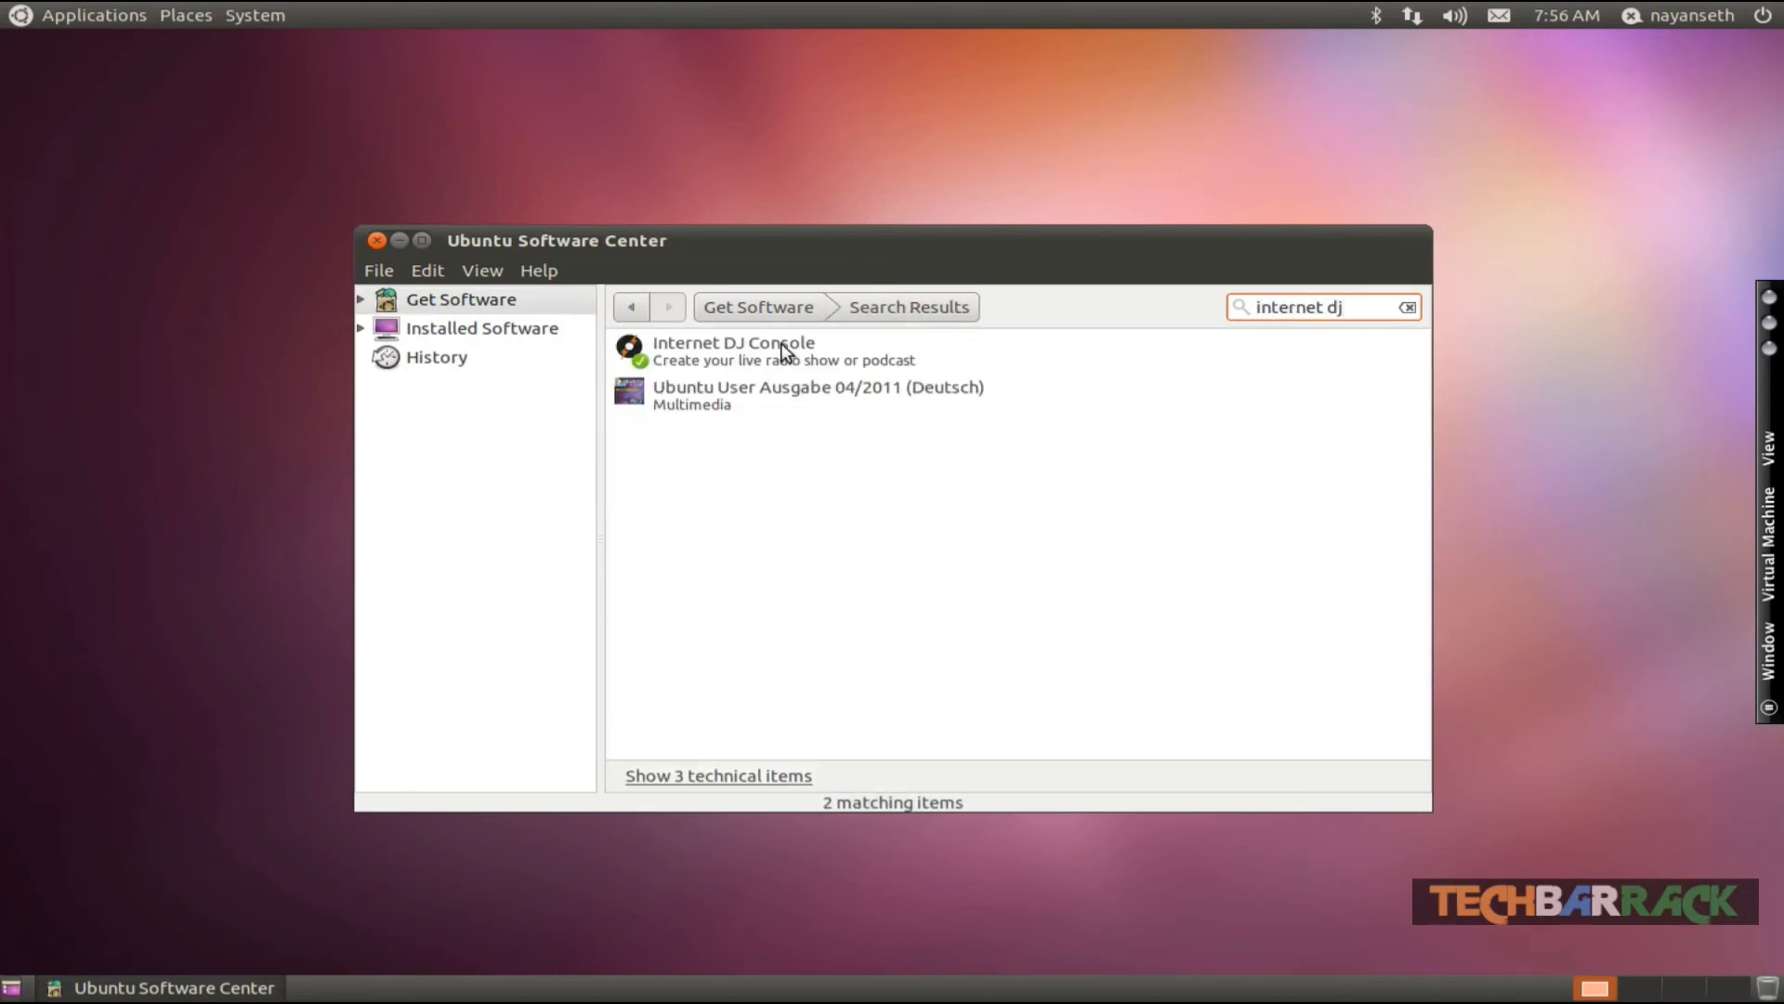
{"action": "left_click", "coordinate": [783, 351]}
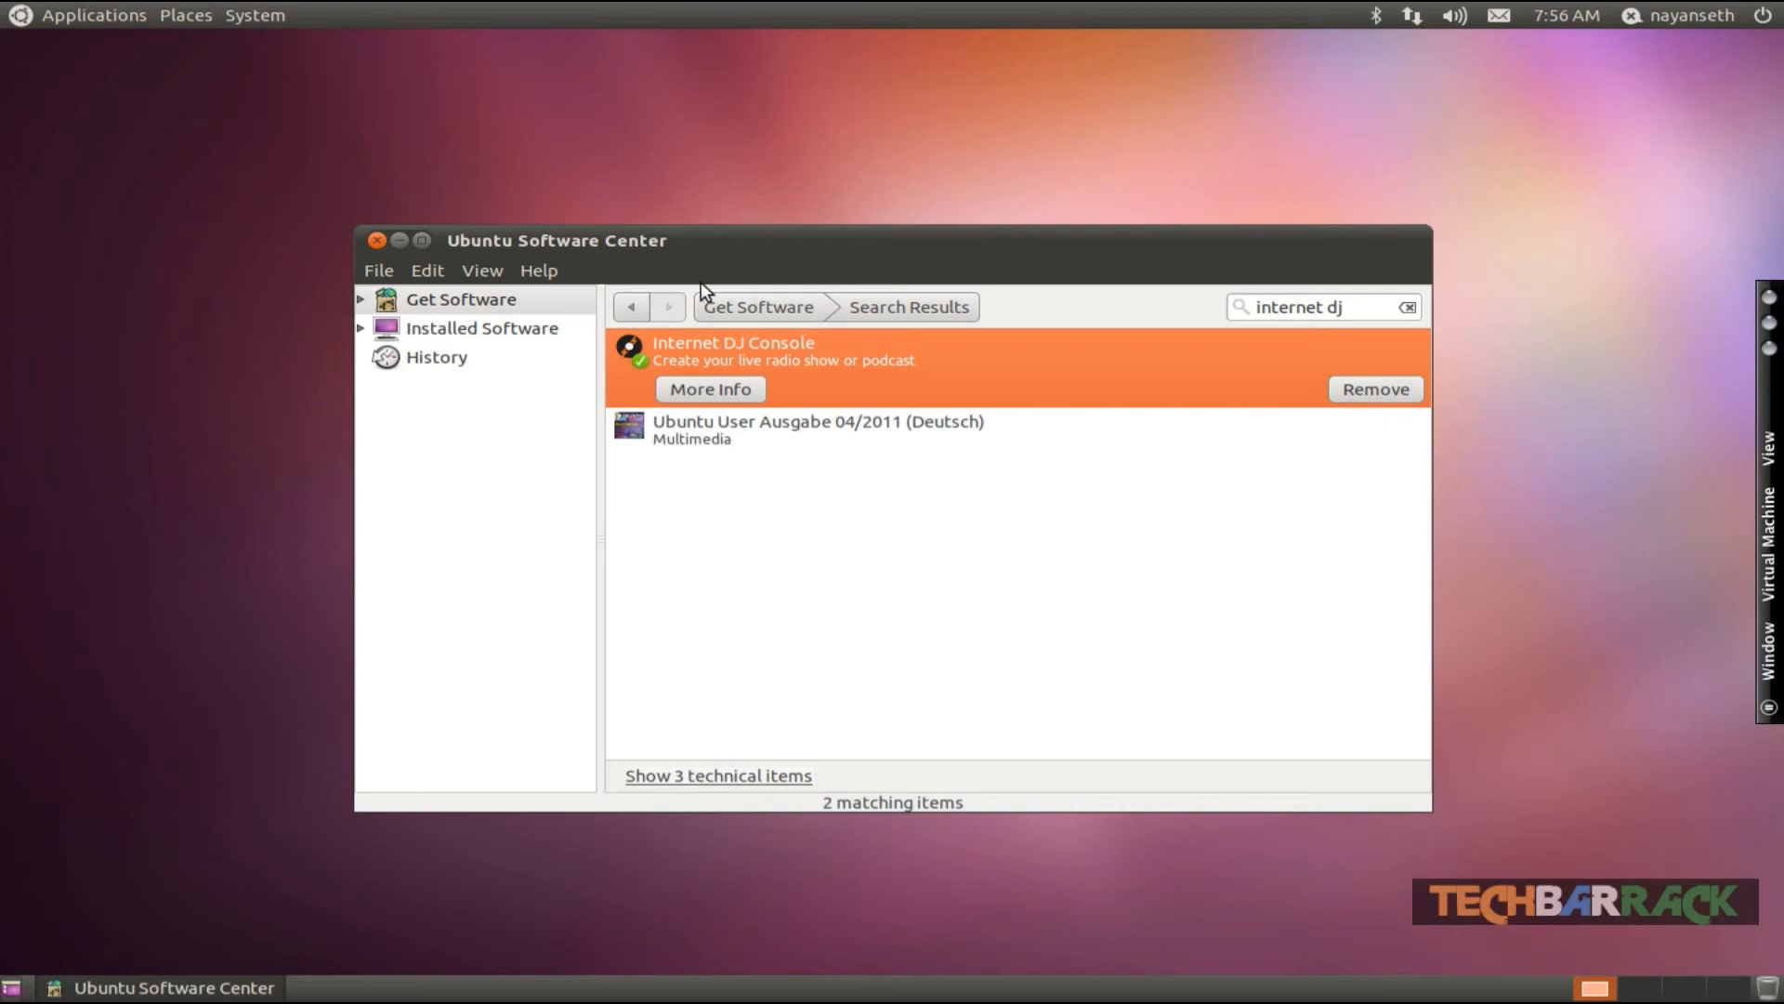
{"action": "left_click", "coordinate": [375, 240]}
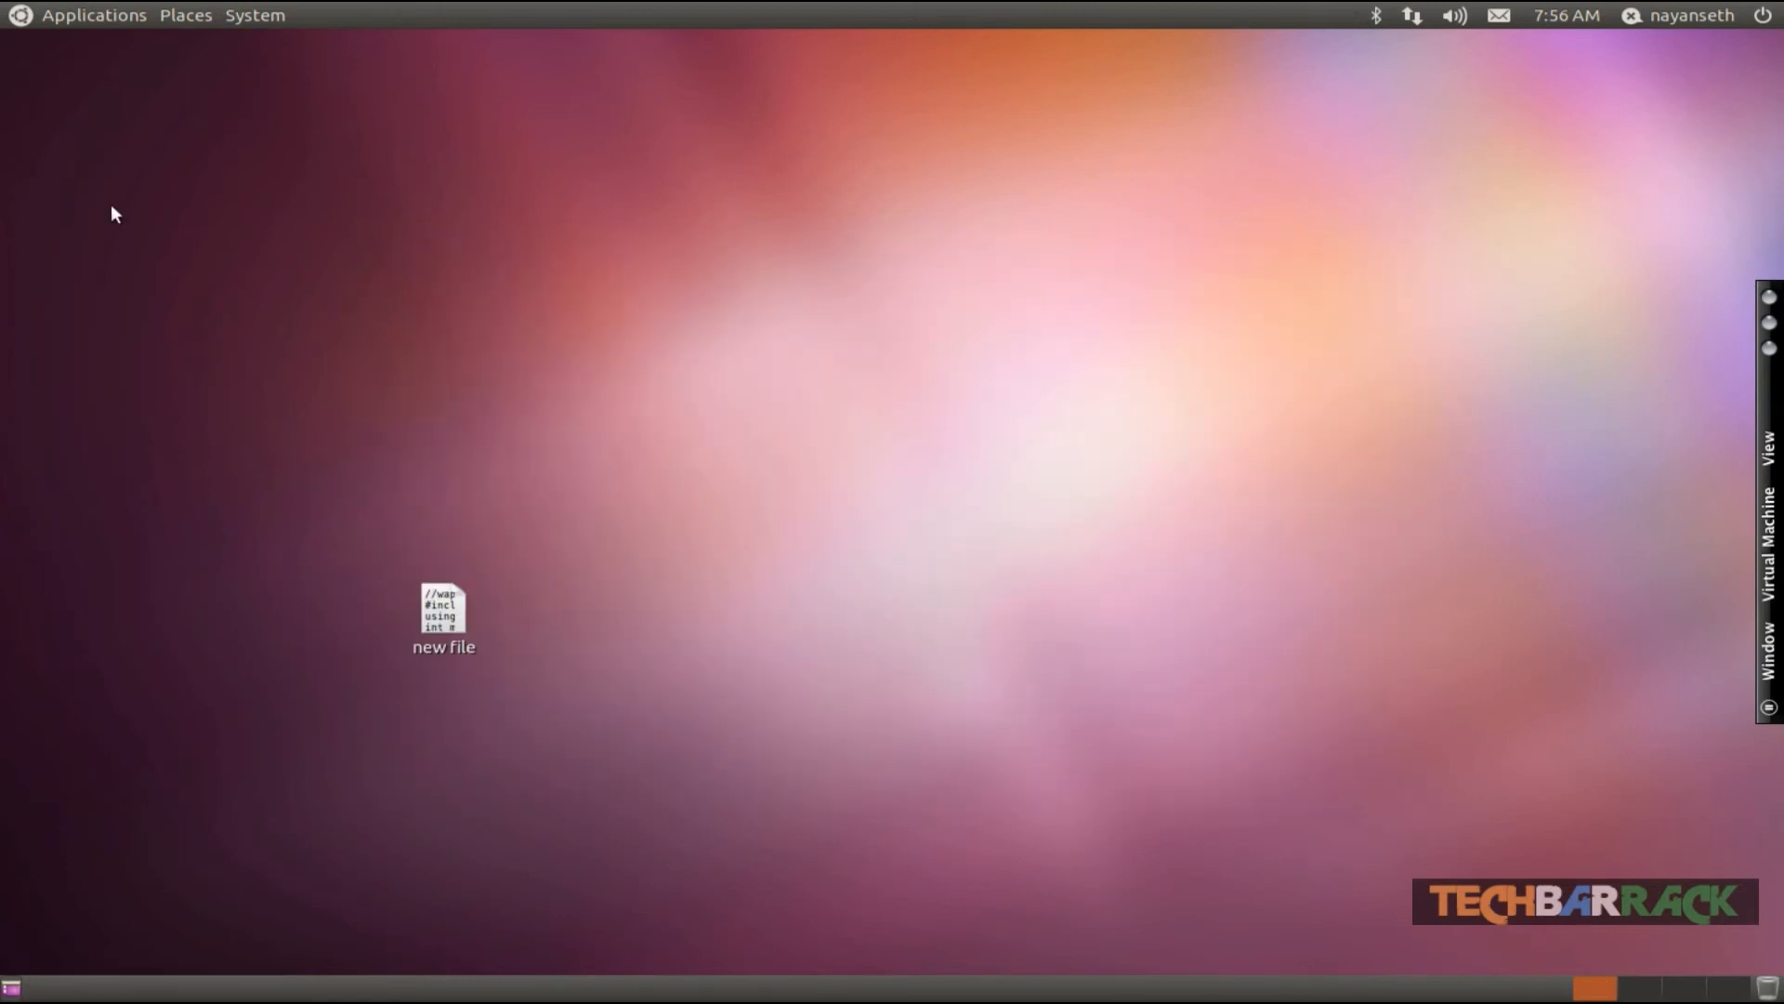
- Launch Firefox Web Browser and go to caster.fm
{"action": "left_click", "coordinate": [88, 14]}
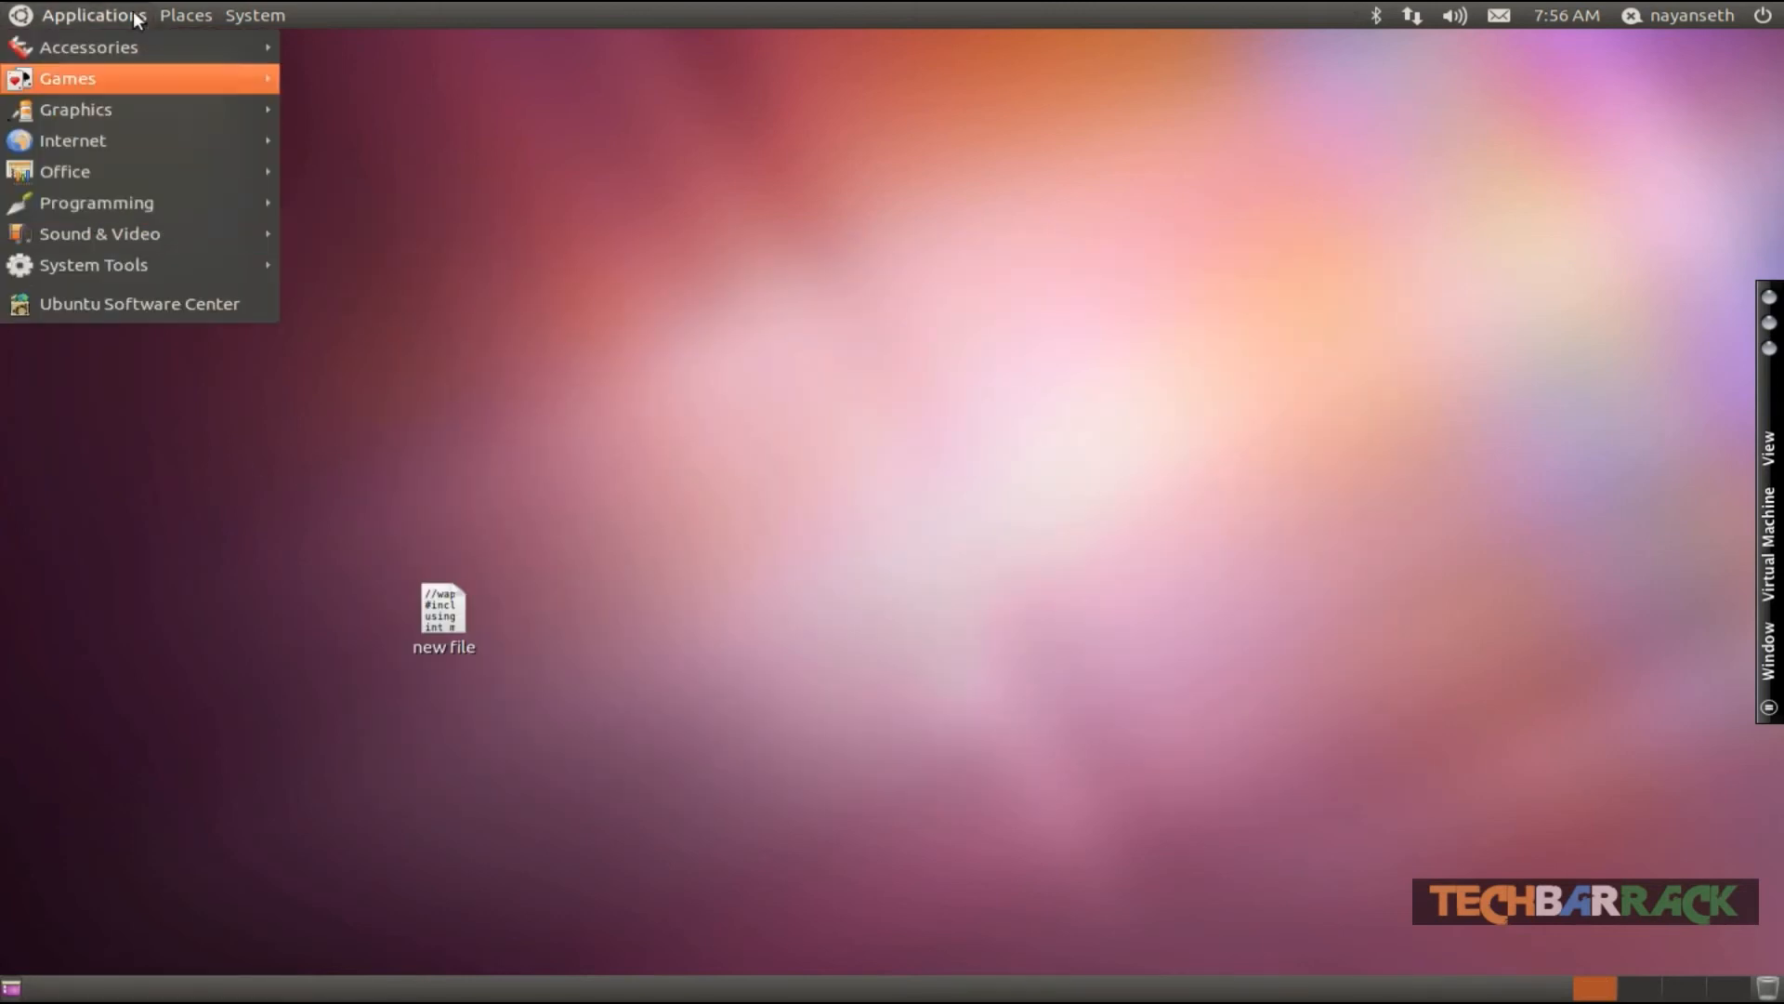
{"action": "mouse_move", "coordinate": [81, 140]}
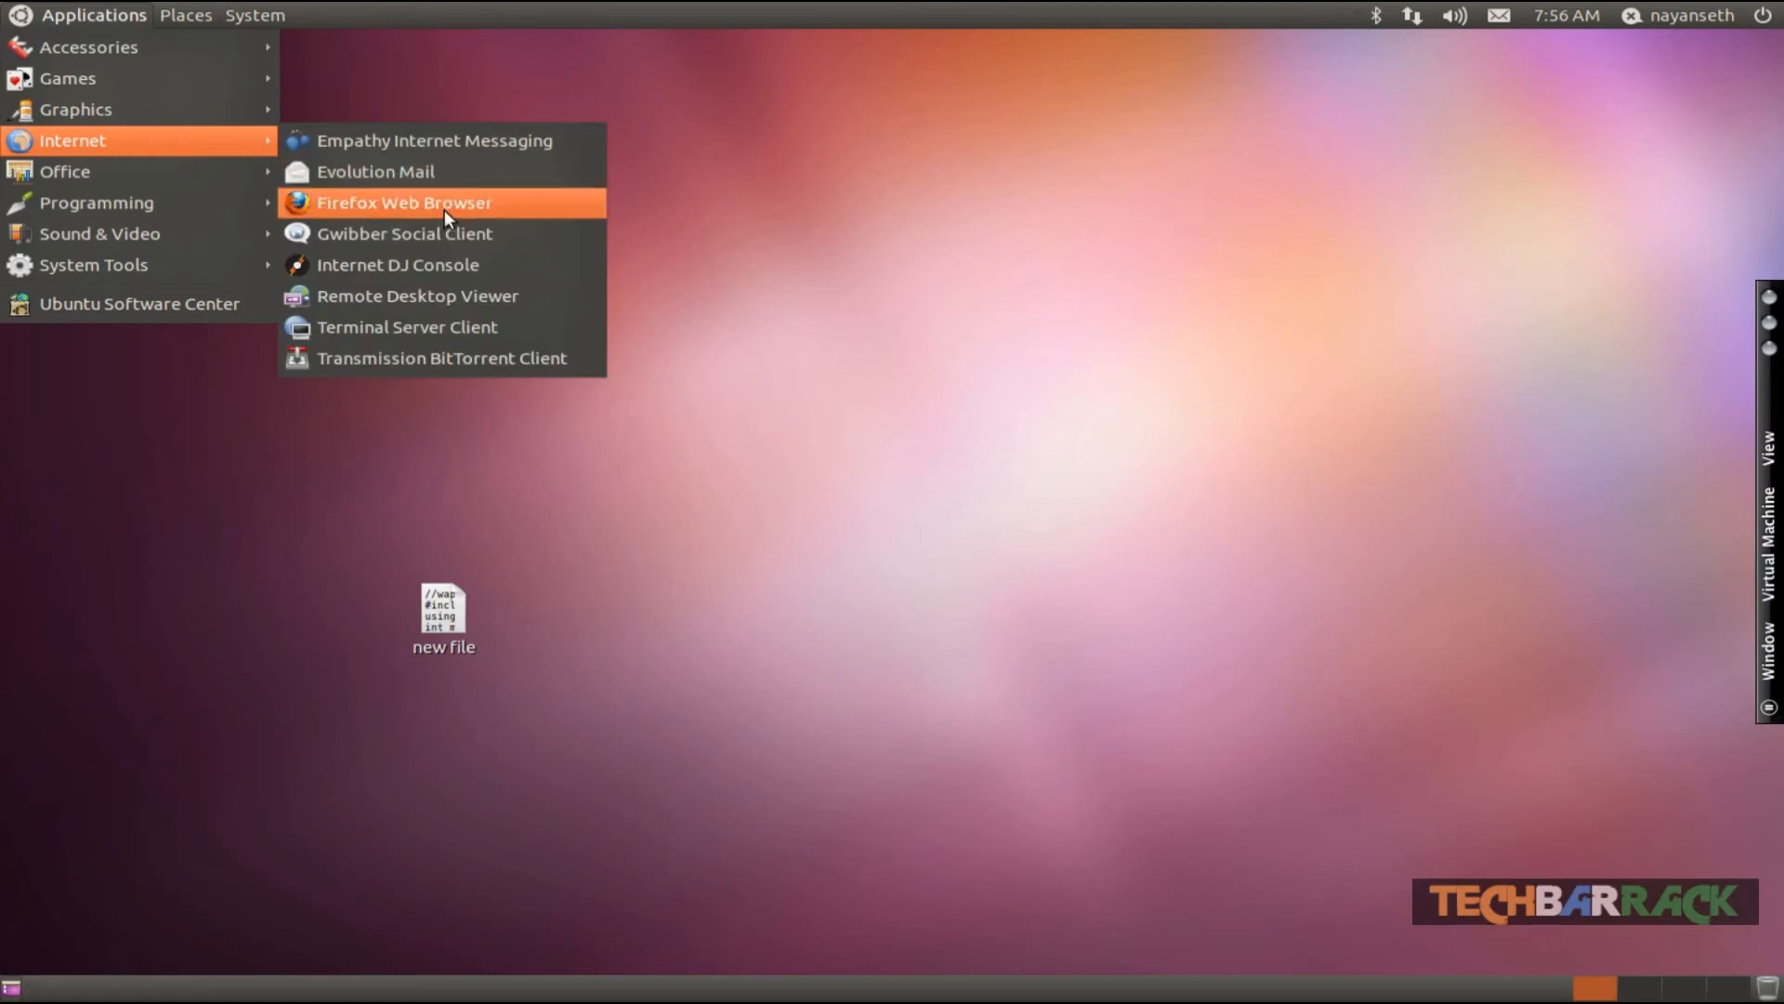
{"action": "left_click", "coordinate": [444, 209]}
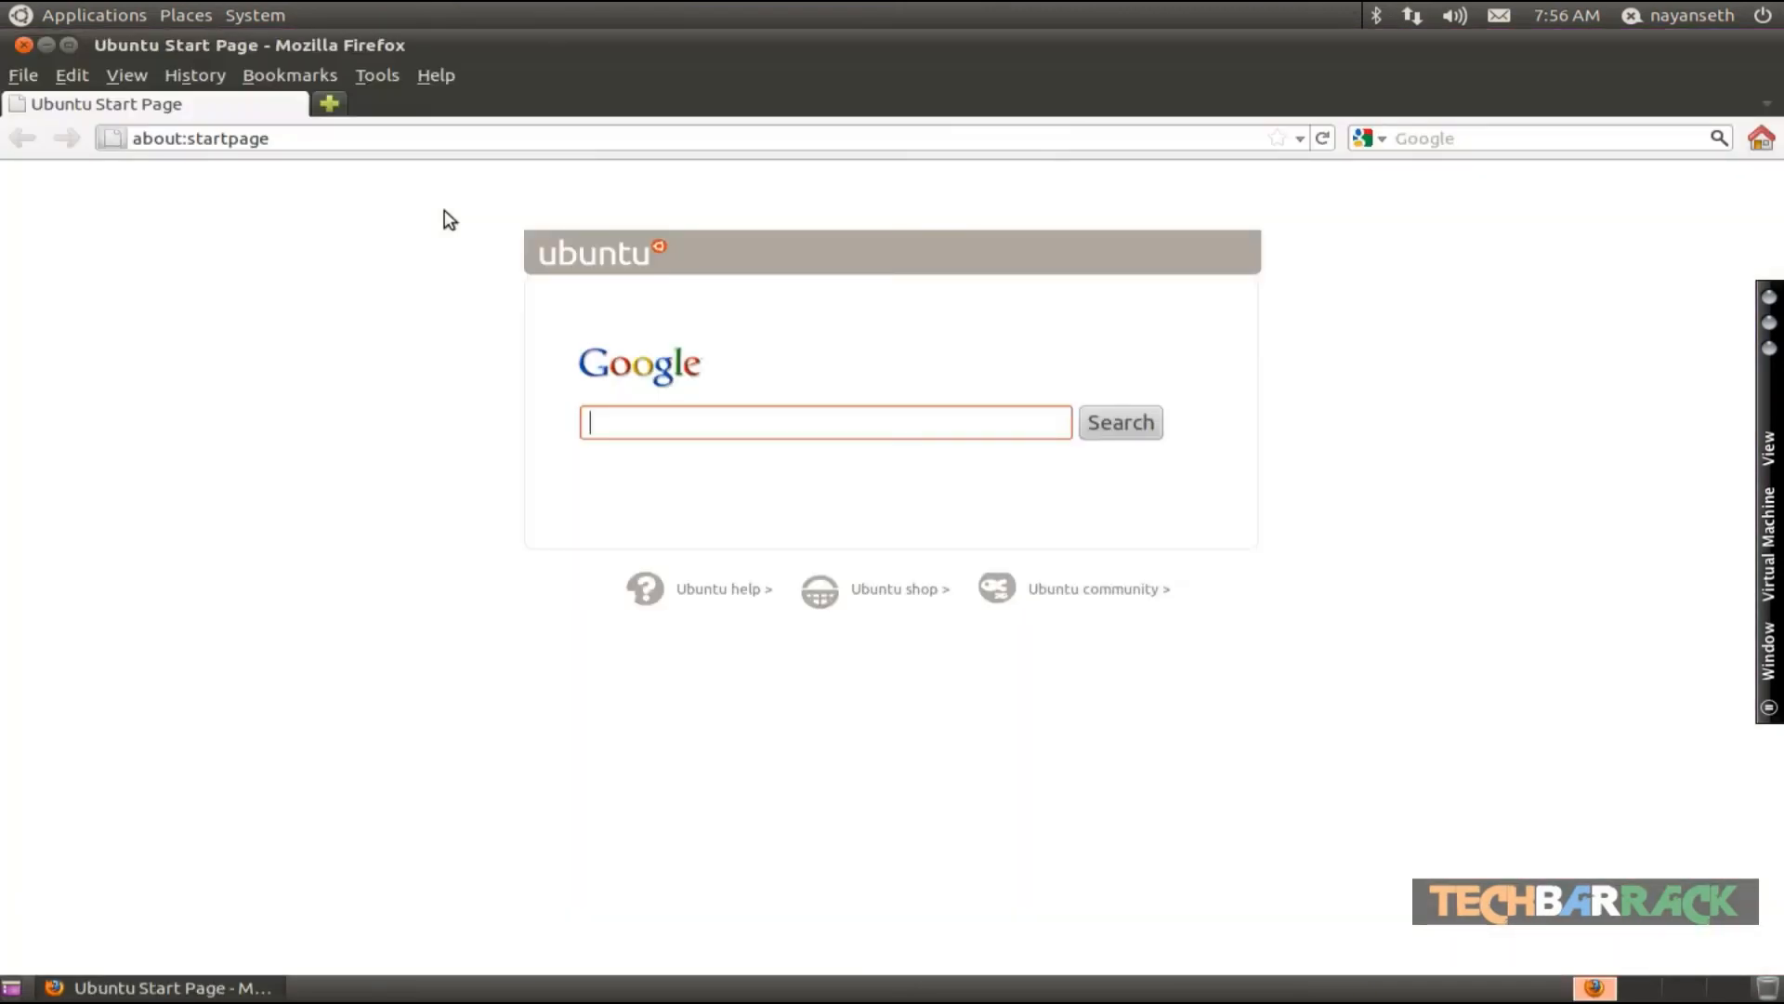
{"action": "triple_click", "coordinate": [242, 140]}
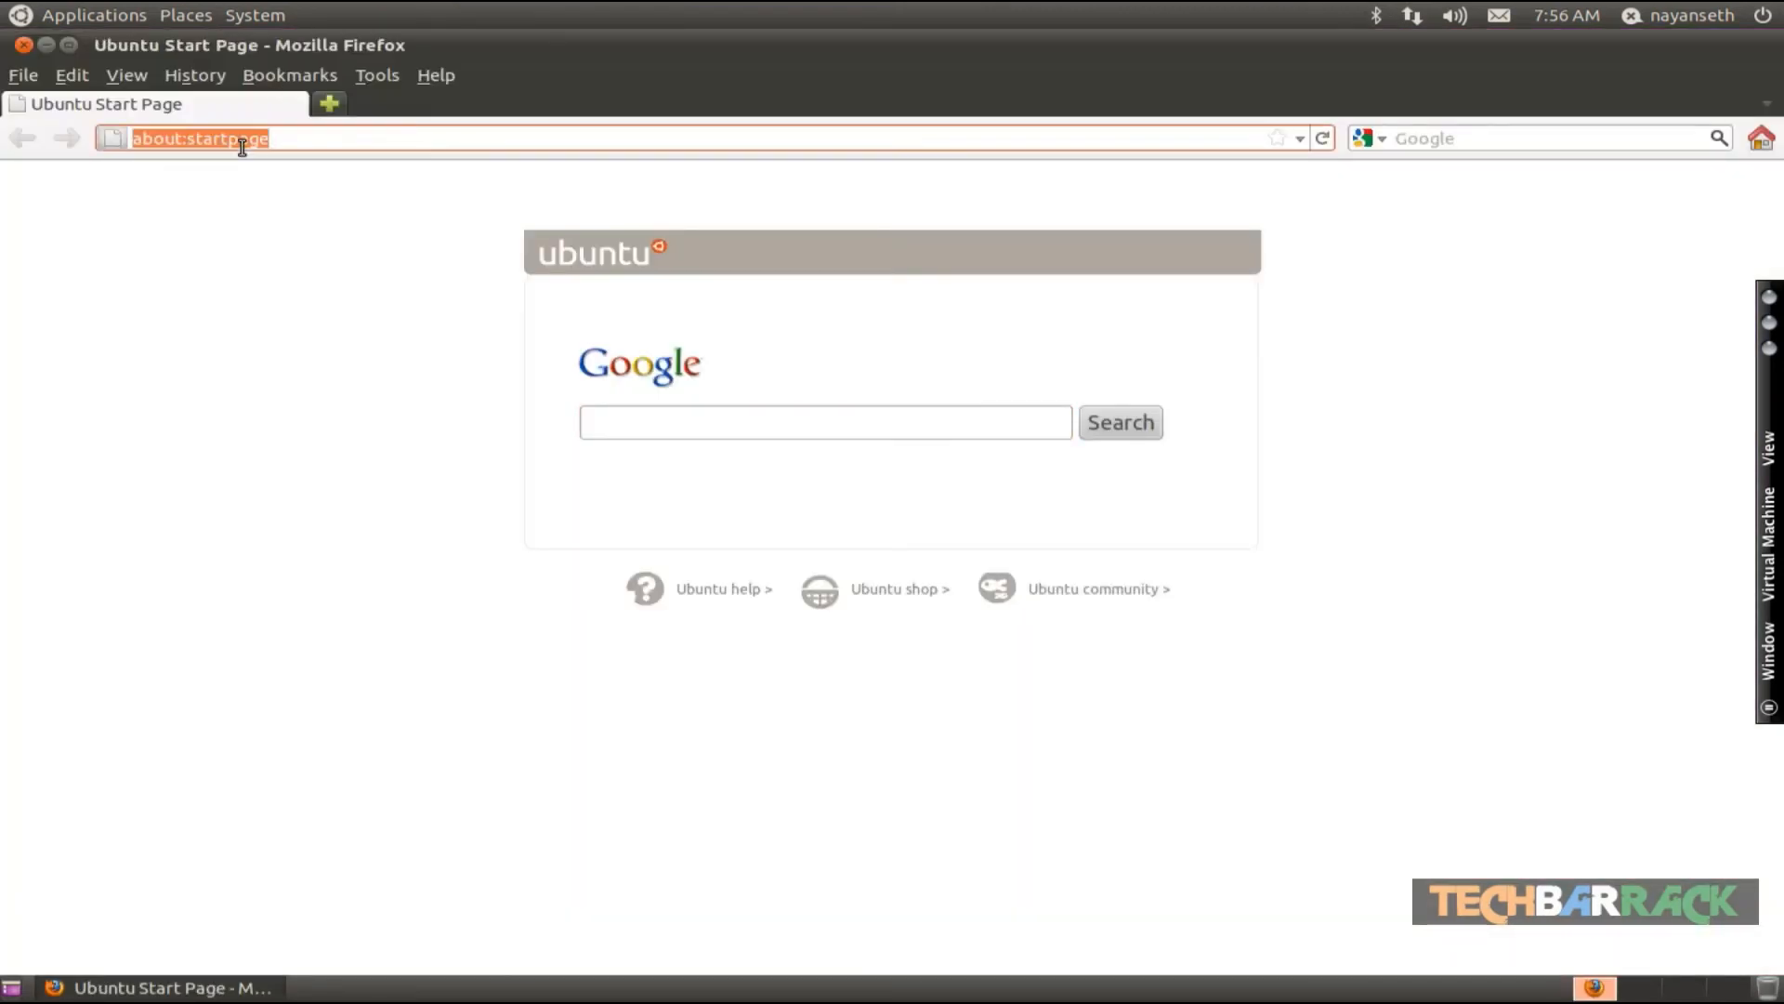
{"action": "type", "text": "caster"}
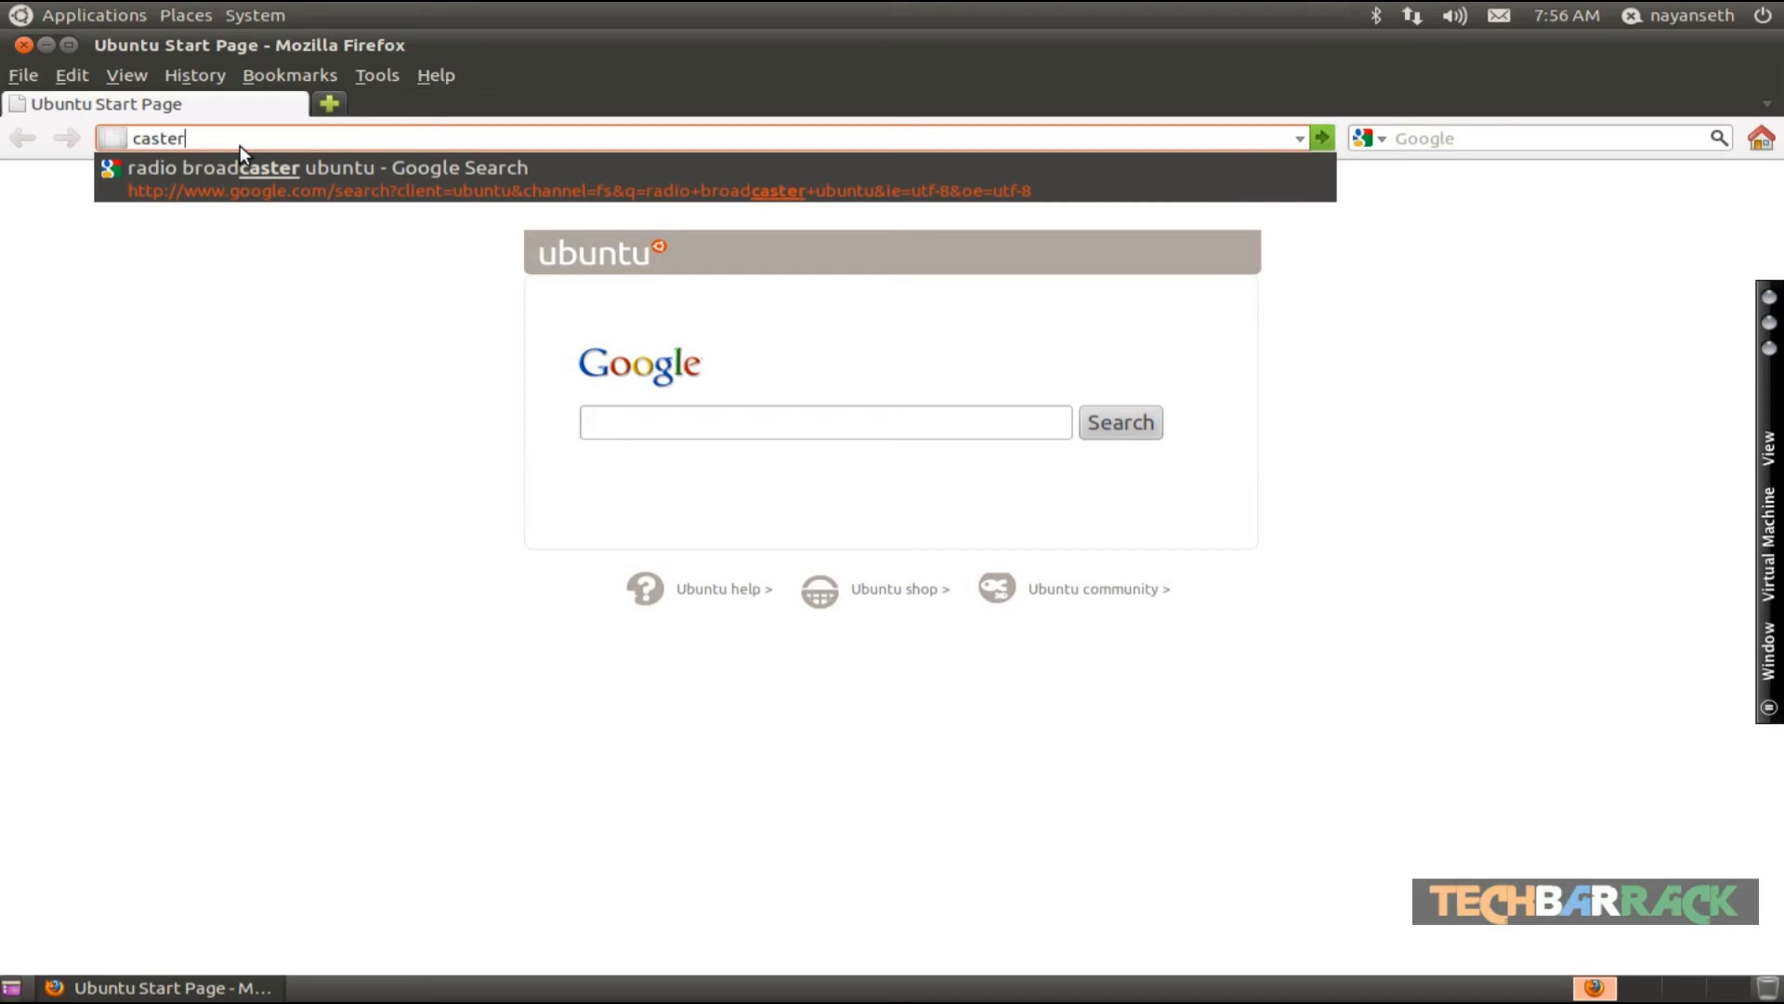
{"action": "type", "text": ".fm"}
{"action": "key", "text": "Return"}
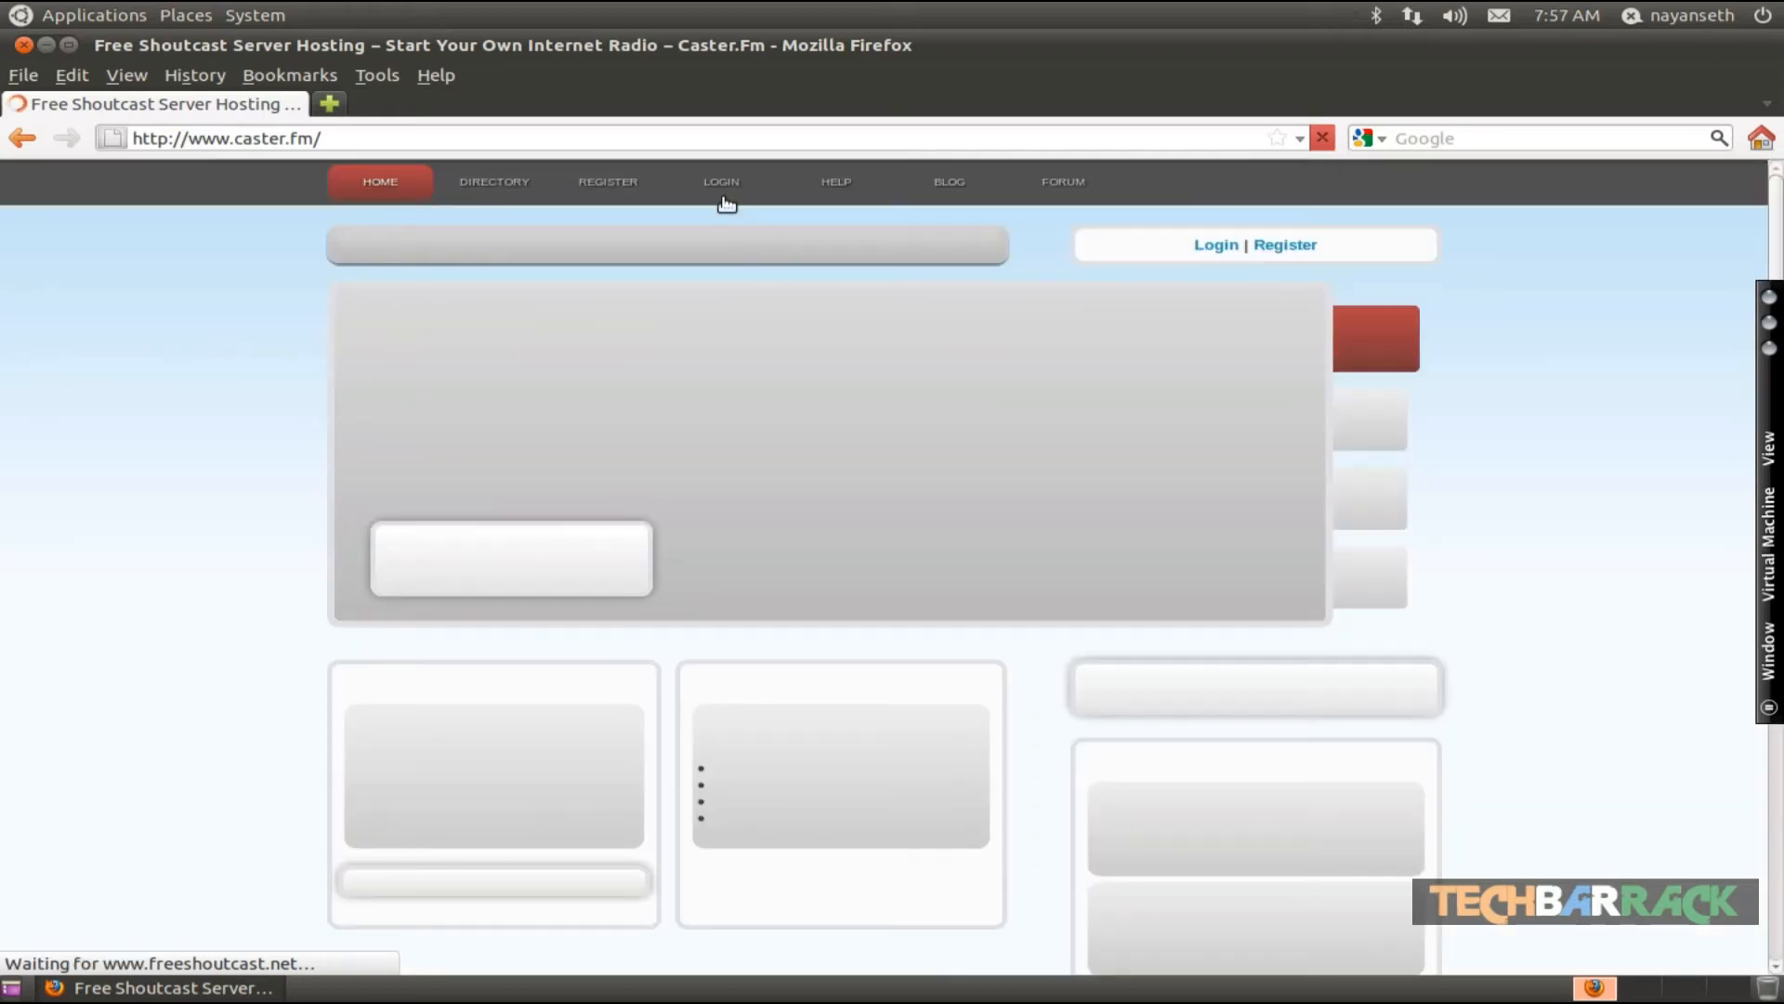
- Log in to the Caster.fm control panel with the account username, password and the captcha text evim, dismissing the save-password prompt
{"action": "left_click", "coordinate": [717, 185]}
{"action": "left_click", "coordinate": [720, 184]}
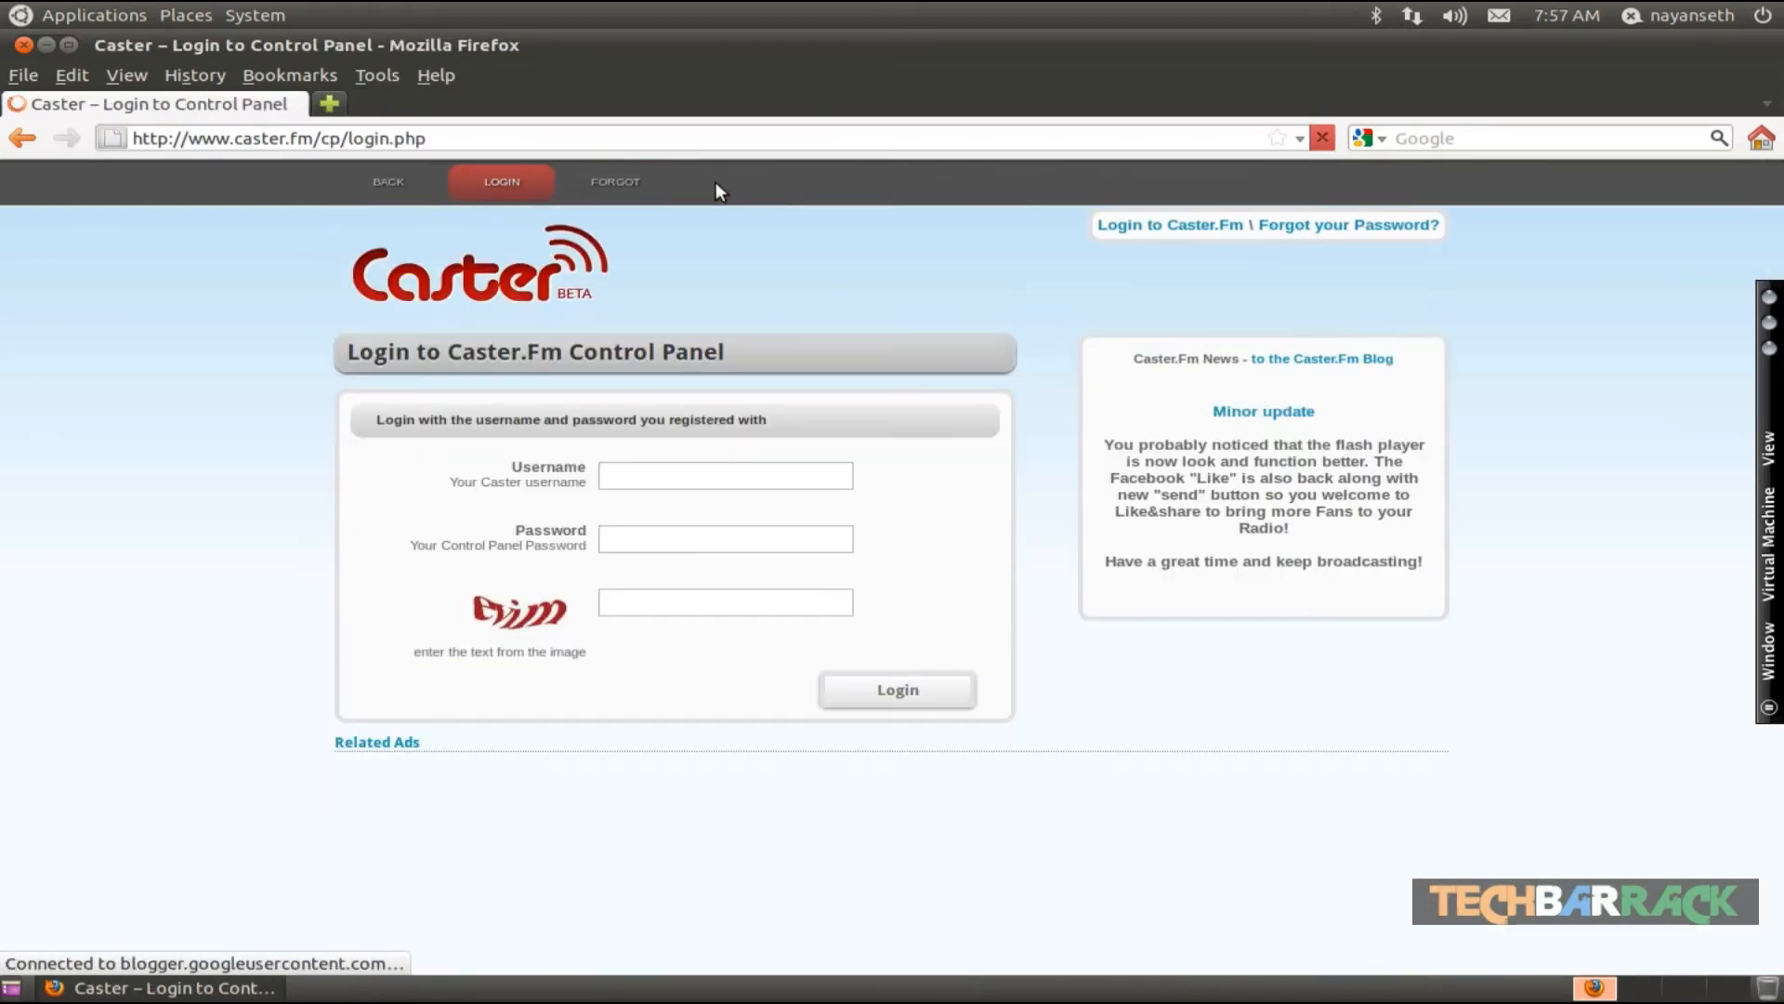
{"action": "left_click", "coordinate": [660, 475]}
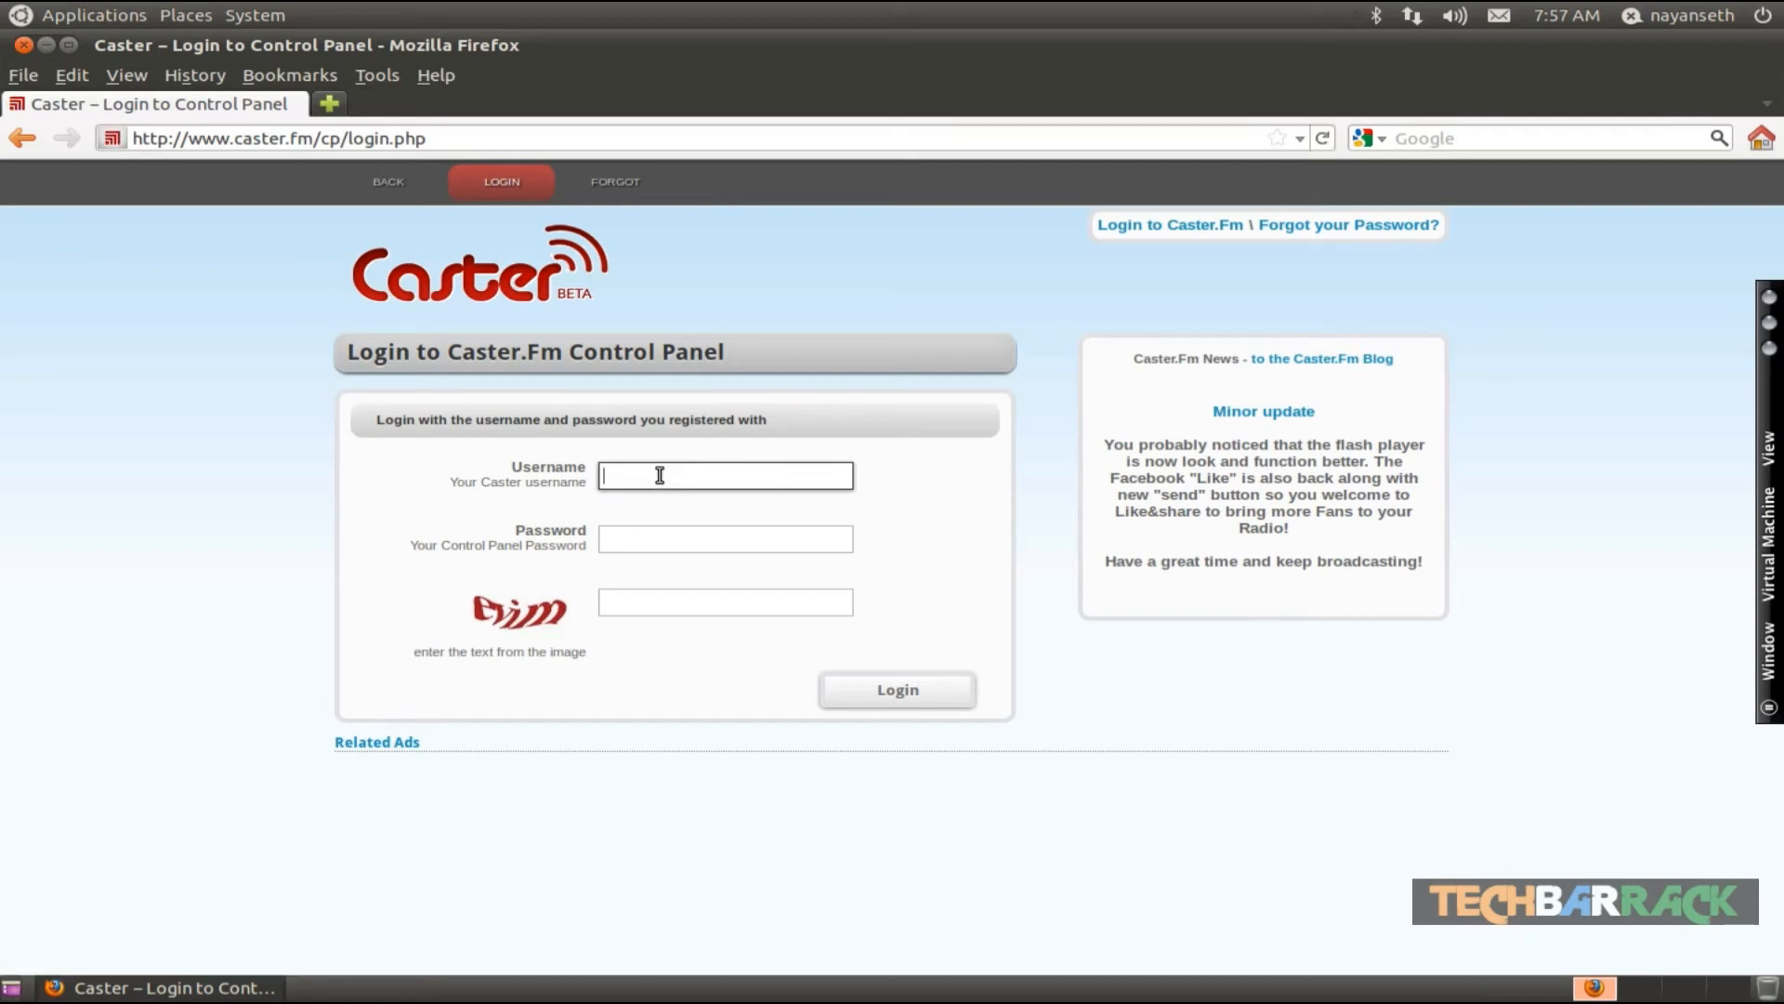
{"action": "type", "text": "testtbs"}
{"action": "key", "text": "Tab"}
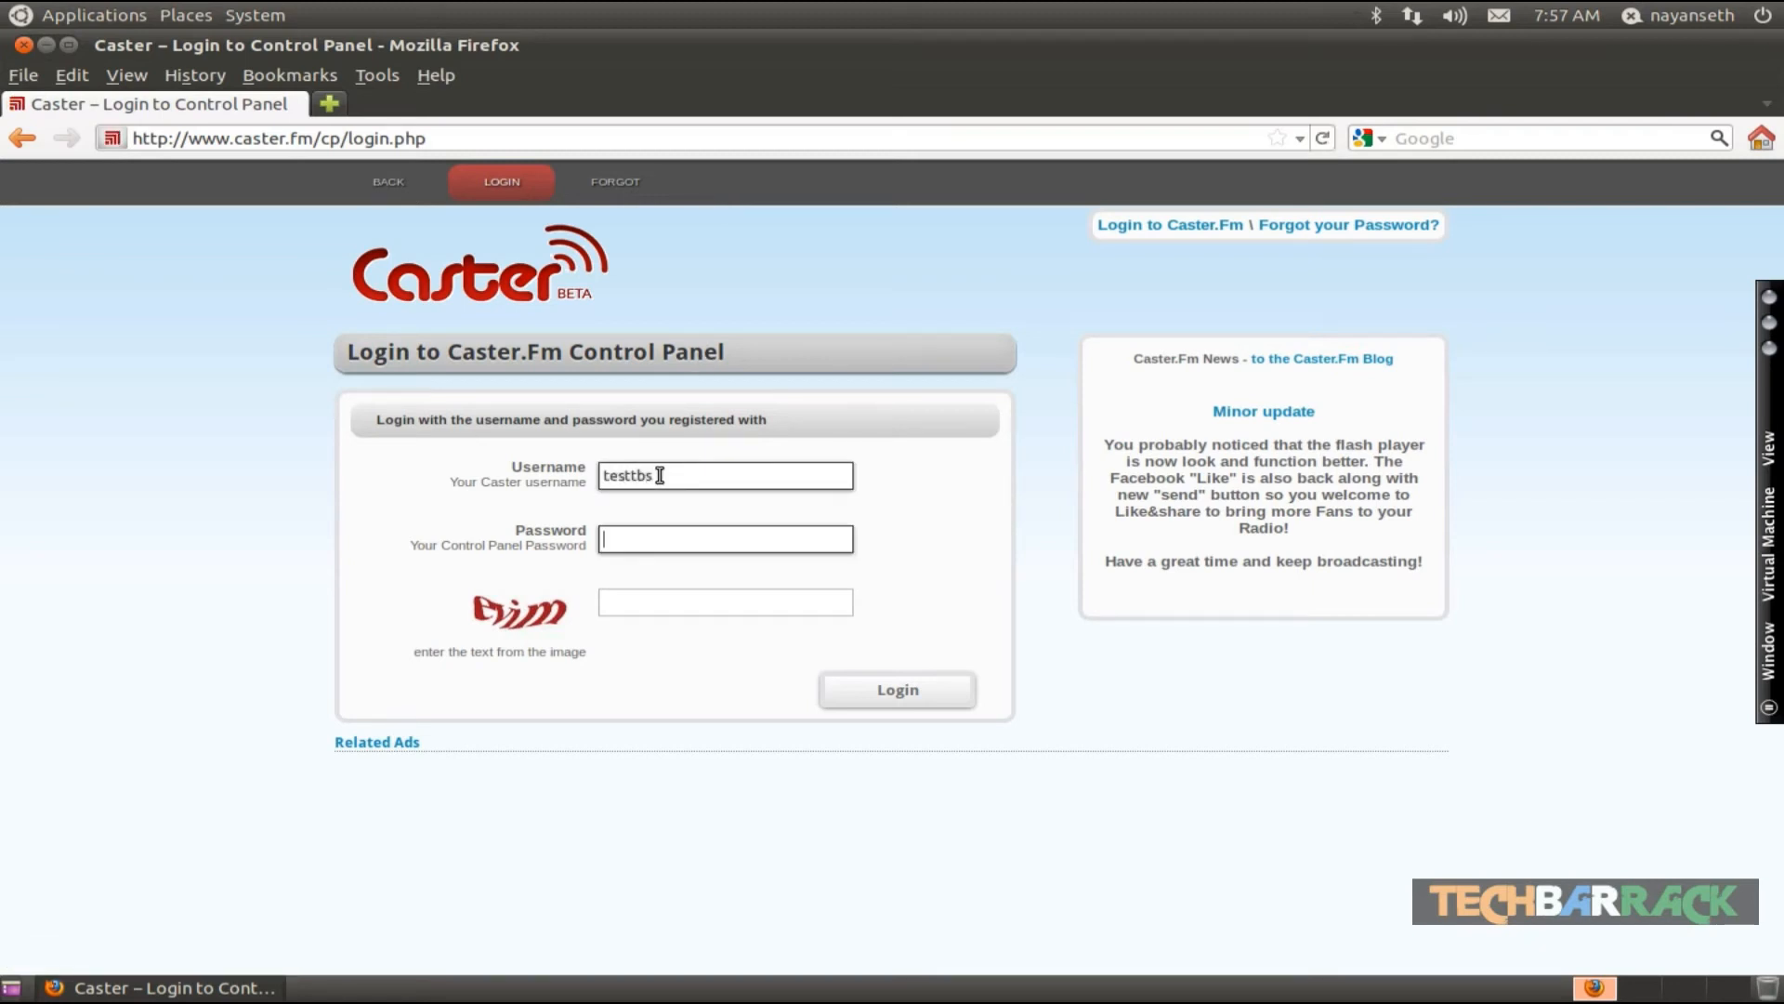
{"action": "type", "text": "te••••"}
{"action": "key", "text": "Tab"}
{"action": "type", "text": "evim"}
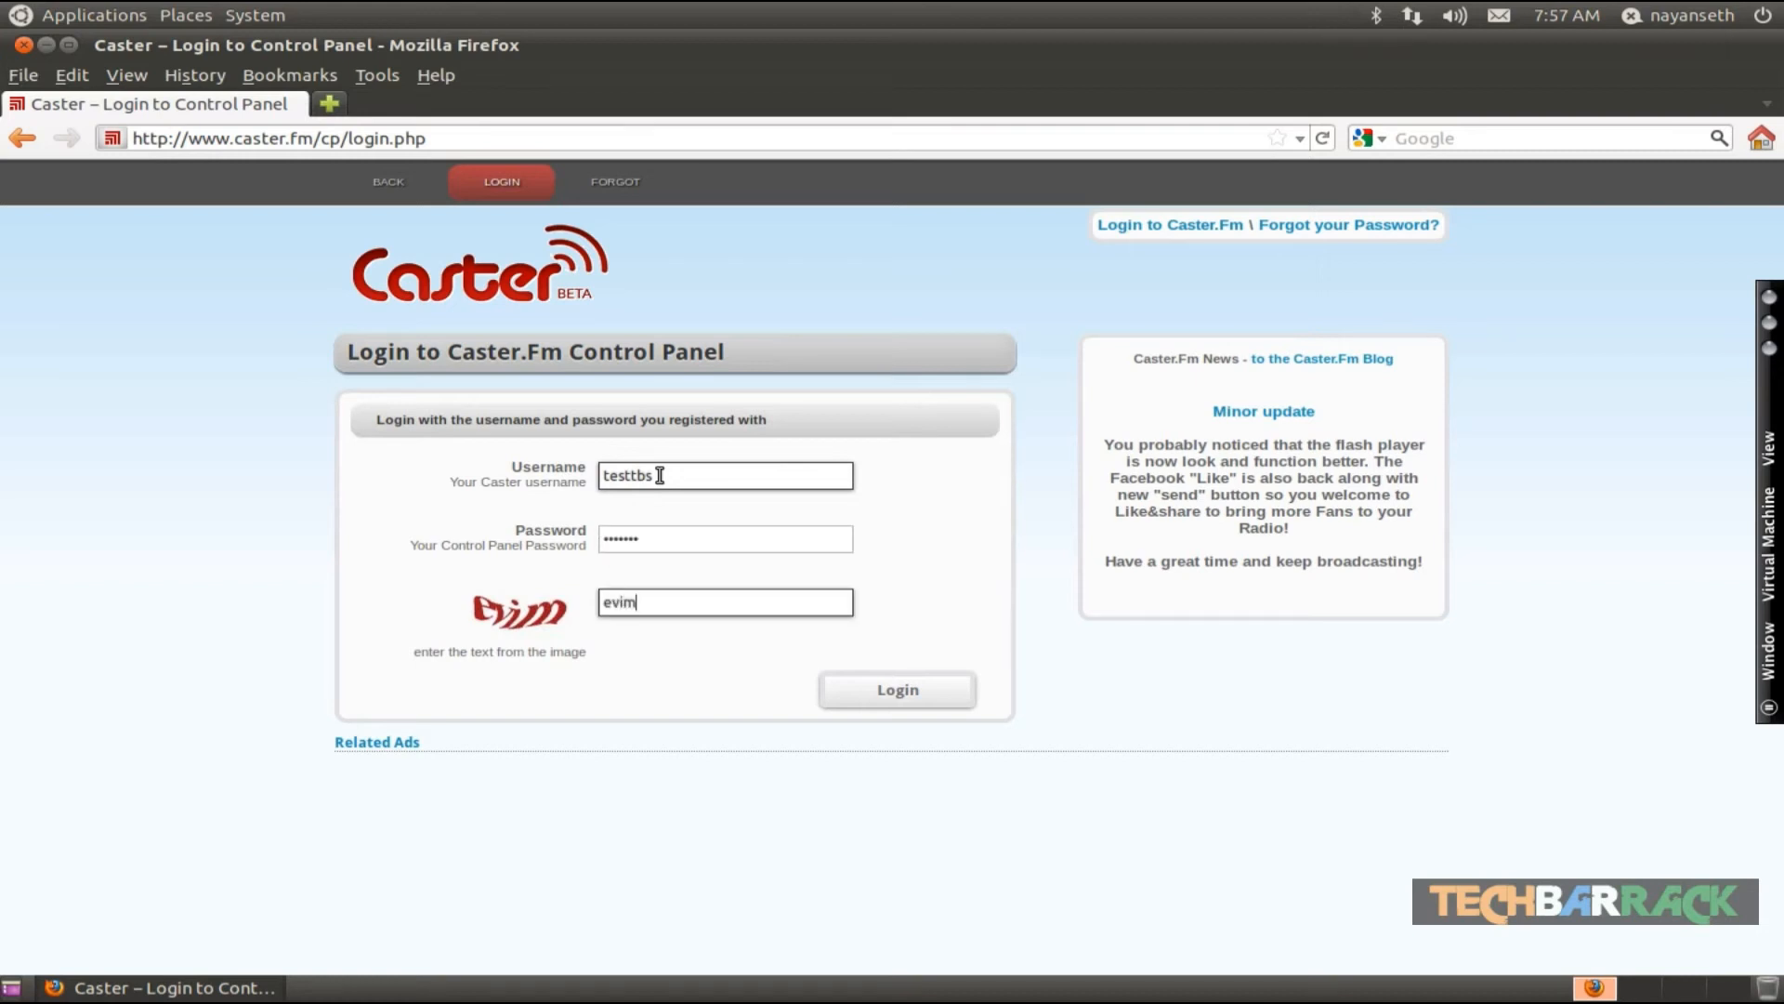
{"action": "key", "text": "Return"}
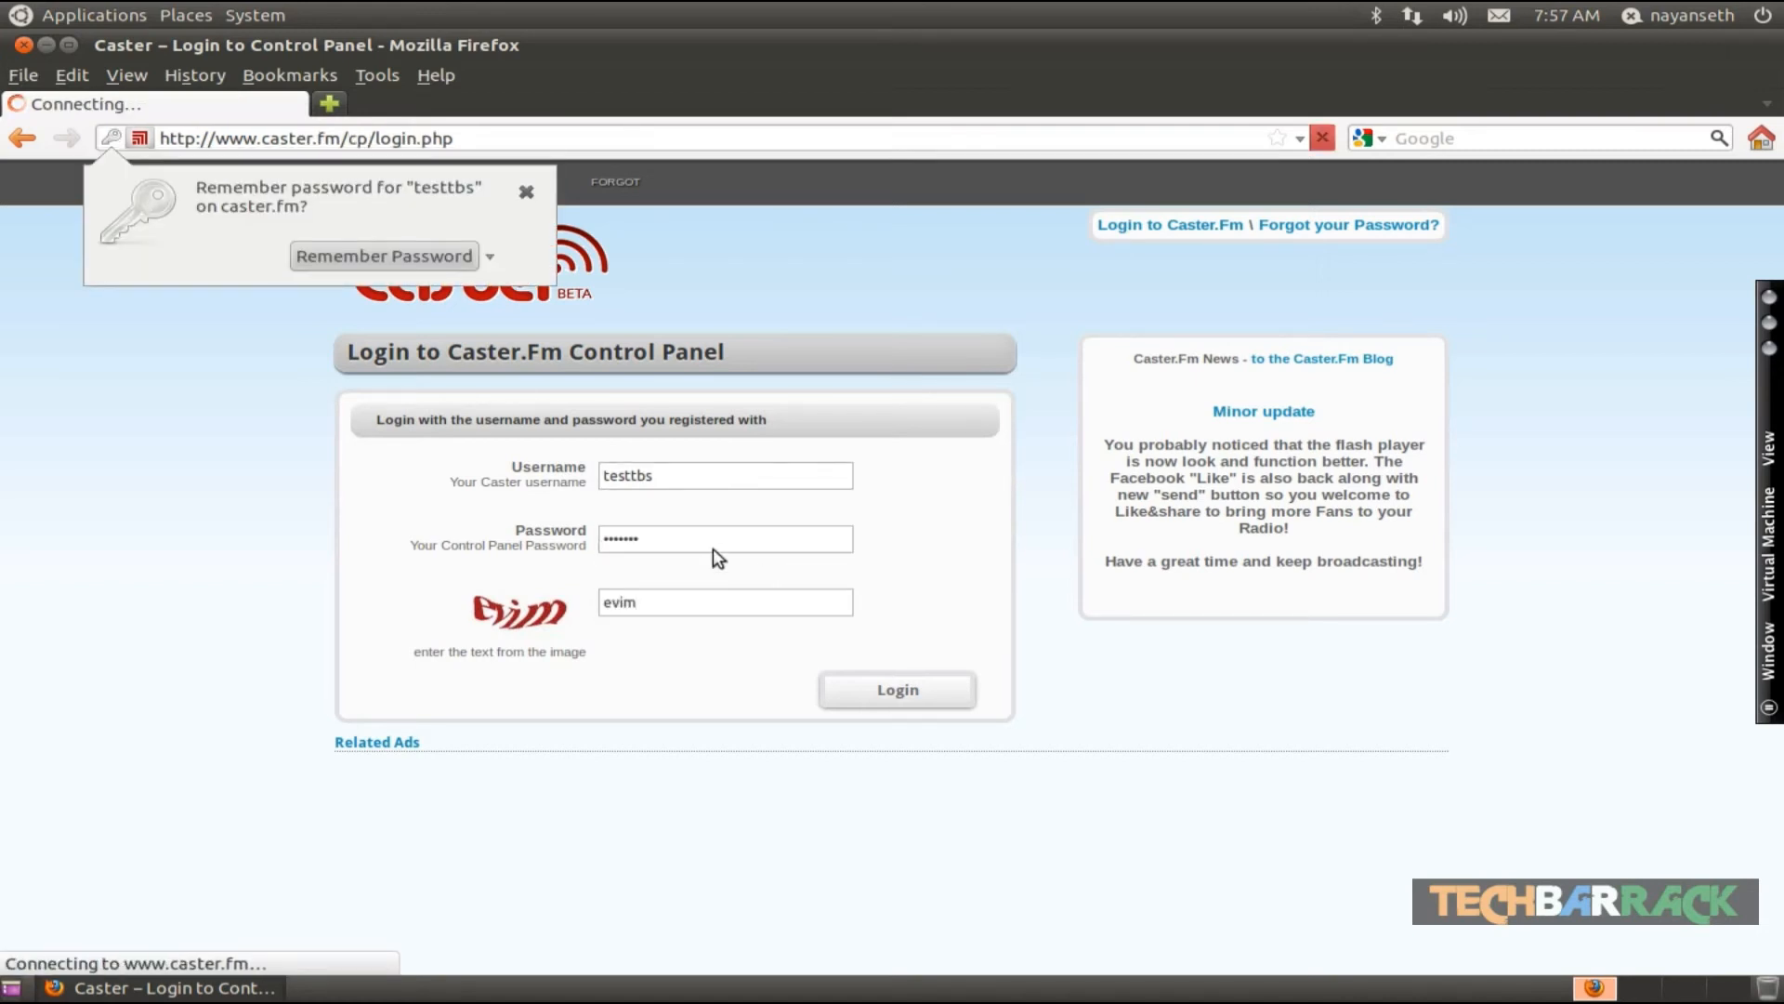
{"action": "left_click", "coordinate": [523, 195]}
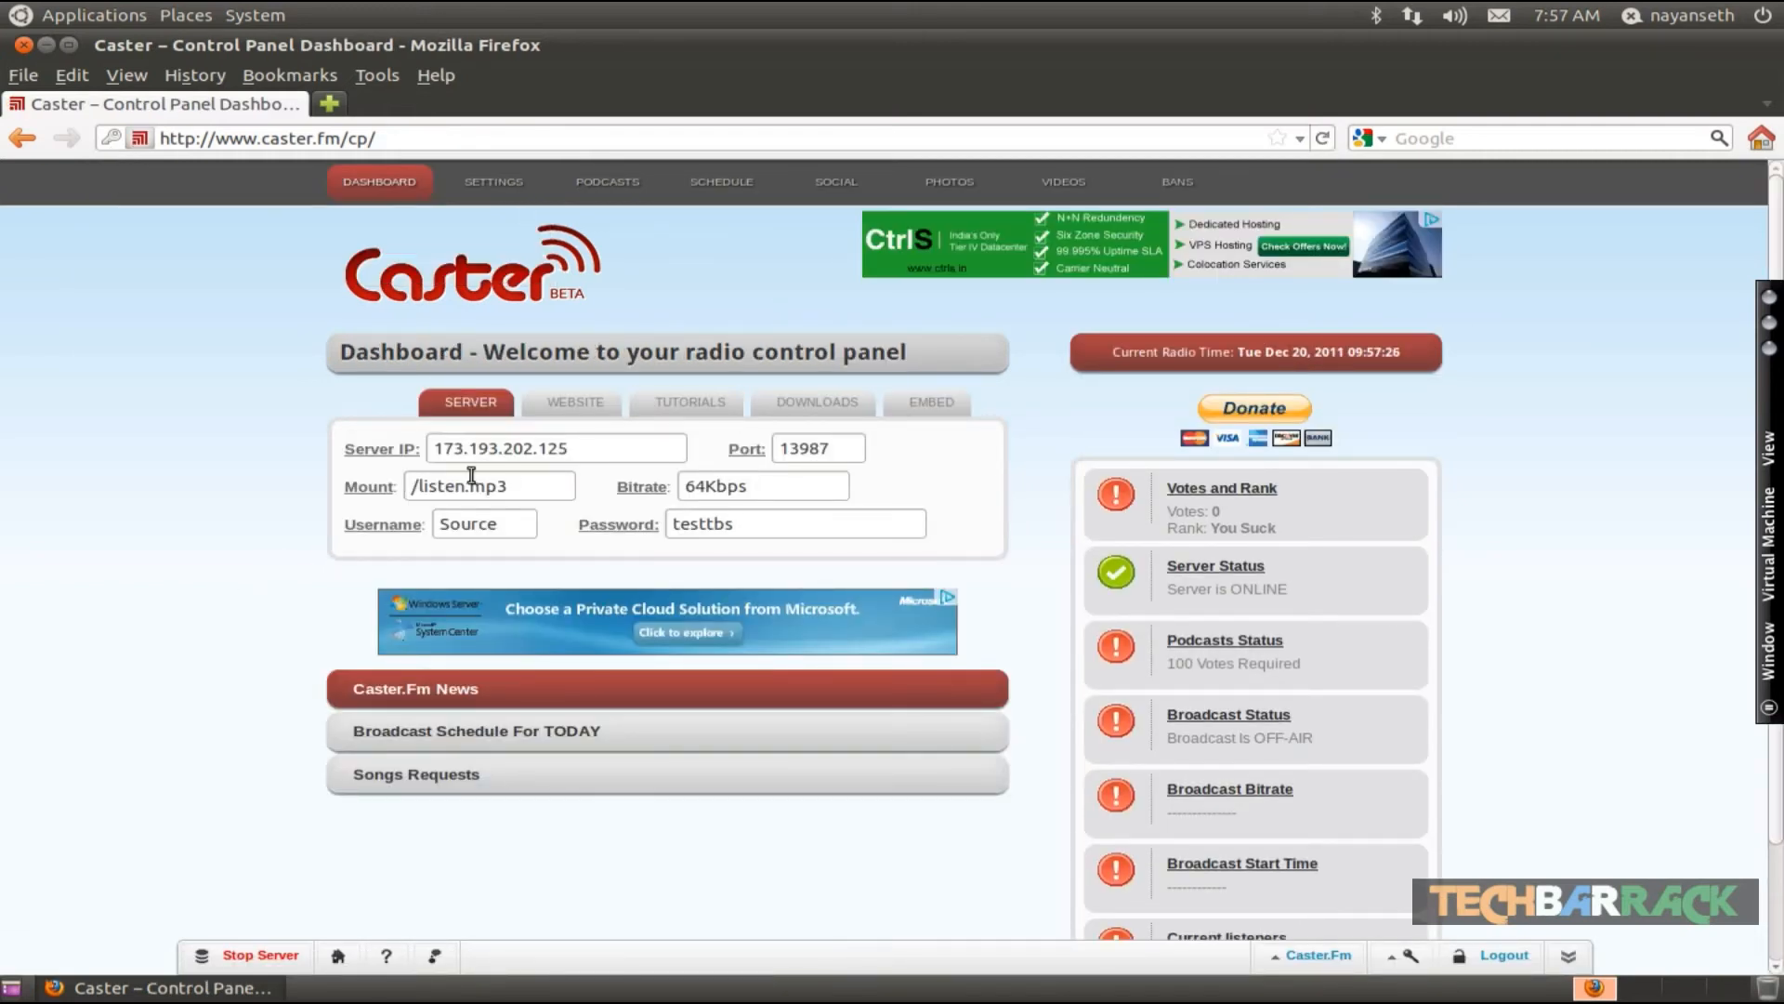
- Launch Internet DJ Console from the Internet applications
{"action": "left_click", "coordinate": [93, 15]}
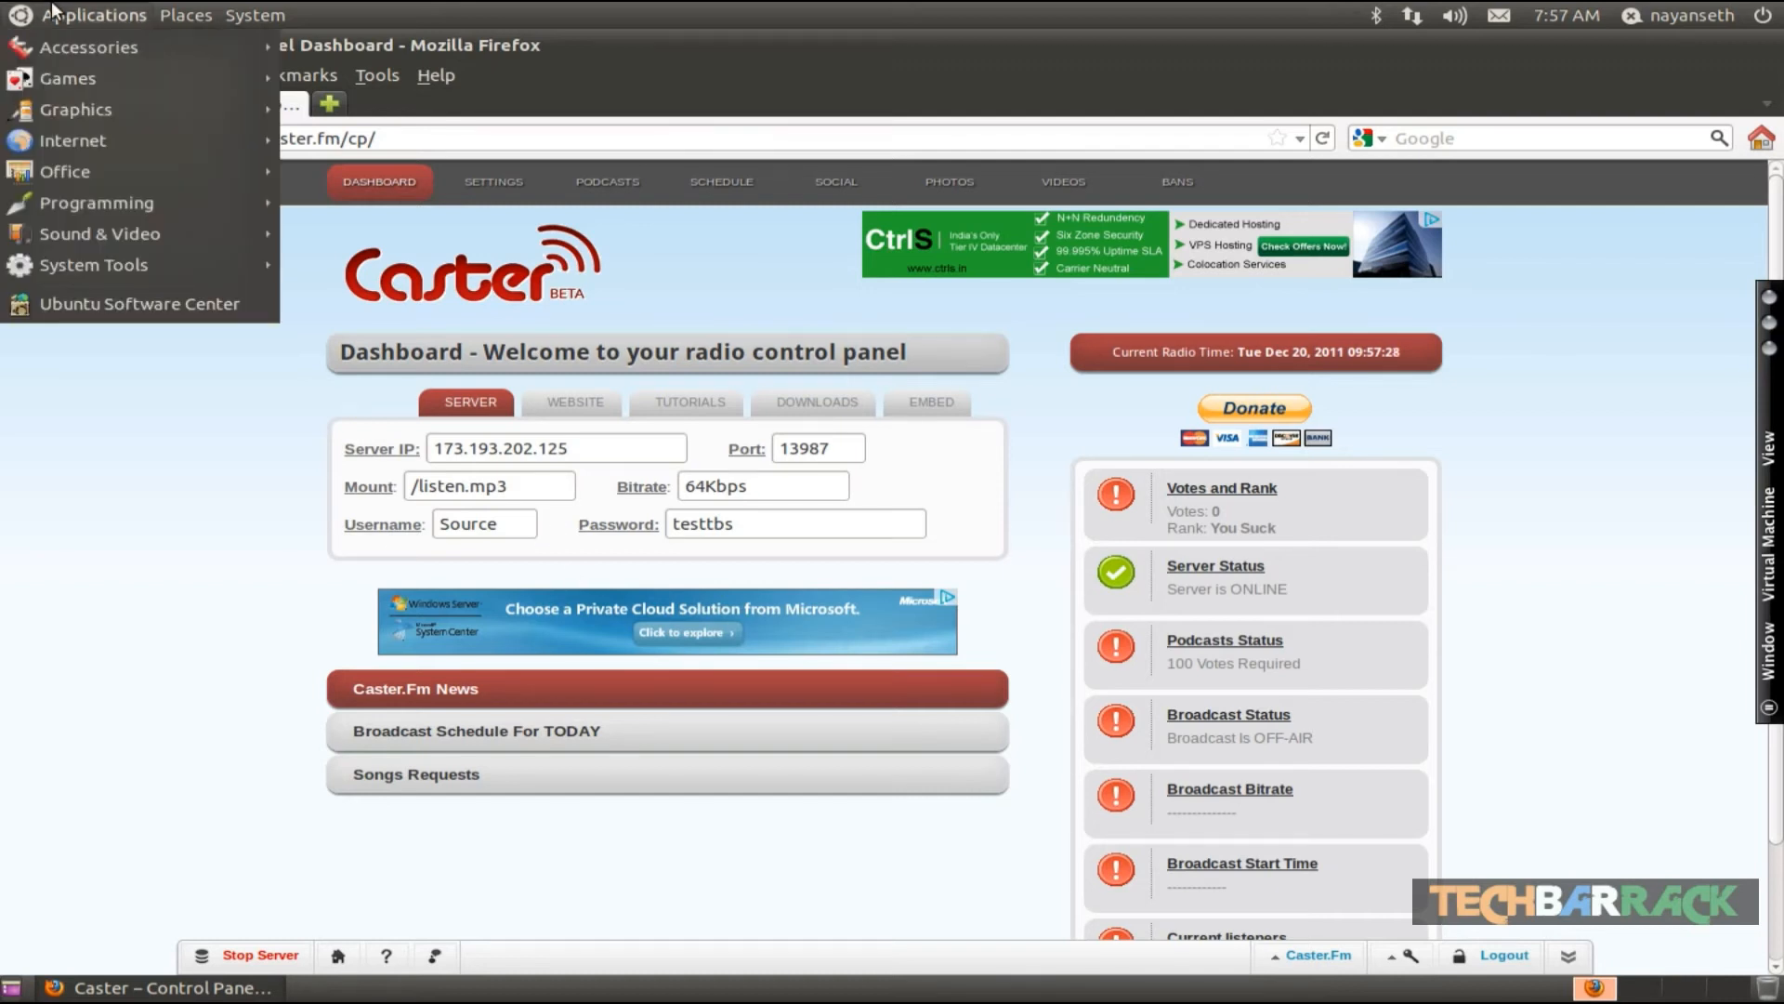
{"action": "mouse_move", "coordinate": [171, 137]}
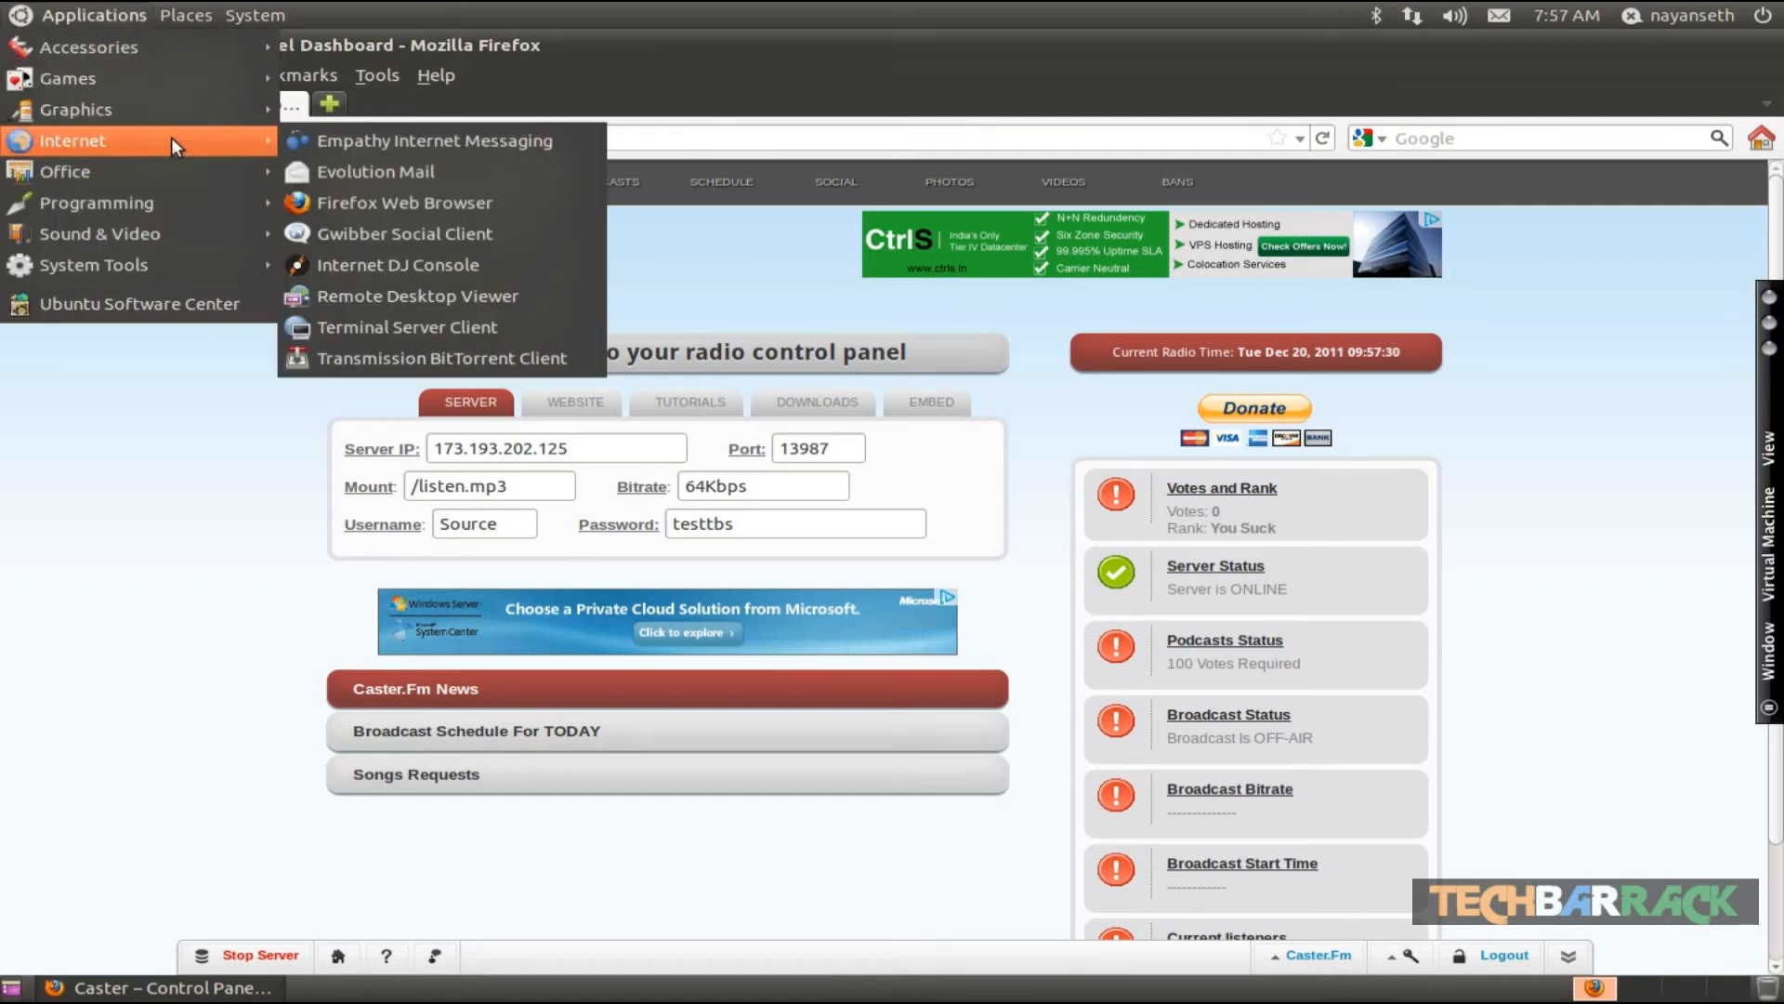
{"action": "left_click", "coordinate": [409, 263]}
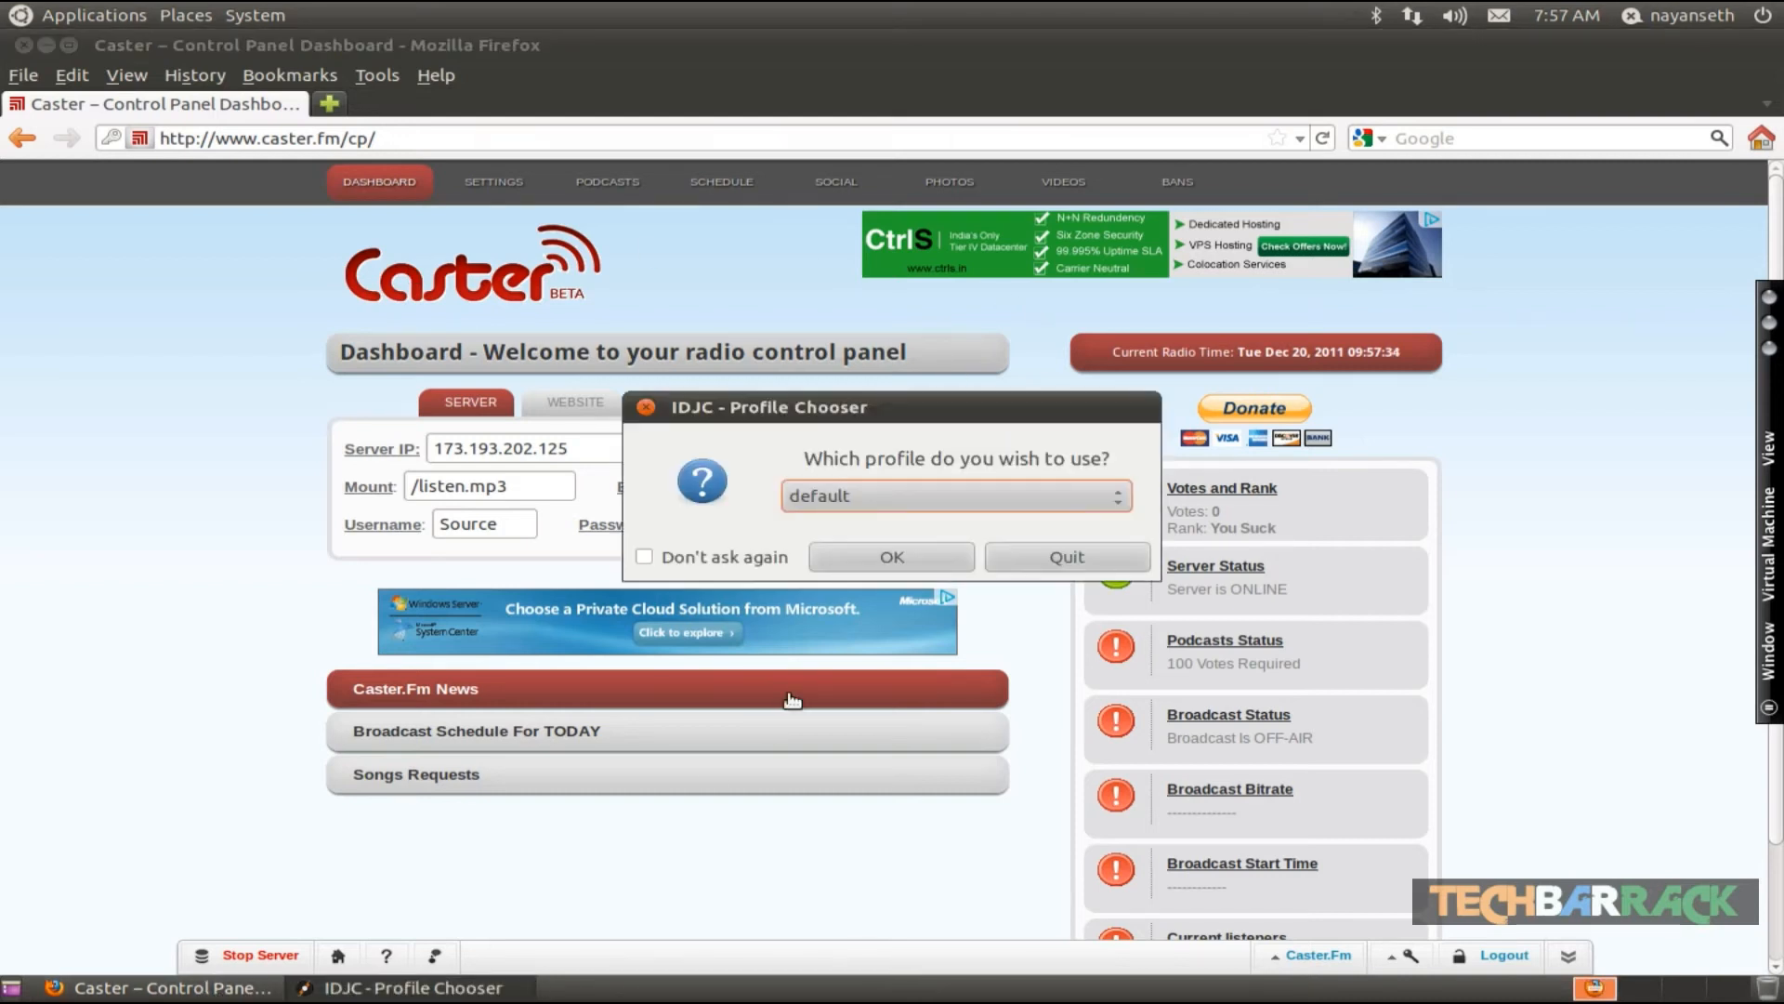
- Create a new IDJC profile named TestTBS, importing settings from the default profile
{"action": "left_click", "coordinate": [888, 493]}
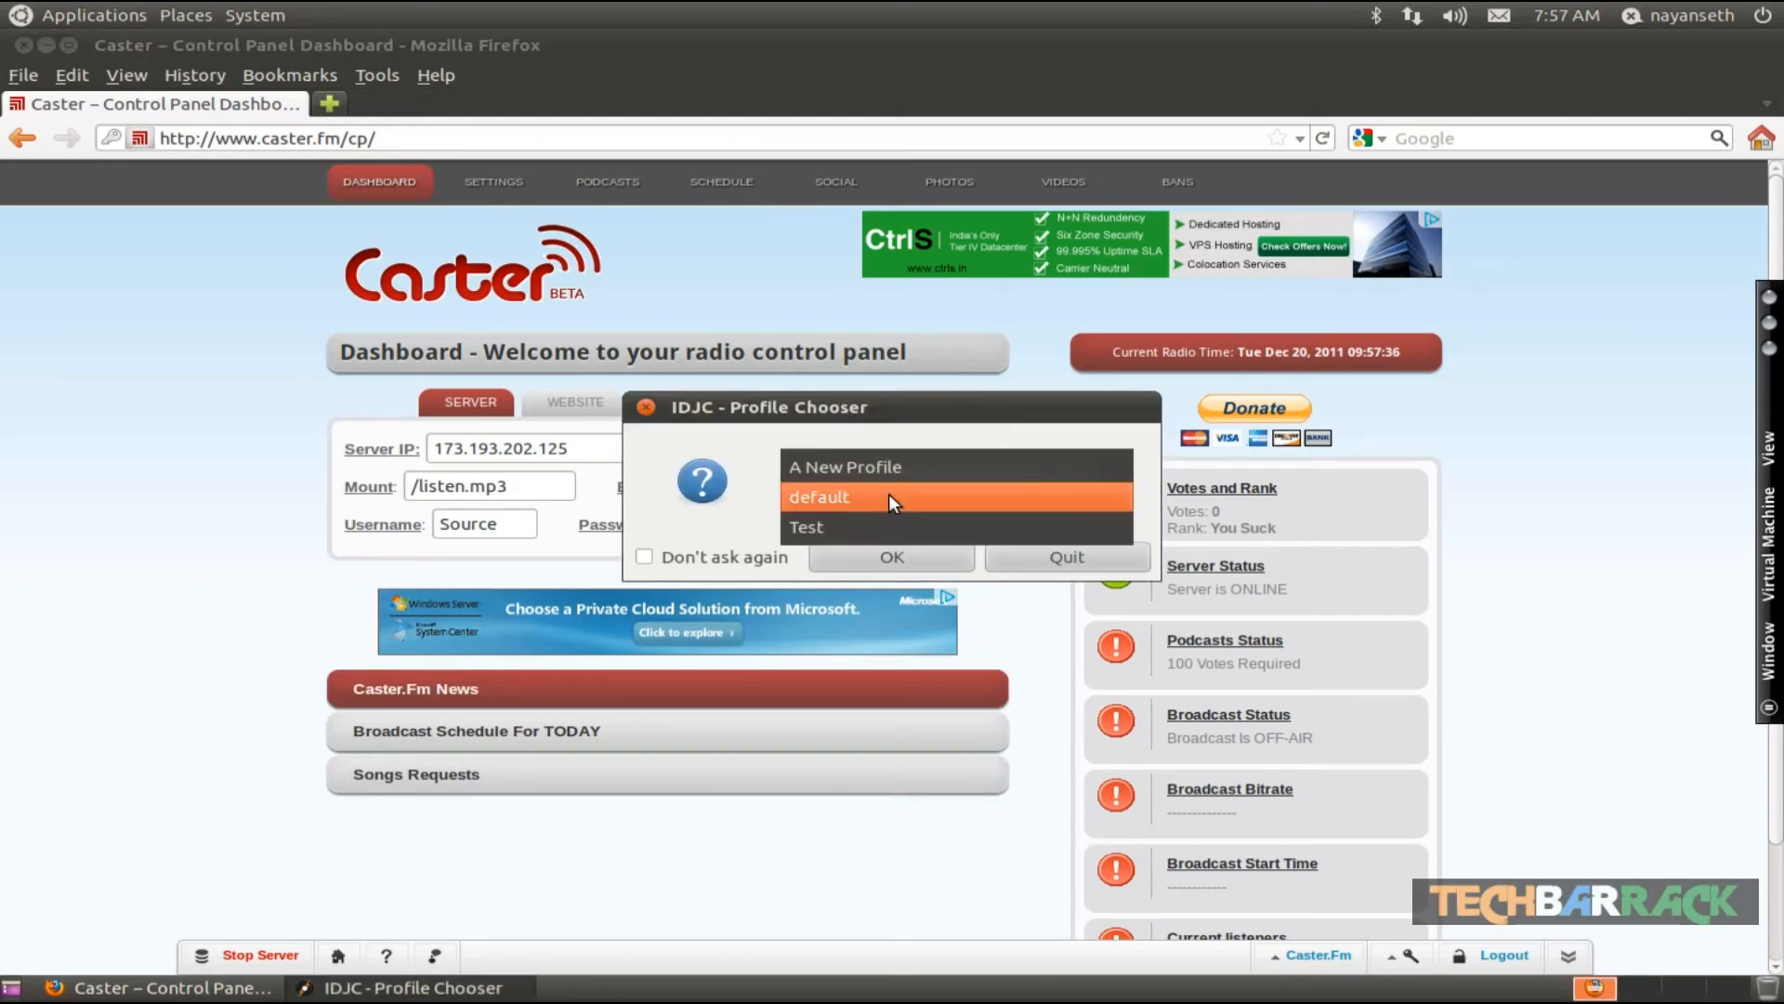
{"action": "left_click", "coordinate": [877, 472]}
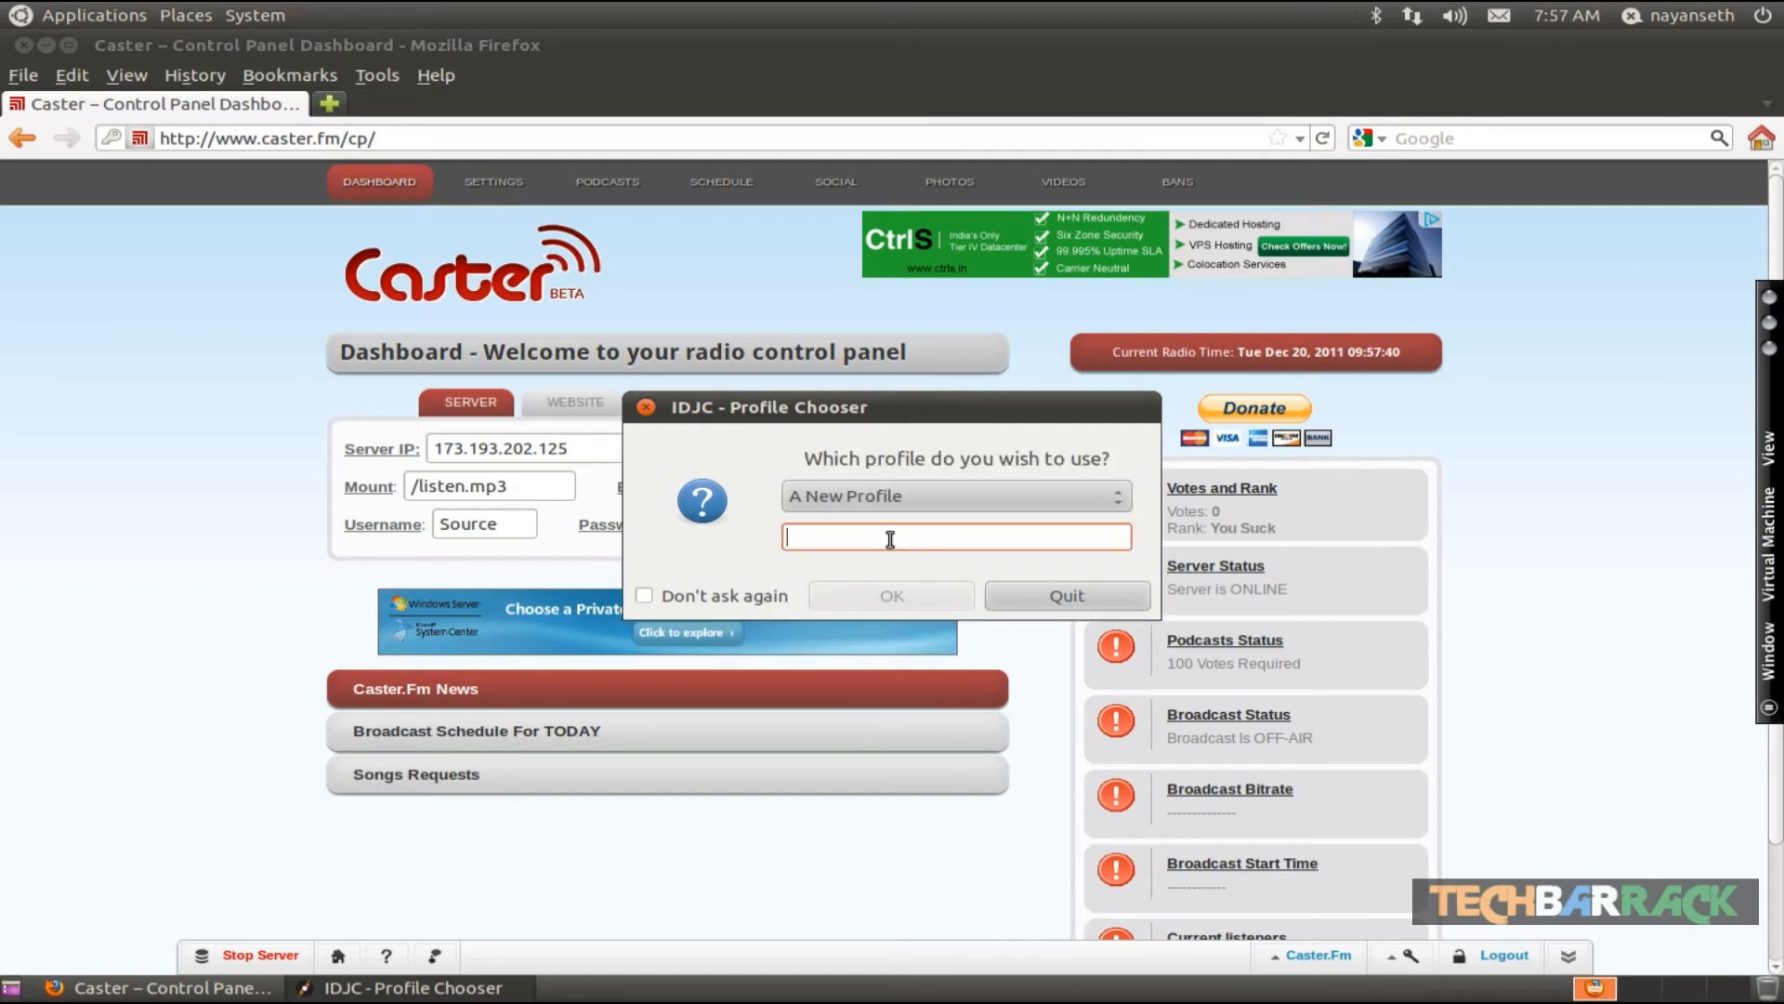
{"action": "type", "text": "Test"}
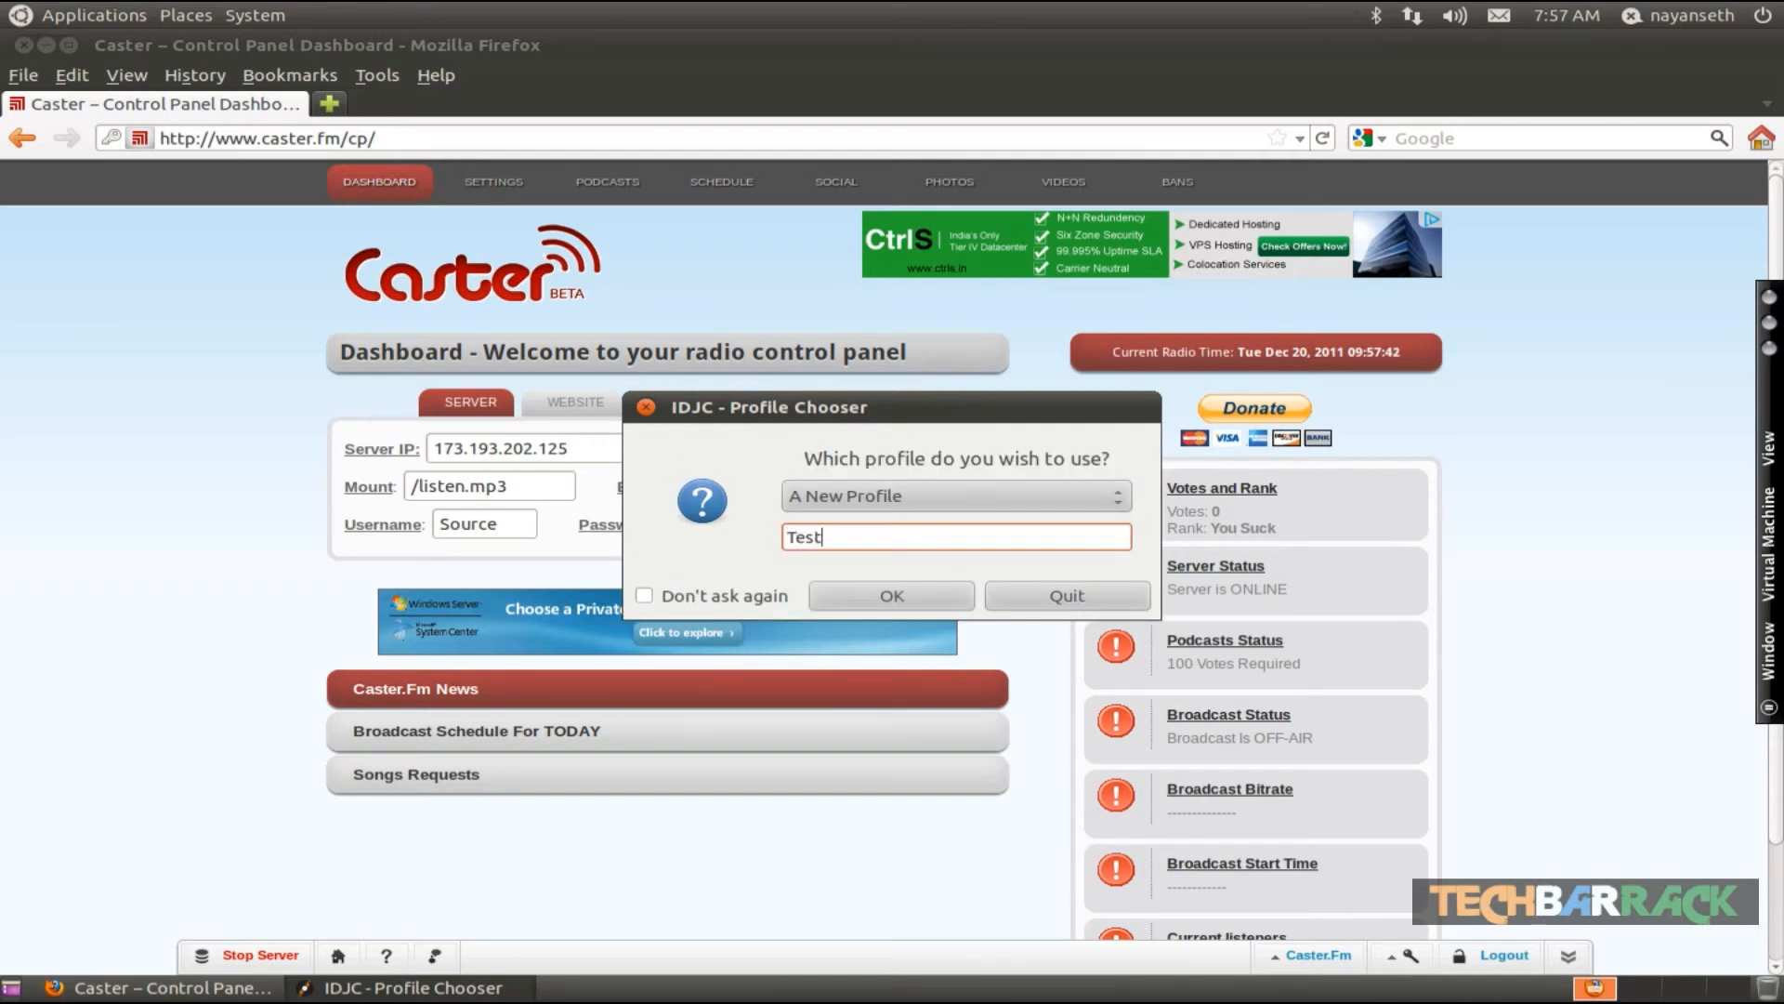
{"action": "type", "text": "TBS"}
{"action": "left_click", "coordinate": [909, 595]}
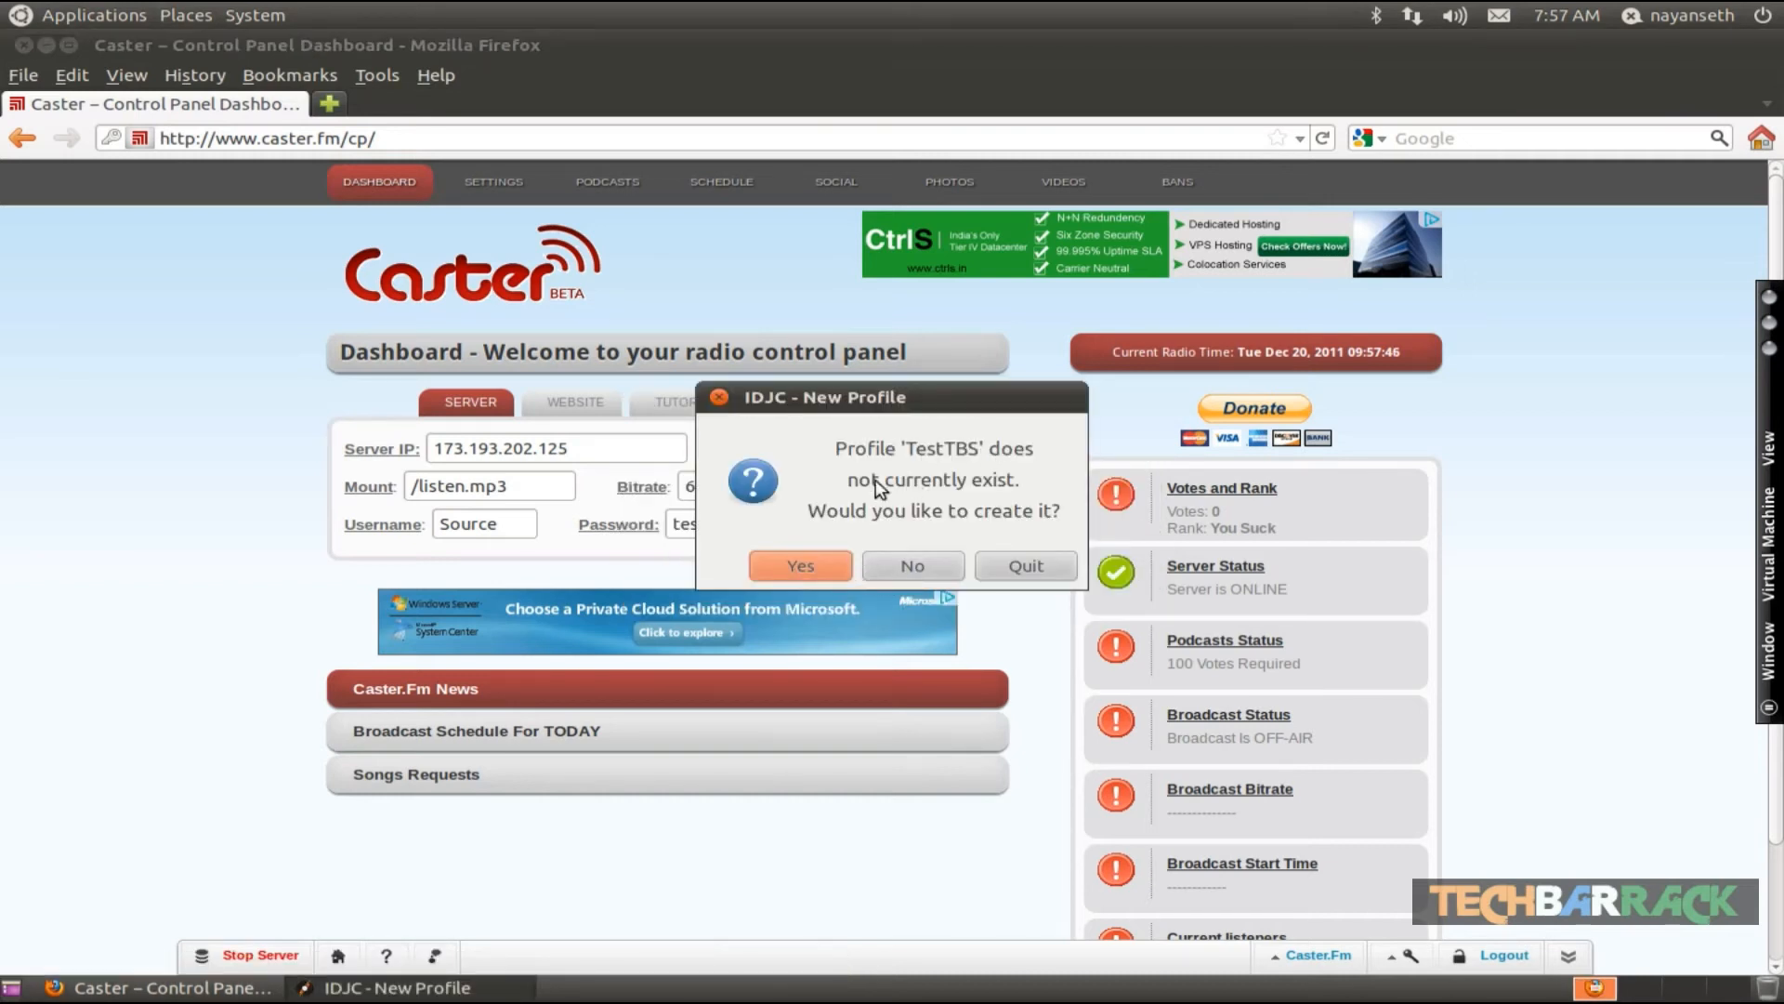
{"action": "left_click", "coordinate": [820, 556]}
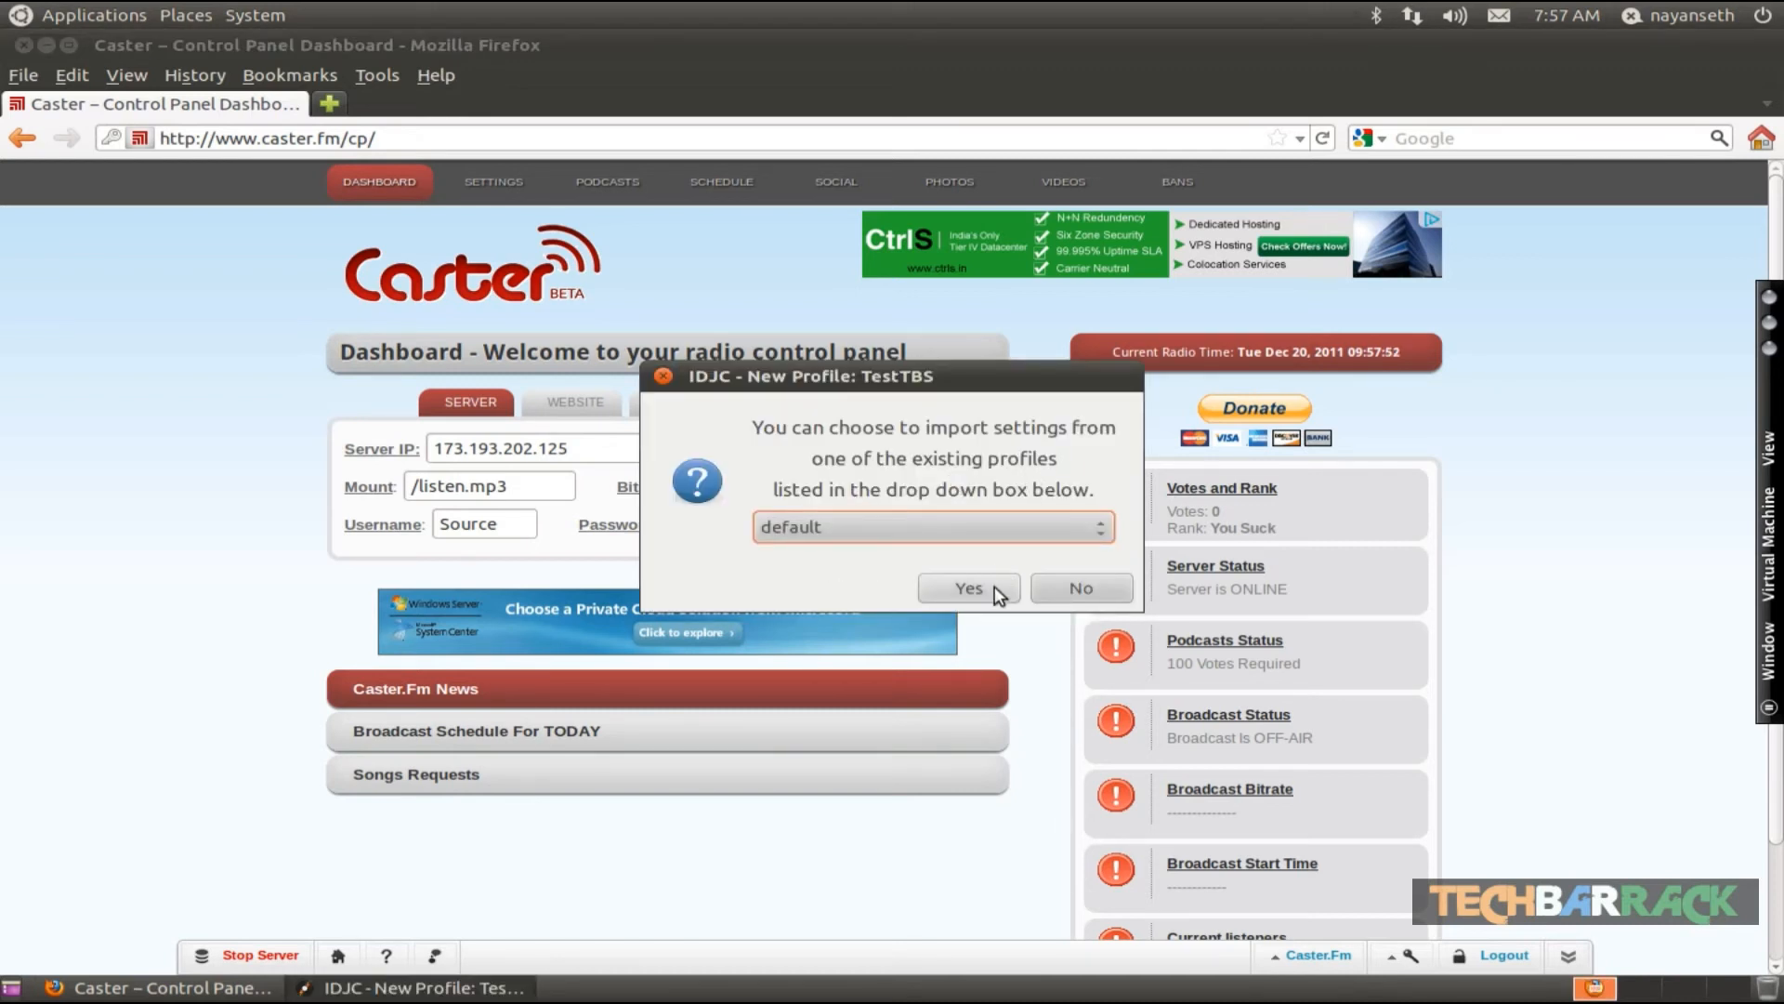
{"action": "left_click", "coordinate": [944, 578]}
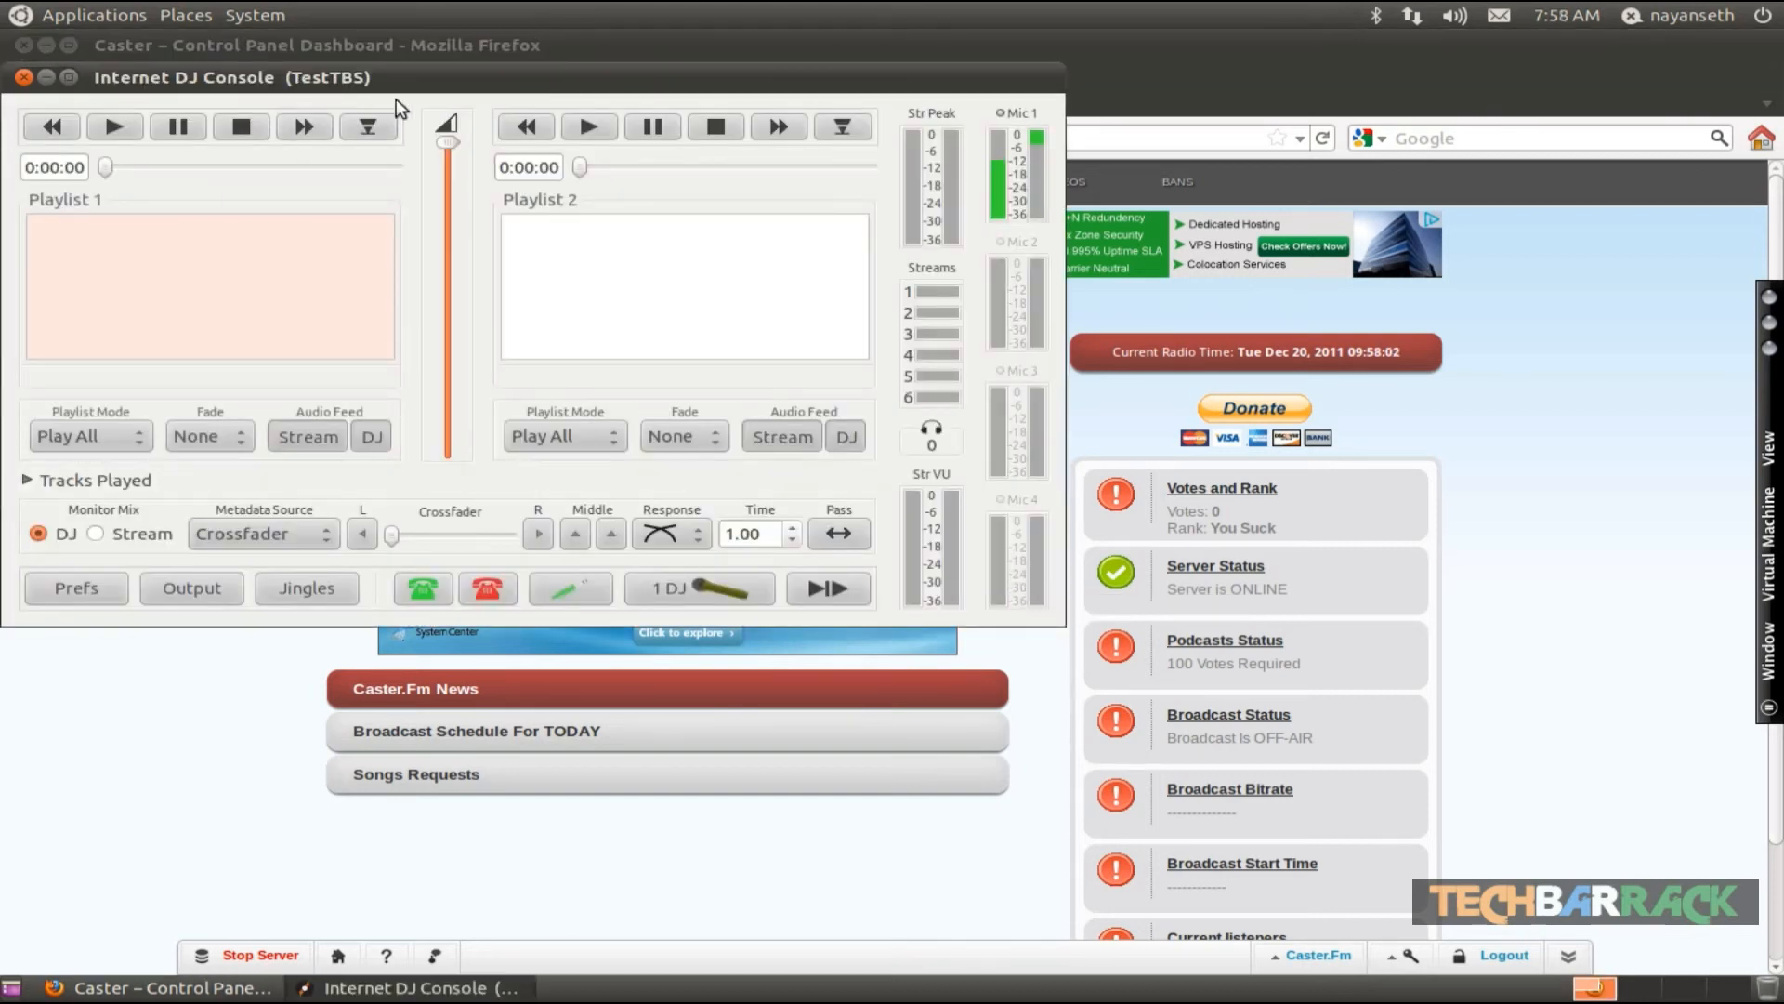
- Open the output window, expand the stream Configuration section, and start adding a new server connection
{"action": "left_click_drag", "start_coordinate": [406, 73], "coordinate": [751, 127]}
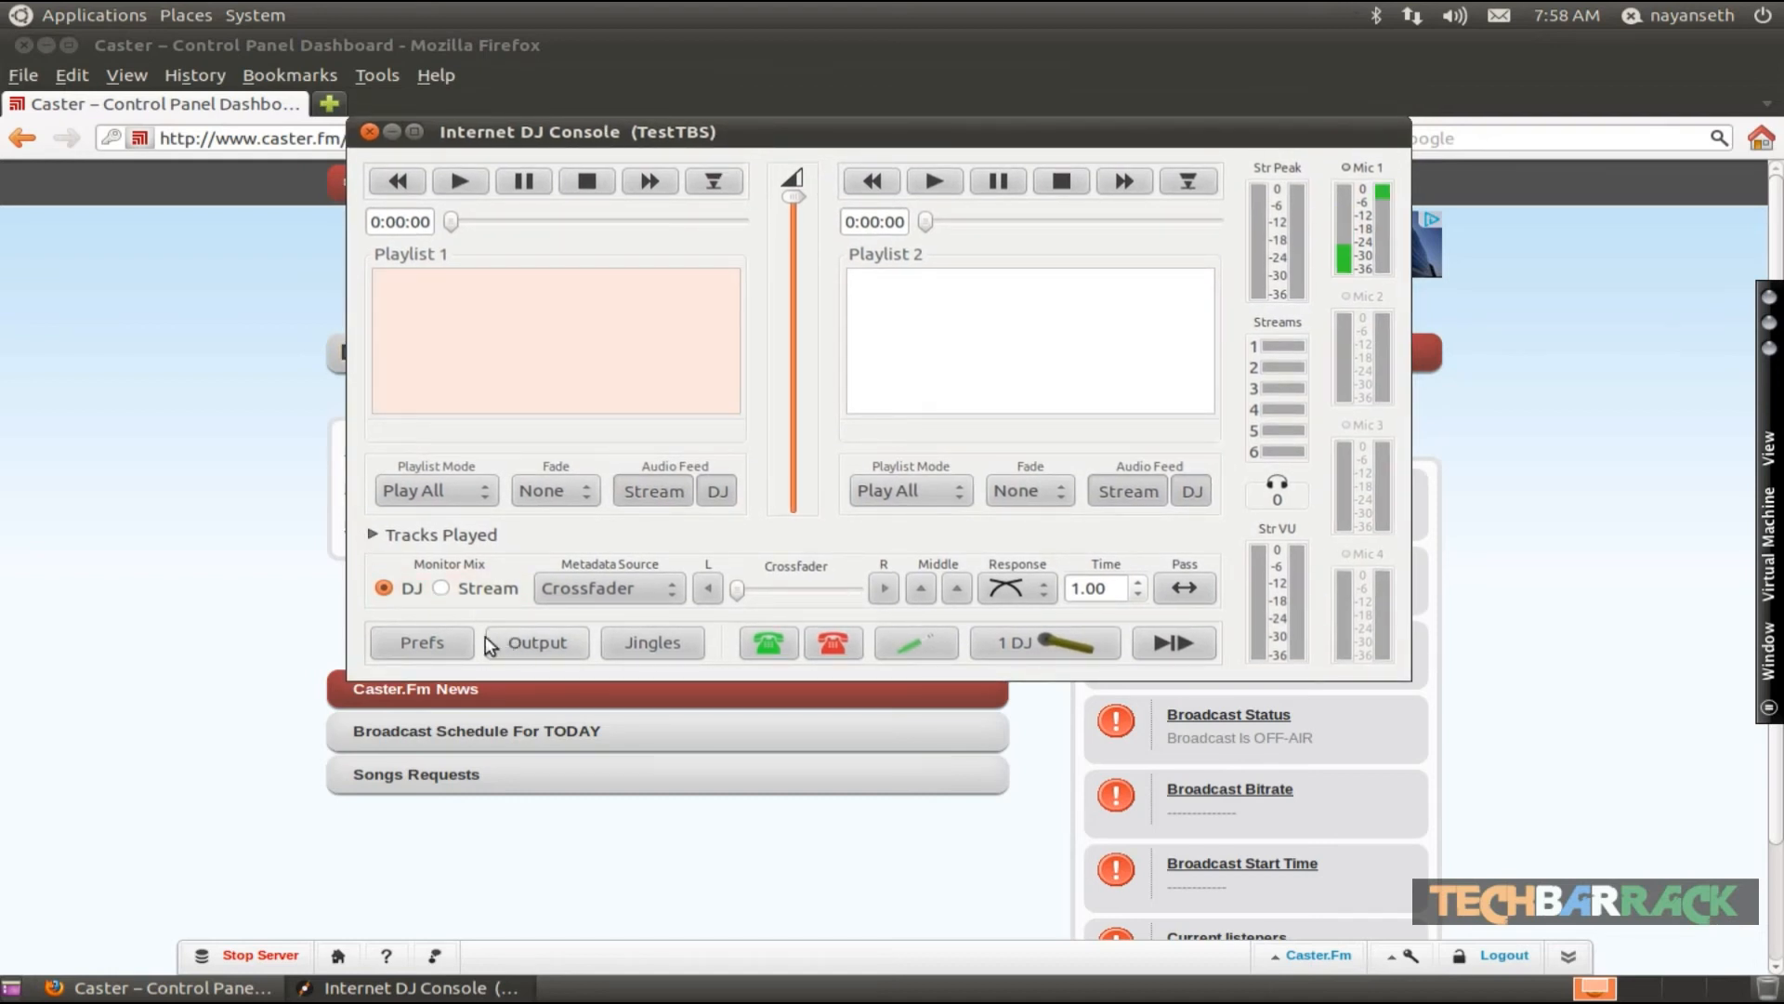
{"action": "left_click", "coordinate": [534, 641]}
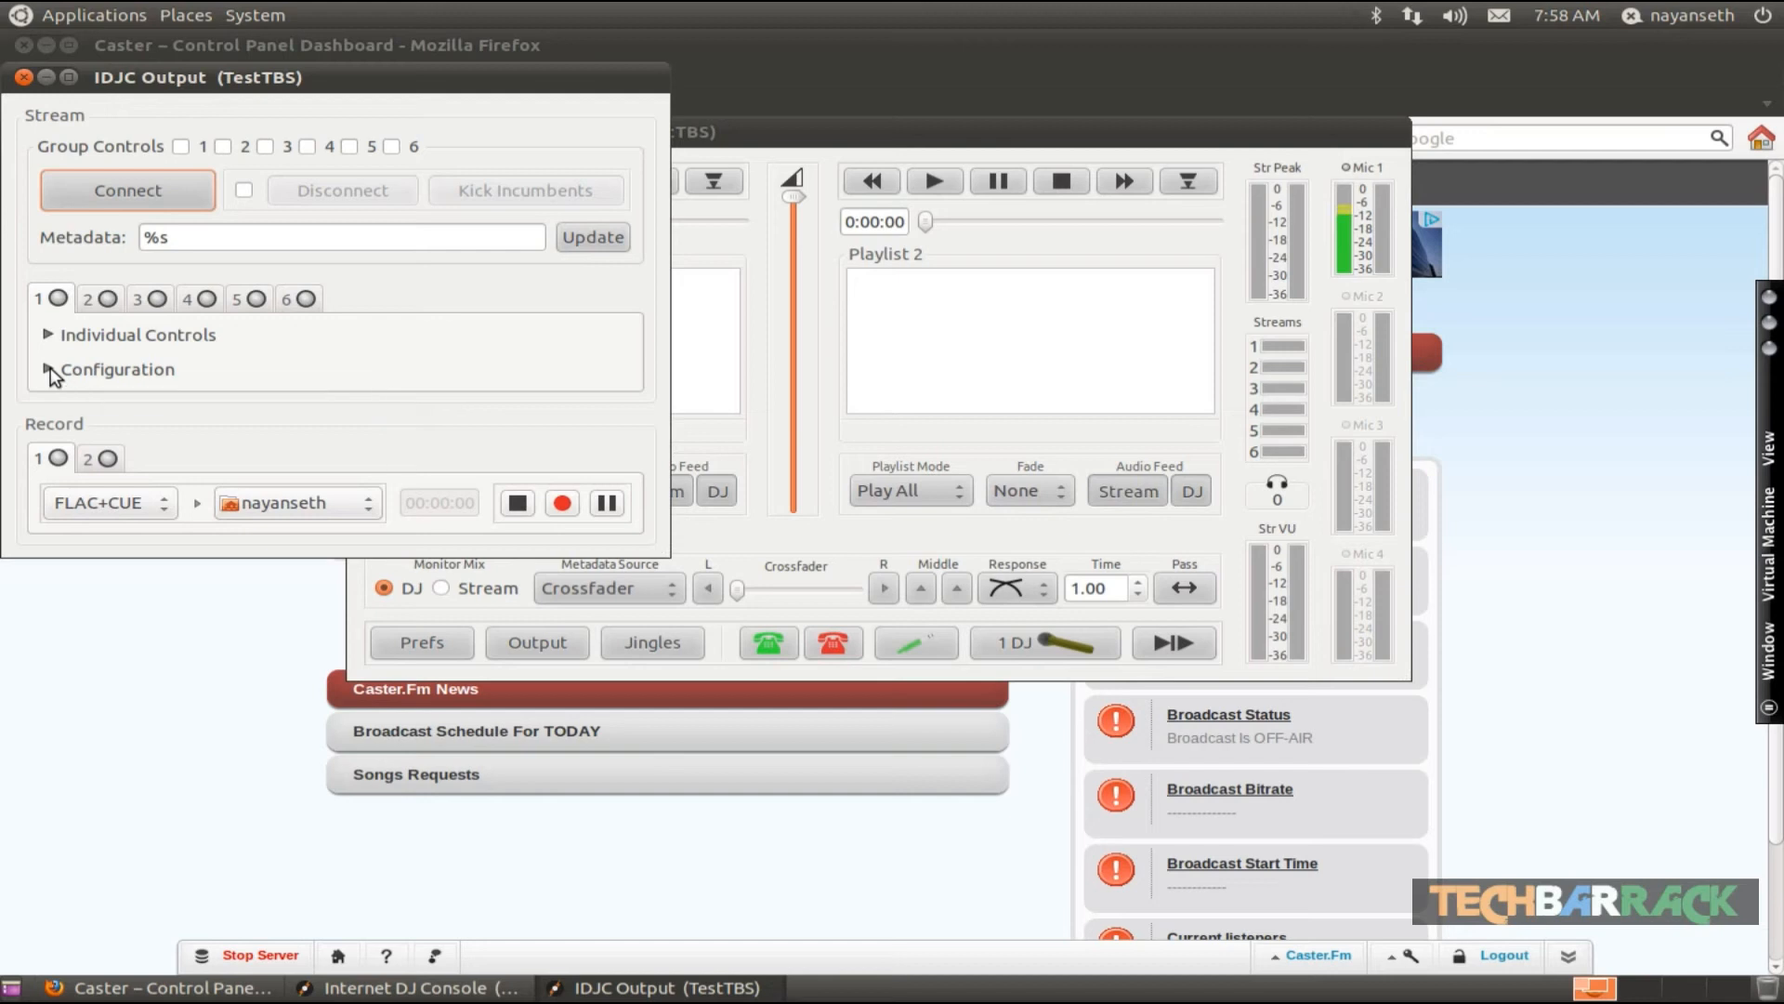
{"action": "left_click", "coordinate": [93, 370]}
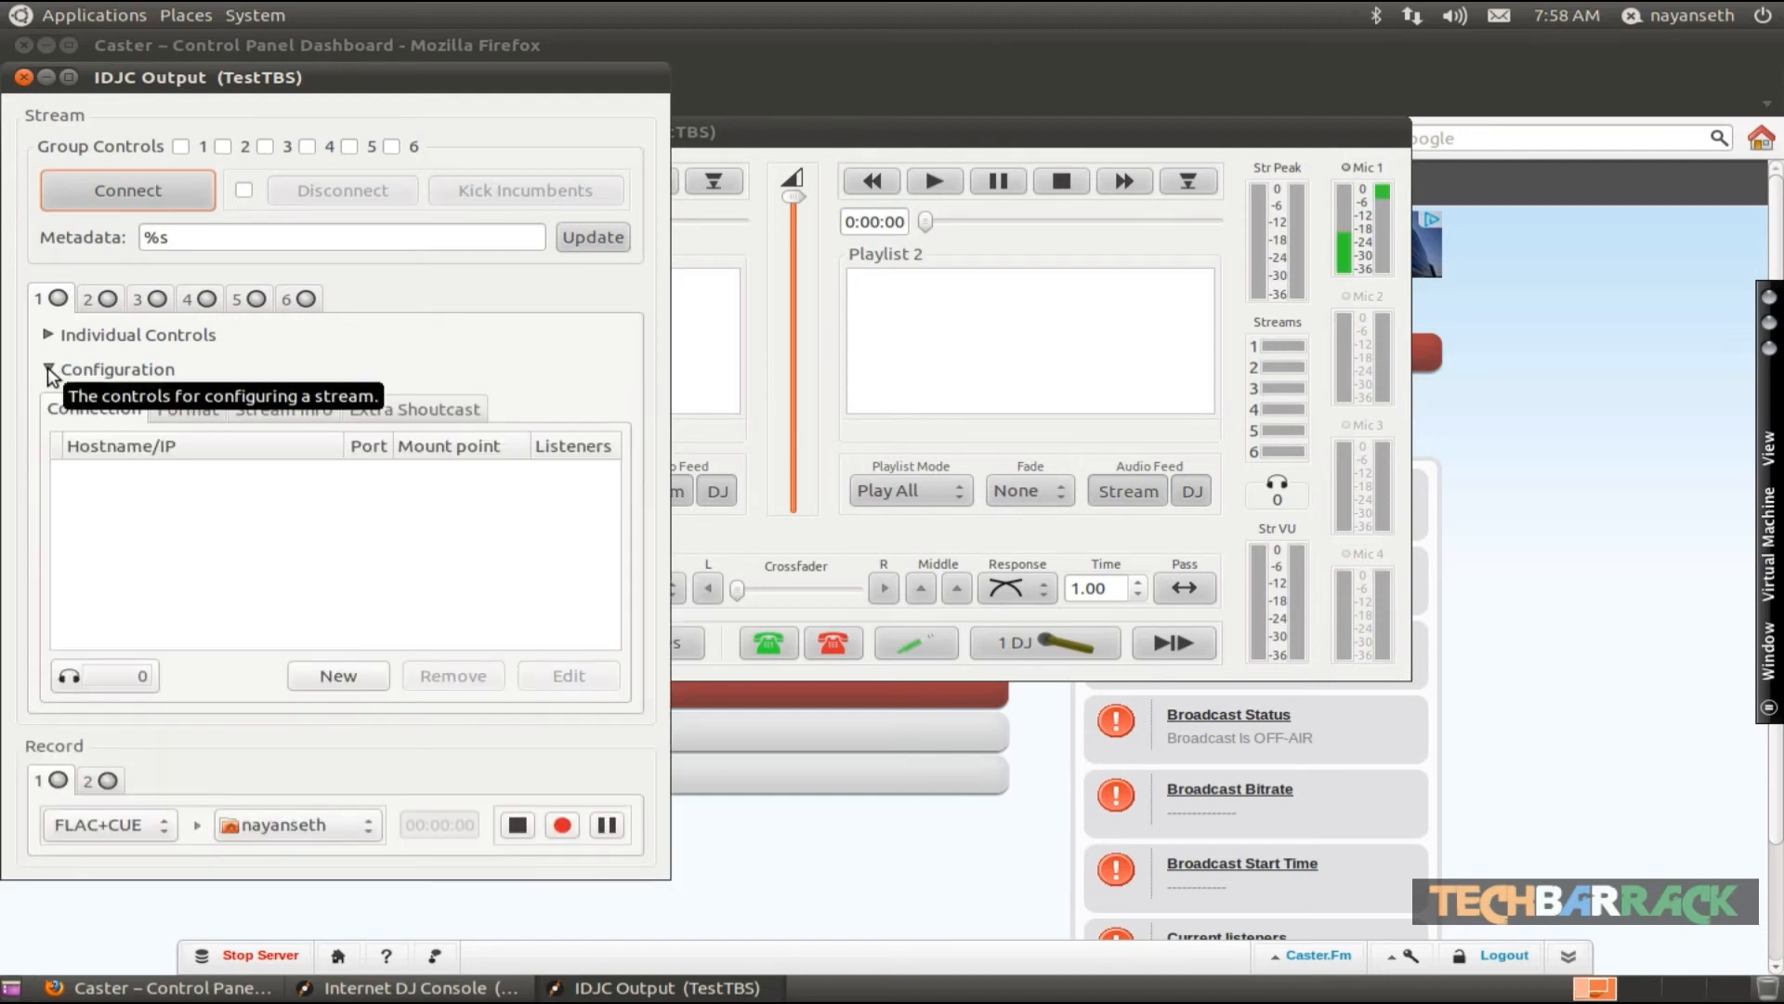
{"action": "left_click", "coordinate": [336, 673]}
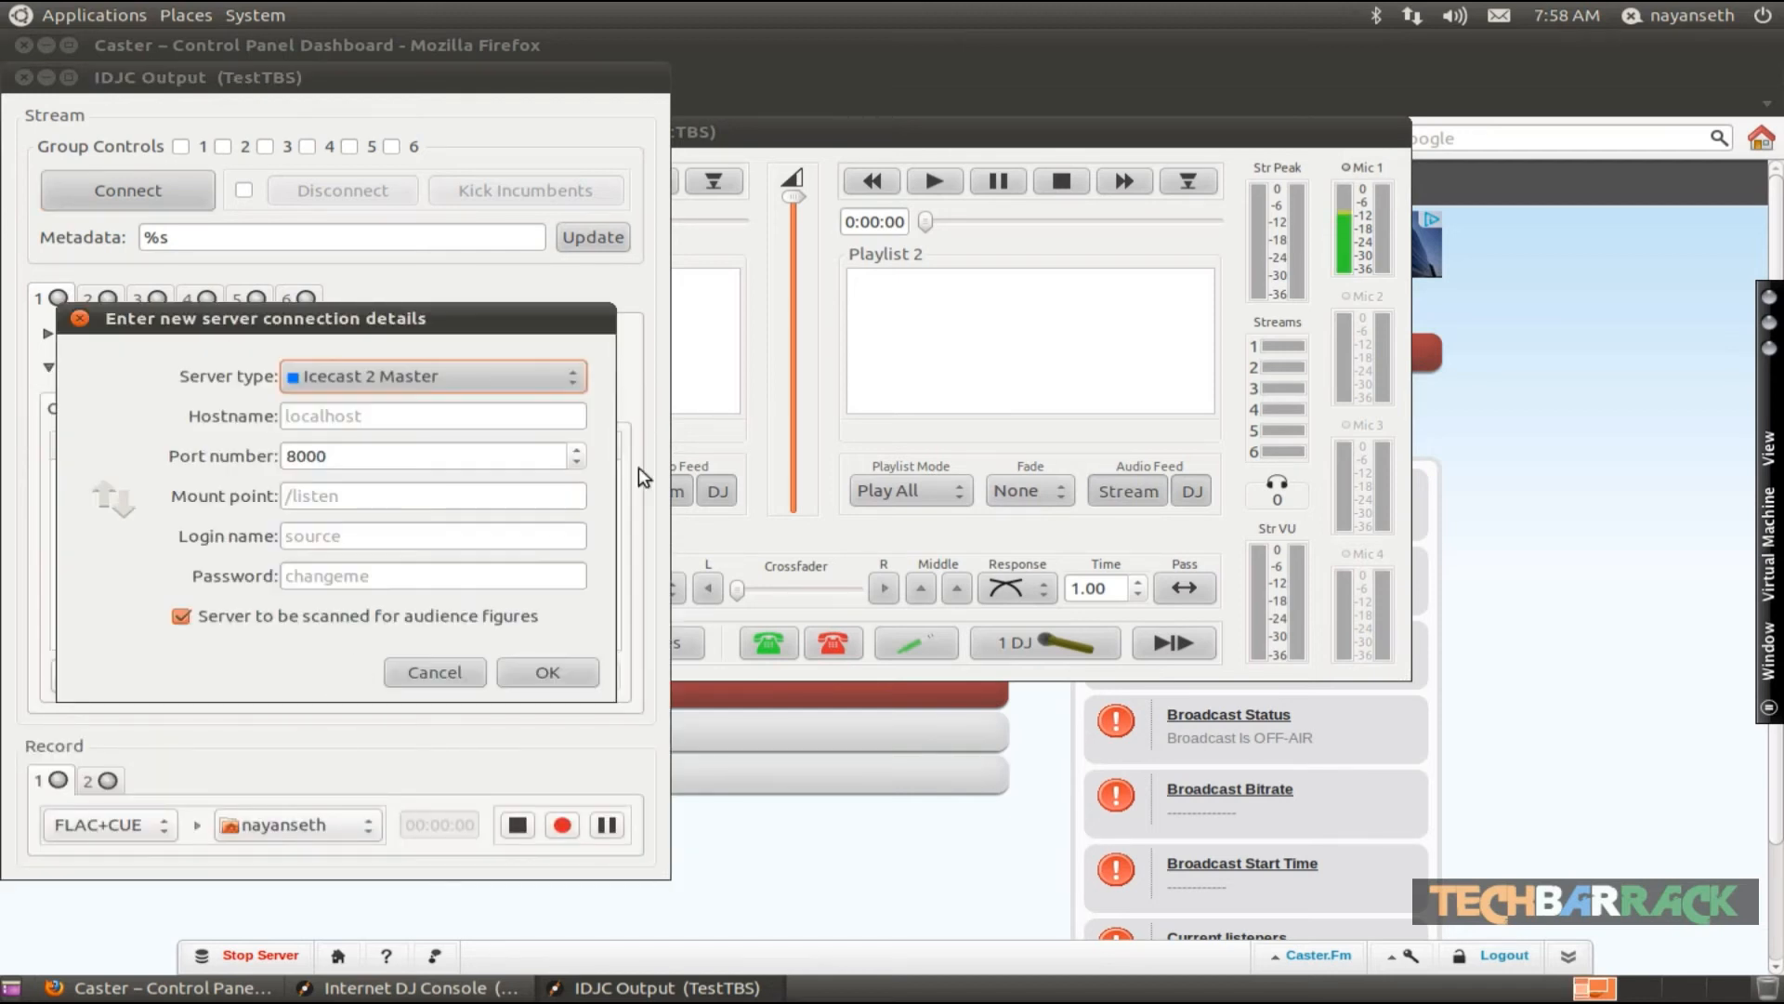
- Set the new server's hostname to 173.193.202.125, copying the server IP from the Caster.fm control panel
{"action": "left_click", "coordinate": [332, 416]}
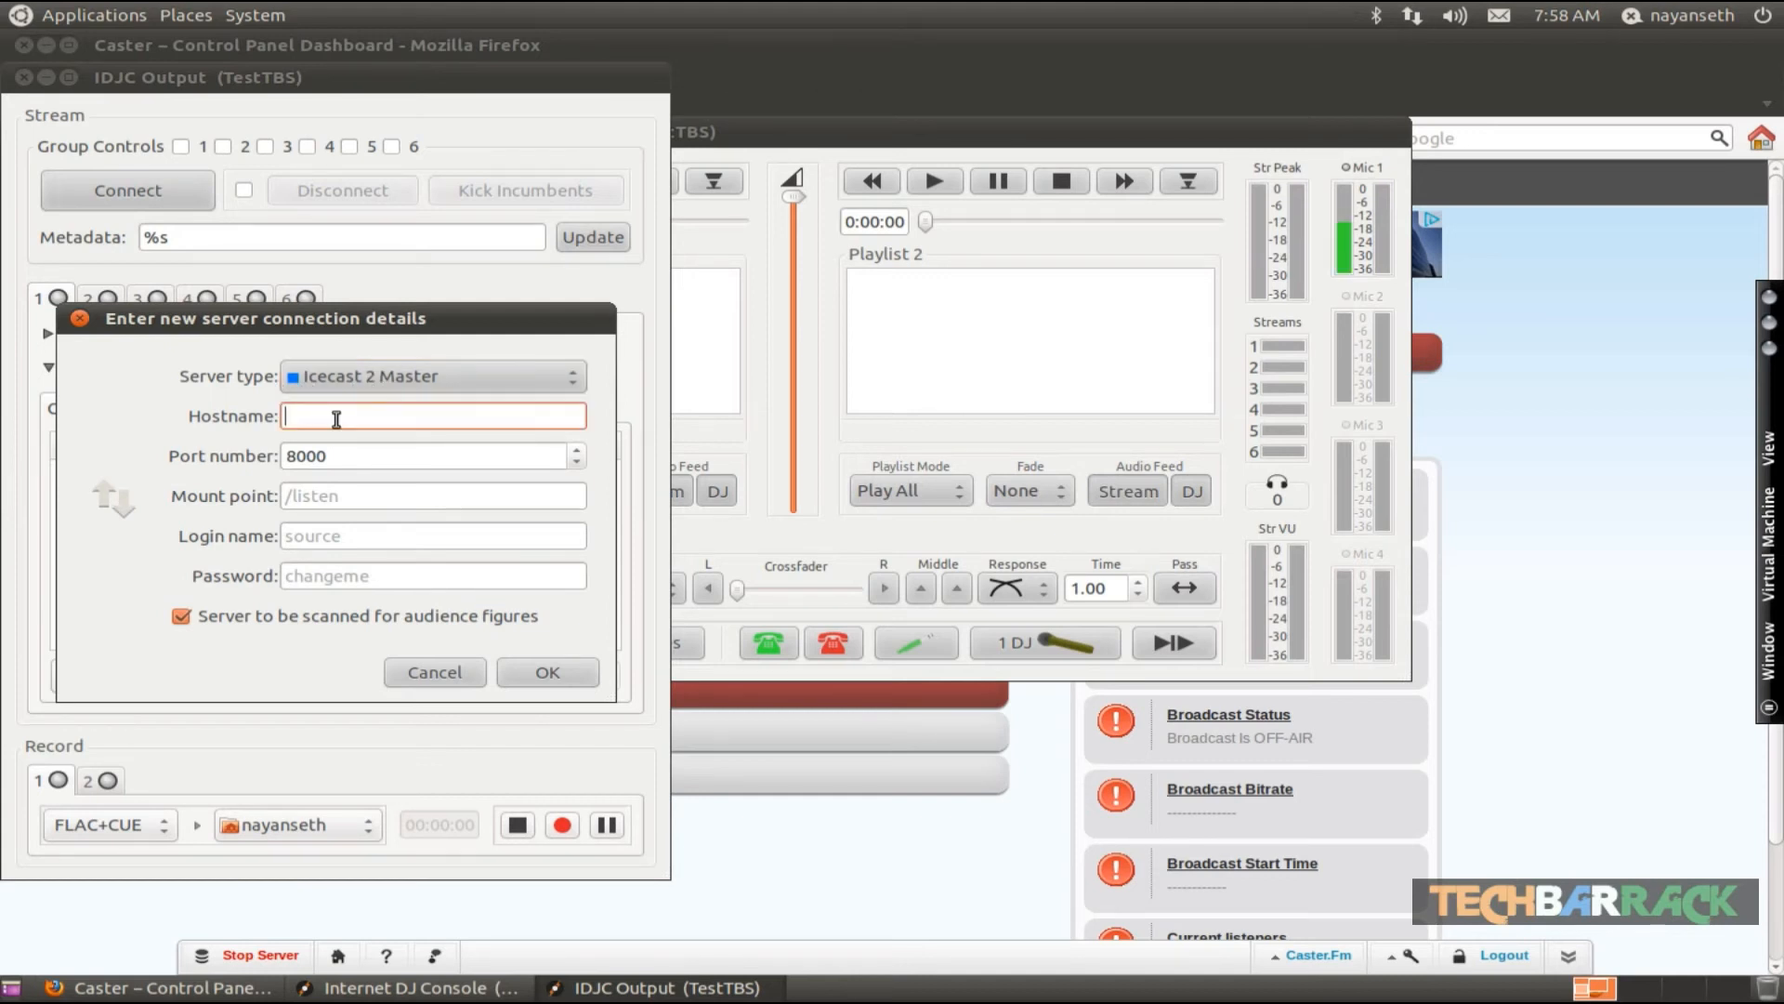
{"action": "type", "text": "173"}
{"action": "left_click", "coordinate": [753, 851]}
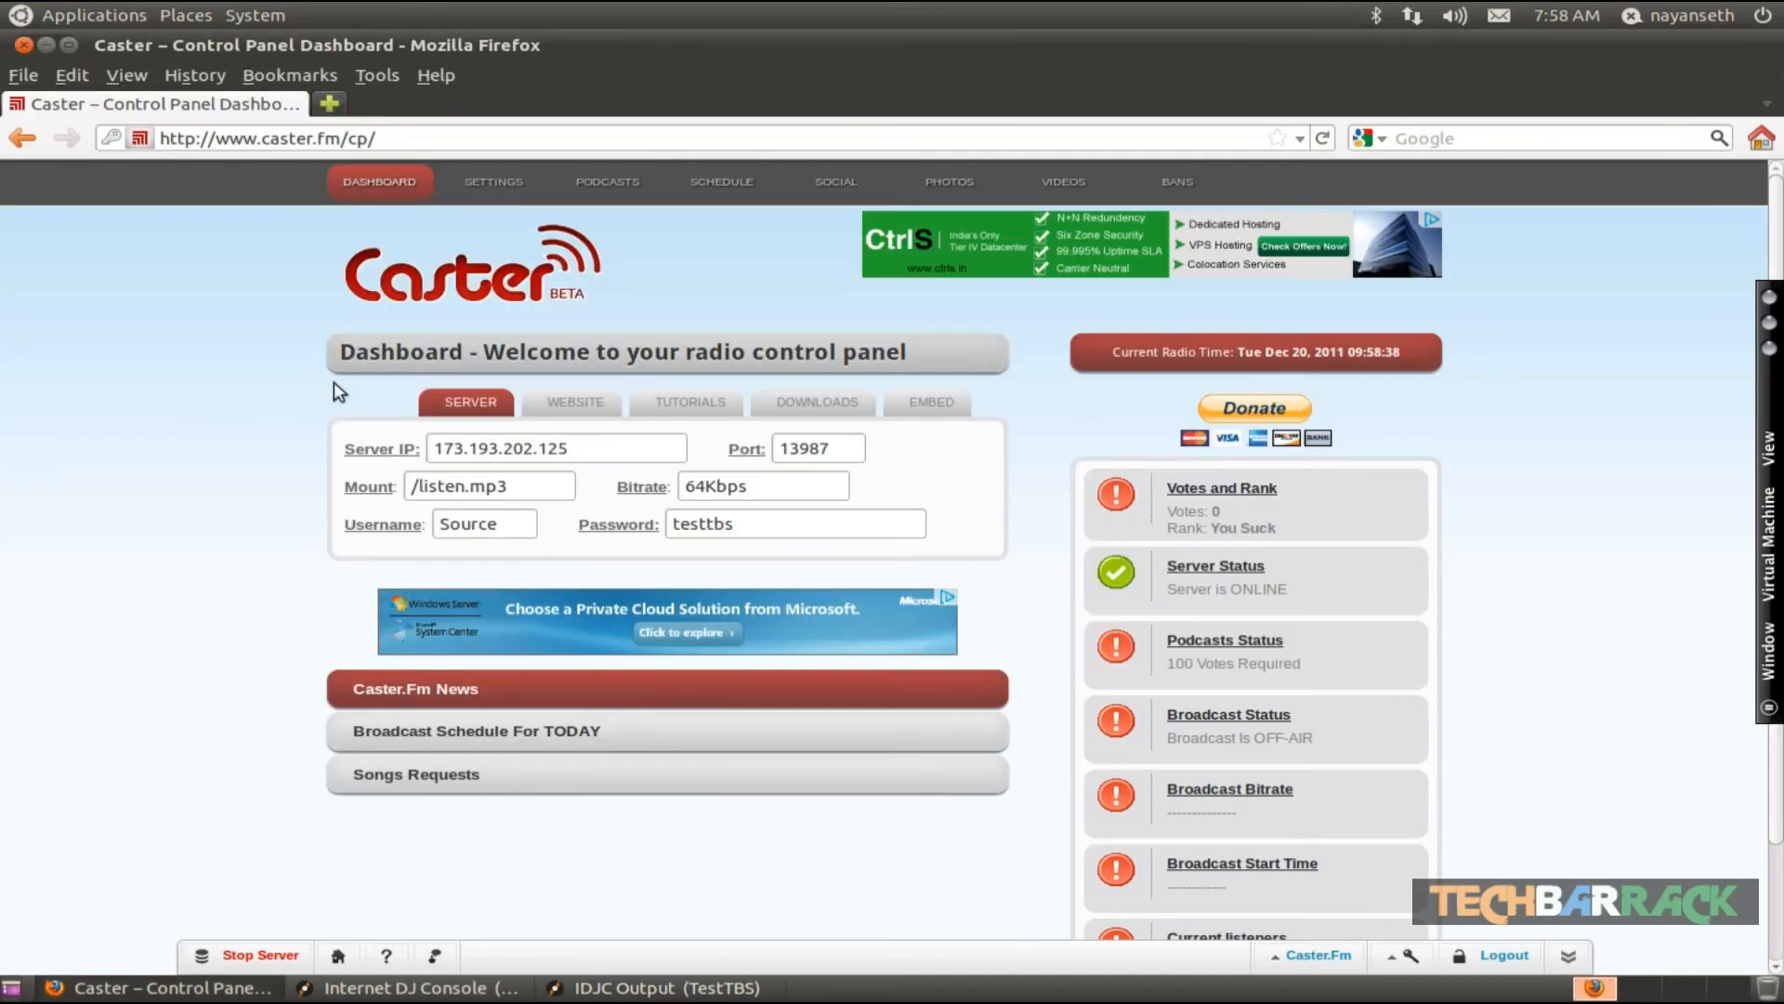
{"action": "double_click", "coordinate": [478, 450]}
{"action": "left_click_drag", "start_coordinate": [592, 449], "coordinate": [433, 447]}
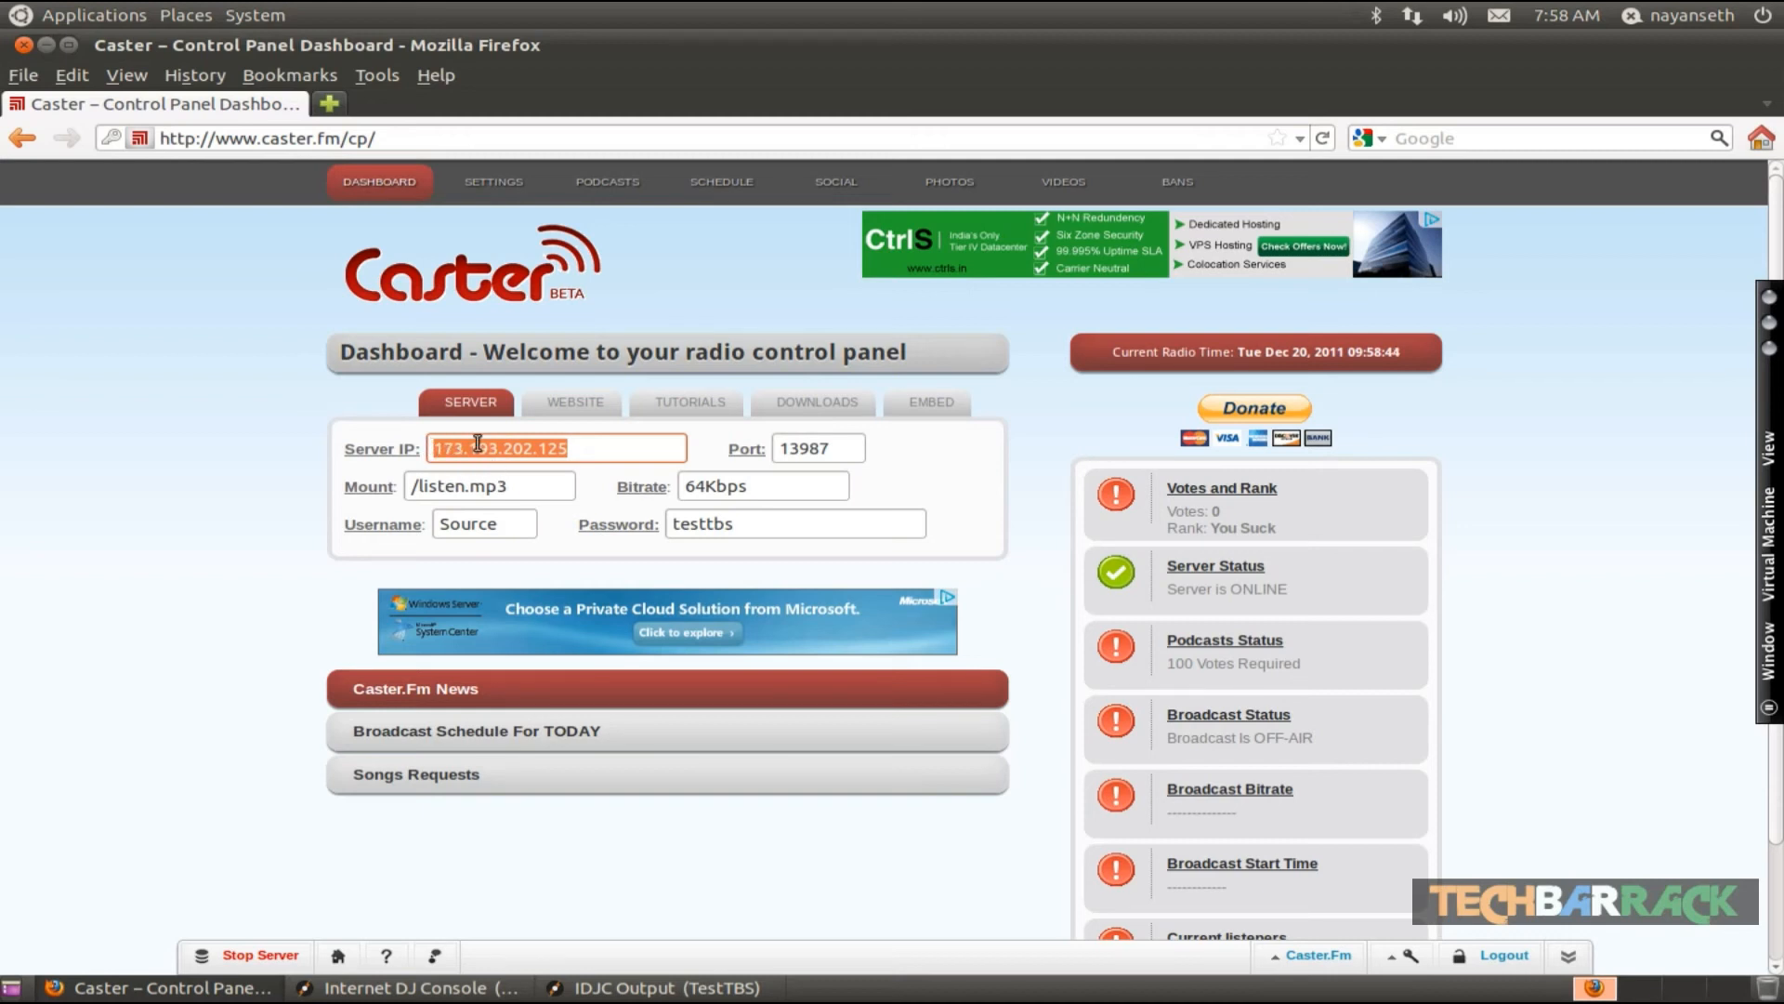
{"action": "right_click", "coordinate": [478, 444]}
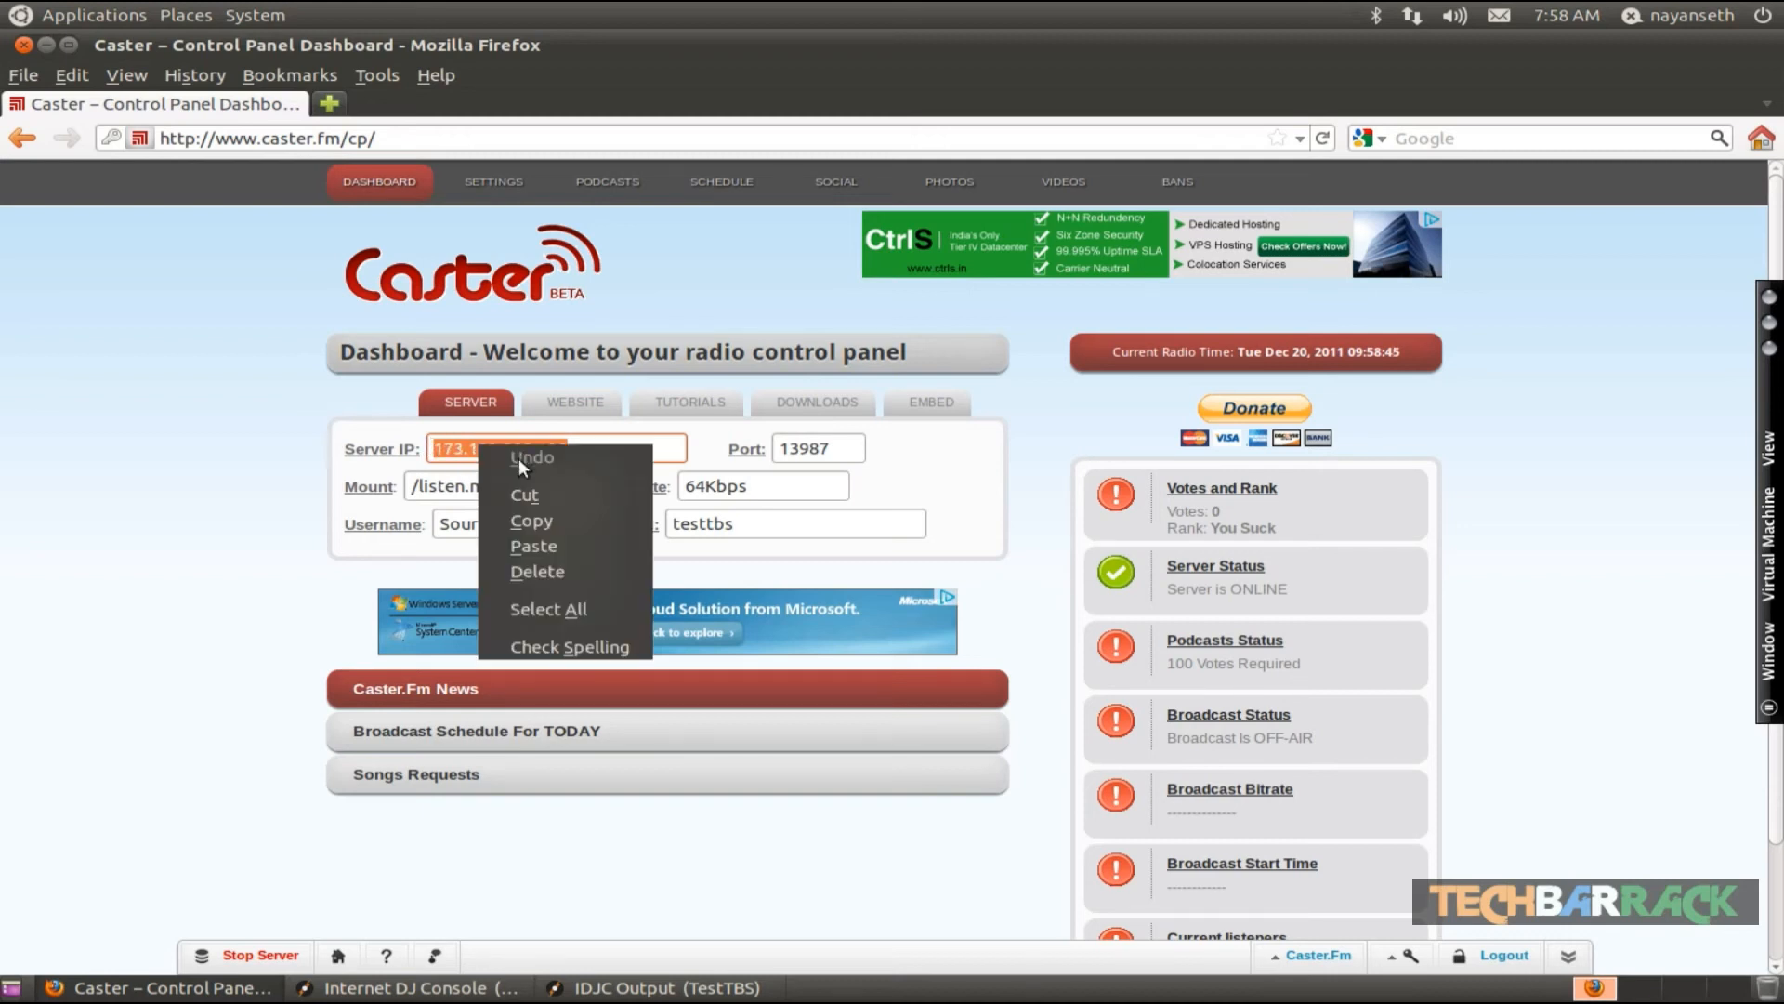
{"action": "left_click", "coordinate": [522, 522]}
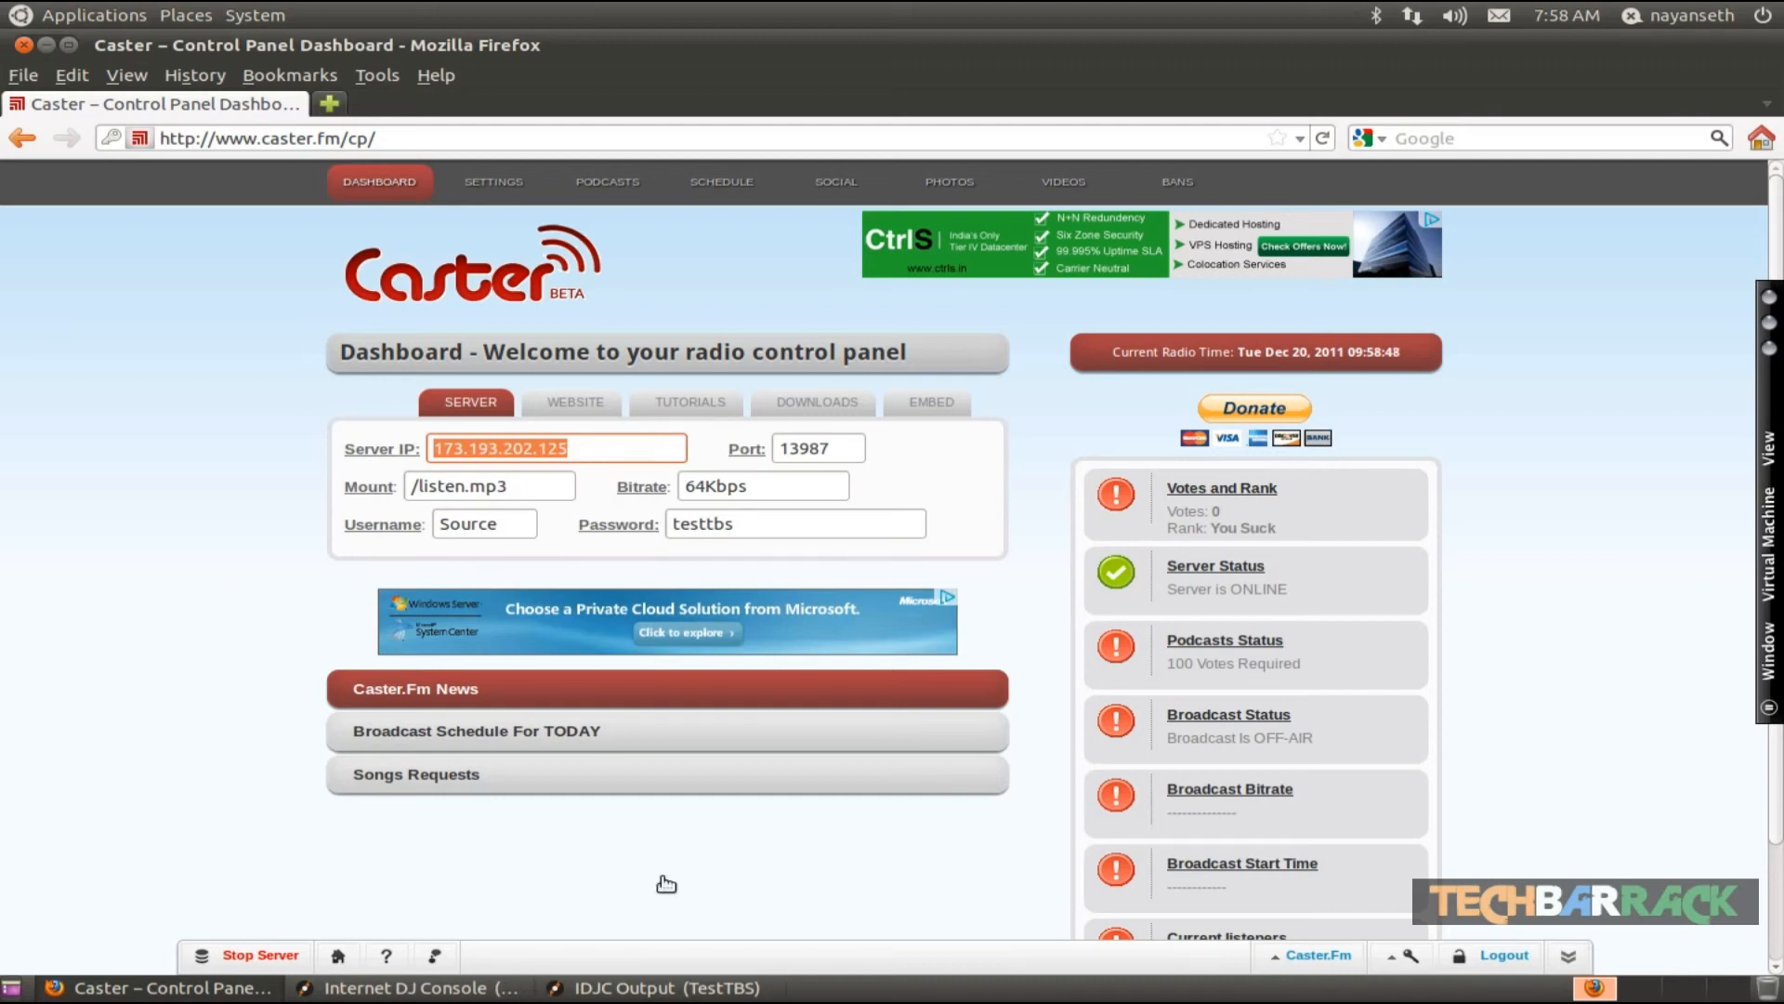
{"action": "left_click", "coordinate": [651, 987]}
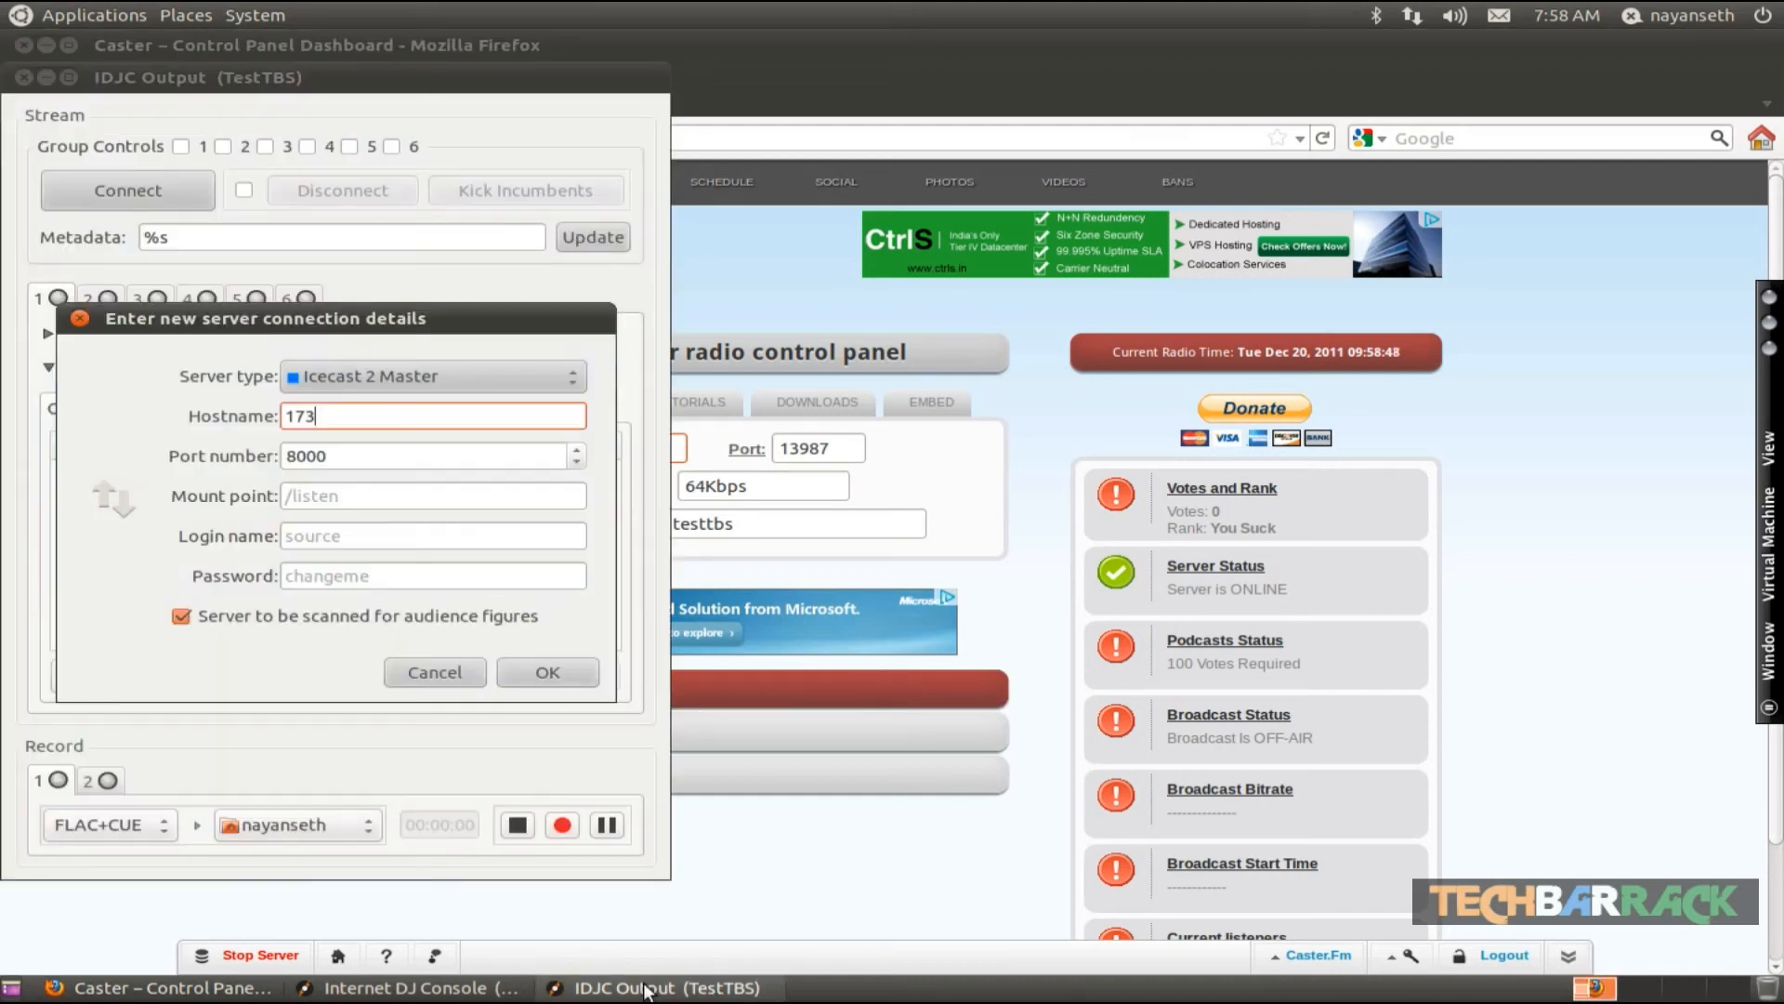
{"action": "double_click", "coordinate": [326, 416]}
{"action": "right_click", "coordinate": [323, 416]}
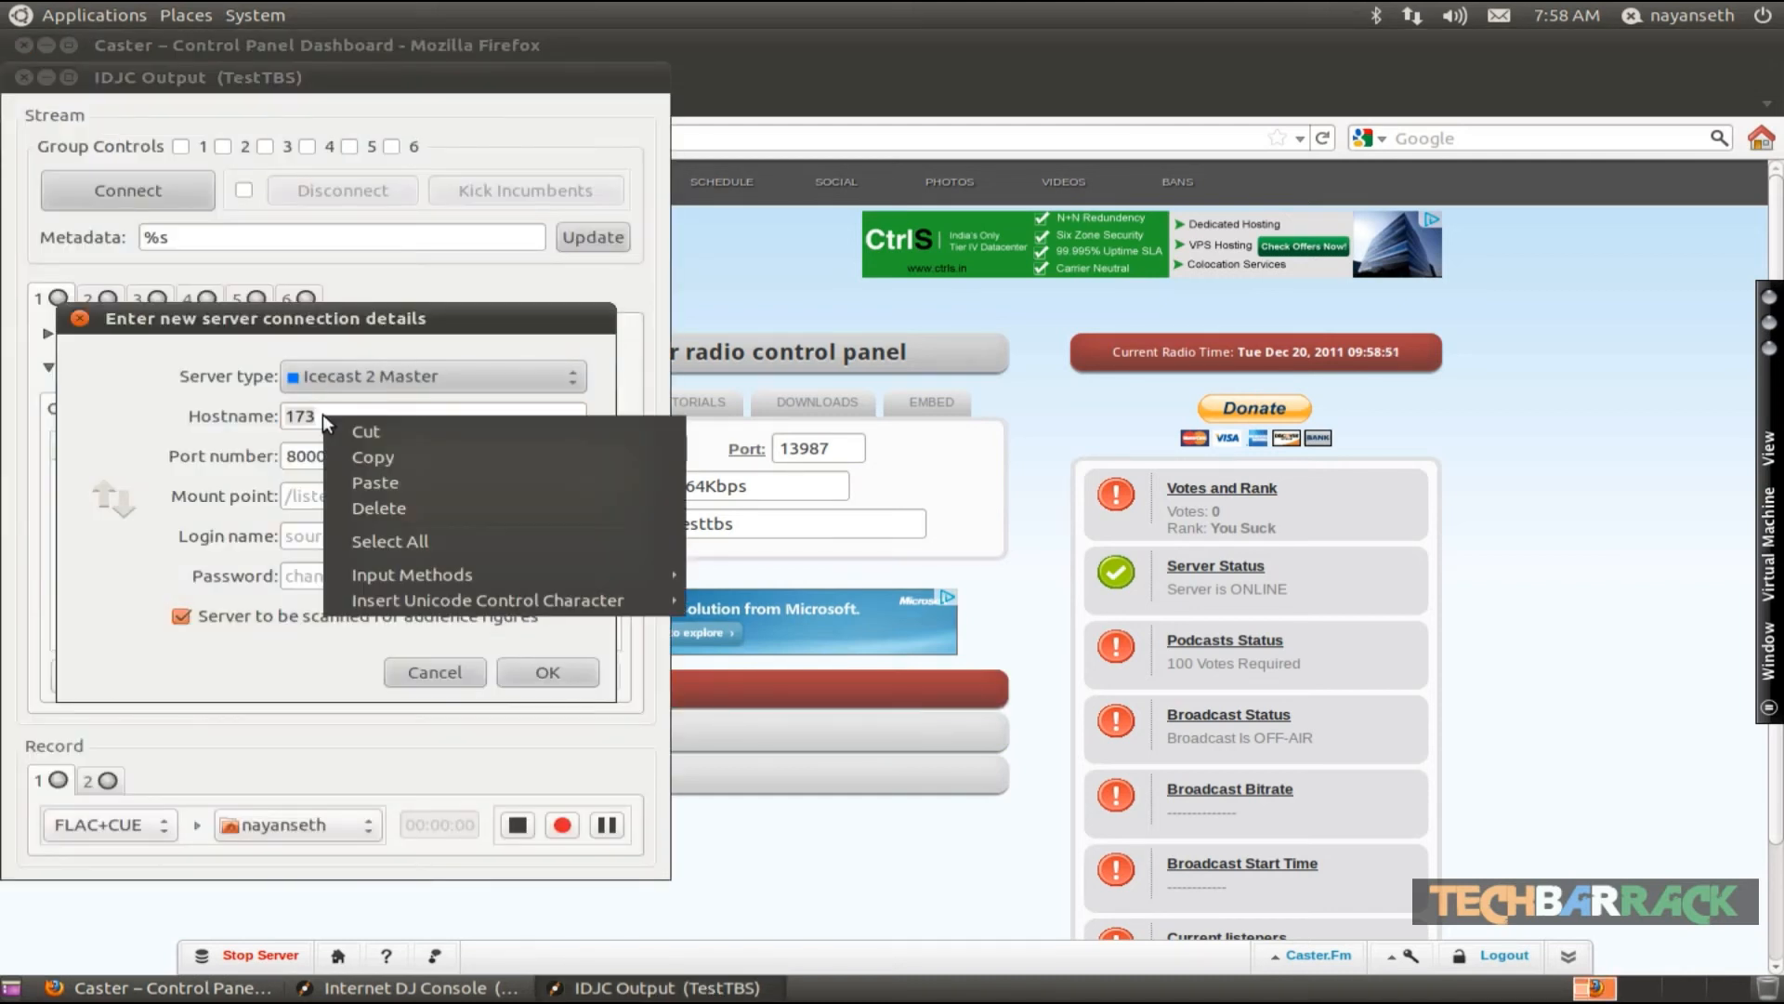
{"action": "left_click", "coordinate": [370, 483]}
- Set the port number to 13987 and the mount point to /listen.mp3
{"action": "double_click", "coordinate": [368, 456]}
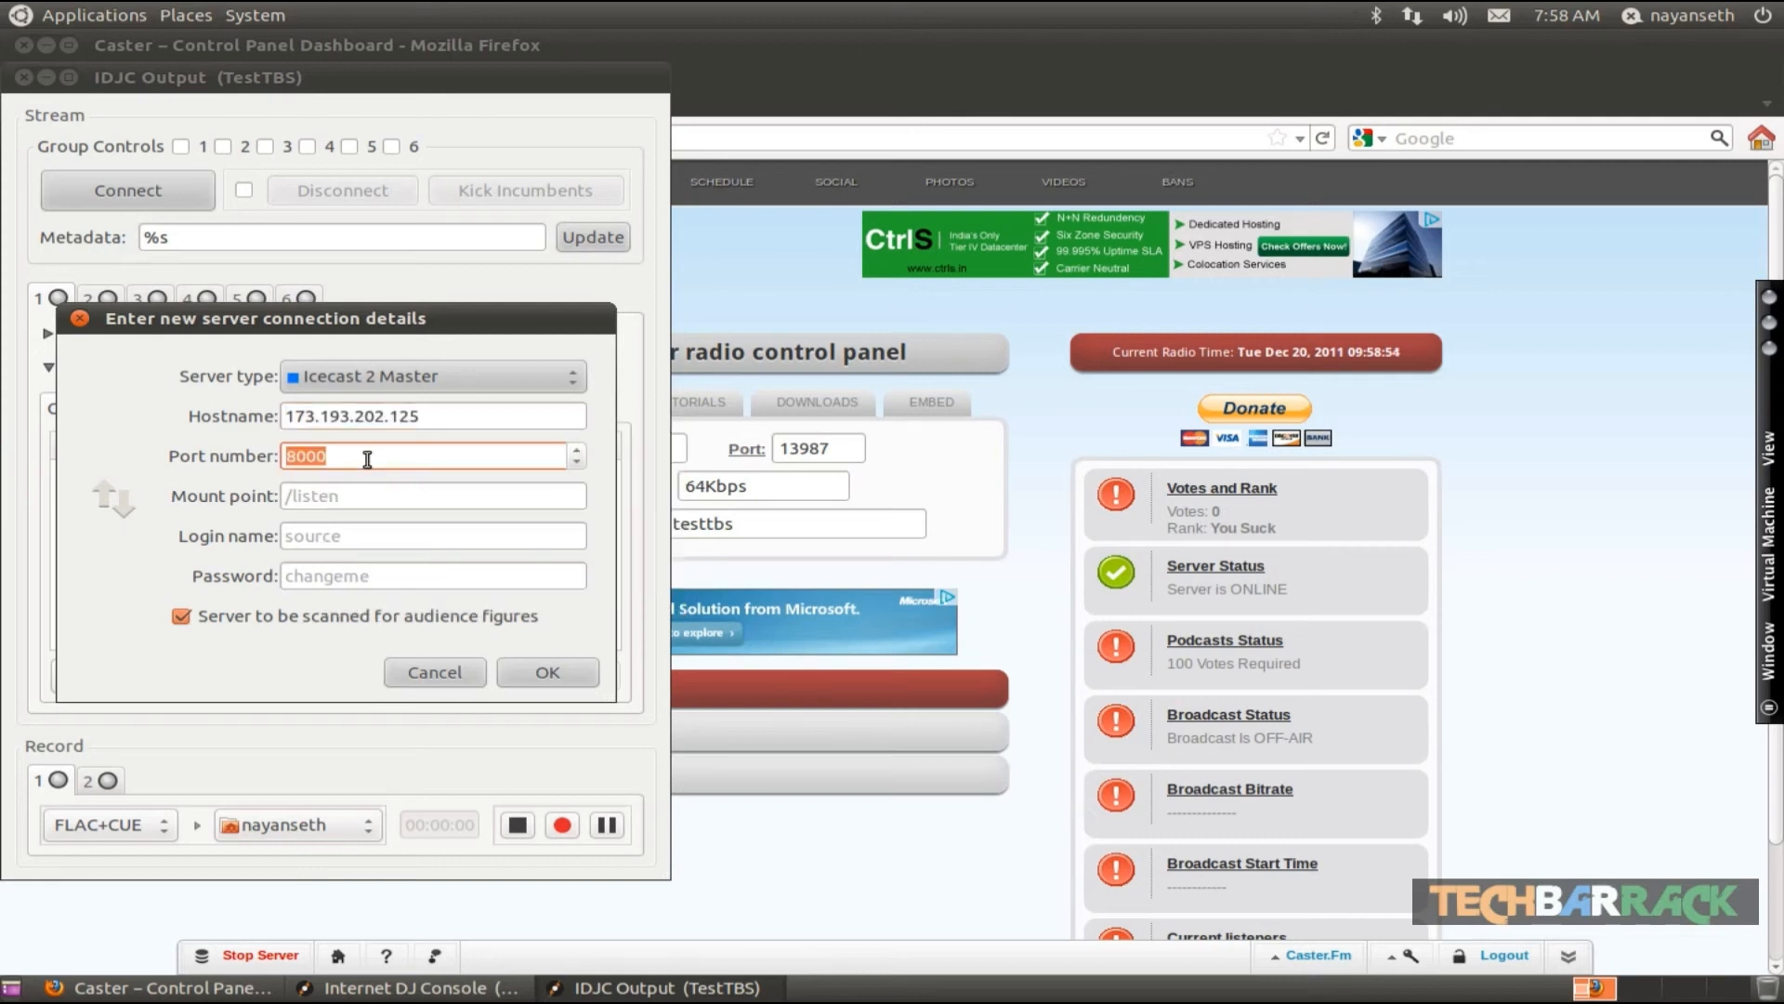
{"action": "type", "text": "13987"}
{"action": "left_click", "coordinate": [408, 494]}
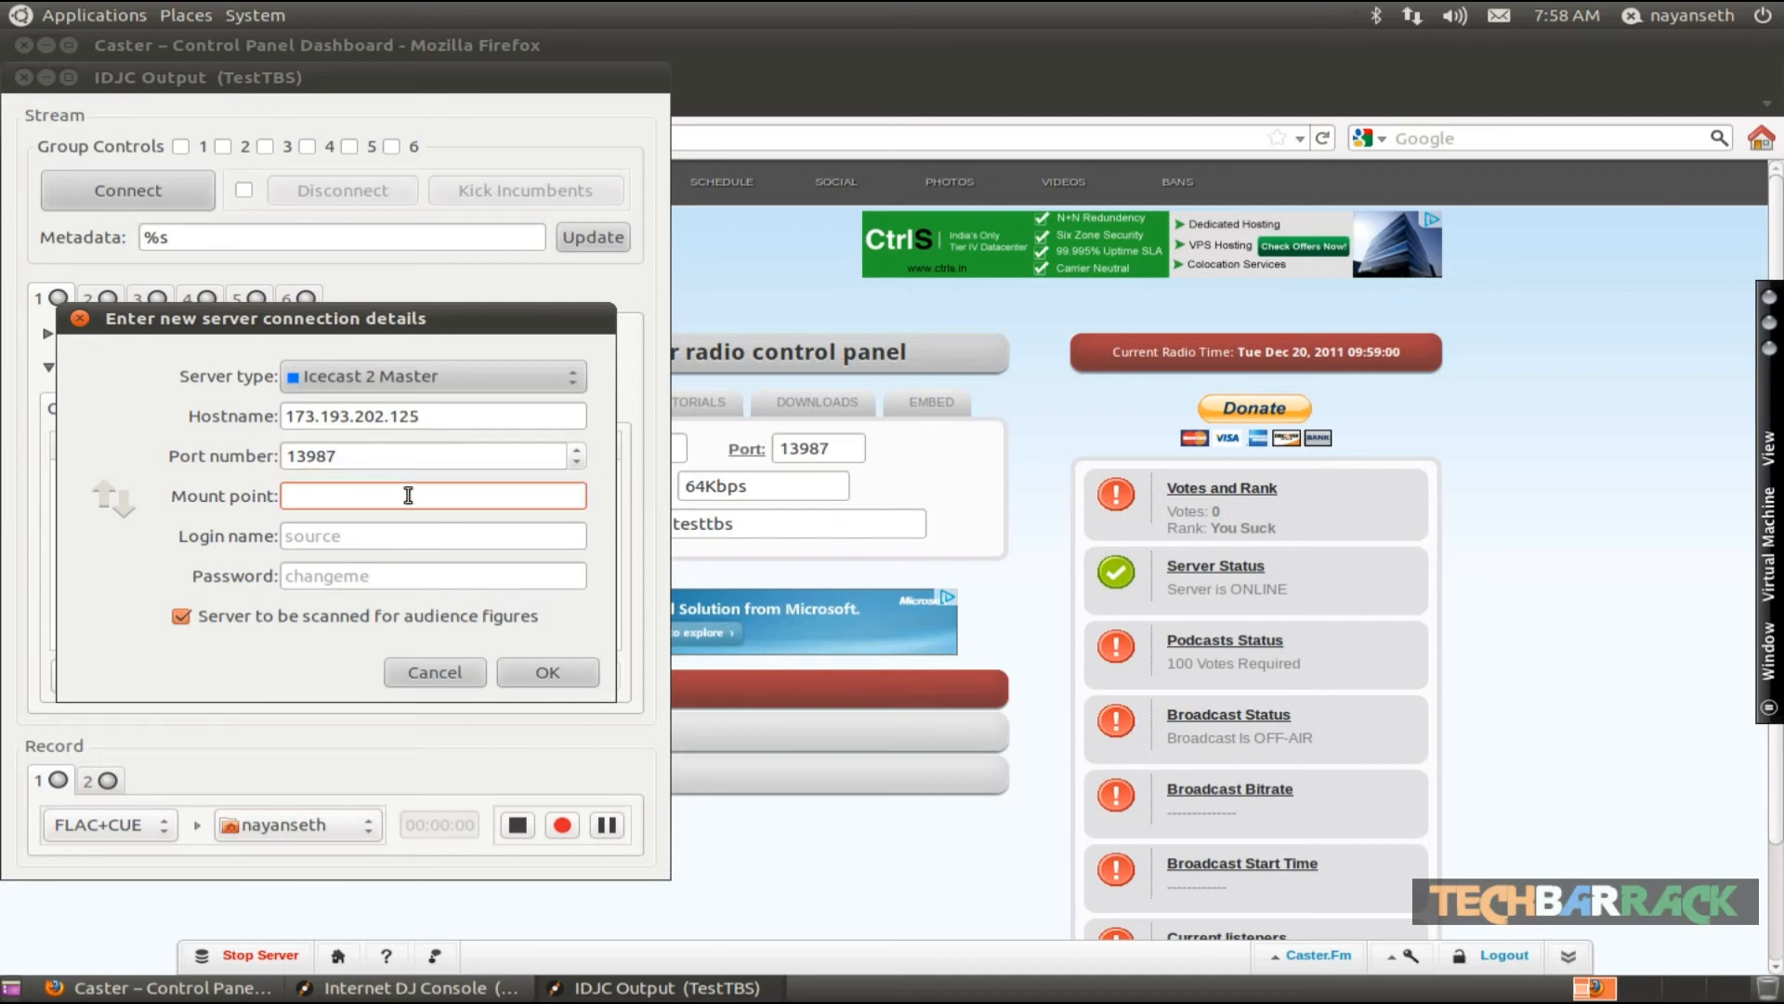
{"action": "type", "text": "/listen.mp3"}
- Enter the station's source password and confirm the new server connection
{"action": "left_click", "coordinate": [376, 573]}
{"action": "type", "text": "****"}
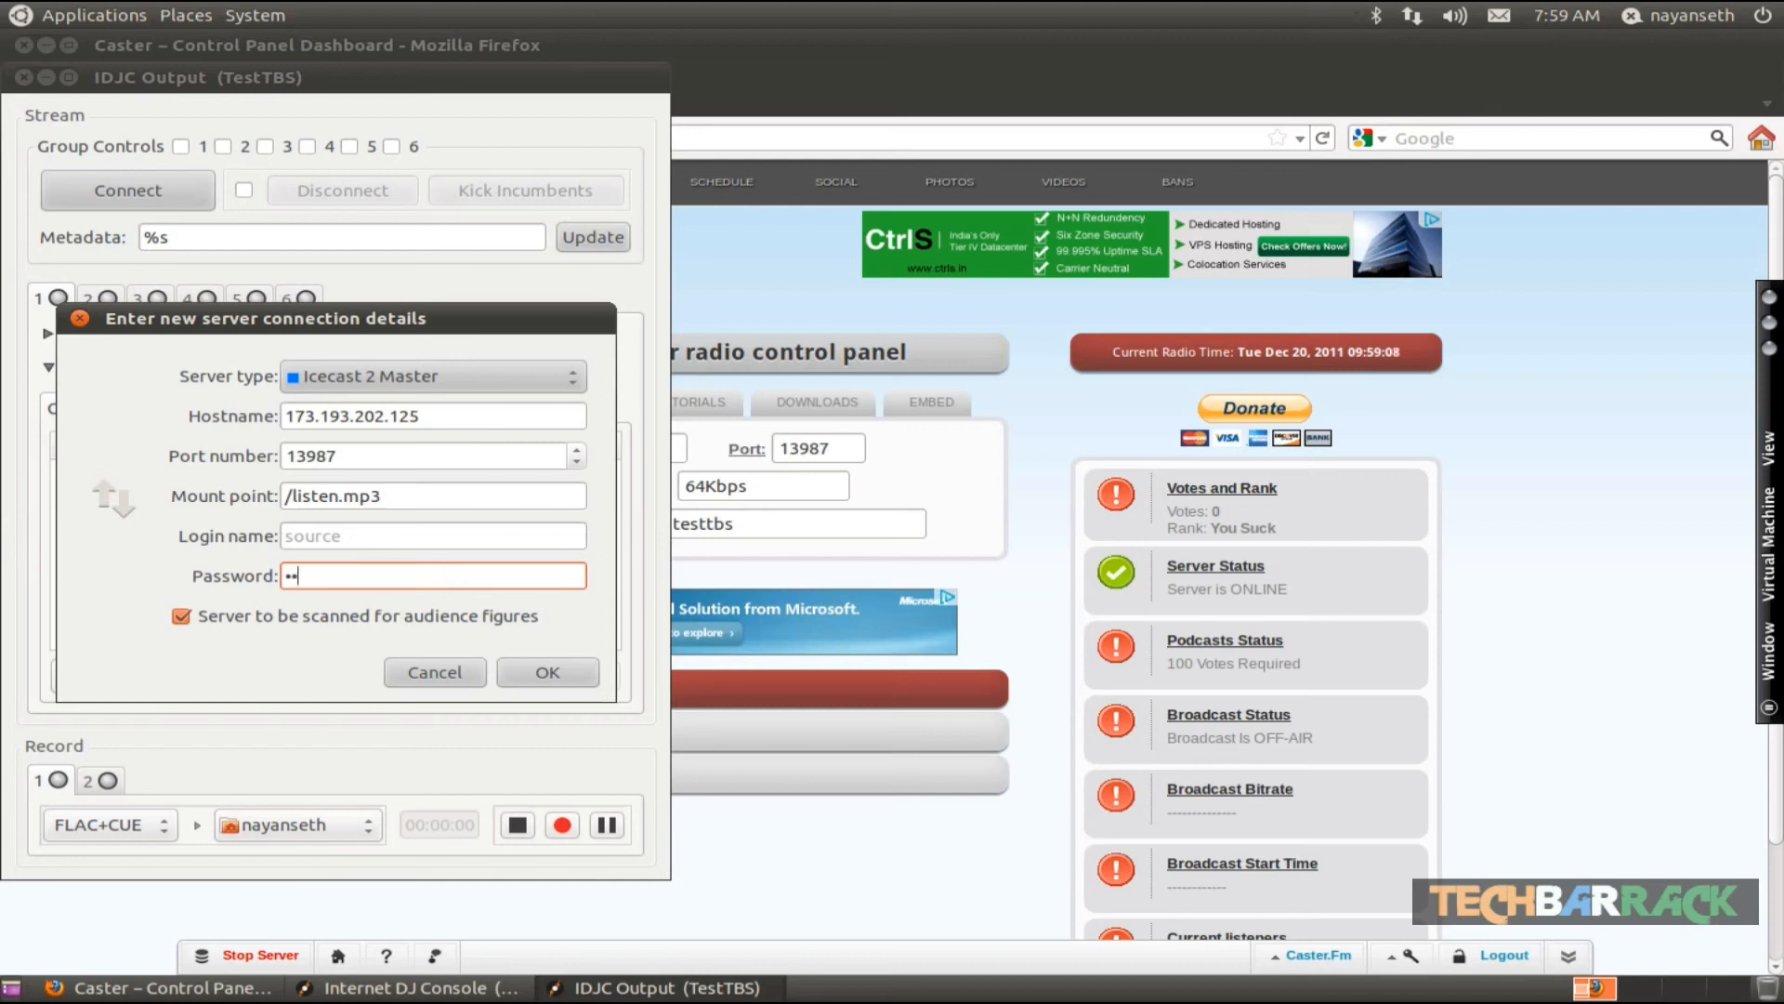
{"action": "type", "text": "***"}
{"action": "left_click", "coordinate": [550, 671]}
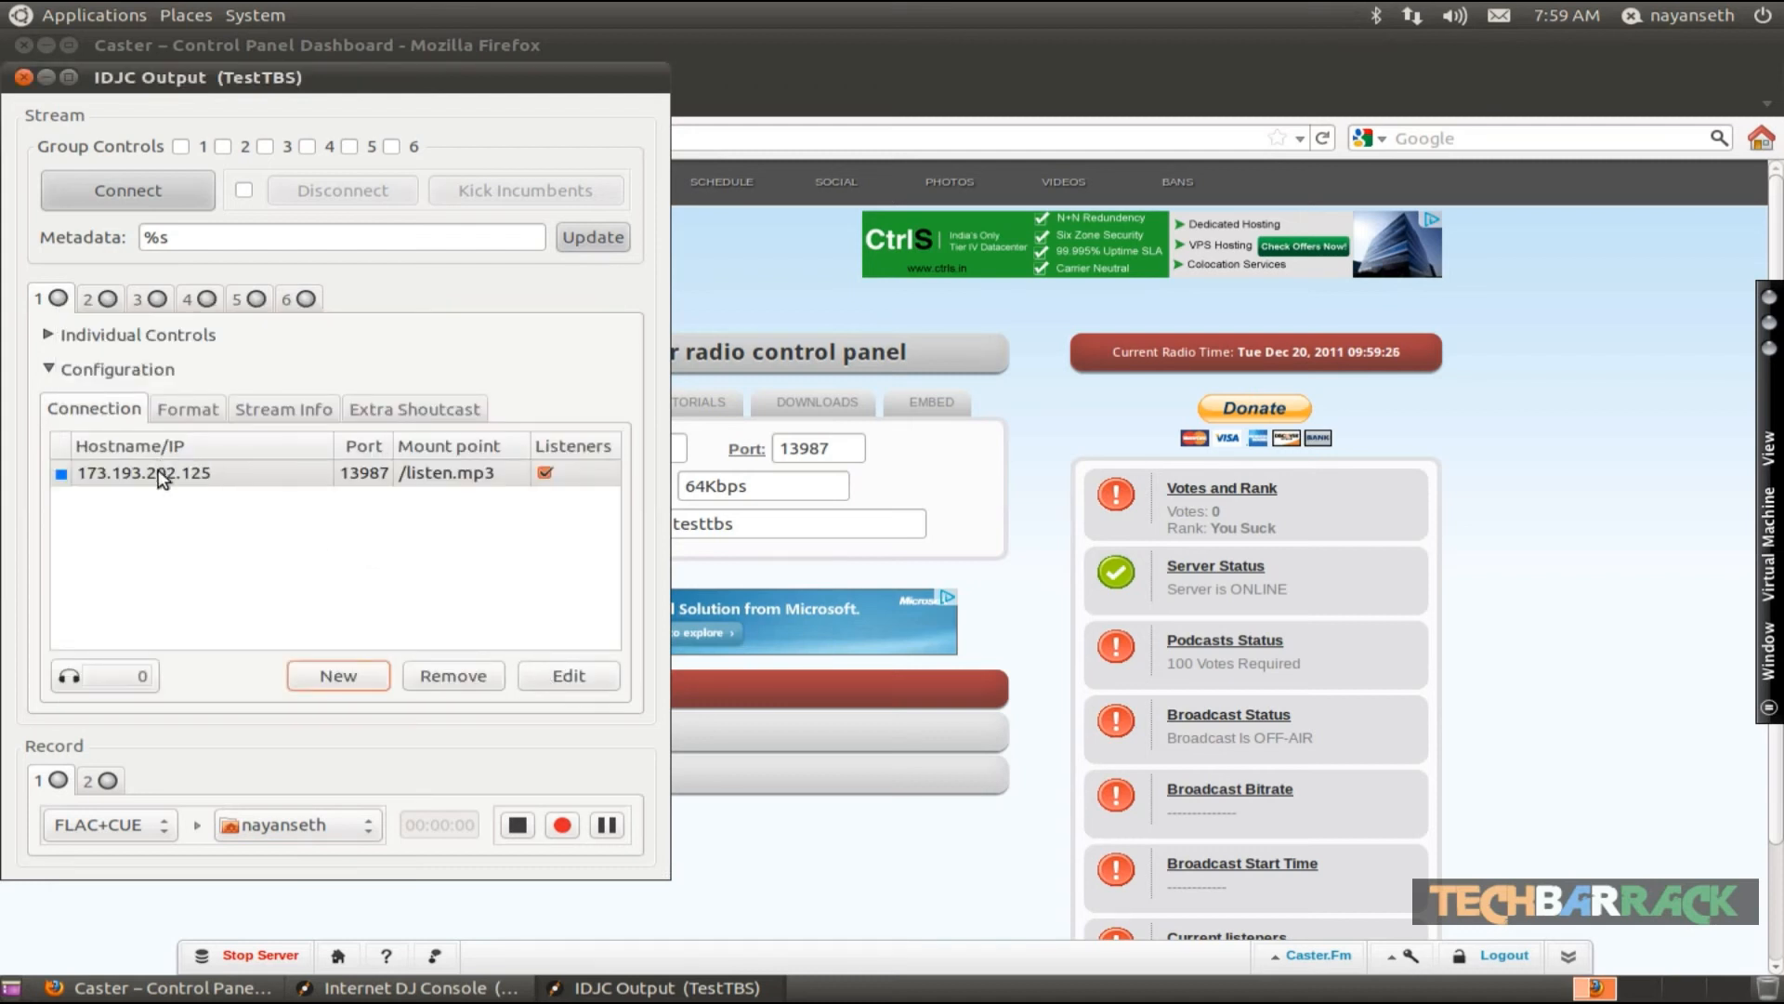
- Enable group control 1 and connect stream 1 to the Caster.fm server
{"action": "left_click", "coordinate": [160, 474]}
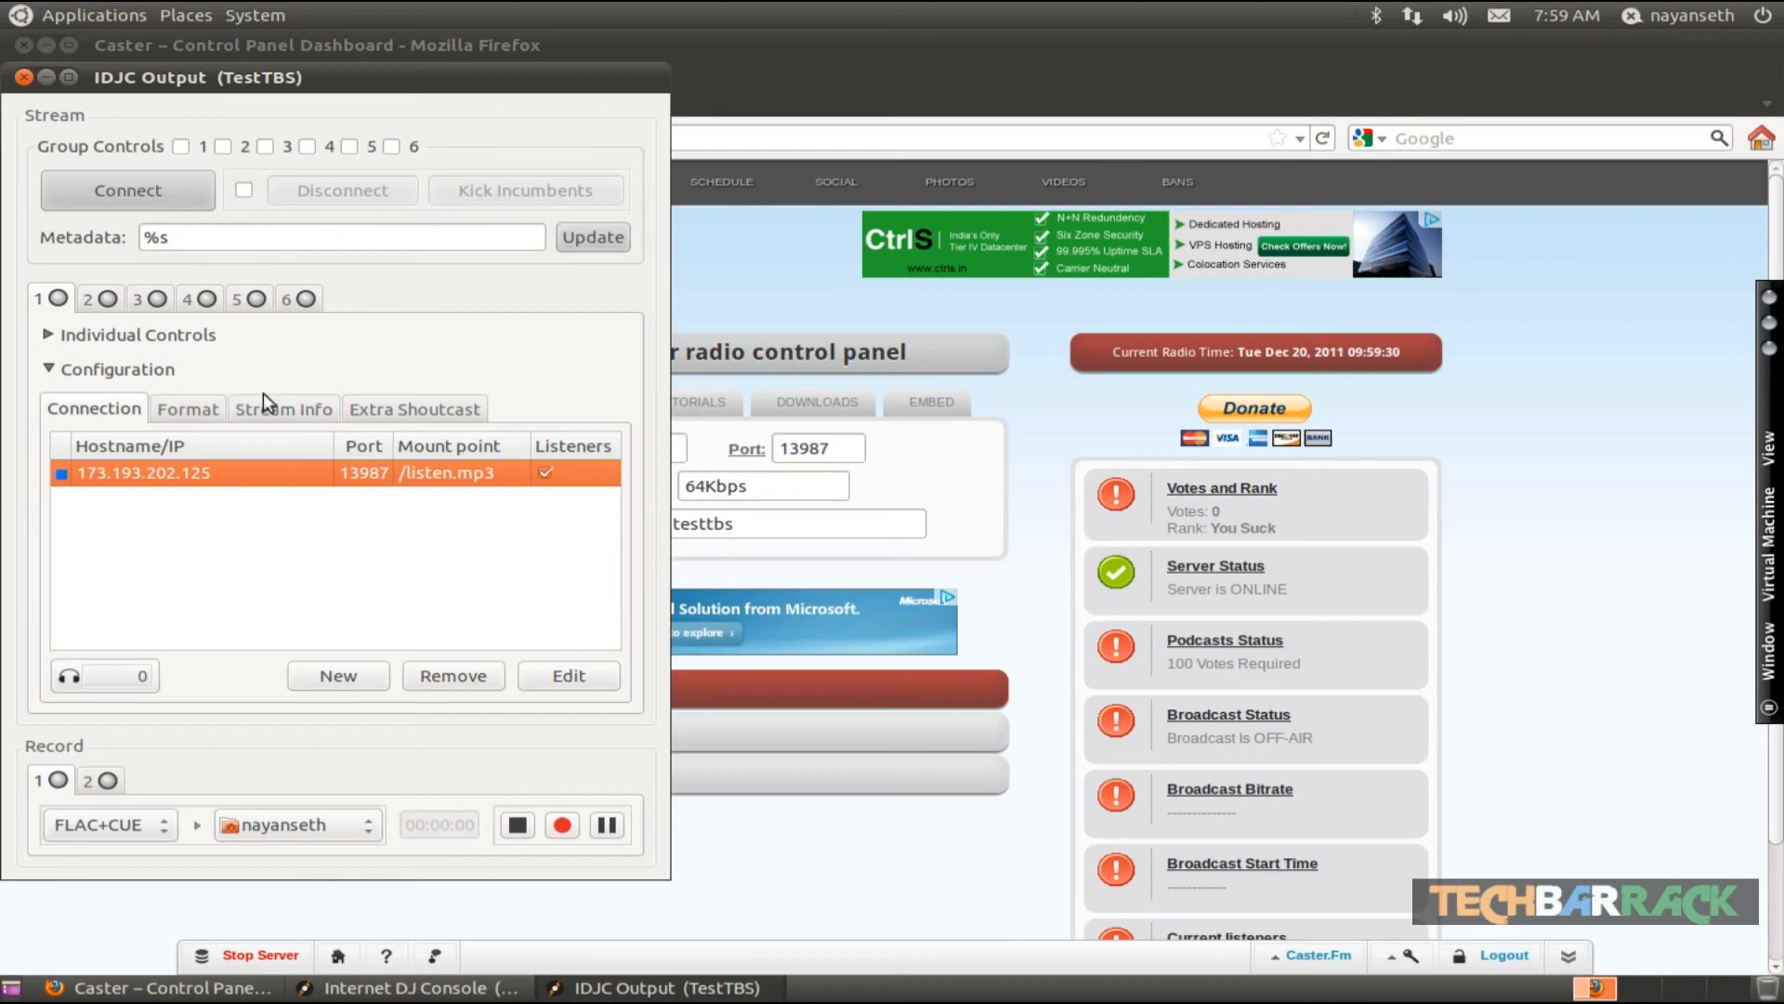
{"action": "left_click", "coordinate": [152, 181]}
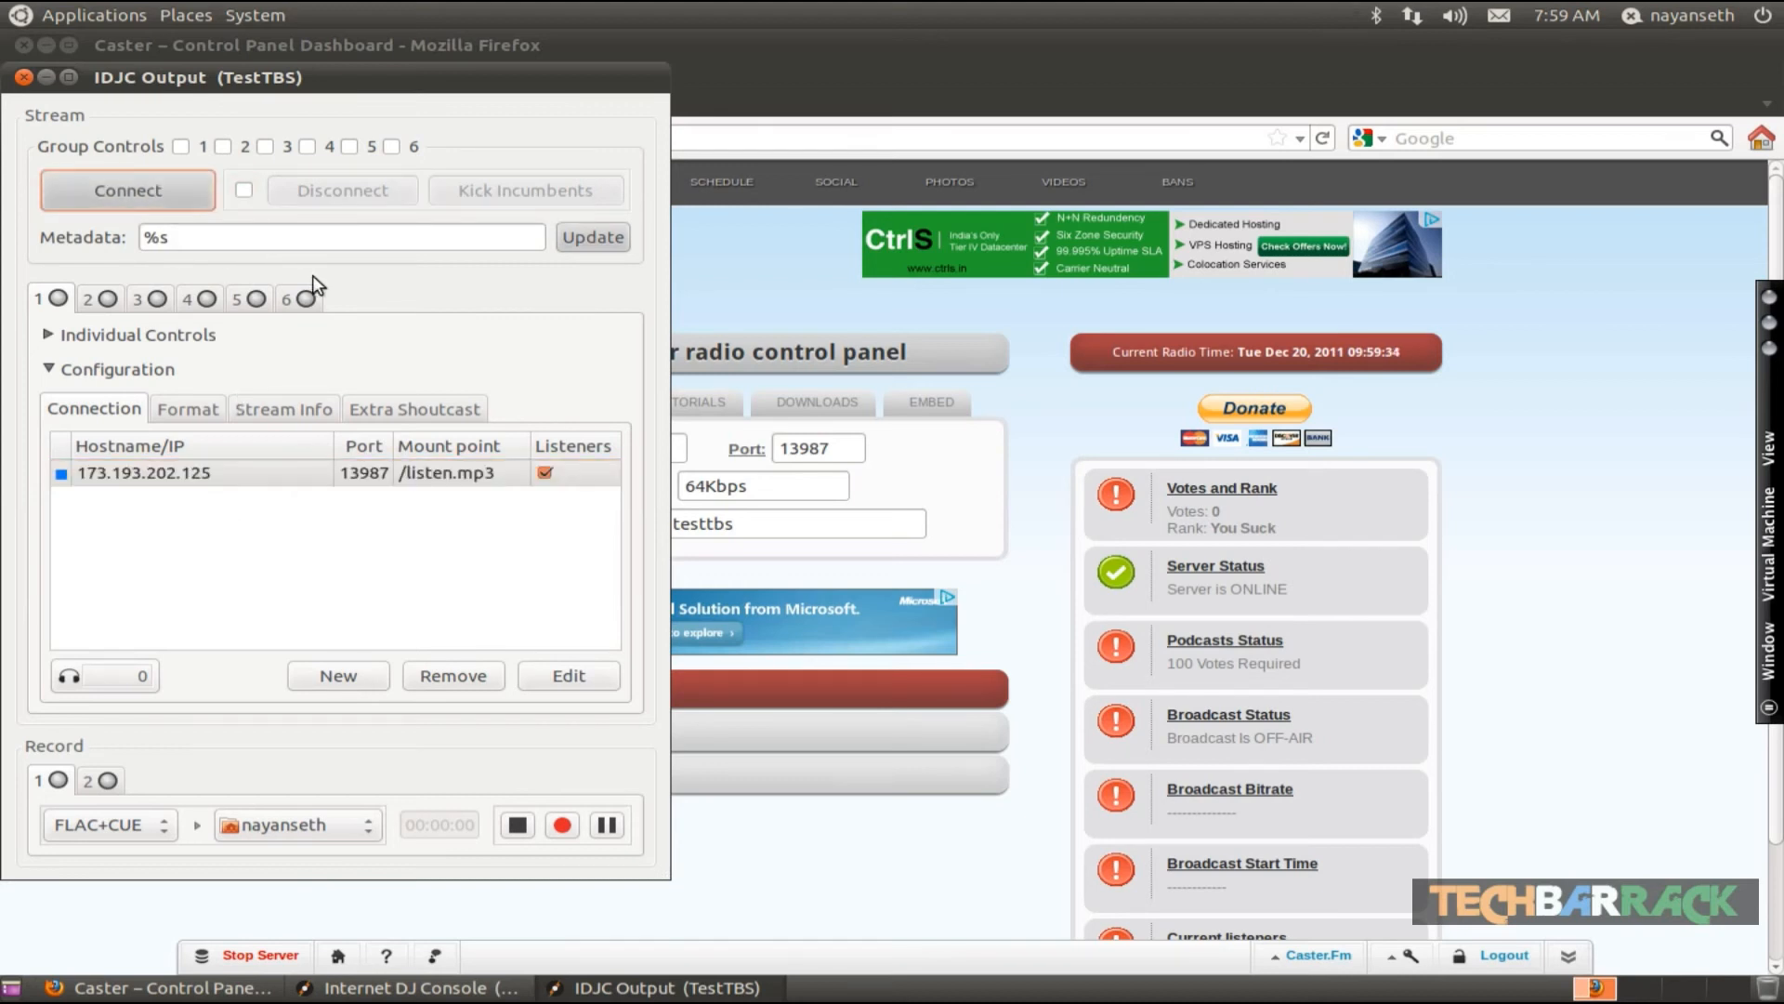
{"action": "left_click", "coordinate": [156, 193]}
{"action": "left_click", "coordinate": [170, 483]}
{"action": "left_click", "coordinate": [137, 202]}
{"action": "left_click", "coordinate": [181, 147]}
{"action": "left_click", "coordinate": [143, 192]}
{"action": "mouse_move", "coordinate": [54, 299]}
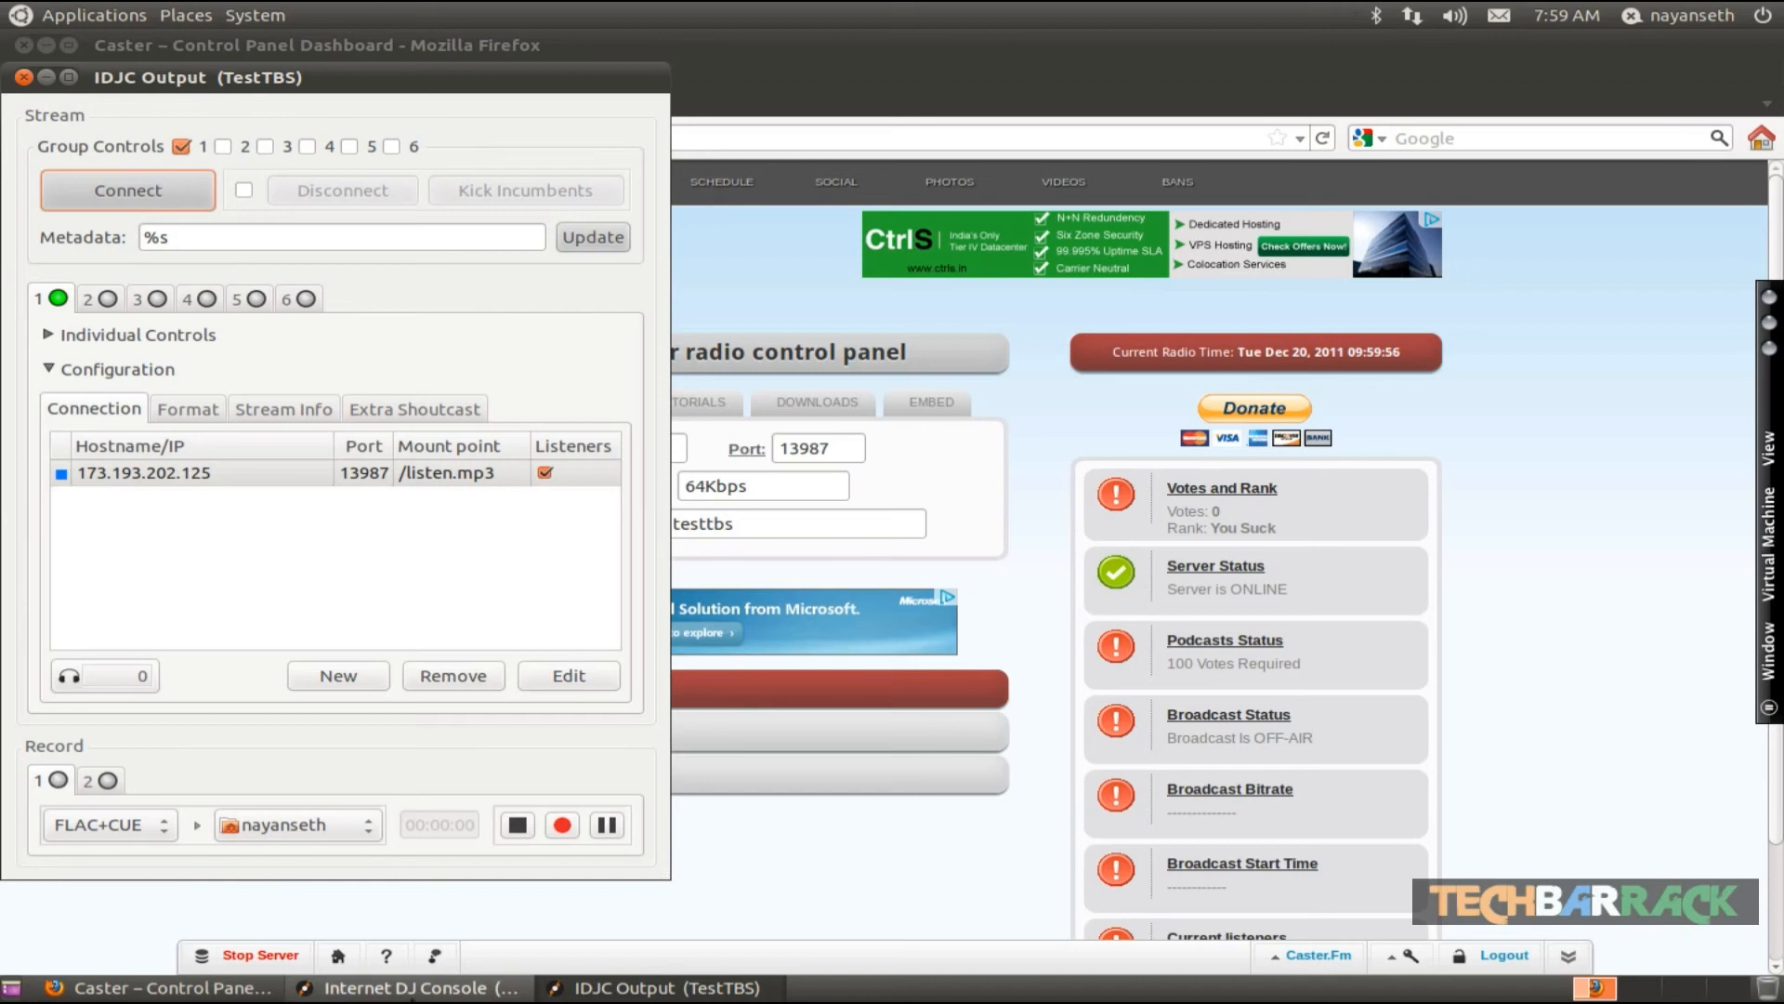
- Add 08 Nadaan Parindey.mp3 from the Music folder to Playlist 1 and start playing it
{"action": "left_click", "coordinate": [454, 989]}
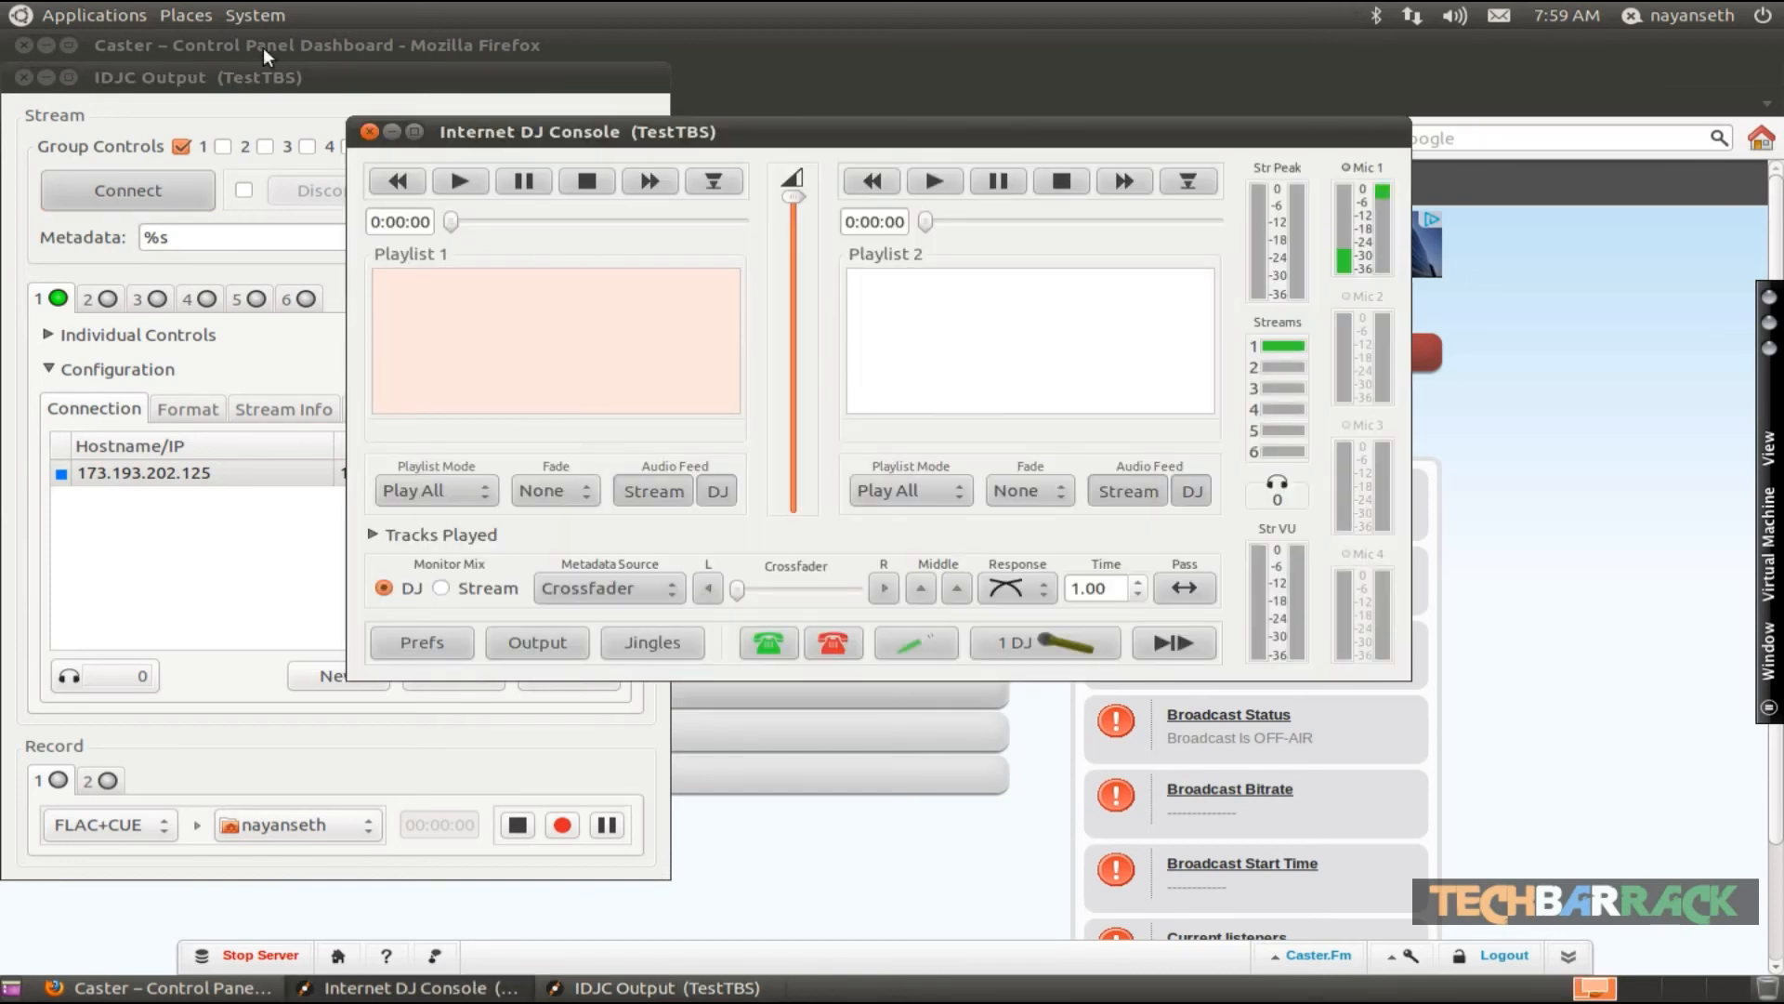
{"action": "left_click", "coordinate": [185, 14]}
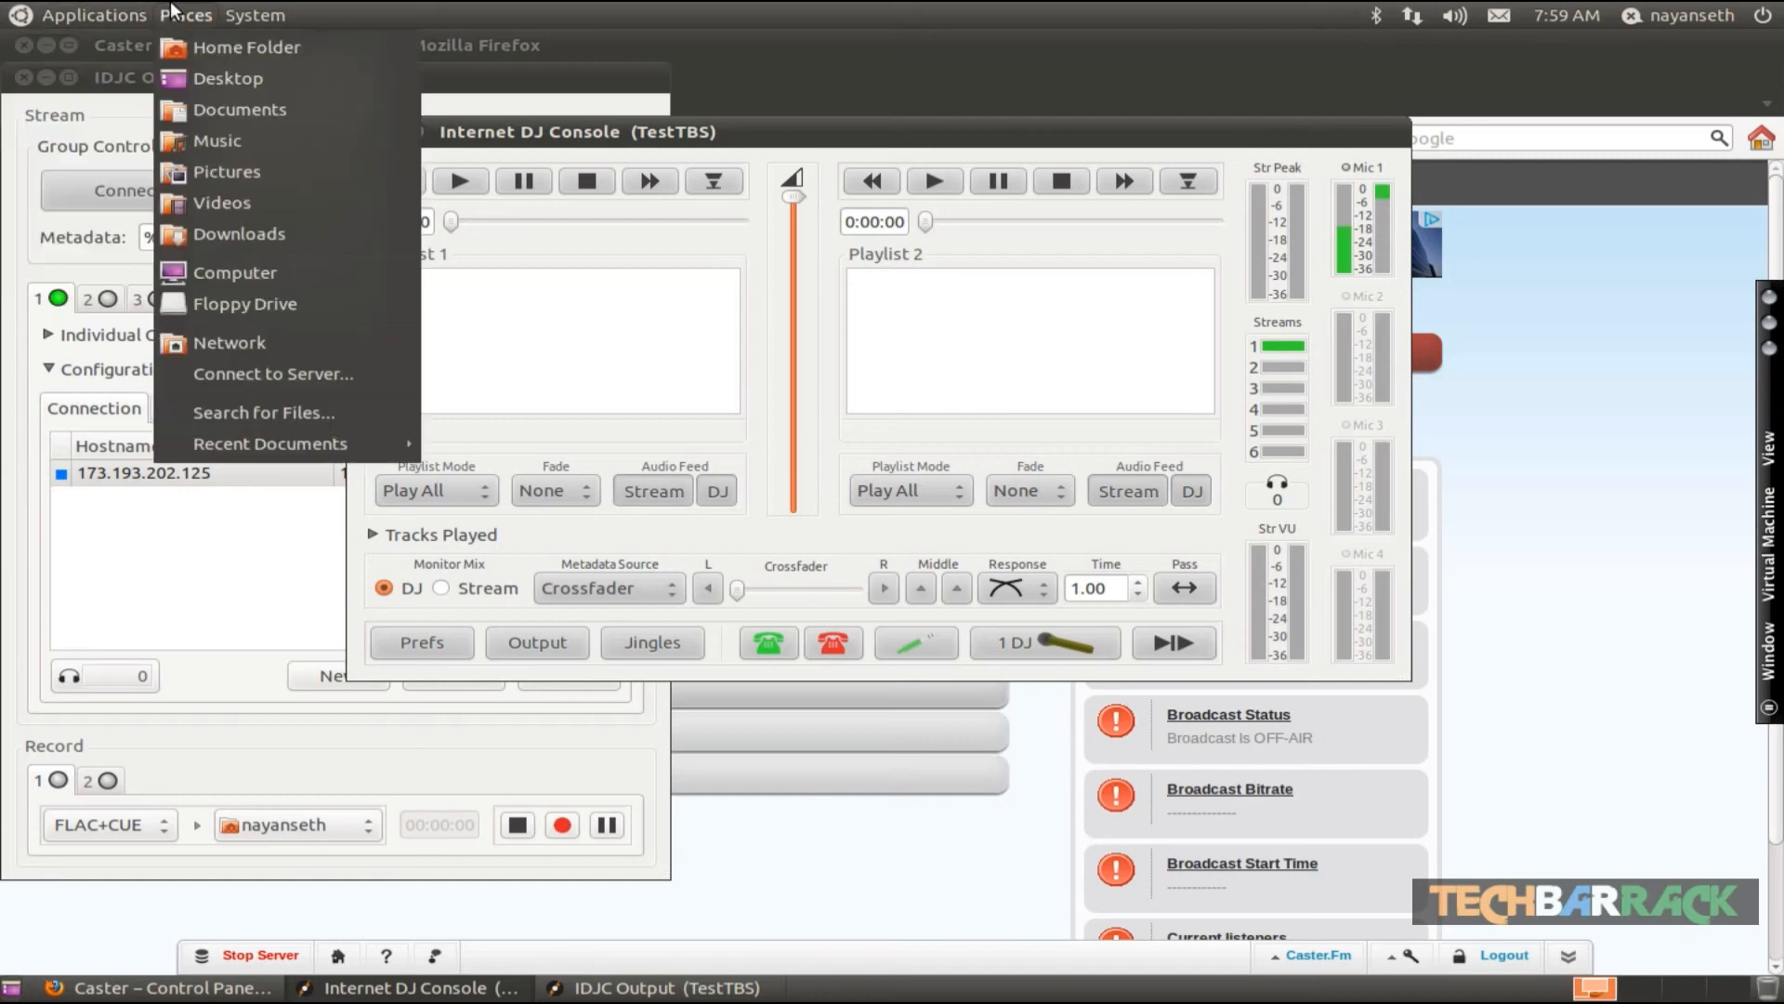
{"action": "left_click", "coordinate": [214, 142]}
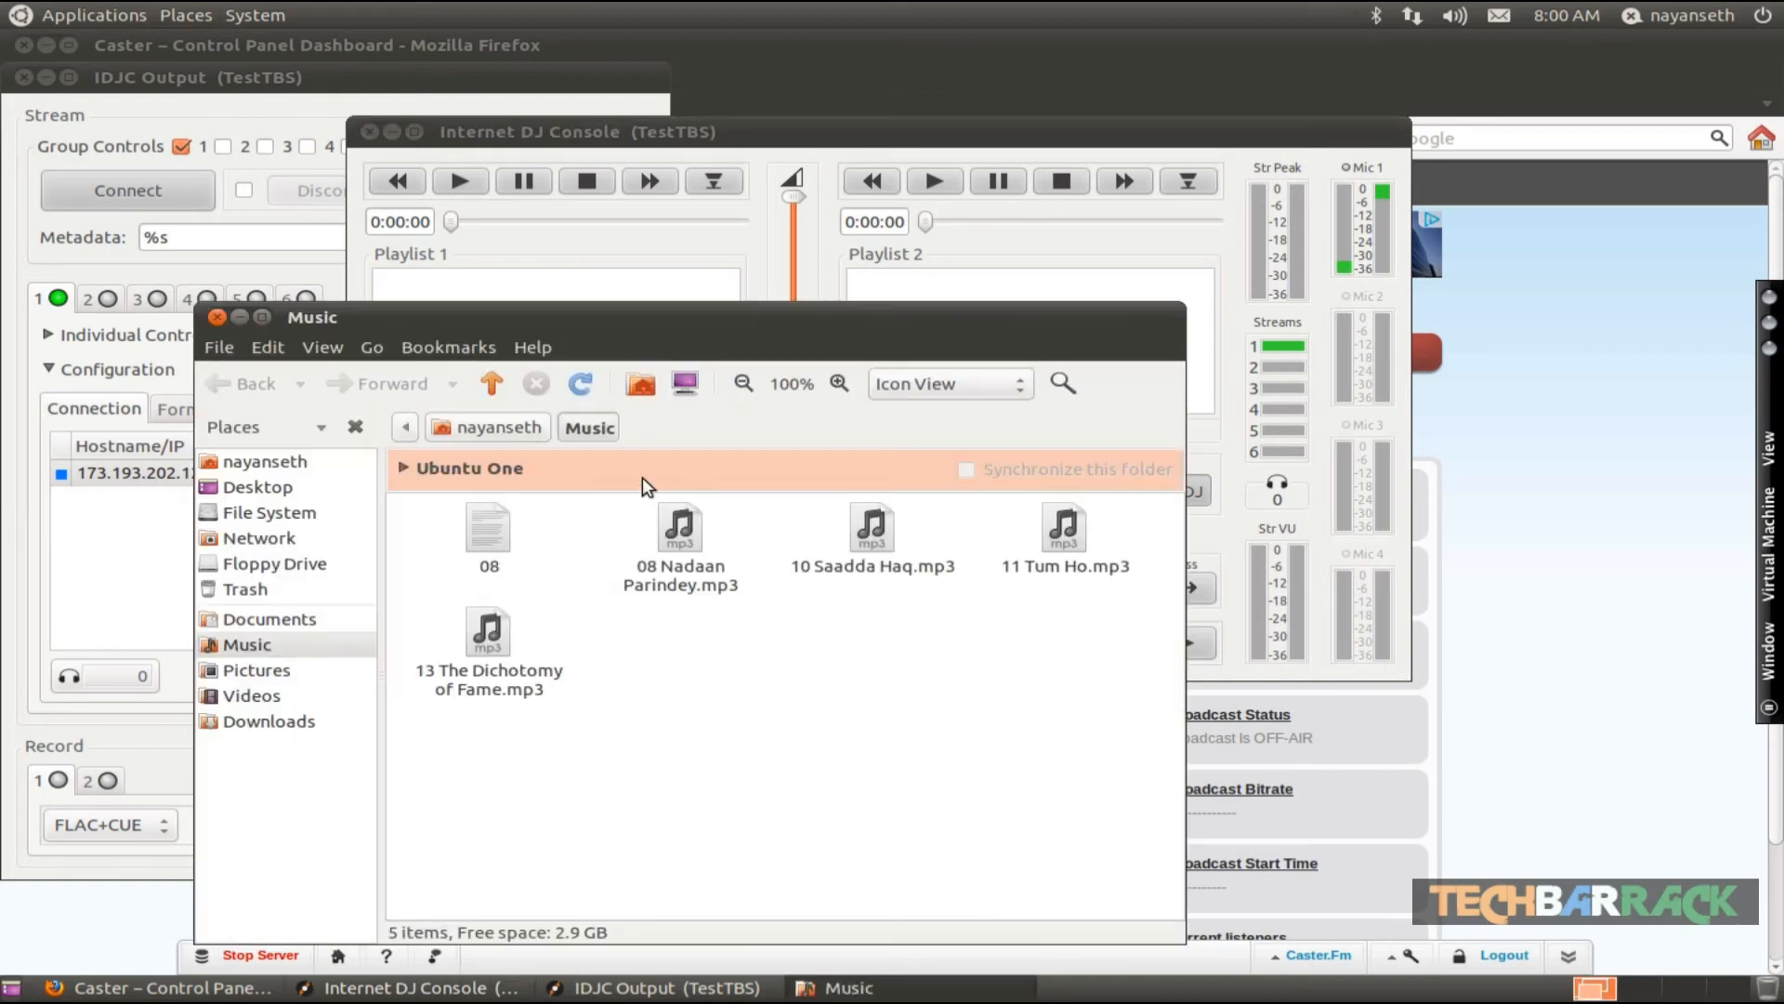
{"action": "left_click_drag", "start_coordinate": [679, 525], "coordinate": [572, 277]}
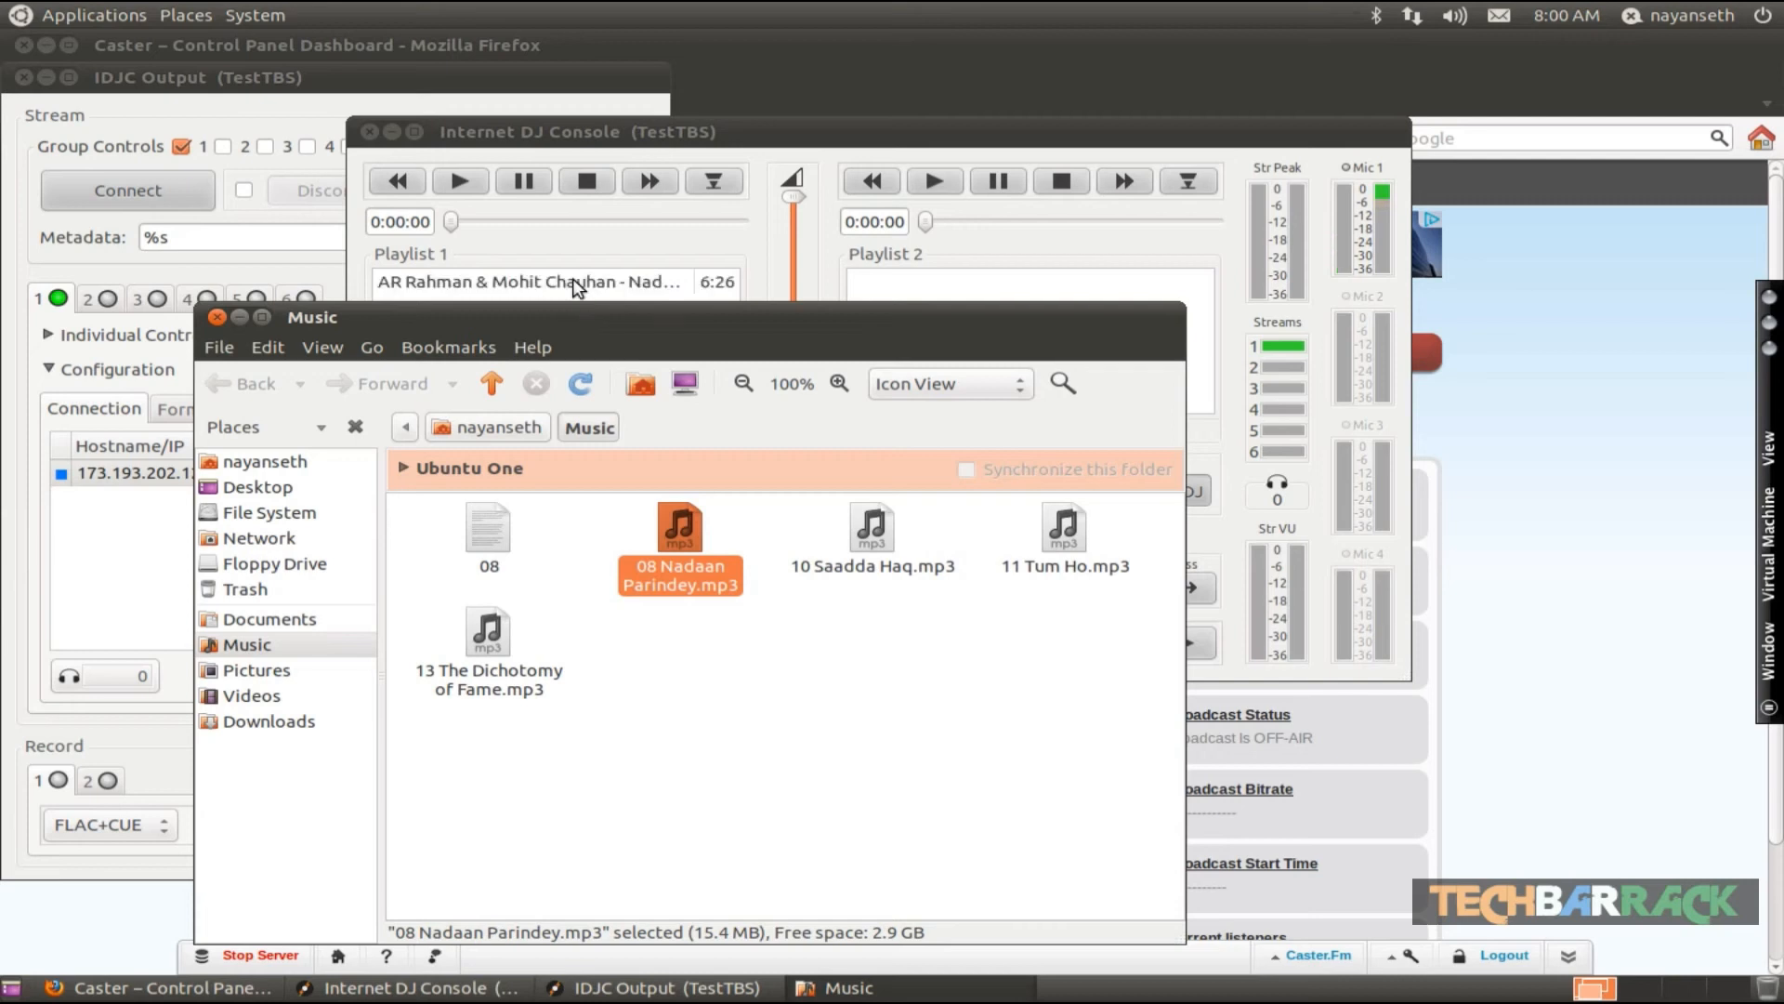
{"action": "left_click", "coordinate": [216, 318]}
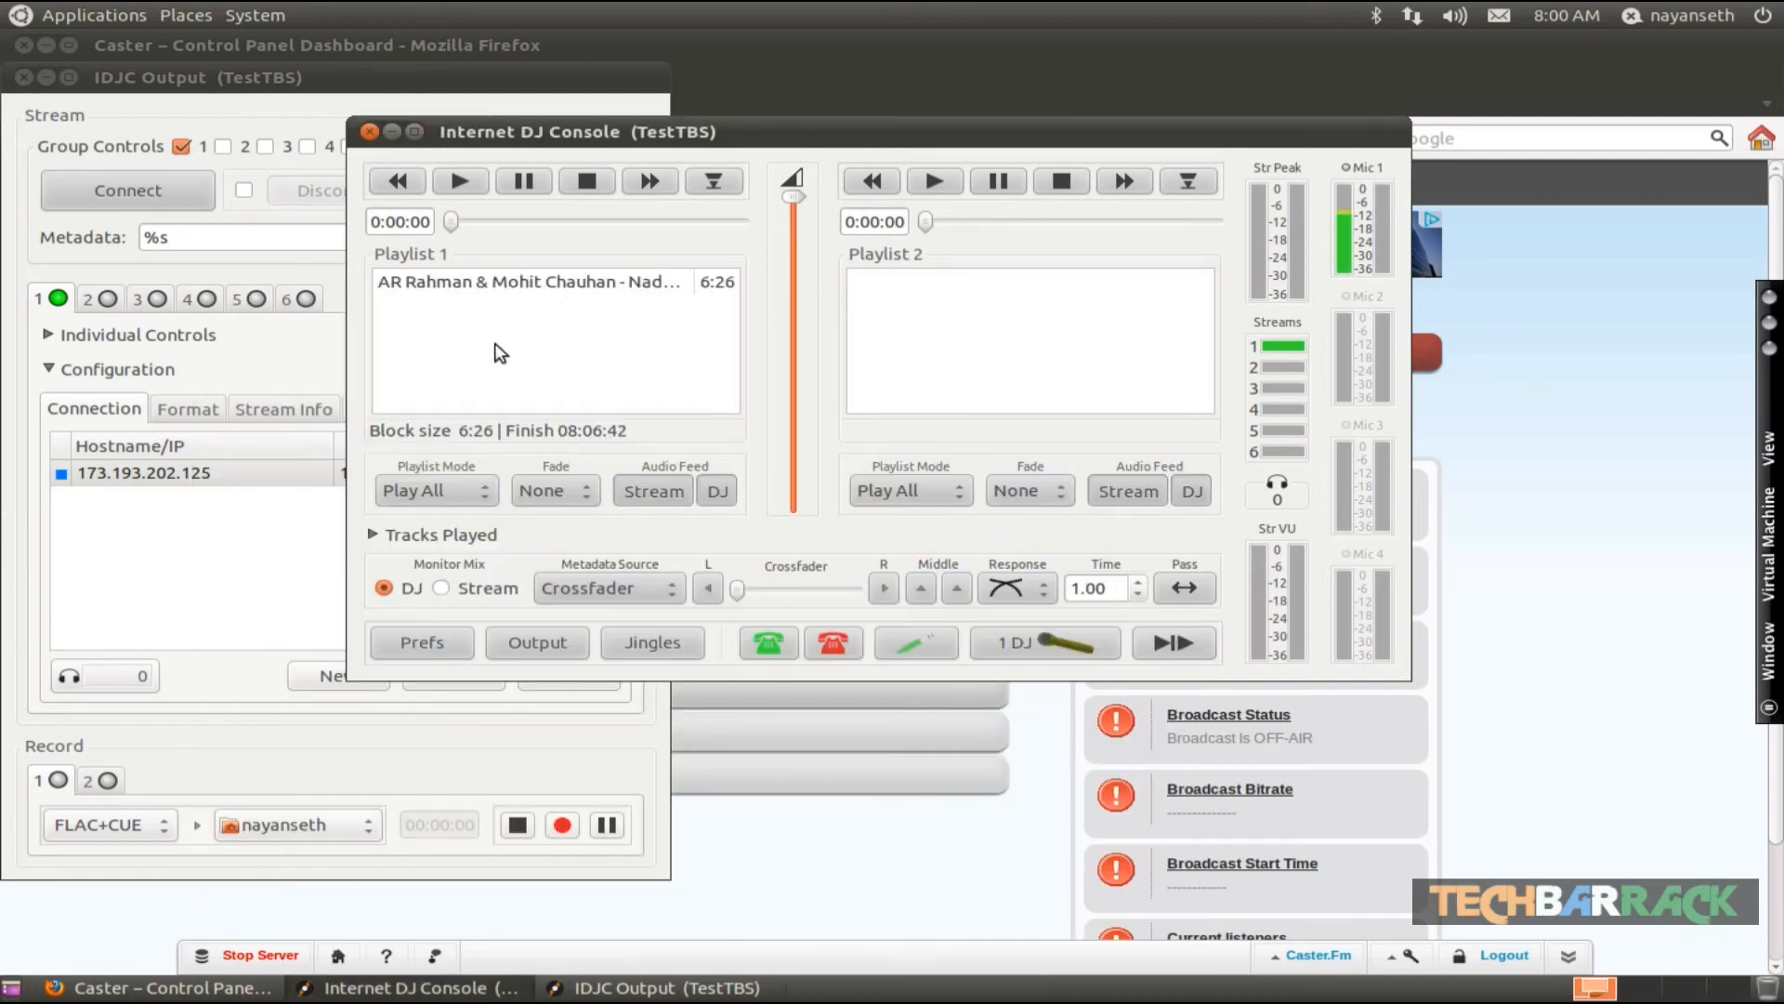
{"action": "left_click", "coordinate": [503, 283]}
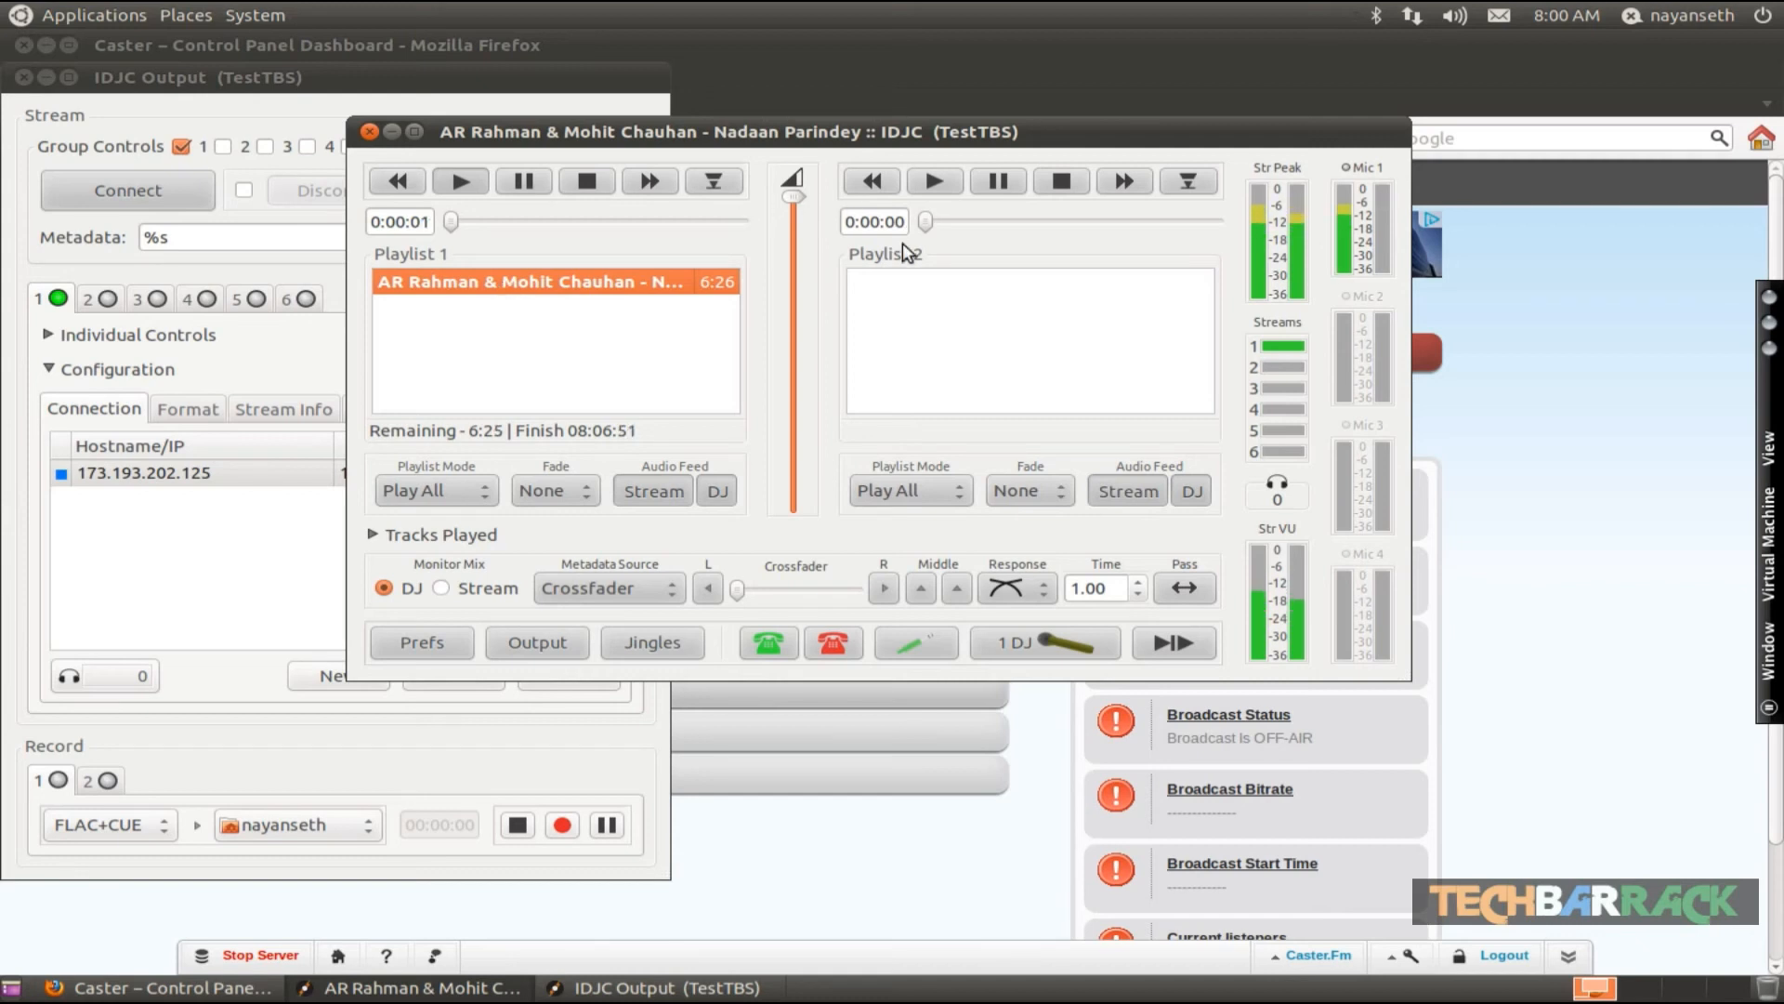
- Open testtbs.caster.fm in a new browser tab
{"action": "left_click", "coordinate": [1646, 327]}
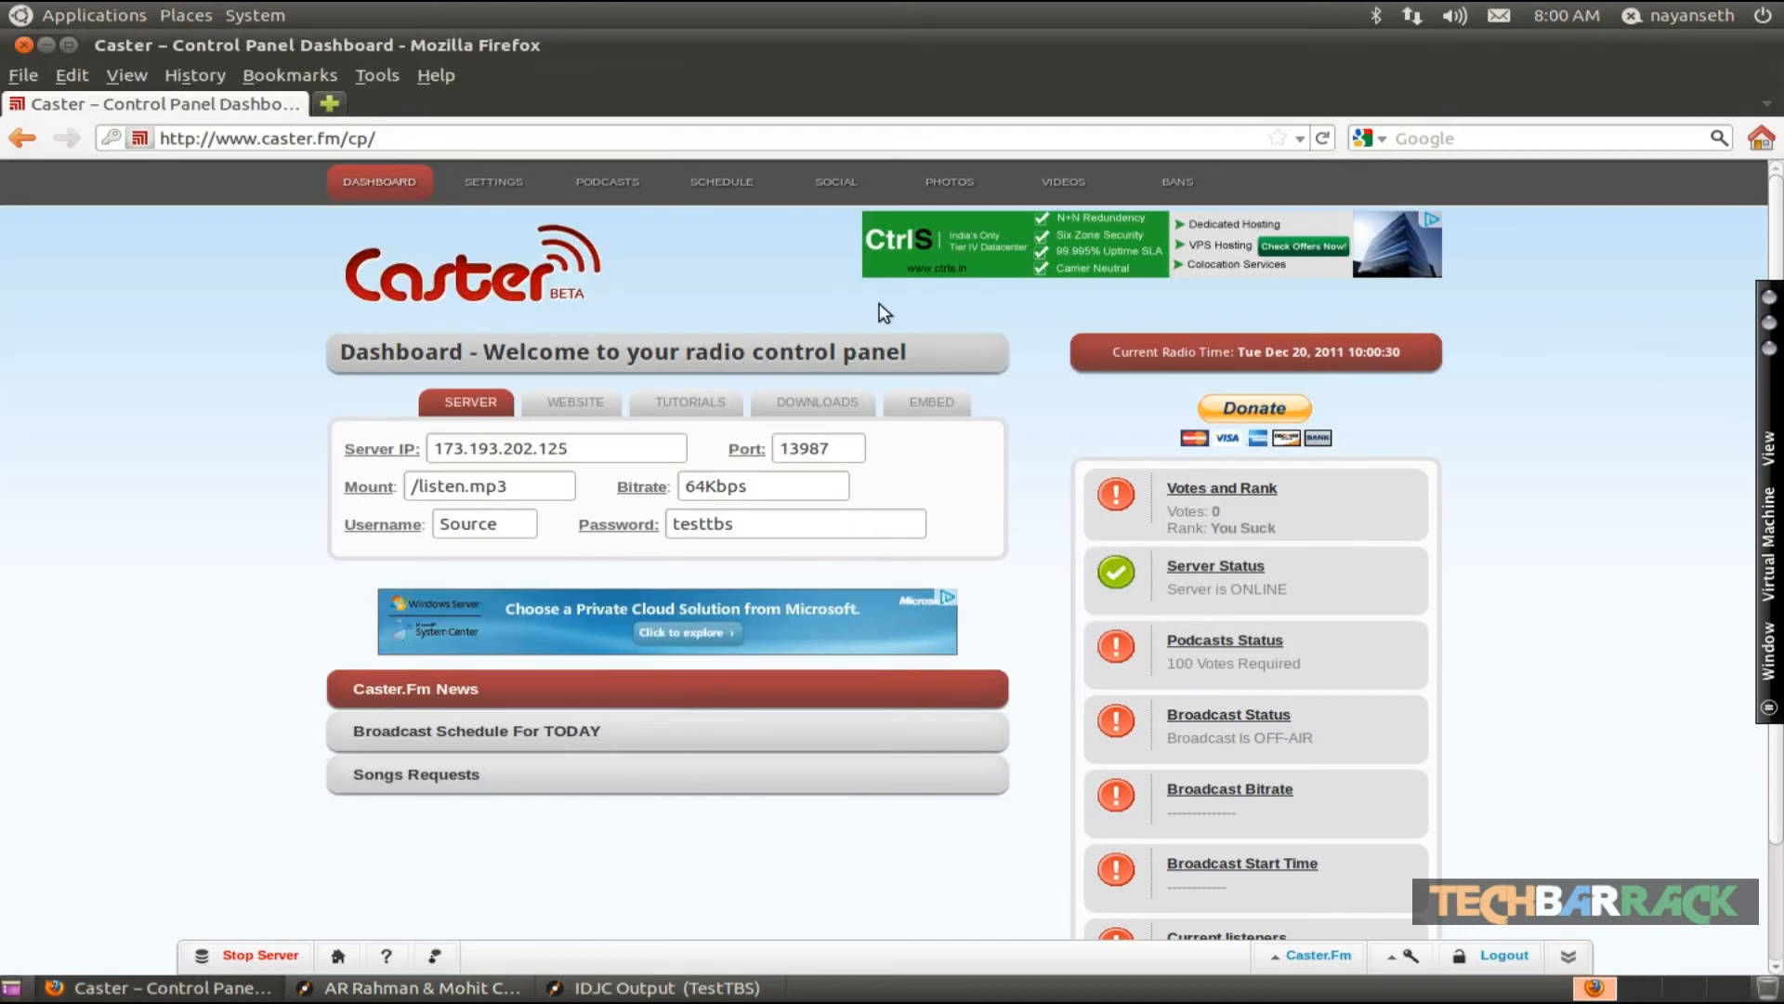
{"action": "left_click", "coordinate": [330, 103]}
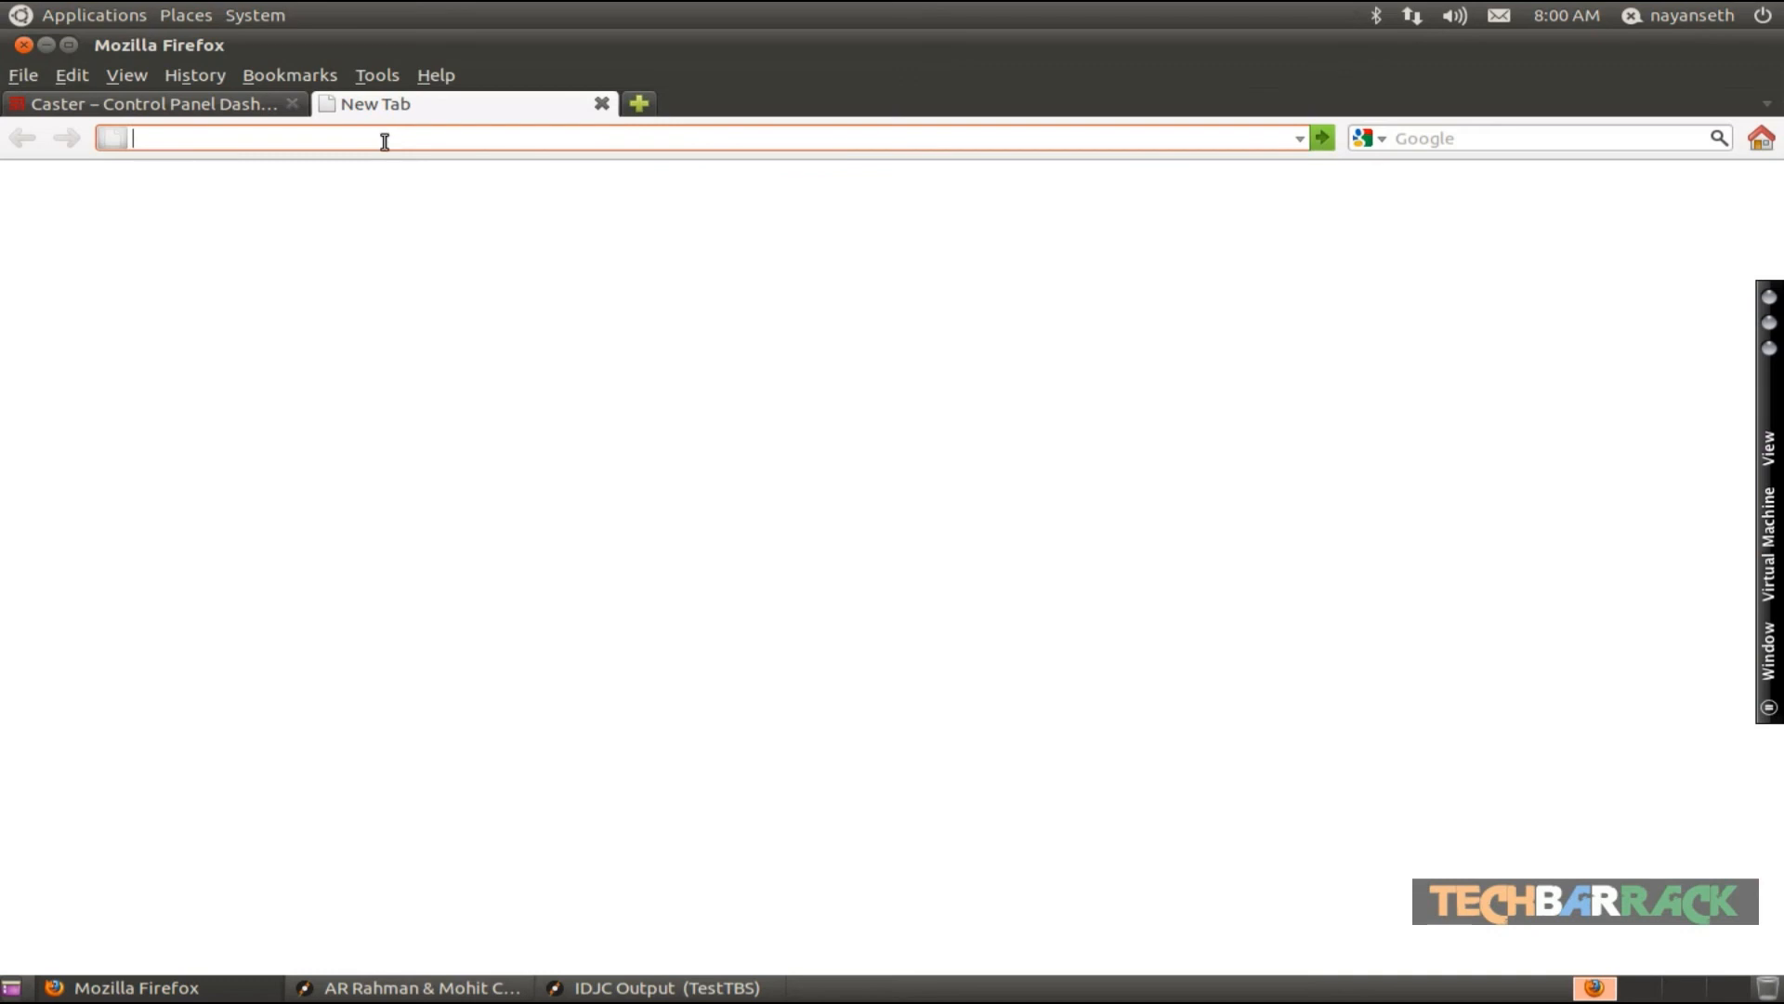
{"action": "type", "text": "test"}
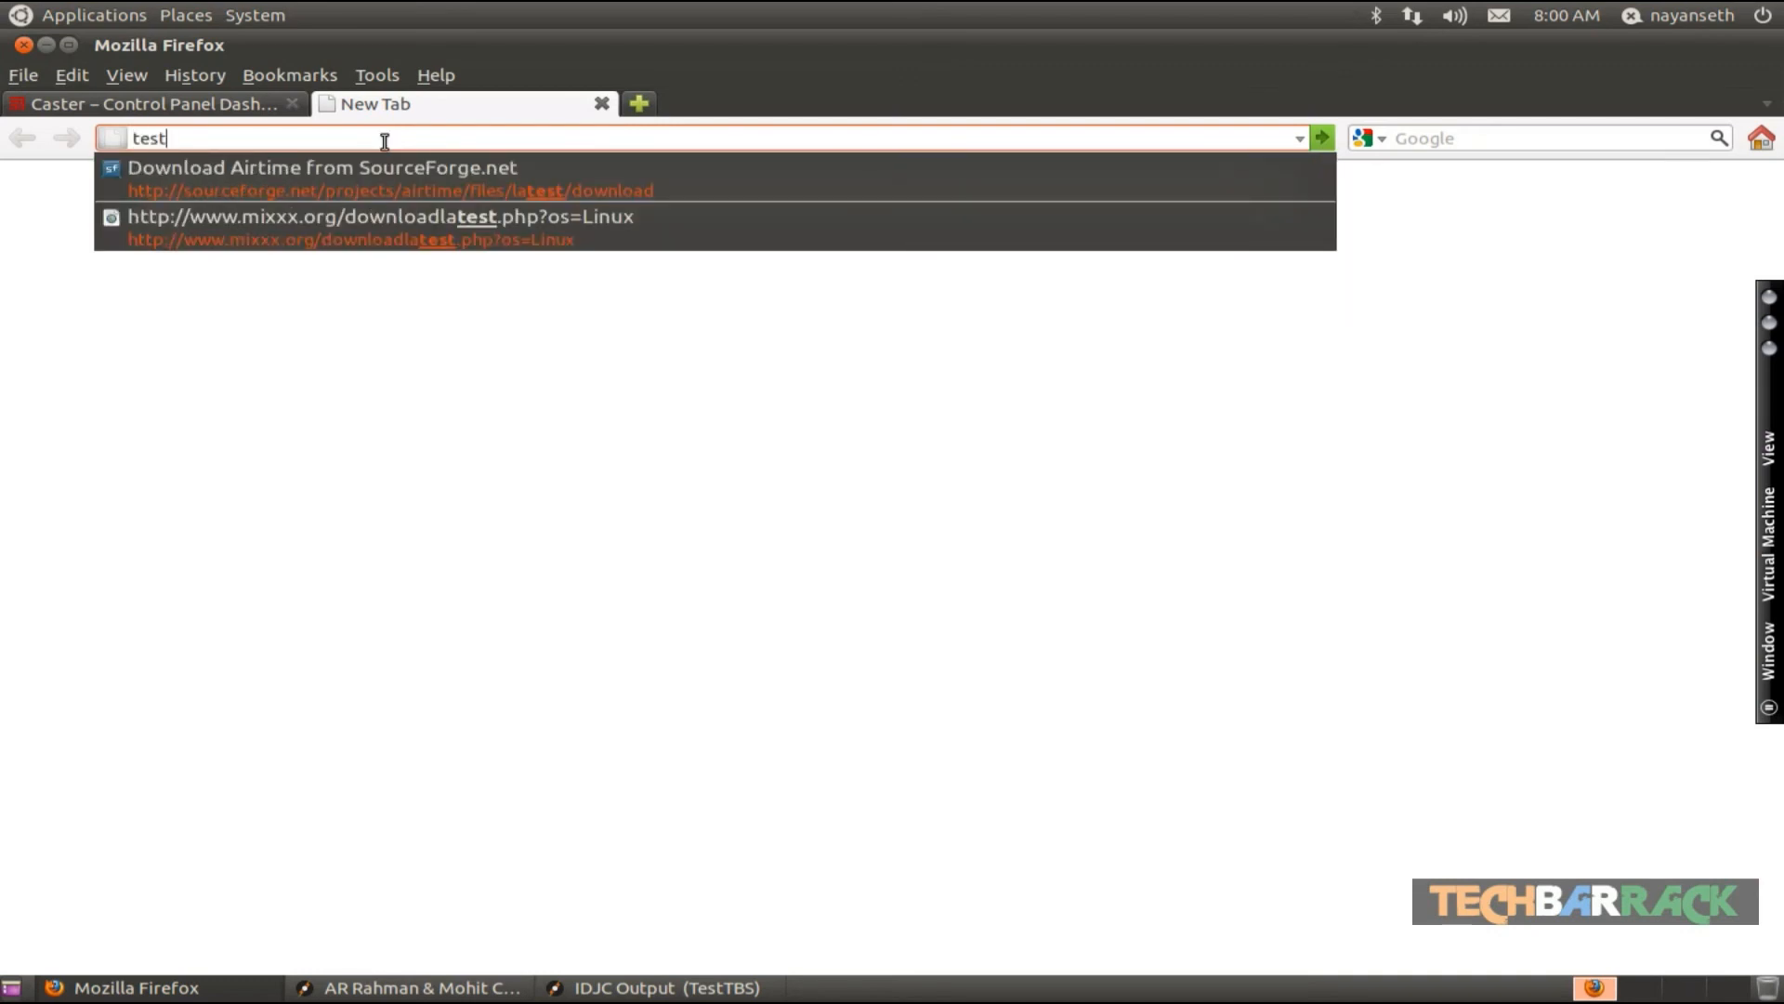
{"action": "type", "text": "tbs,"}
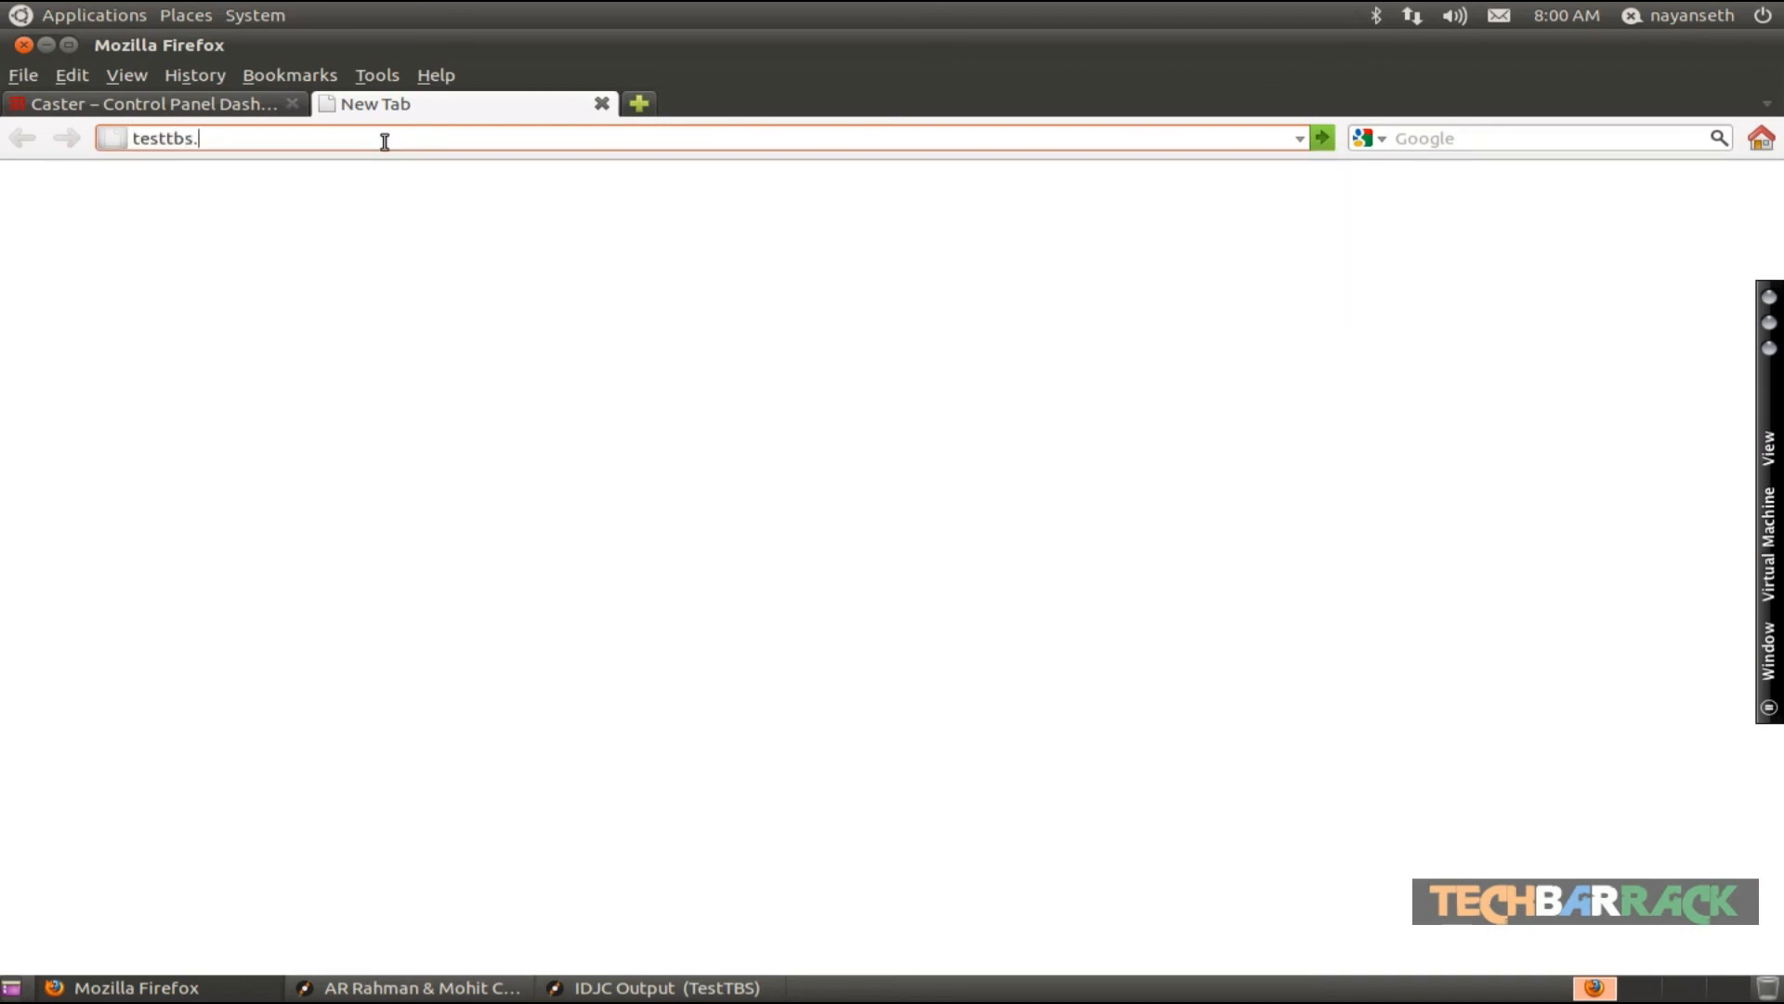
{"action": "type", "text": "caster.fm"}
{"action": "key", "text": "Return"}
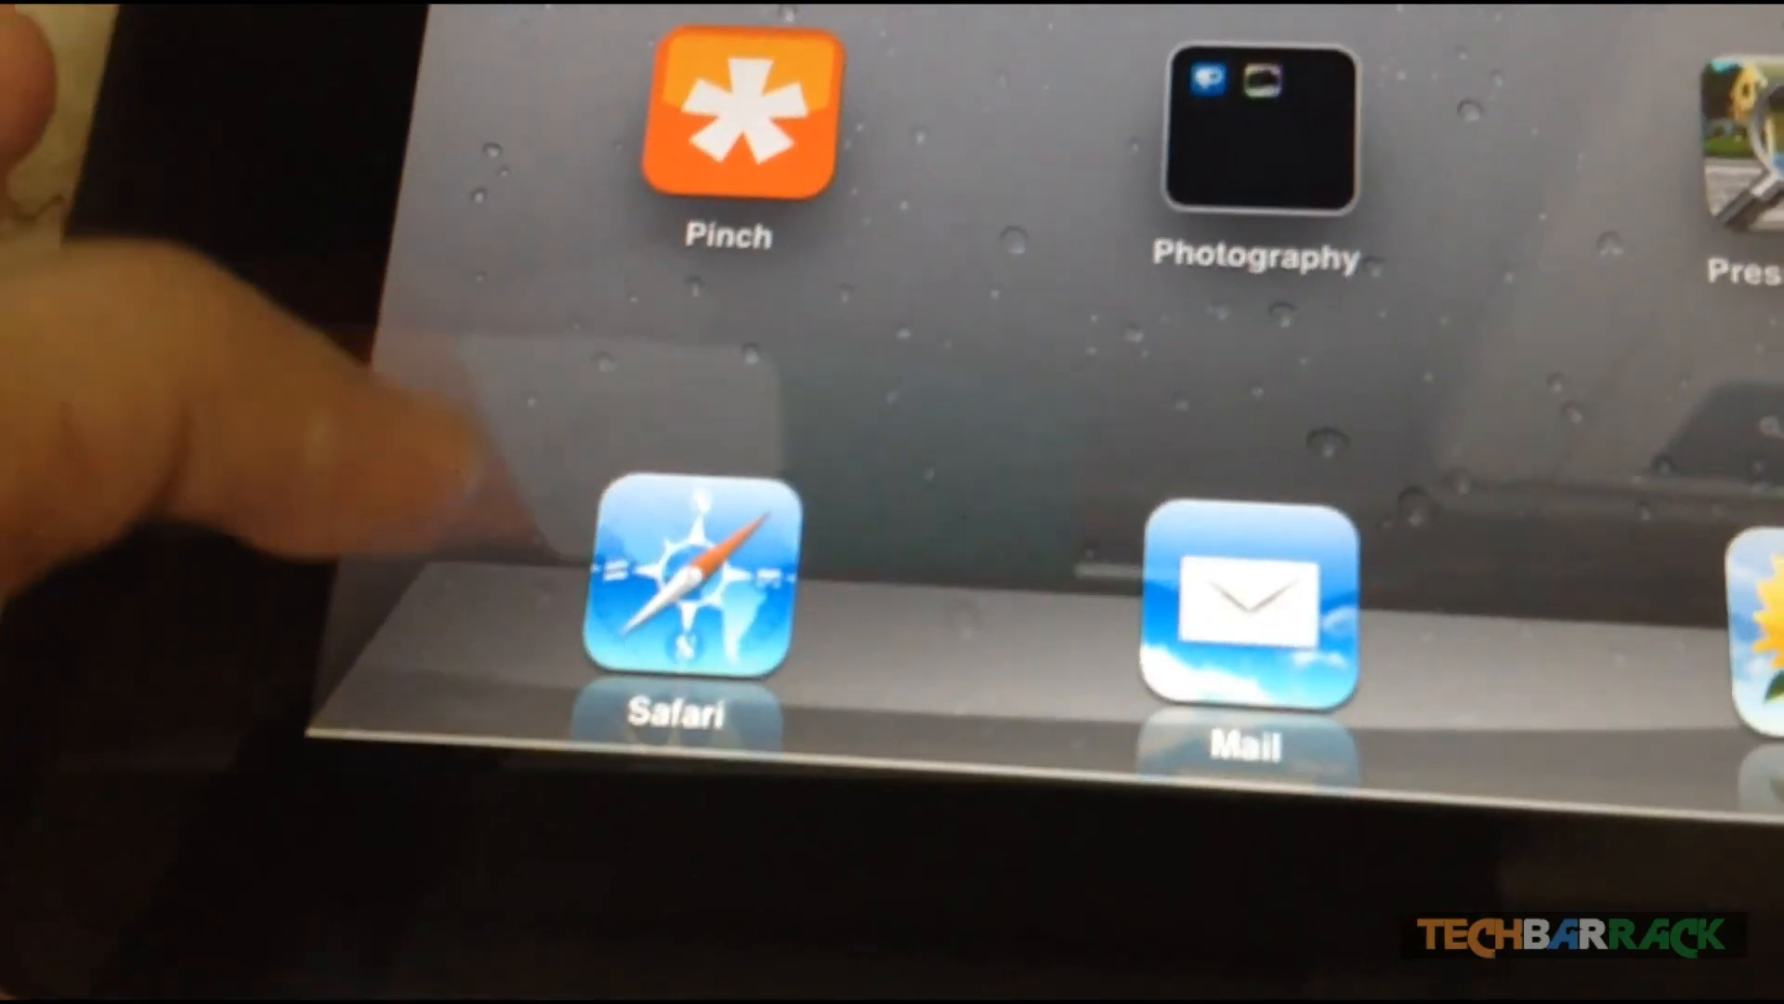
{"action": "left_click", "coordinate": [692, 577]}
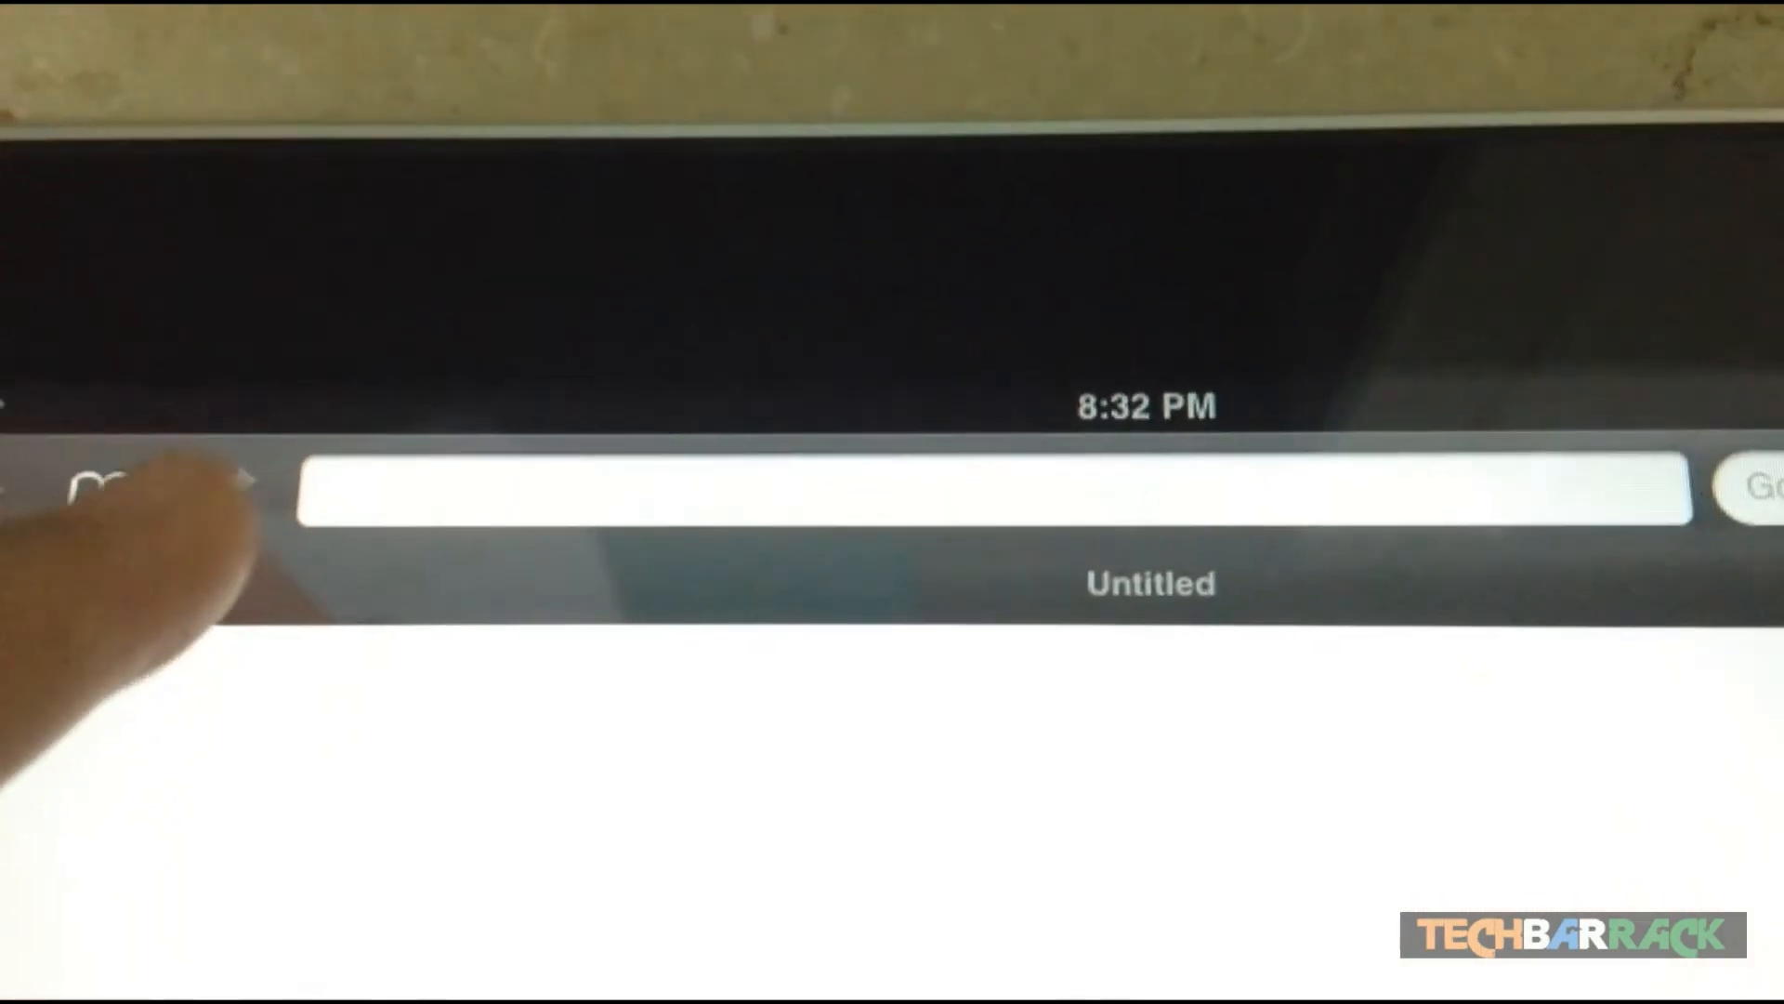
{"action": "left_click", "coordinate": [418, 533]}
{"action": "type", "text": "testtbs"}
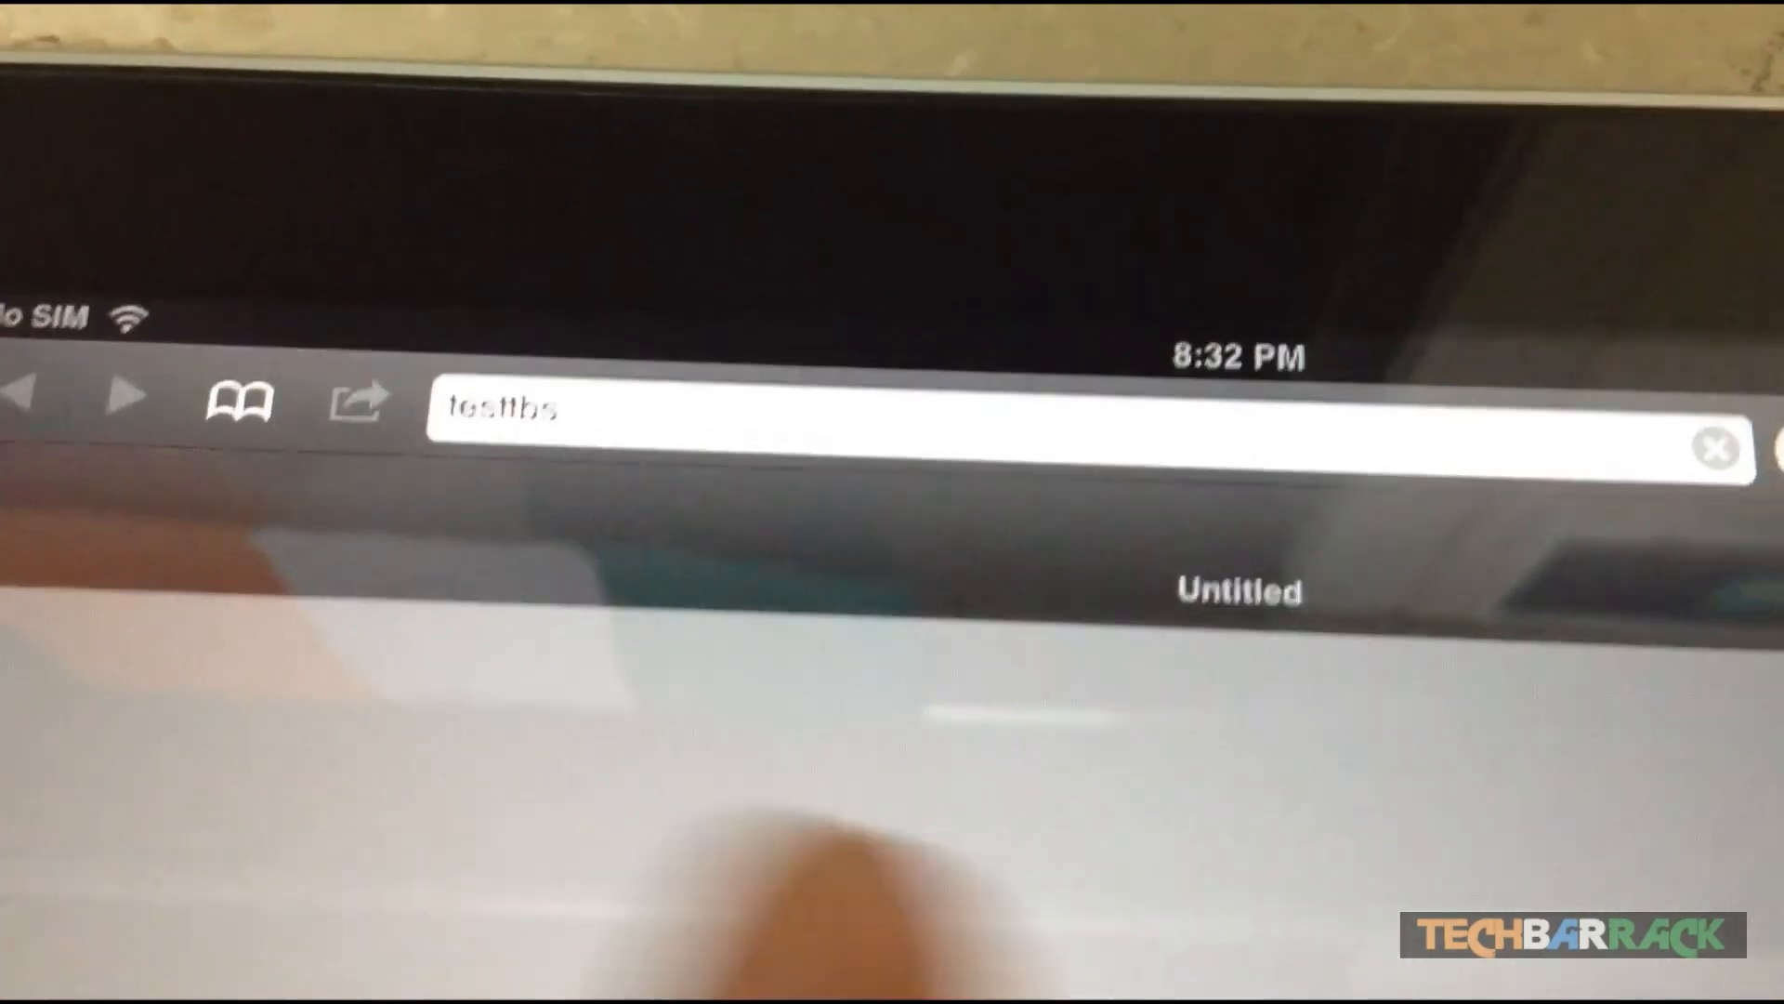
{"action": "type", "text": ".ca"}
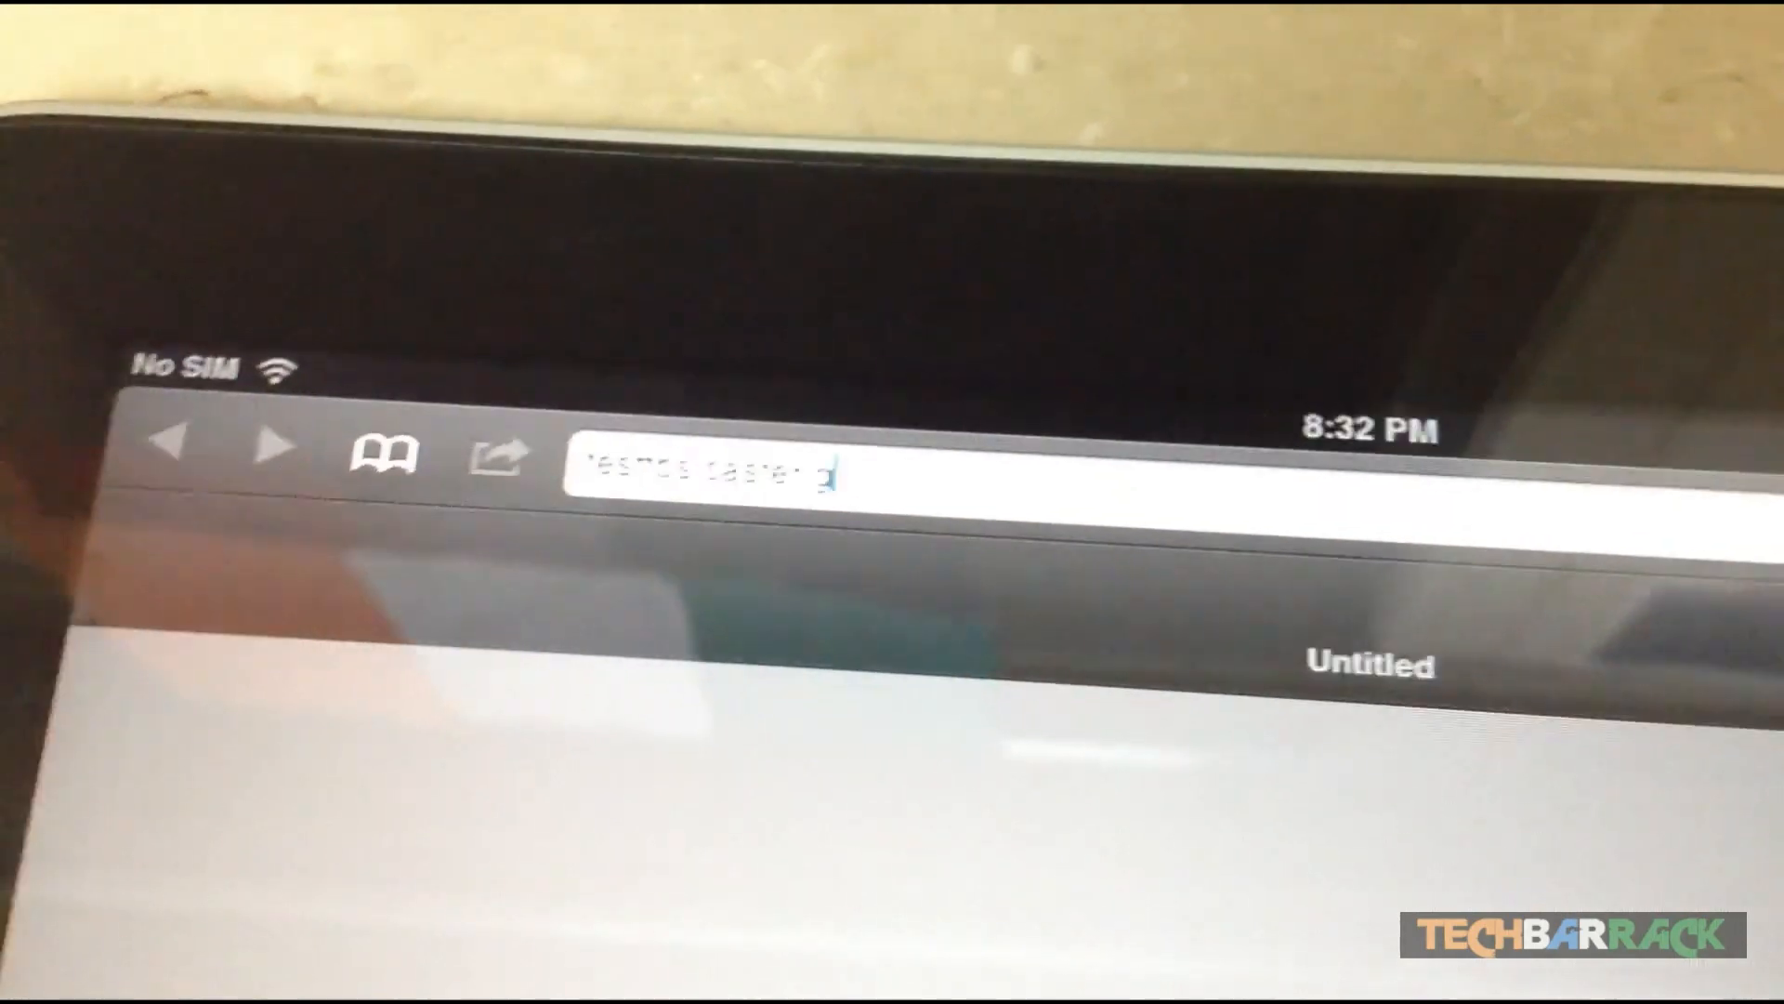
{"action": "type", "text": "ster.fm"}
{"action": "key", "text": "Return"}
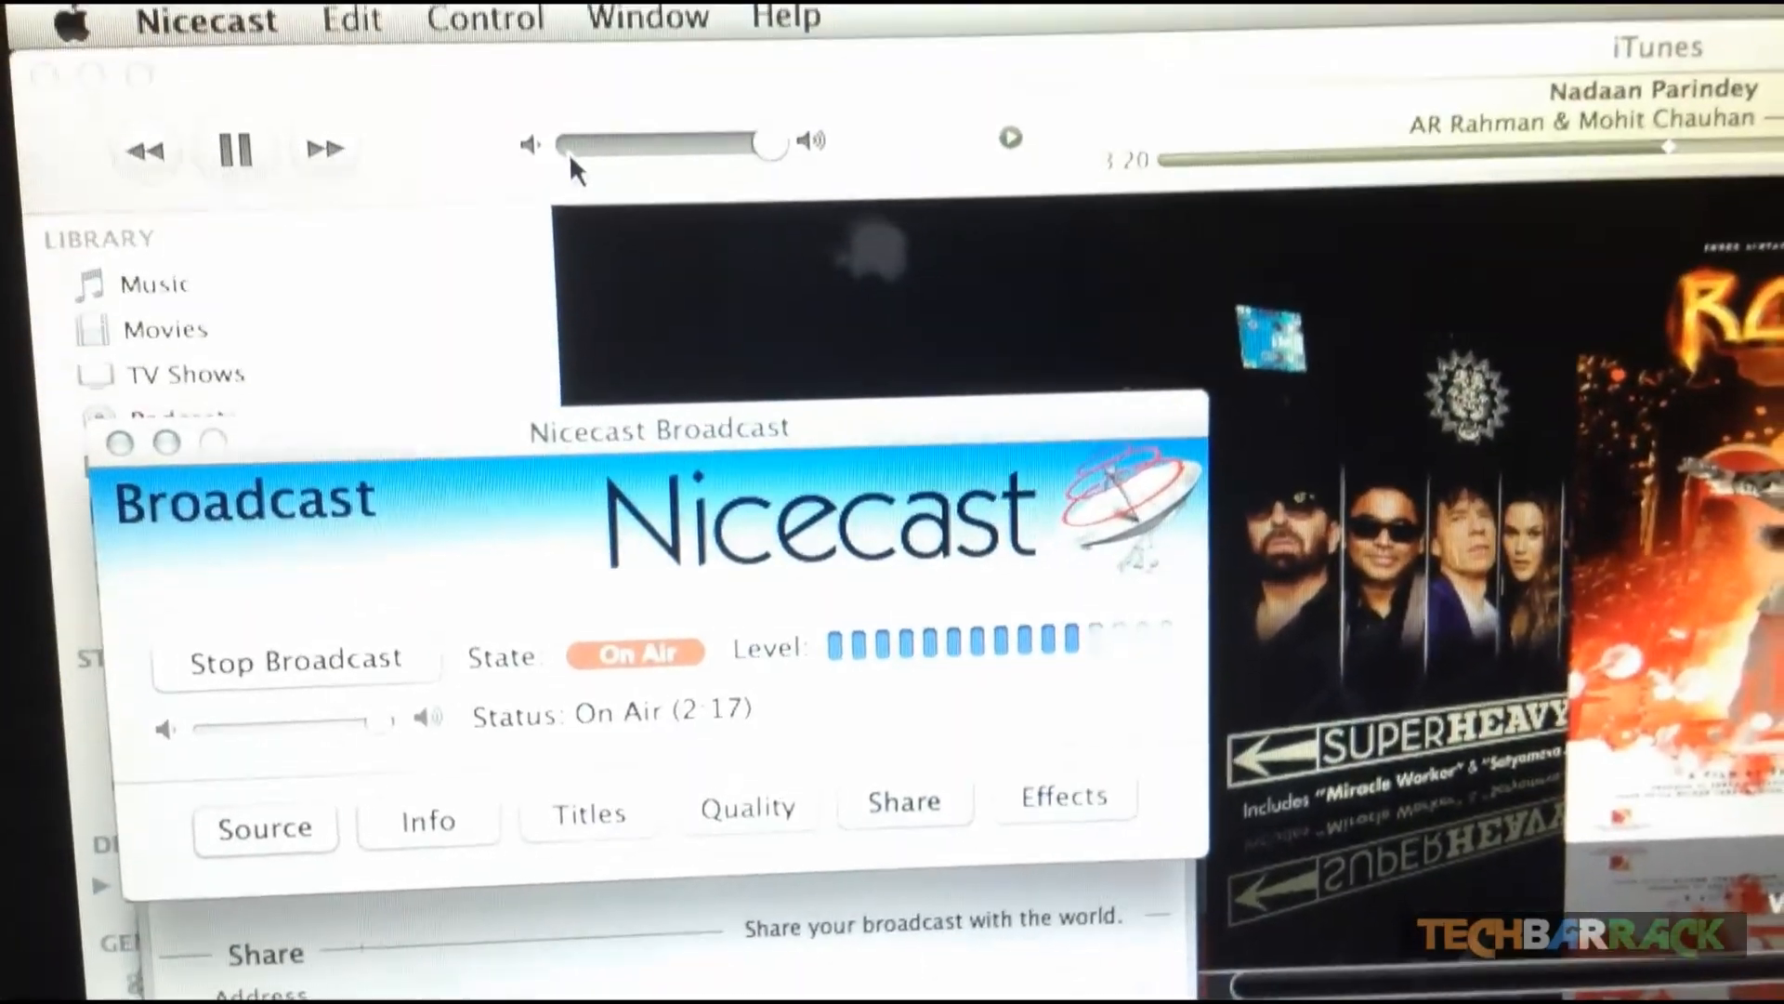
{"action": "left_click", "coordinate": [595, 185]}
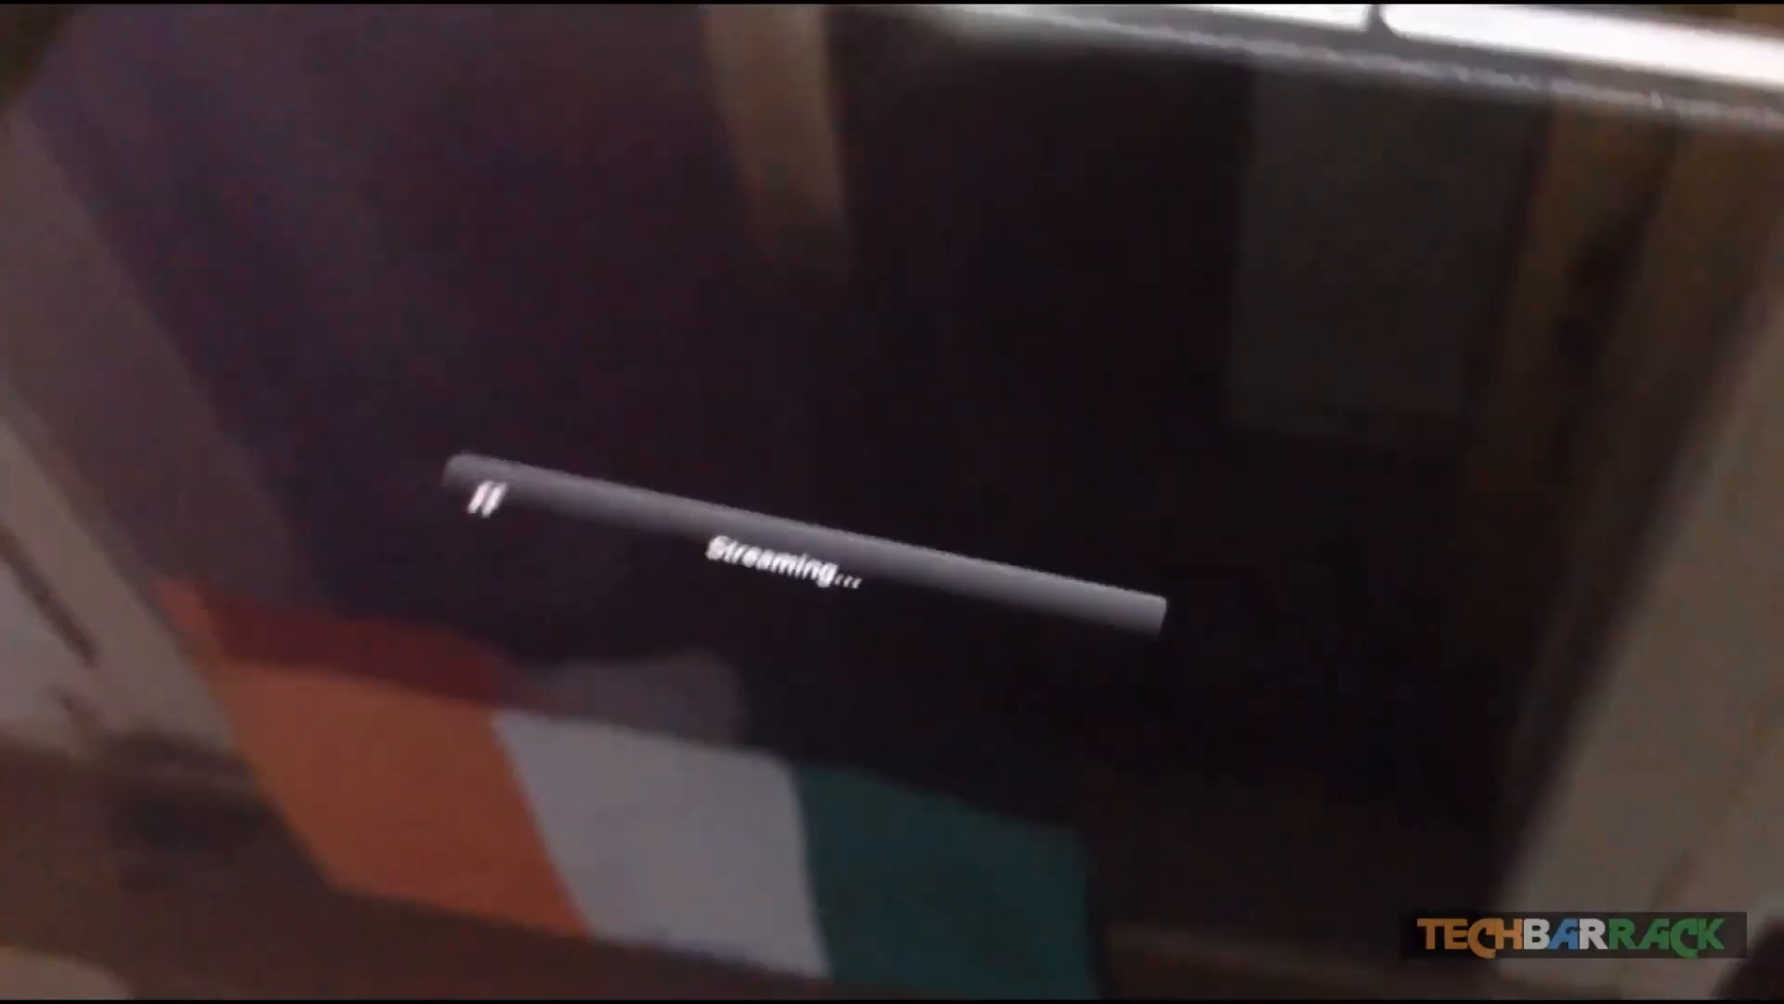